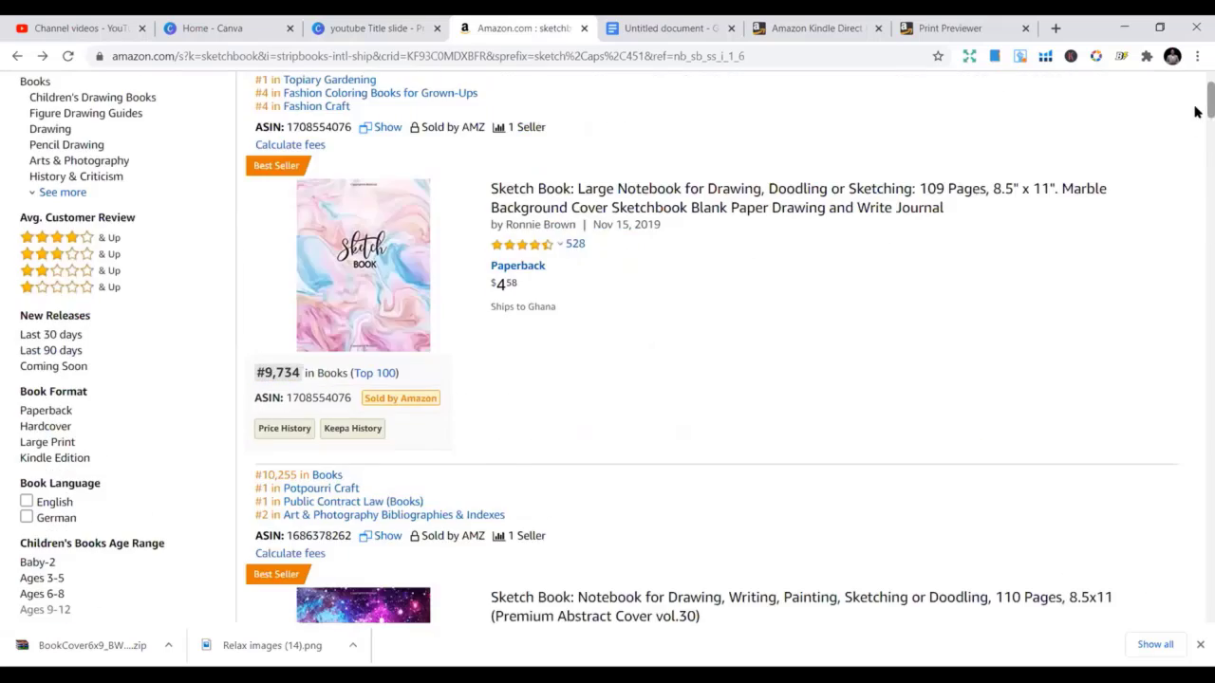
Search Amazon Books for 'notebook' in place of 'sketchbook'
left_click(413, 94)
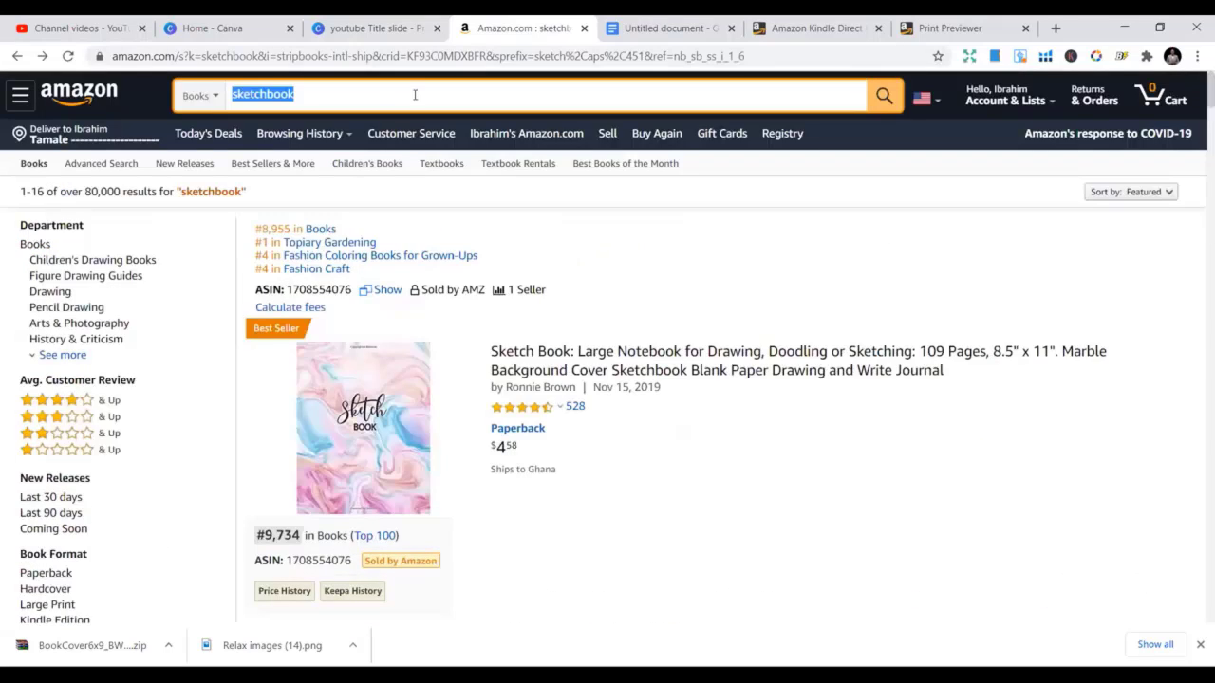
type("notebook")
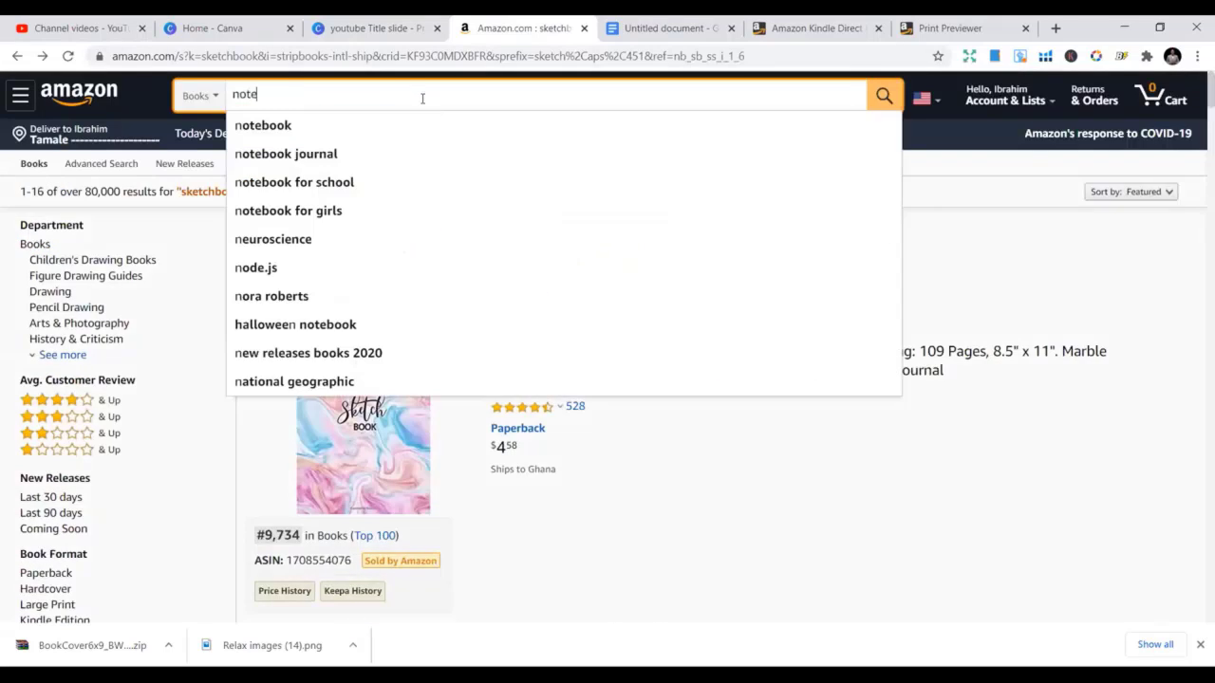
key("Return")
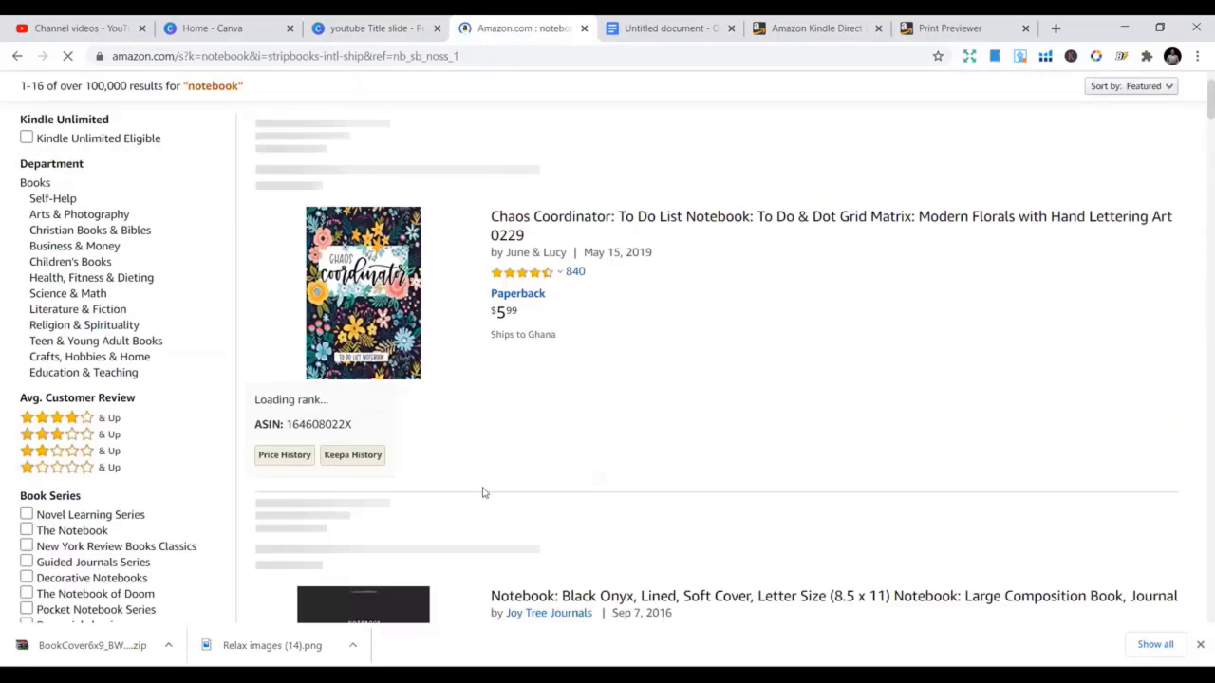
scroll(428, 418, "down", 5)
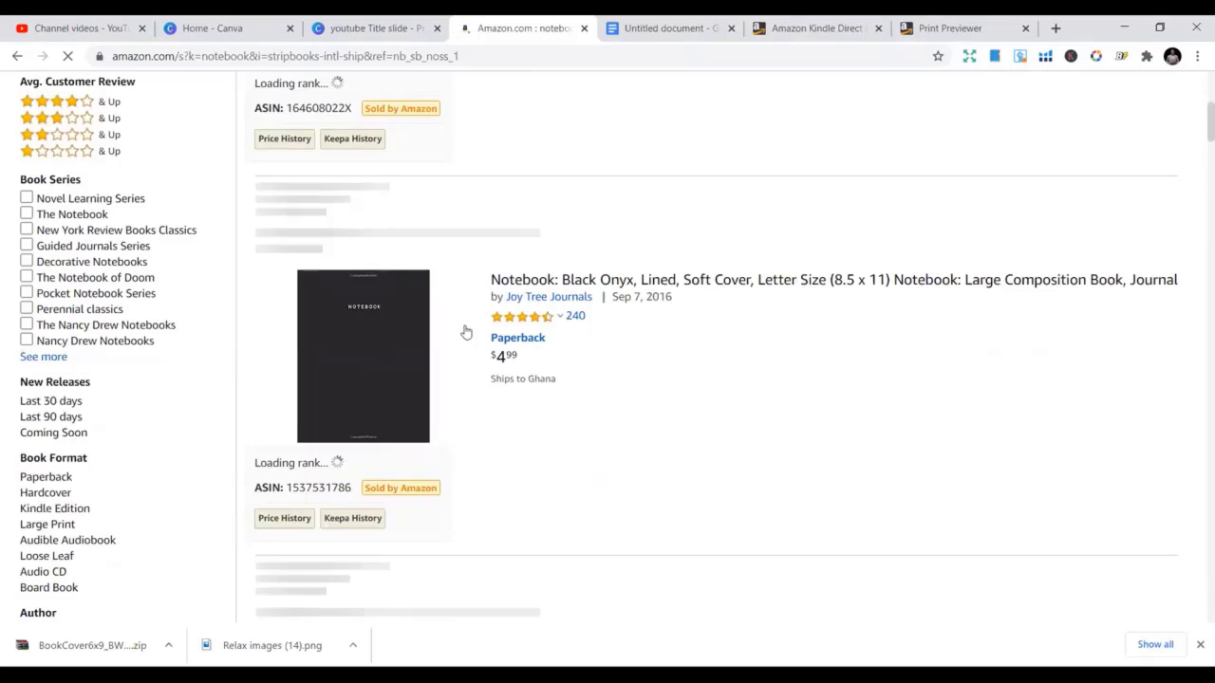
scroll(464, 331, "down", 1)
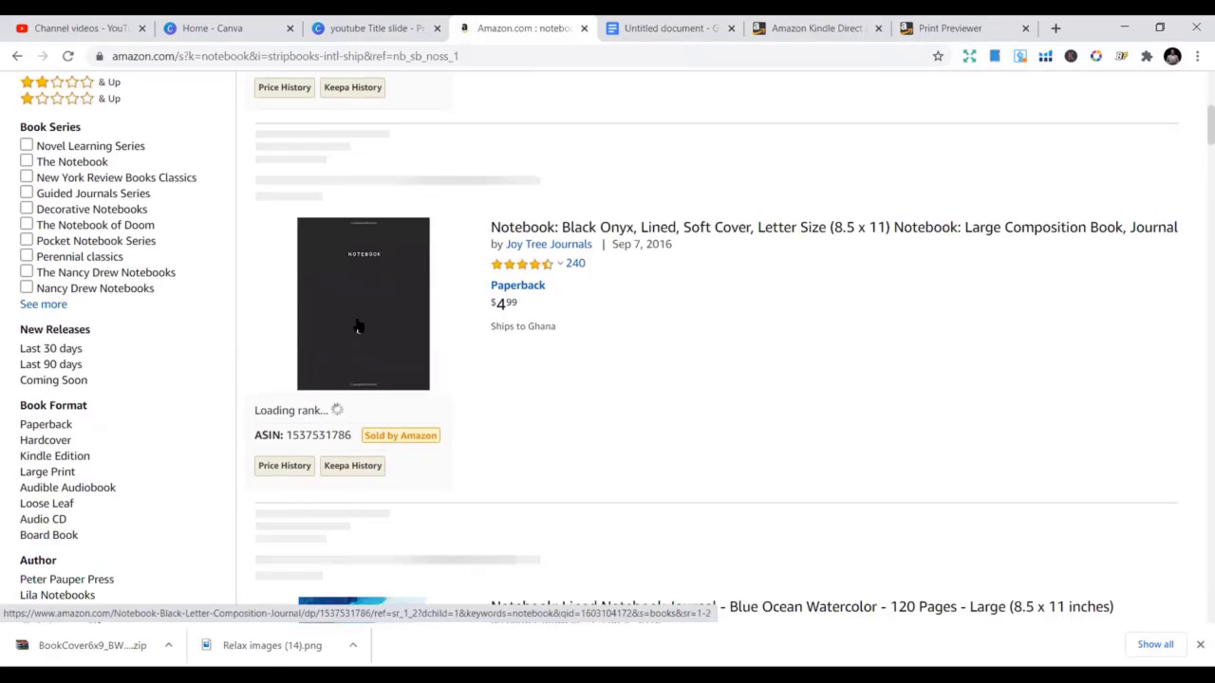
scroll(385, 322, "down", 2)
scroll(389, 327, "down", 6)
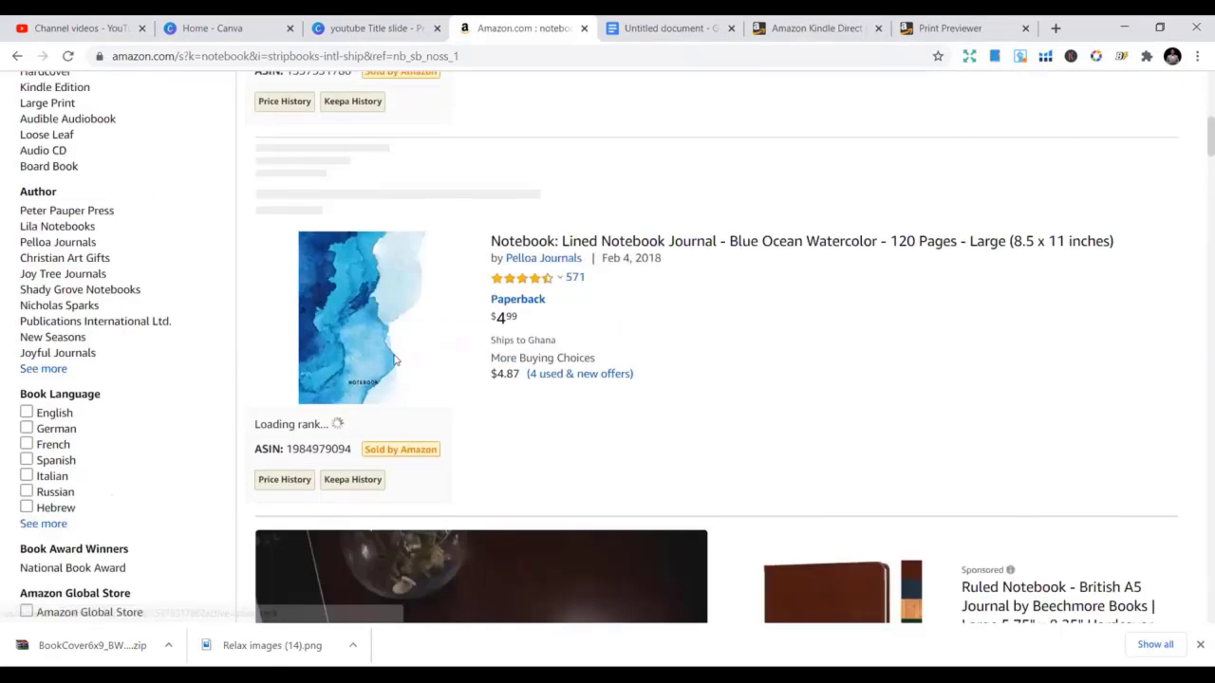
scroll(374, 396, "down", 2)
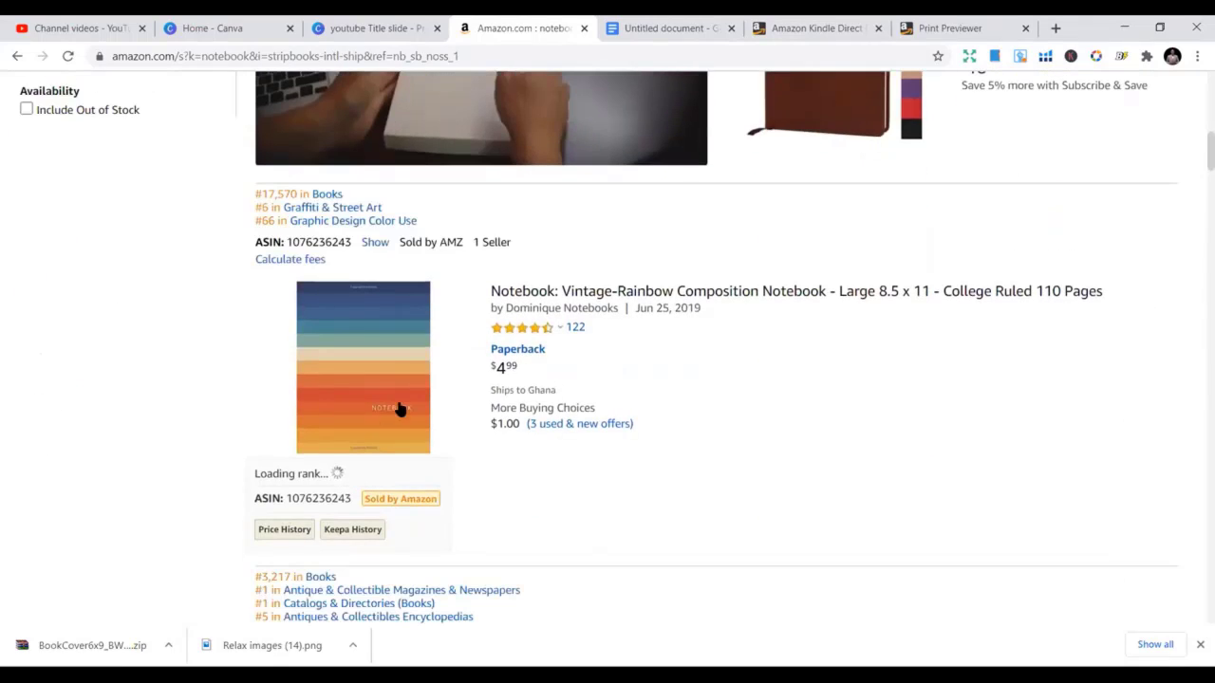
scroll(469, 371, "down", 1)
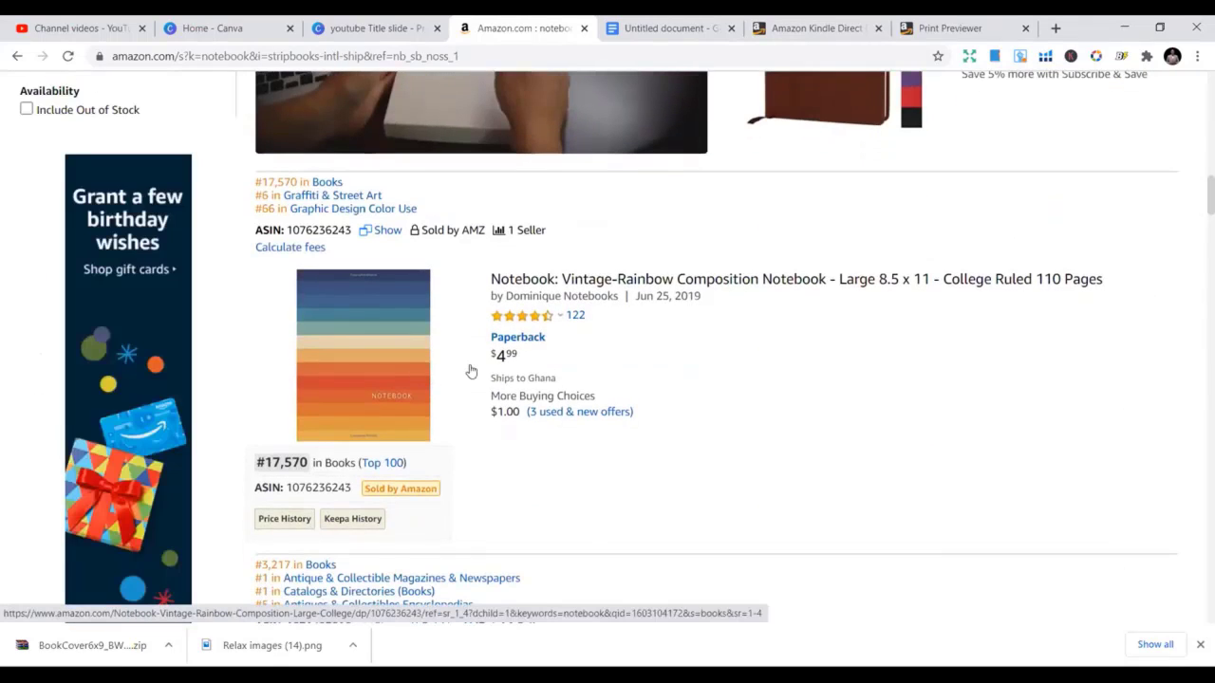
scroll(721, 403, "down", 1)
scroll(770, 397, "down", 8)
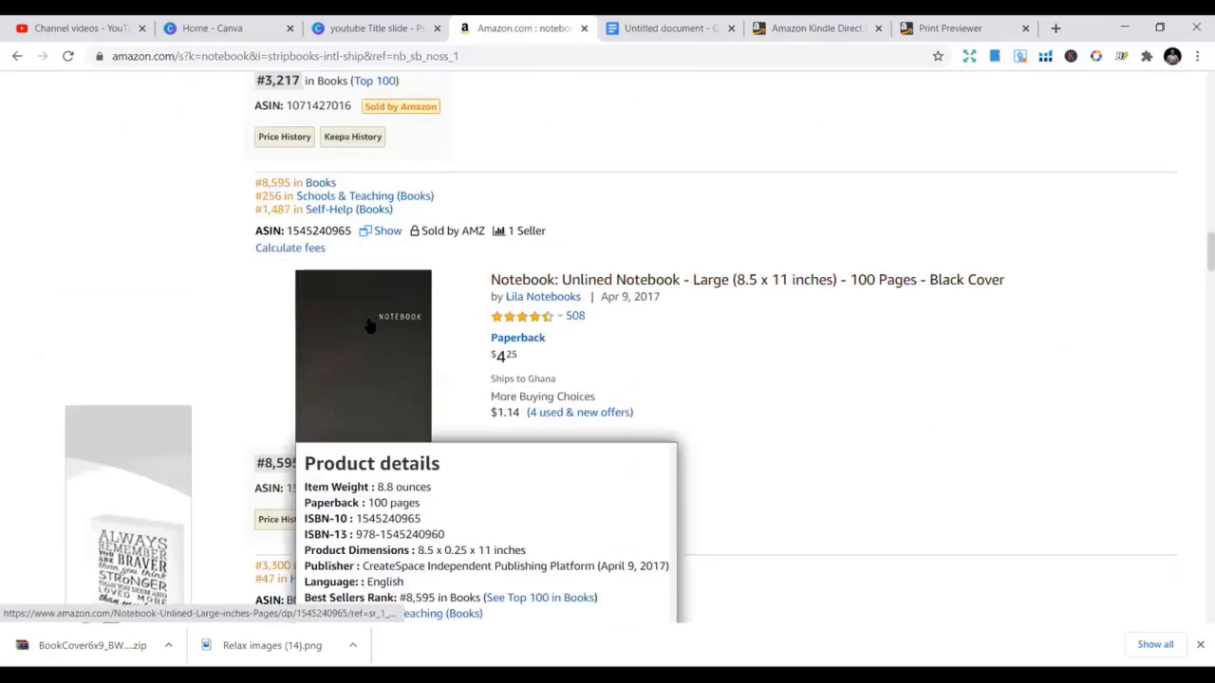
scroll(628, 302, "down", 2)
scroll(628, 301, "down", 9)
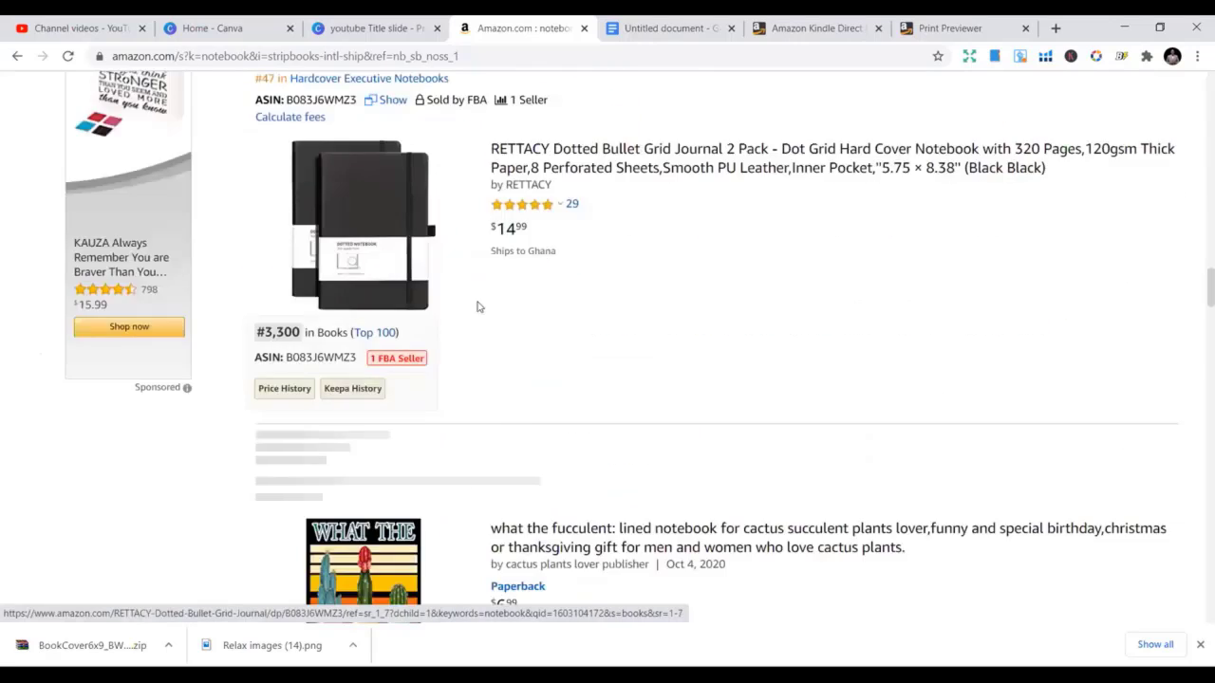
scroll(489, 318, "down", 6)
mouse_move(374, 317)
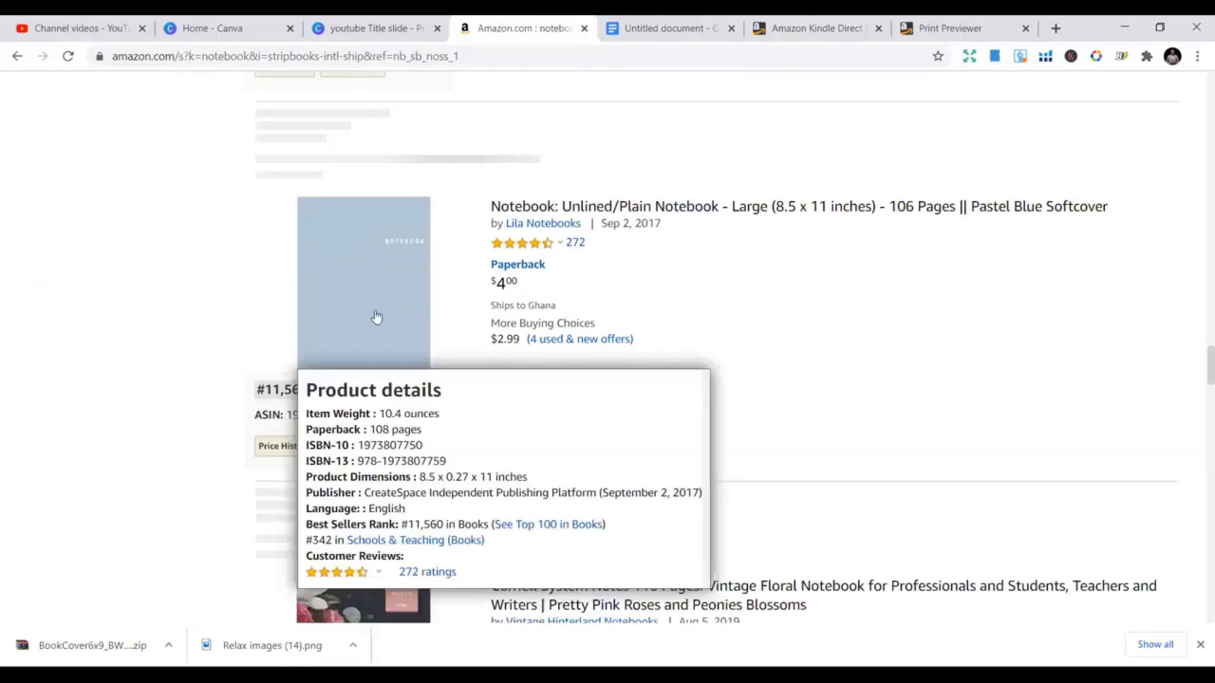
scroll(556, 282, "down", 8)
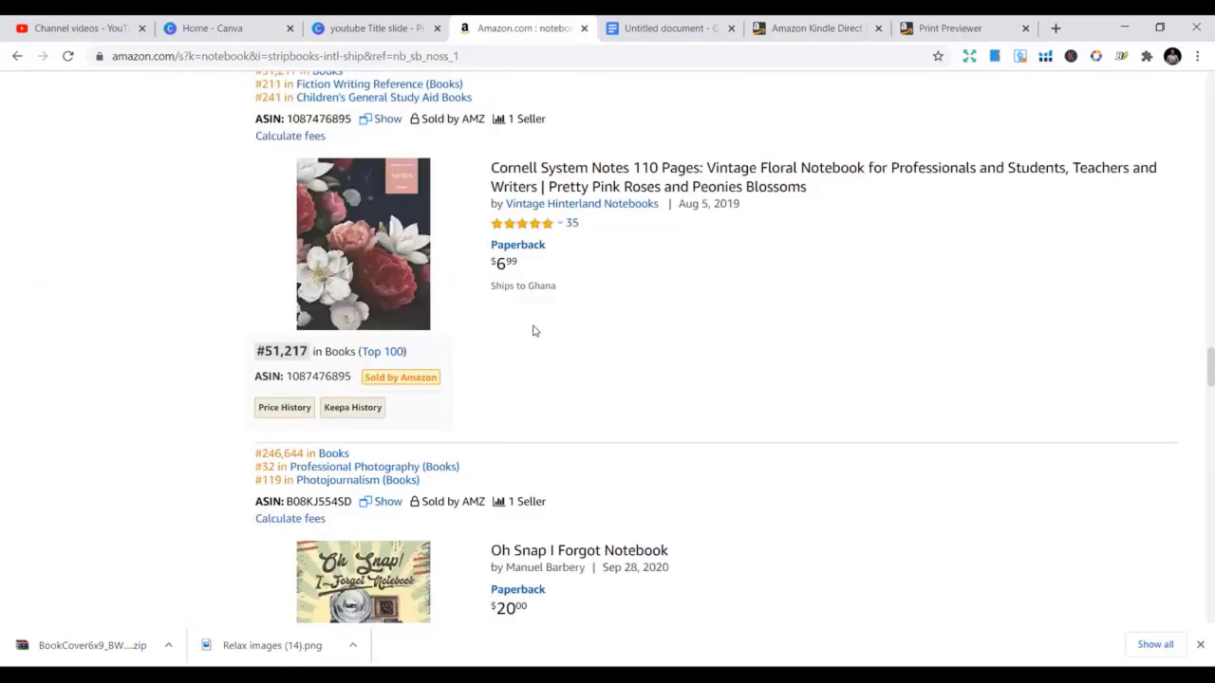
scroll(639, 252, "down", 1)
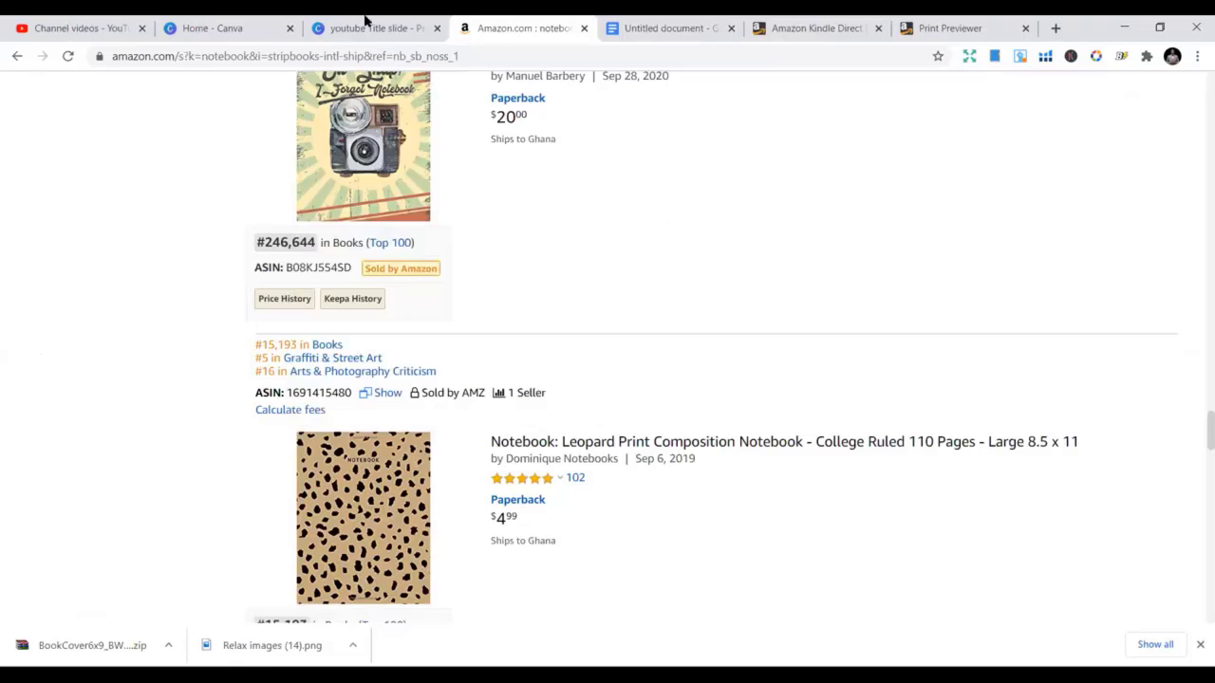
Reload the Canva home page by loading canva.com in the Canva tab
left_click(214, 23)
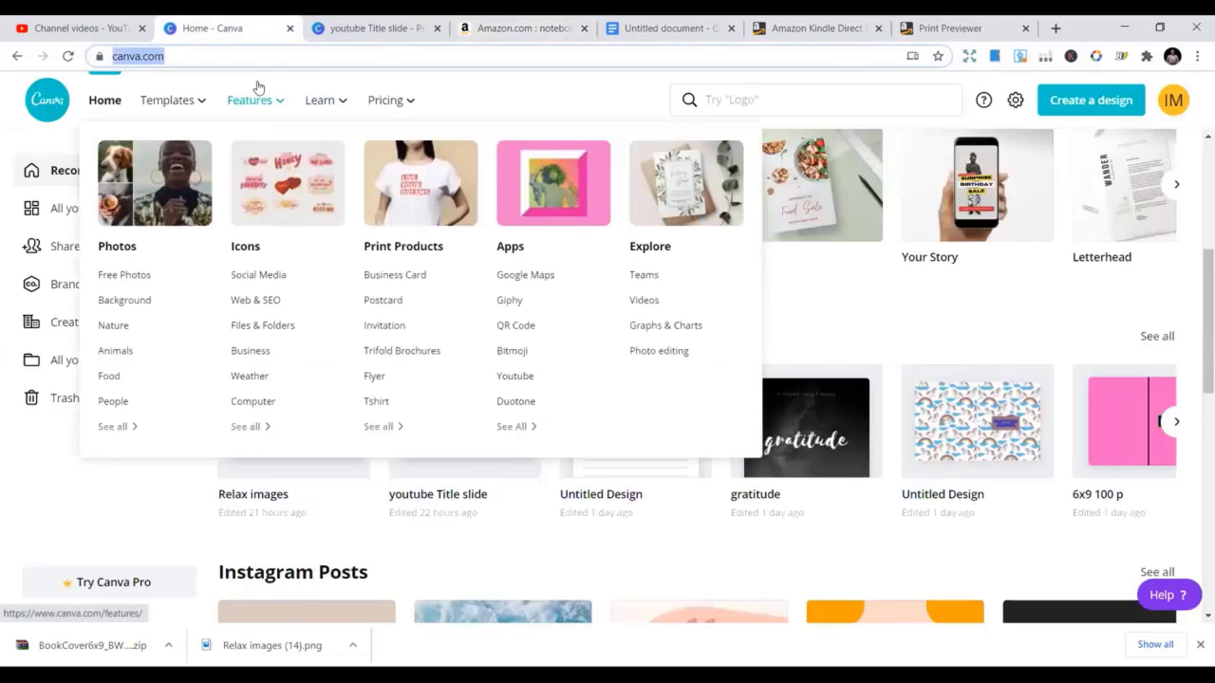
type("canc")
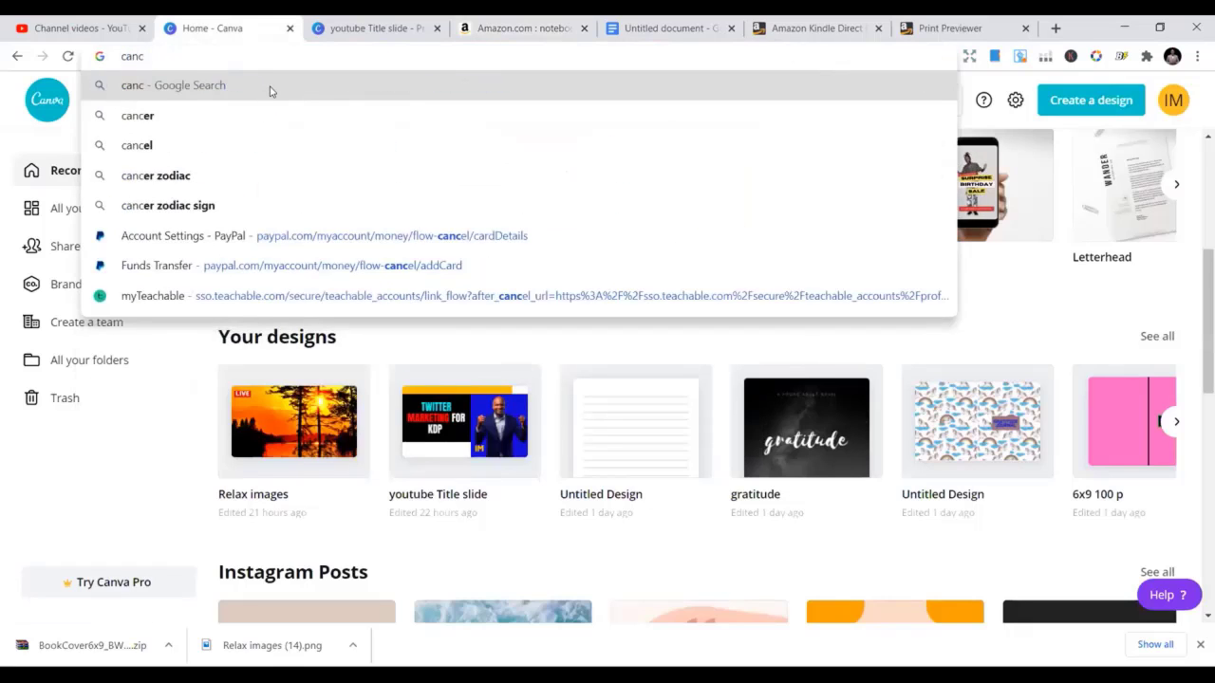
key("BackSpace")
type("va")
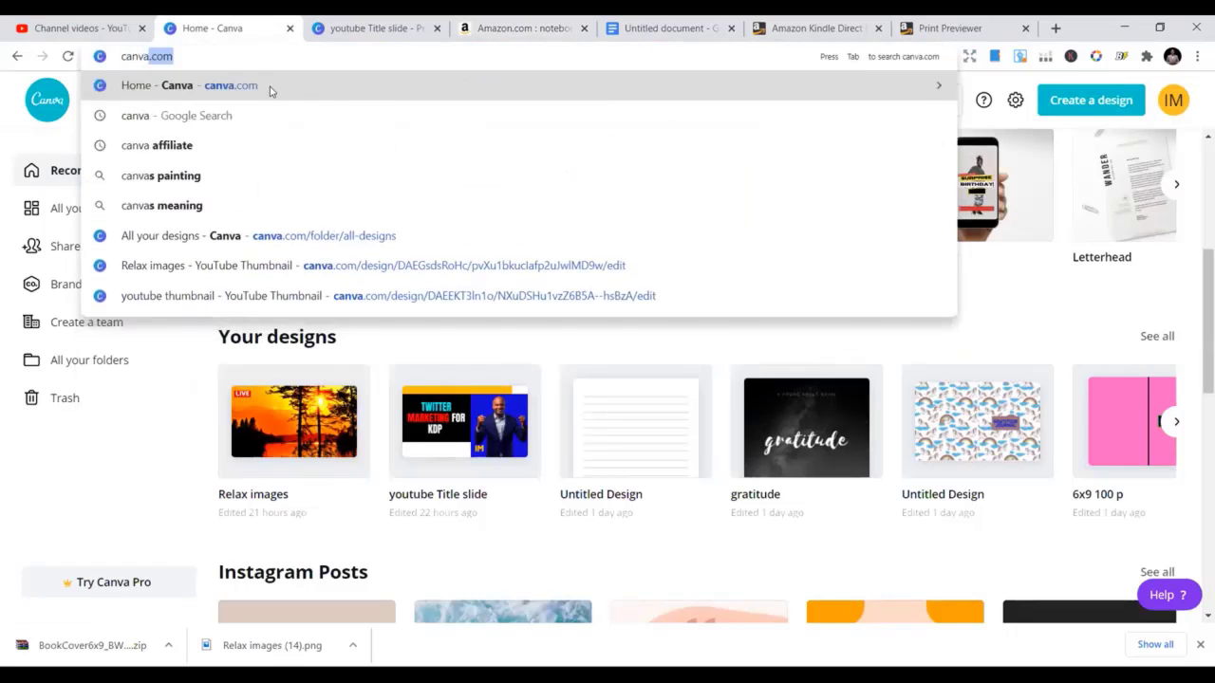
key("Return")
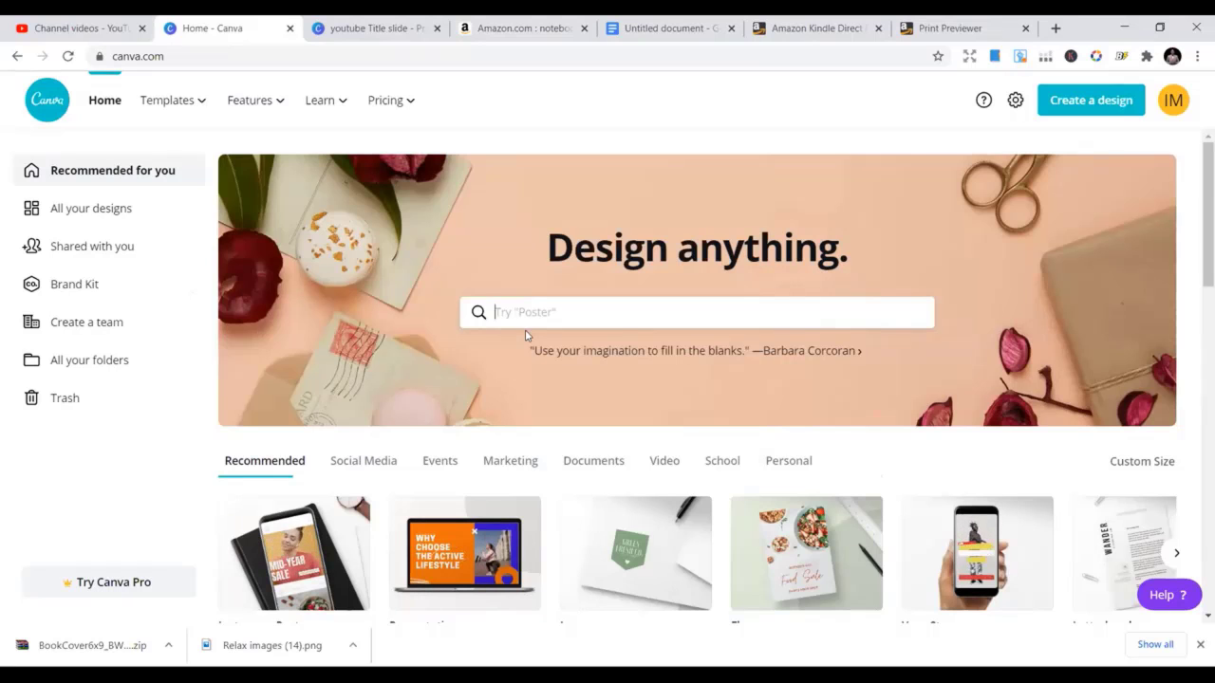
scroll(304, 317, "down", 2)
scroll(351, 323, "up", 2)
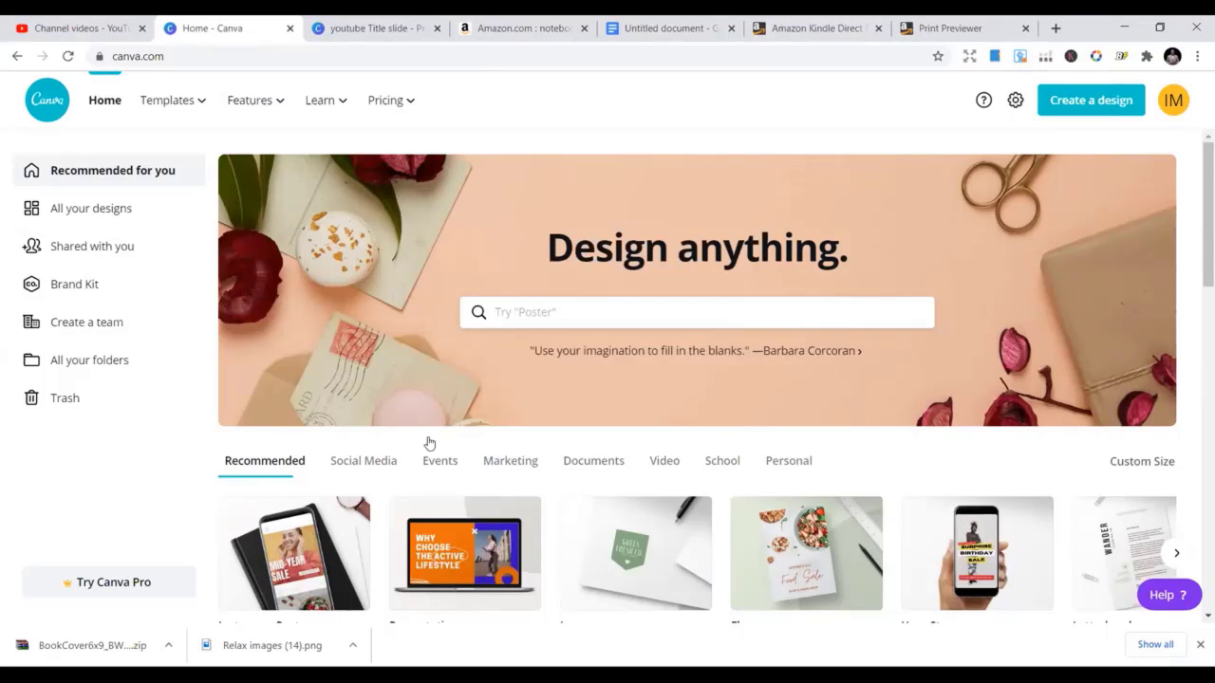
scroll(418, 446, "down", 4)
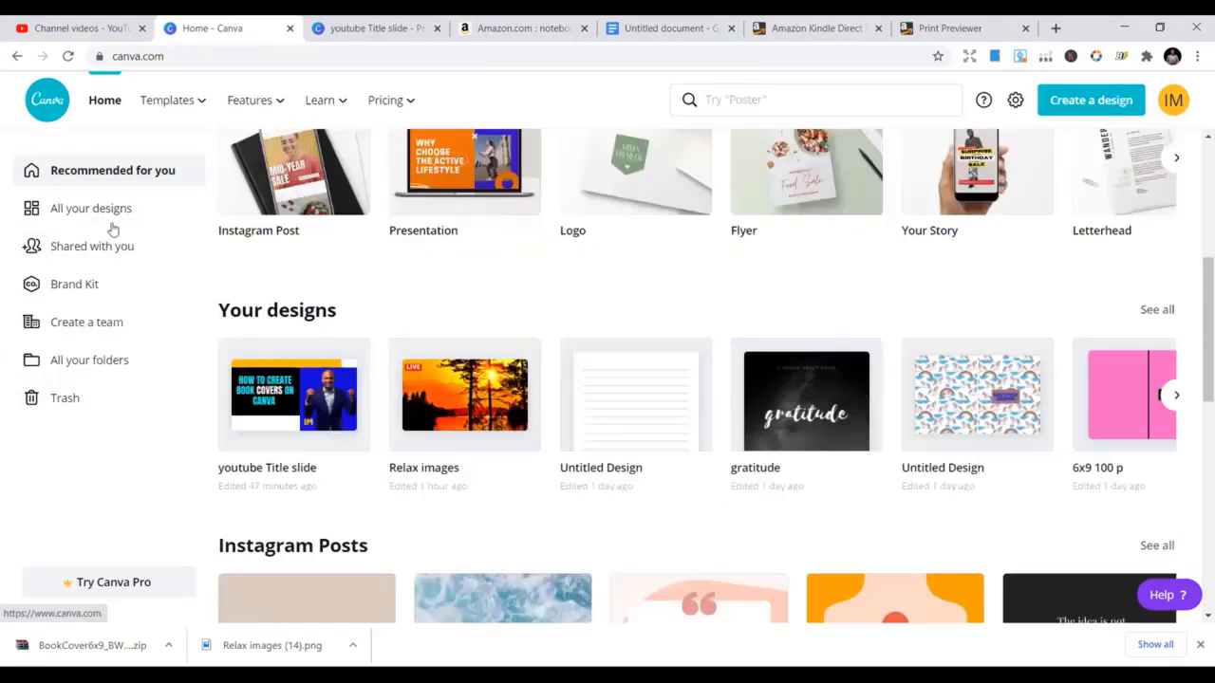
scroll(364, 291, "up", 2)
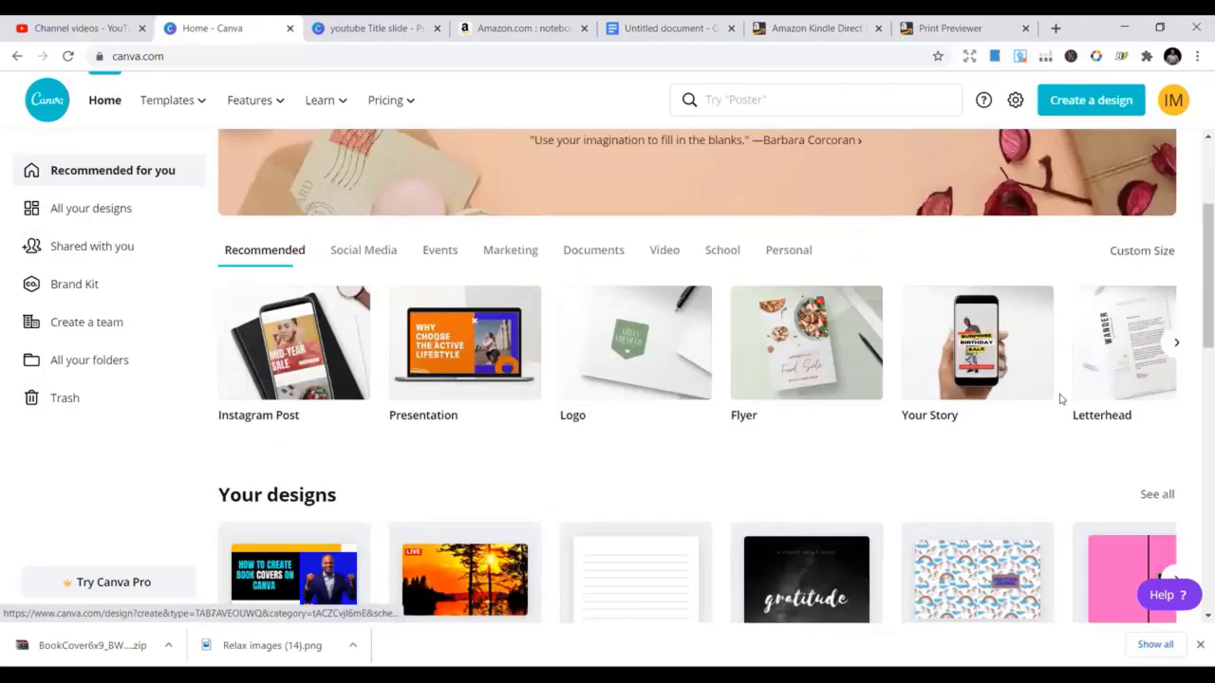
scroll(716, 389, "down", 2)
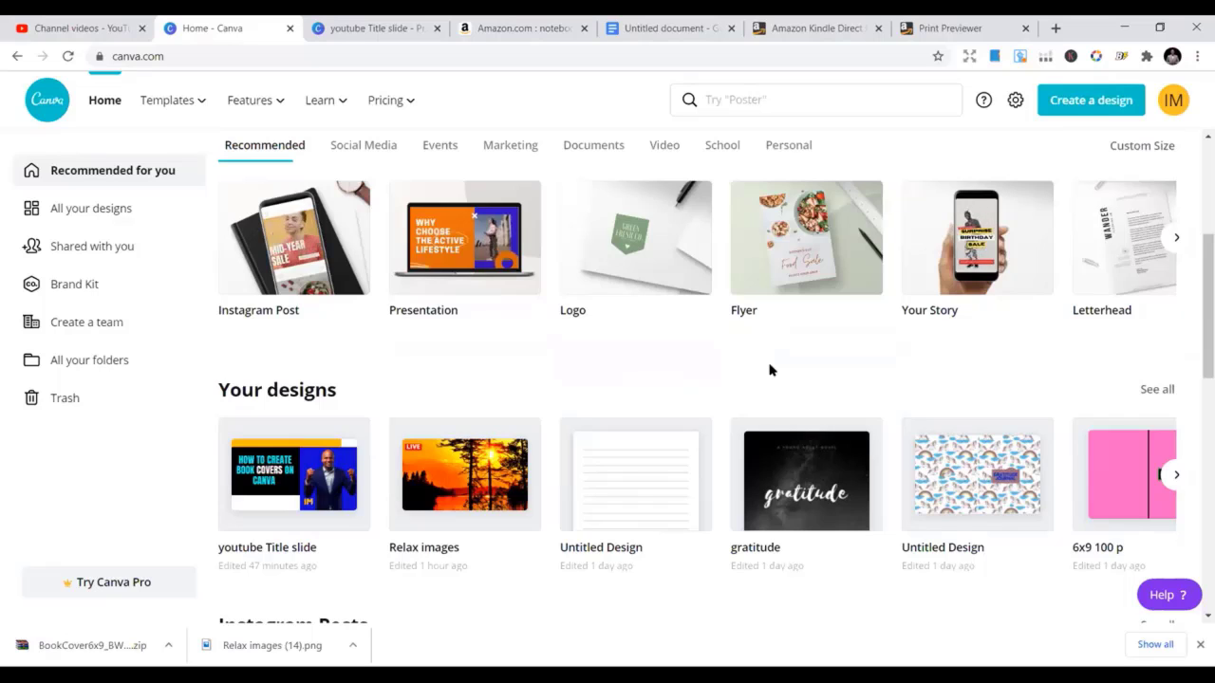
scroll(725, 376, "up", 1)
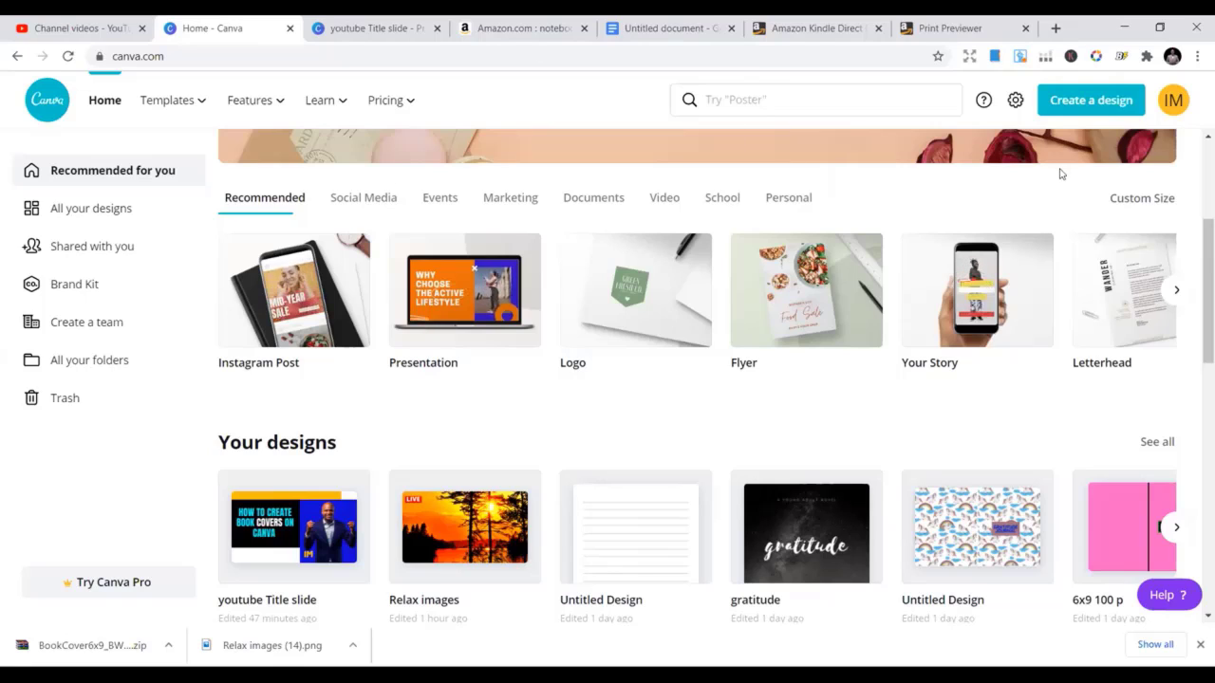
Switch Canva's custom design size units to inches
left_click(1140, 200)
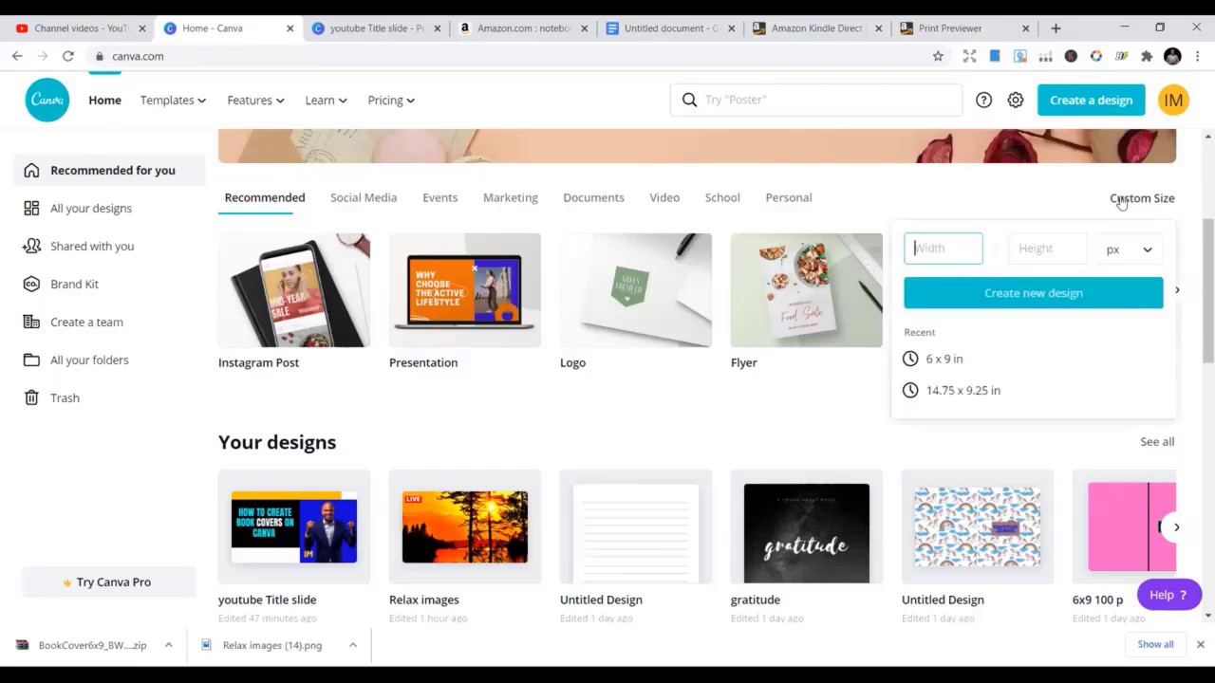
left_click(981, 195)
mouse_move(210, 132)
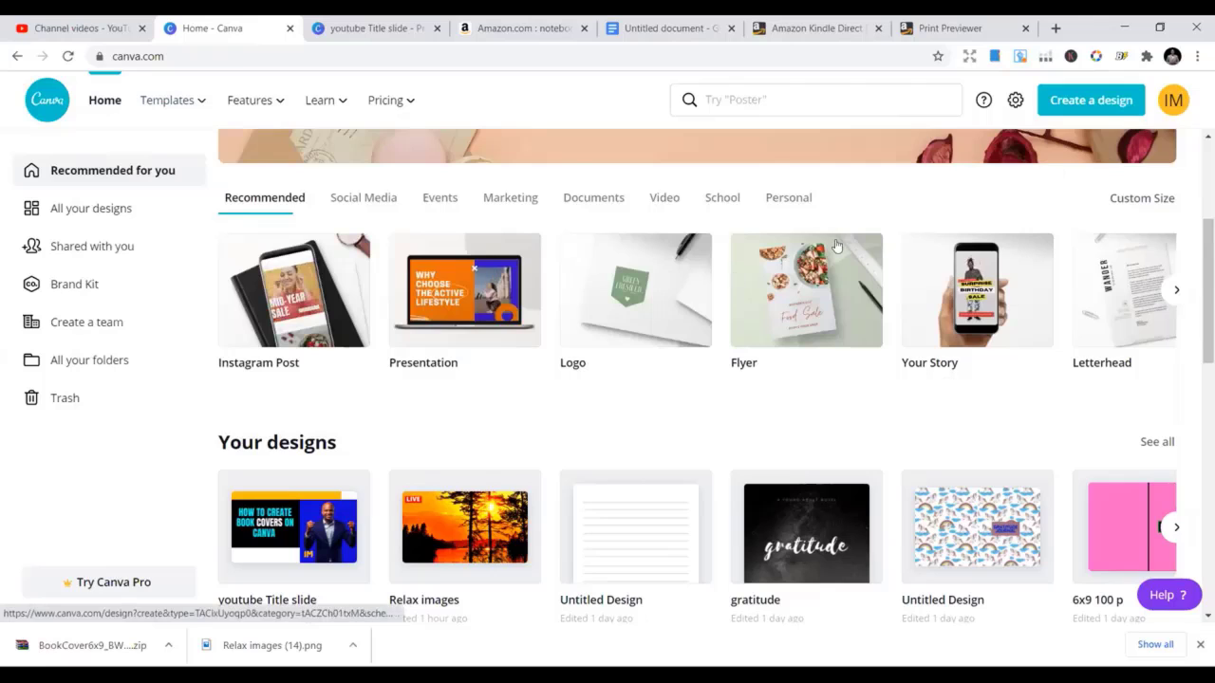
left_click(1151, 199)
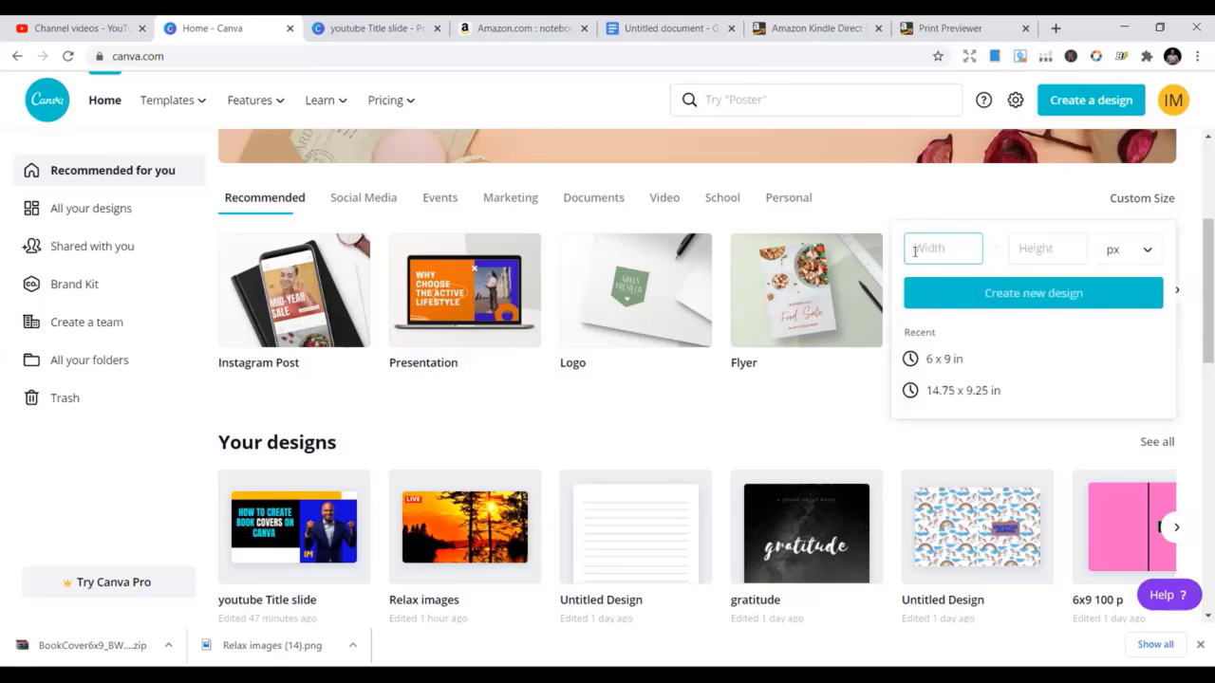
left_click(1149, 254)
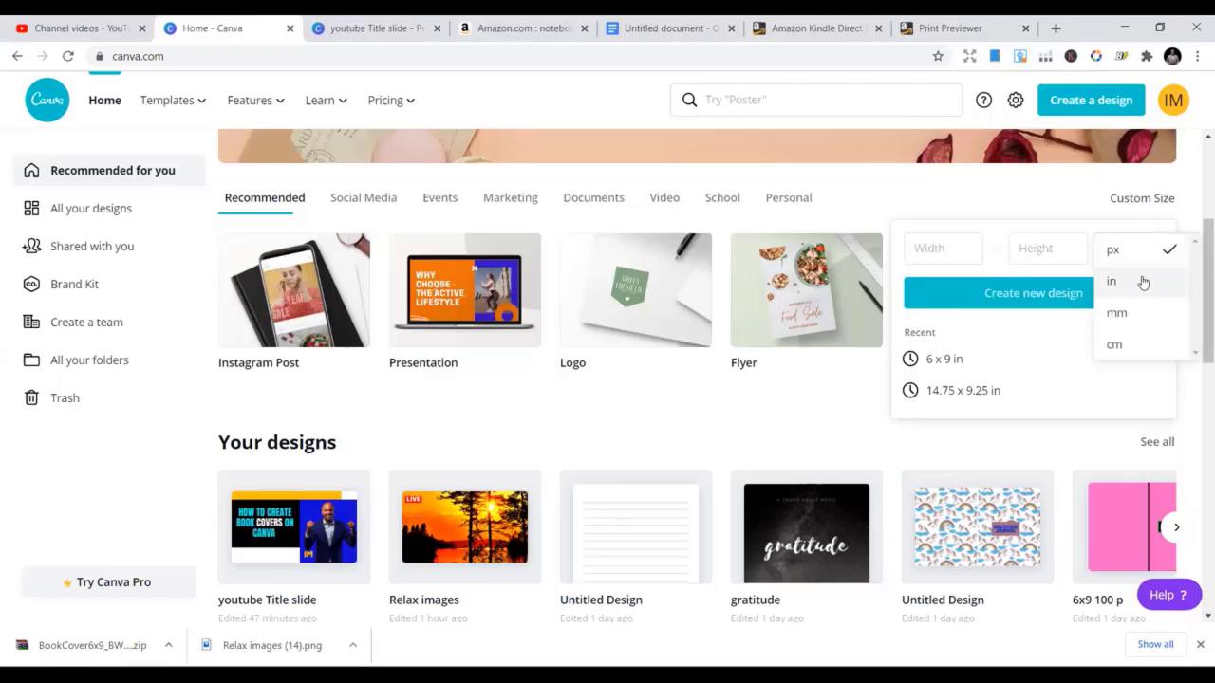
left_click(1142, 279)
Try the width and height fields, then bring up the youtube Title slide tab's address
left_click(918, 251)
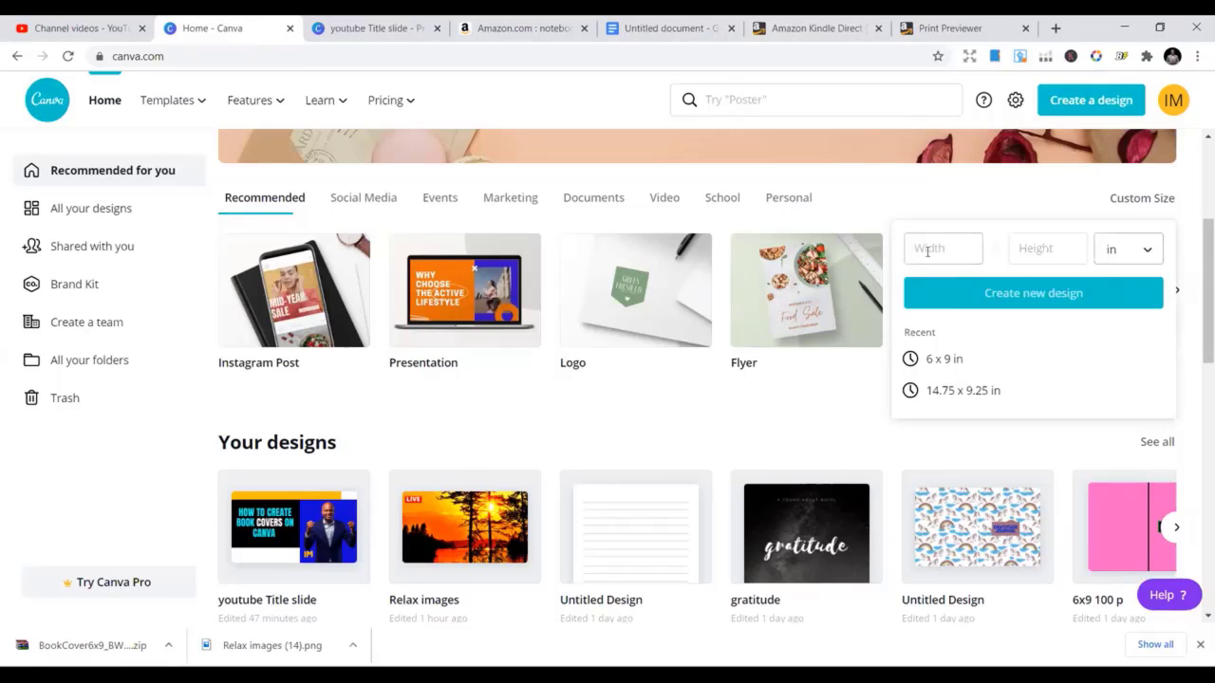
left_click(1029, 252)
left_click(929, 250)
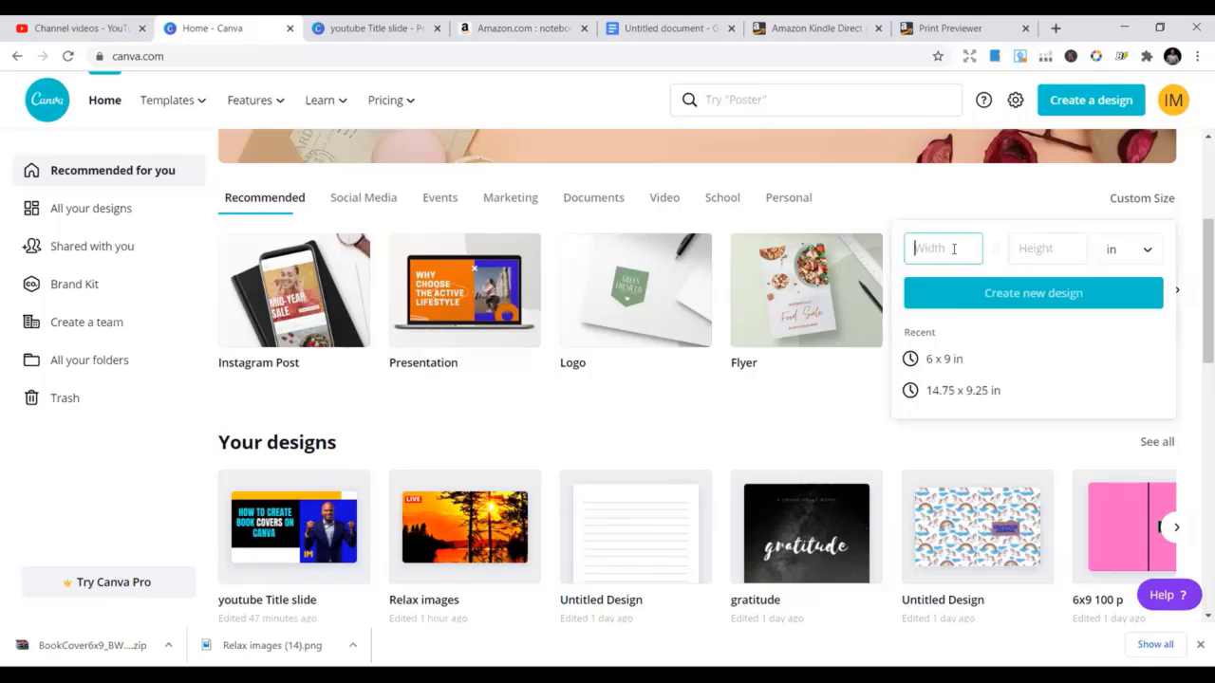
left_click(396, 26)
left_click(402, 55)
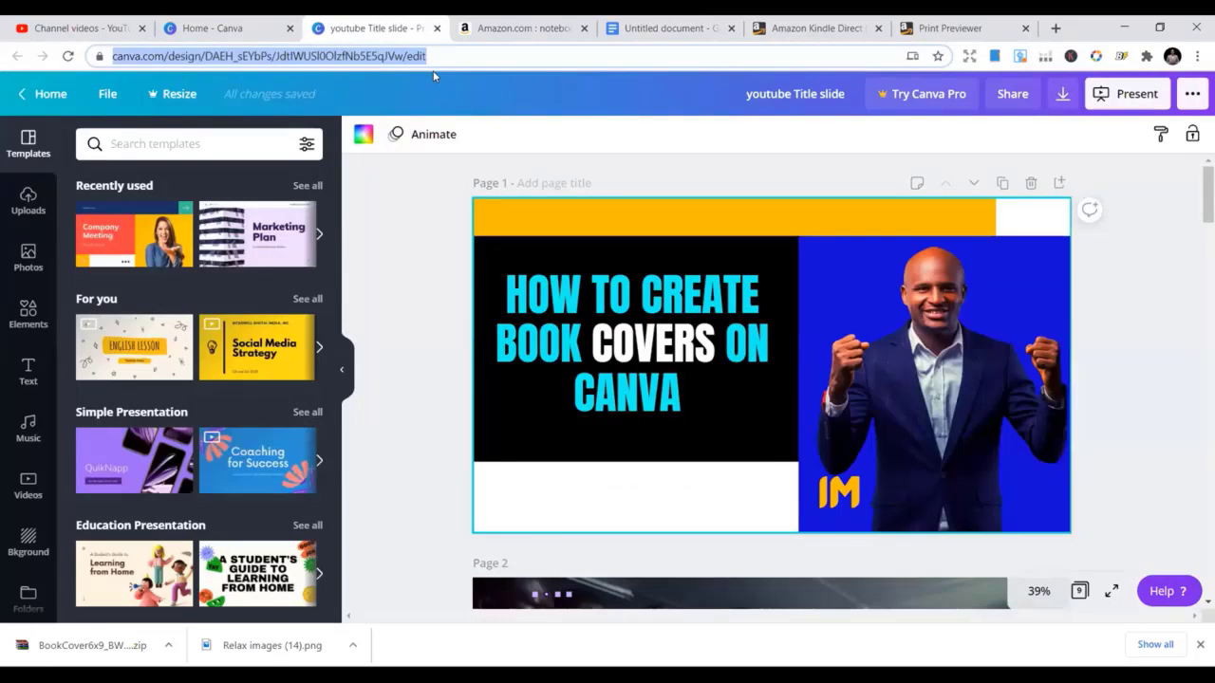
Search 'kdp cover' and open the Amazon KDP Book Cover Template result
type("kdp ")
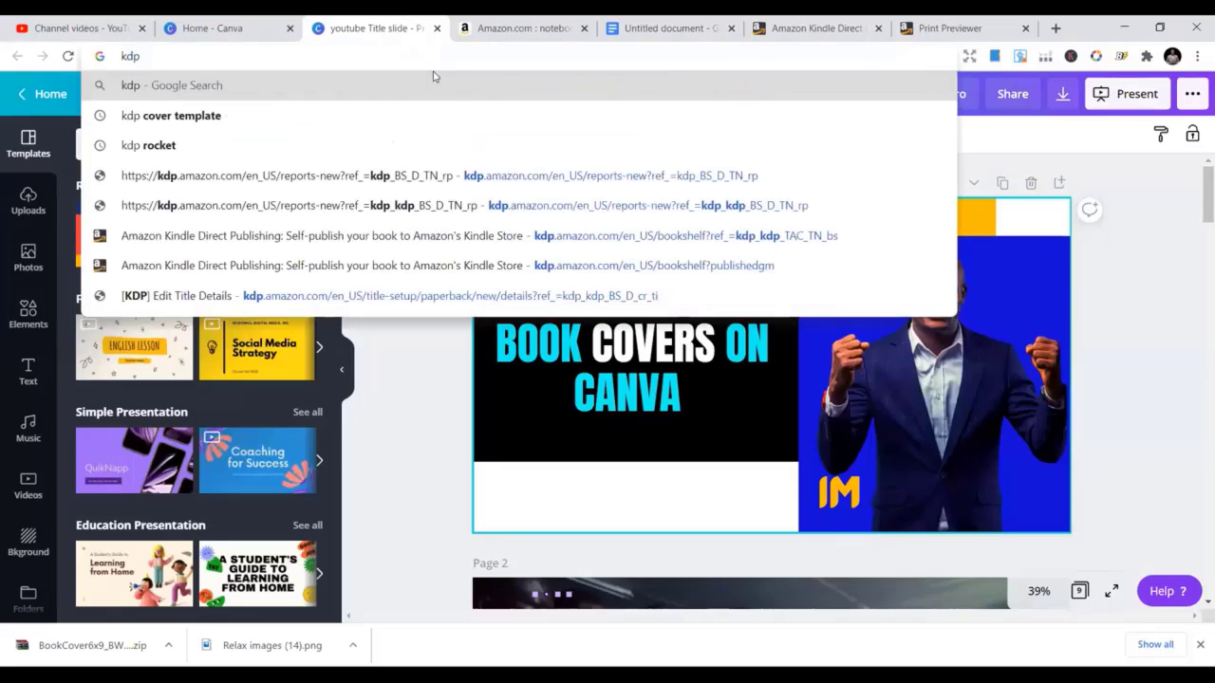
type("cover")
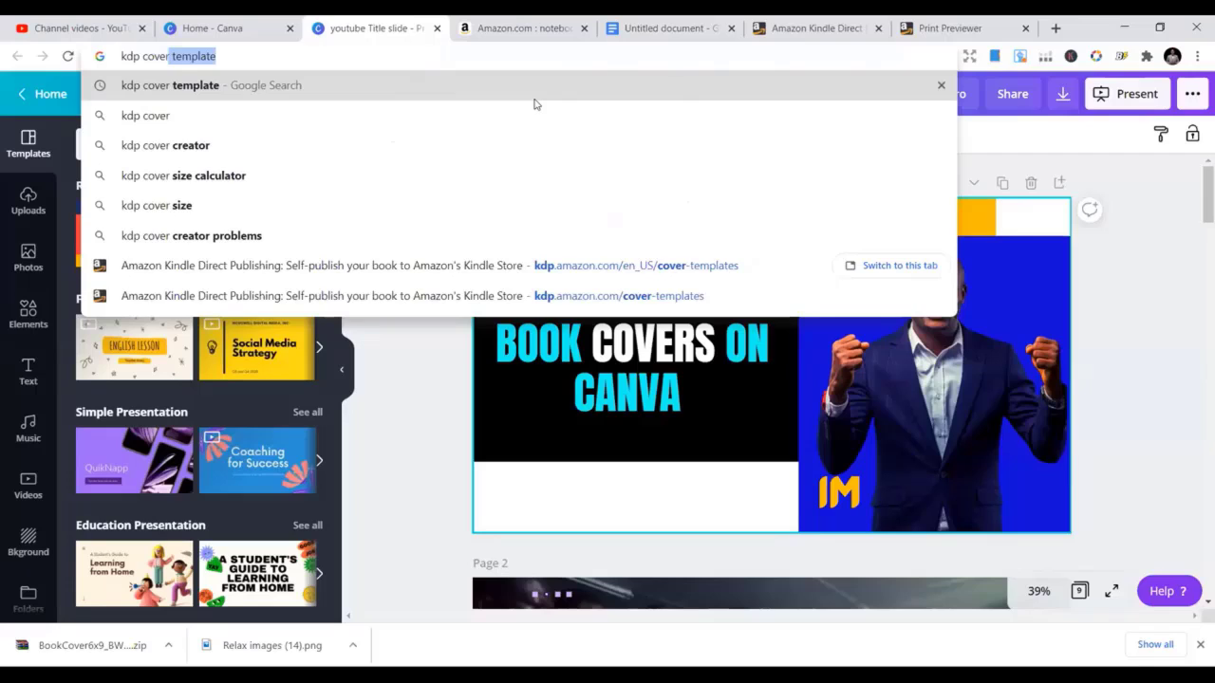
key("Return")
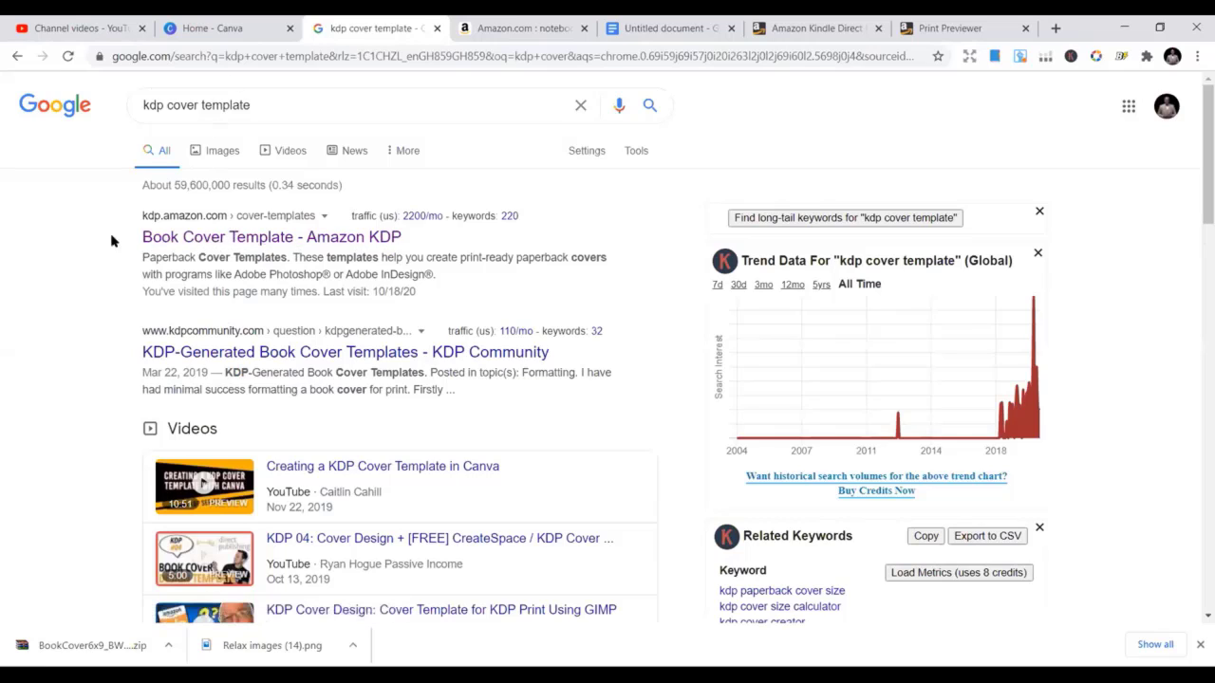
left_click(245, 241)
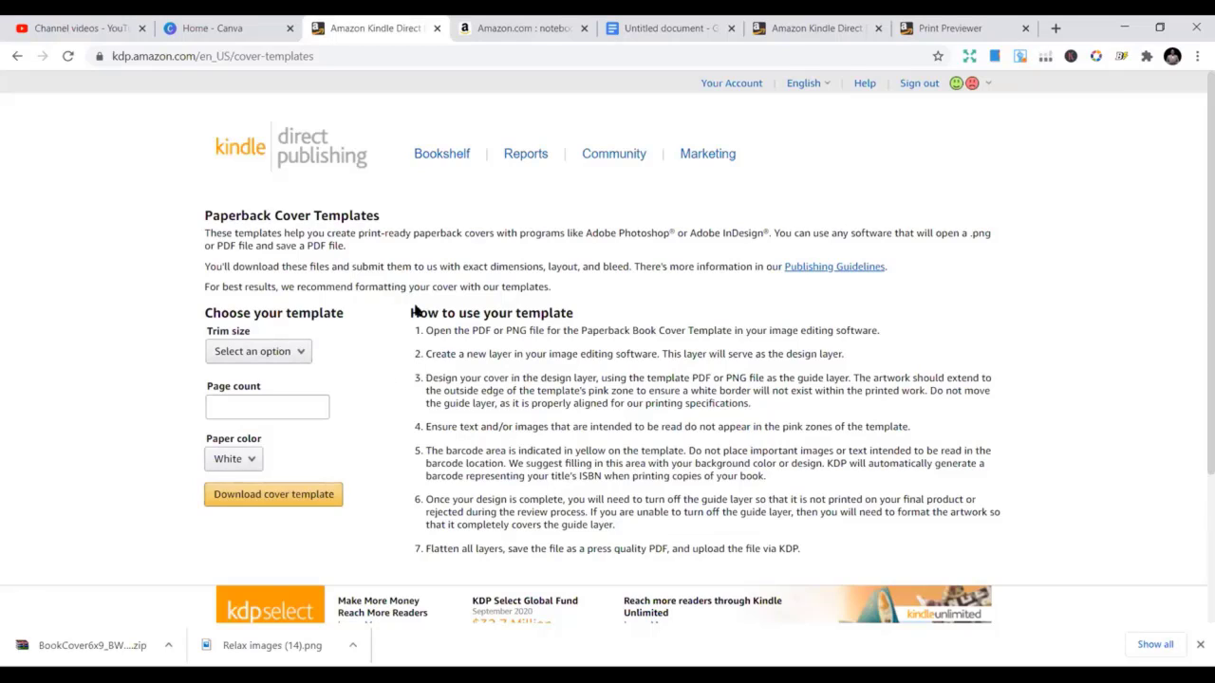
Pick the 6 x 9 in (15.24 x 22.86 cm) trim size from the Trim size list
left_click(304, 353)
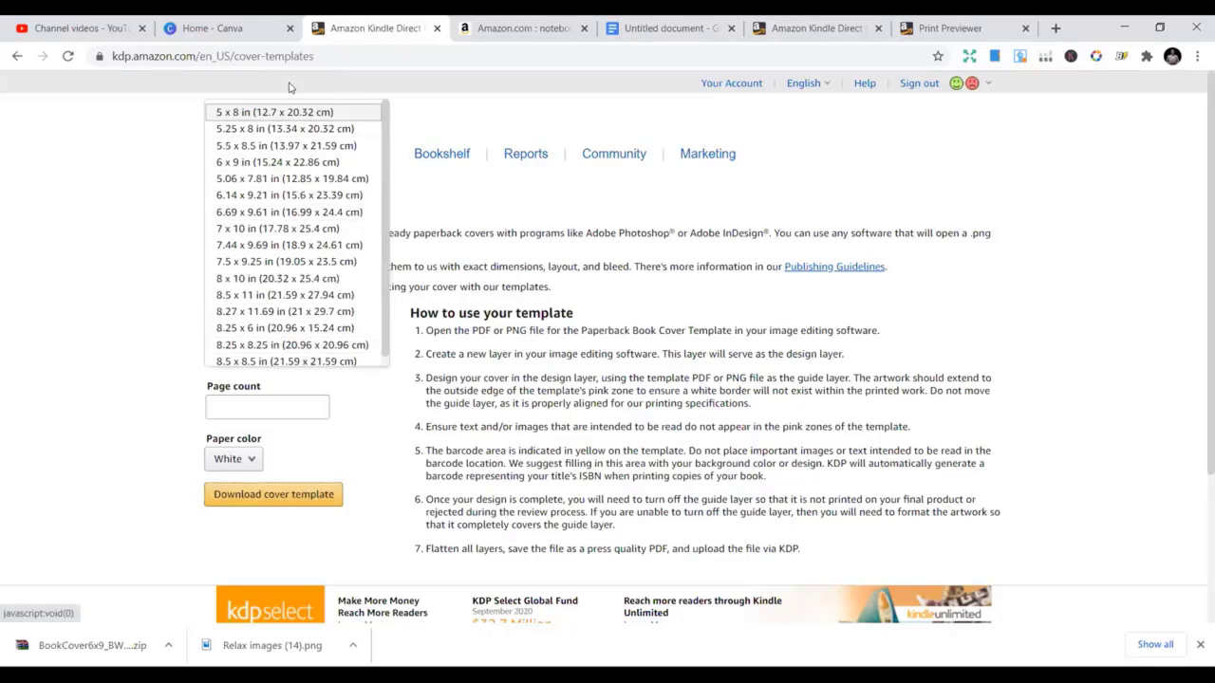
scroll(325, 347, "down", 1)
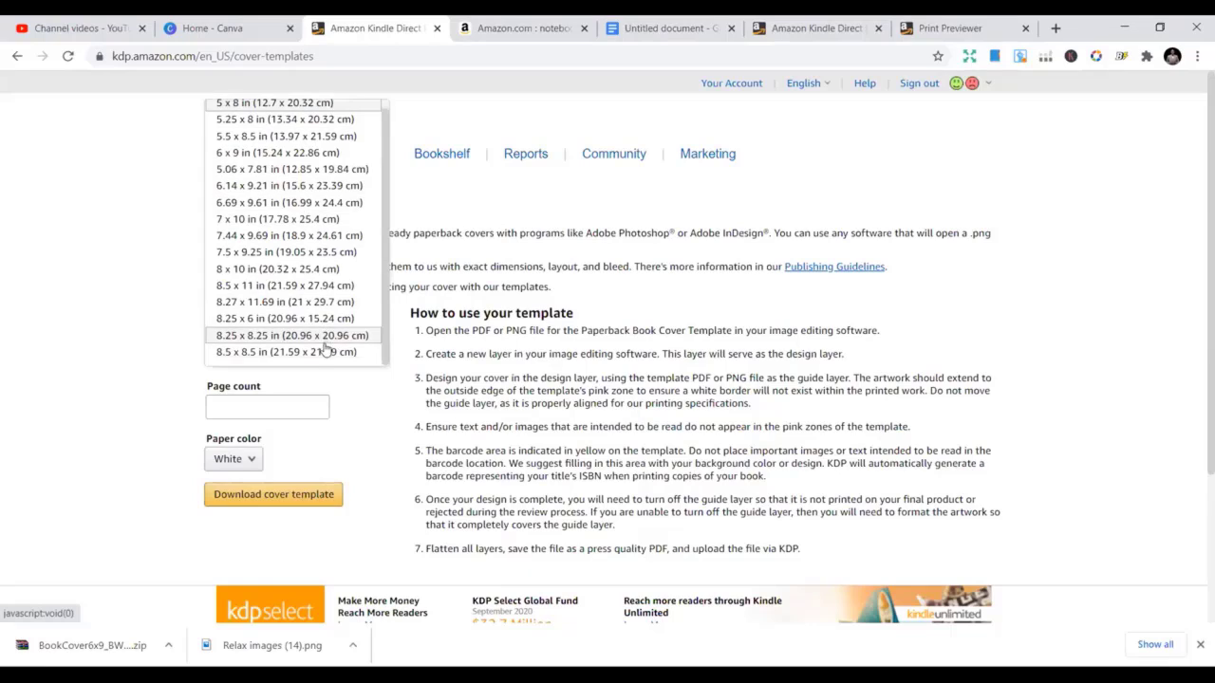
scroll(318, 349, "up", 1)
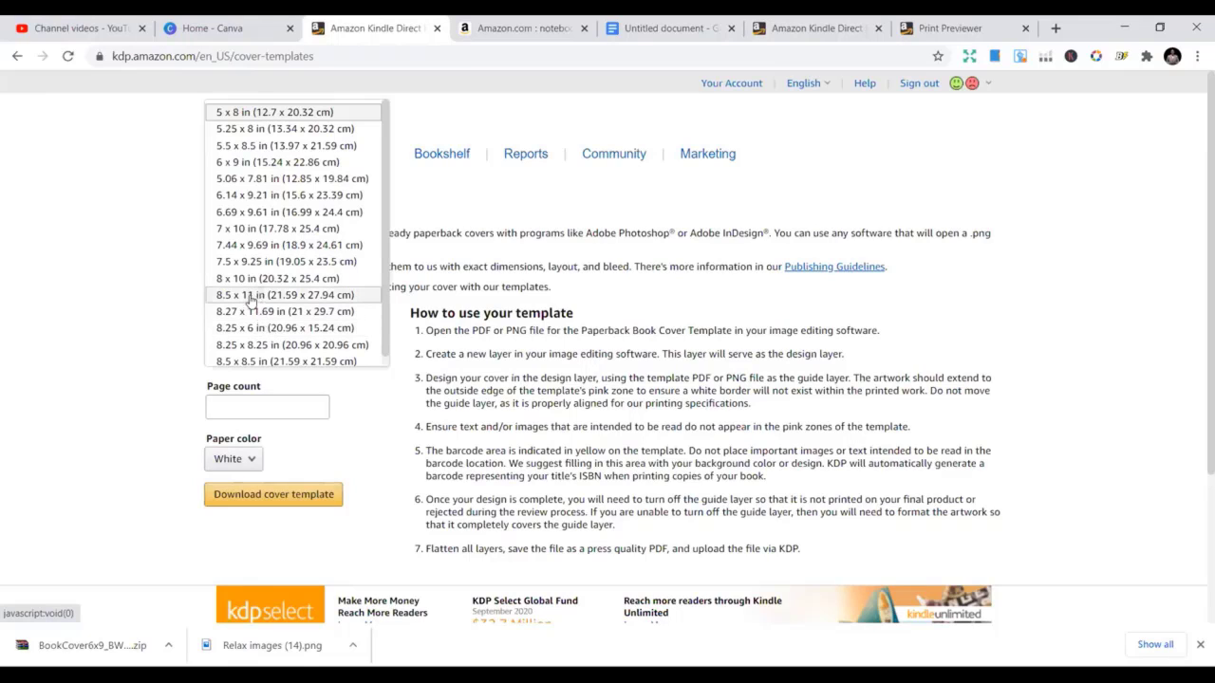
left_click(275, 165)
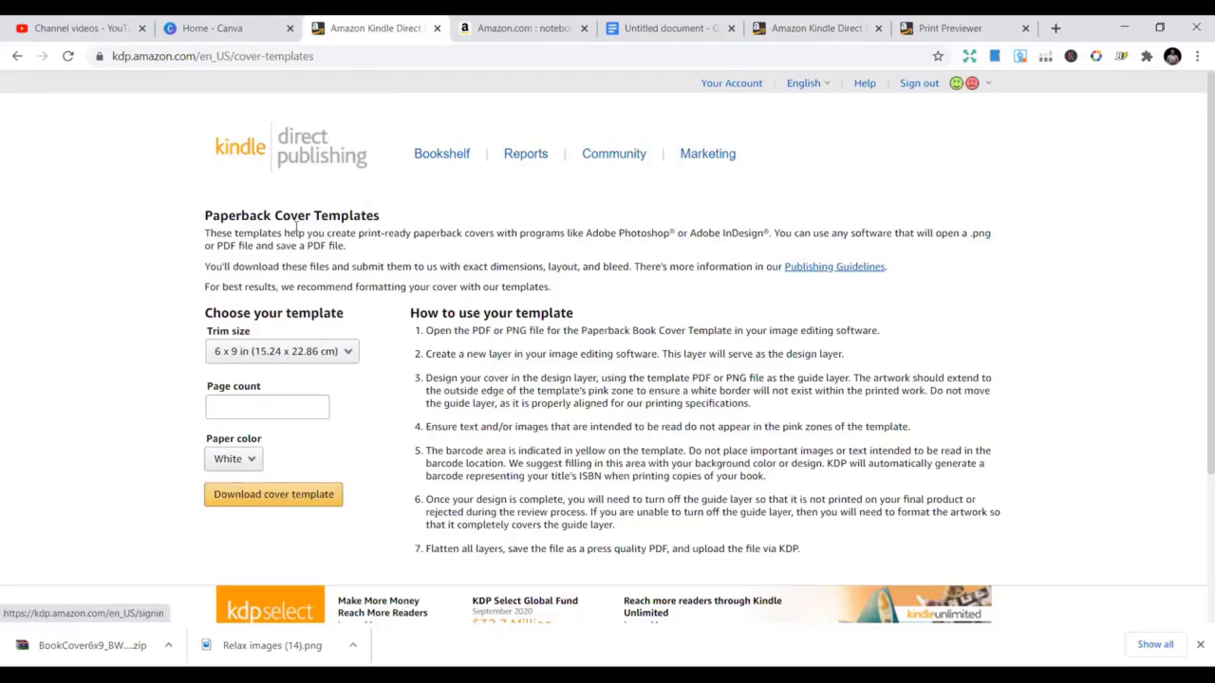
Enter 110 pages and download the 6 x 9 cover template
left_click(300, 405)
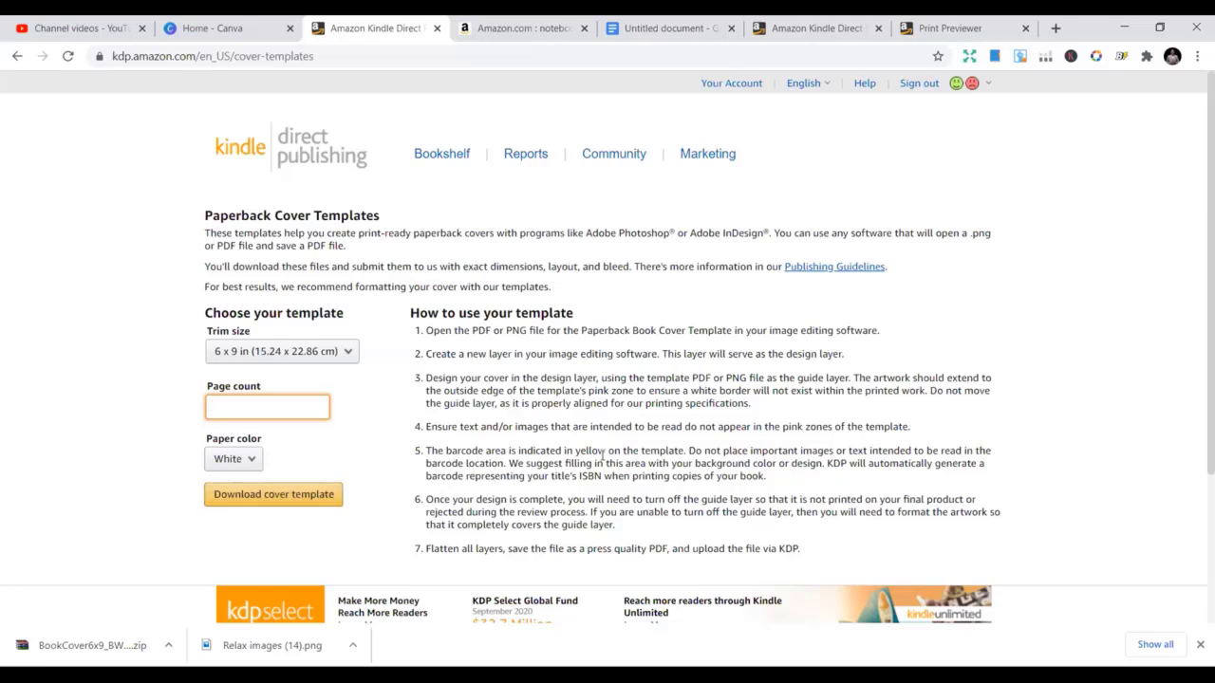
type("110")
left_click(290, 488)
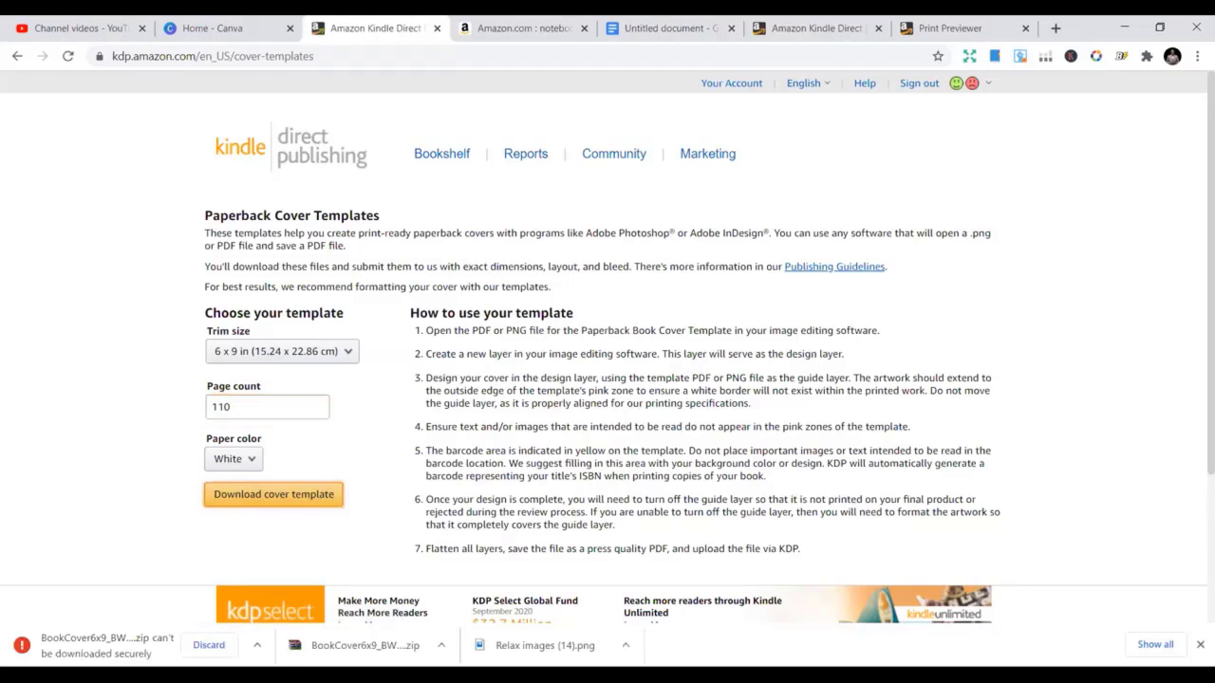
Discard the blocked BookCover6x9 template download
left_click(228, 653)
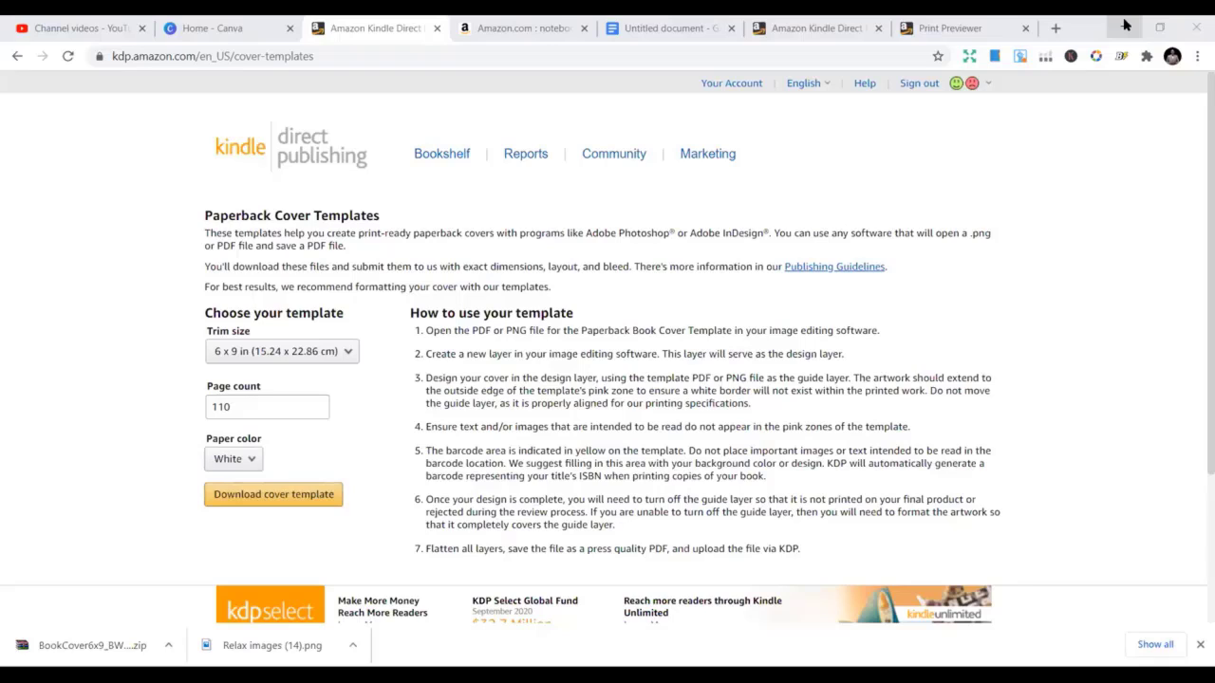
Switch to the other Kindle Direct Publishing tab, then to the Print Previewer tab
left_click(814, 27)
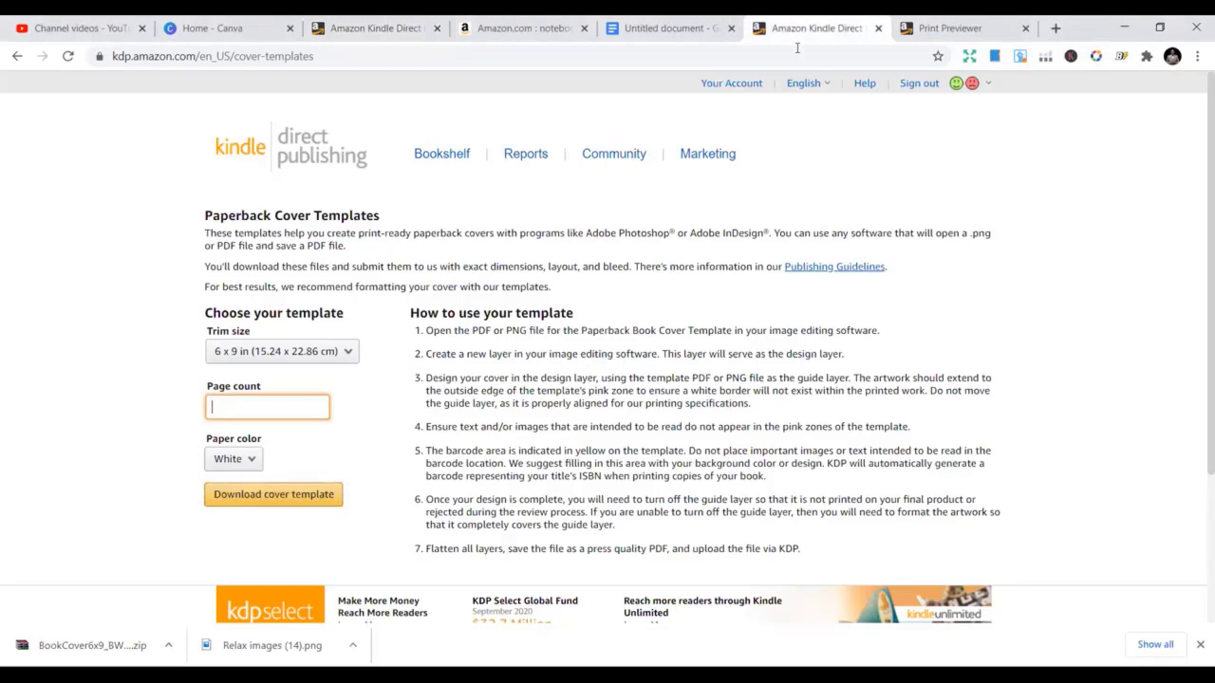
left_click(926, 26)
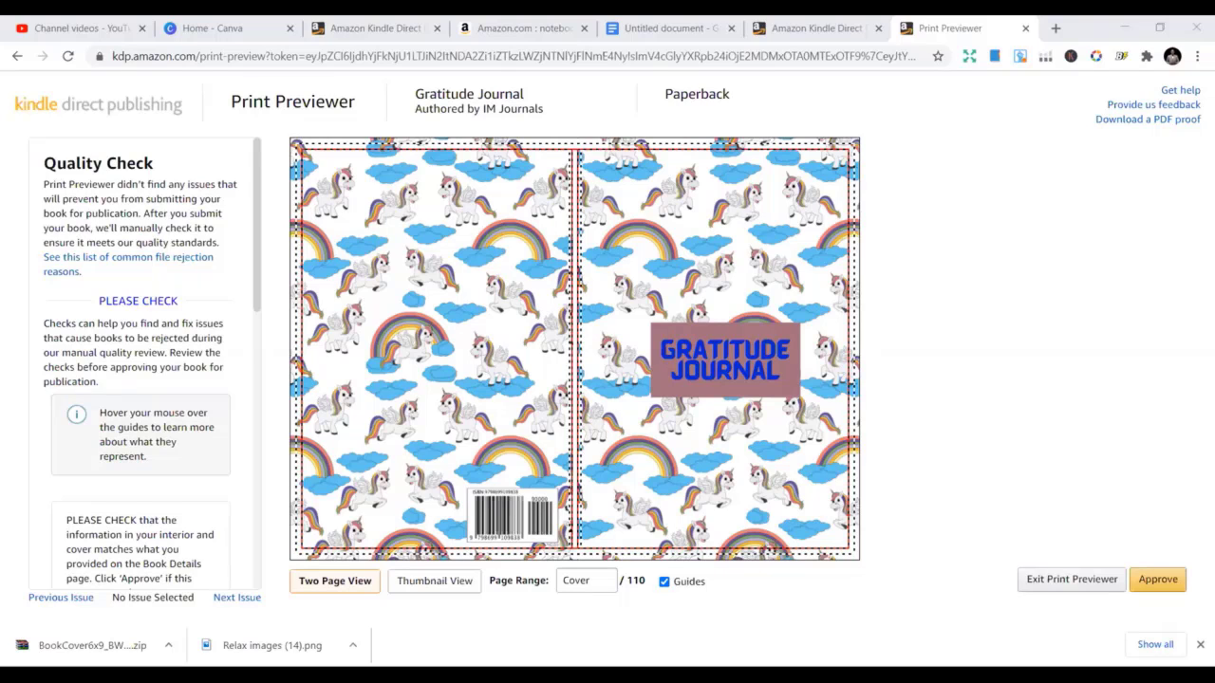
Return to the Home - Canva tab showing the custom size options
left_click(204, 26)
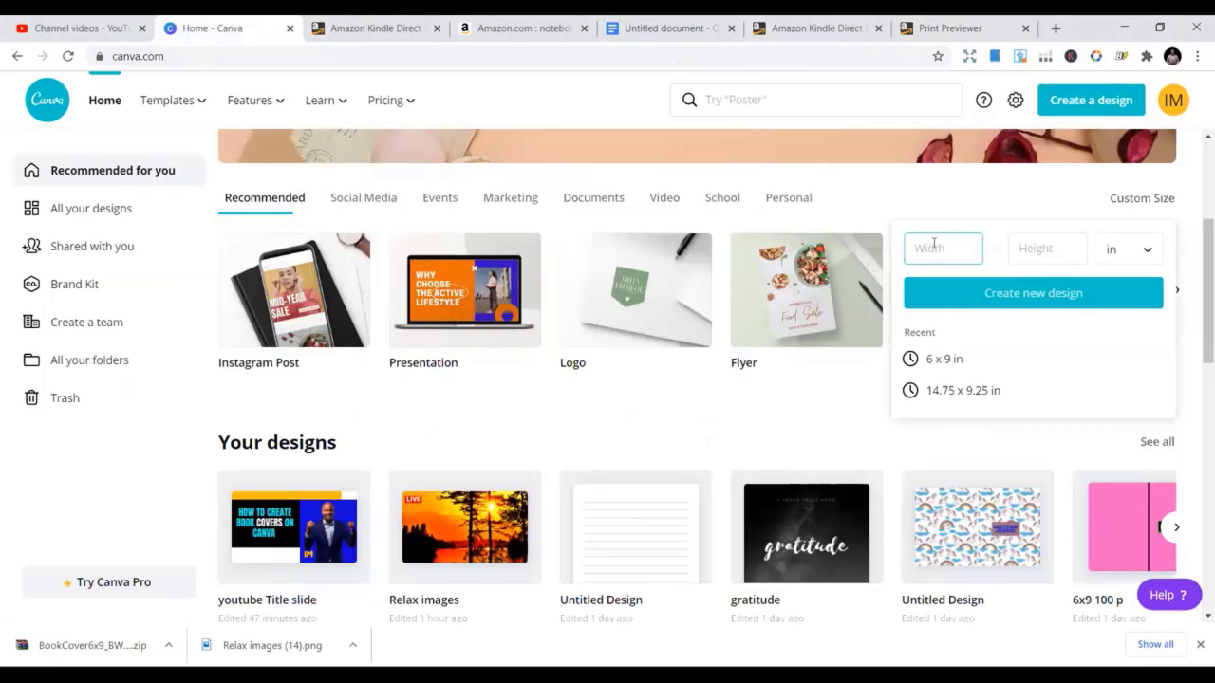
Toggle the custom size units to pixels and back to inches, then enter the width field
left_click(1149, 252)
left_click(1124, 221)
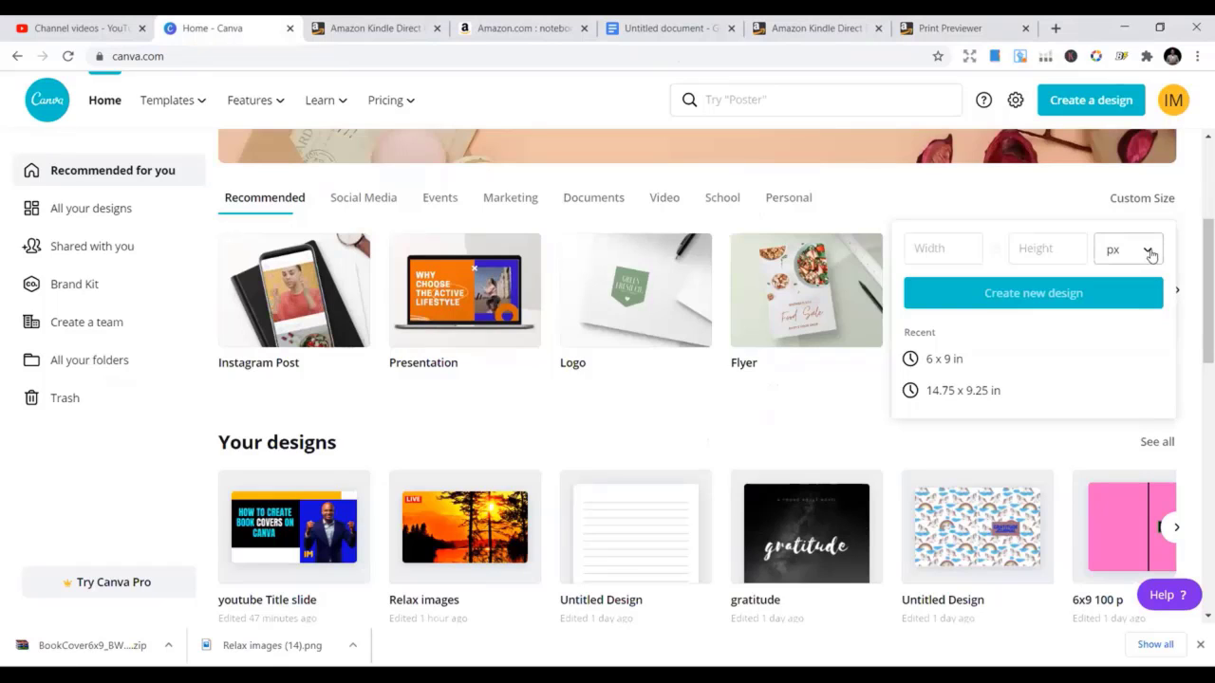
left_click(918, 191)
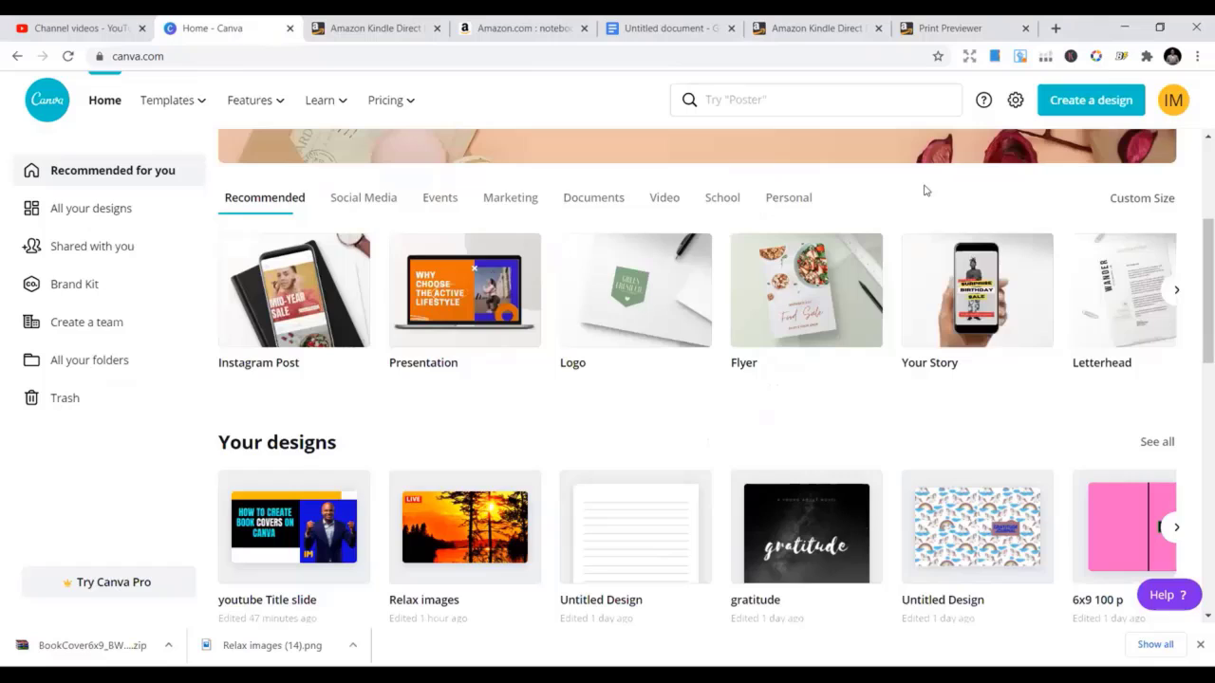
left_click(1120, 199)
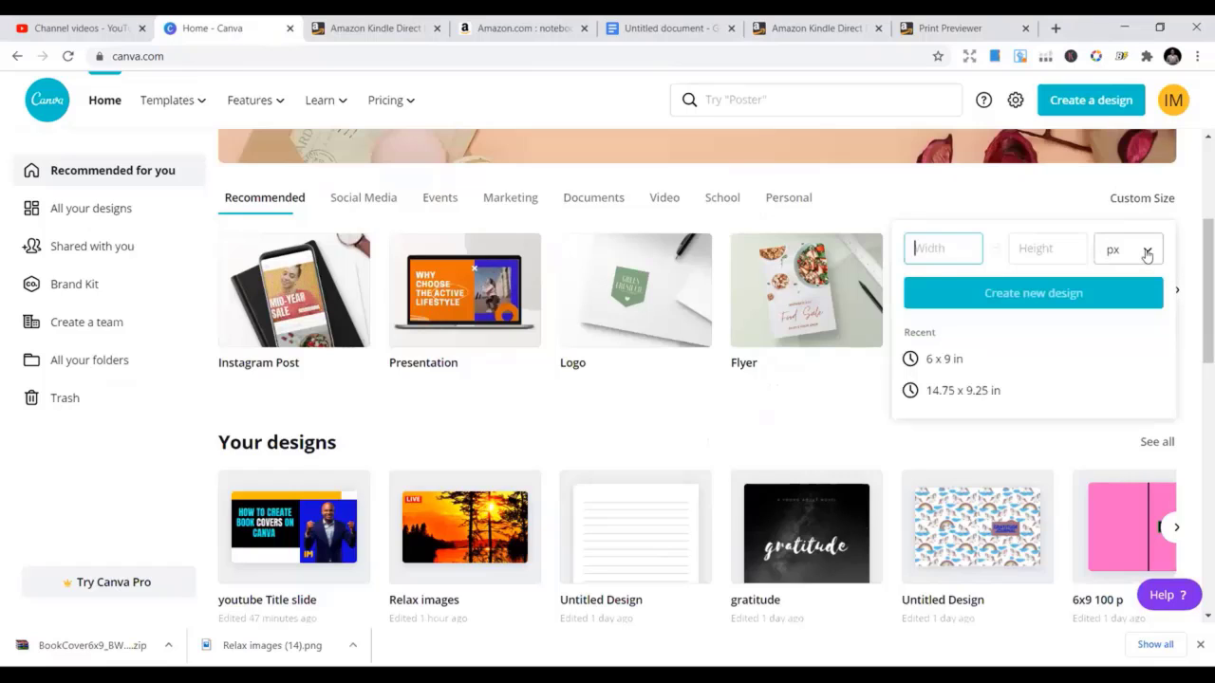
left_click(1145, 254)
left_click(1151, 282)
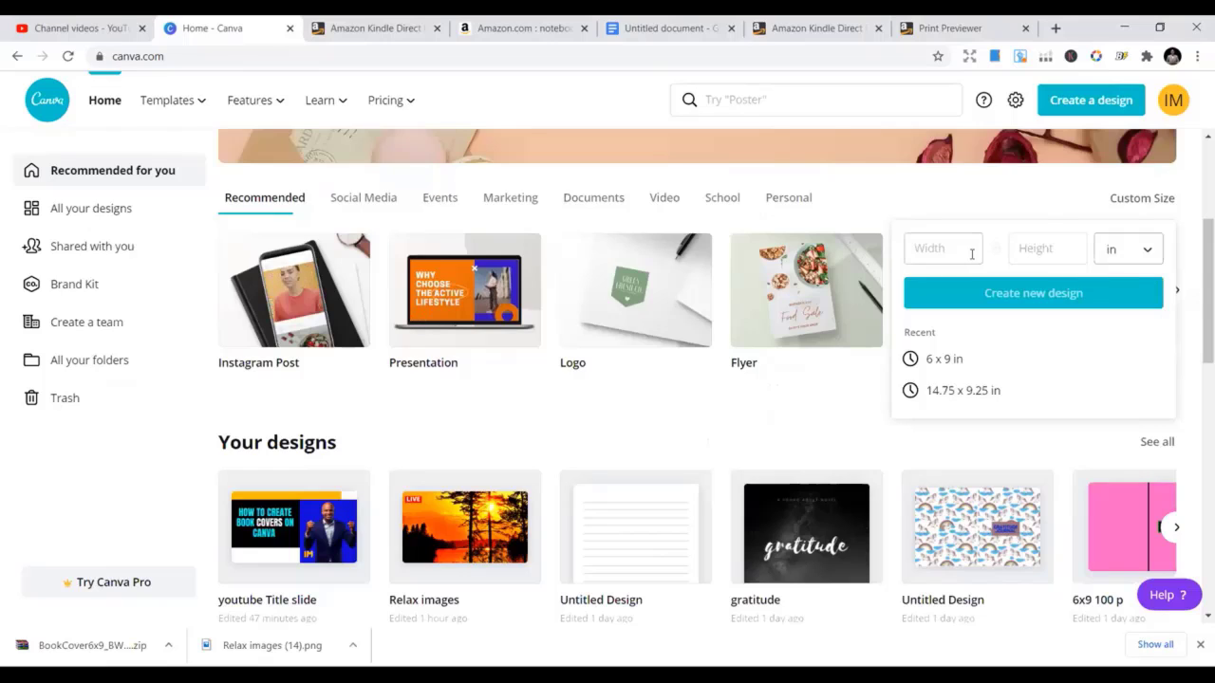
left_click(923, 256)
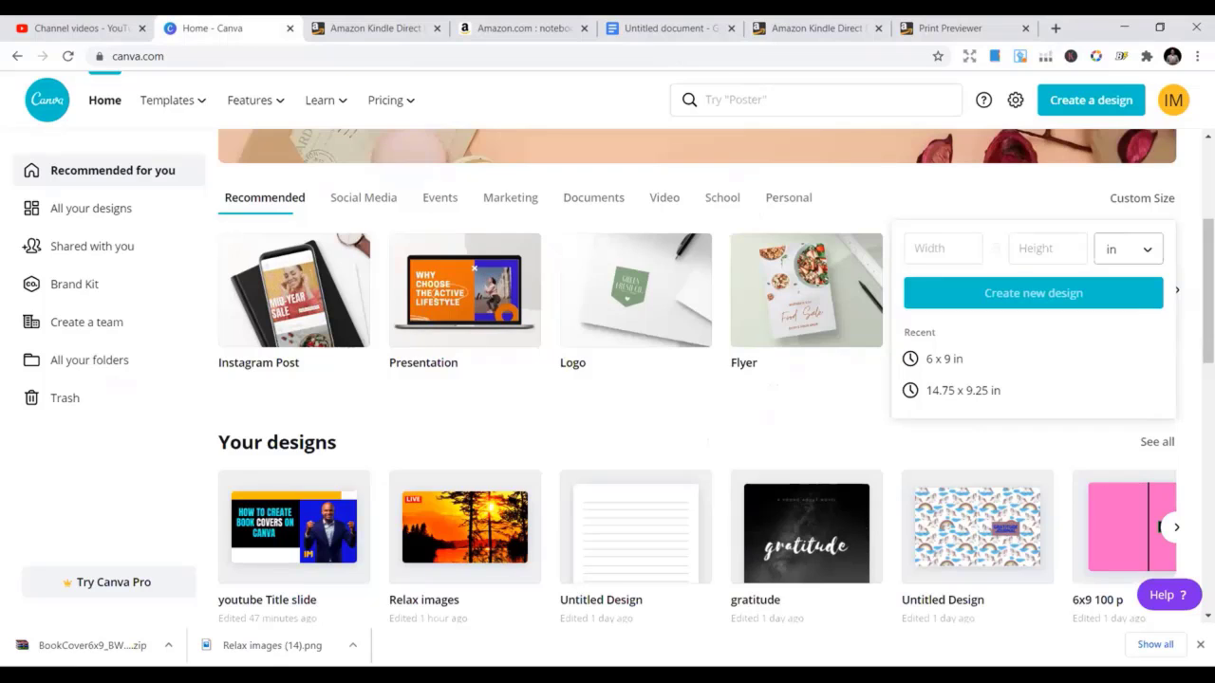
left_click(946, 252)
Enter 12.5 in as the custom design width
type("1")
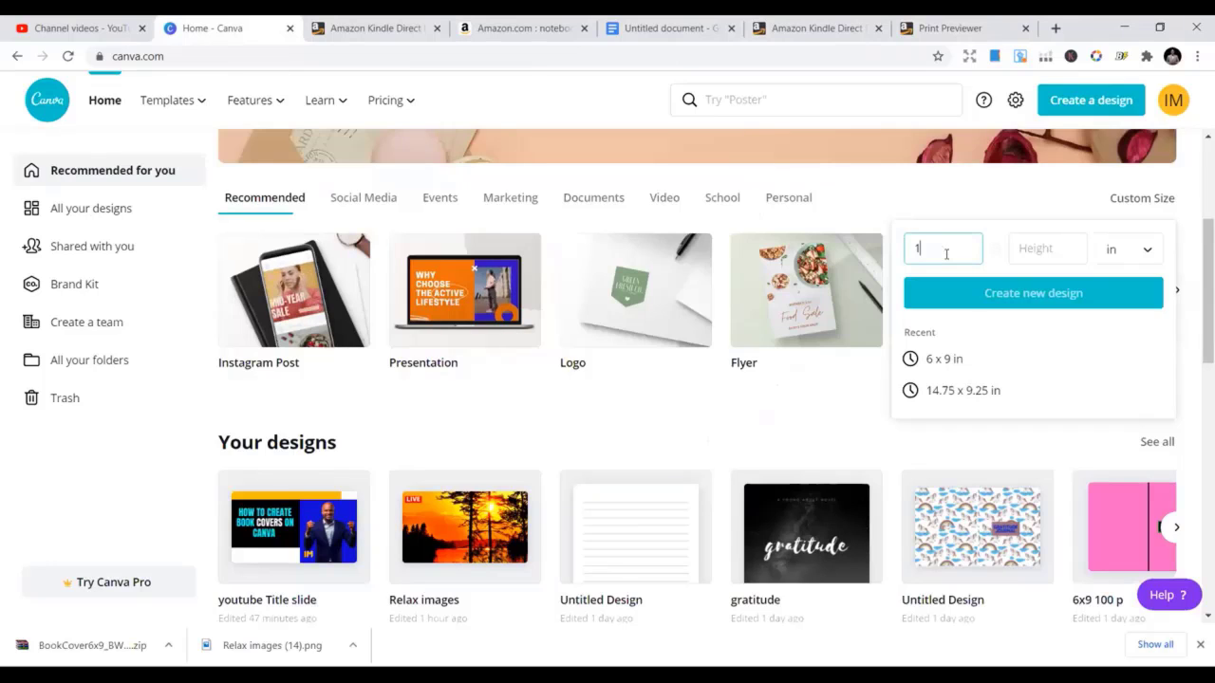
type("2.5")
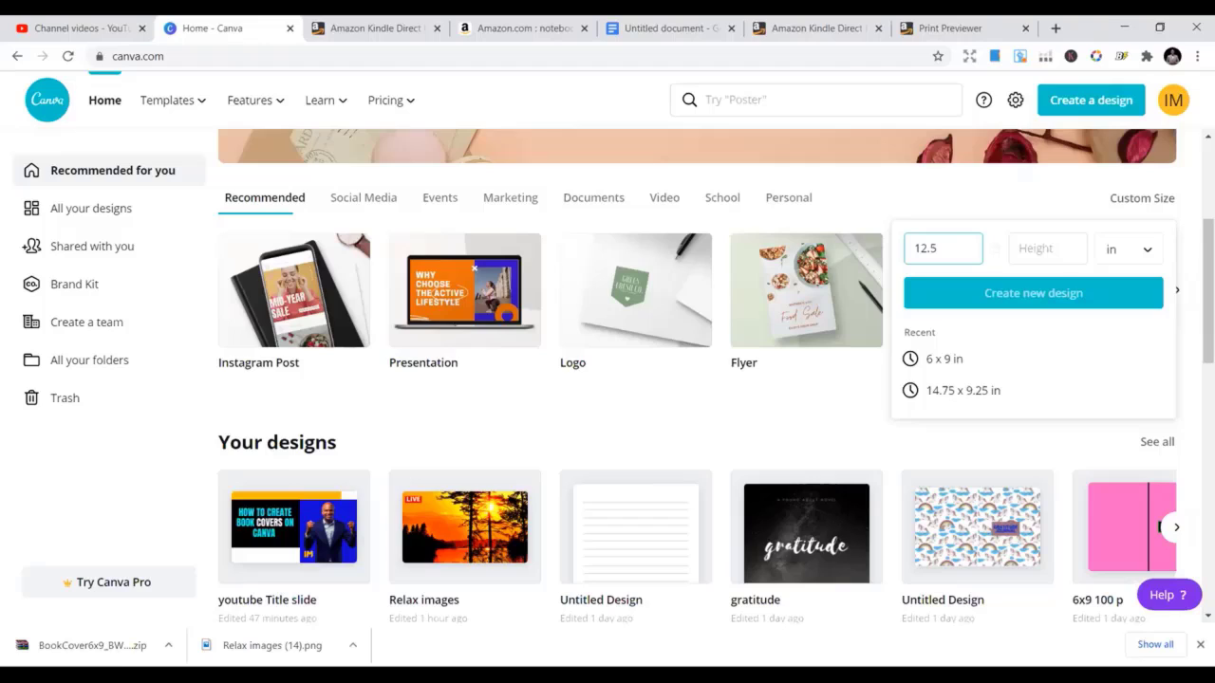
Enter a 9.25 in height and create the blank 12.5 × 9.25 in design
left_click(1029, 249)
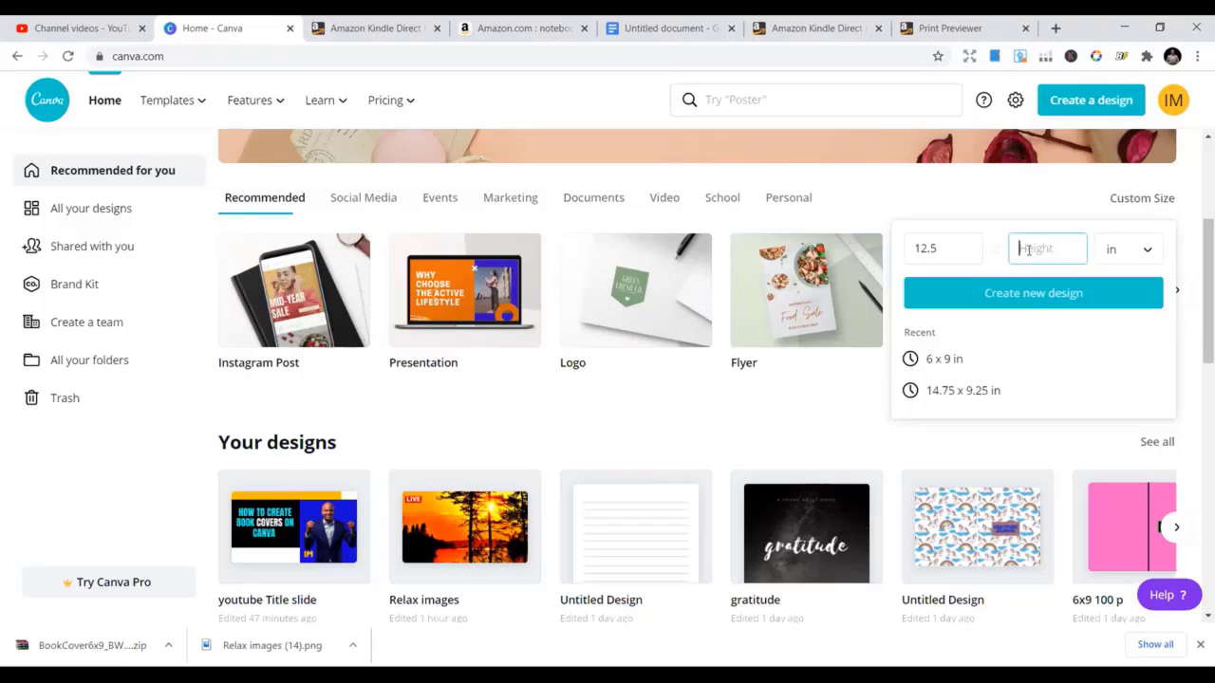
type("9.25")
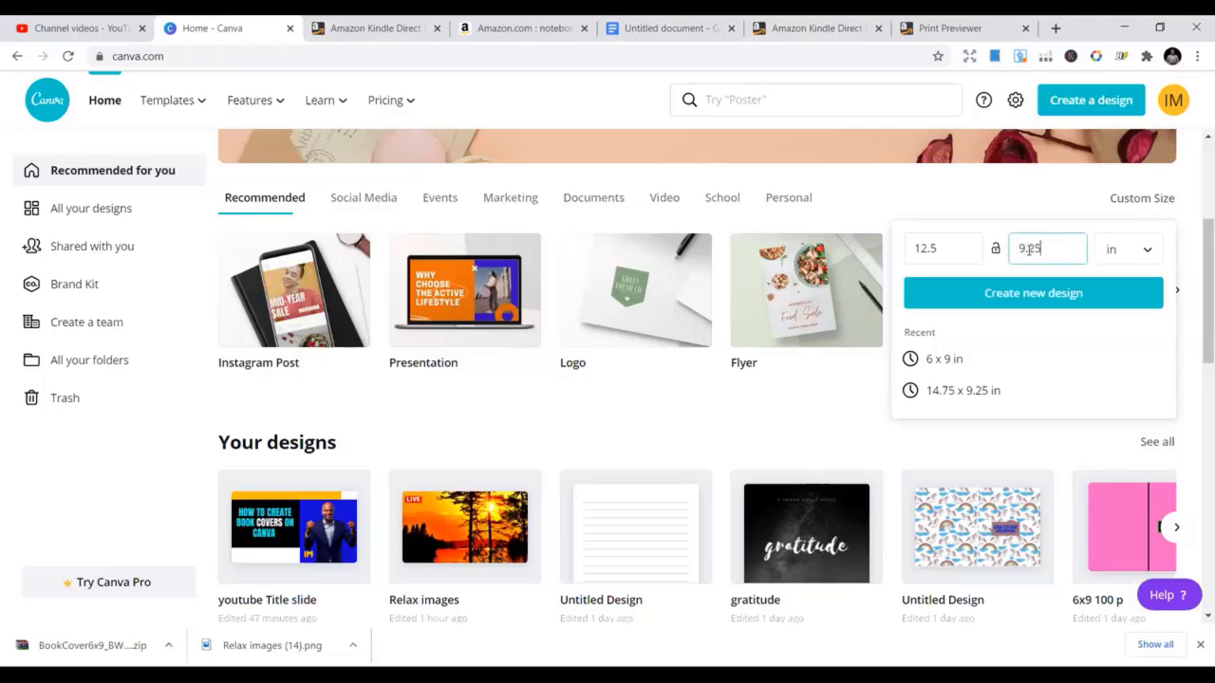
left_click(1025, 300)
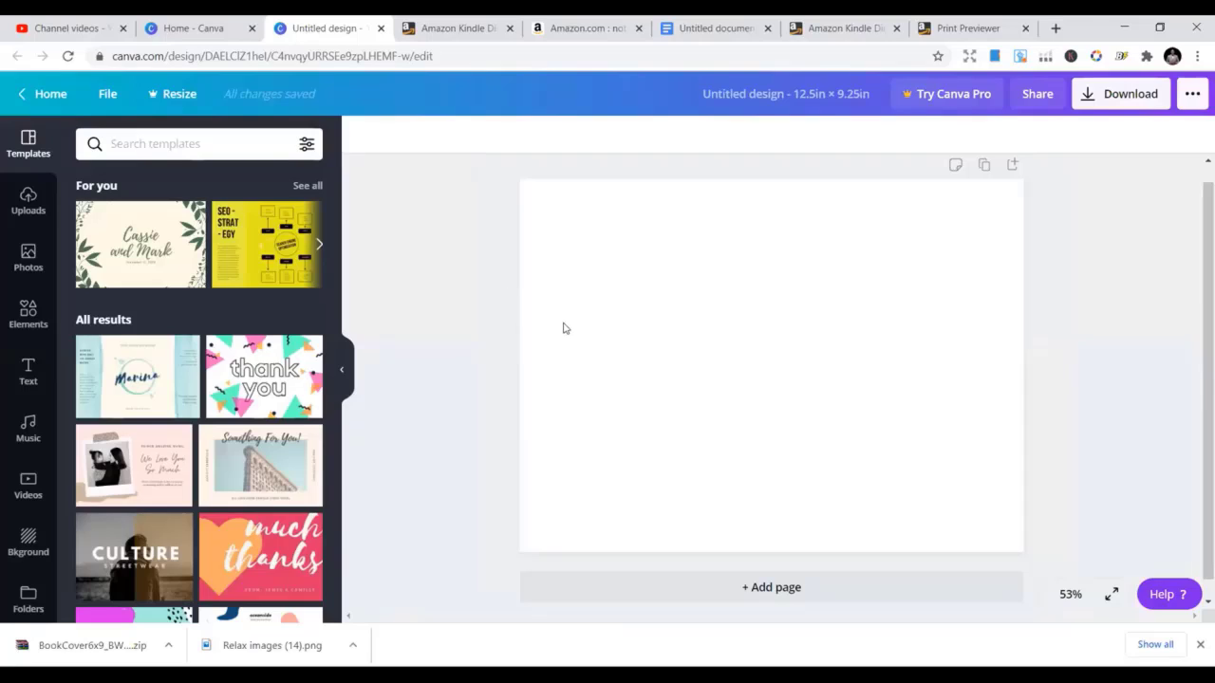
left_click(719, 290)
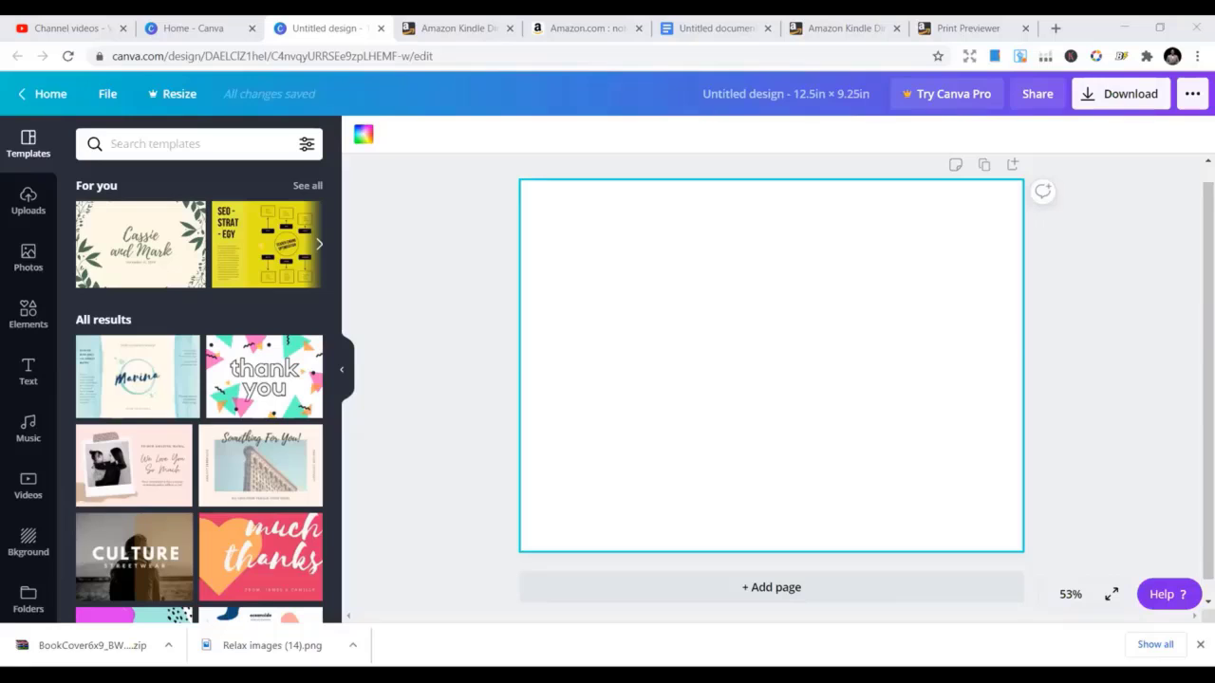
Upload the 6x9_BW_110 cover template image from the Desktop
left_click(29, 211)
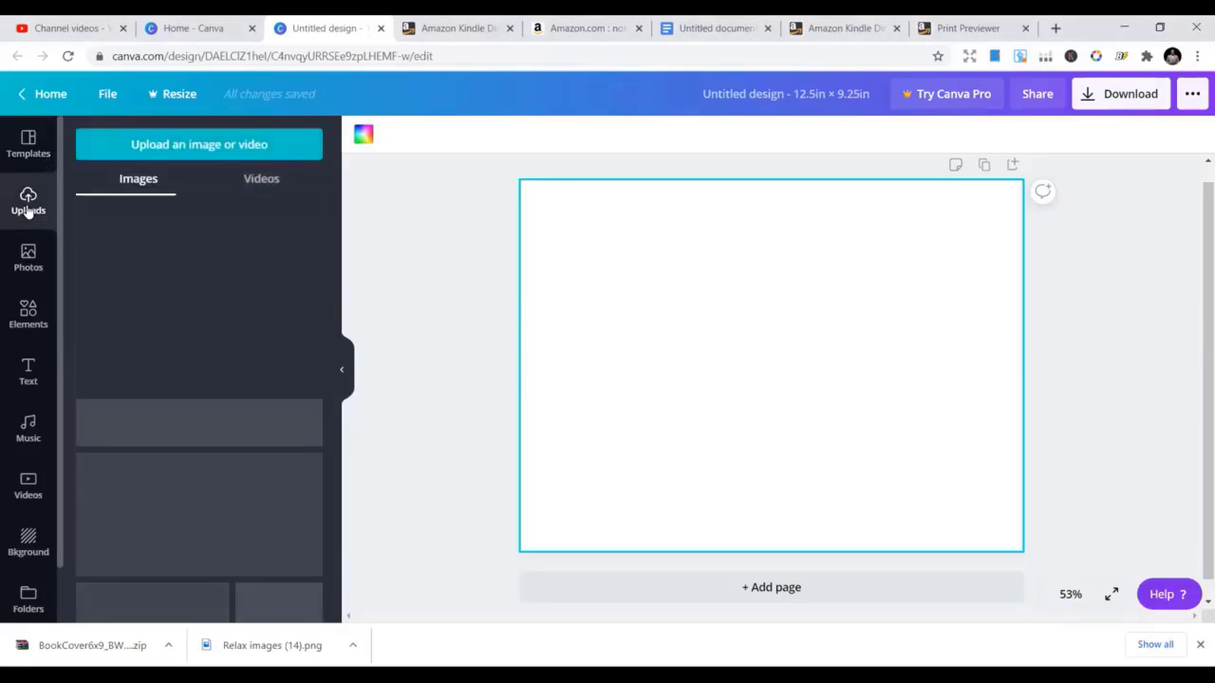
left_click(130, 148)
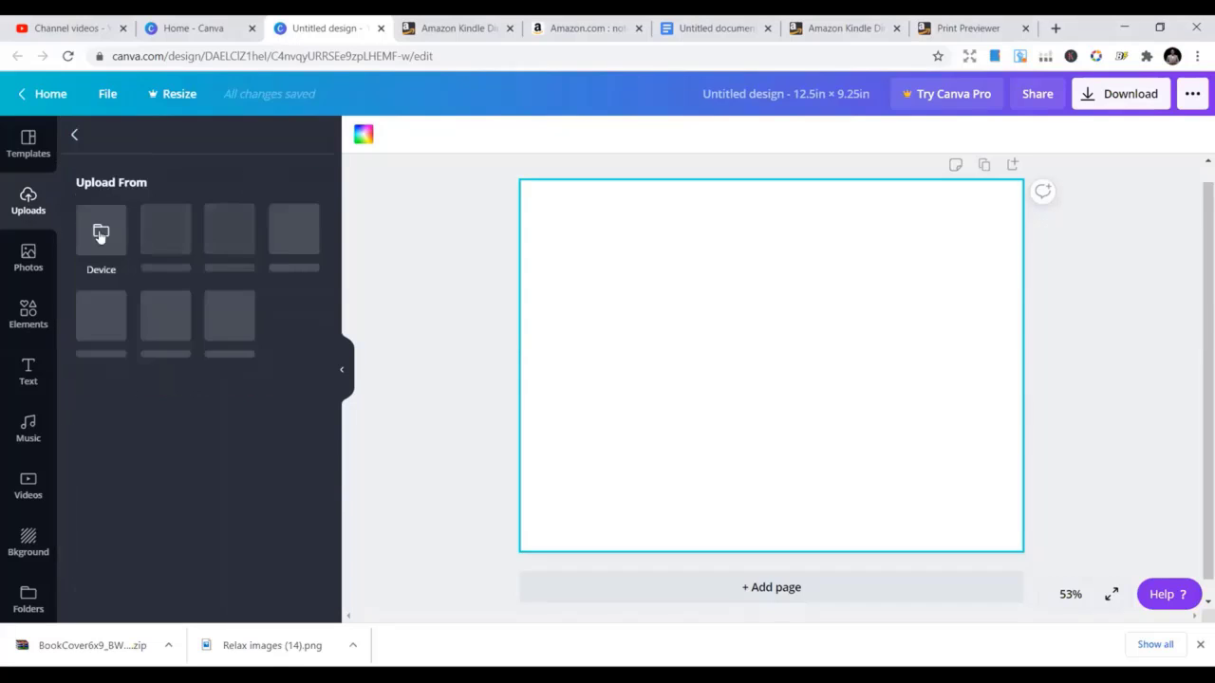
left_click(100, 230)
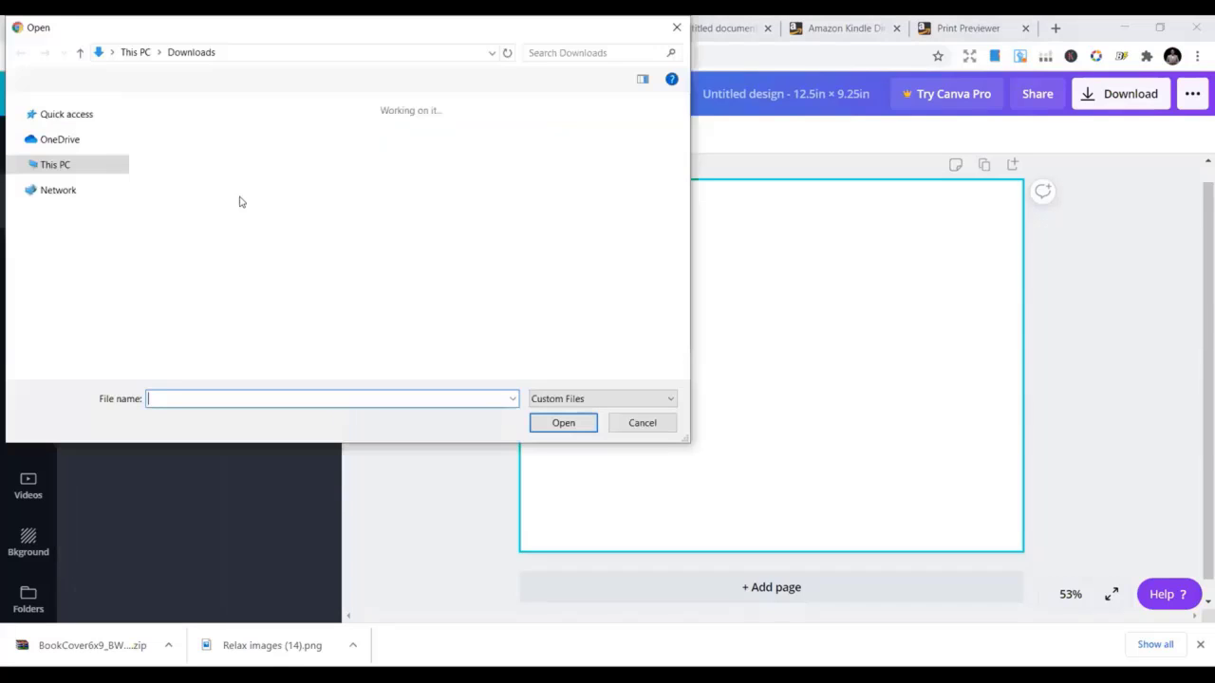
left_click(81, 204)
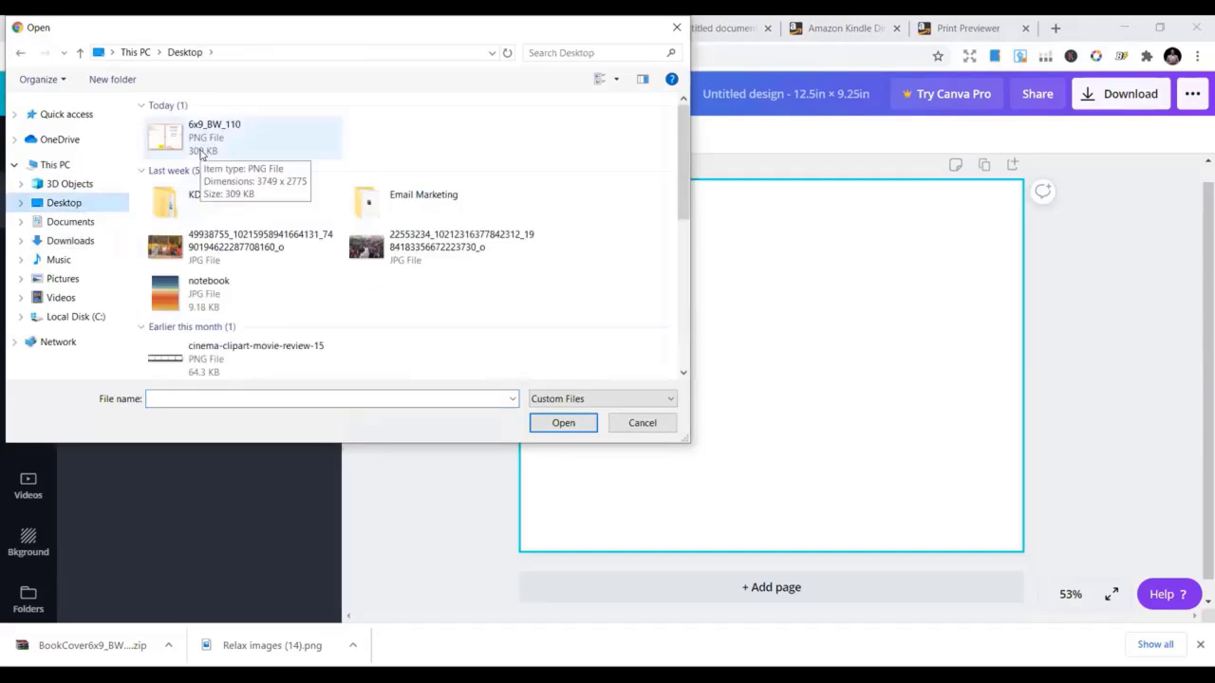
double_click(201, 151)
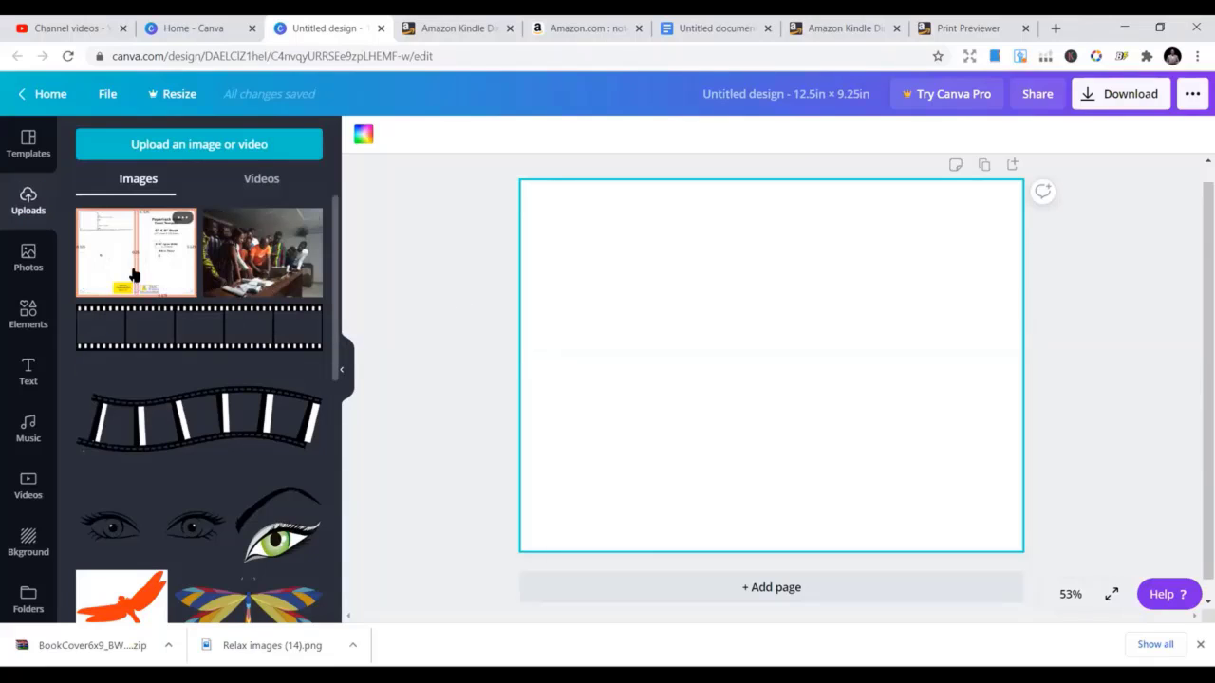
Add the 6x9_BW_110 template to the page and stretch it corner to corner over the canvas
left_click(134, 275)
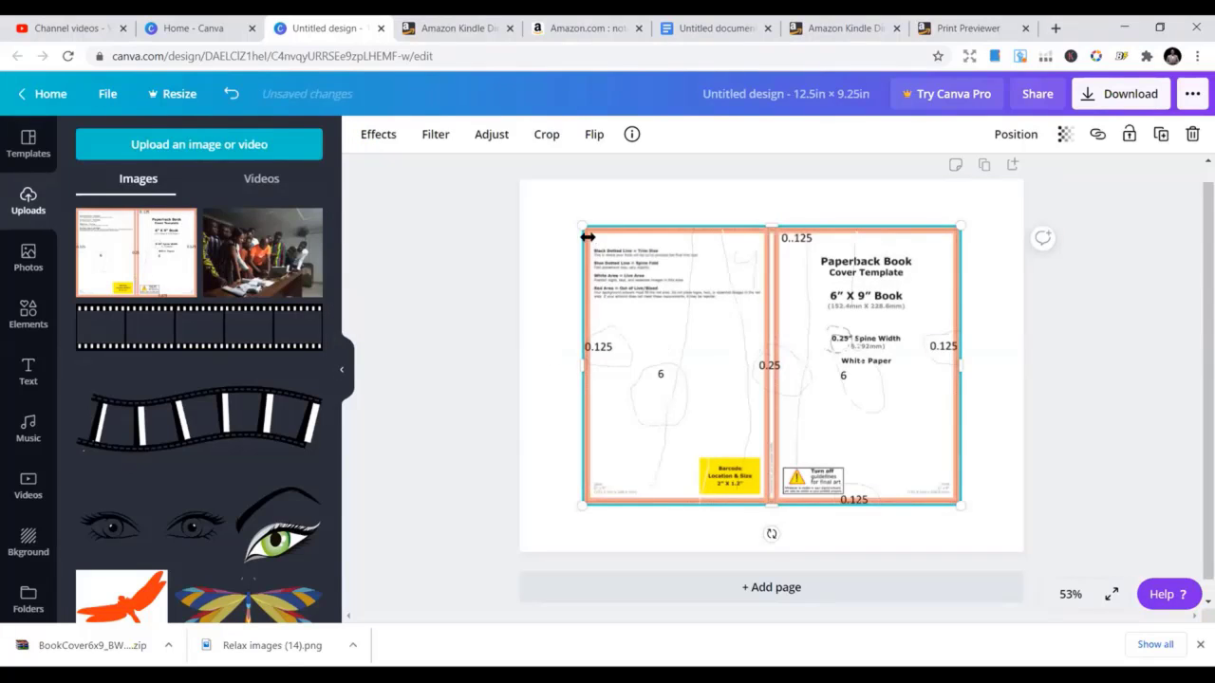
left_click_drag(582, 225, 521, 180)
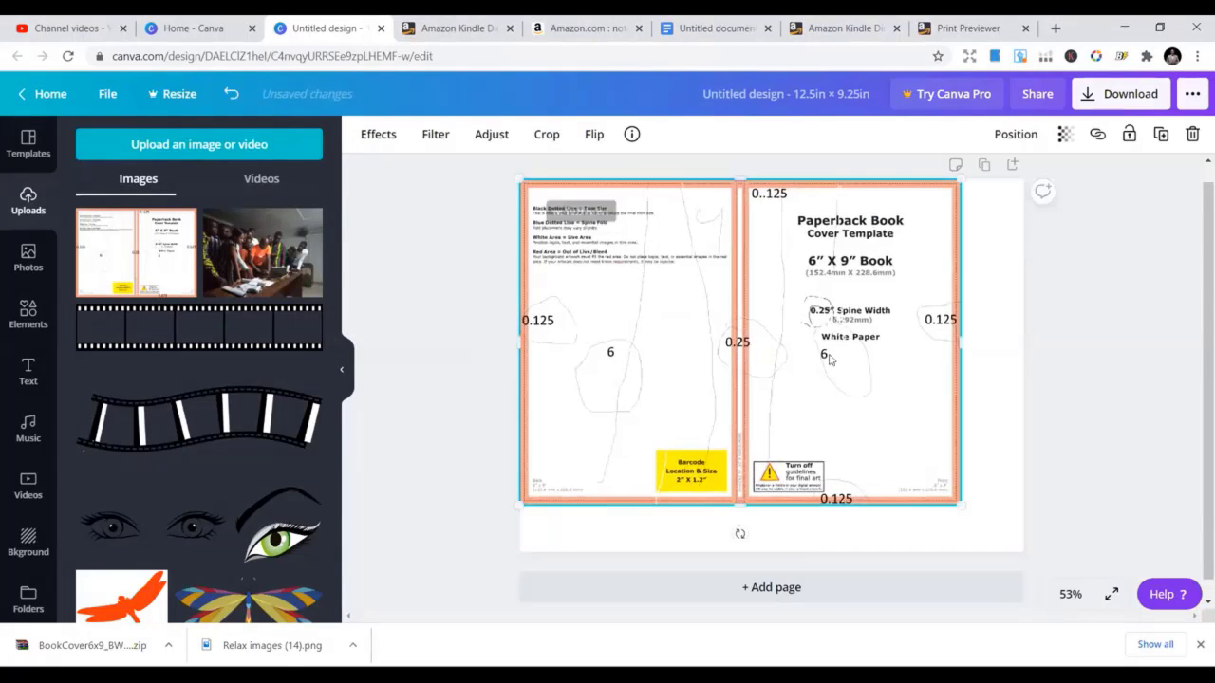
left_click_drag(958, 505, 1027, 553)
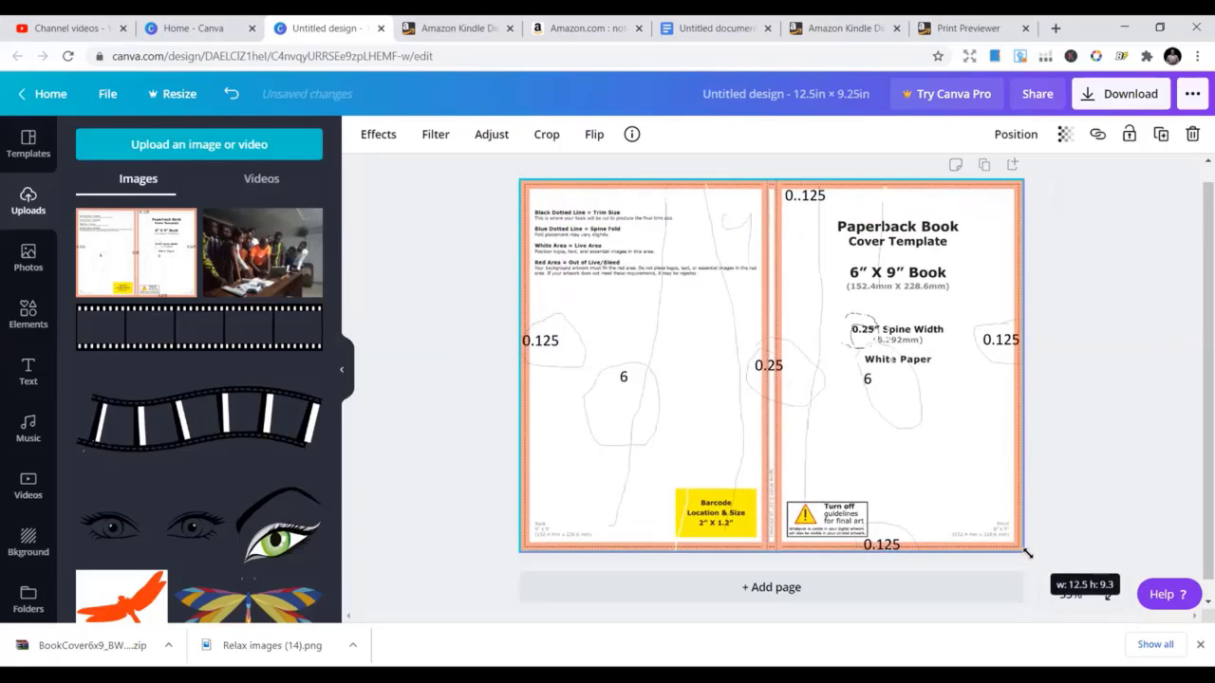
left_click(494, 407)
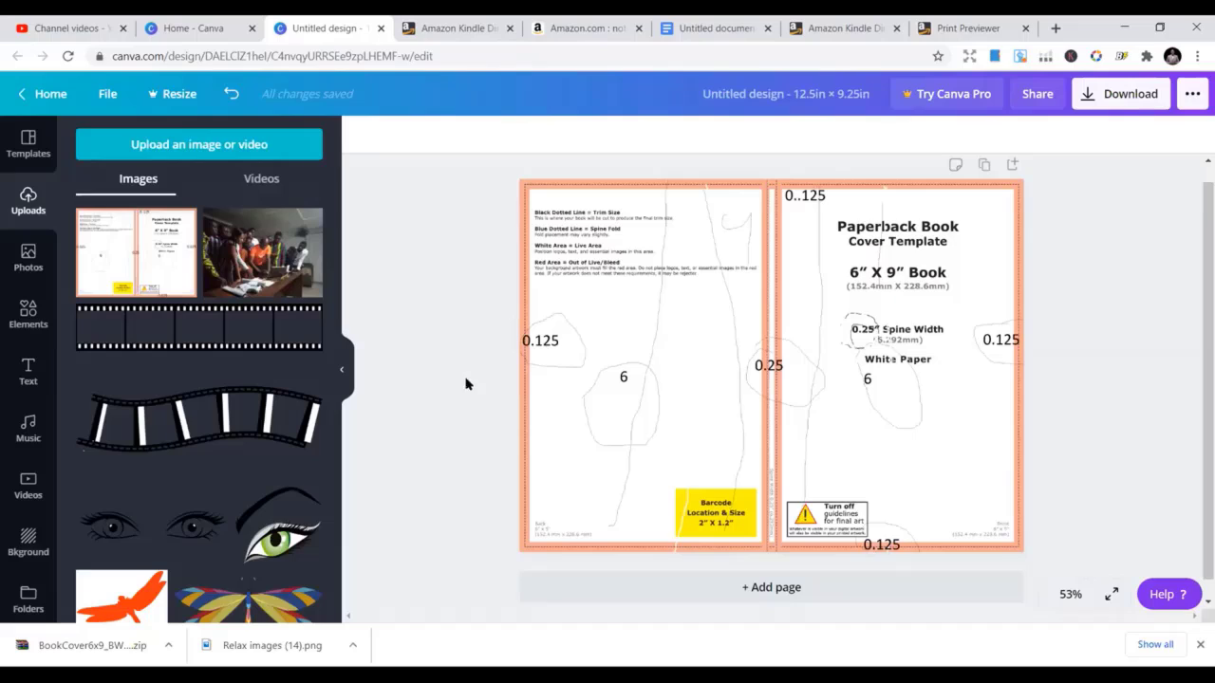
left_click(640, 344)
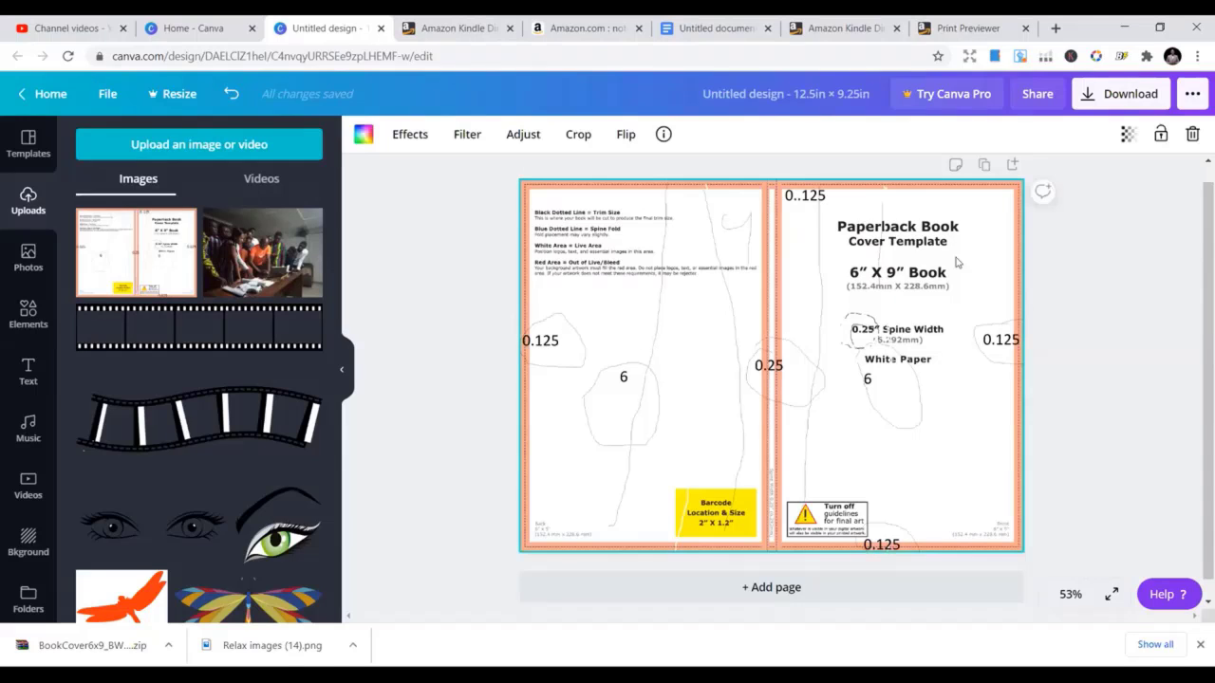
left_click(1126, 135)
left_click(1102, 275)
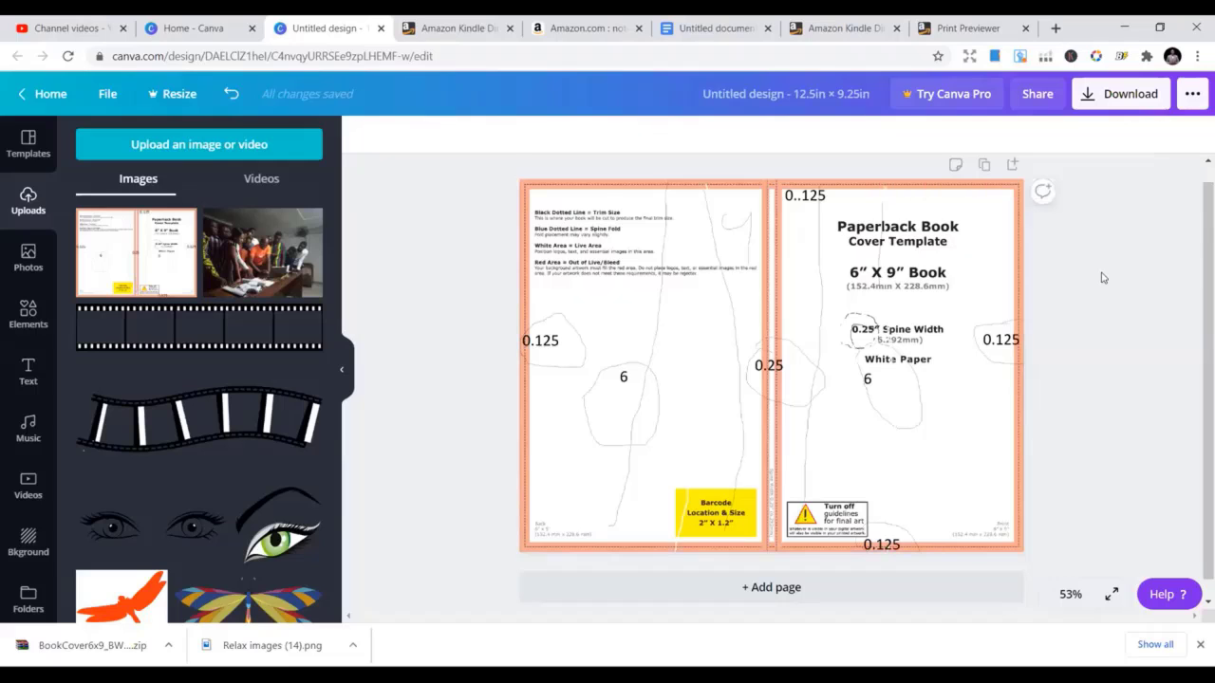
left_click(866, 279)
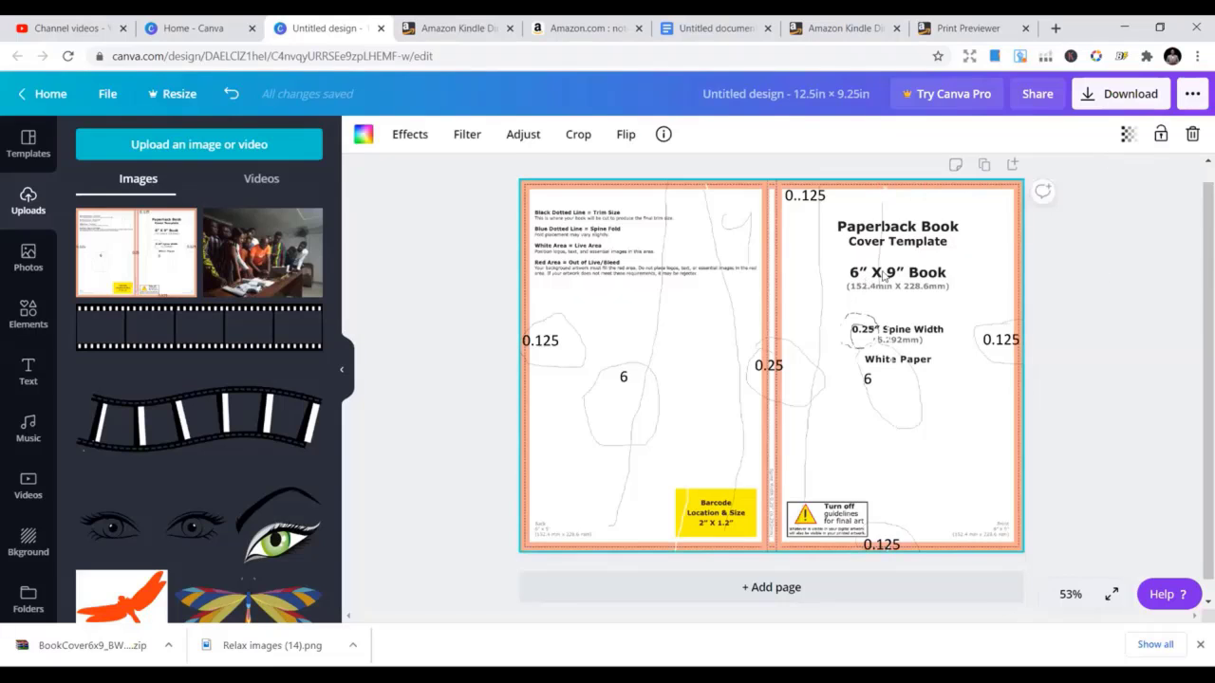
left_click(1127, 135)
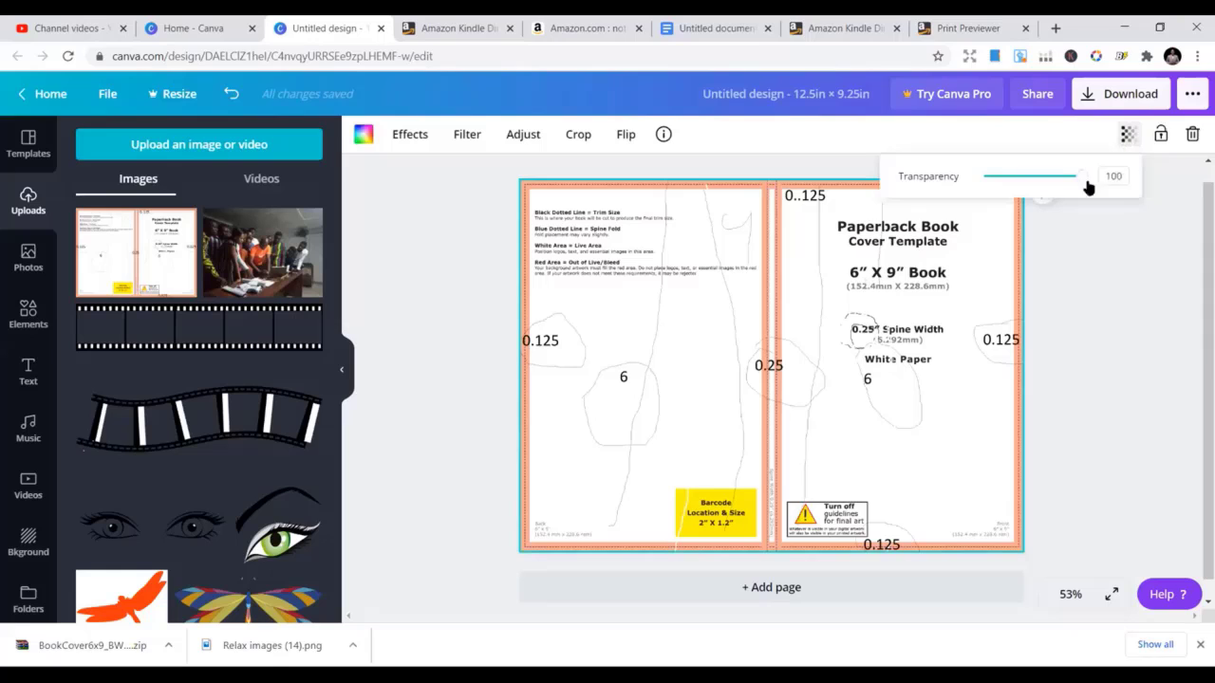
left_click_drag(1084, 180, 1015, 193)
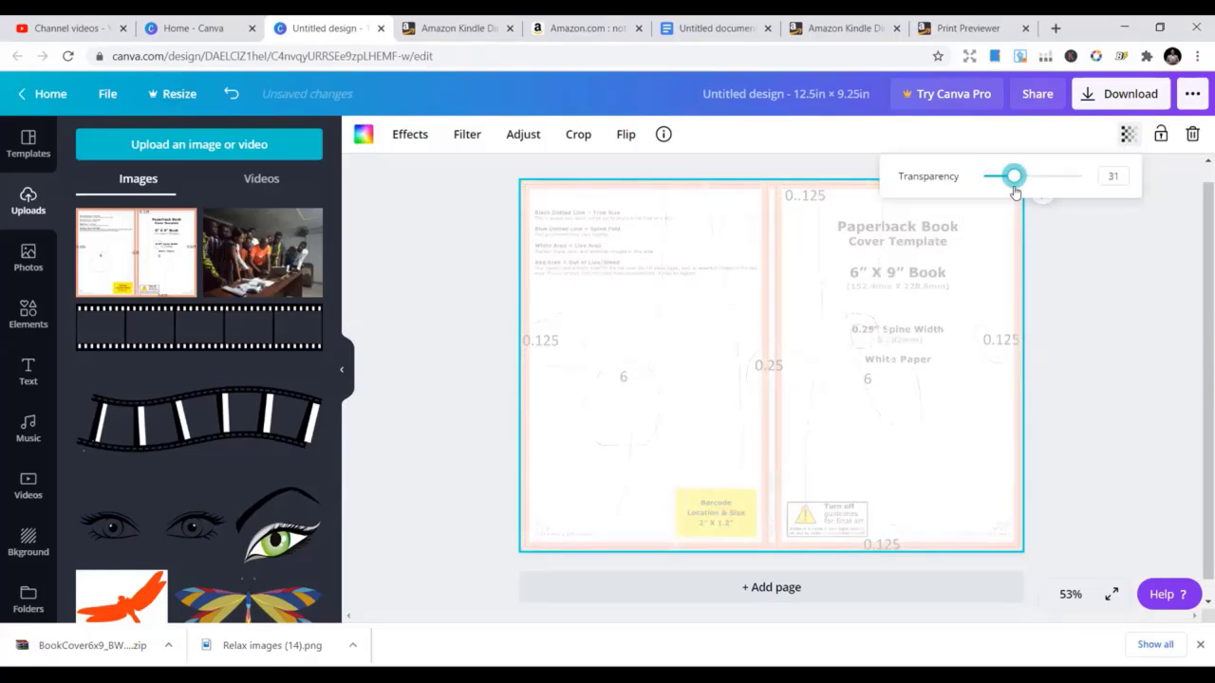
left_click(1082, 302)
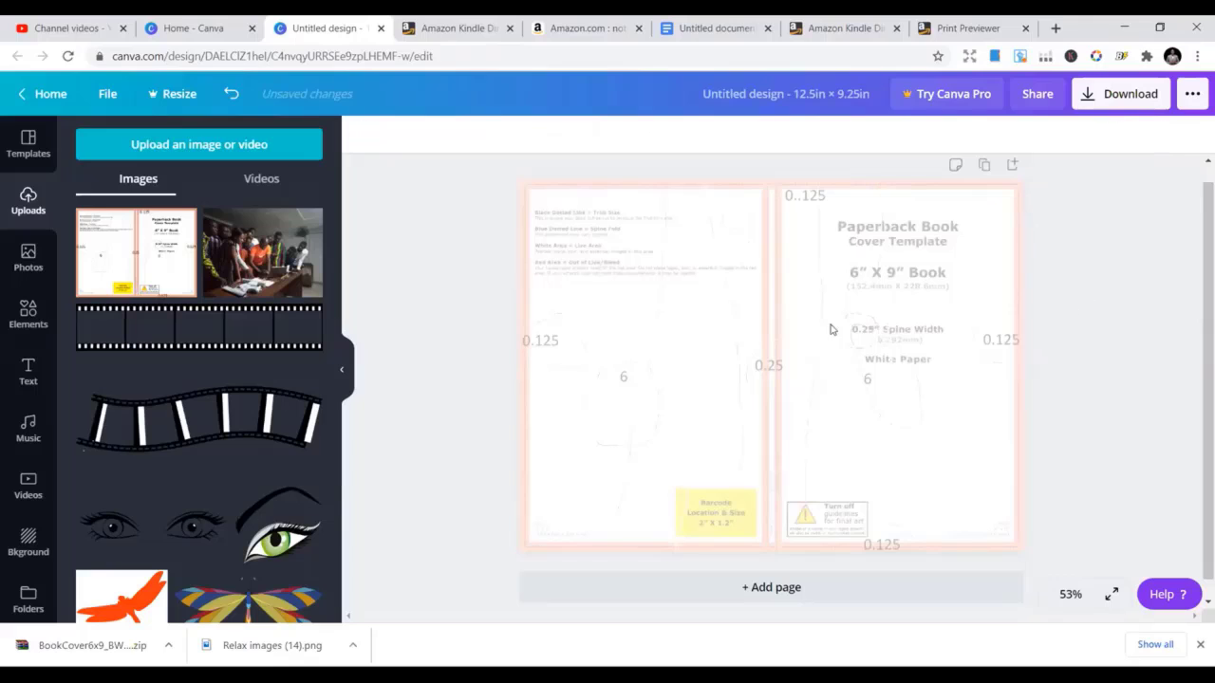
left_click(833, 276)
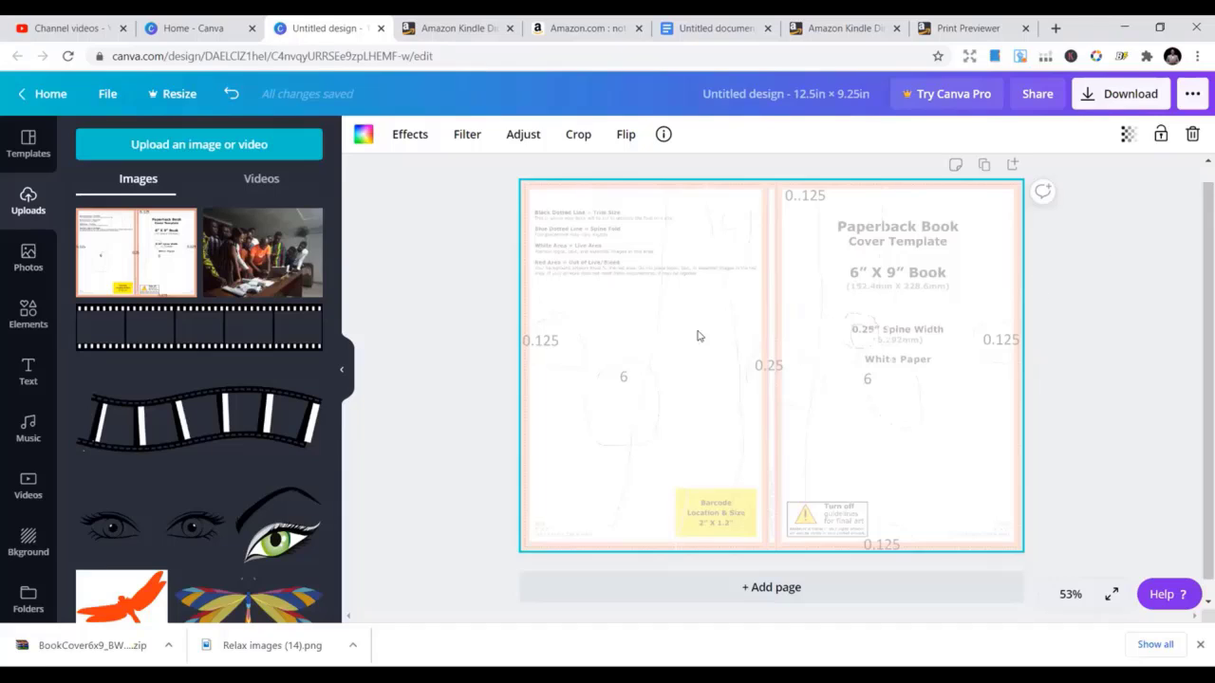
left_click(1127, 134)
left_click_drag(1014, 176, 1087, 177)
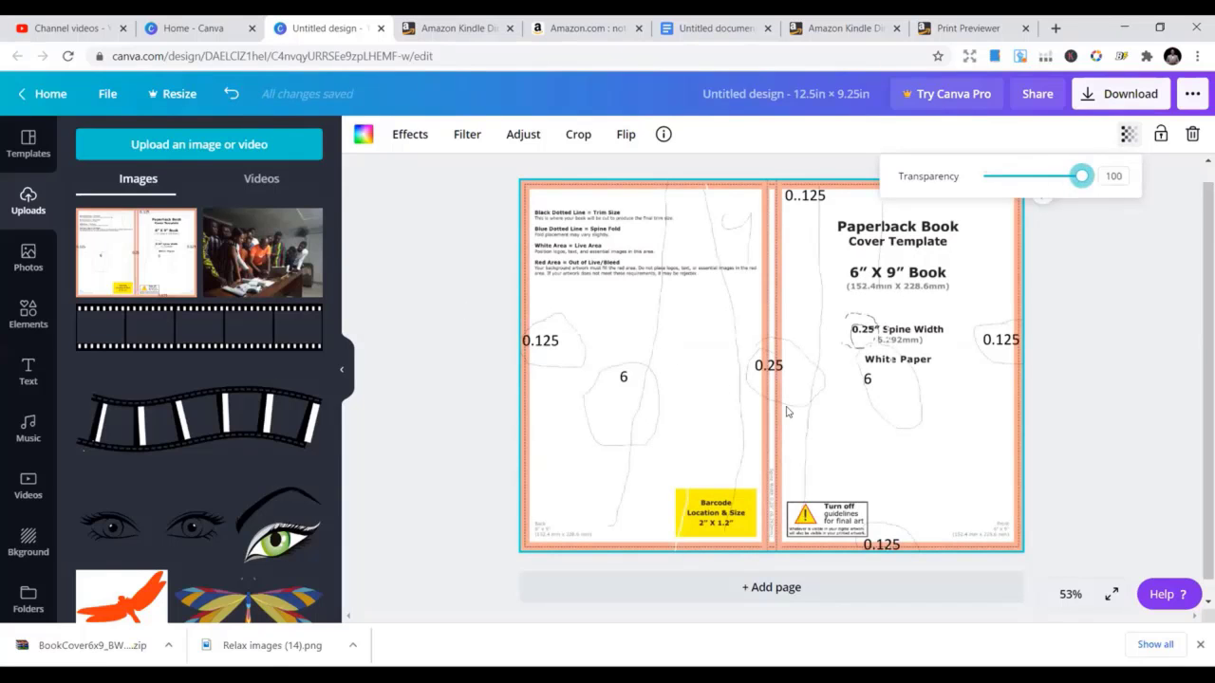
left_click(430, 312)
left_click(430, 312)
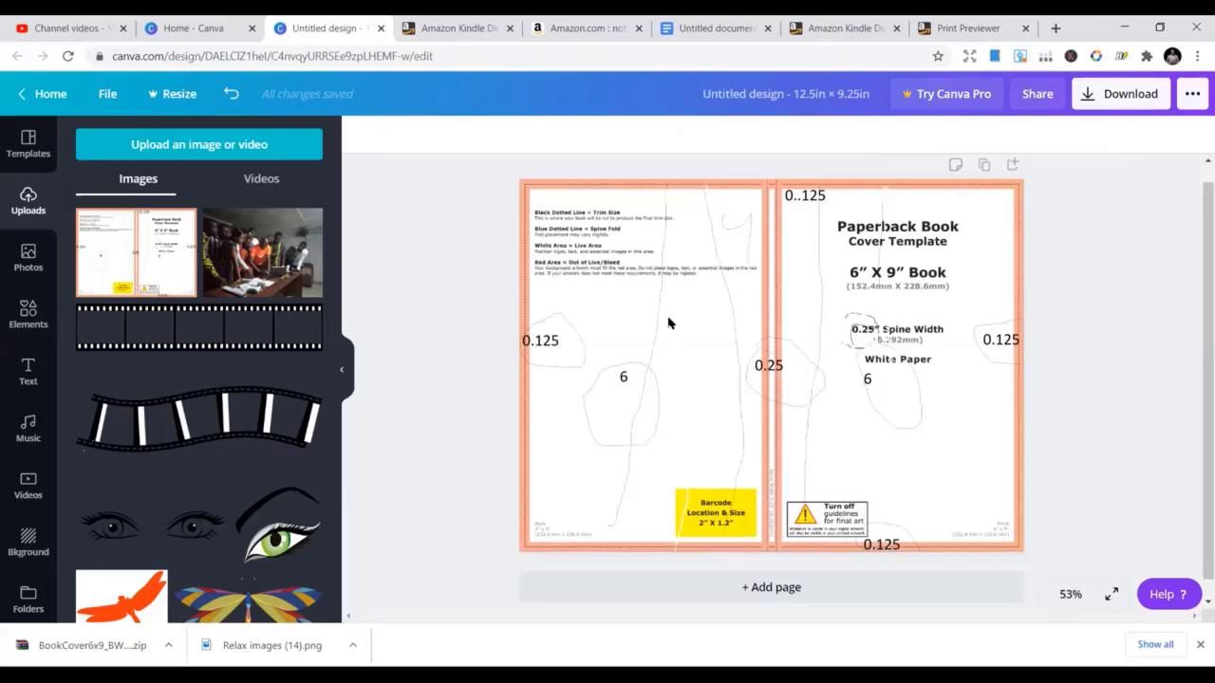
left_click(668, 324)
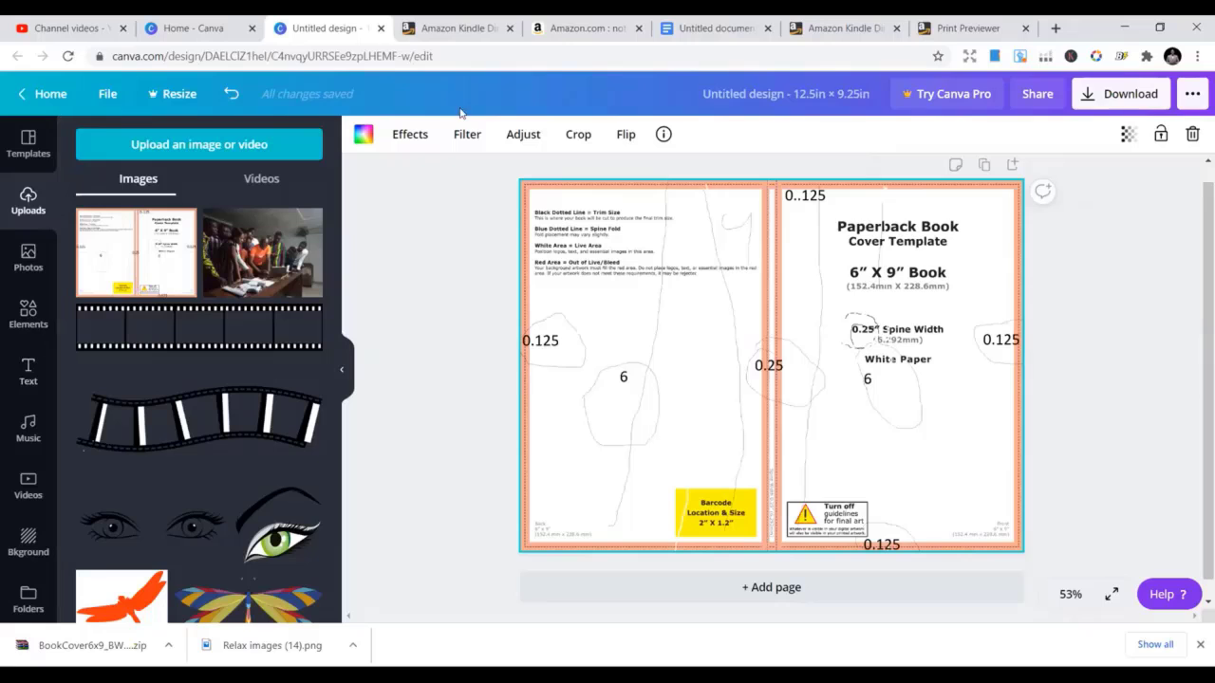
left_click(560, 19)
scroll(639, 198, "up", 5)
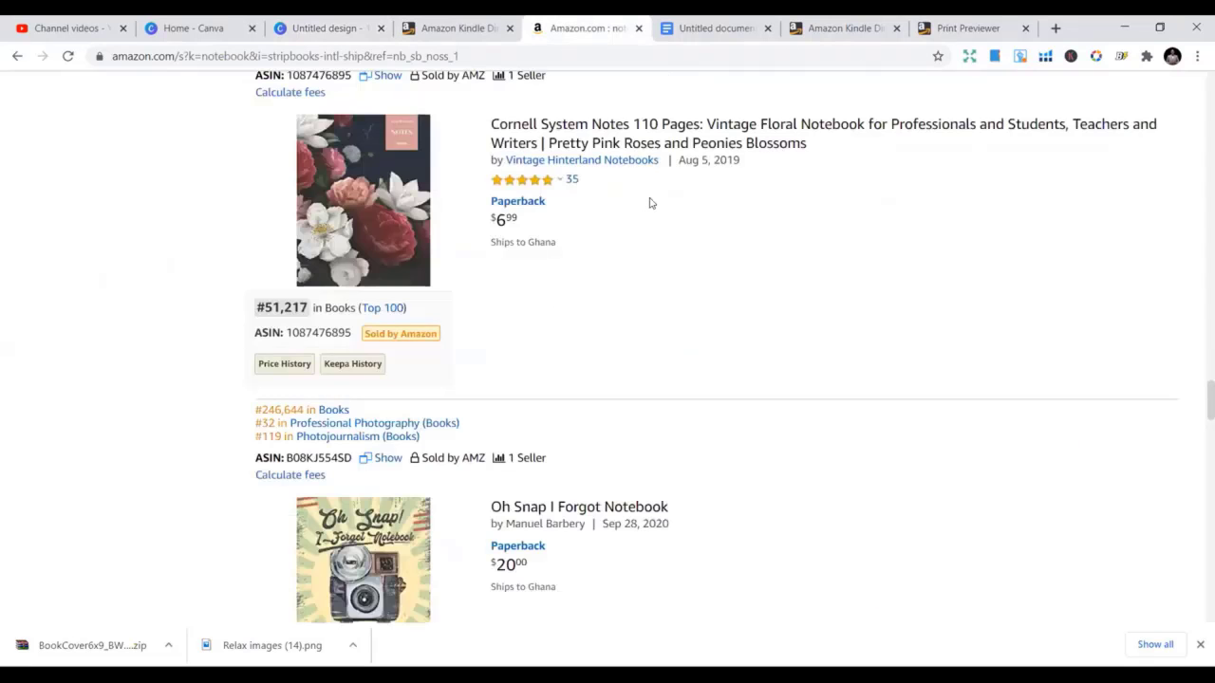
scroll(655, 203, "up", 10)
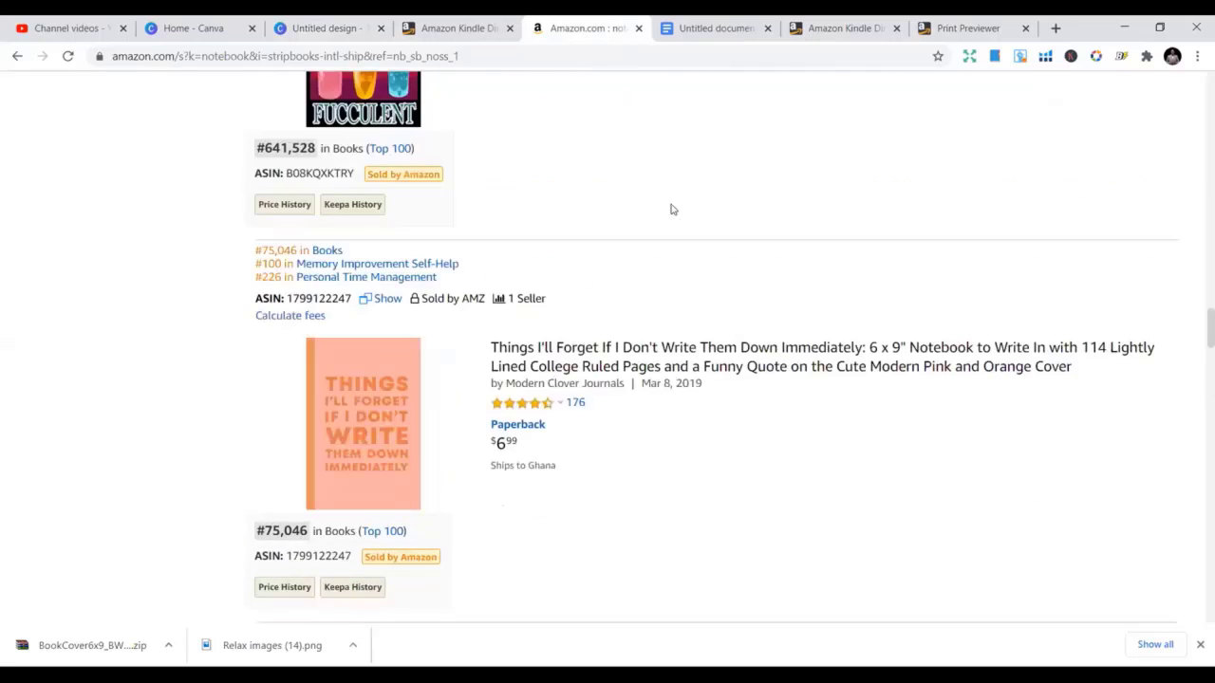
scroll(672, 209, "up", 3)
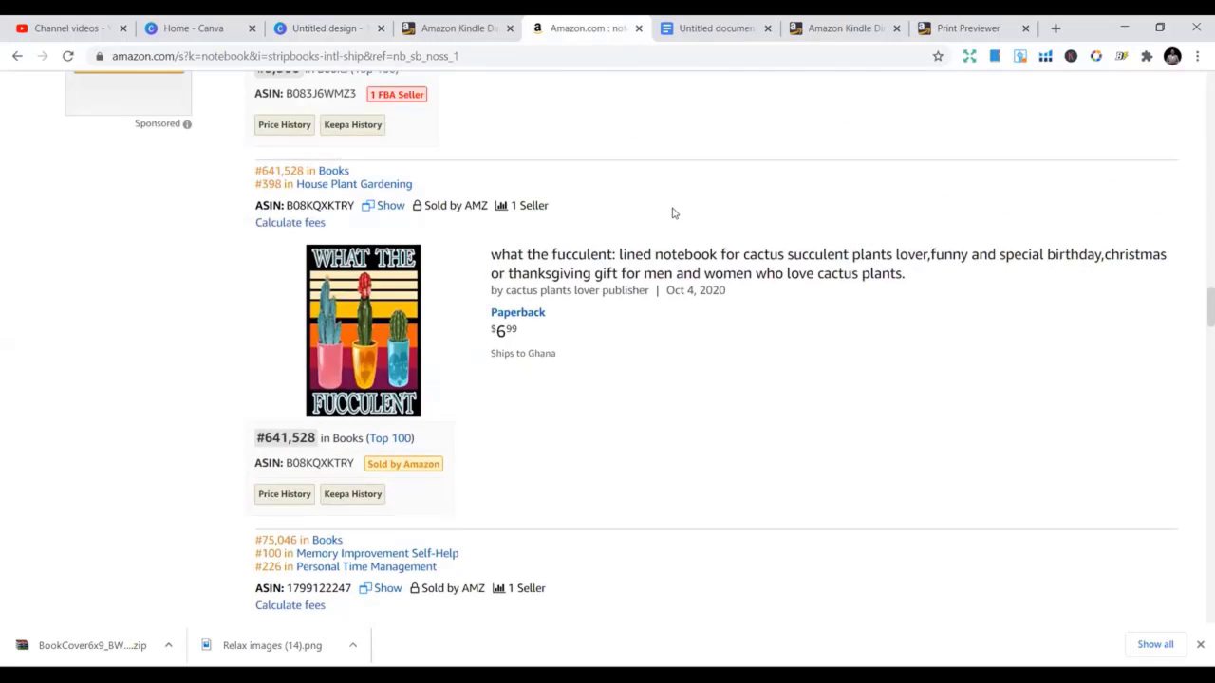
scroll(672, 213, "up", 4)
scroll(672, 212, "up", 2)
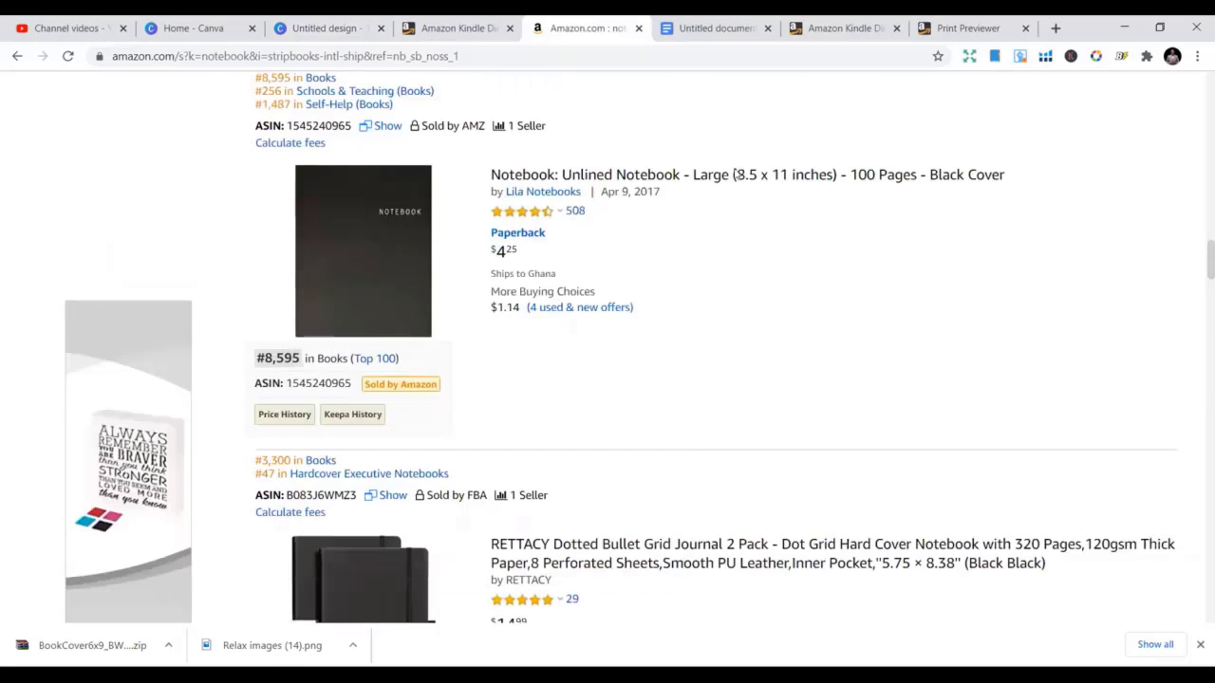
scroll(659, 169, "up", 5)
scroll(649, 177, "up", 5)
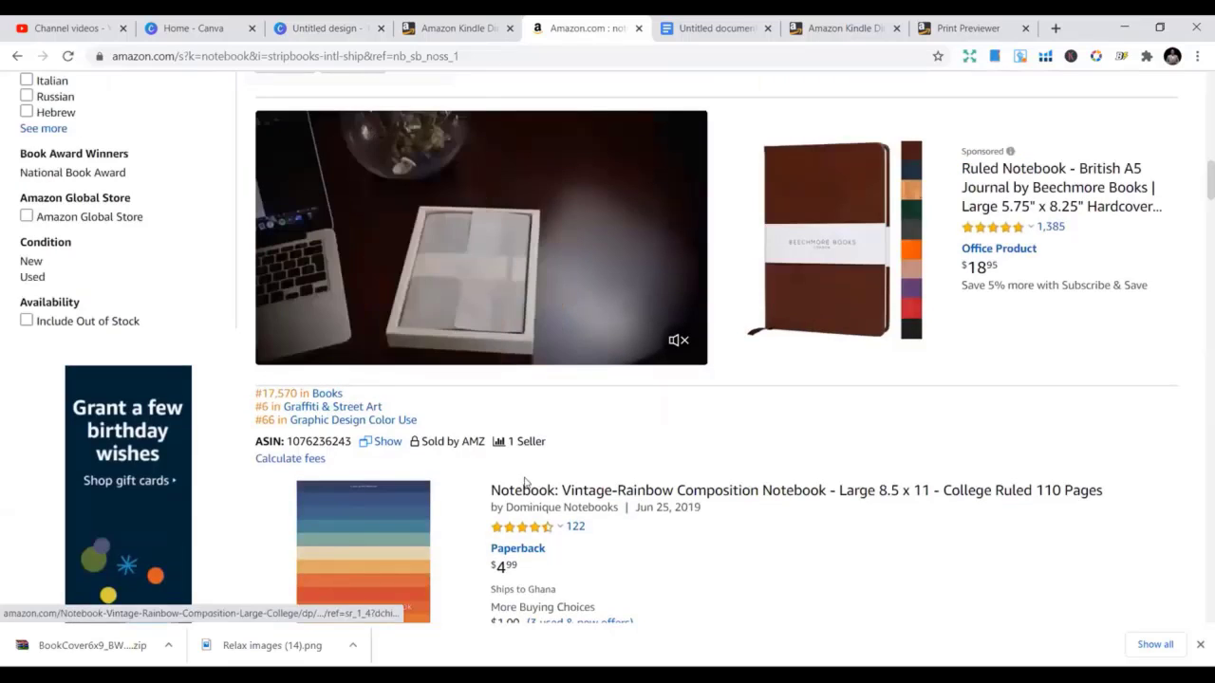
scroll(675, 142, "up", 1)
left_click(835, 27)
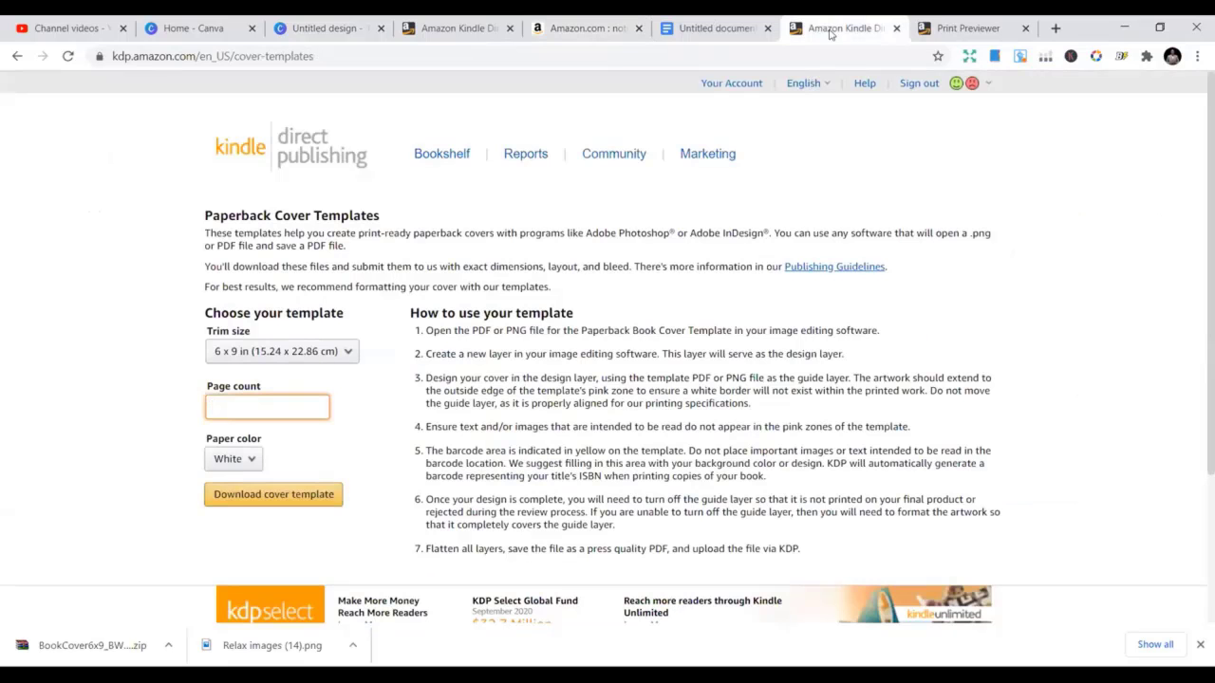
left_click(712, 28)
left_click(444, 28)
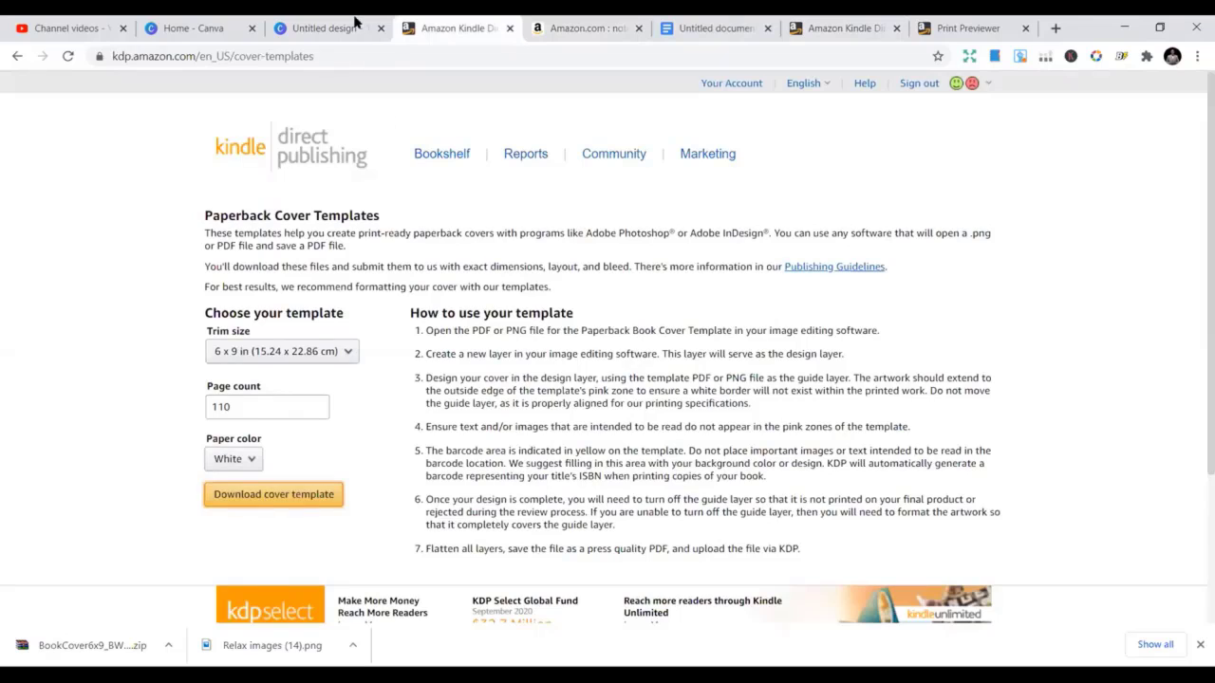
left_click(356, 23)
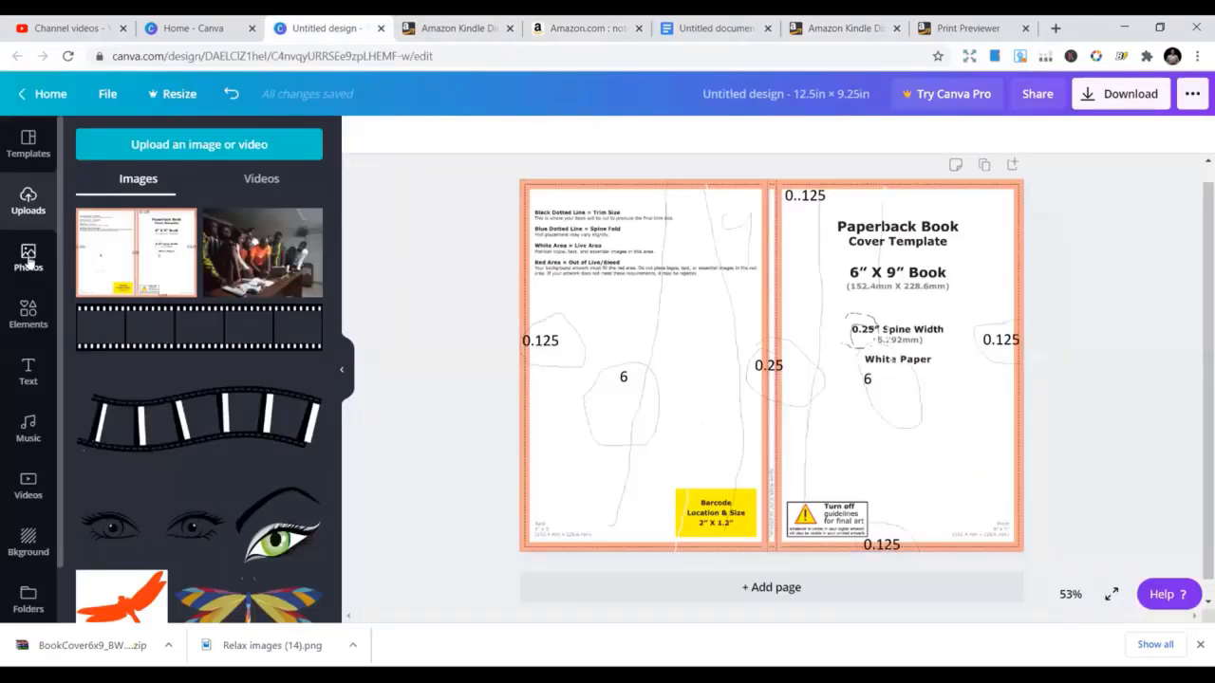
Add a square shape and stretch it to fill the right front-cover panel
left_click(28, 316)
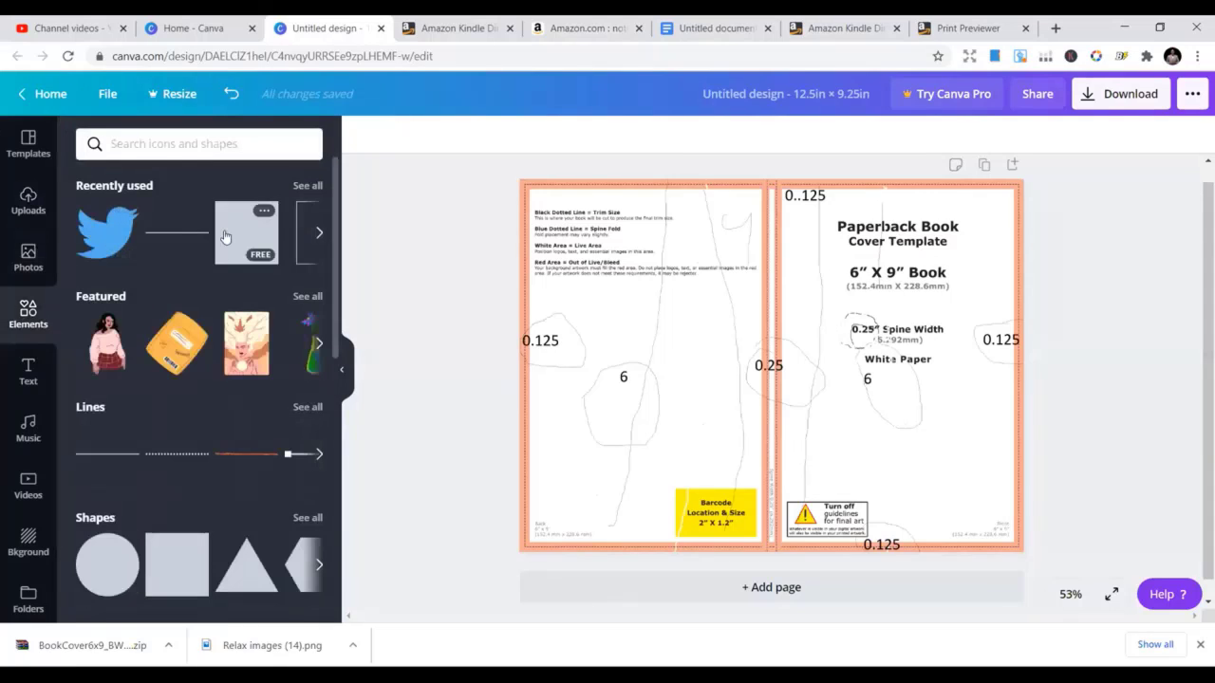
scroll(163, 483, "down", 1)
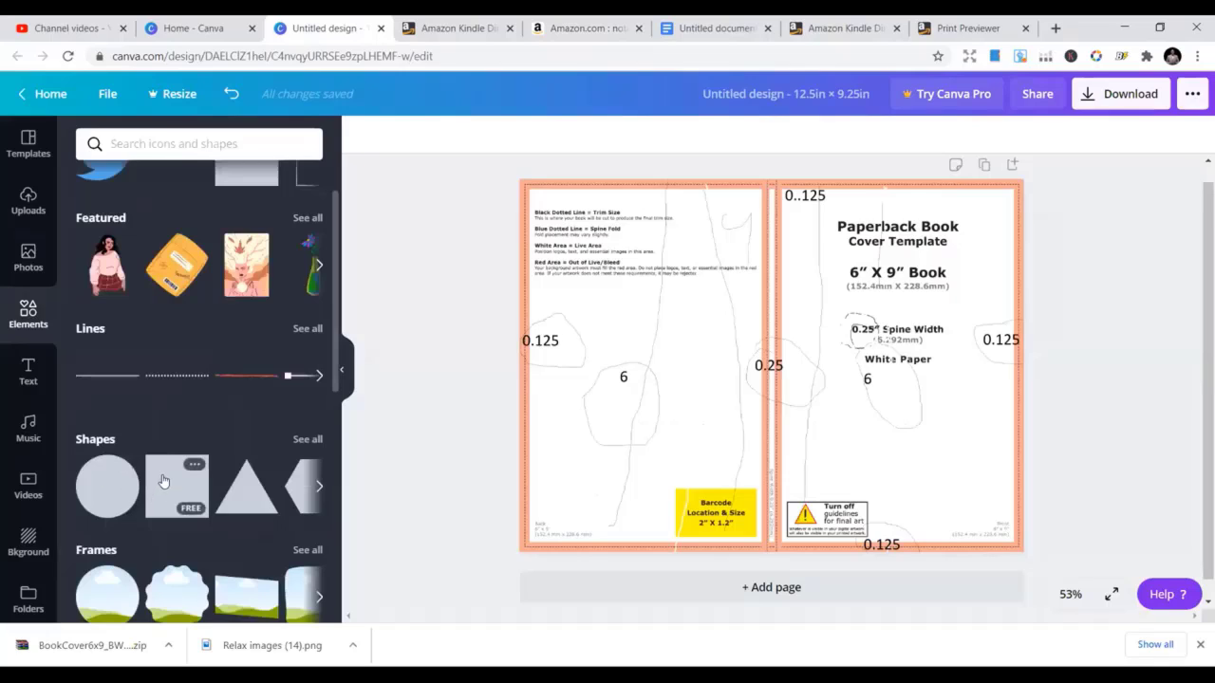
left_click(163, 482)
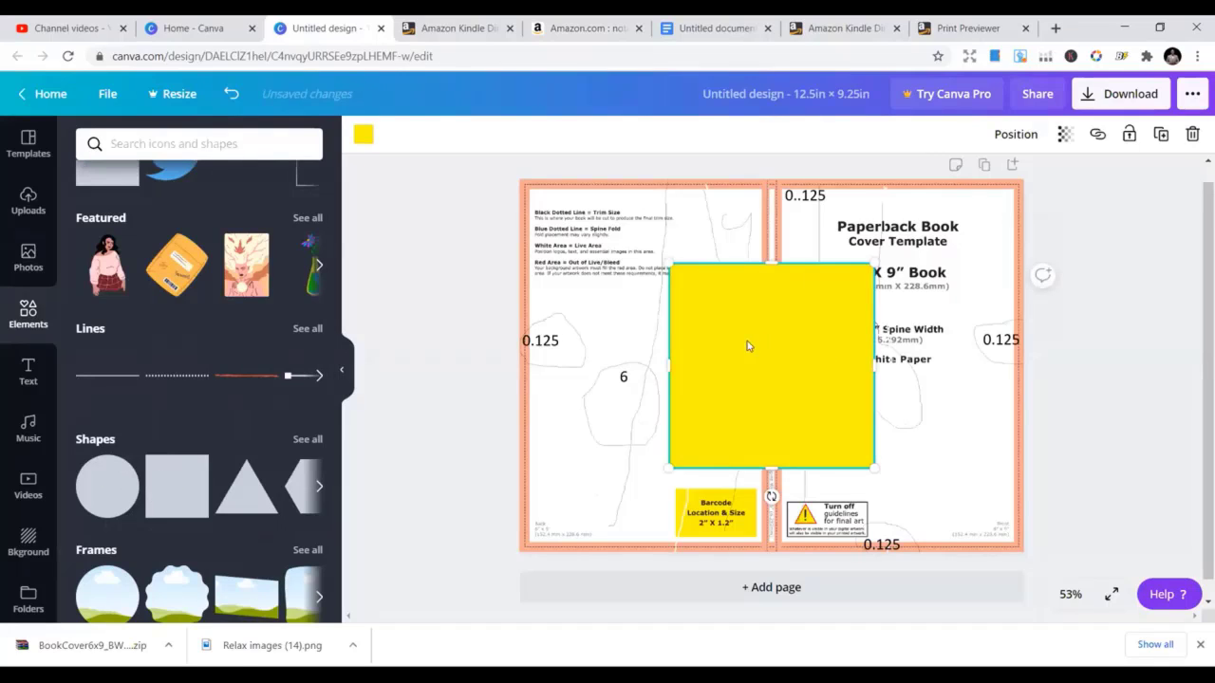
left_click_drag(747, 345, 860, 264)
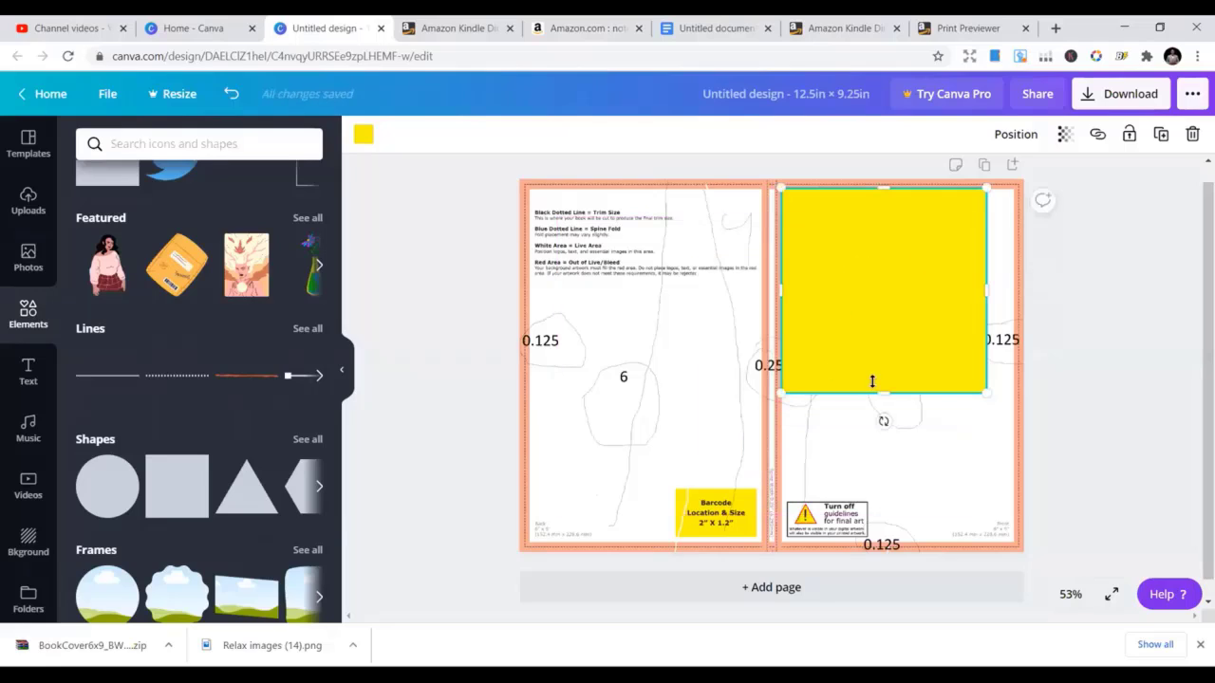
left_click_drag(877, 389, 904, 550)
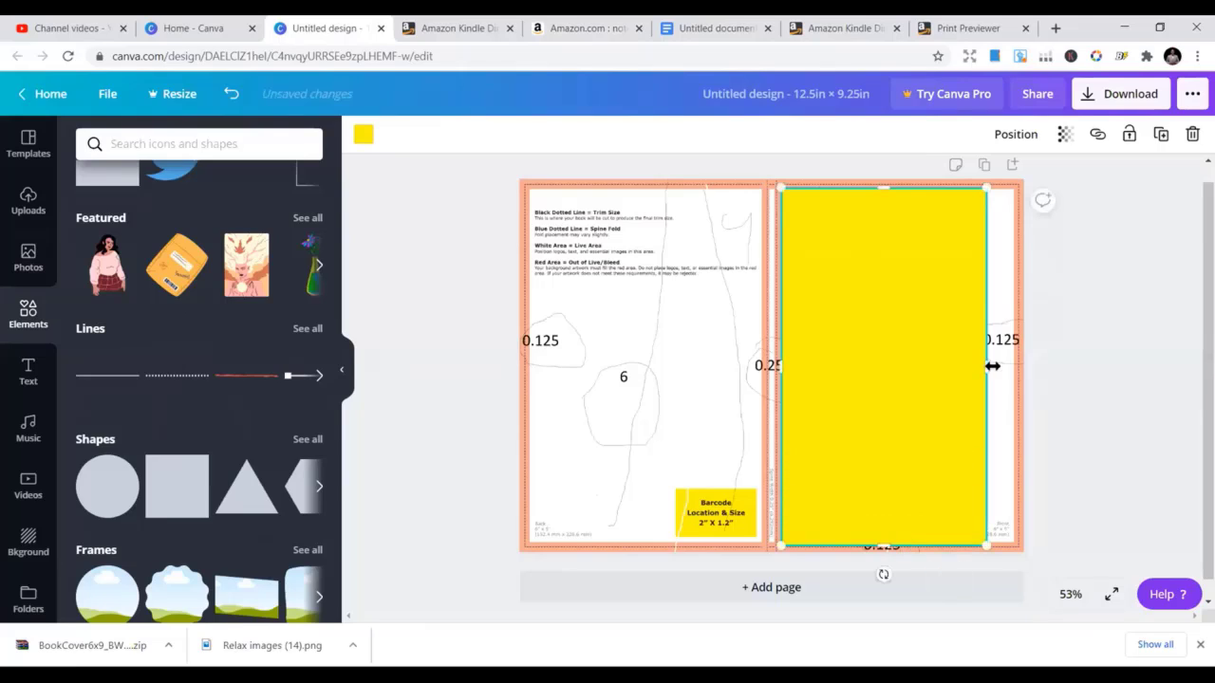
left_click_drag(991, 367, 1022, 361)
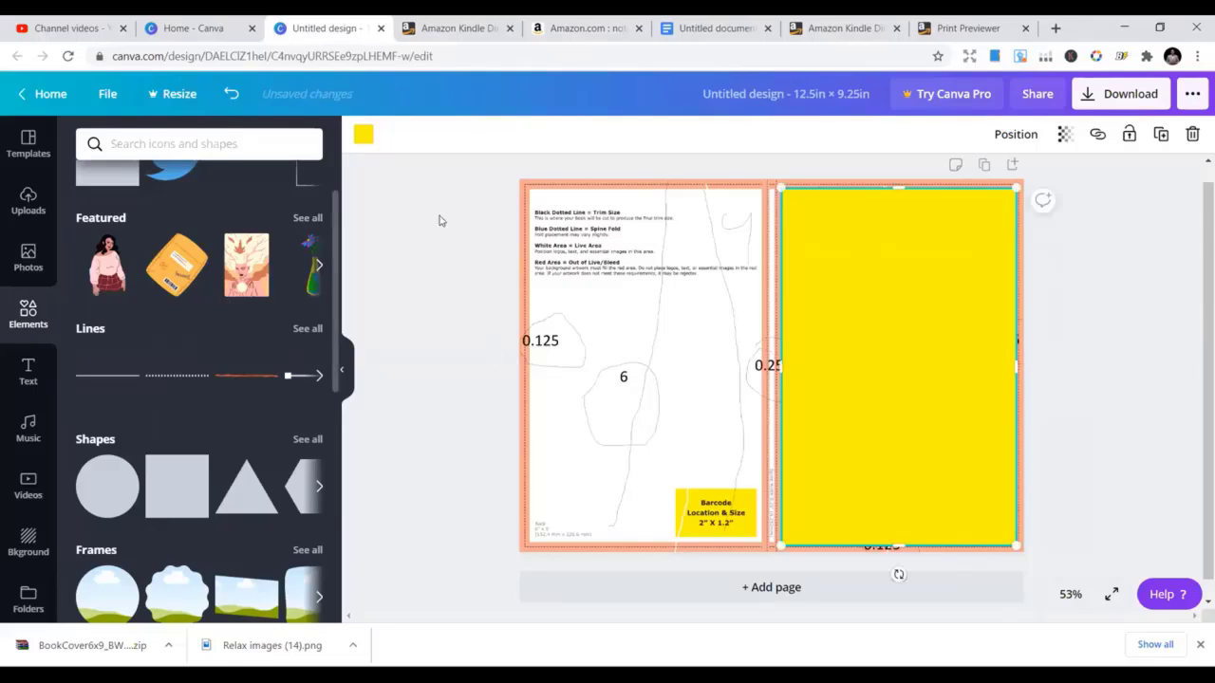
Copy the yellow rectangle and move the pasted copy onto the left back panel
right_click(827, 310)
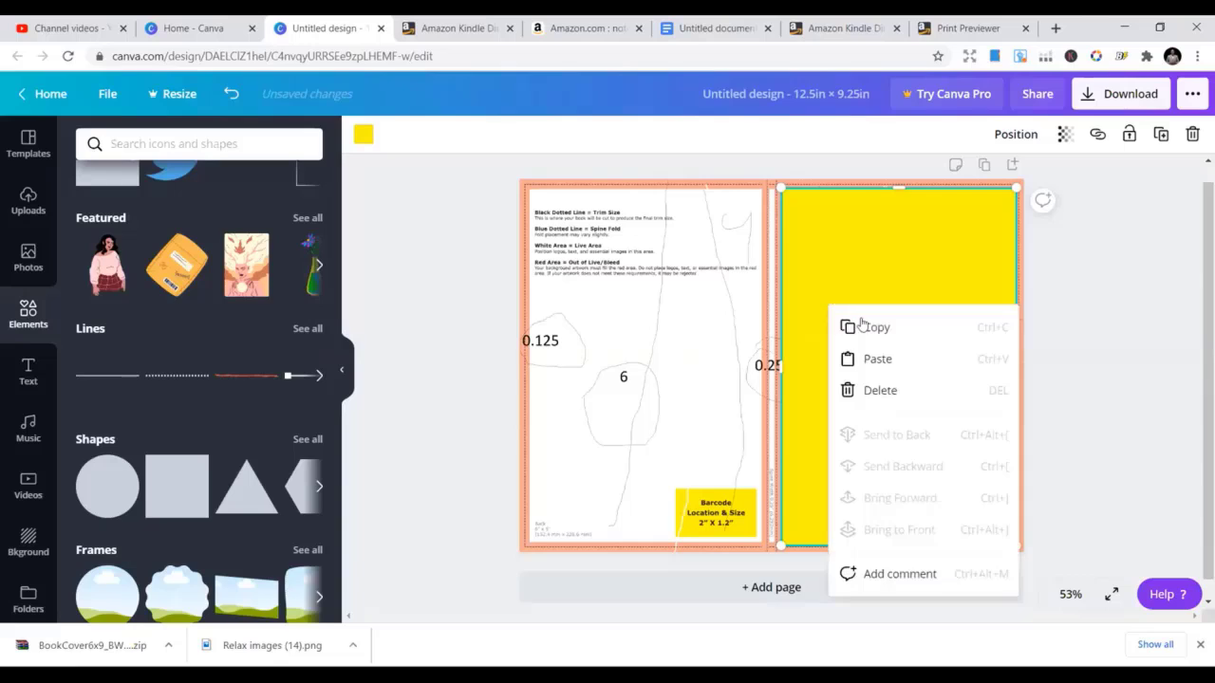
key("Escape")
right_click(691, 318)
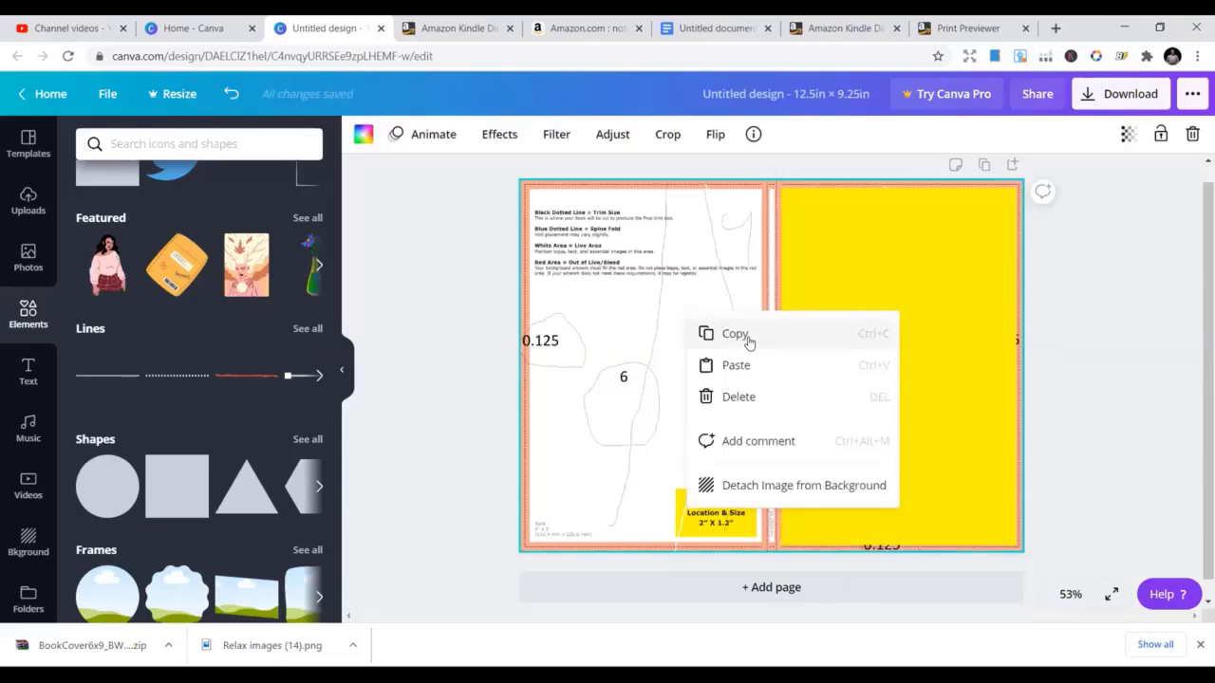
left_click(737, 366)
left_click_drag(889, 351, 622, 338)
left_click(460, 333)
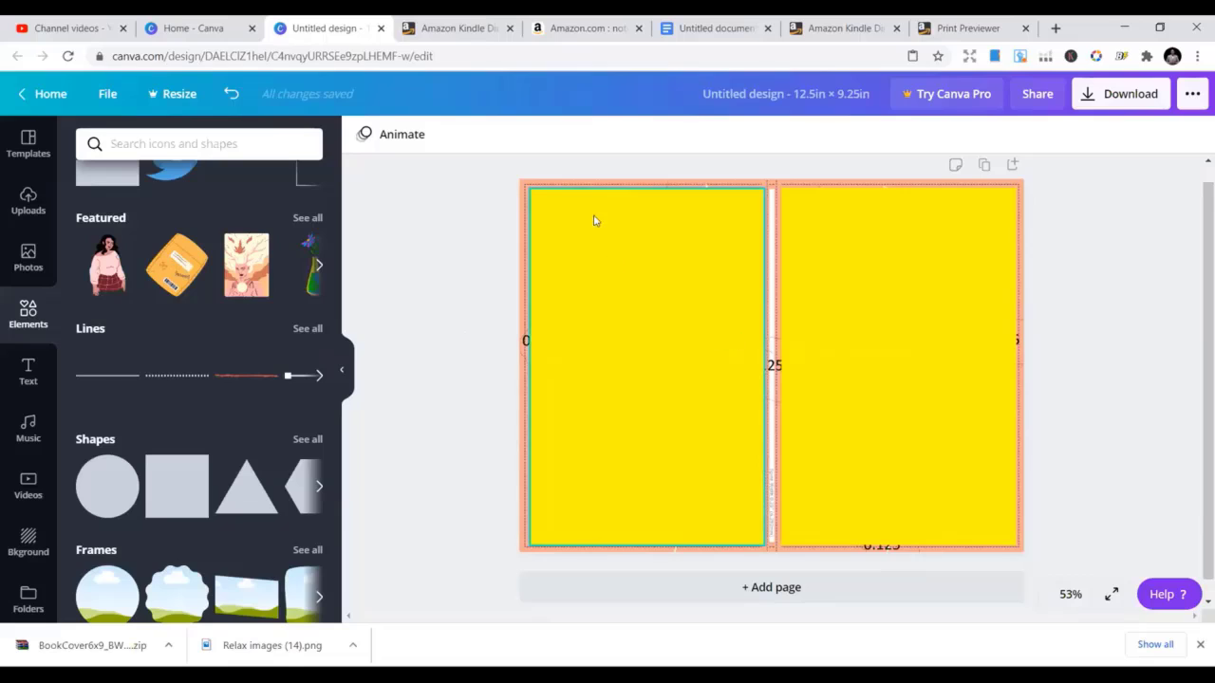
Resize both yellow rectangles to 5.8 × 8.9 in
left_click(543, 190)
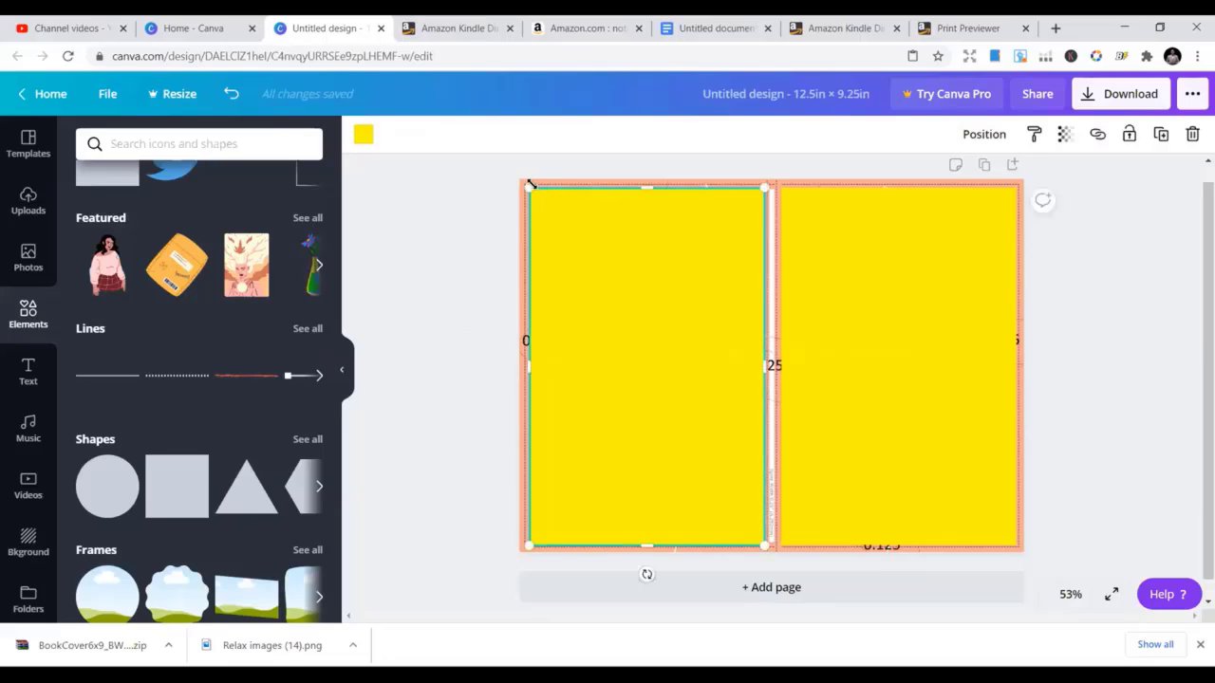
left_click_drag(530, 184, 525, 179)
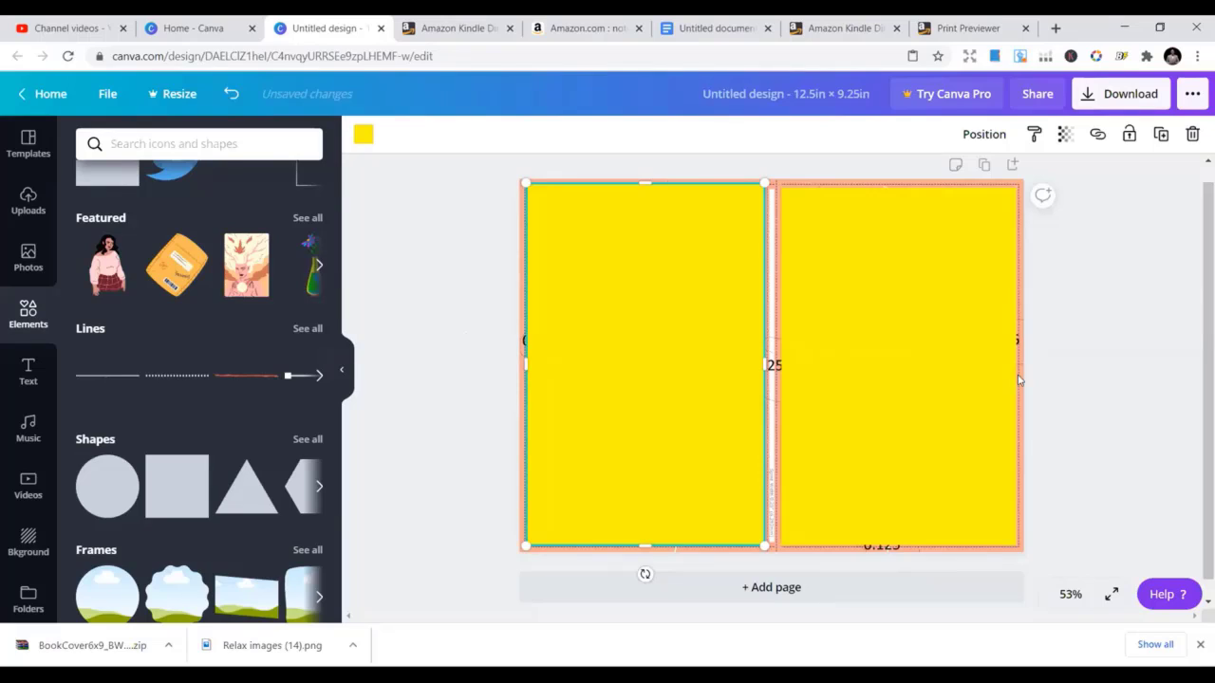
left_click(963, 367)
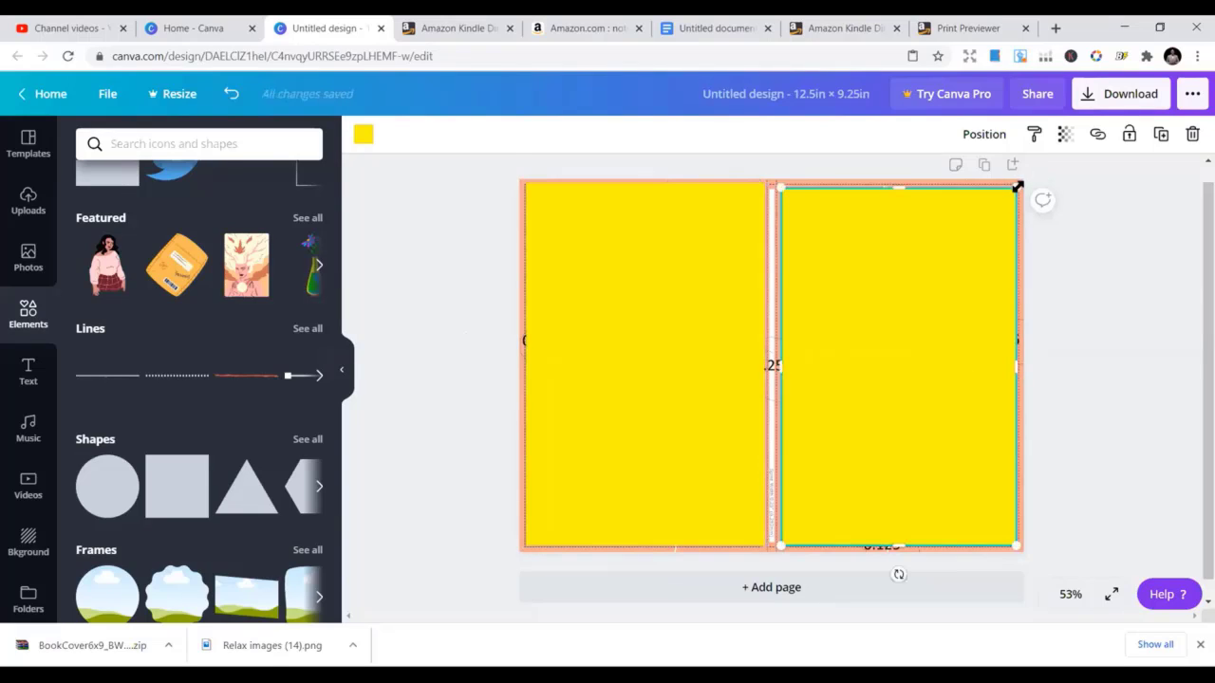
left_click_drag(1015, 186, 1017, 183)
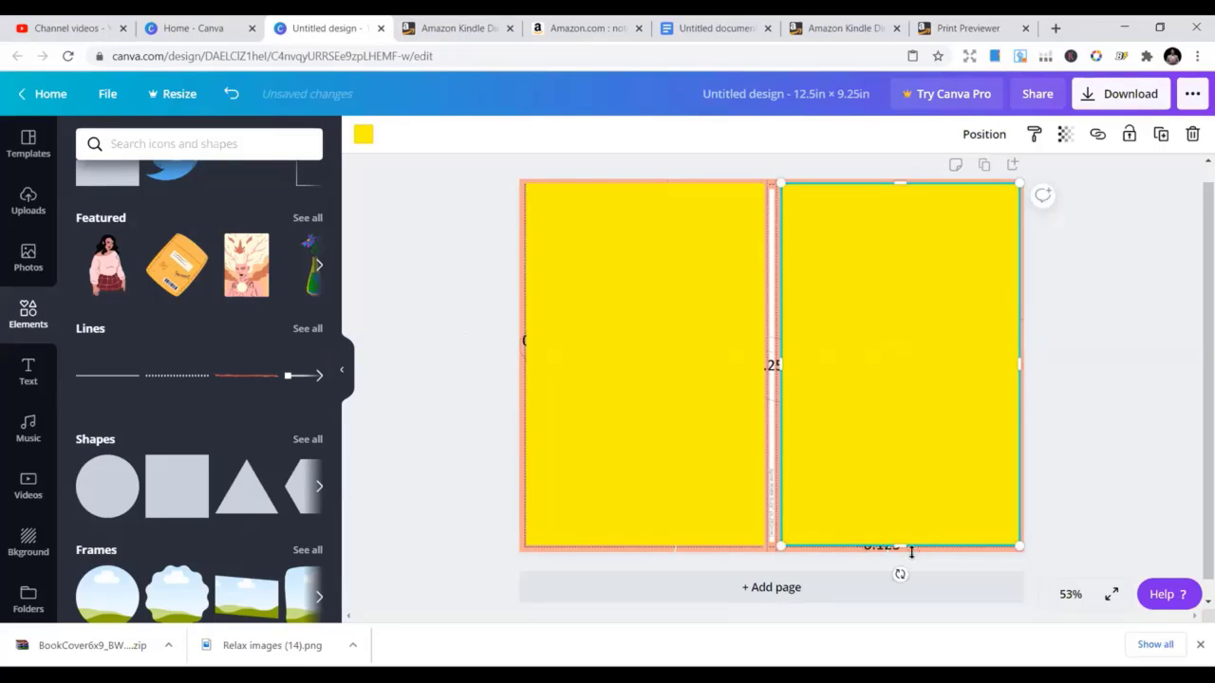
left_click(433, 390)
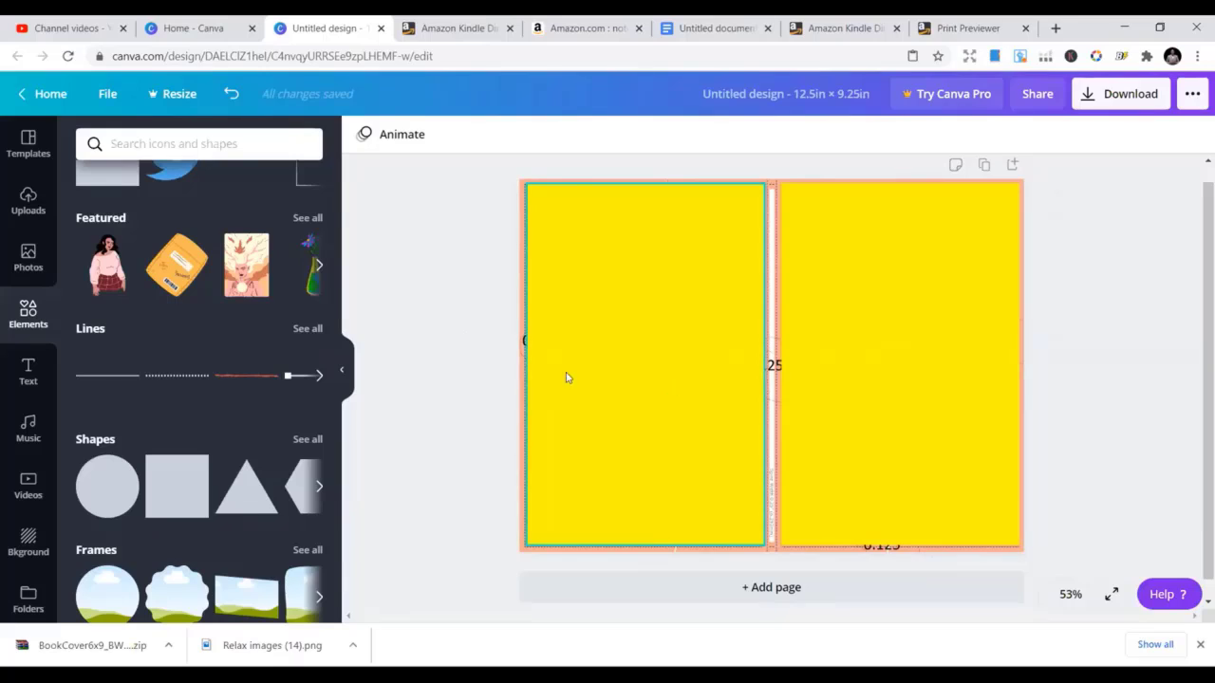
left_click(857, 368)
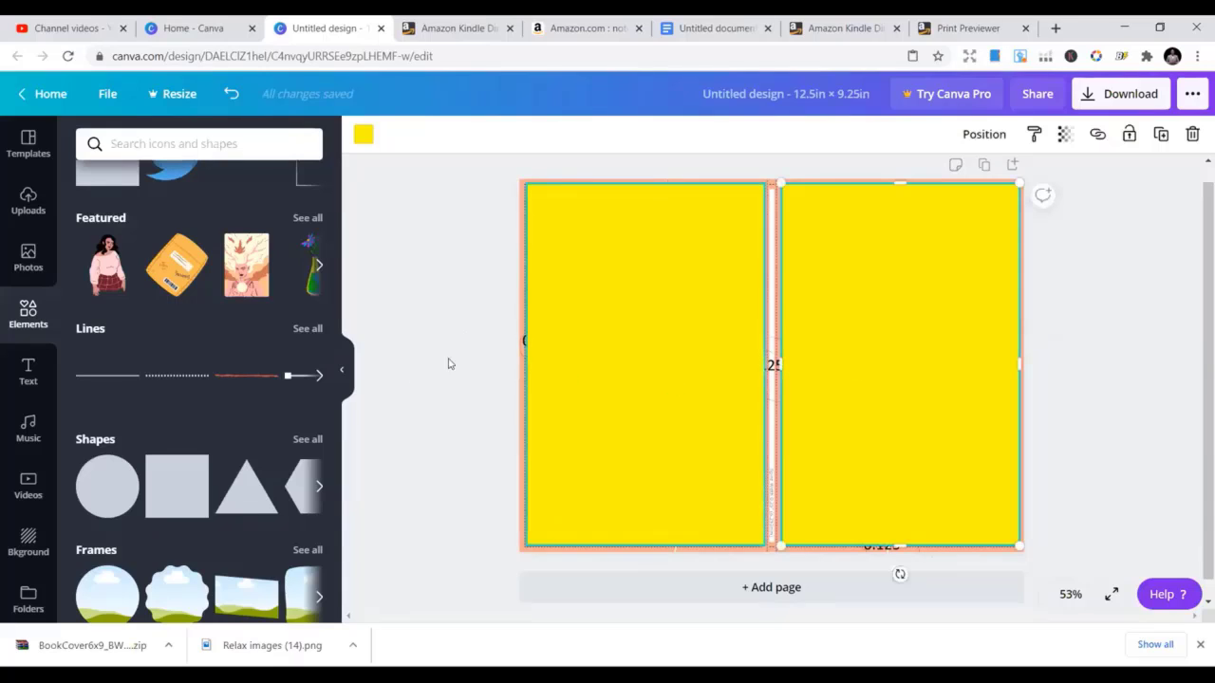
Lower the left yellow rectangle's top edge to reveal a strip of the template
left_click(418, 347)
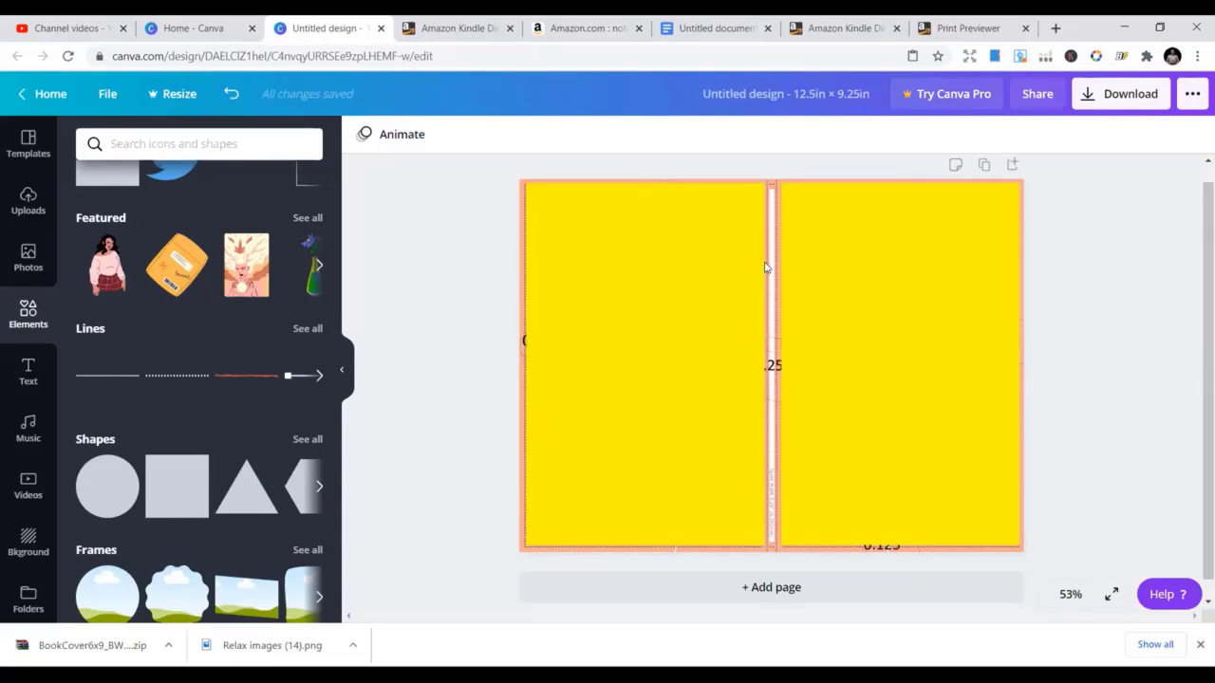
left_click(774, 353)
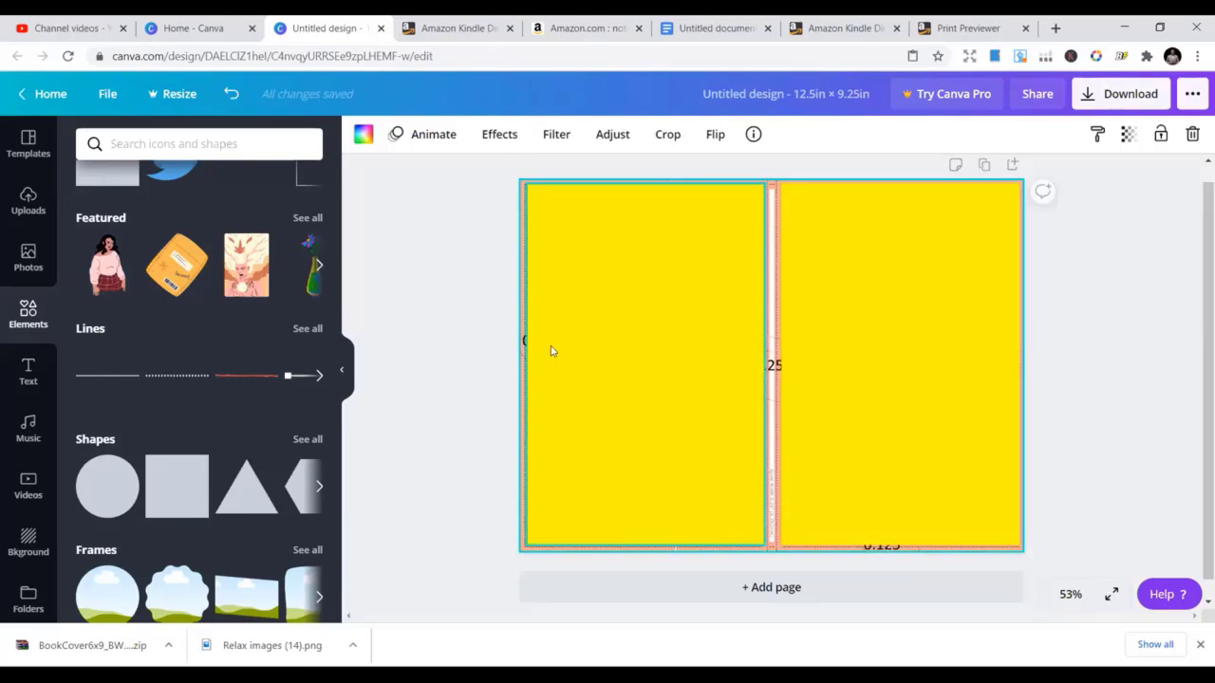
left_click(463, 371)
left_click(640, 439)
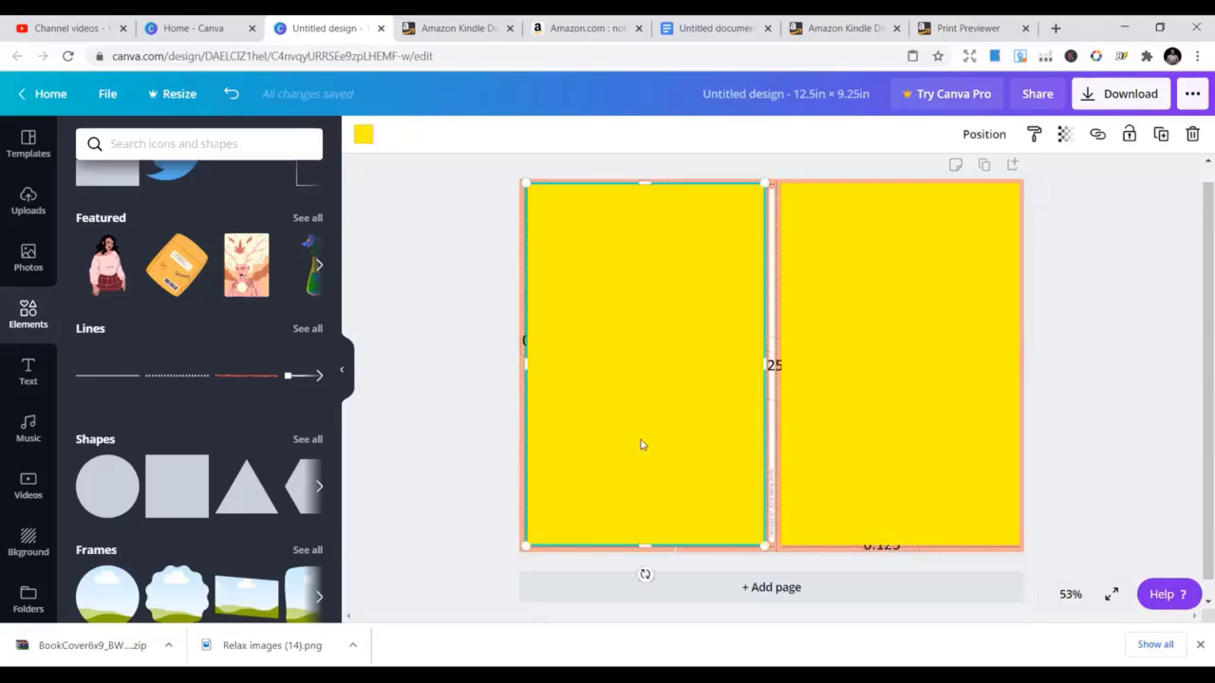
left_click(443, 399)
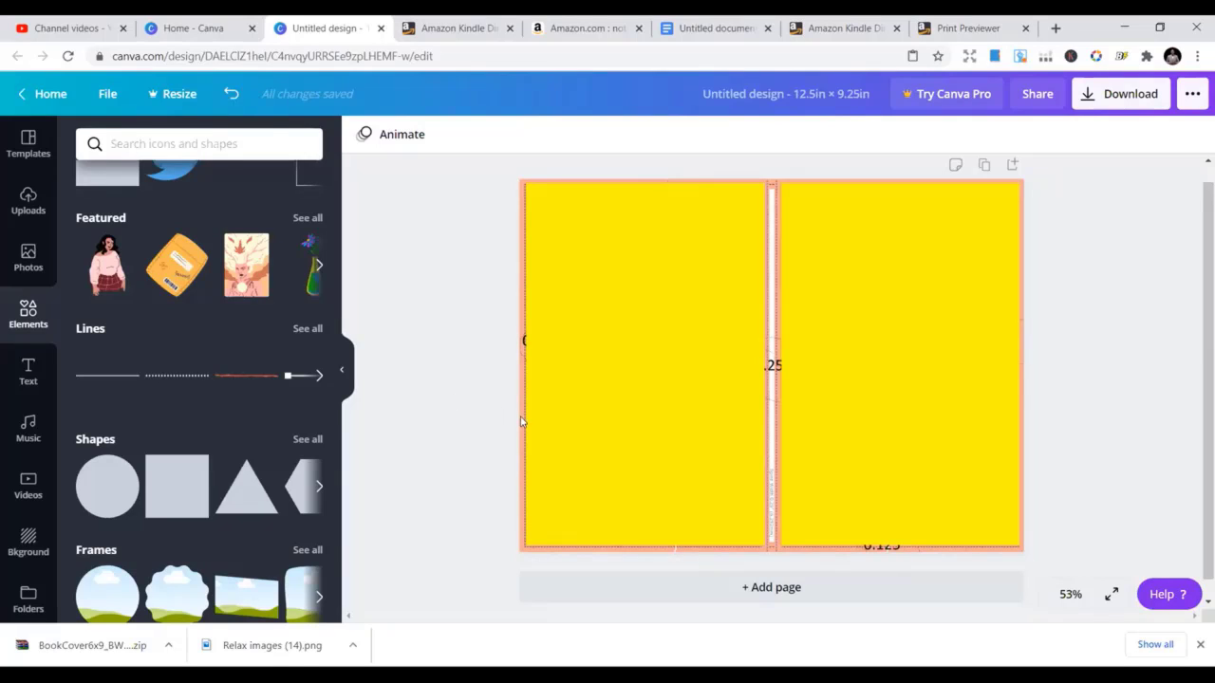
left_click(667, 265)
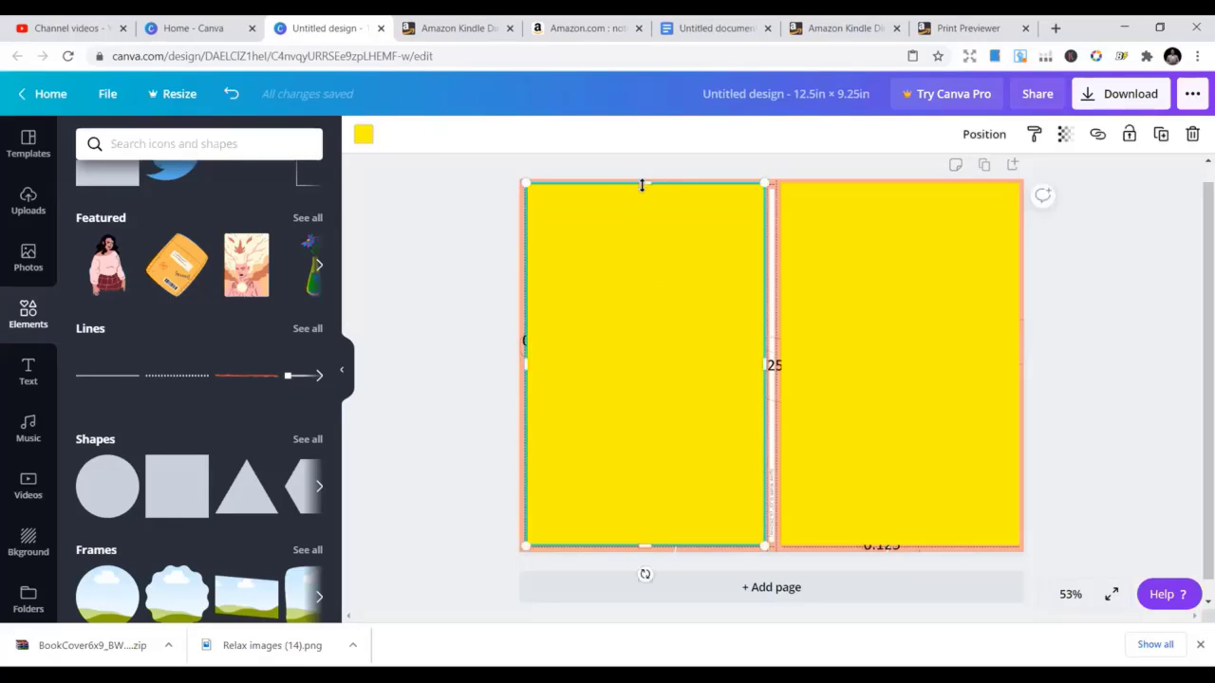
left_click_drag(641, 186, 642, 197)
Lower the left rectangle's top further and select the template image beneath it
left_click(637, 193)
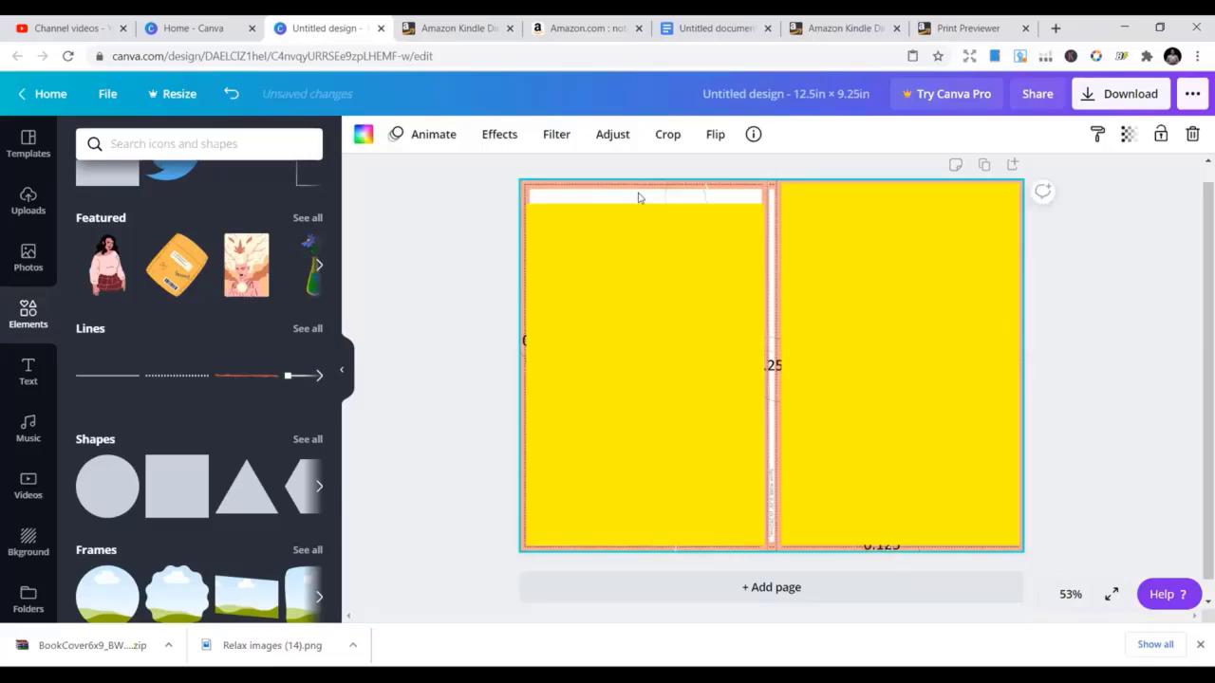
left_click(643, 210)
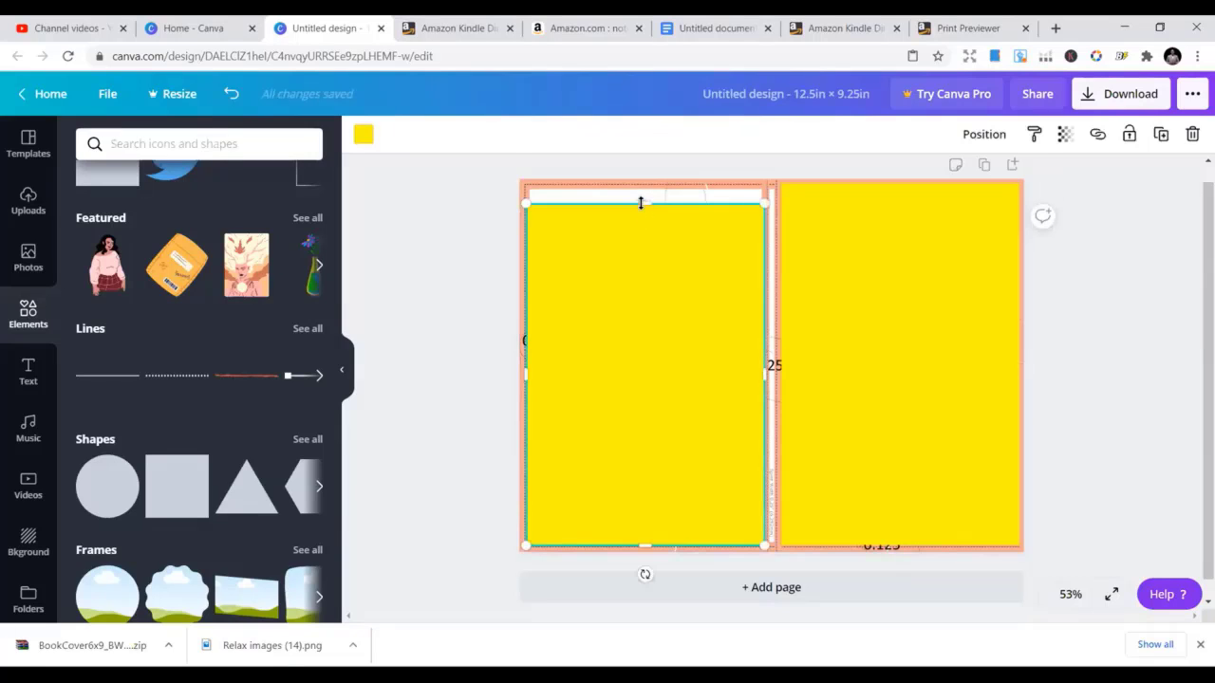
left_click_drag(642, 197, 648, 212)
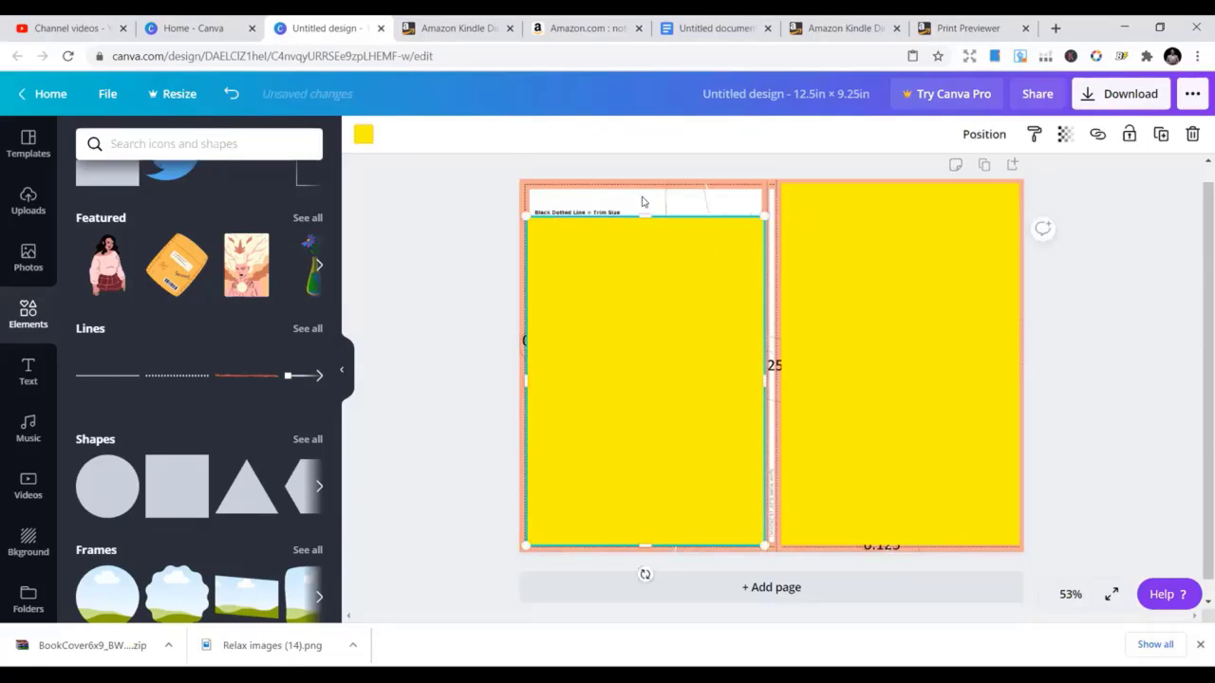
left_click(642, 200)
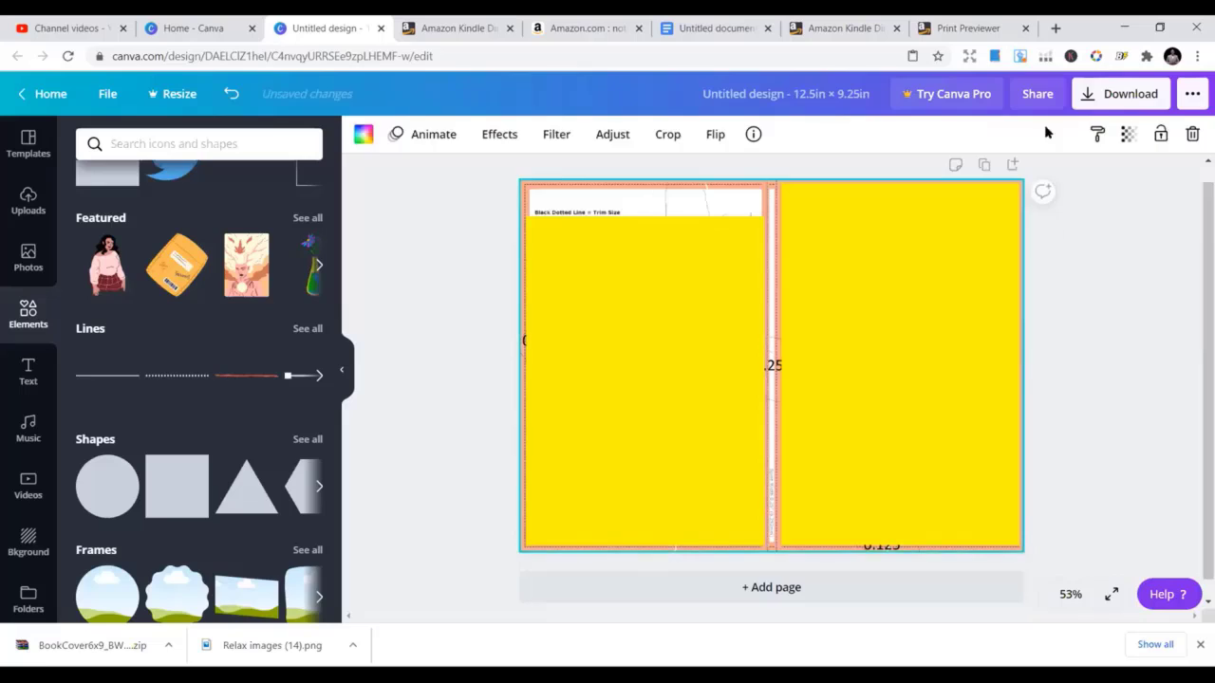
left_click(1127, 134)
Set the template image's transparency to 0 and restore the left rectangle to full height
left_click_drag(1078, 176, 972, 187)
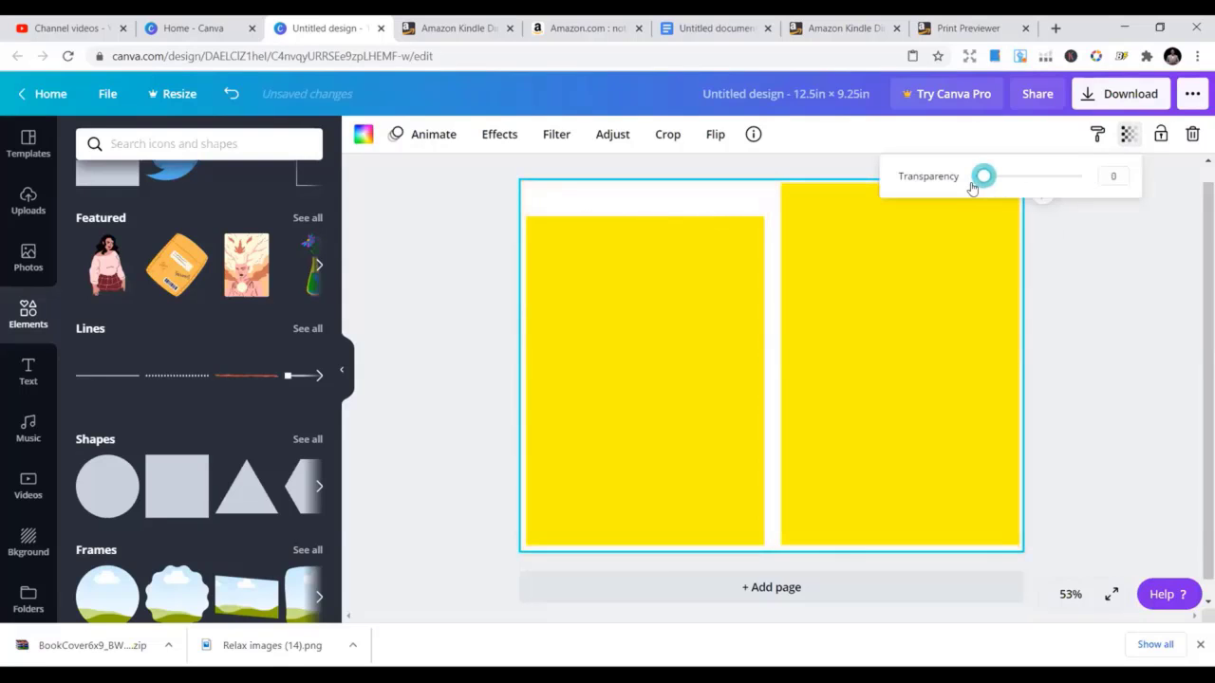
left_click(692, 269)
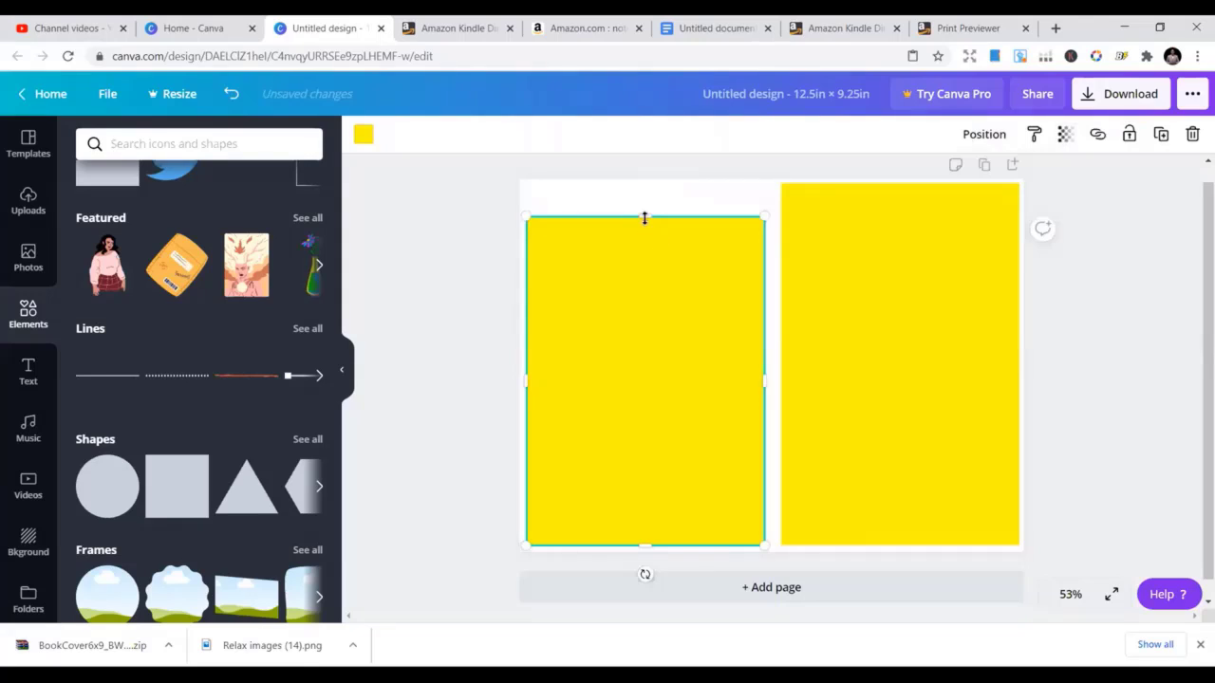
left_click_drag(647, 200, 643, 183)
left_click(439, 247)
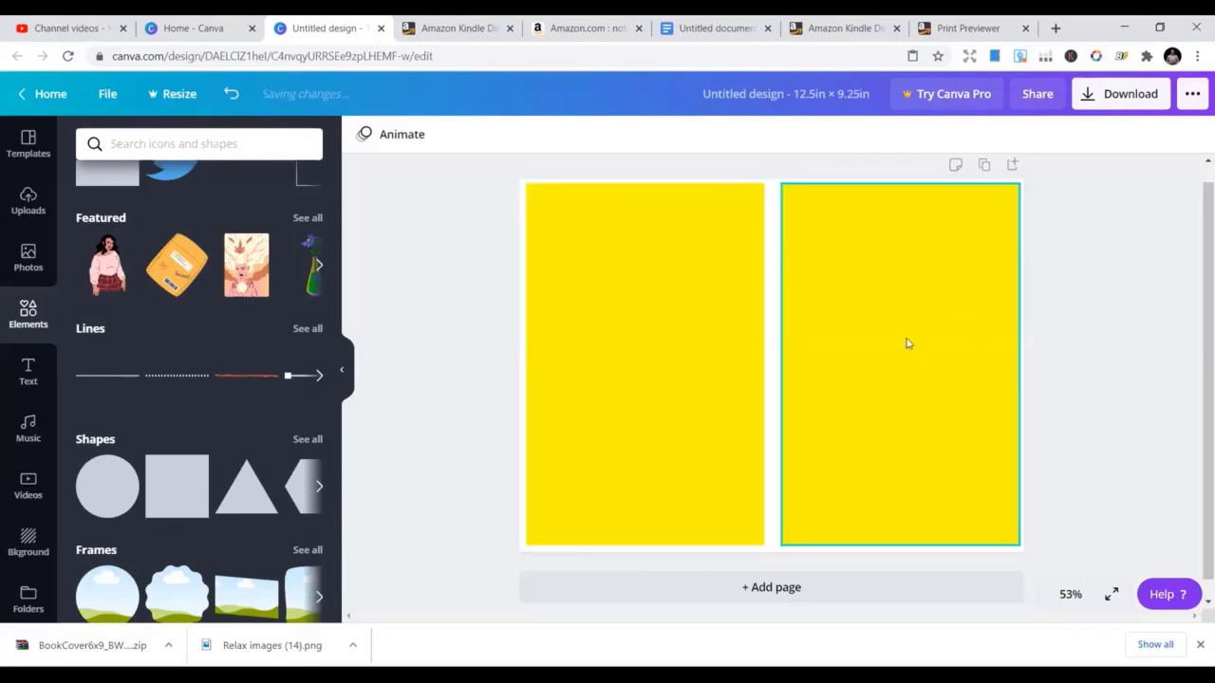
Select the right yellow rectangle and bring up its colour choices
left_click(795, 257)
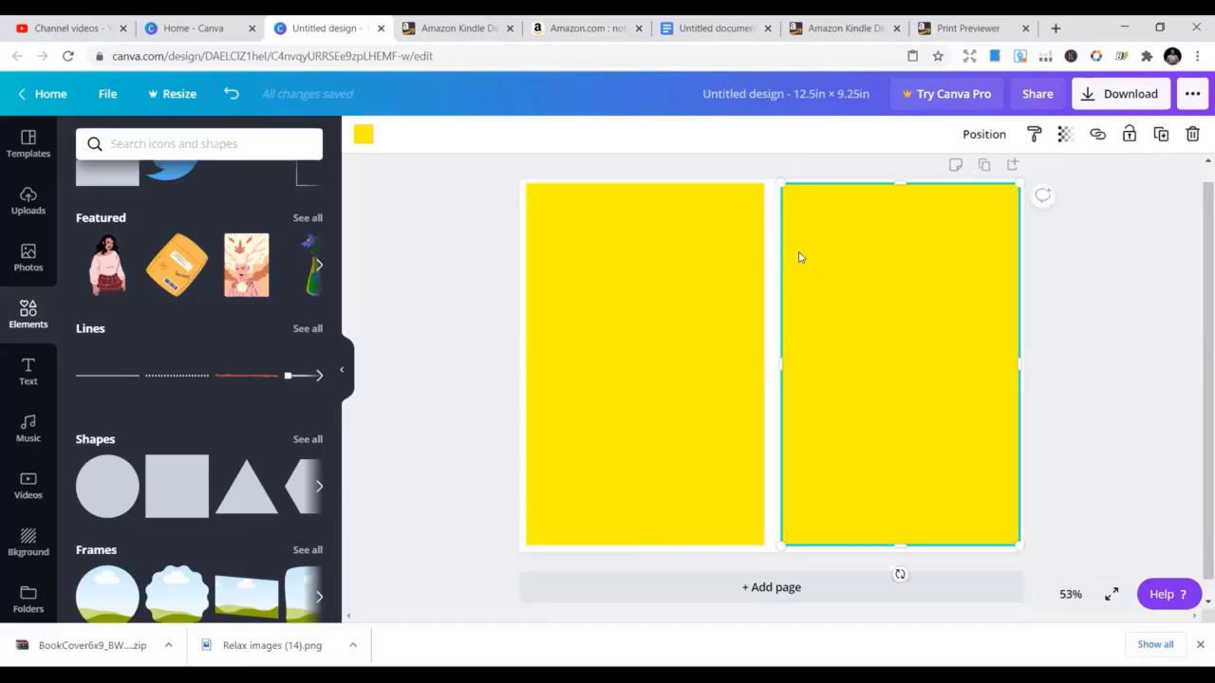
left_click(382, 420)
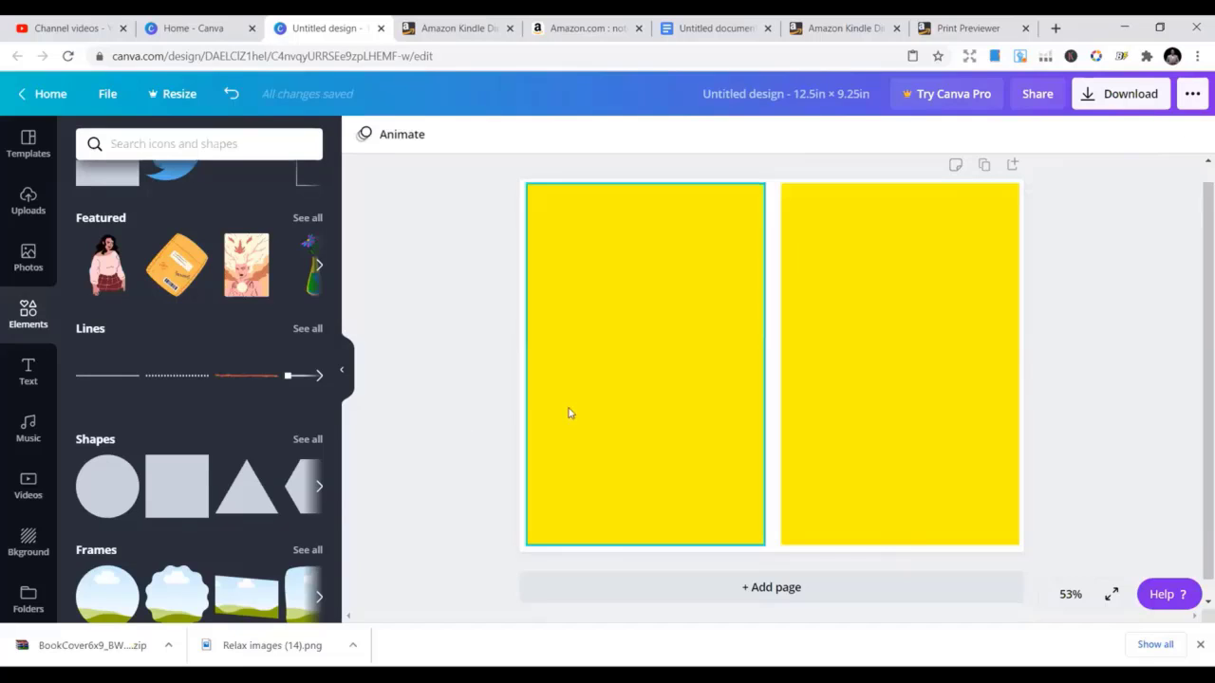
left_click(816, 334)
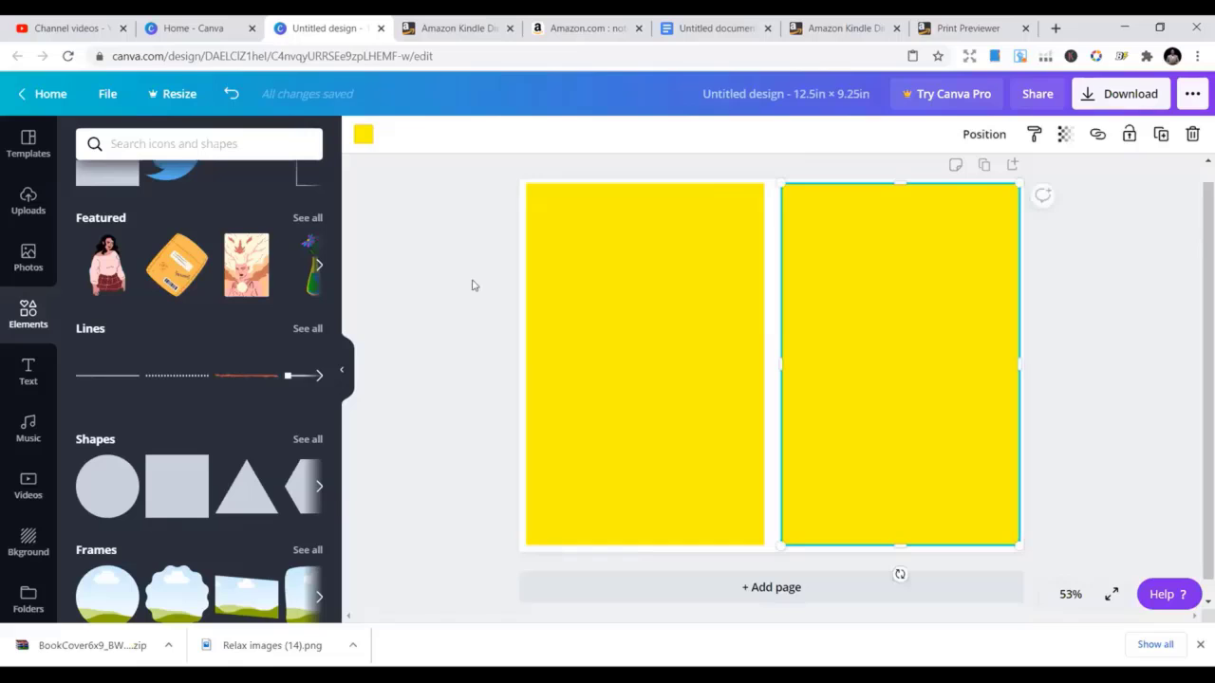
left_click(363, 134)
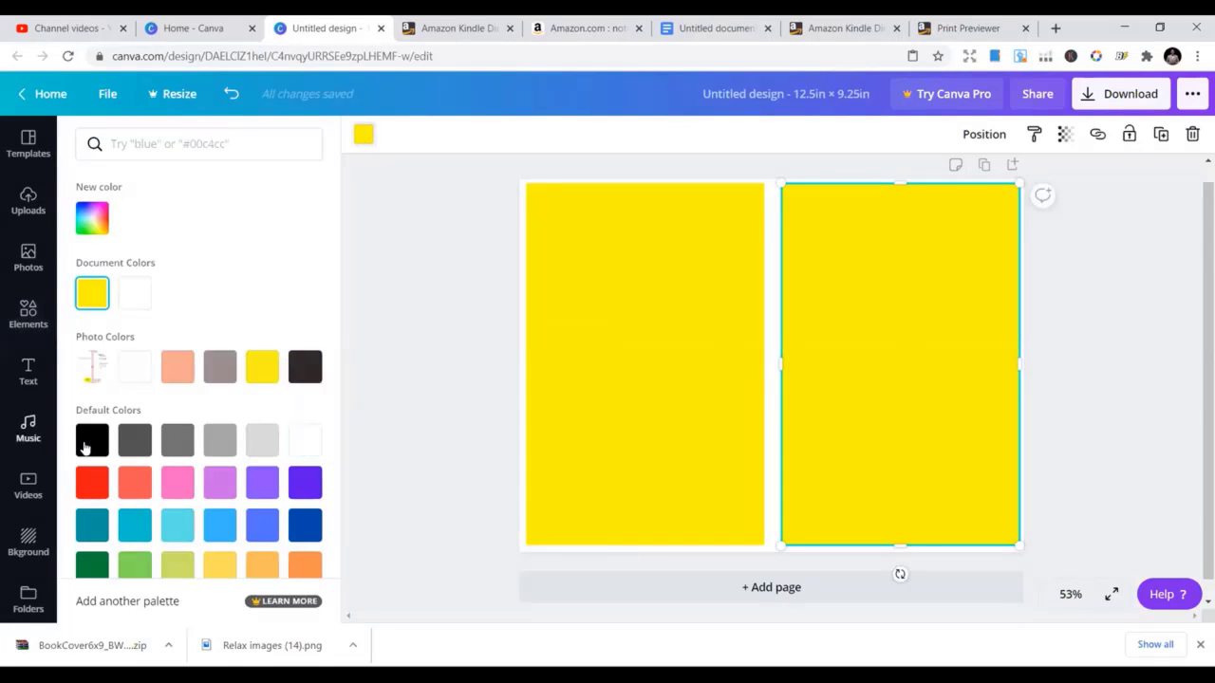
Colour both panels black and lower the left panel's top edge slightly
left_click(131, 528)
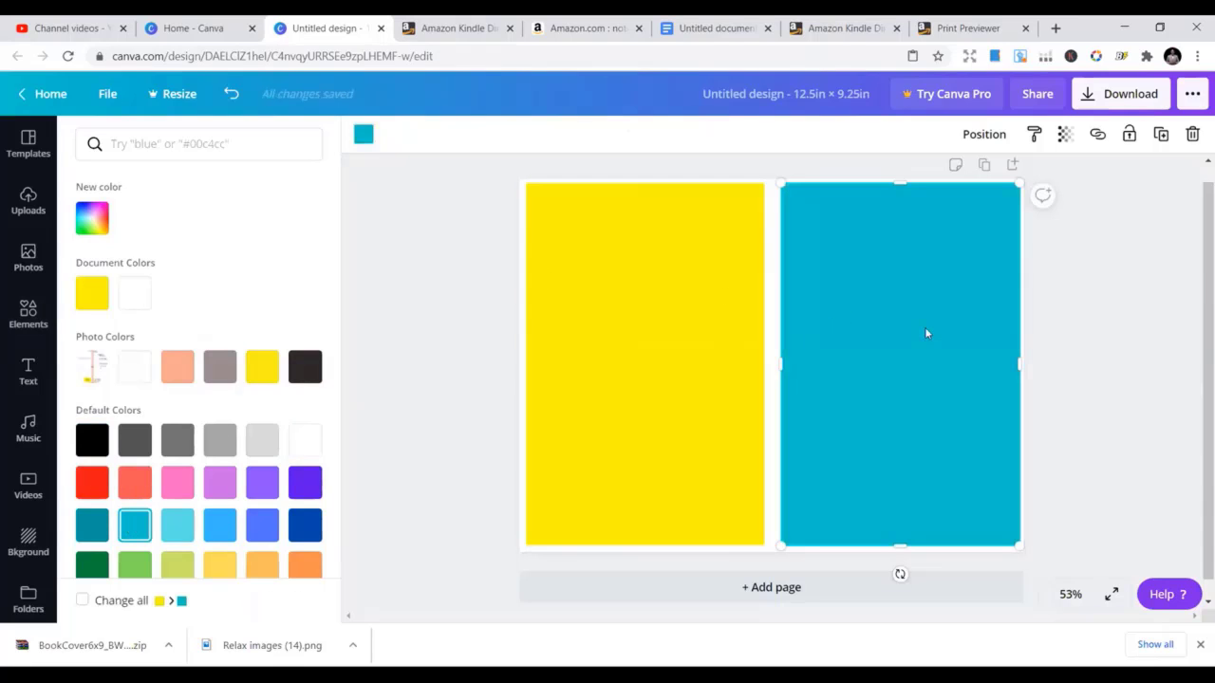
left_click(91, 442)
left_click(632, 333)
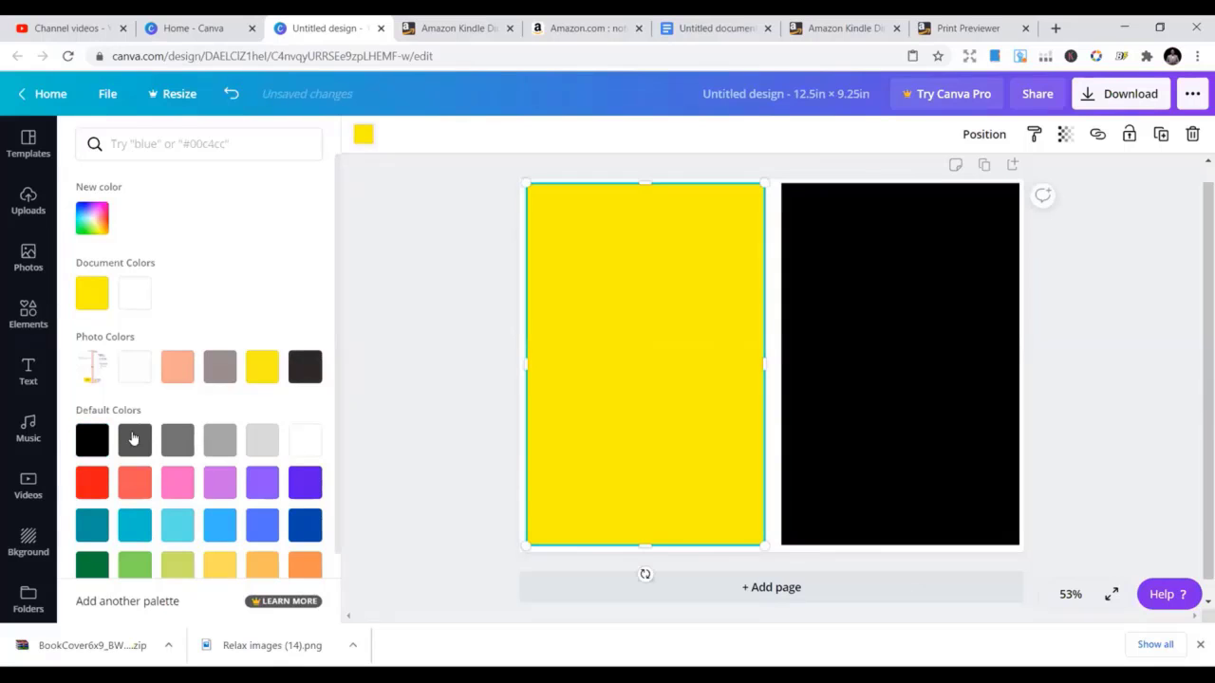
left_click(85, 440)
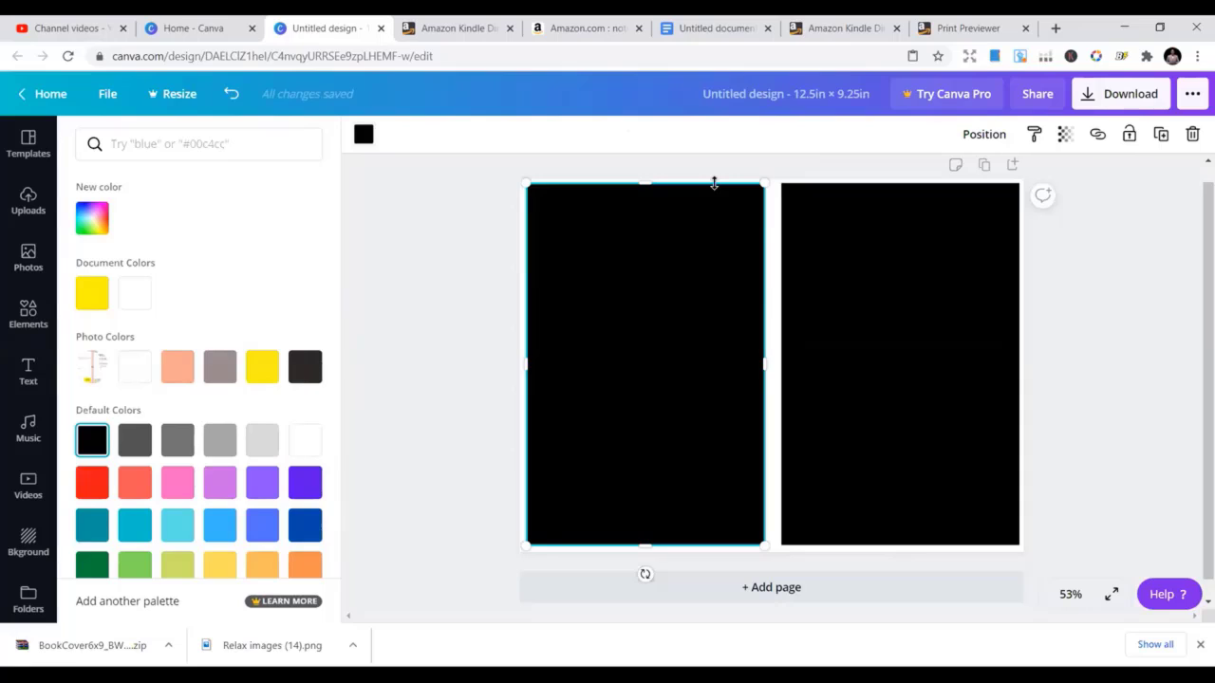
left_click_drag(714, 183, 714, 197)
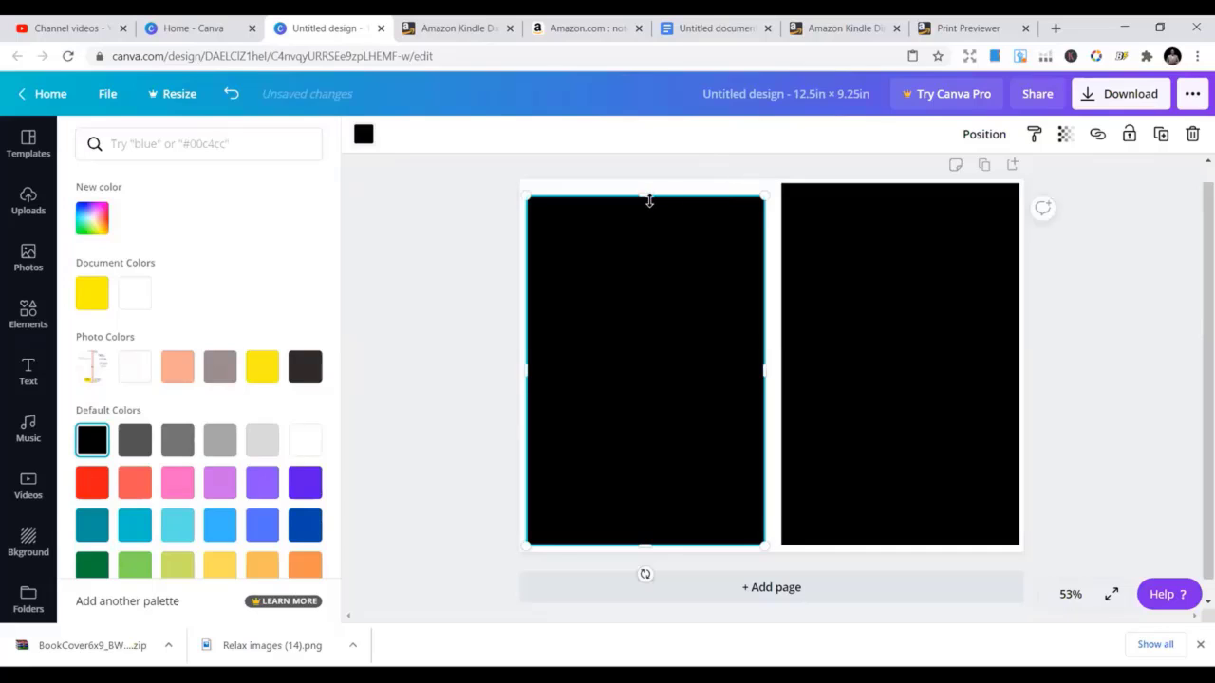
left_click_drag(649, 201, 650, 216)
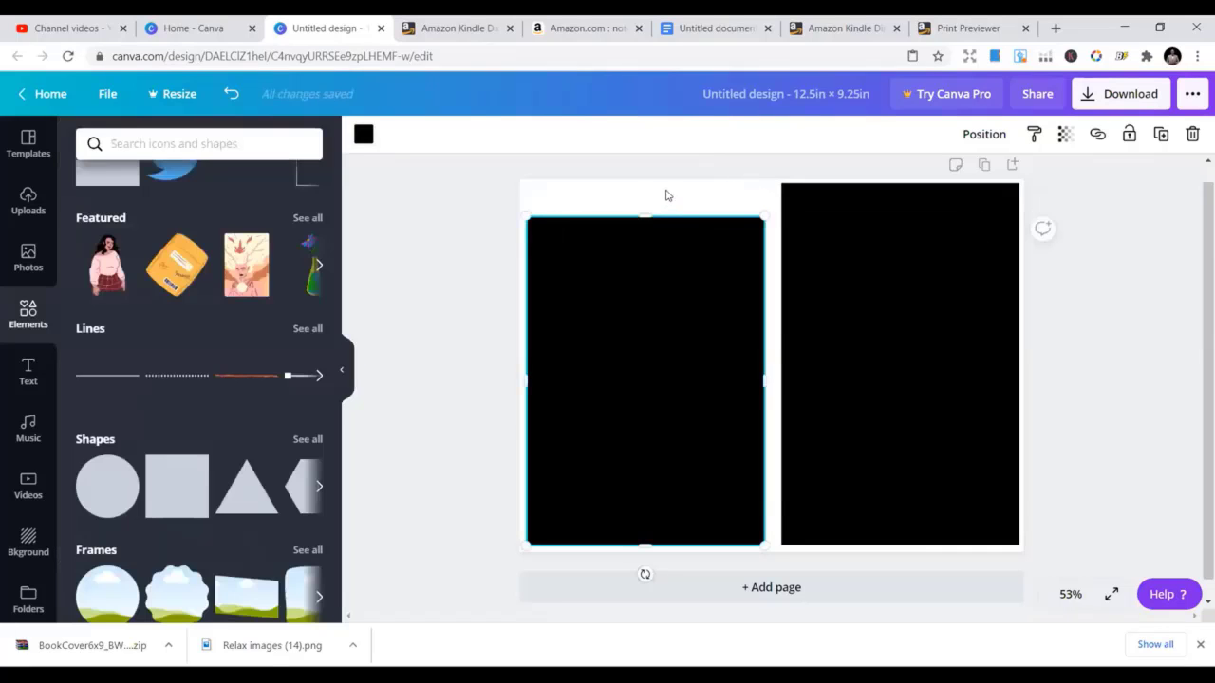
Change the page background to black, then back to white
left_click(362, 135)
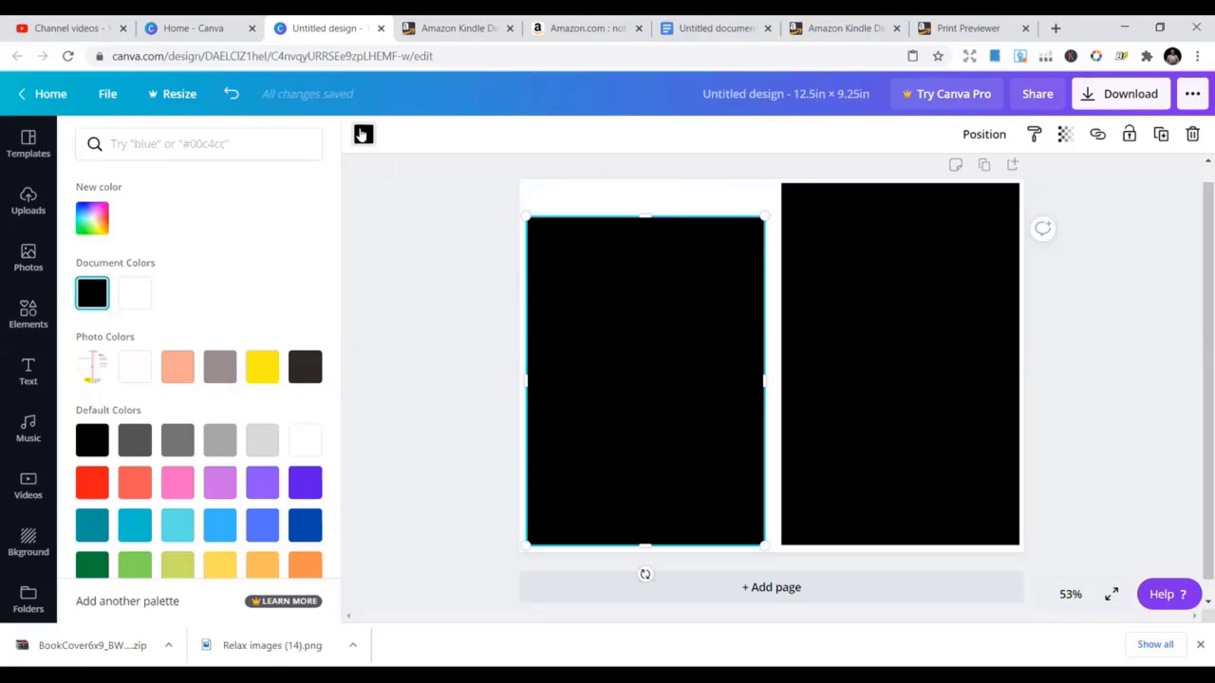
left_click(591, 191)
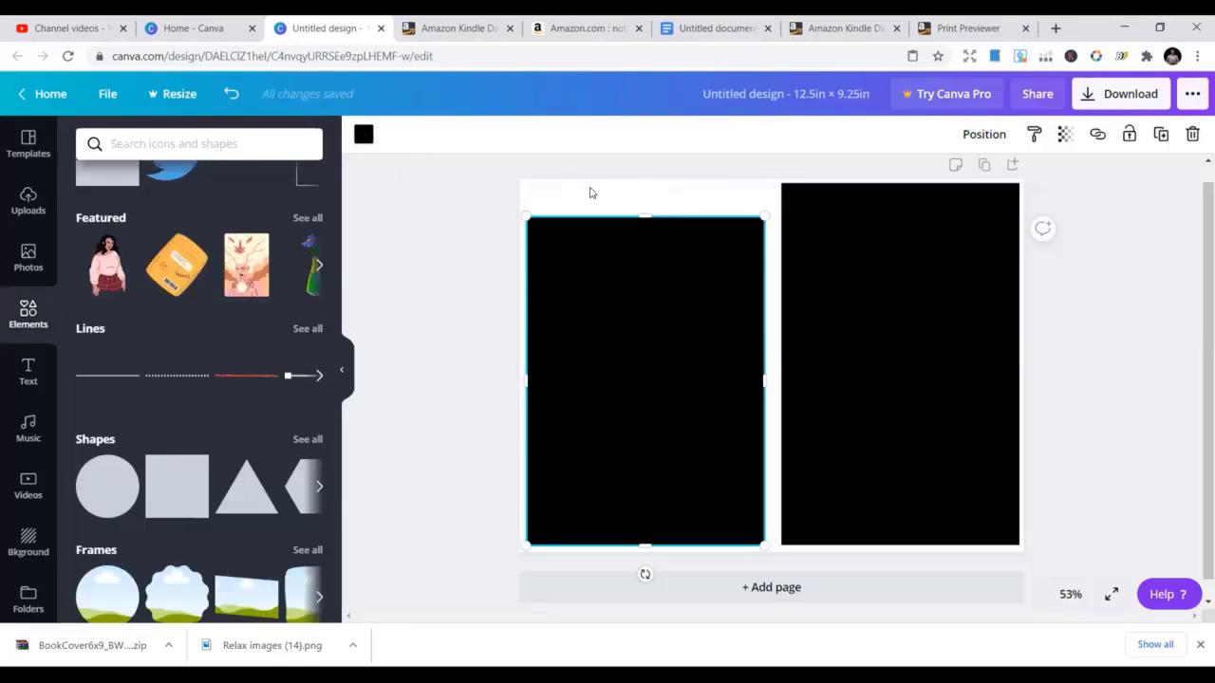
left_click(591, 192)
left_click(362, 136)
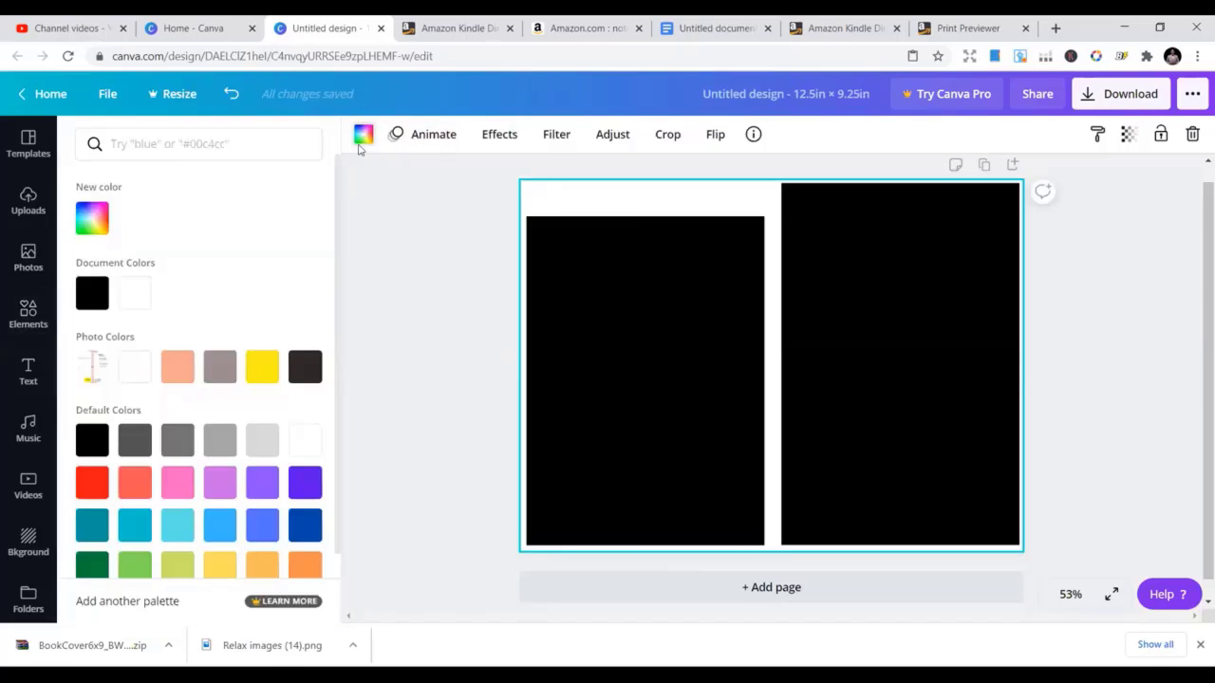
left_click(92, 294)
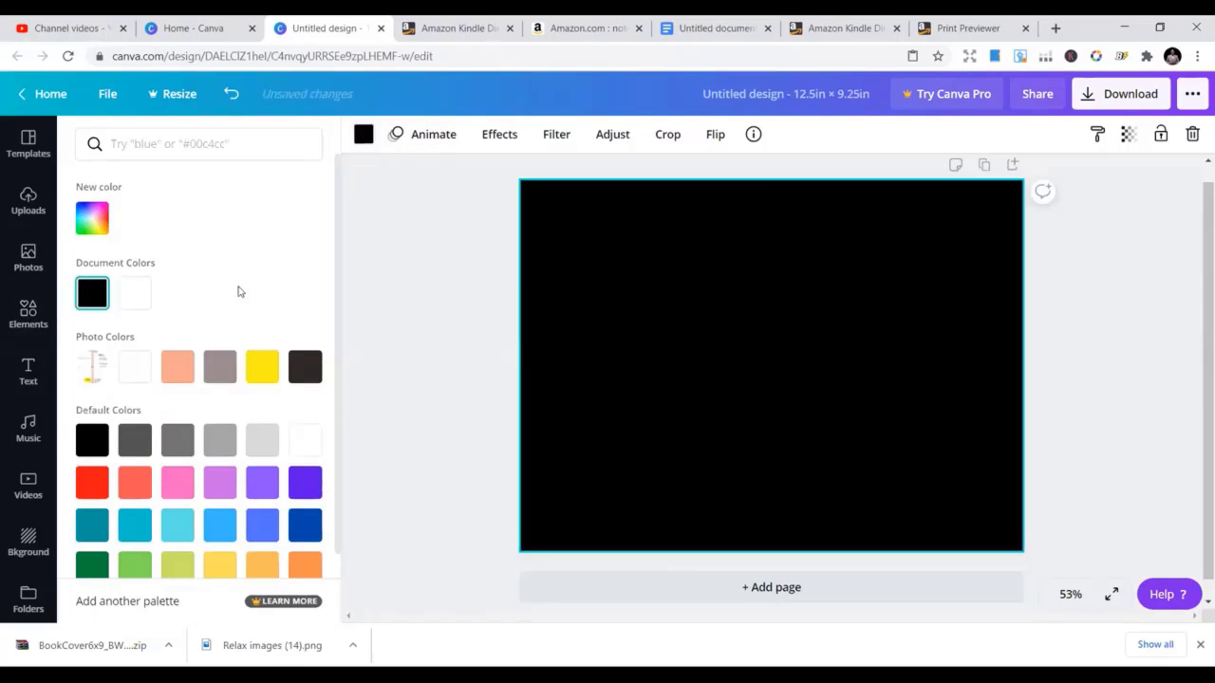
left_click(646, 379)
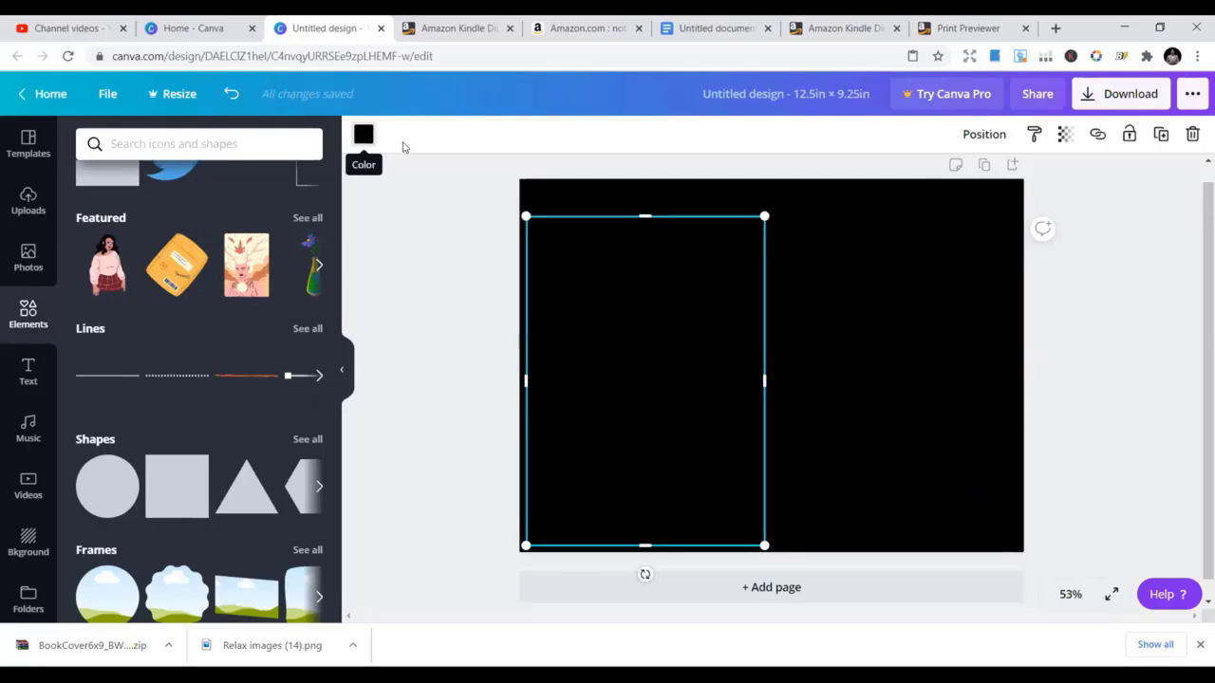
left_click(661, 196)
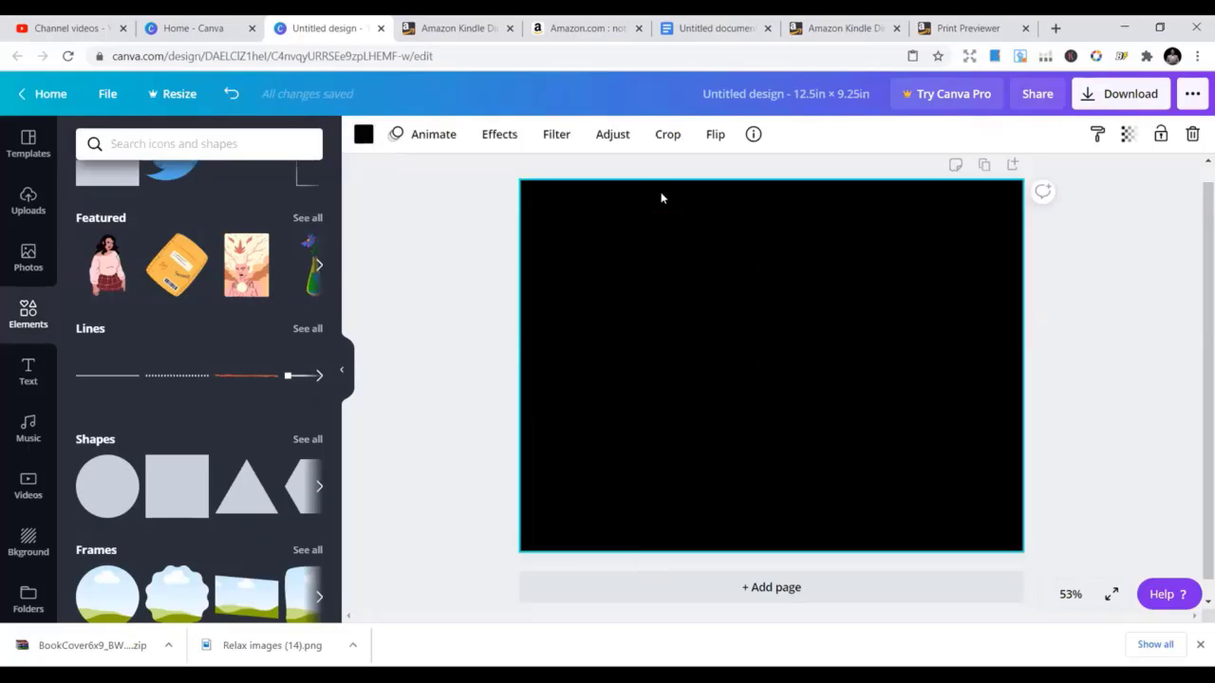
left_click(367, 134)
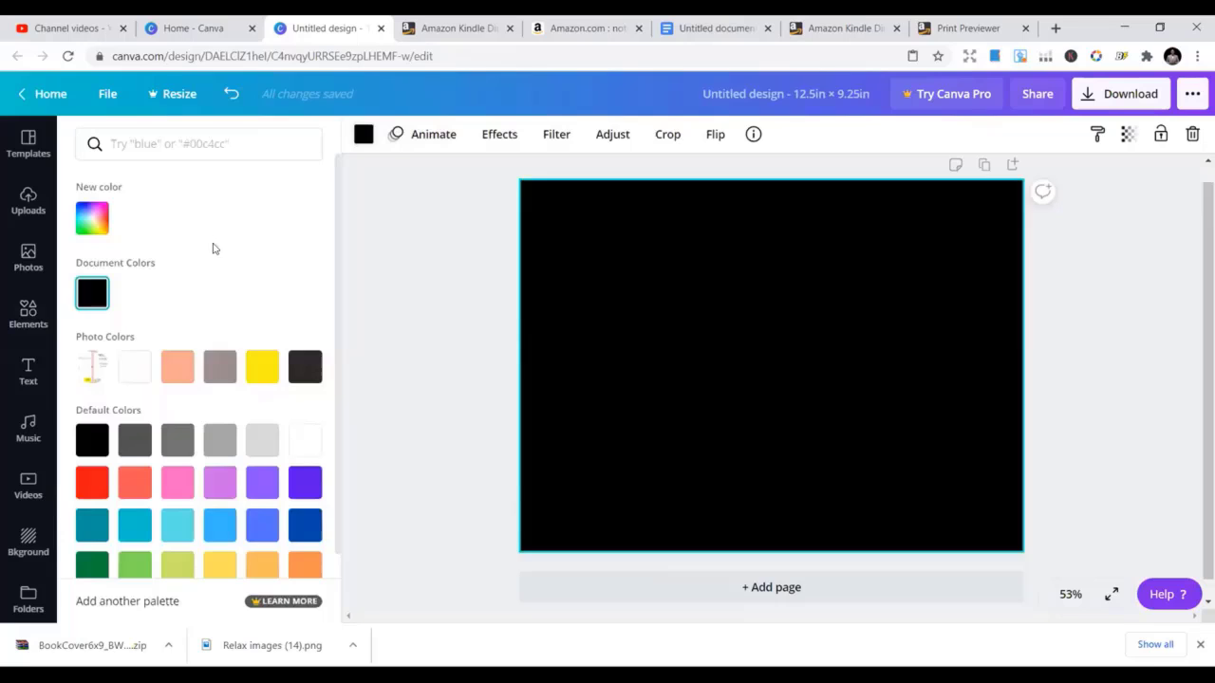
left_click(134, 367)
Stretch the left black panel back up to 9 in tall
left_click(700, 245)
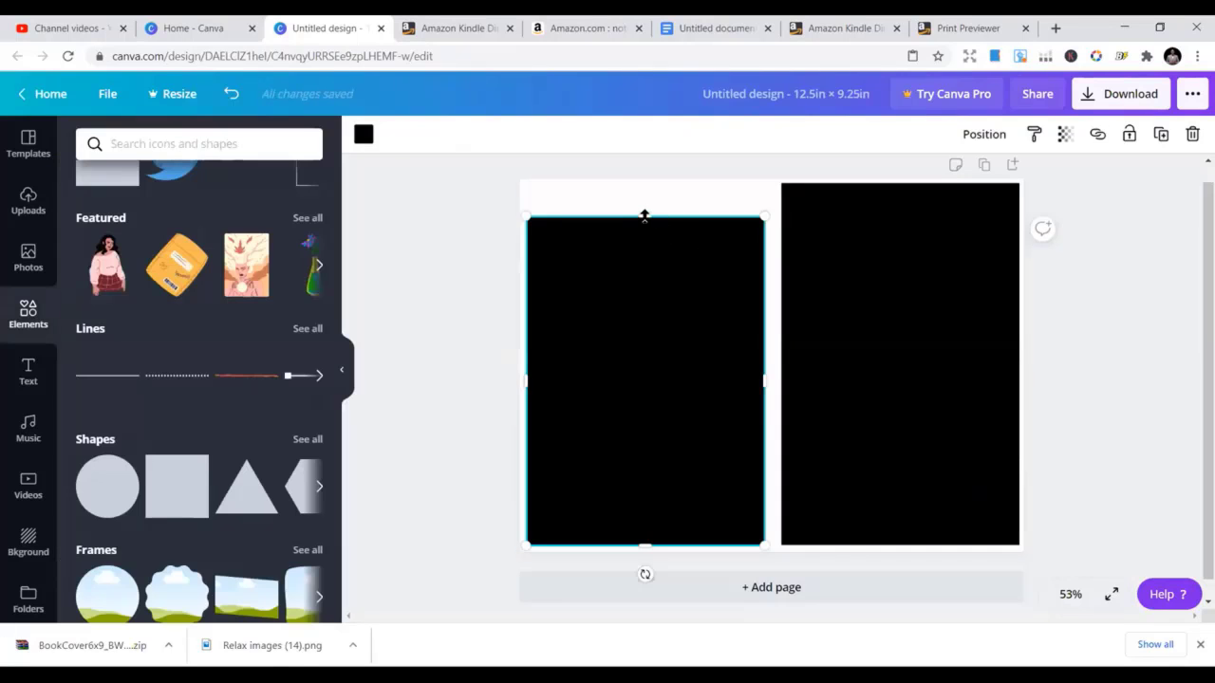
left_click_drag(644, 216, 648, 185)
left_click(455, 241)
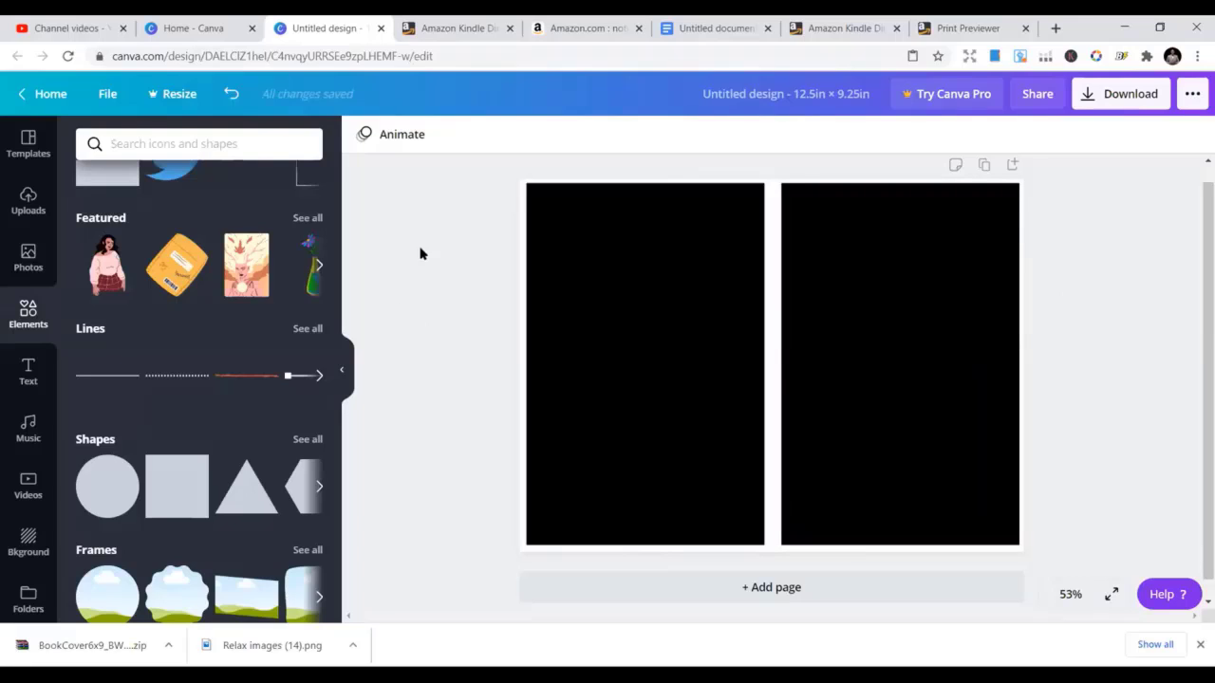
Show the Text panel with its heading, subheading and body text choices
scroll(220, 298, "up", 1)
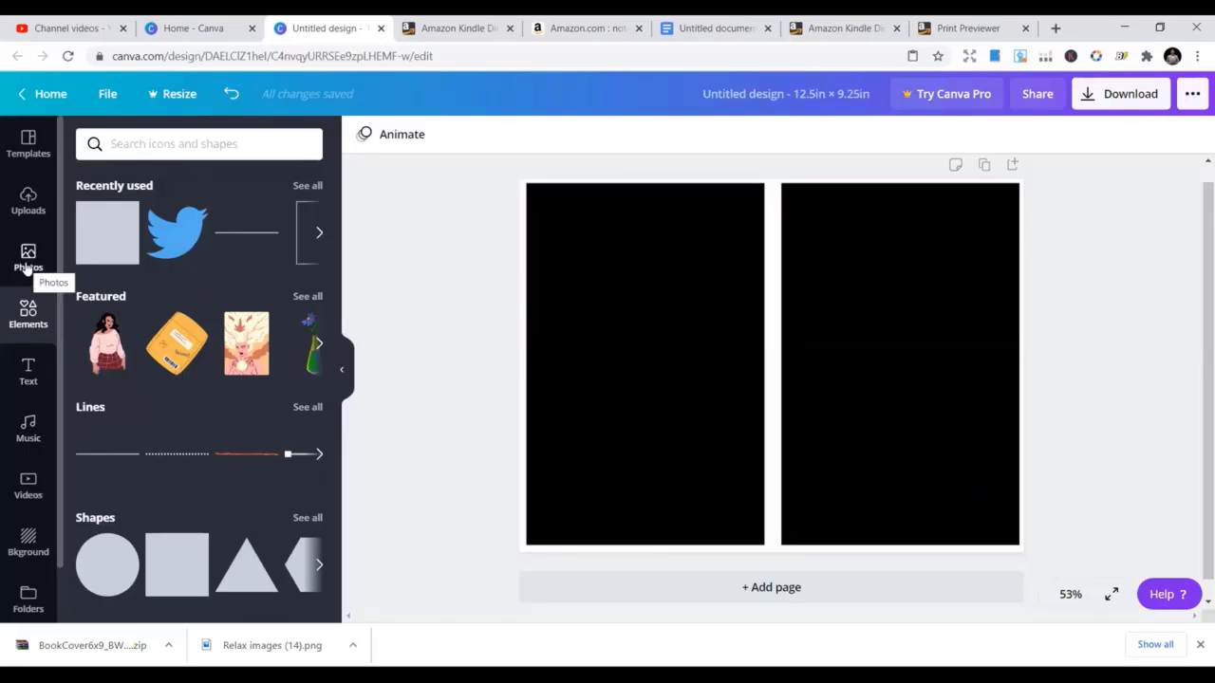
left_click(29, 374)
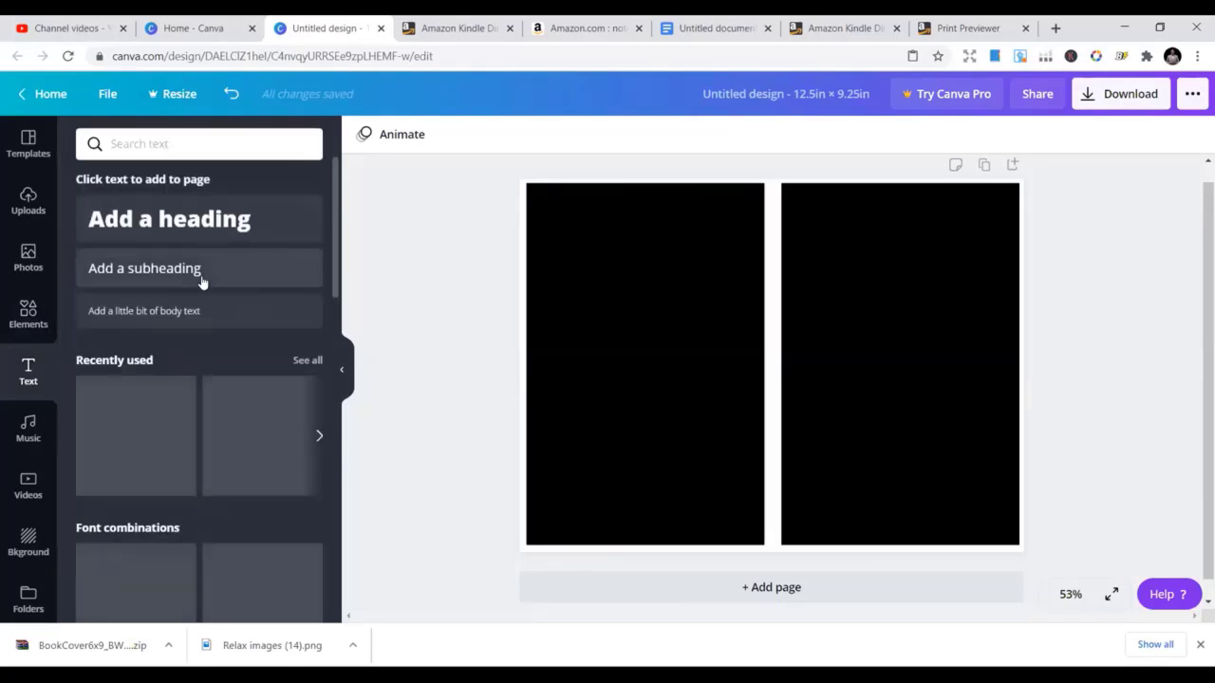
Add a heading reading 'Notebook' and drag it onto the right black panel
left_click(187, 220)
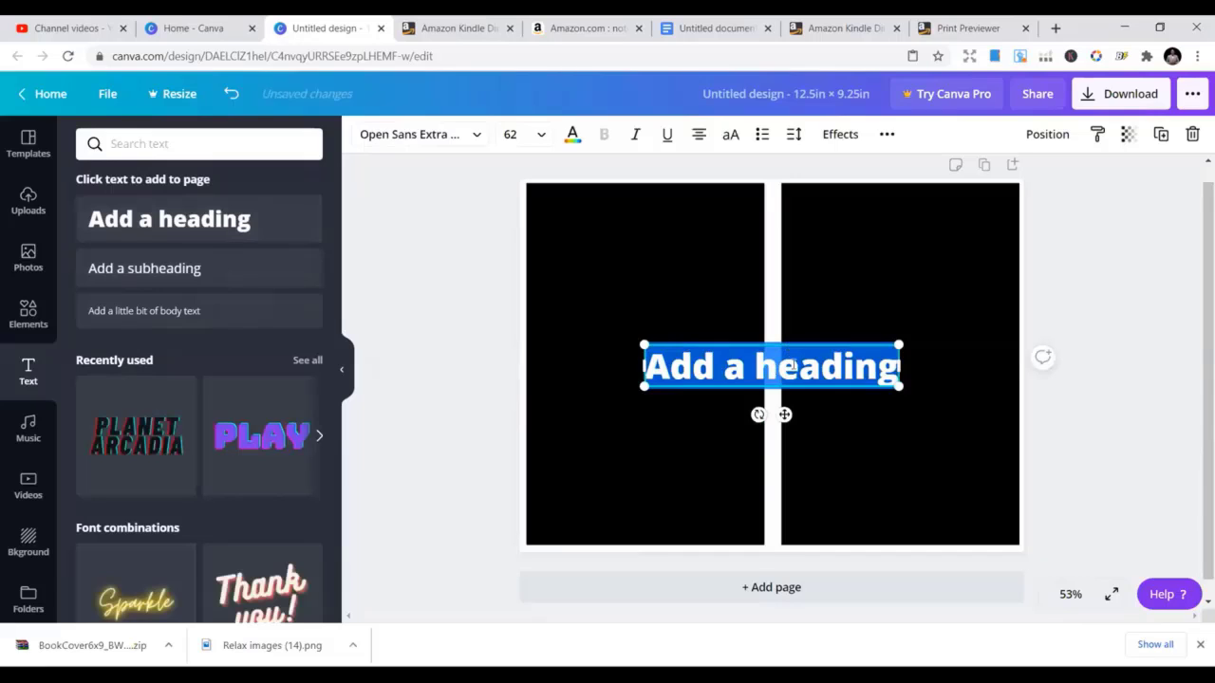
left_click(794, 366)
key("ctrl+a")
type("no")
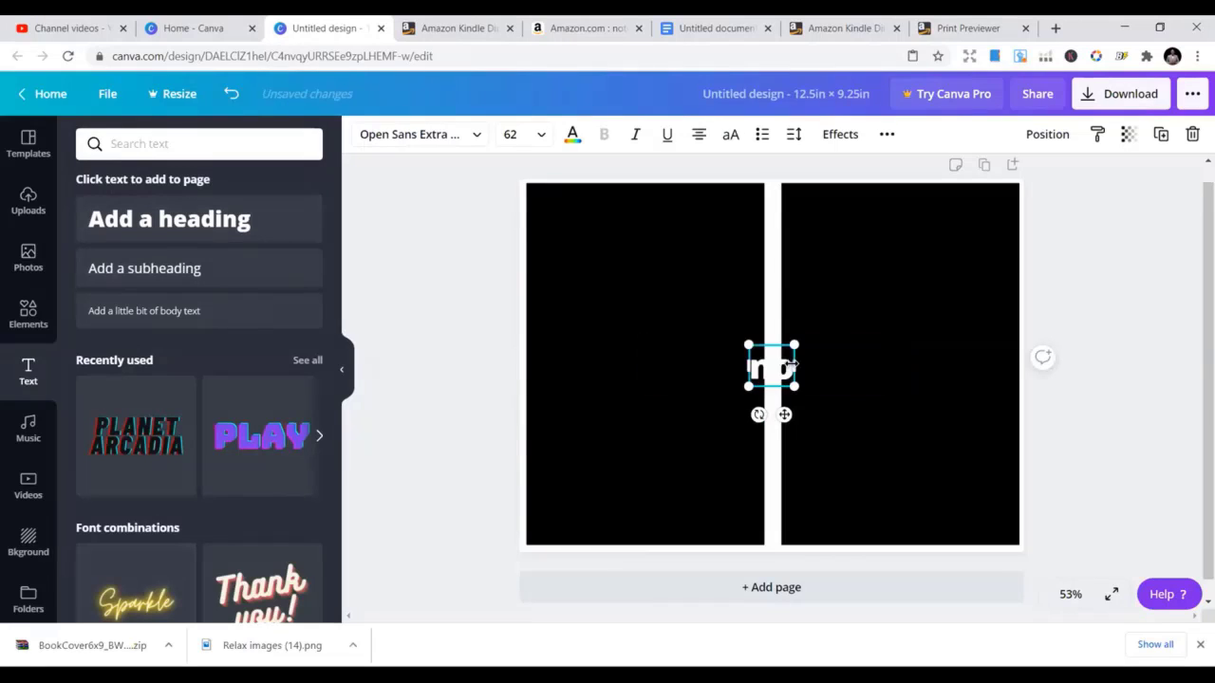
type("tebook")
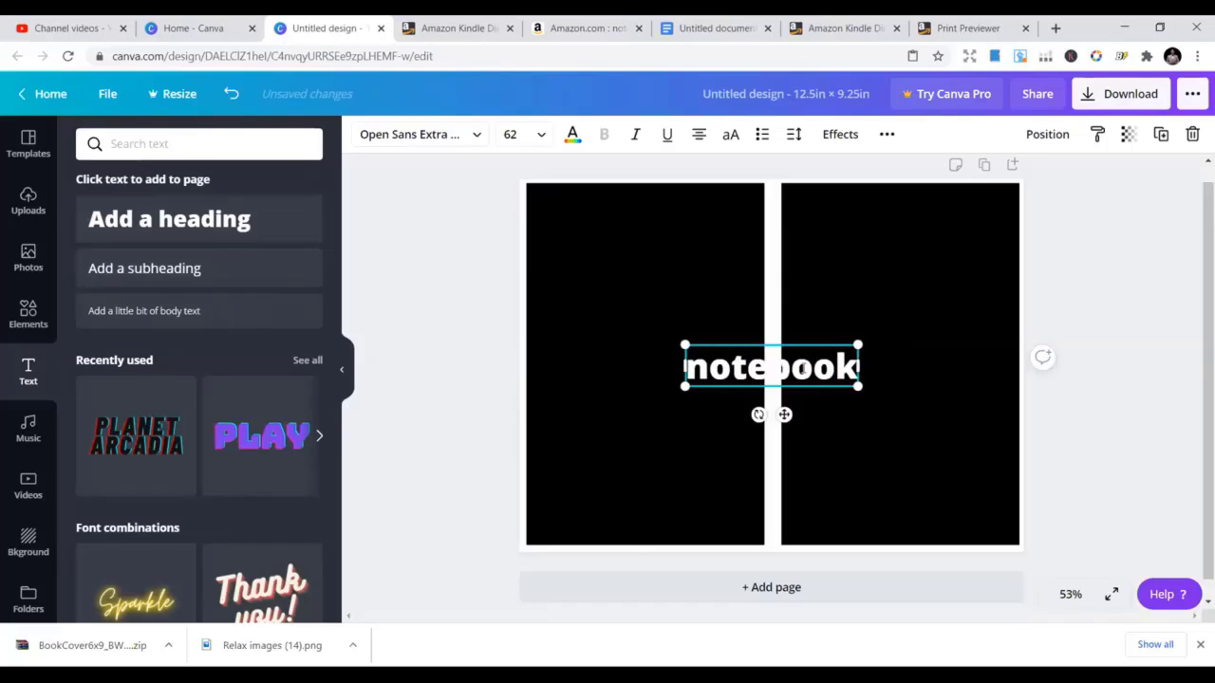
left_click(708, 367)
key("BackSpace")
type("N")
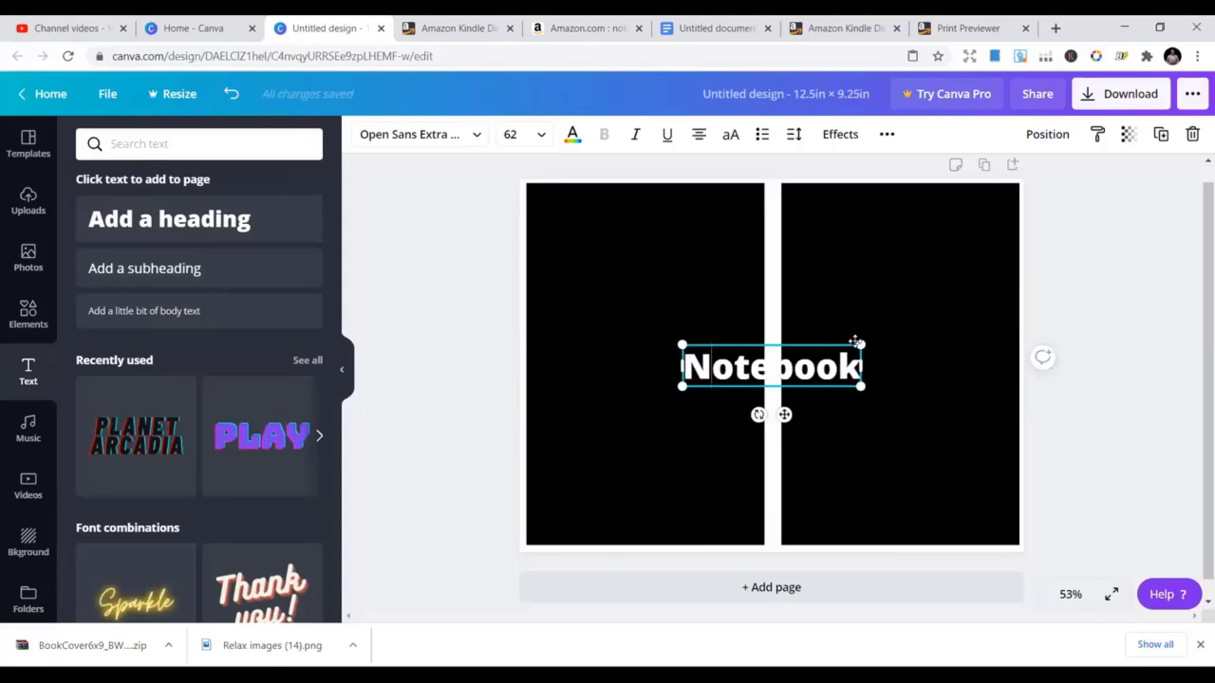
left_click_drag(841, 346, 950, 355)
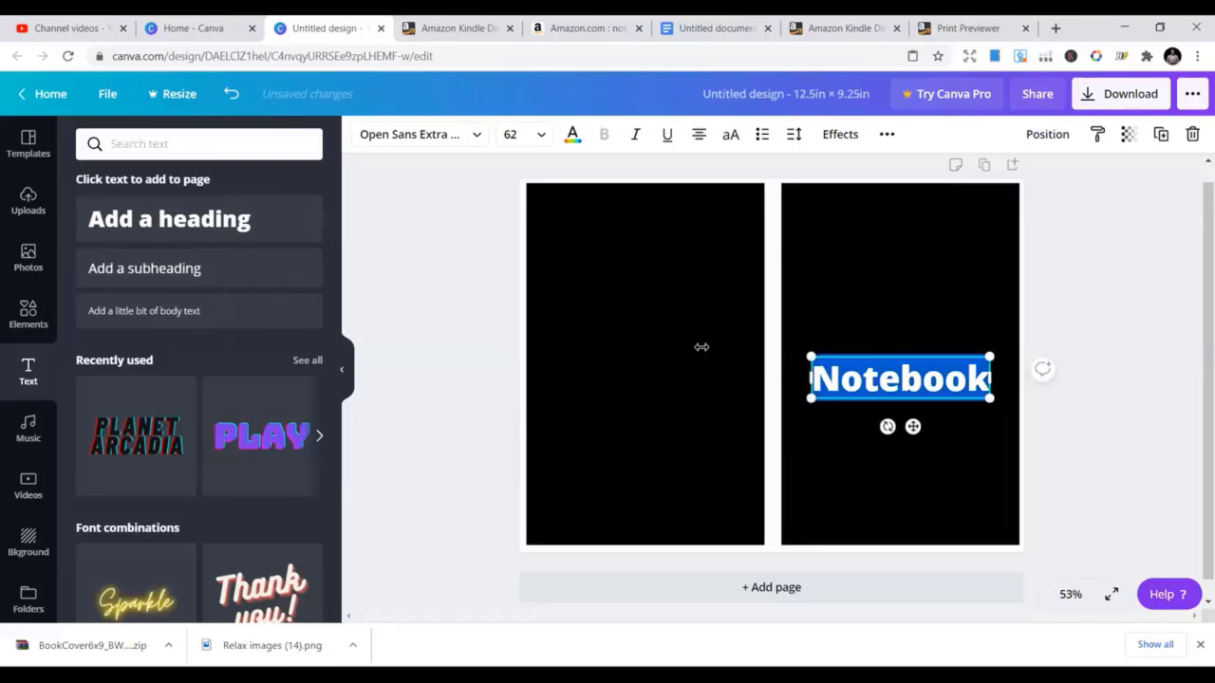
Reduce the Notebook title to size 56 and make it all capitals, 'NOTEBOOK'
left_click(818, 319)
left_click(873, 385)
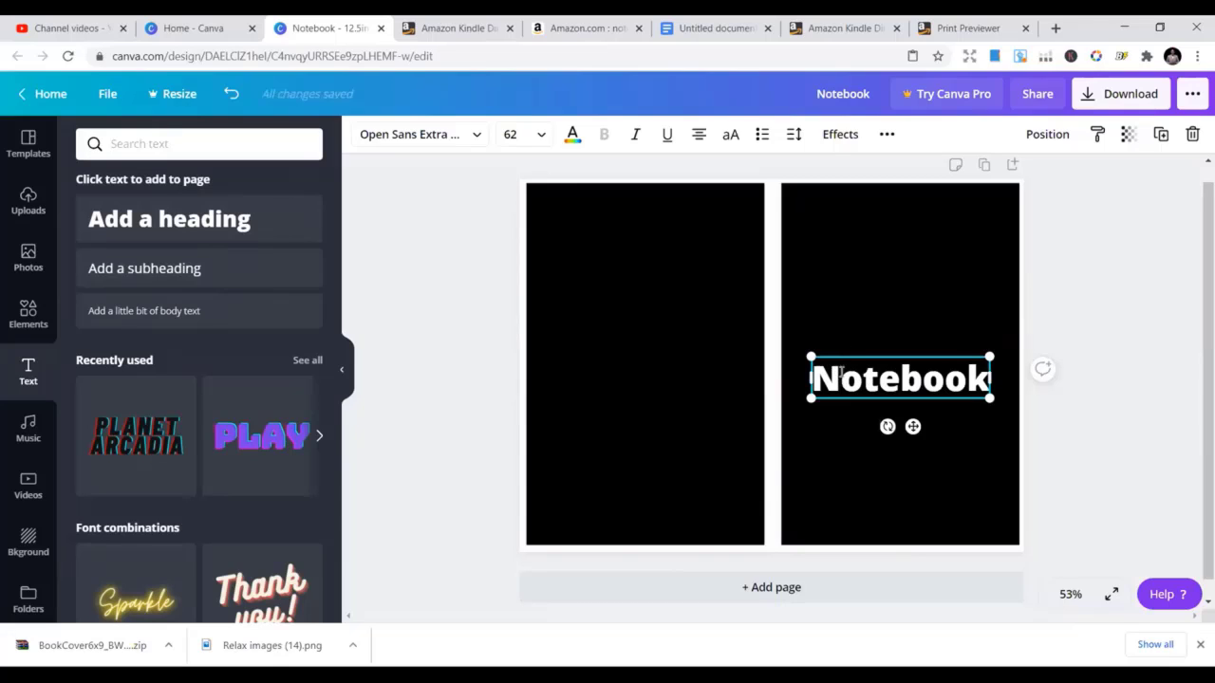
left_click(841, 372)
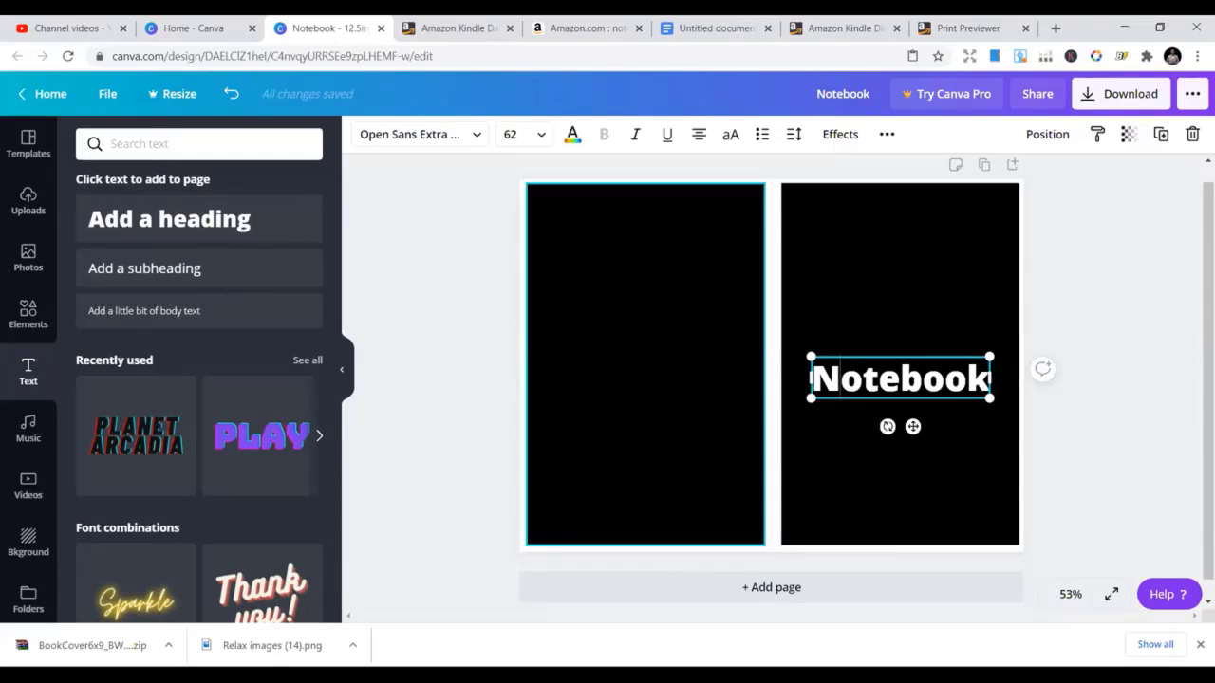
left_click(478, 137)
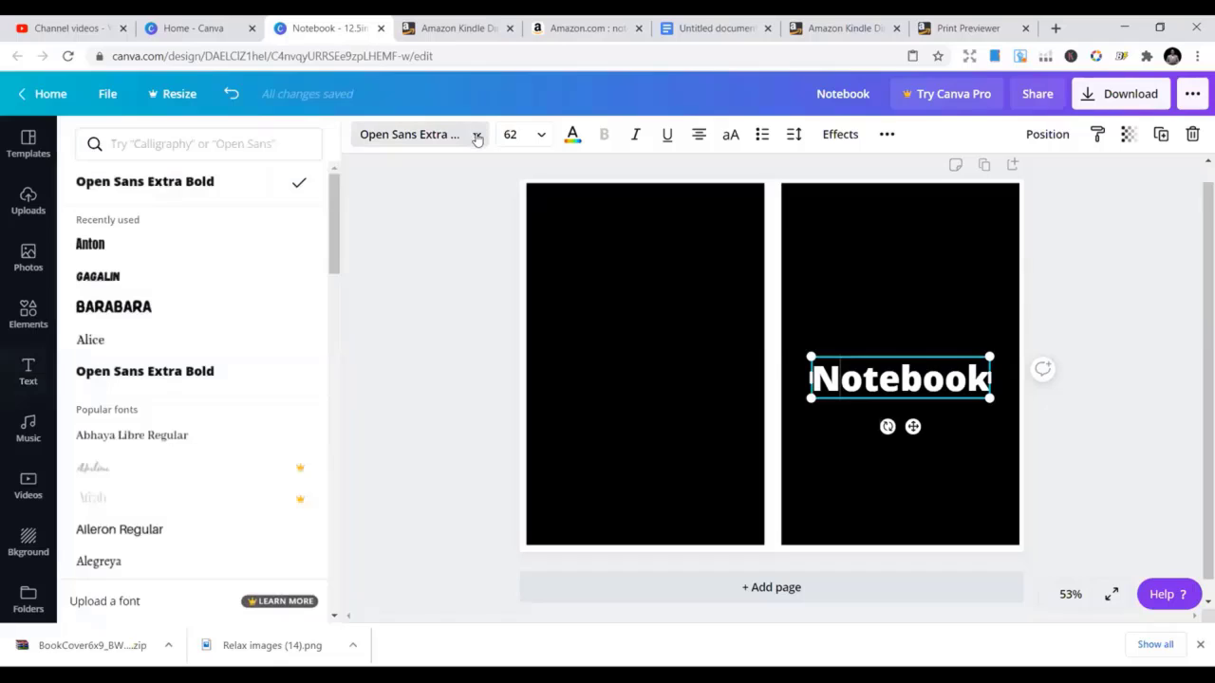
left_click(542, 136)
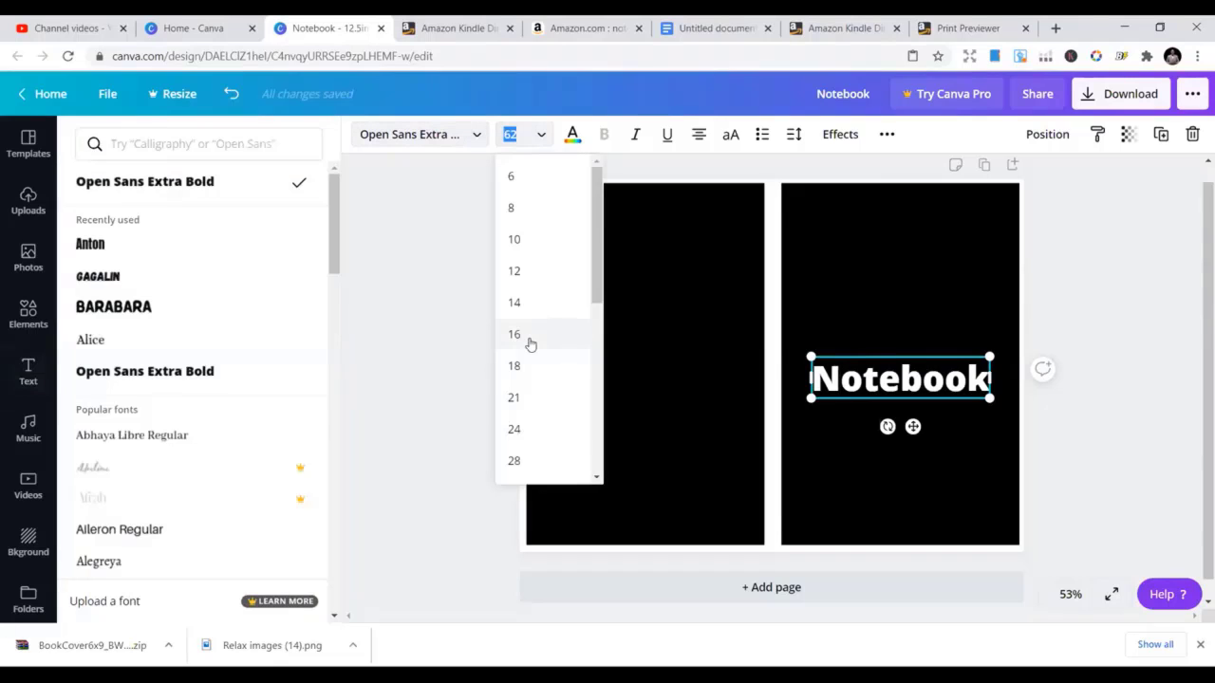
scroll(543, 382, "down", 1)
scroll(543, 381, "down", 2)
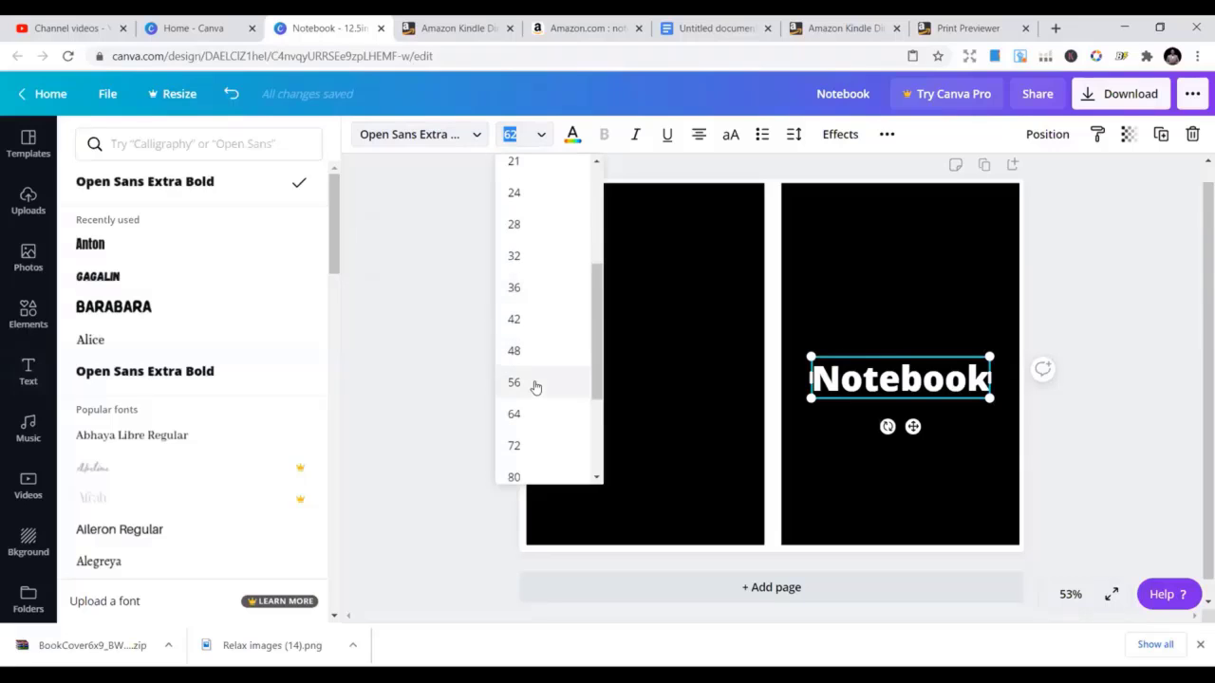
left_click(532, 385)
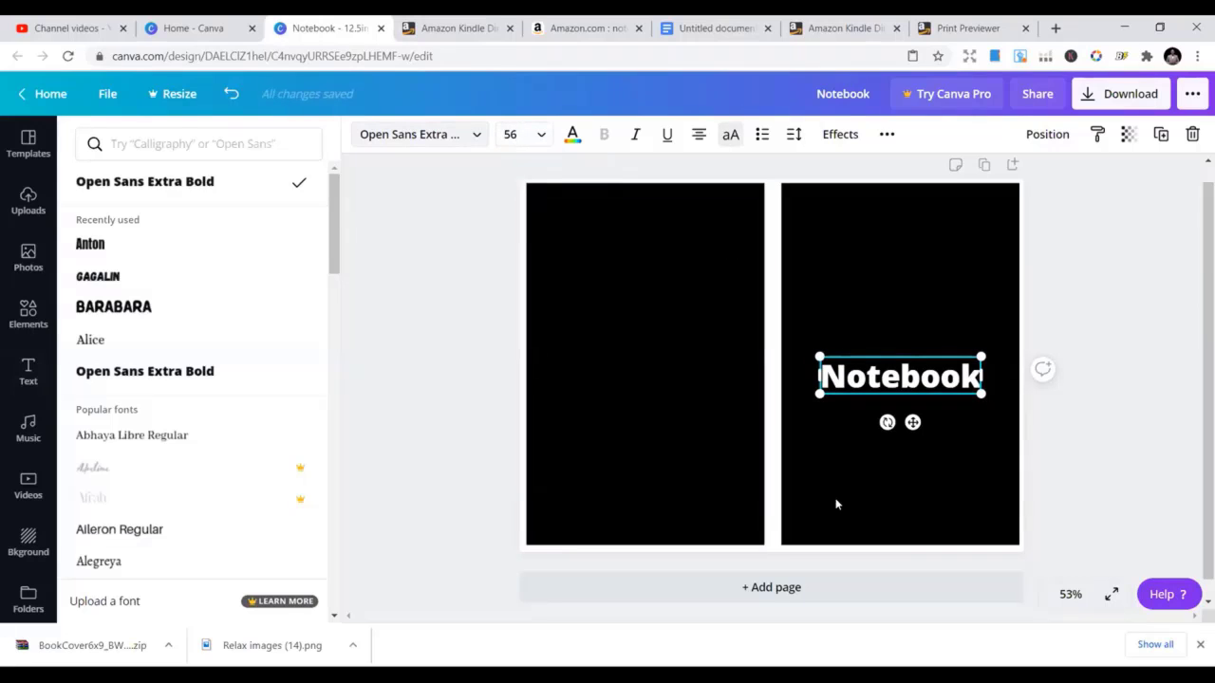
left_click(732, 137)
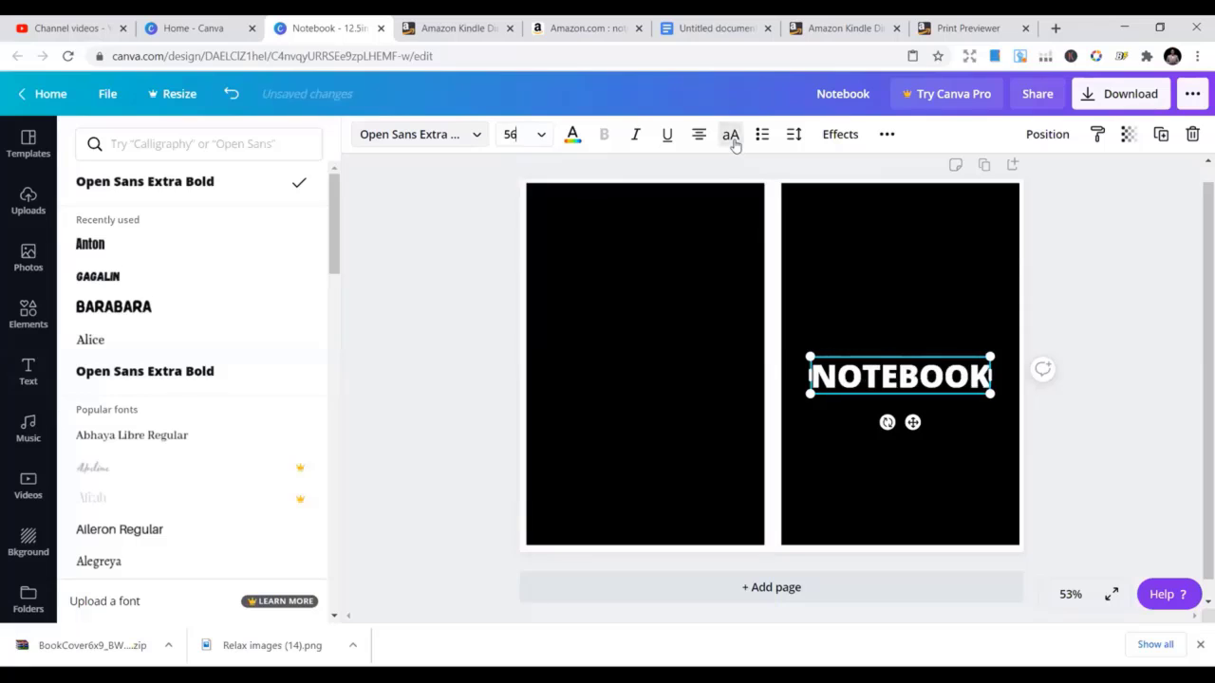
left_click(415, 138)
scroll(209, 314, "down", 1)
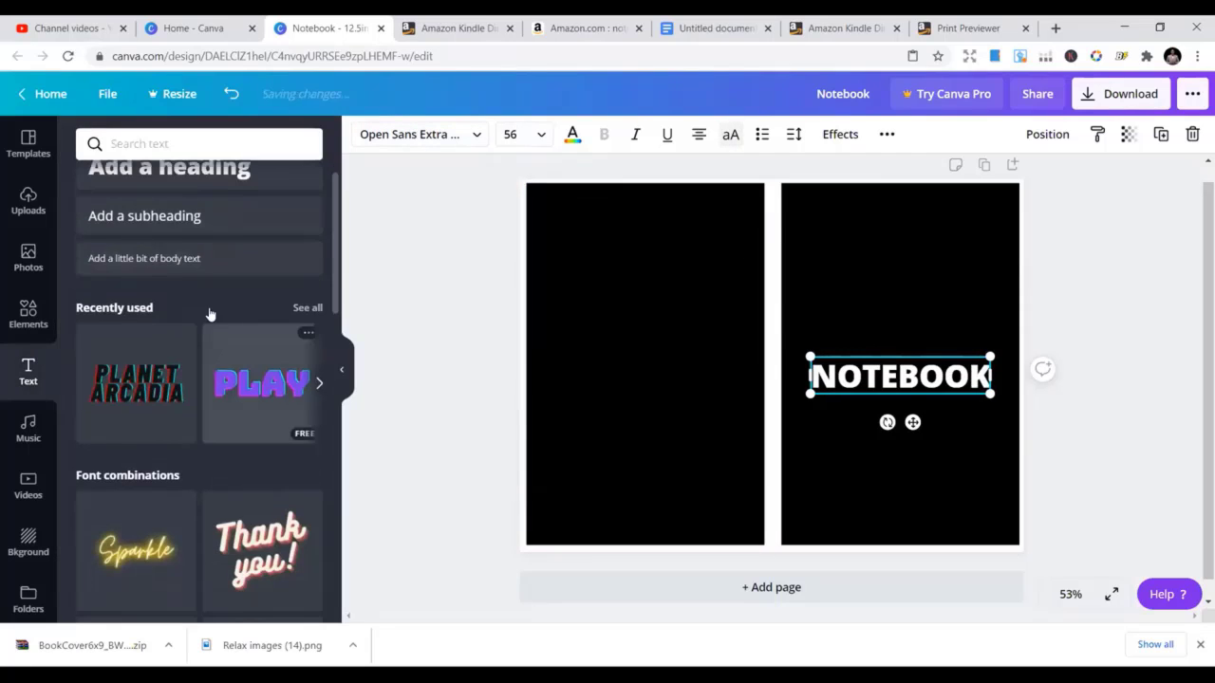
scroll(214, 299, "up", 1)
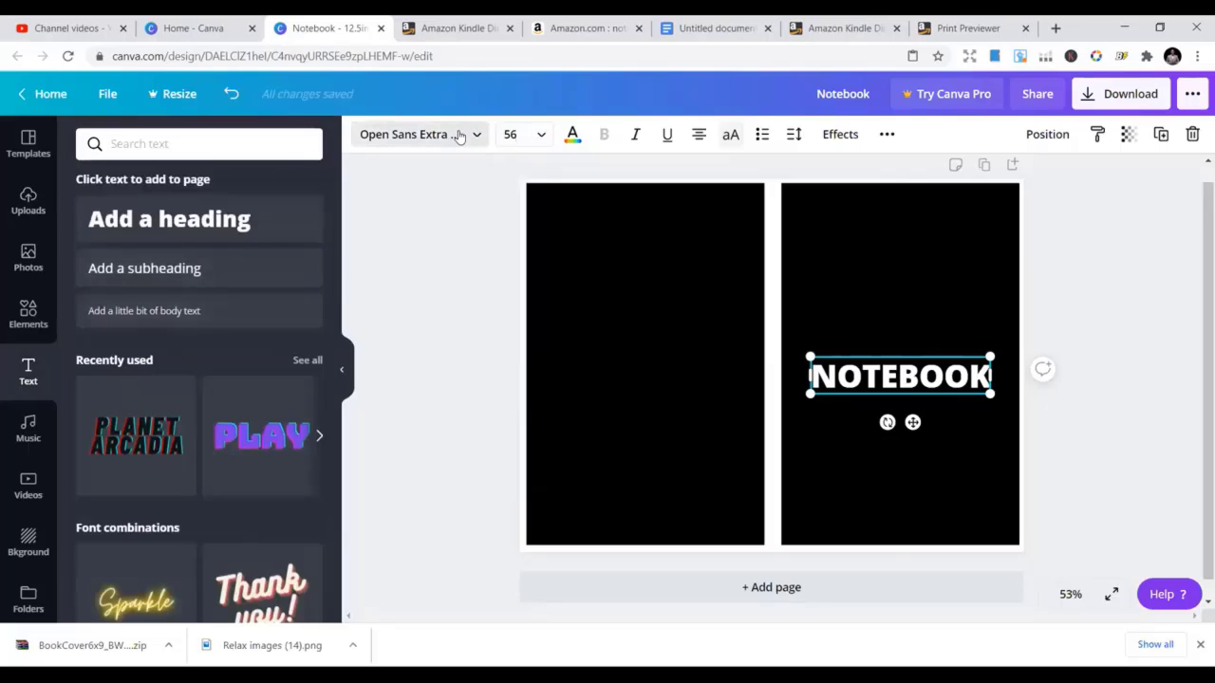
Try Anton, Gagalin and Barbara on the title, then settle on Alegreya
left_click(418, 134)
left_click(144, 254)
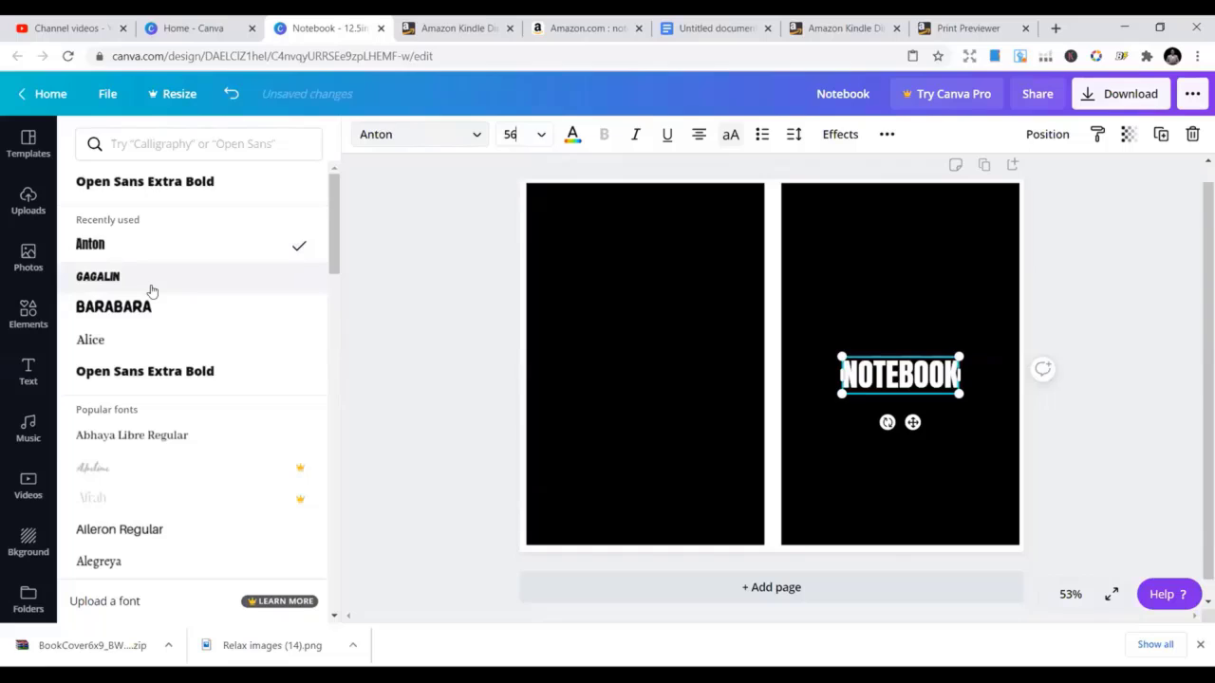
left_click(152, 290)
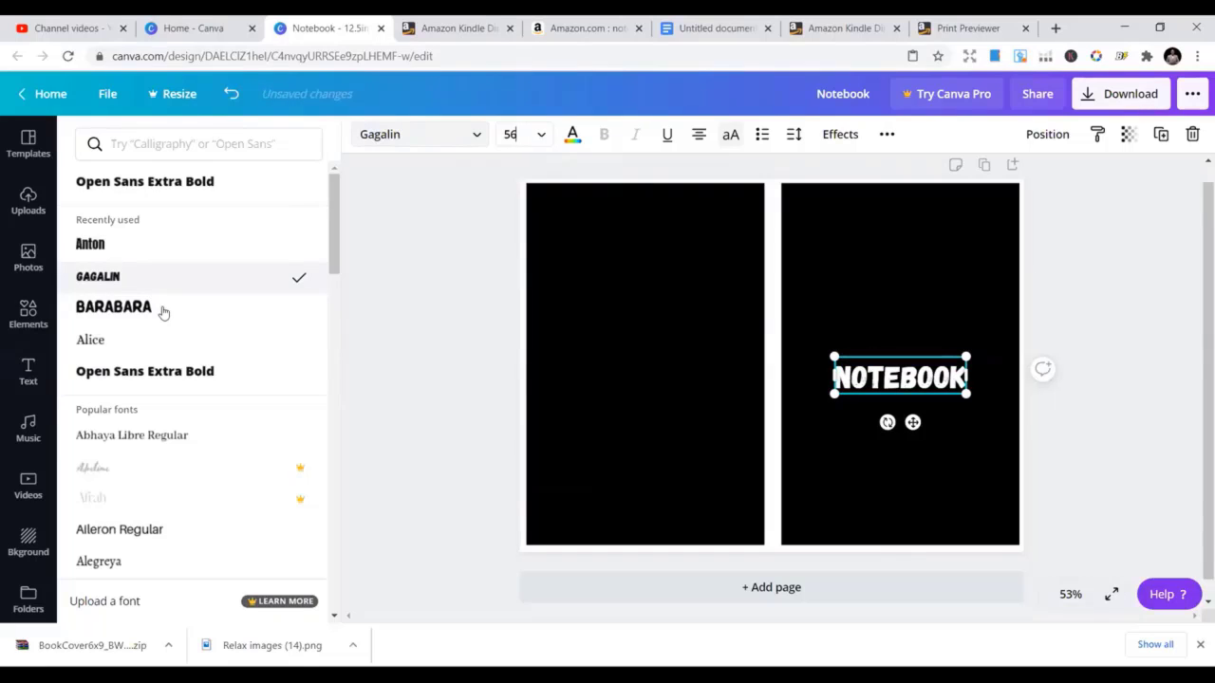
left_click(163, 313)
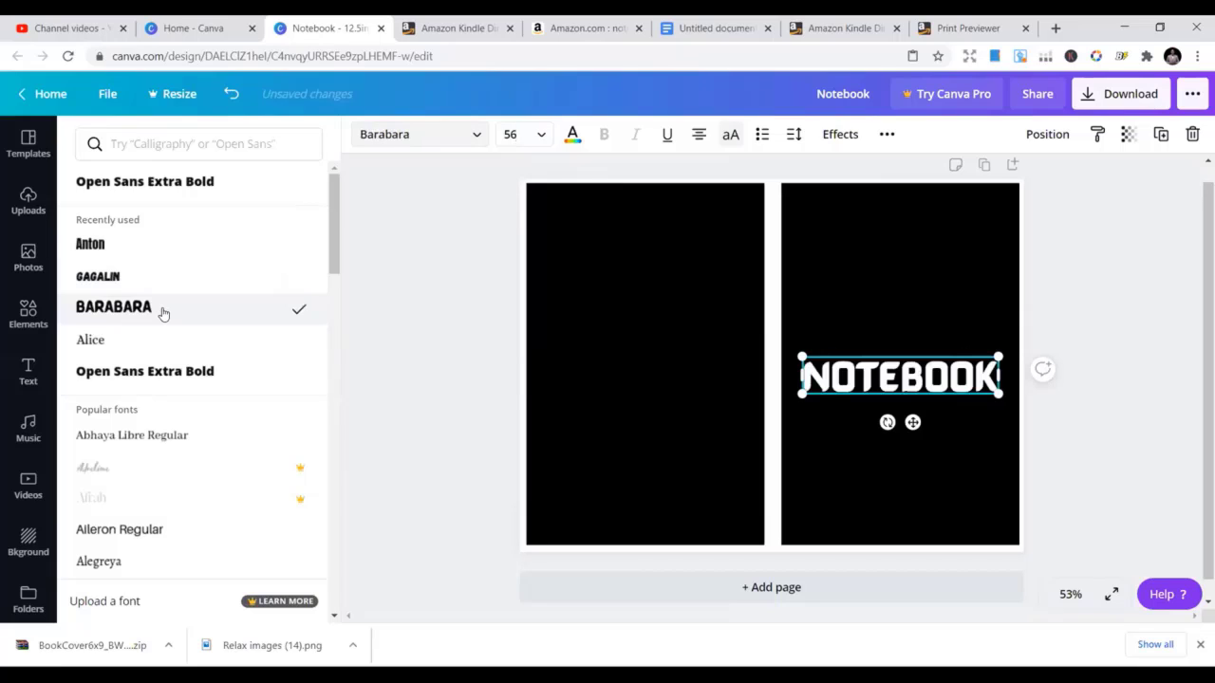
left_click(180, 371)
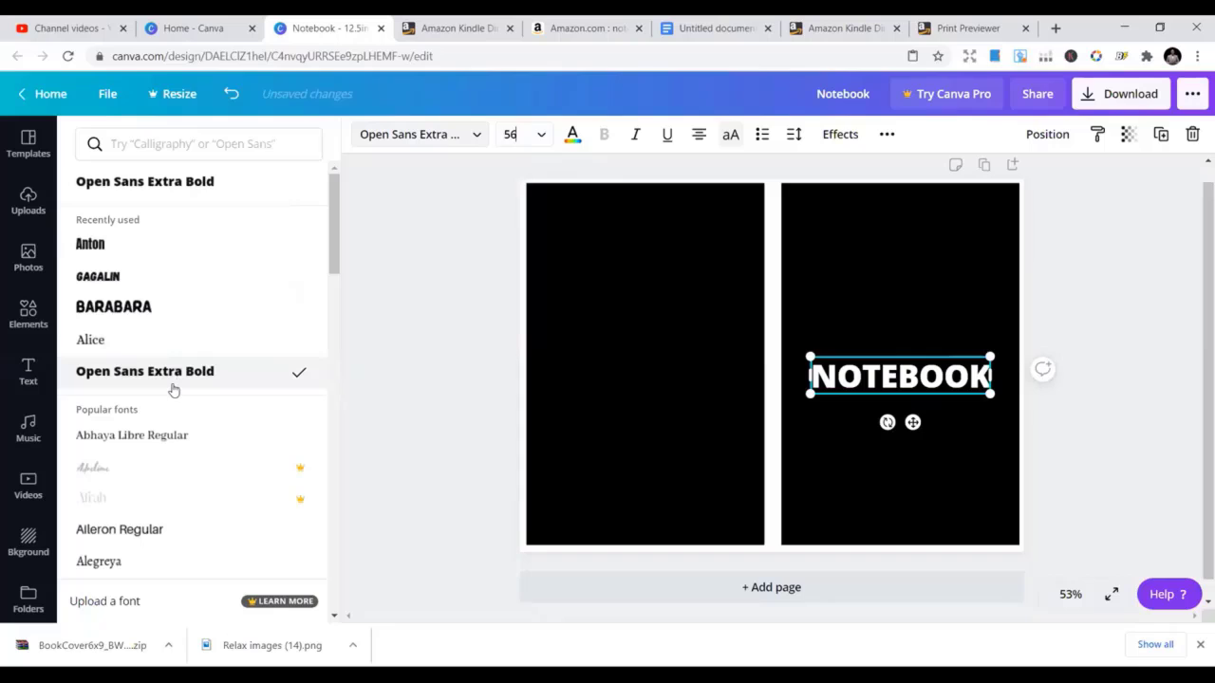
scroll(168, 418, "down", 1)
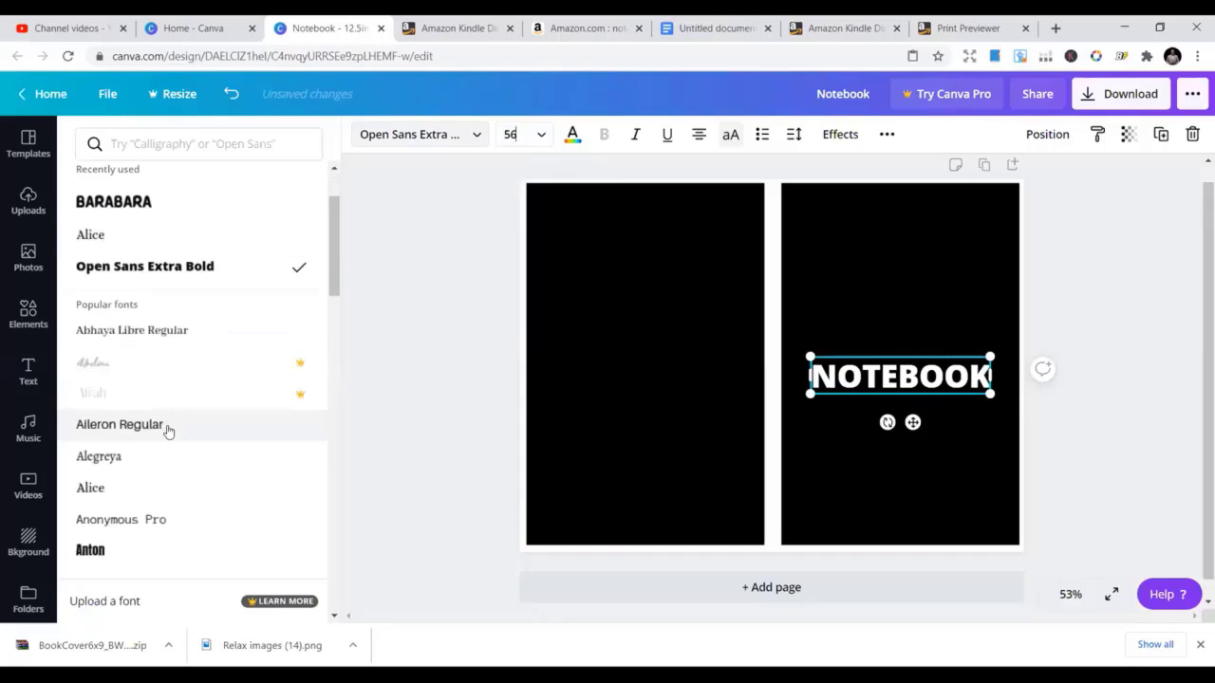
left_click(126, 551)
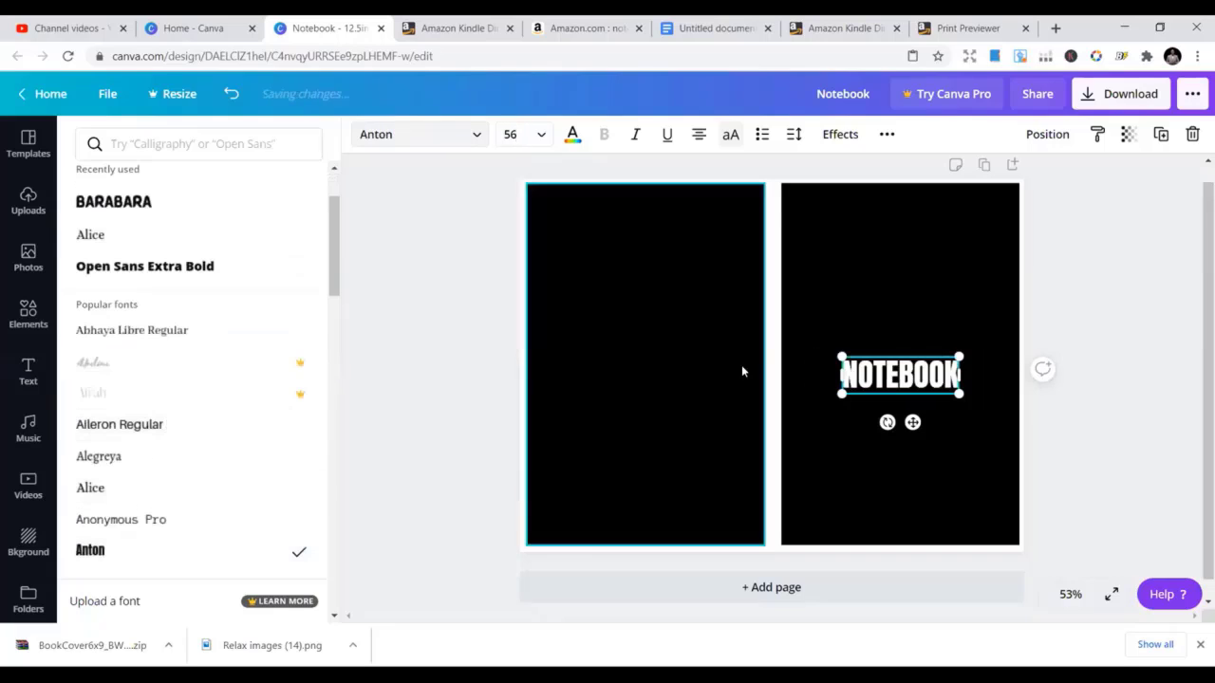
left_click(88, 458)
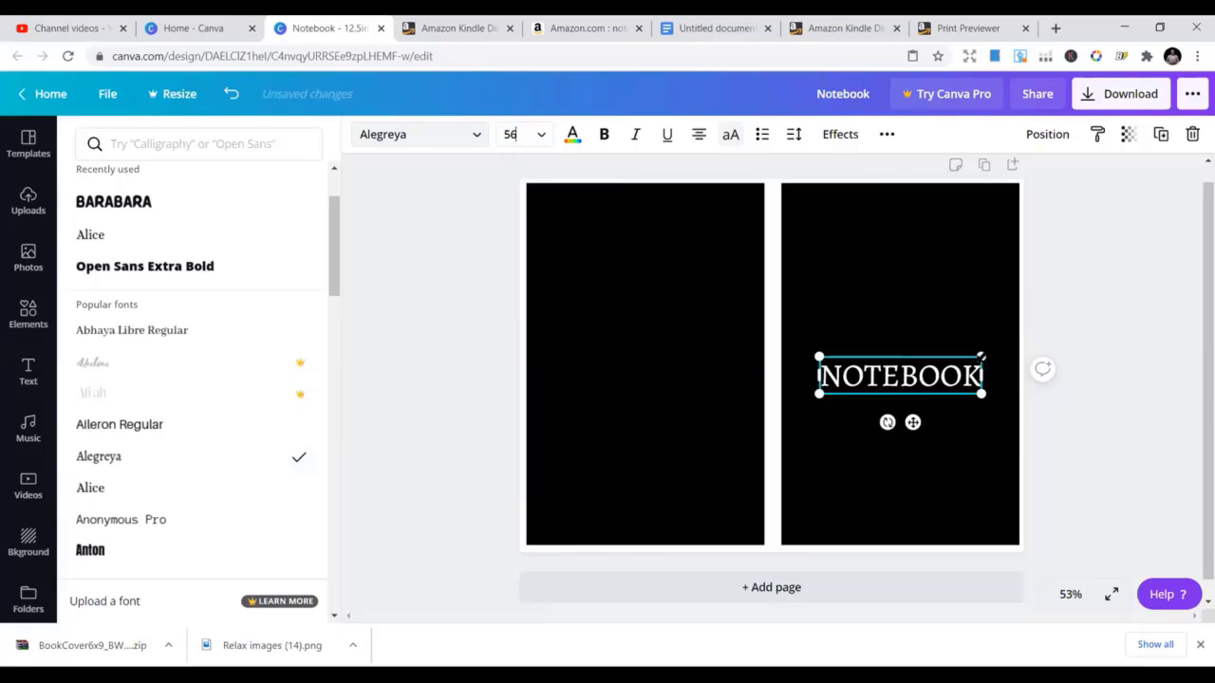
Shrink the title to 41.9, centre it on the front panel, then go to KDP
left_click_drag(981, 356, 955, 364)
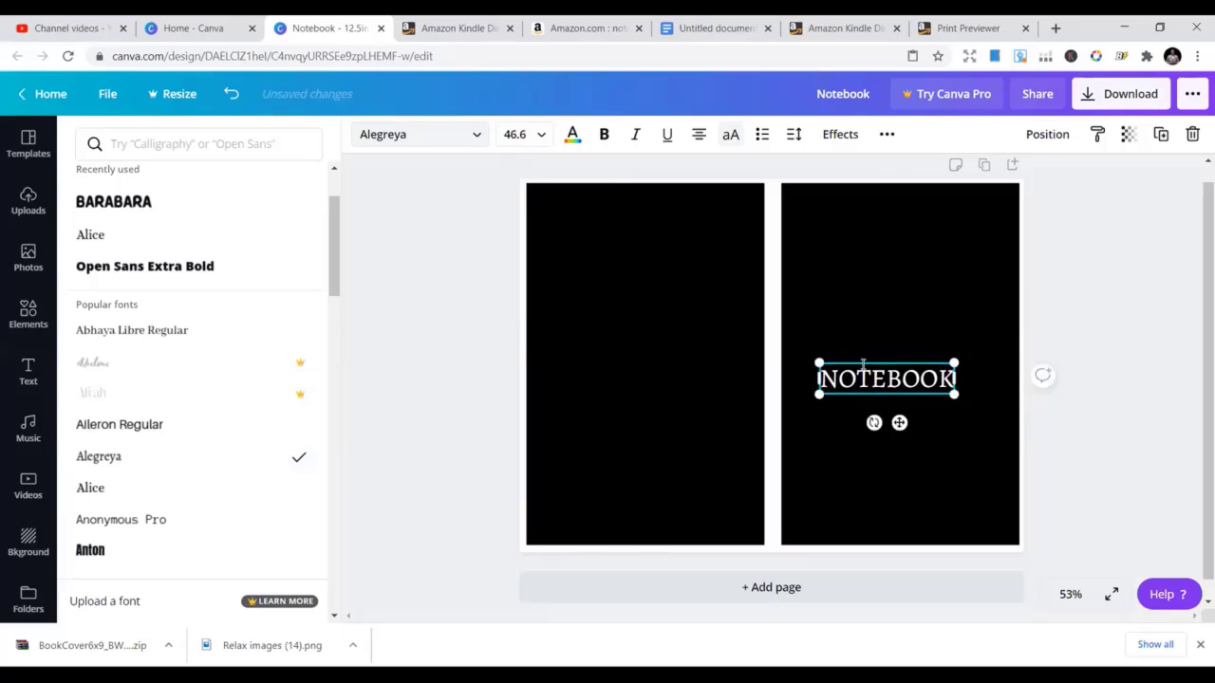
left_click_drag(869, 359, 879, 348)
left_click(832, 300)
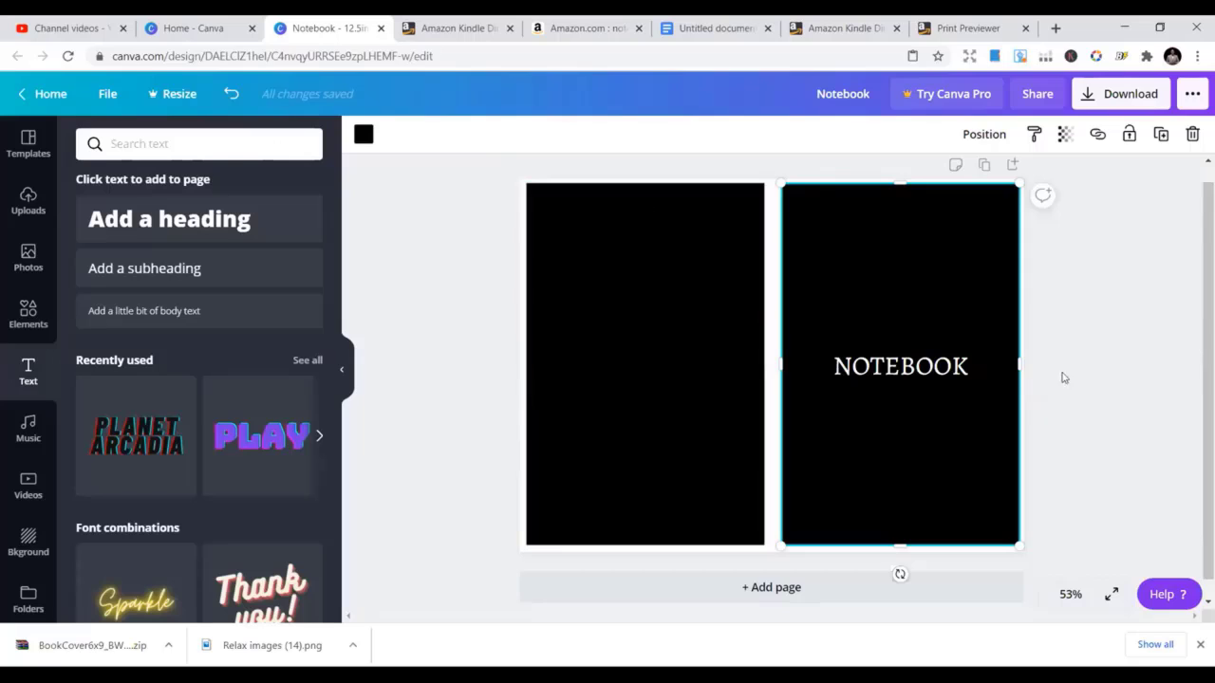
left_click(966, 372)
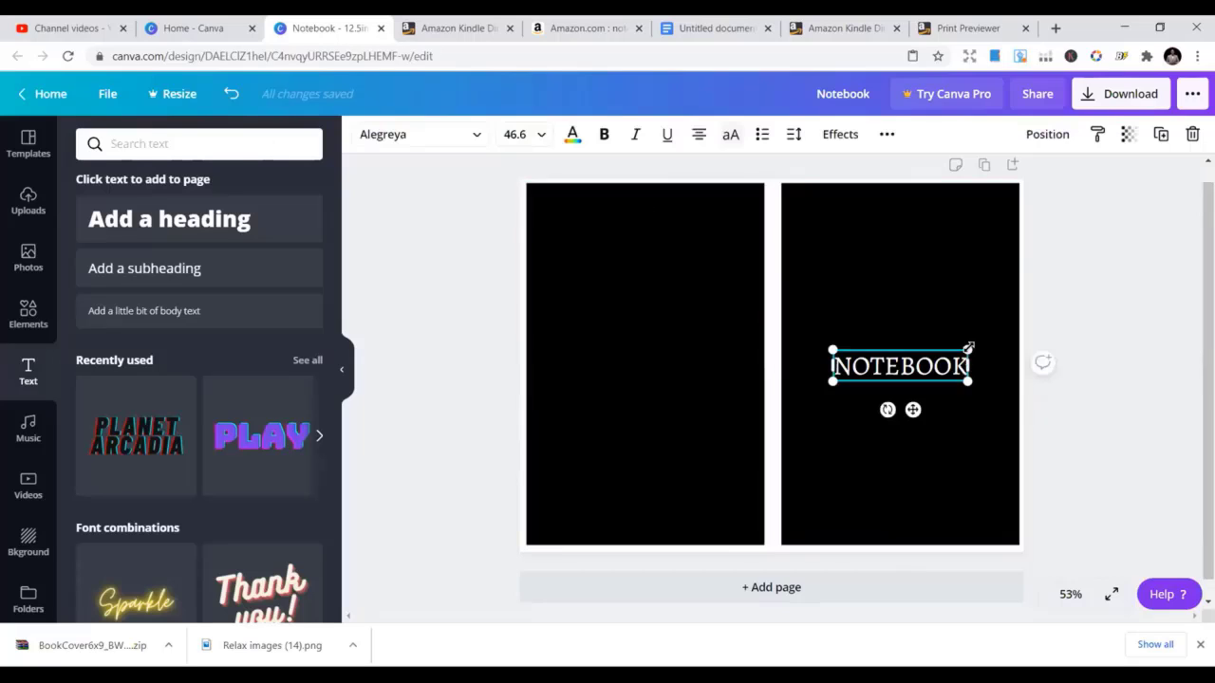
left_click_drag(958, 355, 901, 366)
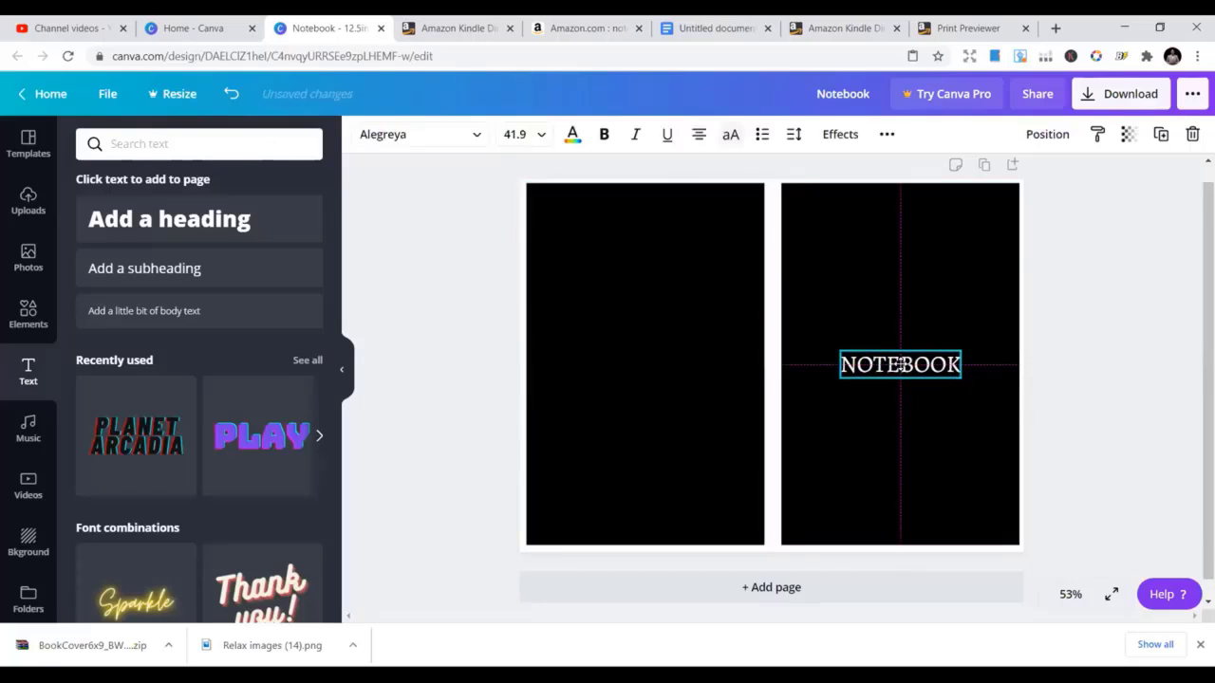
left_click(418, 25)
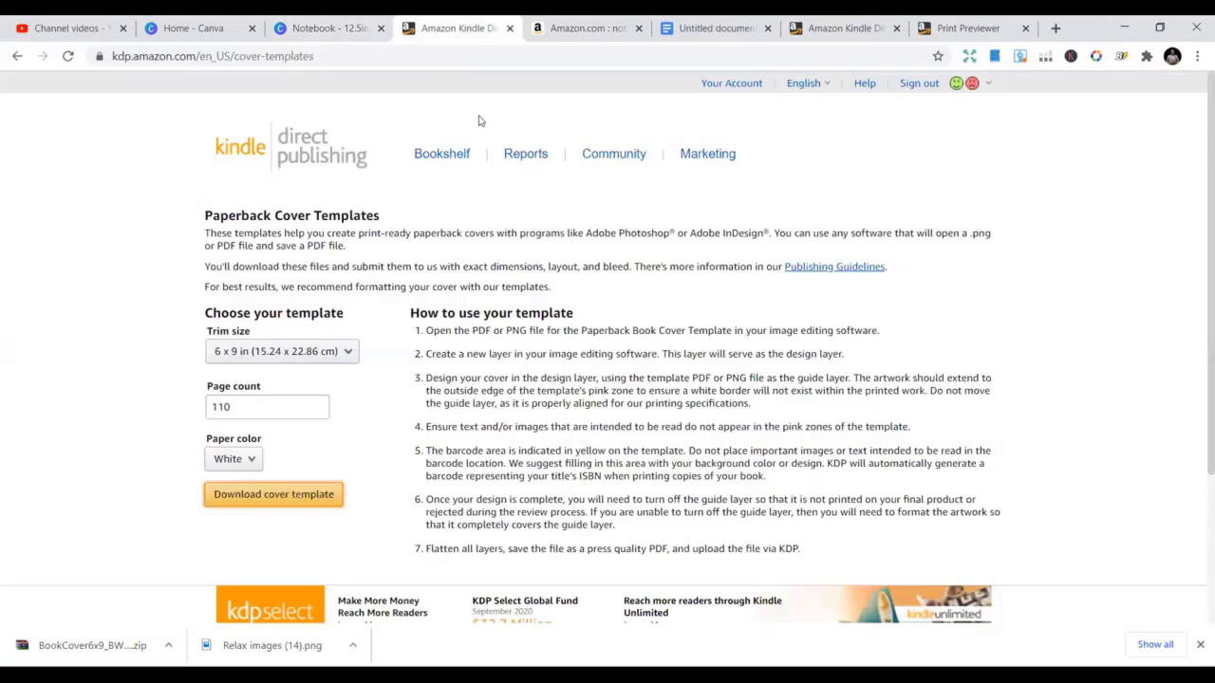
Browse Amazon's notebook results for reference, then move back through the KDP and Docs tabs
left_click(588, 28)
scroll(602, 392, "down", 2)
scroll(602, 393, "up", 1)
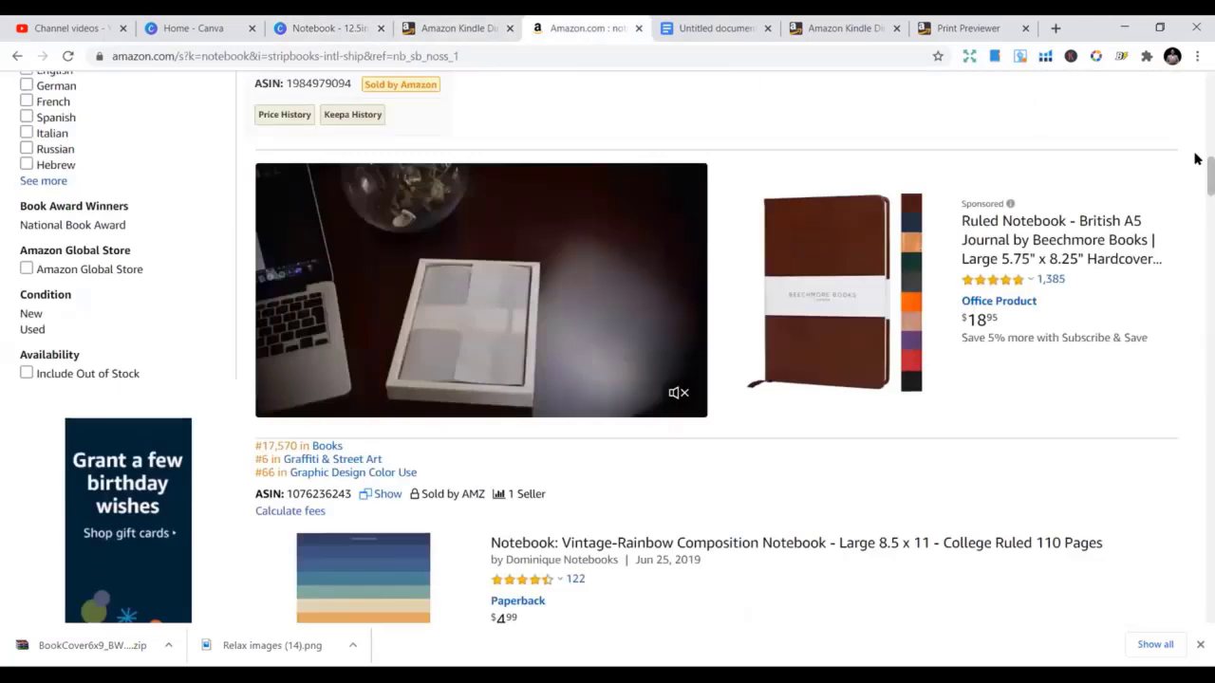
left_click_drag(1194, 179, 1196, 256)
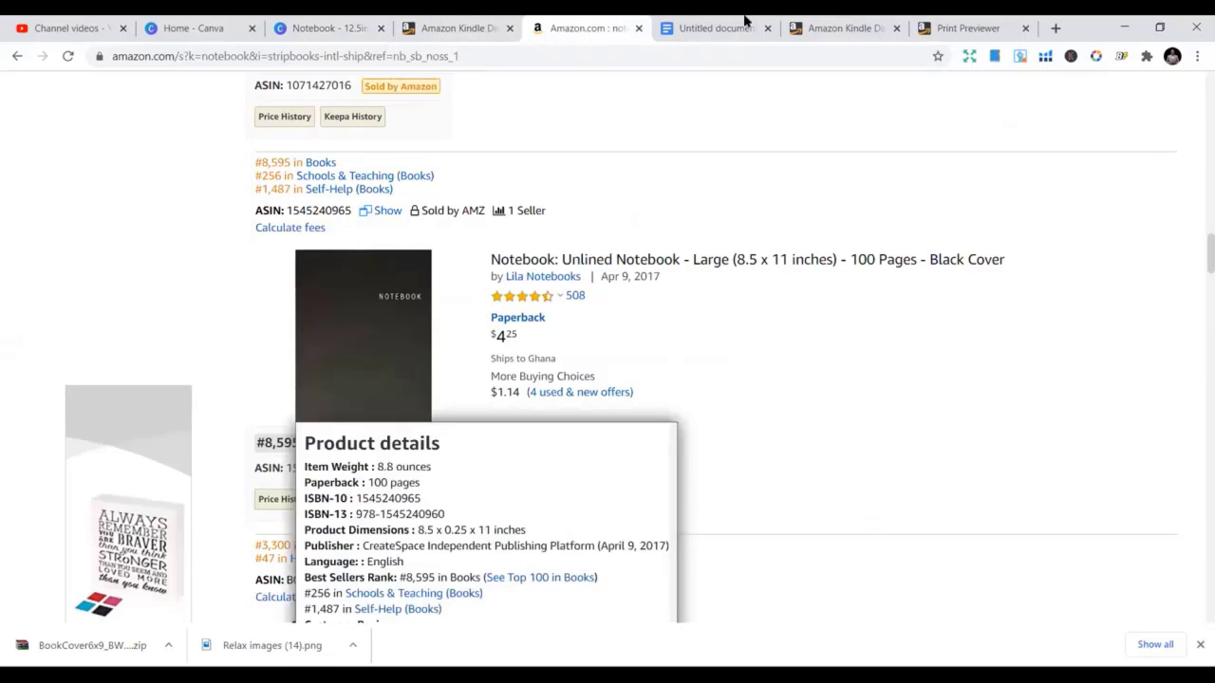
left_click(827, 27)
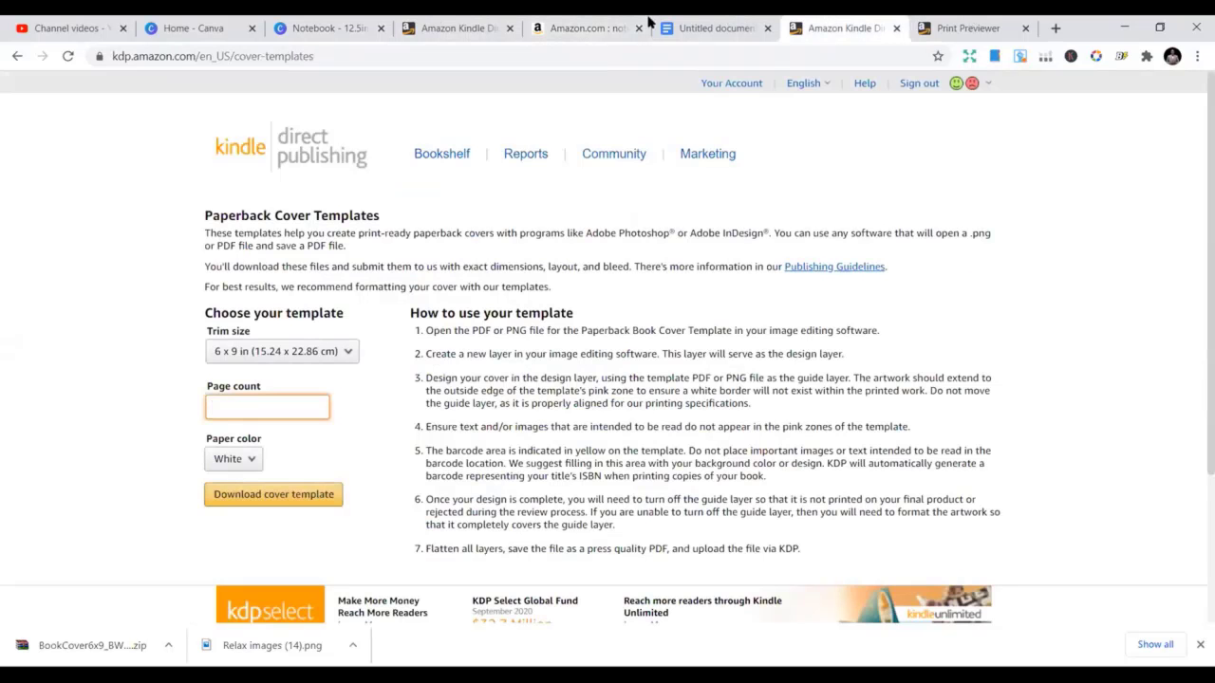
left_click(679, 21)
left_click(325, 20)
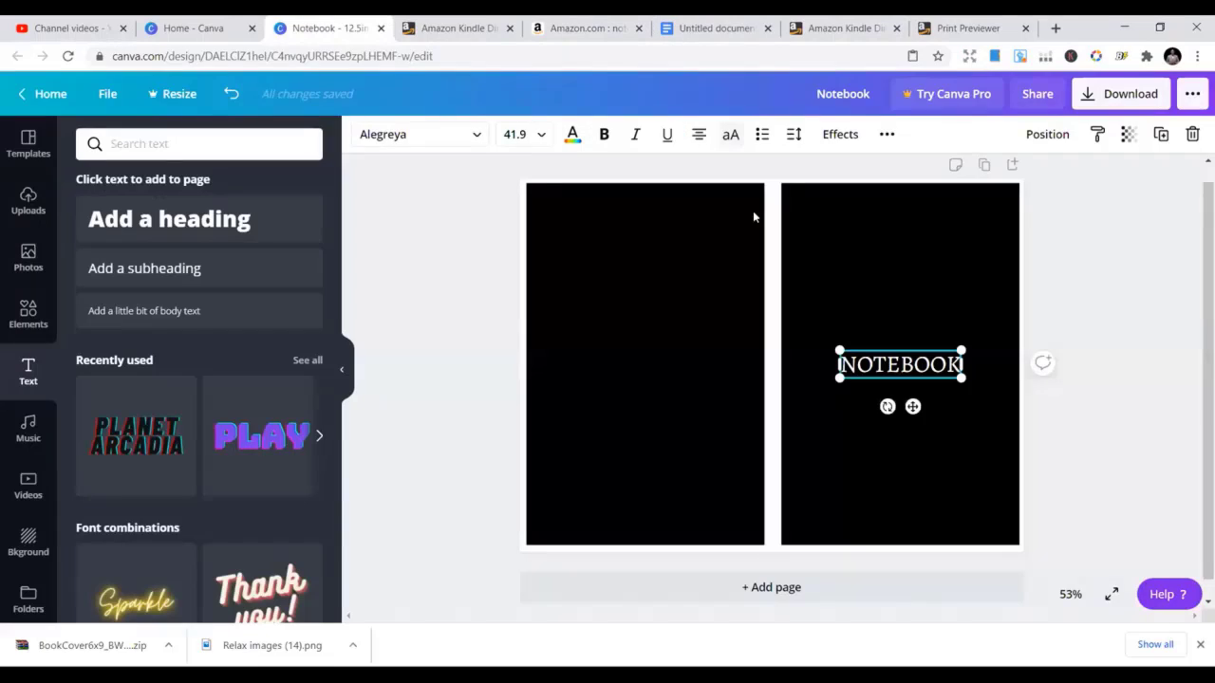
left_click(906, 300)
left_click(895, 366)
left_click_drag(910, 352, 892, 374)
left_click(854, 320)
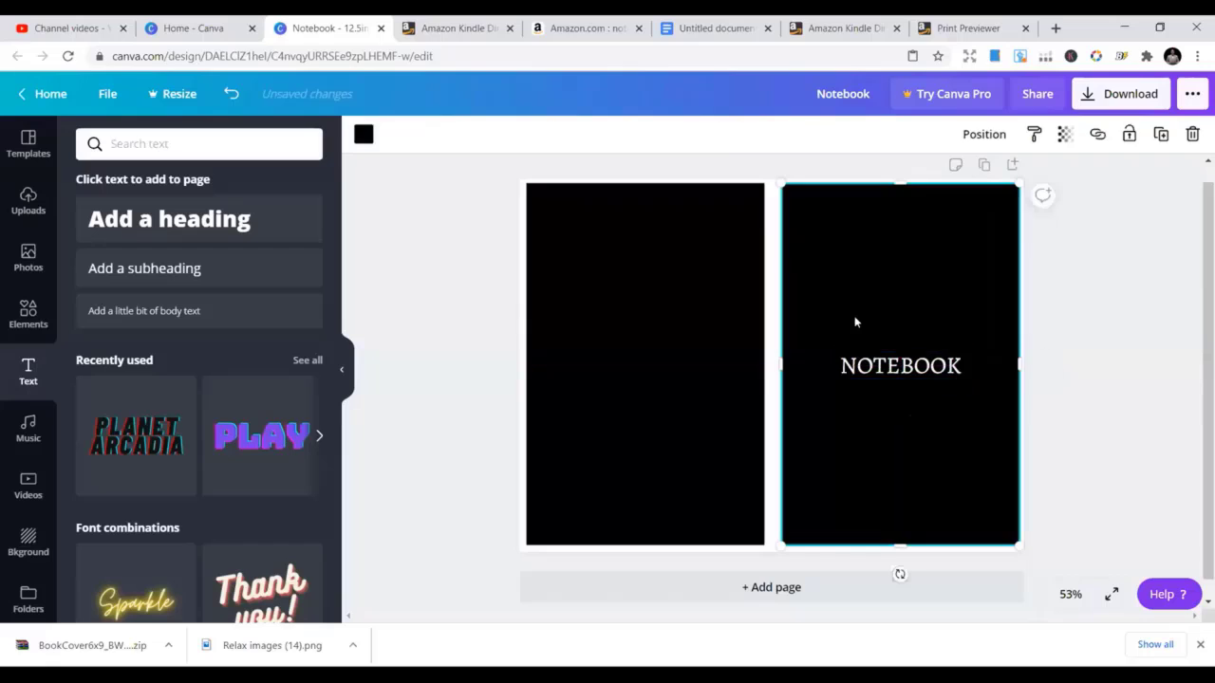
left_click(654, 211)
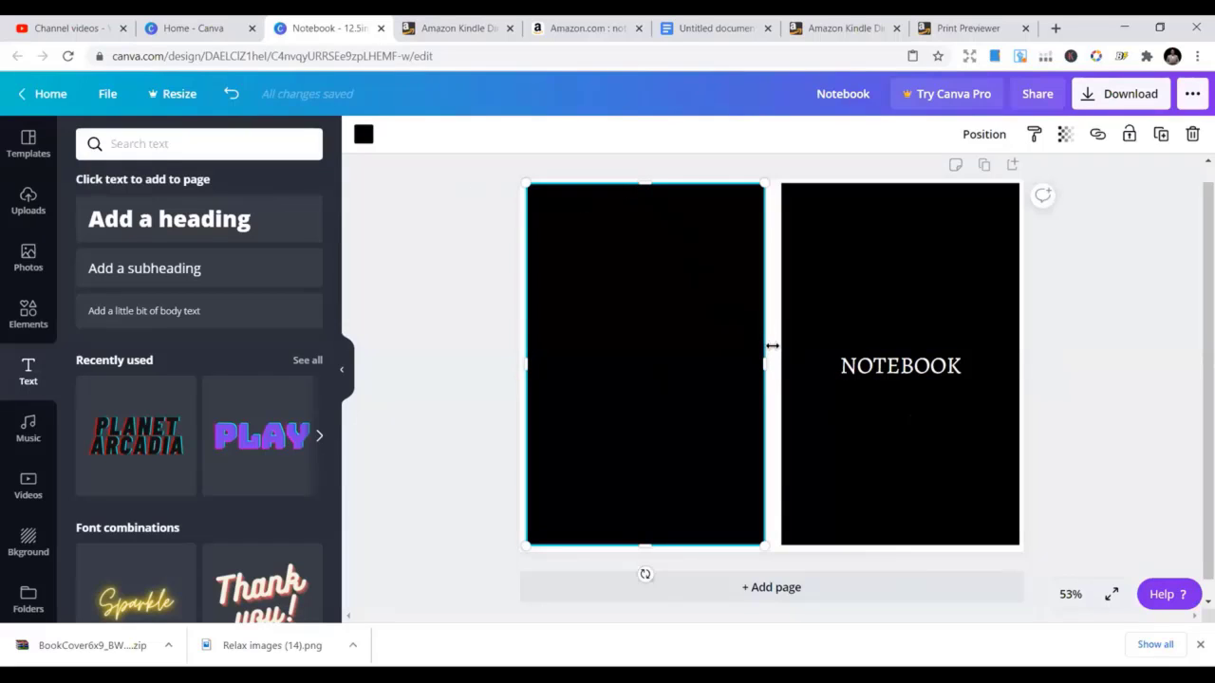
left_click(896, 368)
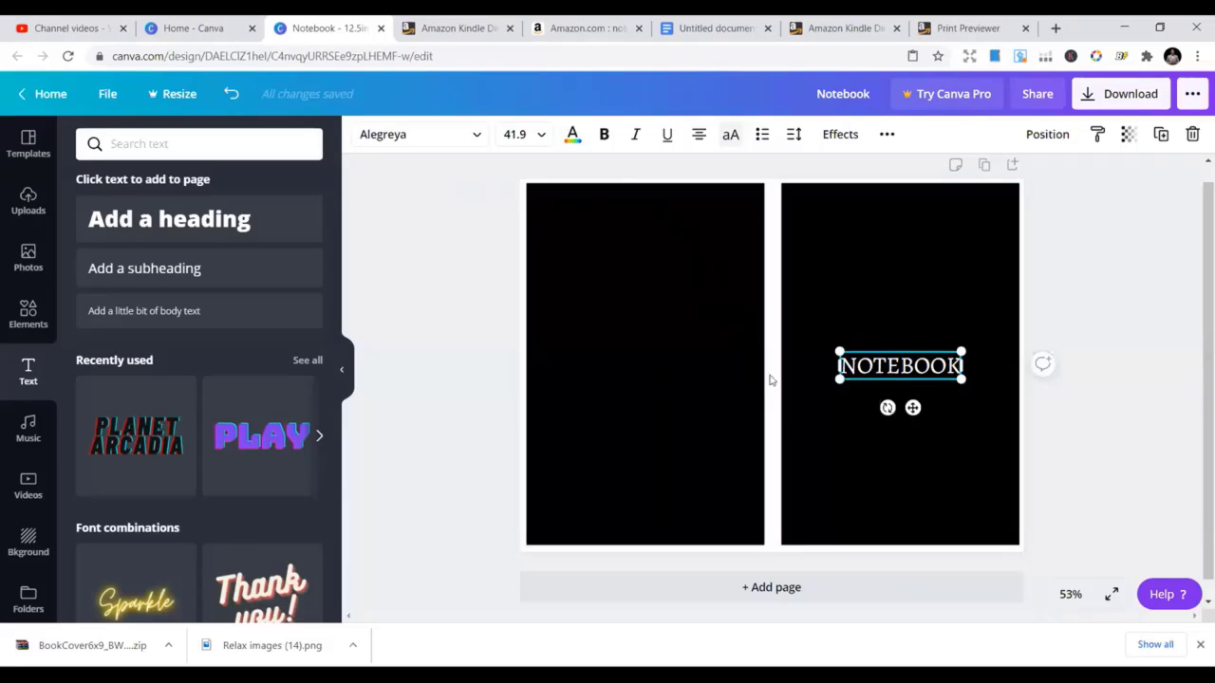
Copy and paste the NOTEBOOK title, placing the duplicate below the original
right_click(866, 372)
left_click(909, 349)
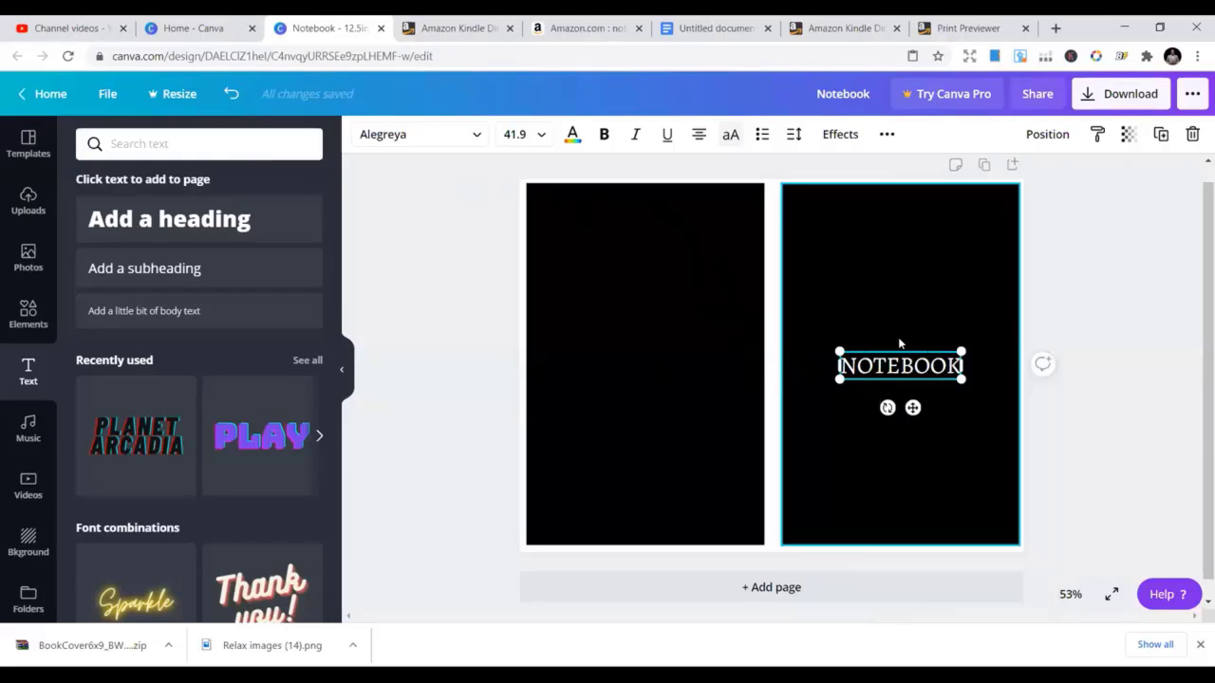
left_click(899, 343)
right_click(869, 325)
left_click(917, 380)
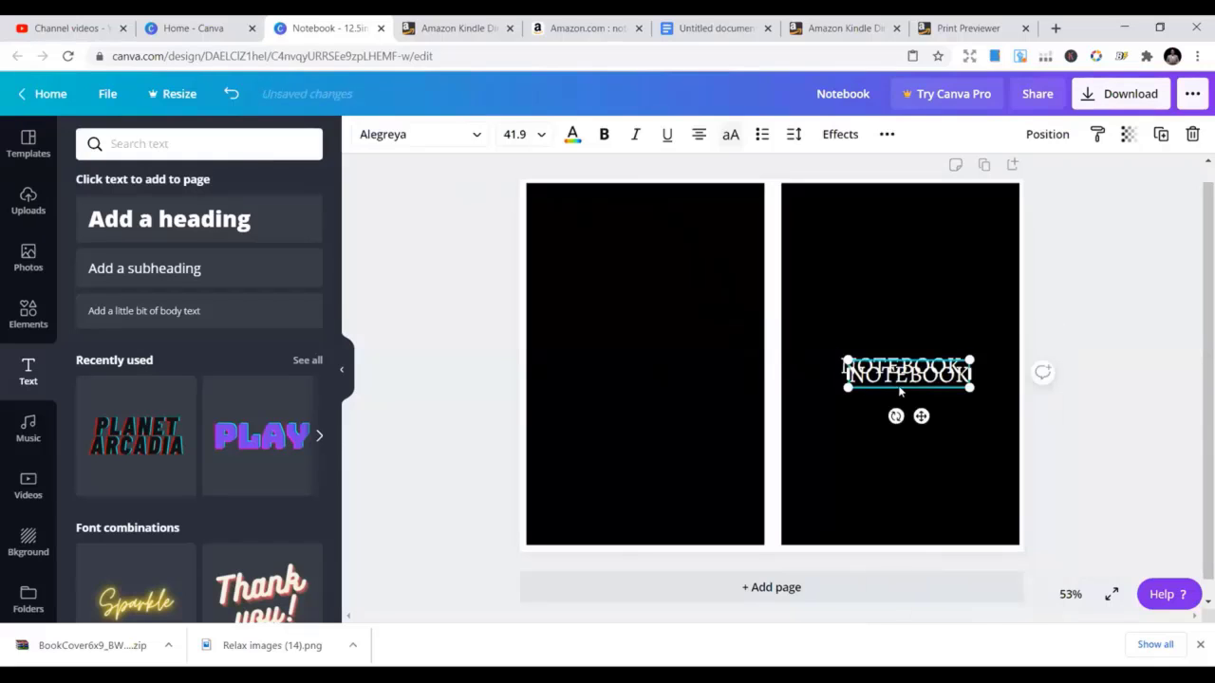
left_click_drag(900, 391, 800, 442)
Zoom to 100% and rotate the duplicate title vertically onto the spine
left_click(1070, 595)
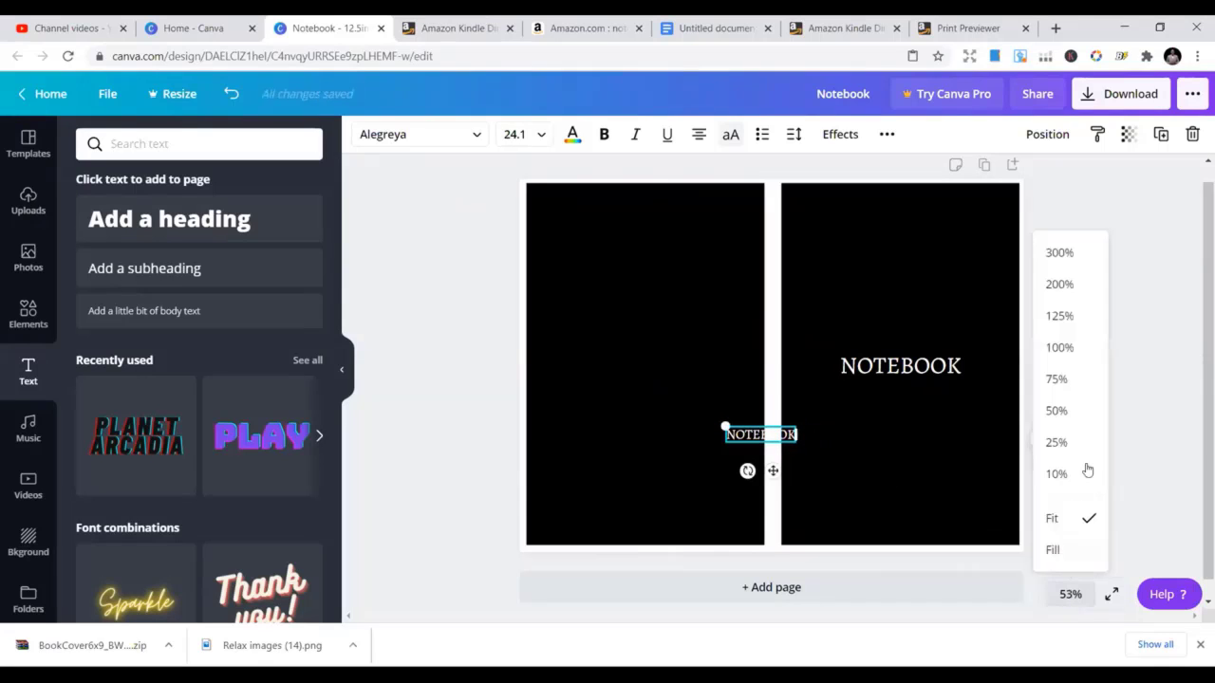
left_click(1066, 347)
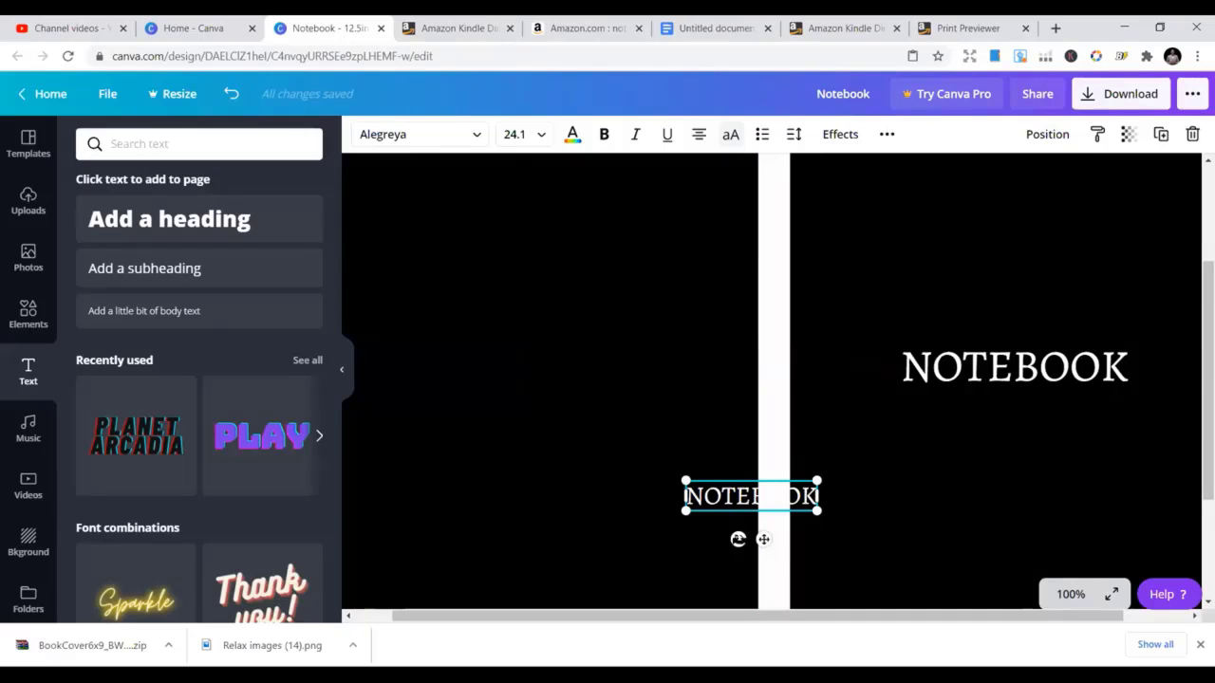
left_click_drag(737, 539, 771, 452)
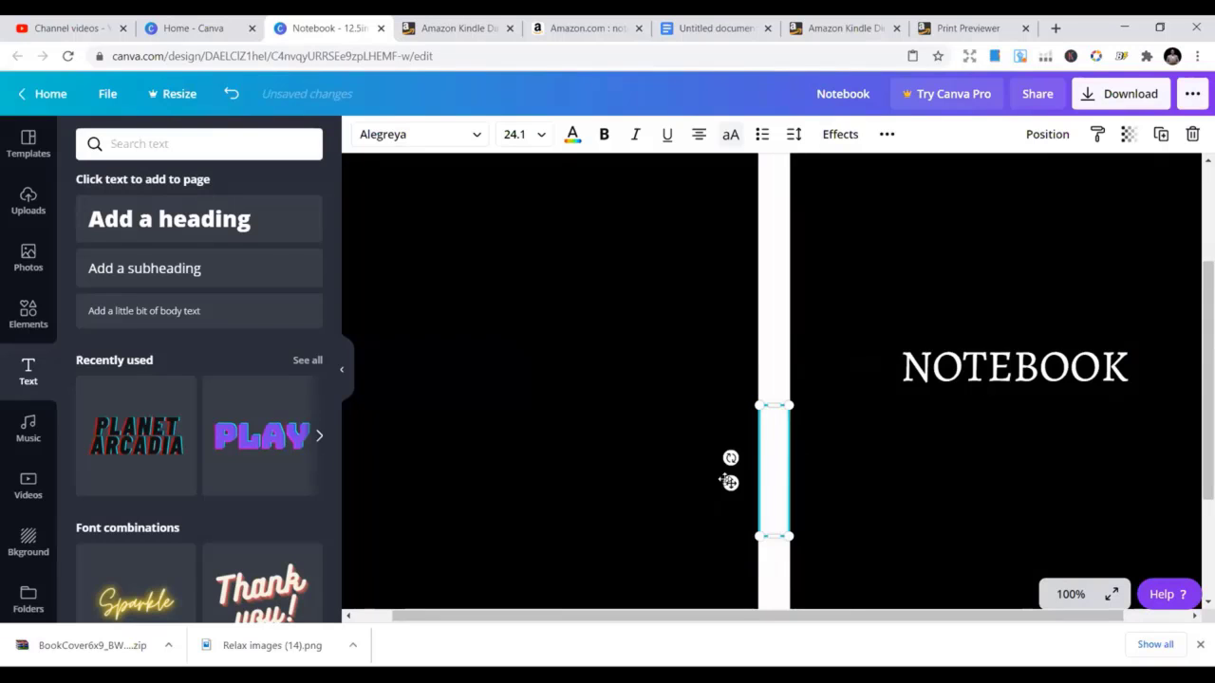
Colour the spine title red and move it further down the spine
left_click(573, 134)
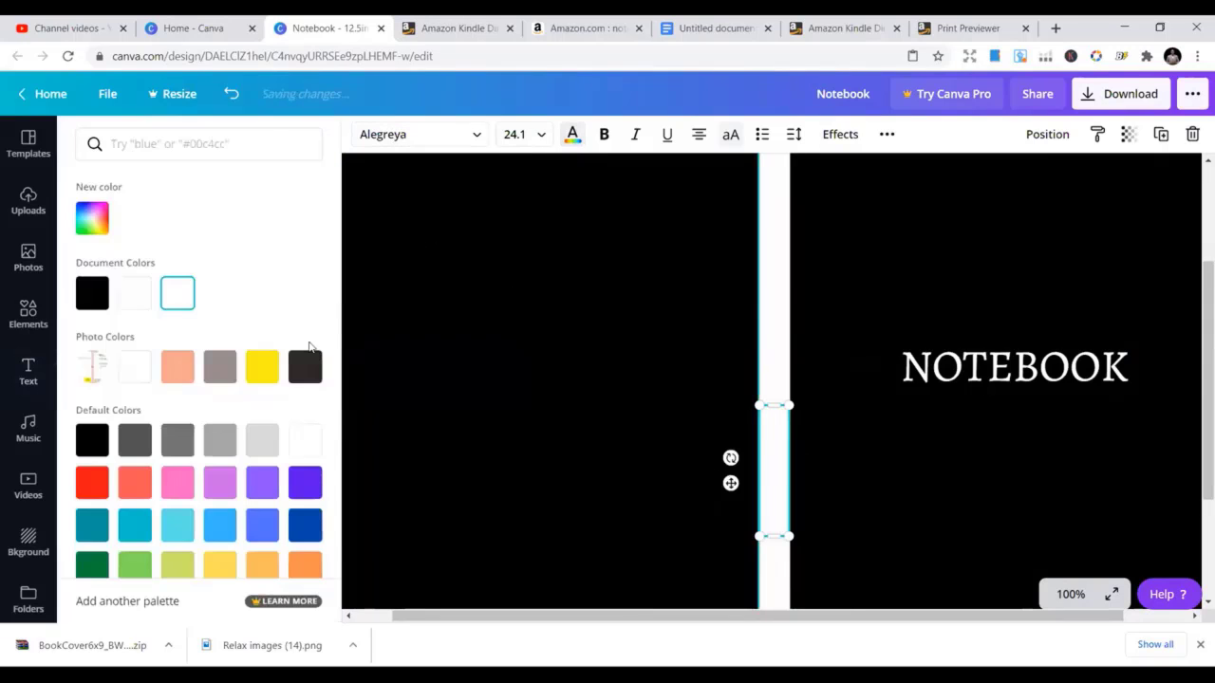
left_click(92, 482)
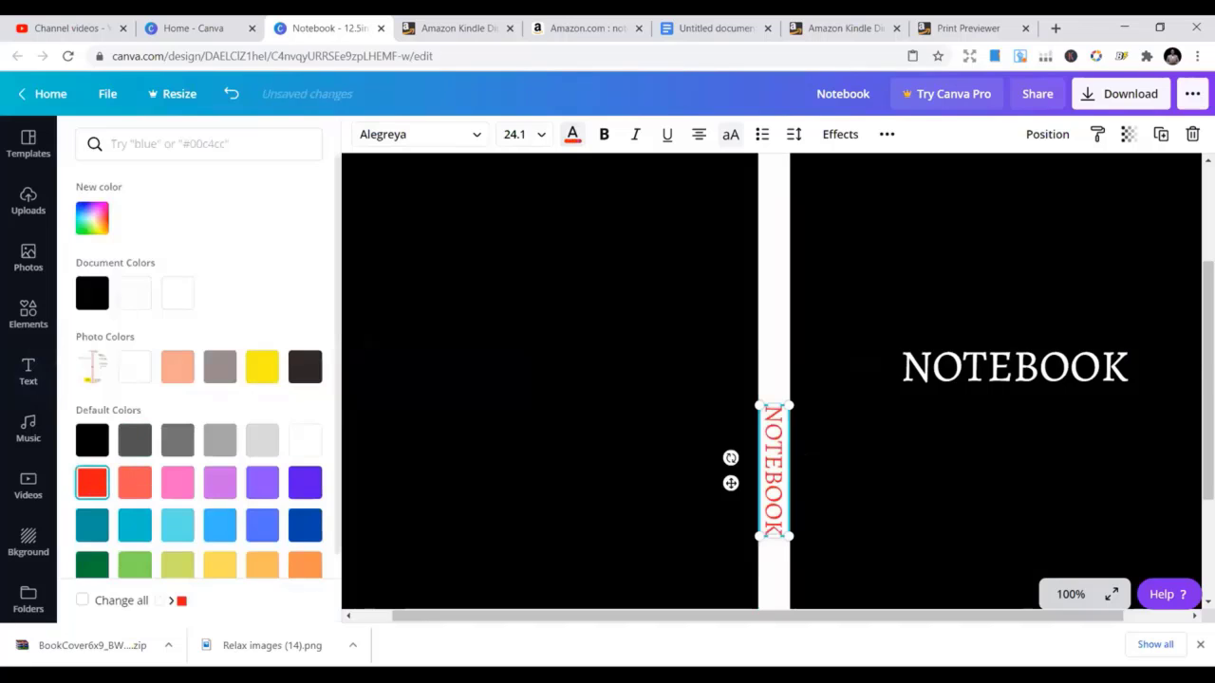
left_click(605, 403)
scroll(990, 452, "down", 3)
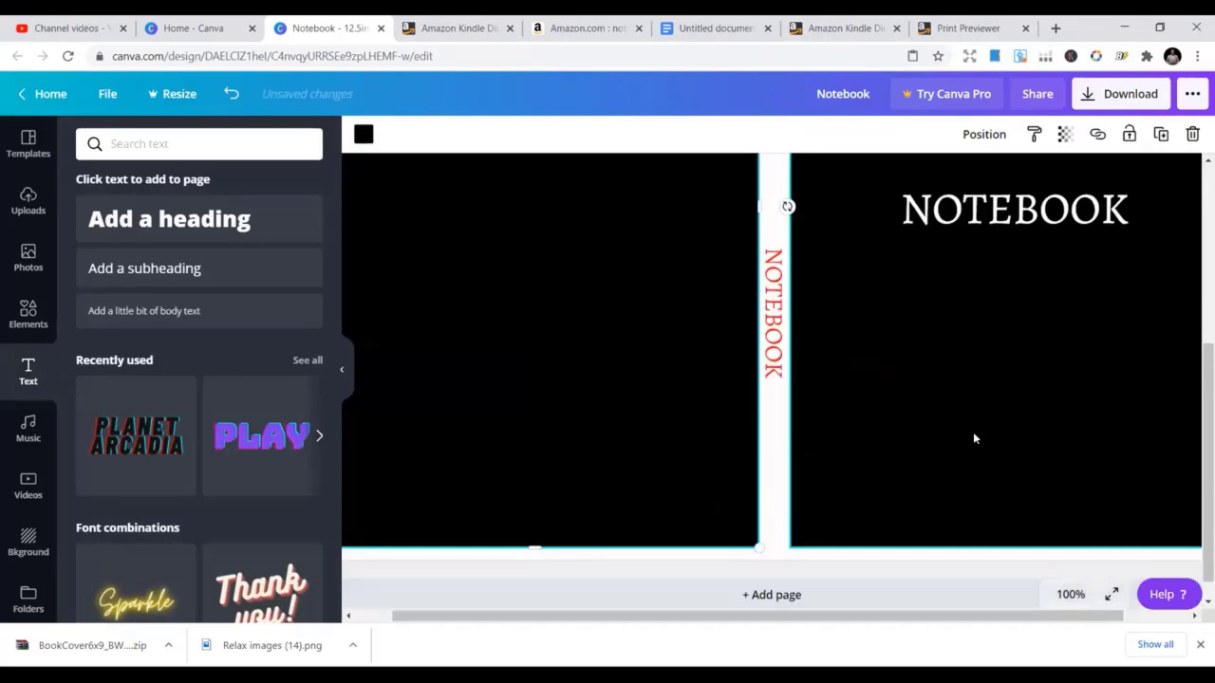
left_click(771, 321)
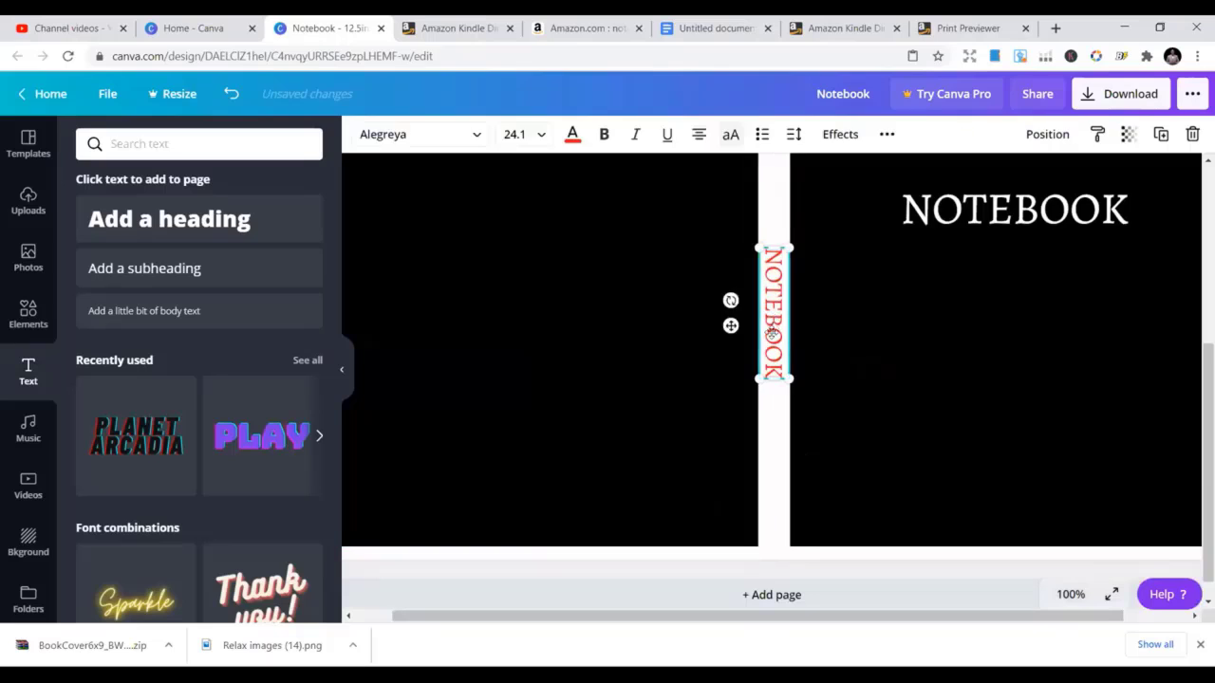
left_click_drag(770, 321, 775, 380)
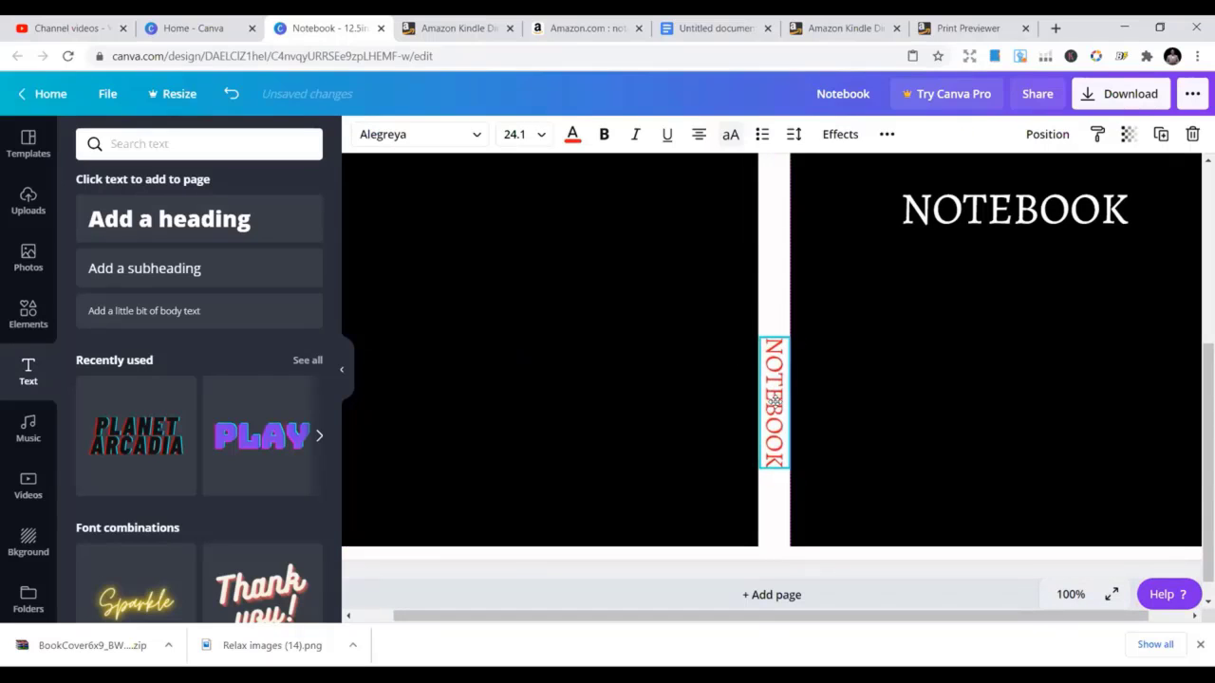
Shrink the spine title to size 16 and make it black
left_click_drag(759, 340, 770, 391)
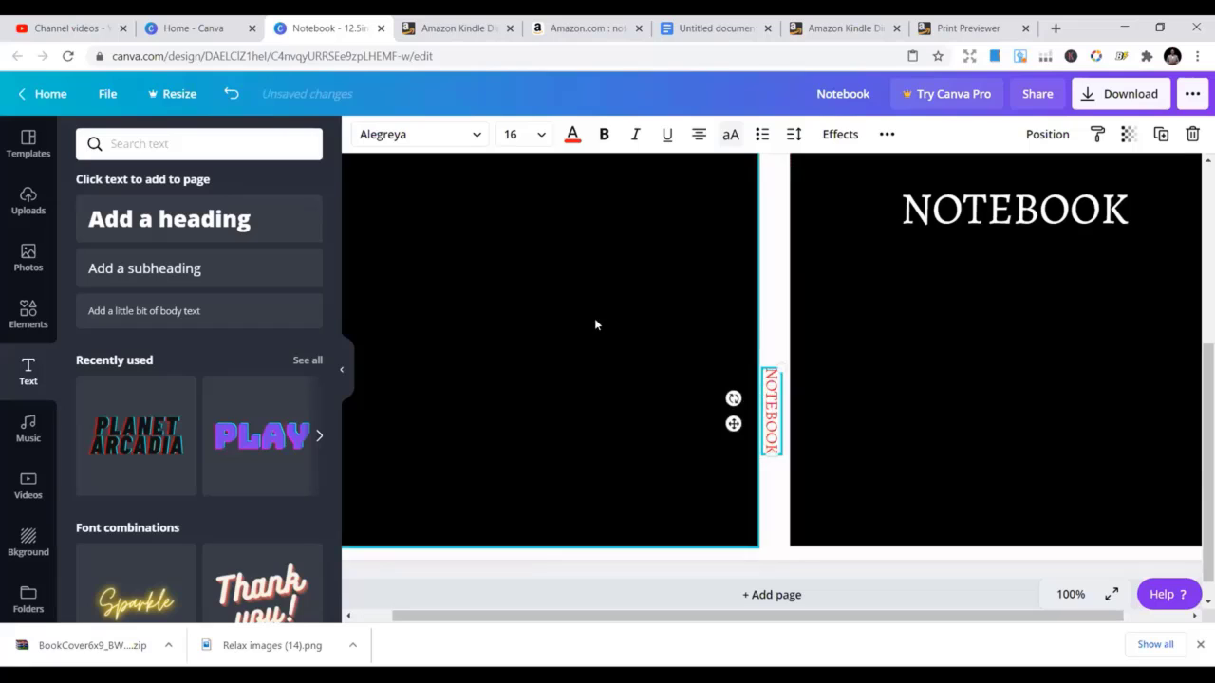
left_click(572, 133)
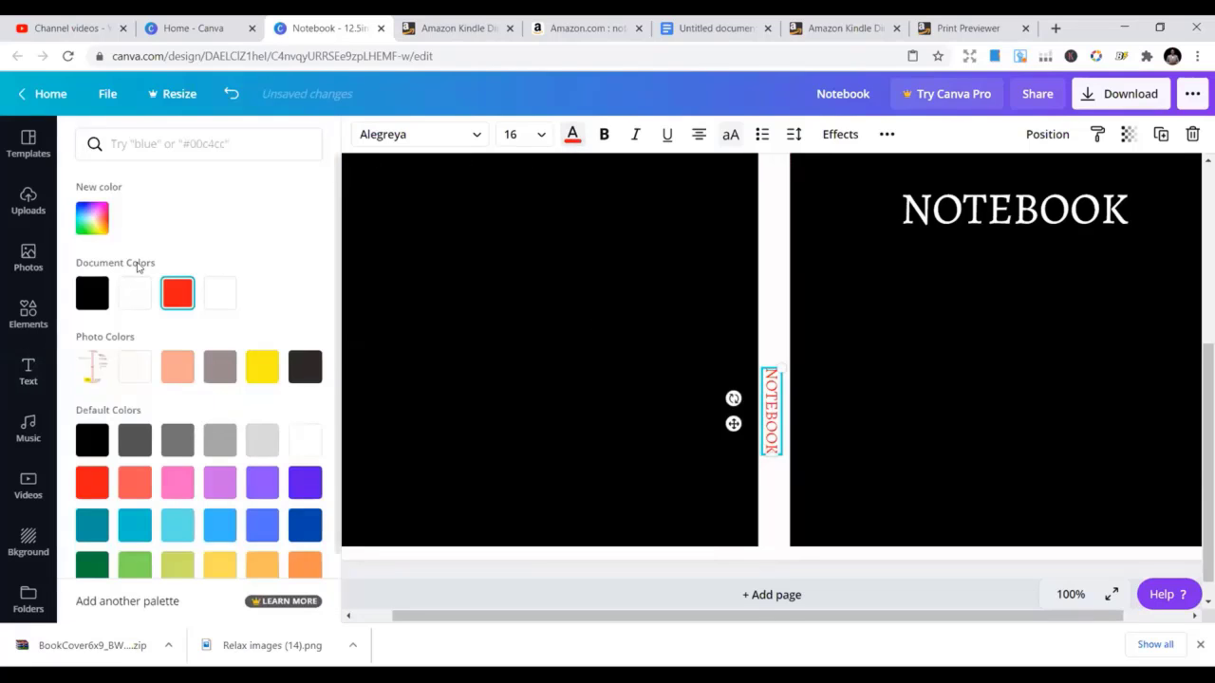
left_click(92, 299)
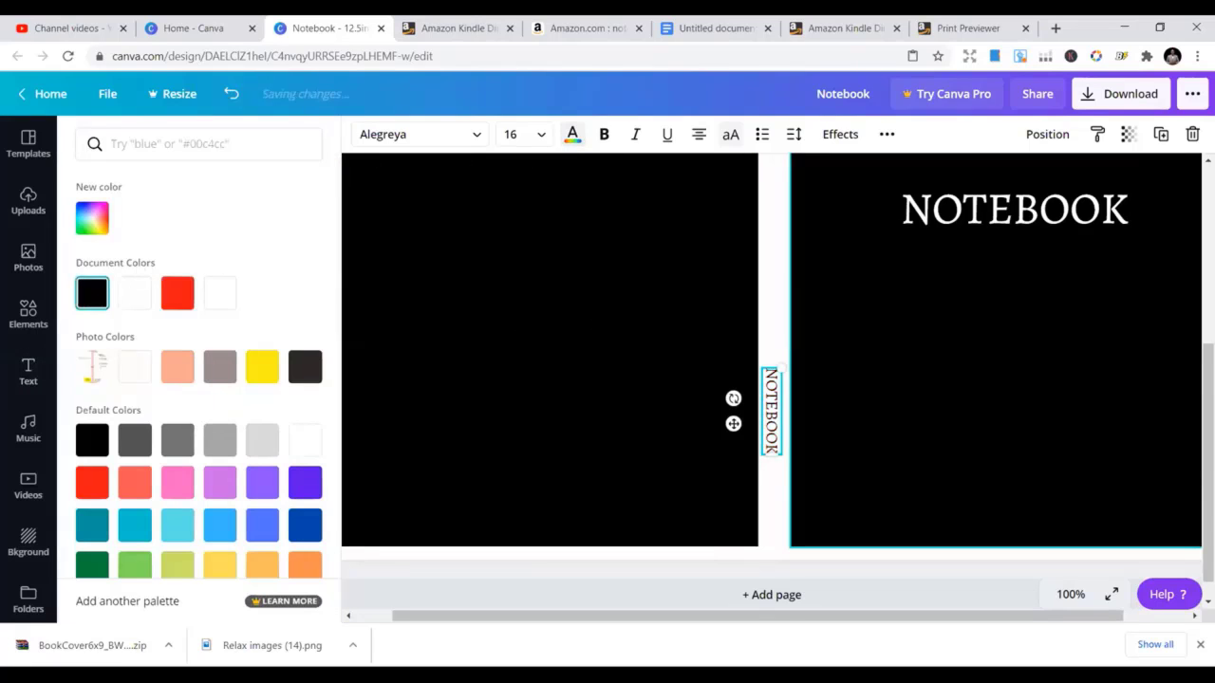
scroll(980, 387, "up", 3)
scroll(1001, 392, "down", 1)
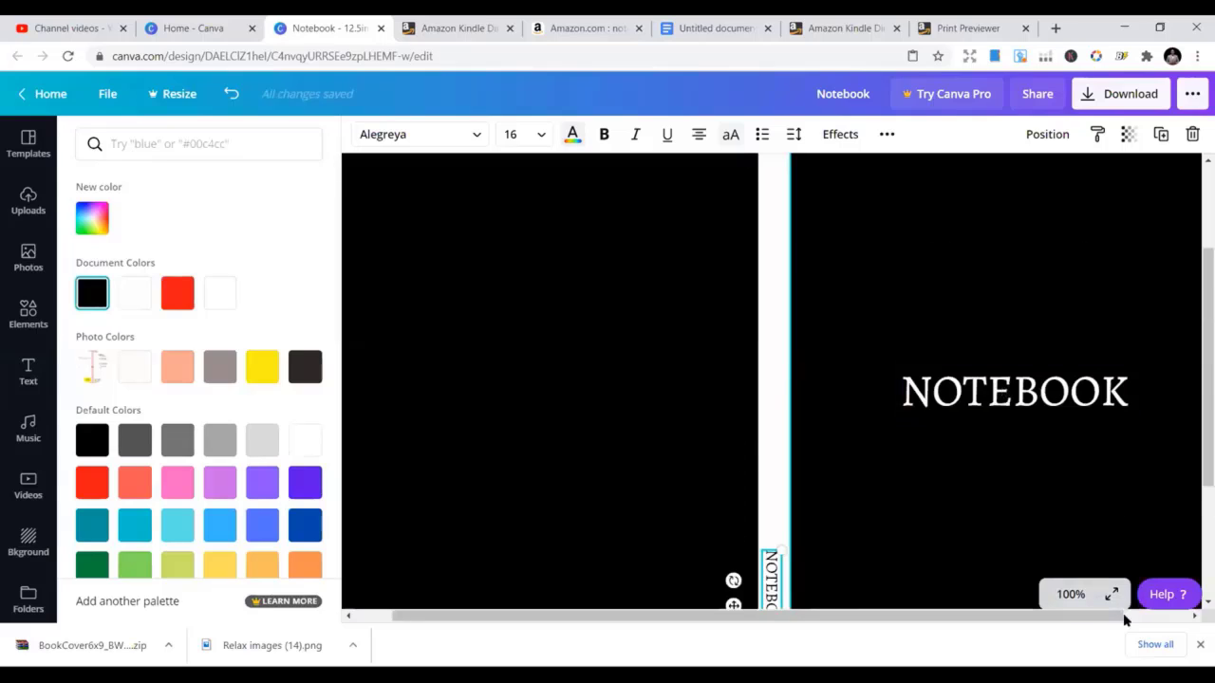
left_click(1071, 594)
left_click(1063, 530)
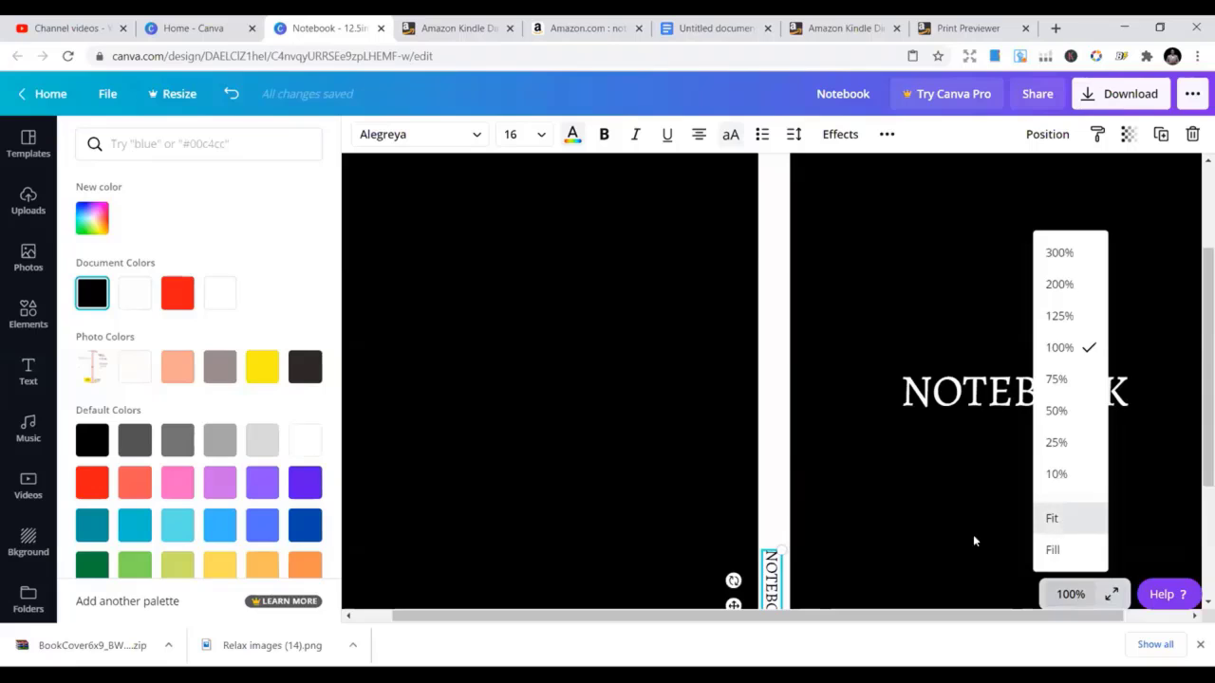
left_click(668, 418)
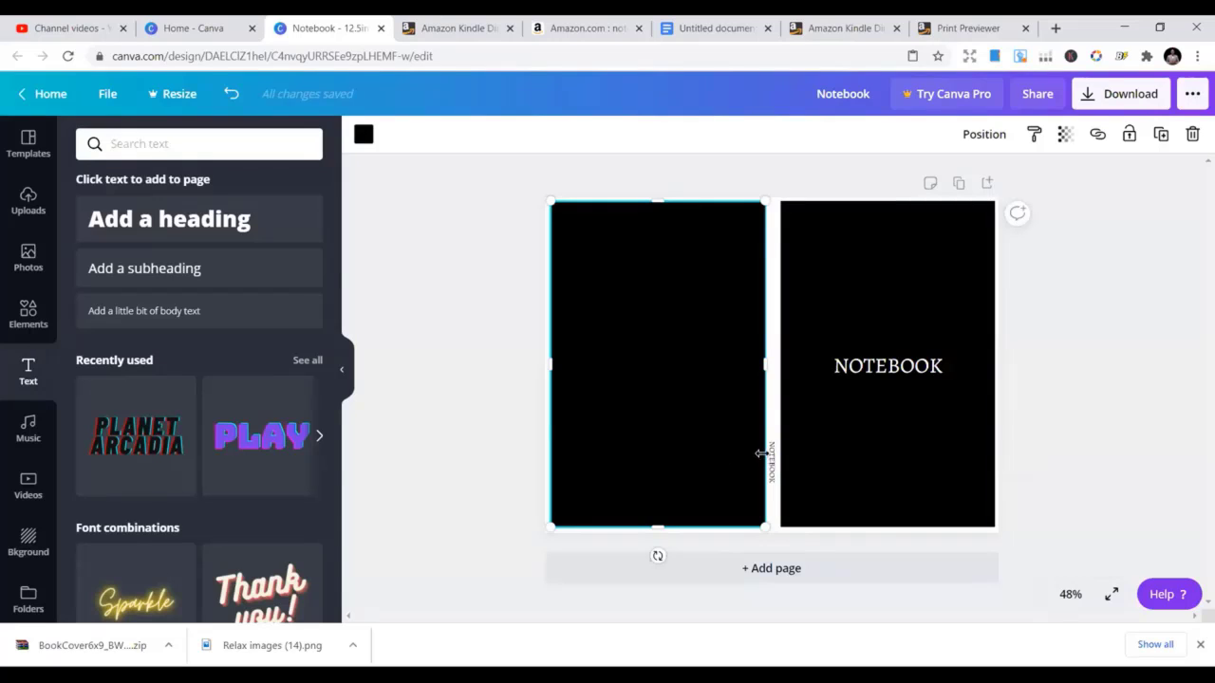
left_click(1077, 595)
left_click(1059, 348)
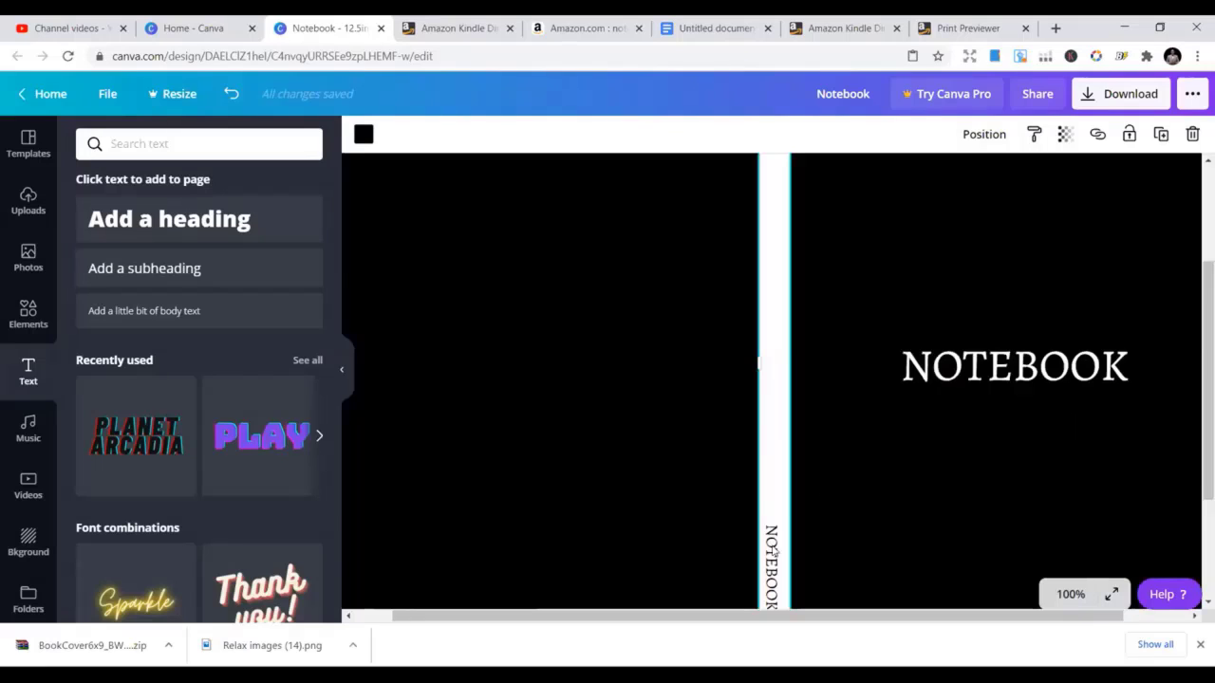
left_click(775, 549)
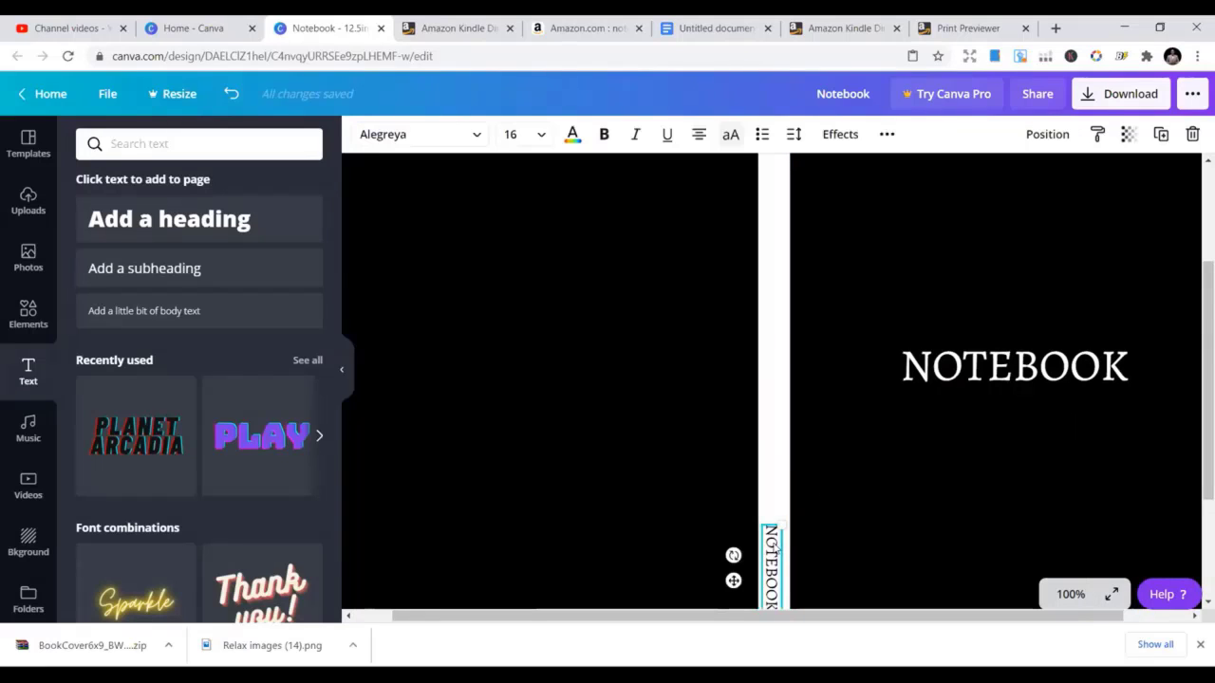
Try the spine NOTEBOOK title in white, then switch it back to black
left_click(774, 493)
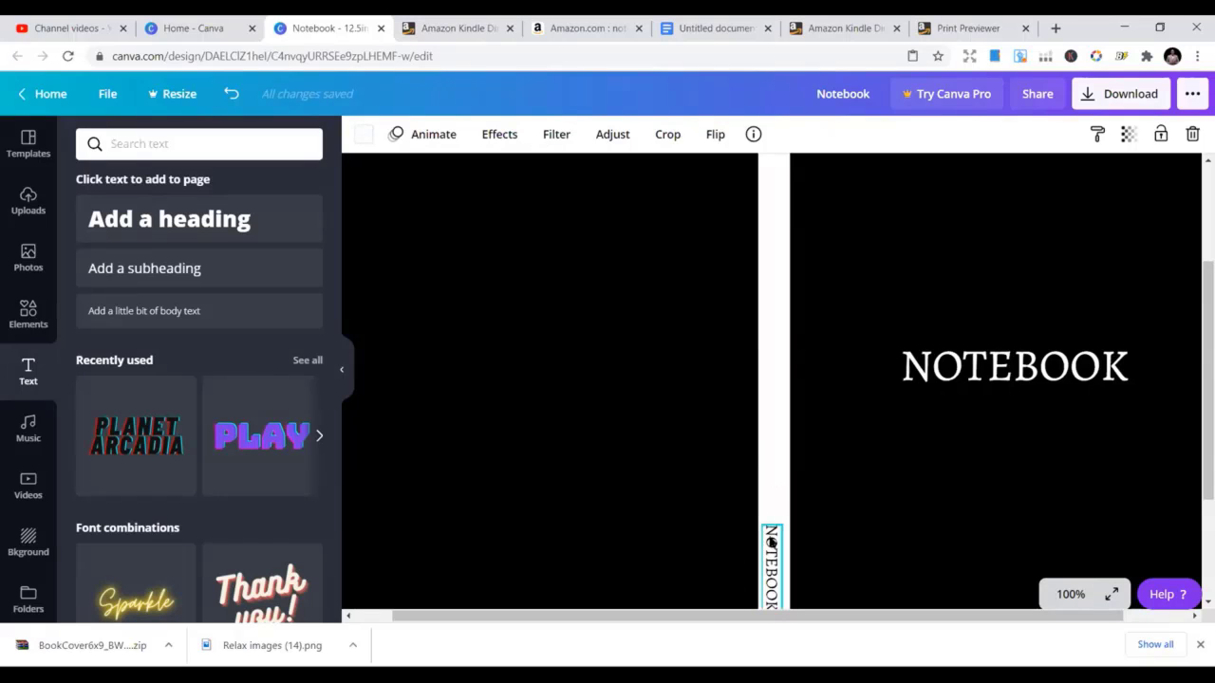
left_click(770, 548)
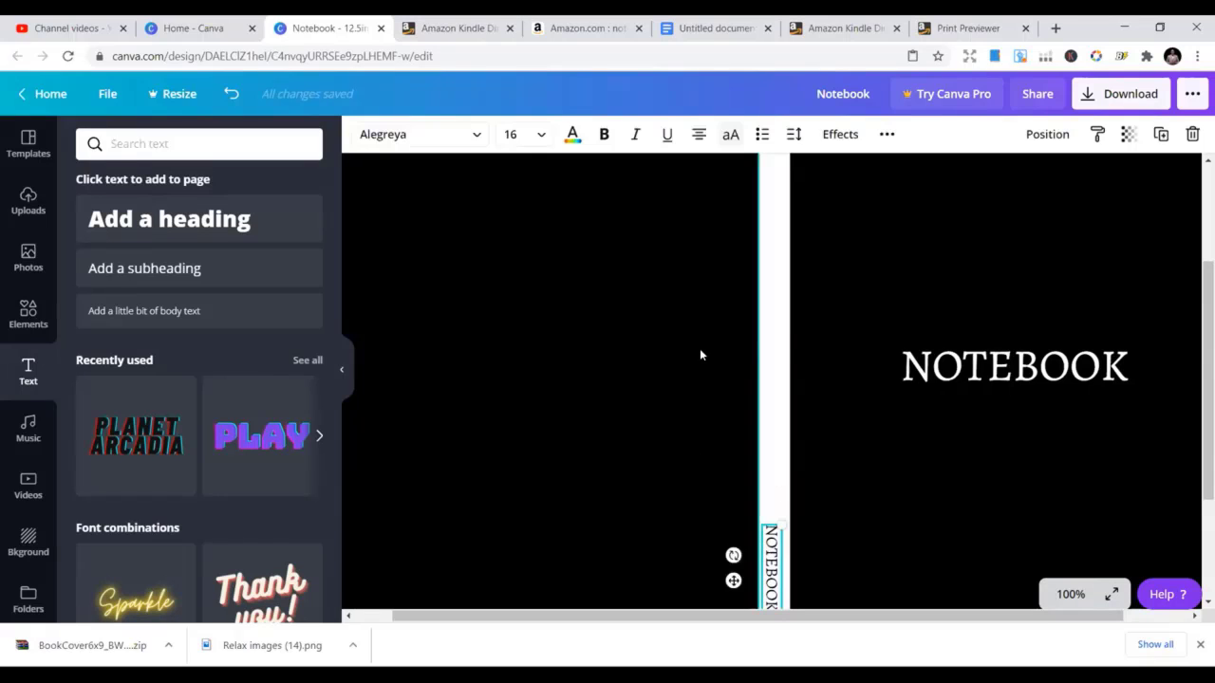
left_click(571, 136)
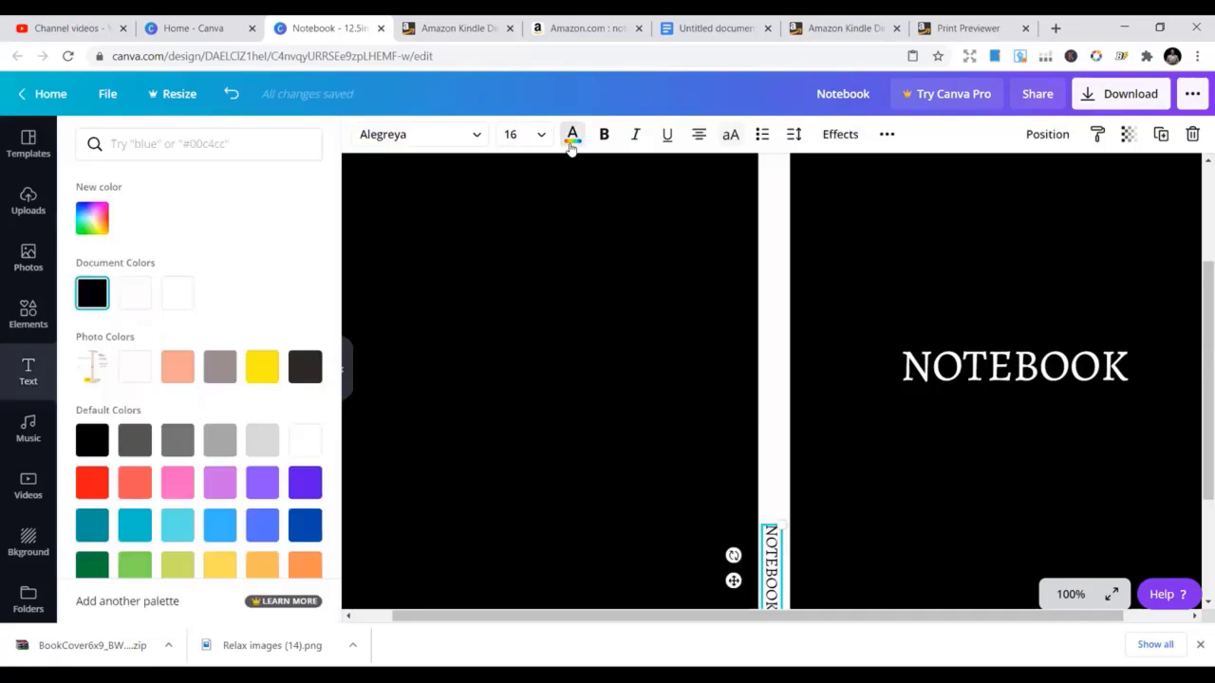
left_click(145, 300)
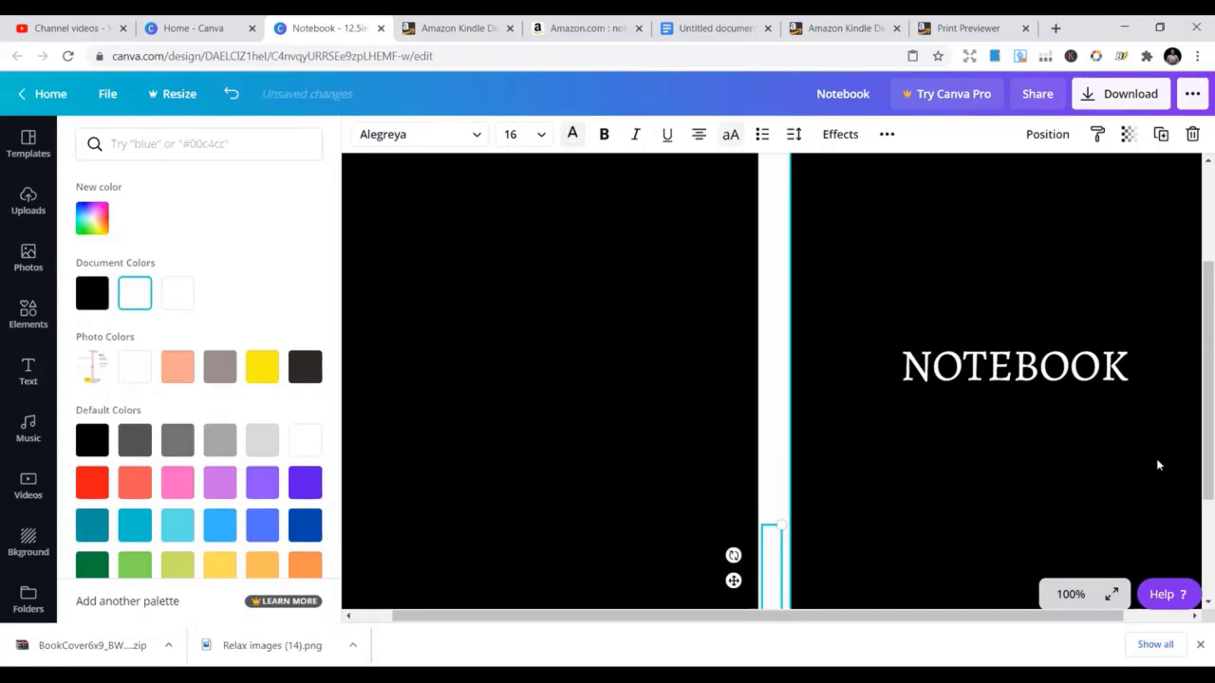
scroll(1148, 464, "down", 1)
scroll(1044, 458, "up", 3)
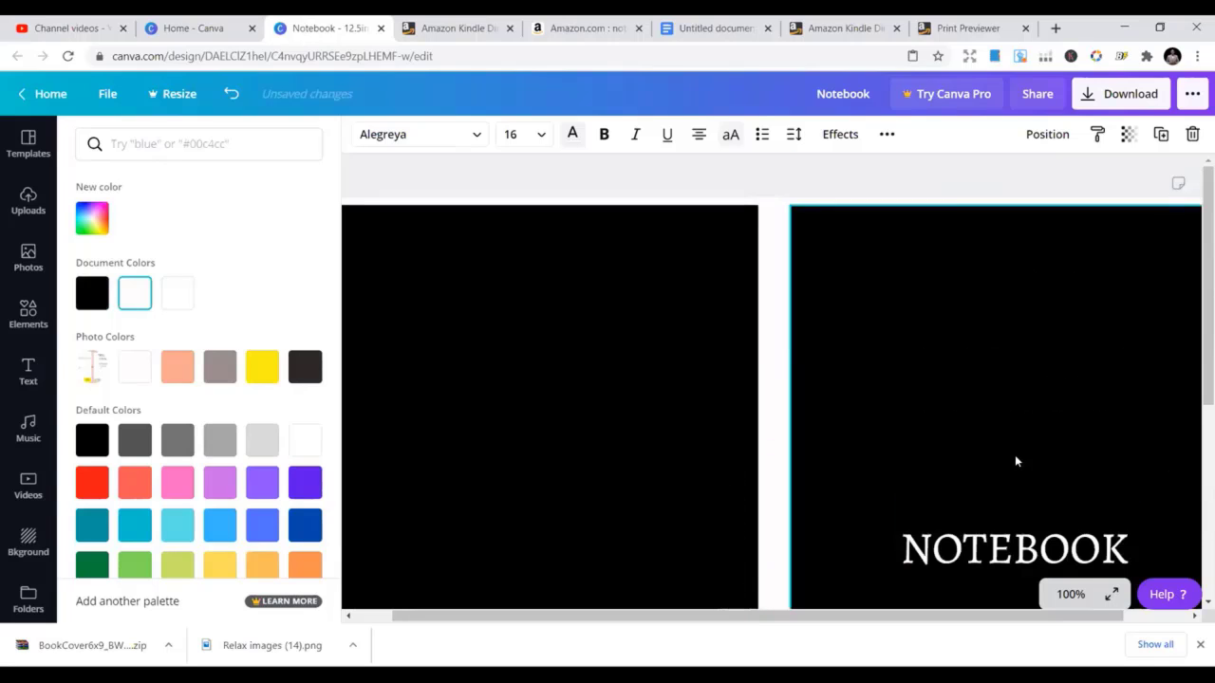
left_click(771, 322)
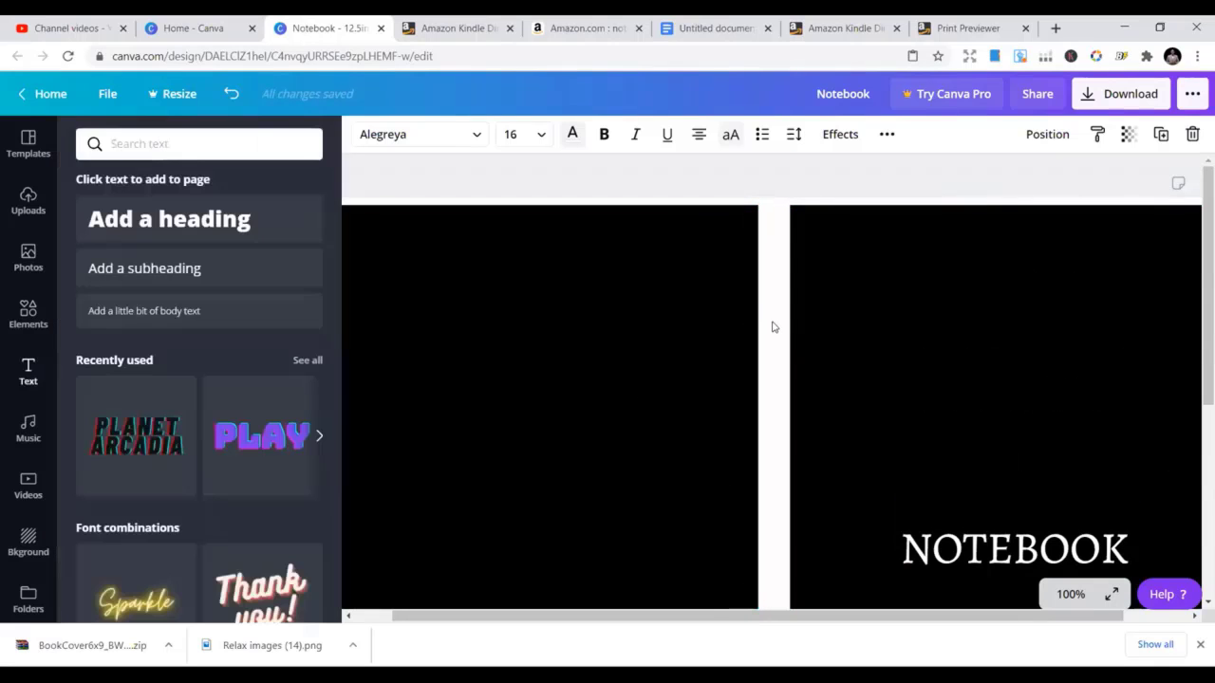
left_click(571, 135)
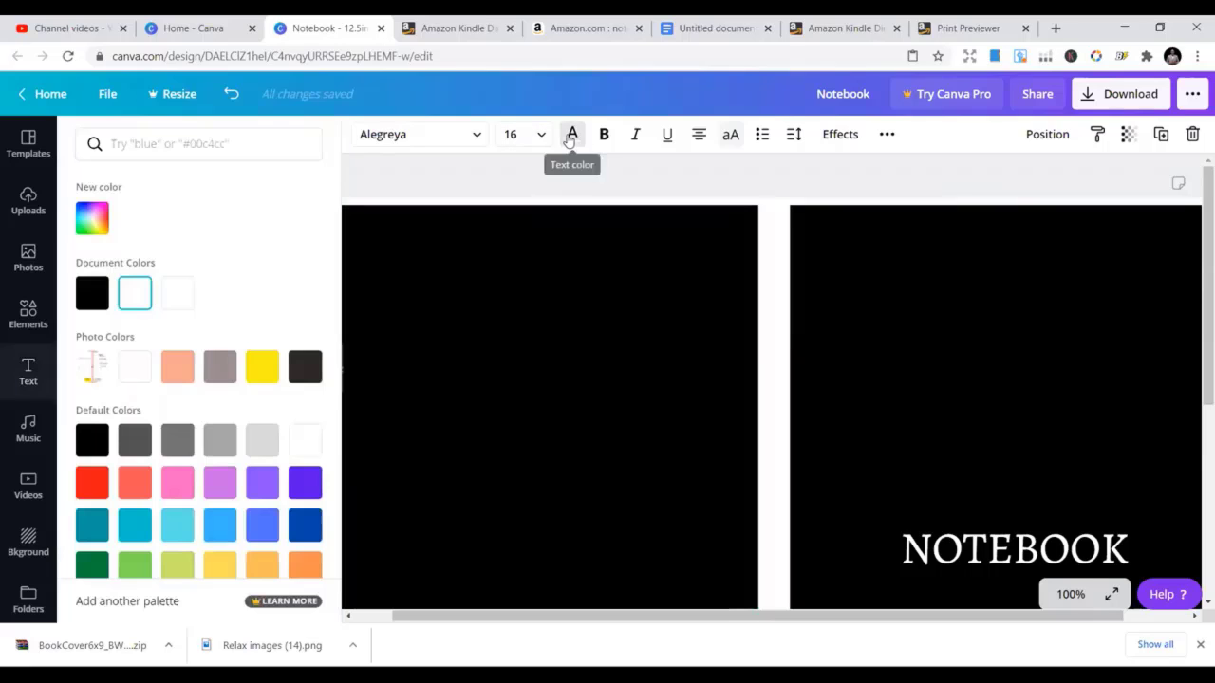
left_click(91, 303)
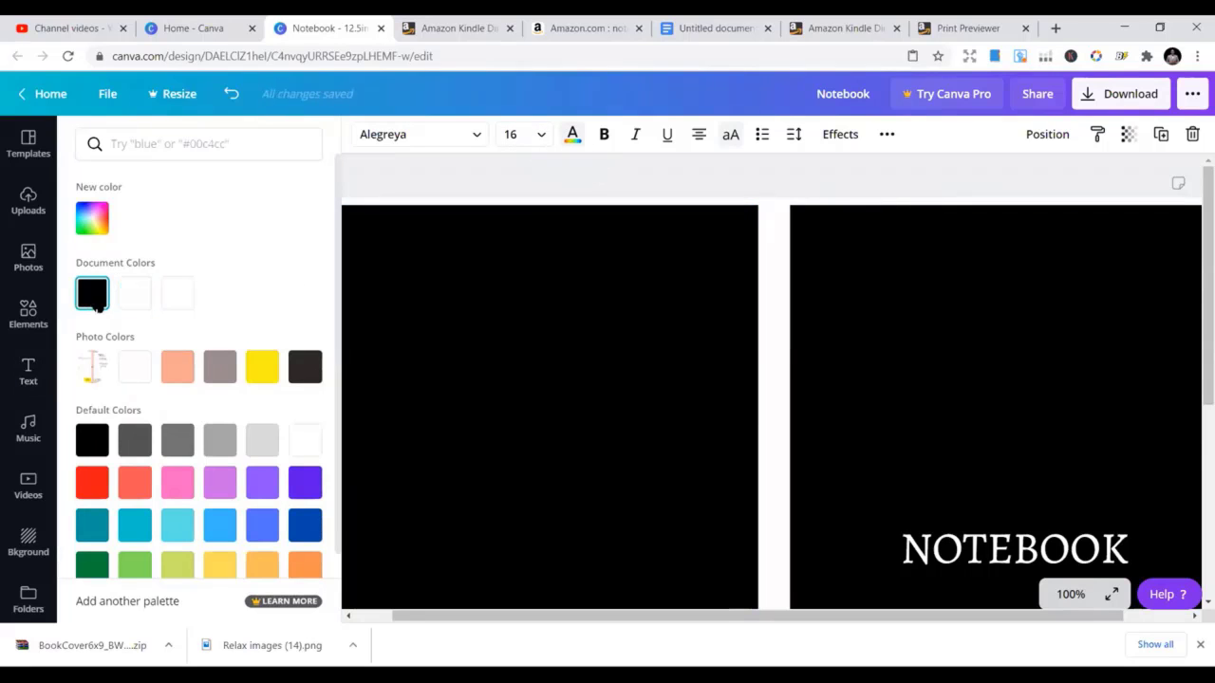
left_click(784, 330)
Make the spine NOTEBOOK title white
scroll(999, 414, "down", 2)
scroll(915, 447, "down", 1)
left_click(771, 536)
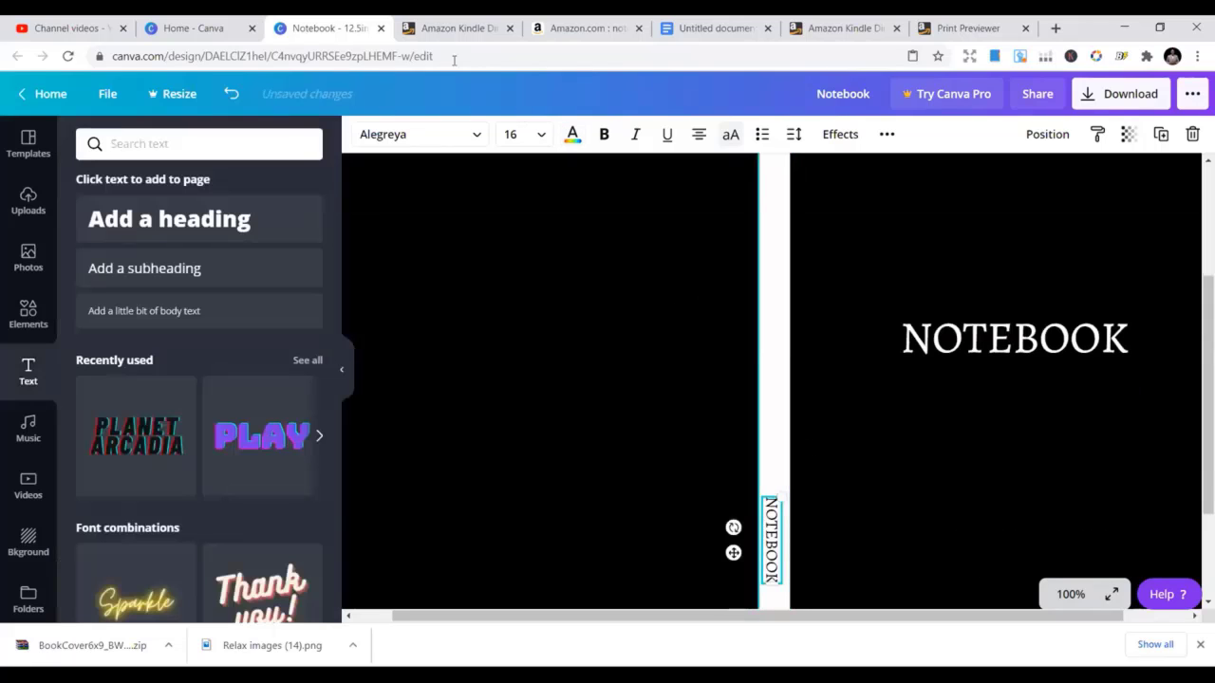
left_click(572, 136)
left_click(177, 293)
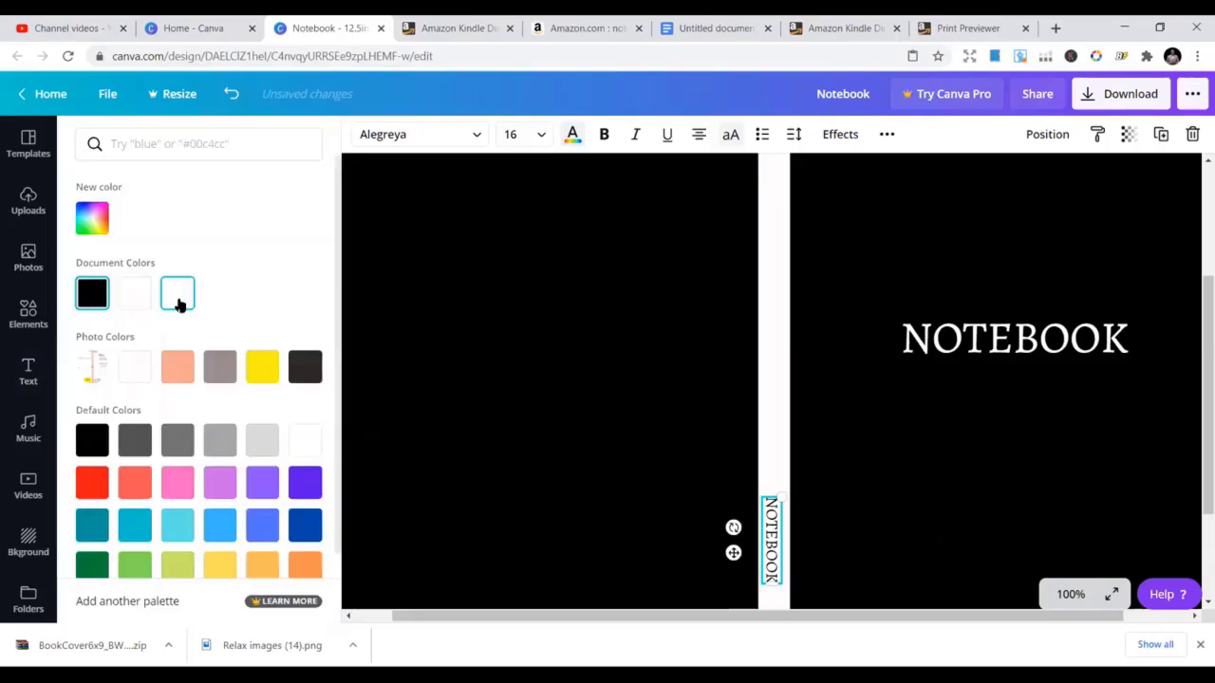
left_click(773, 295)
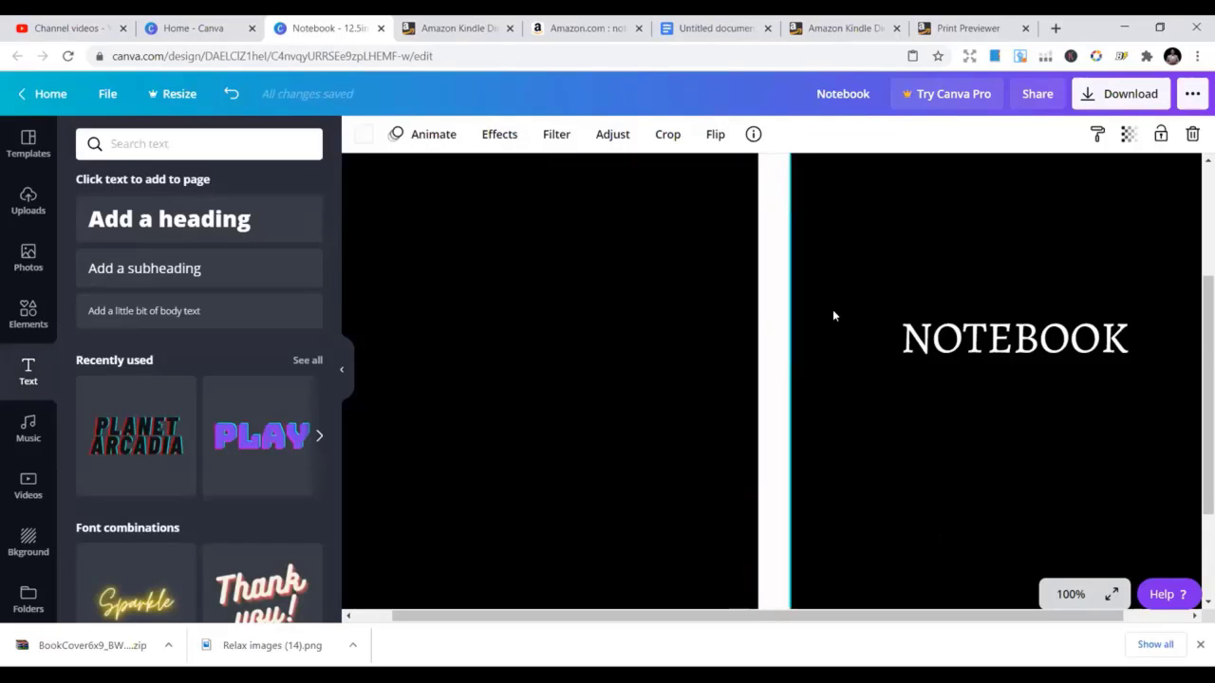
scroll(890, 331, "up", 3)
Set the page background to black so the spine strip matches the panels
left_click(669, 227)
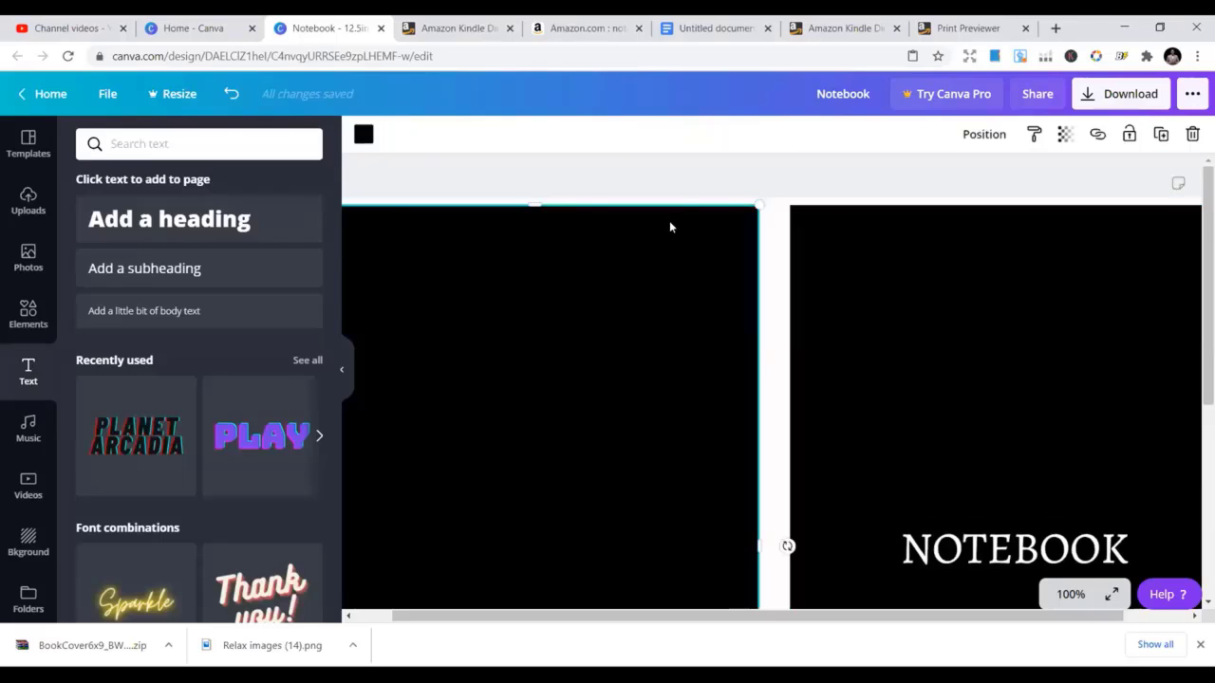
left_click(776, 234)
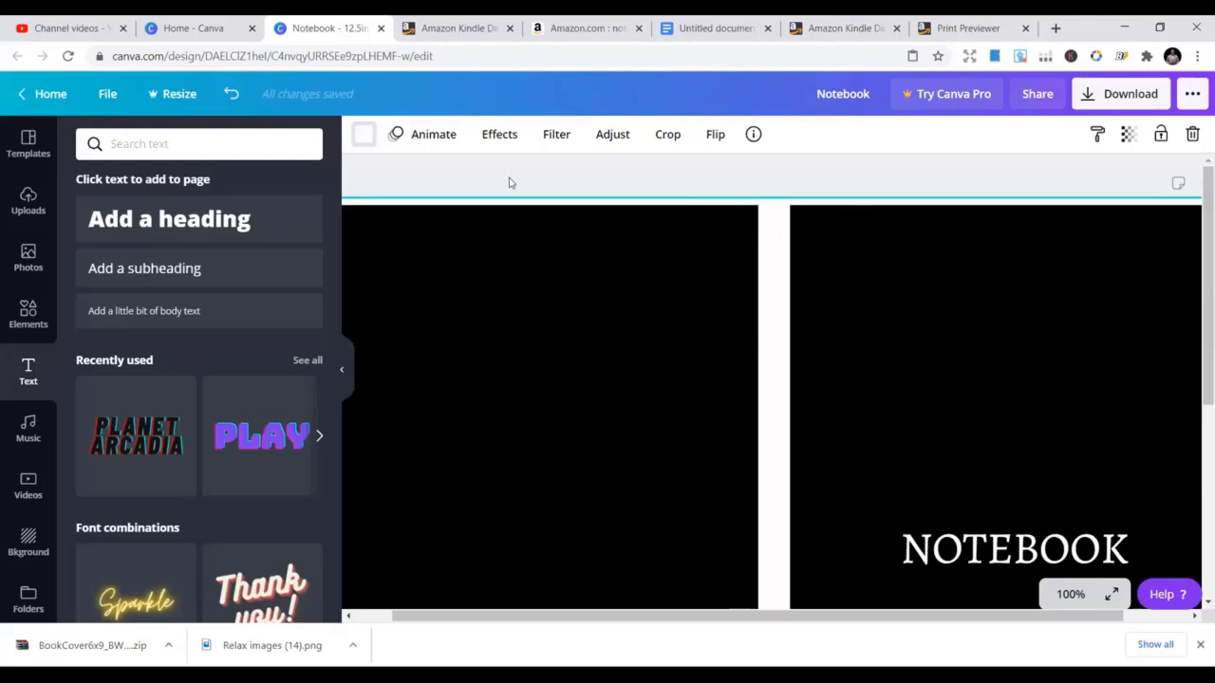
left_click(367, 139)
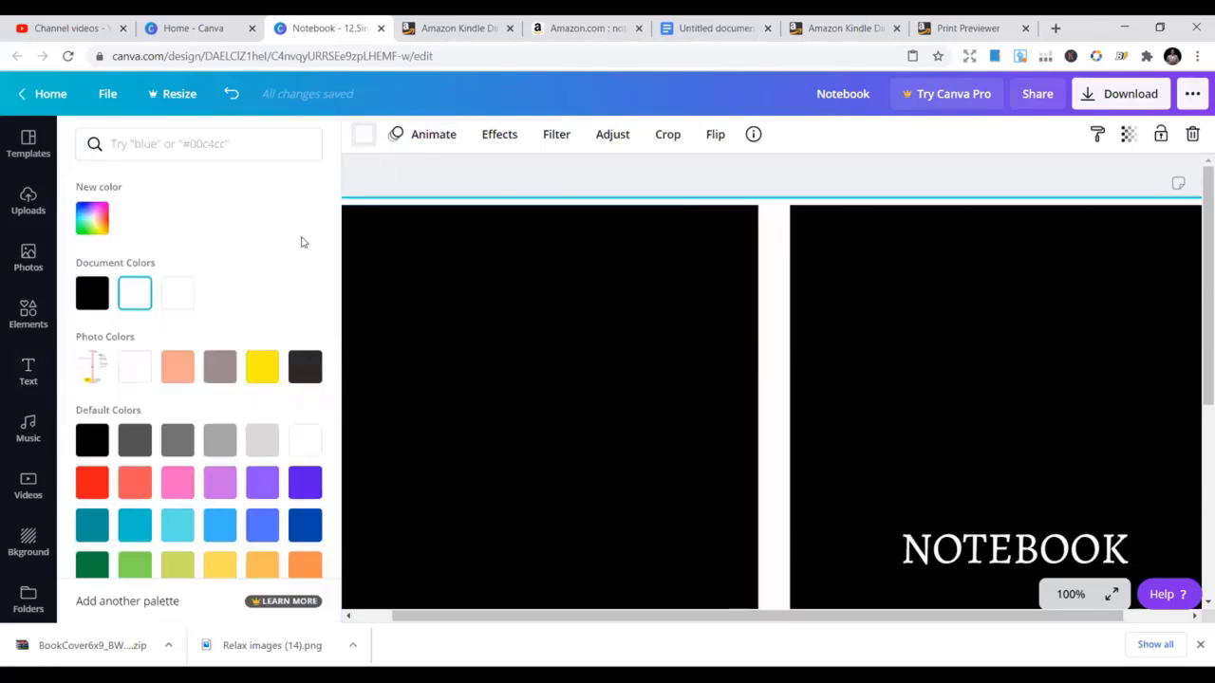
left_click(93, 294)
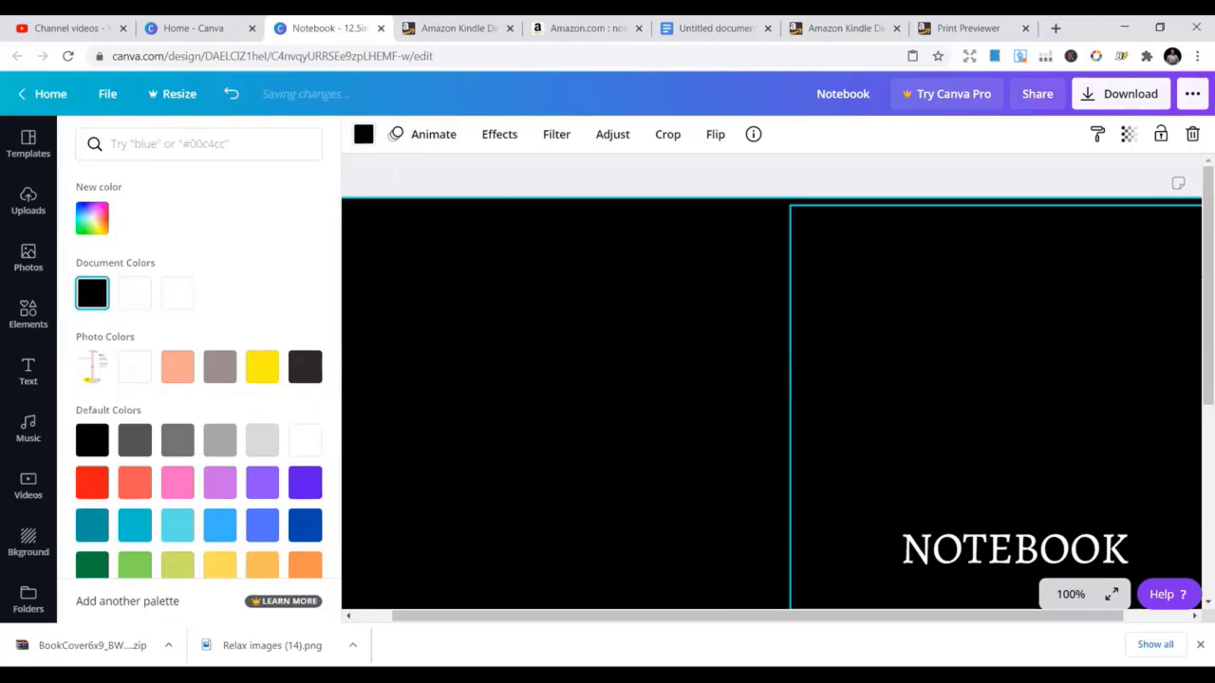
Zoom to fit the whole cover and check the front NOTEBOOK title
left_click(1072, 595)
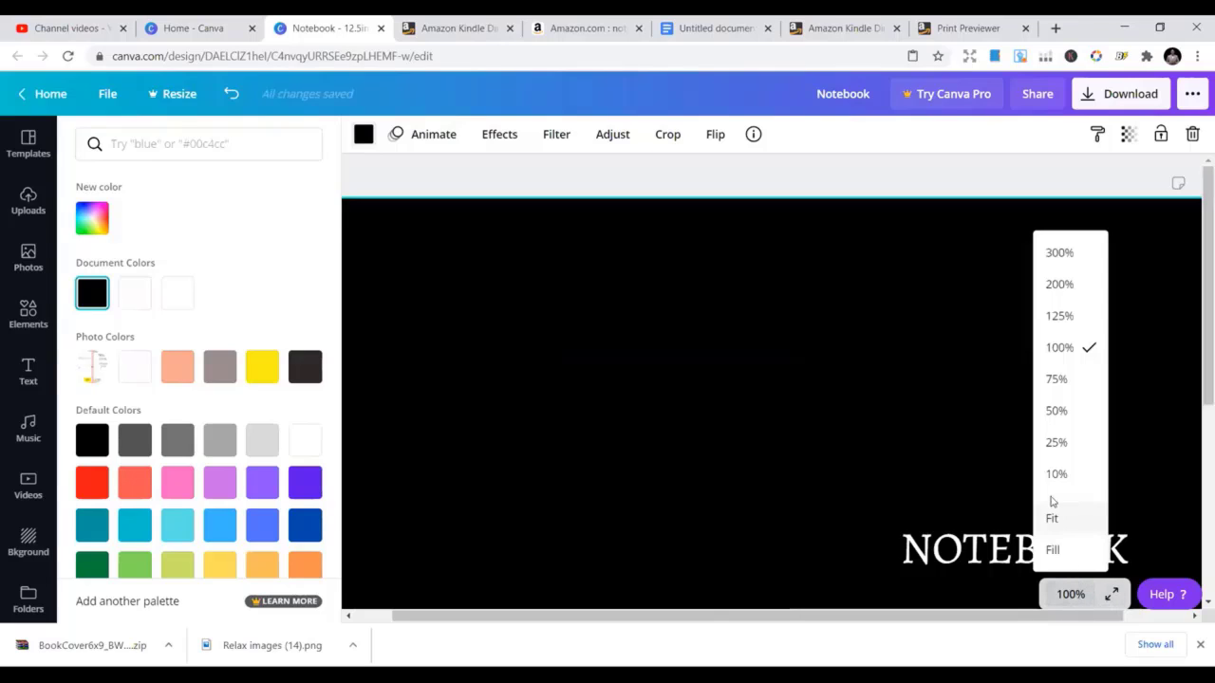
left_click(1056, 515)
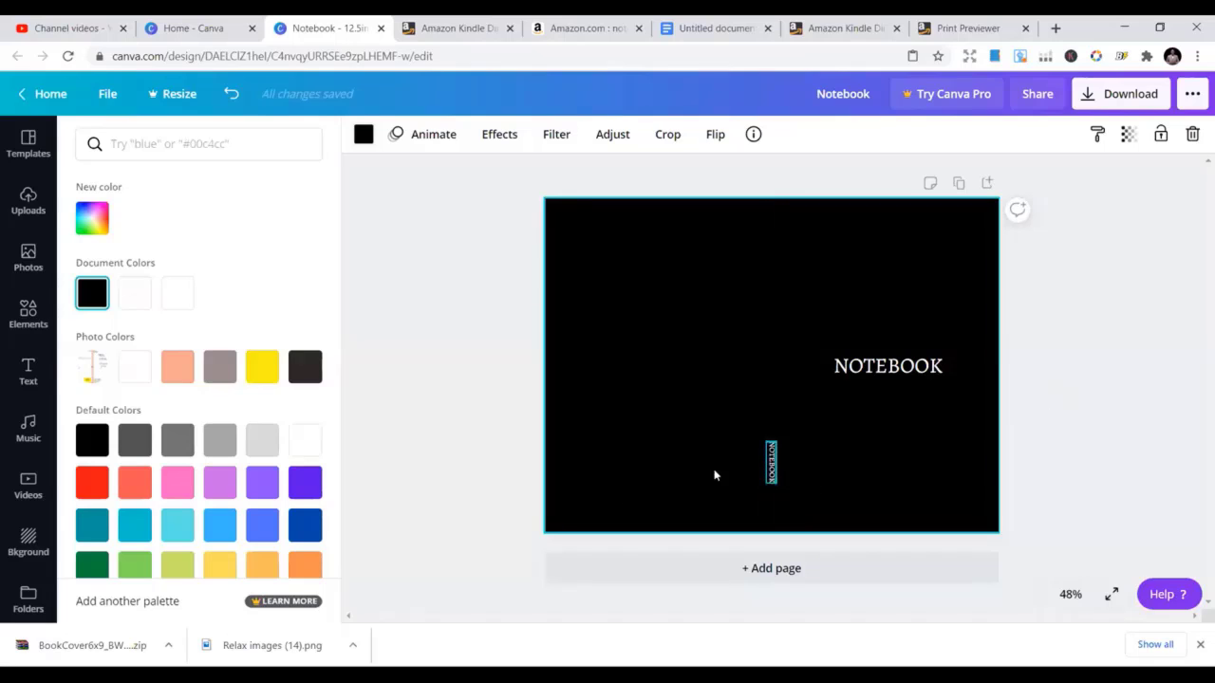
left_click(921, 366)
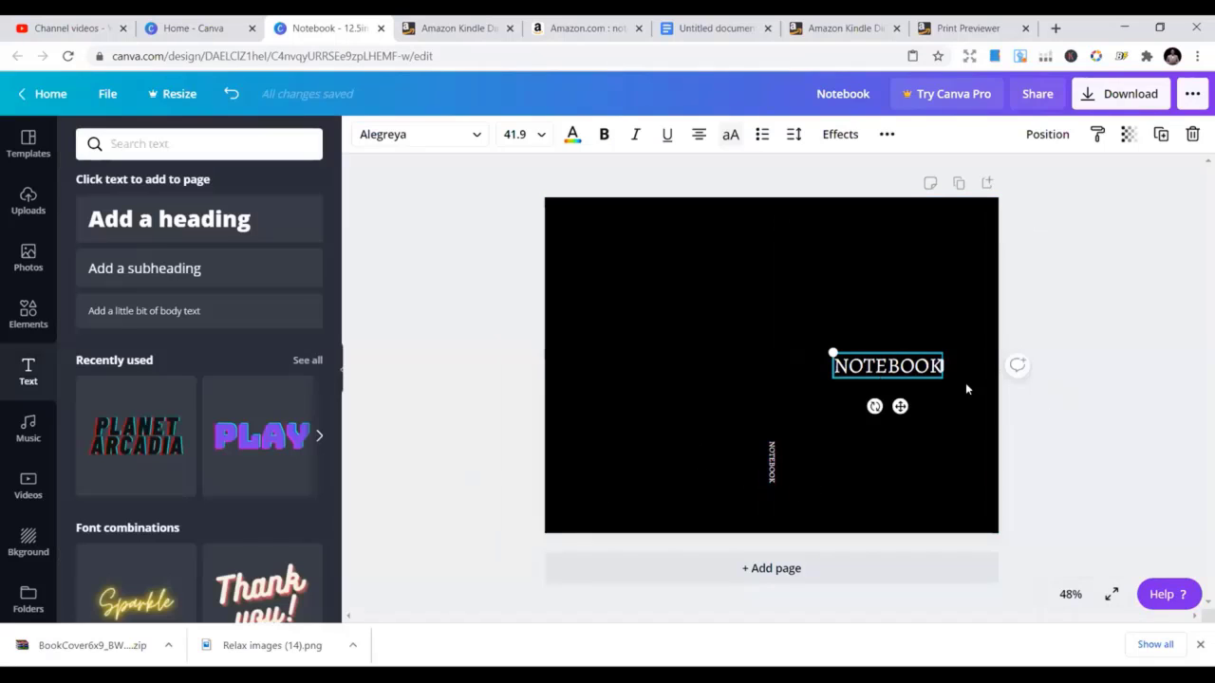
left_click(1119, 394)
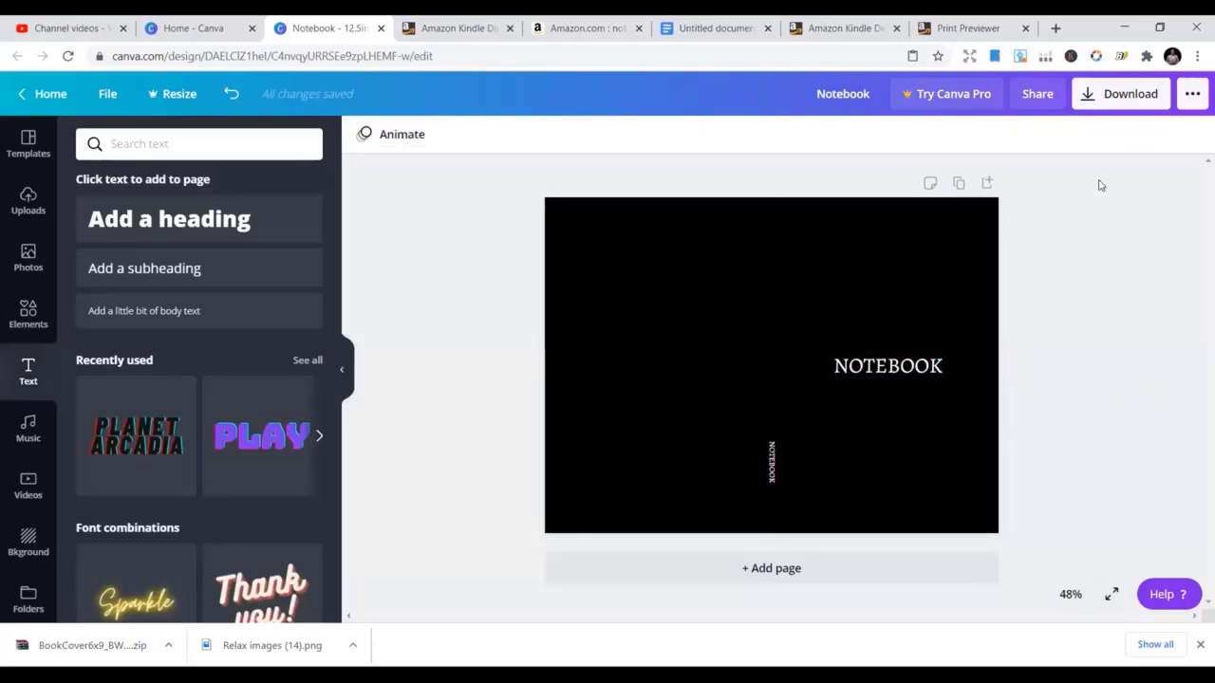
Choose PDF Print as the download file type
left_click(1108, 98)
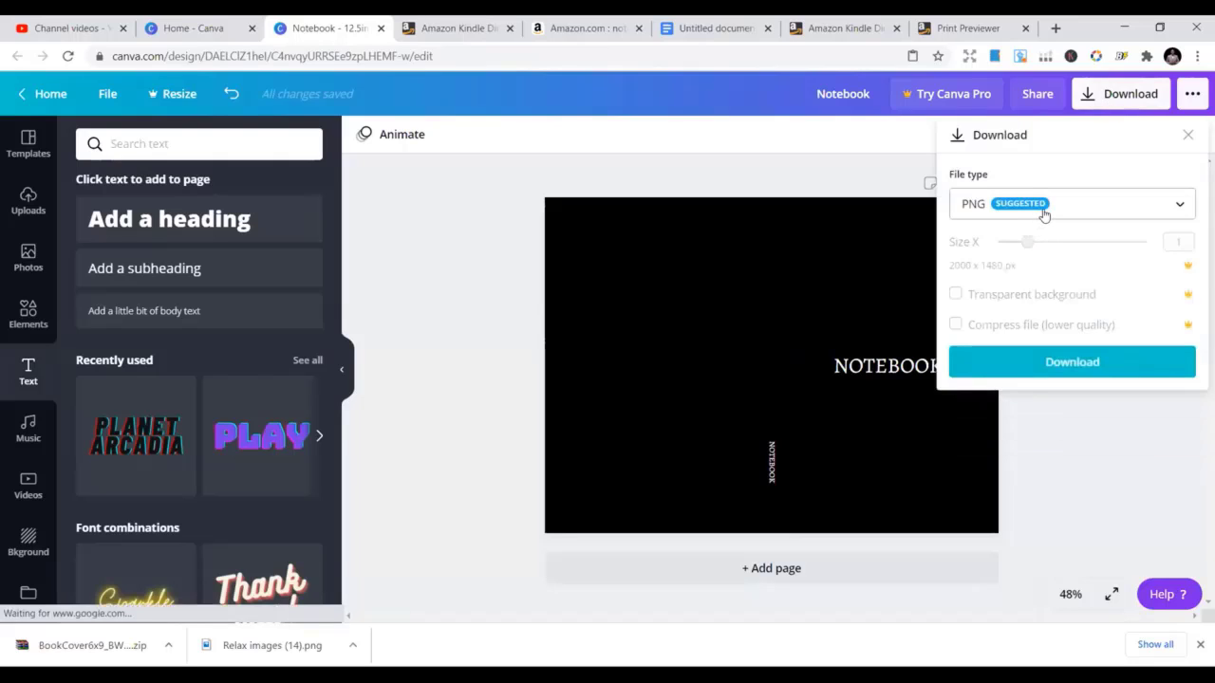
left_click(1074, 206)
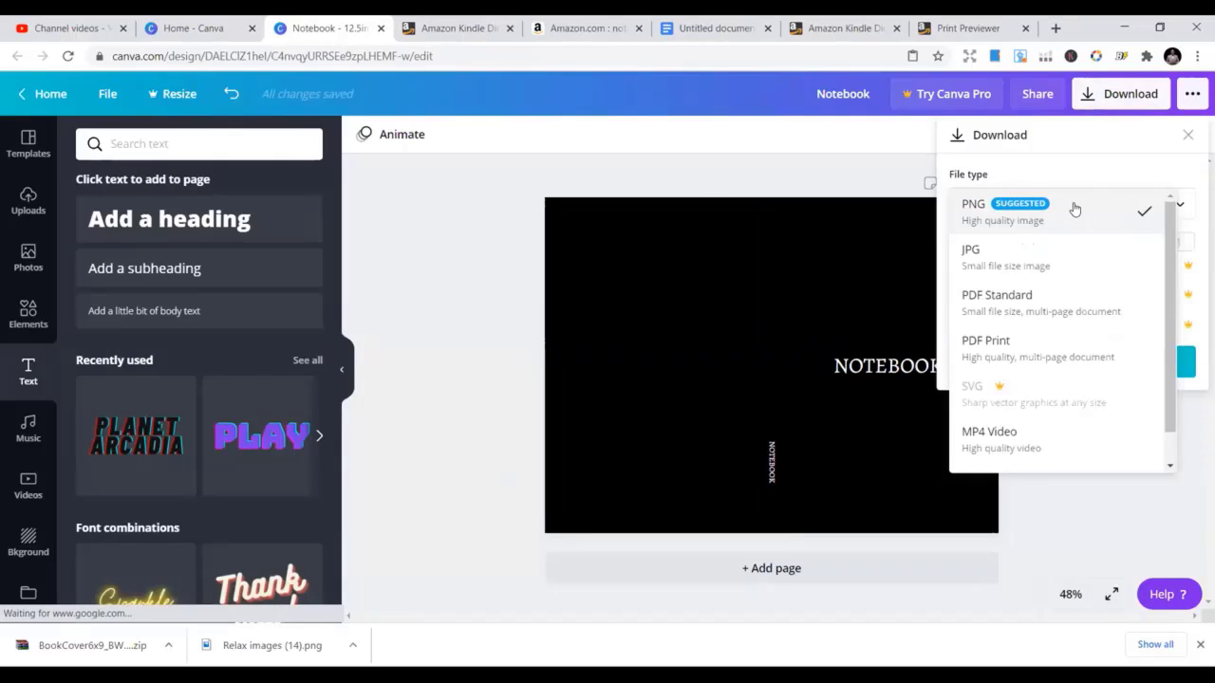
left_click(1074, 207)
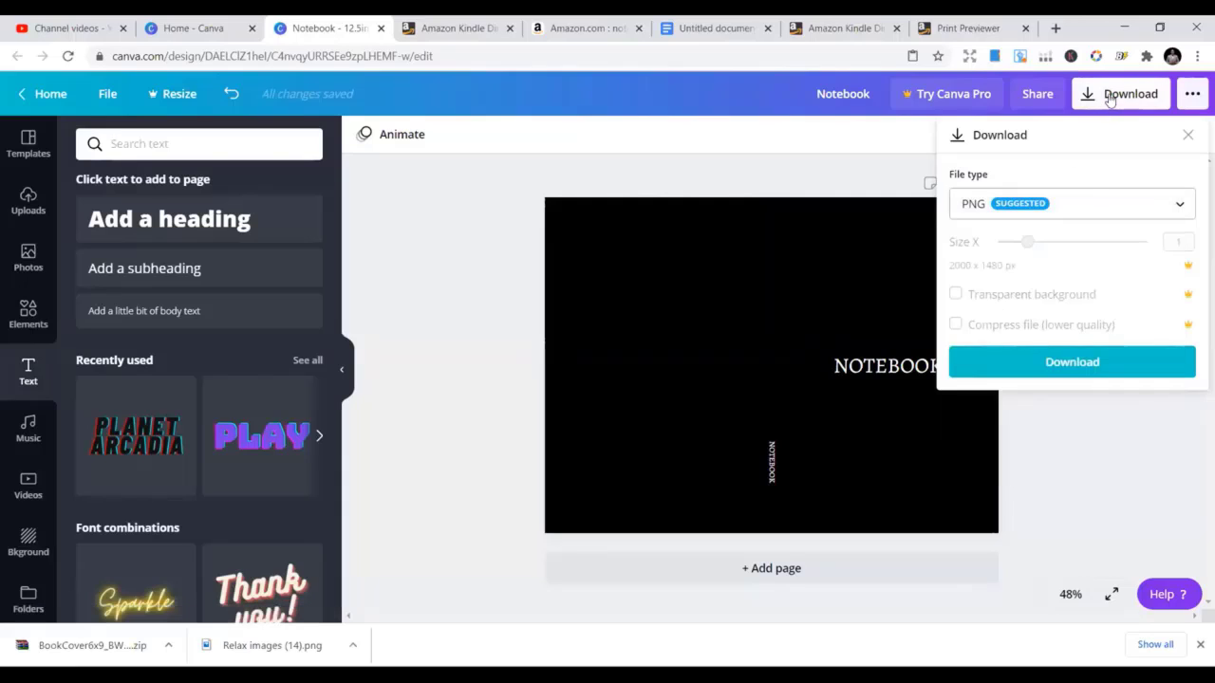
left_click(1077, 204)
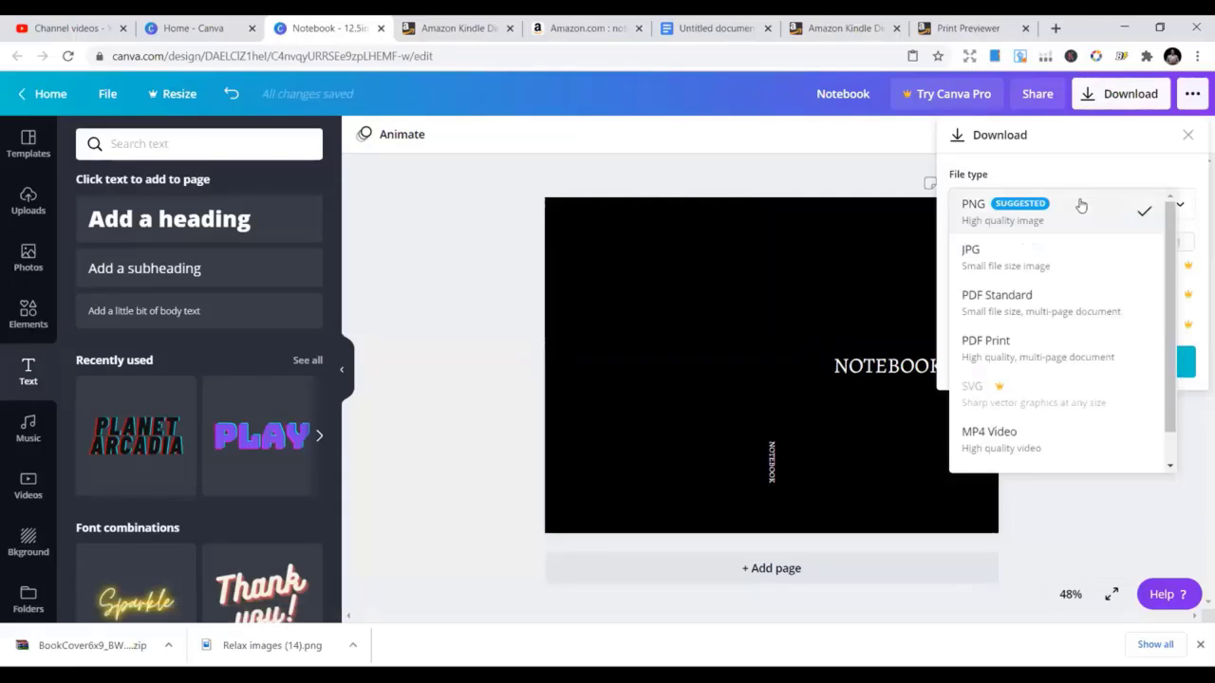
left_click(1025, 355)
Download the cover and open Notebook.pdf in a new tab
left_click(1051, 275)
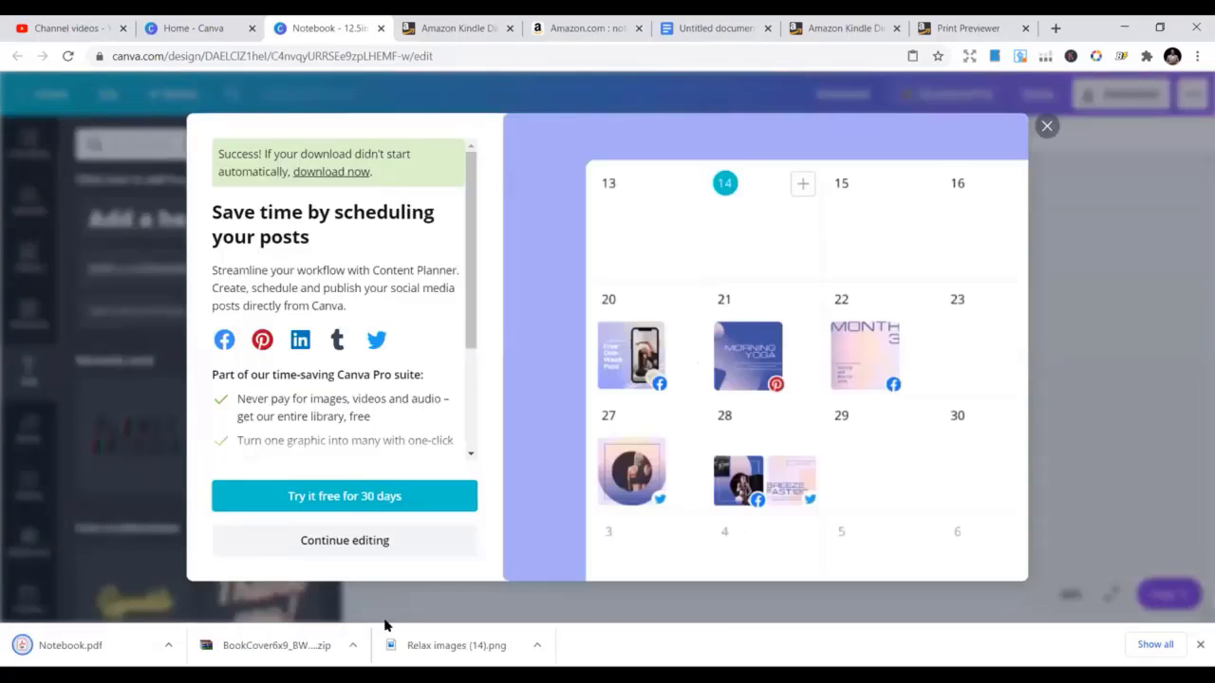
left_click(1047, 127)
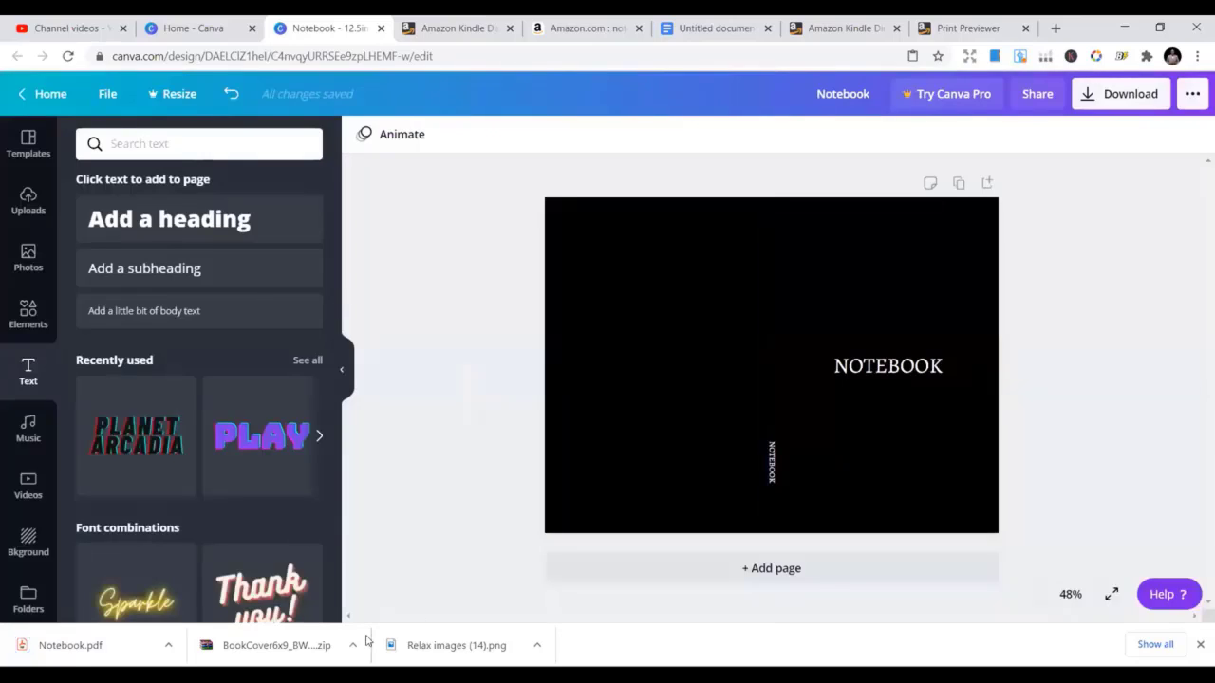
left_click(73, 646)
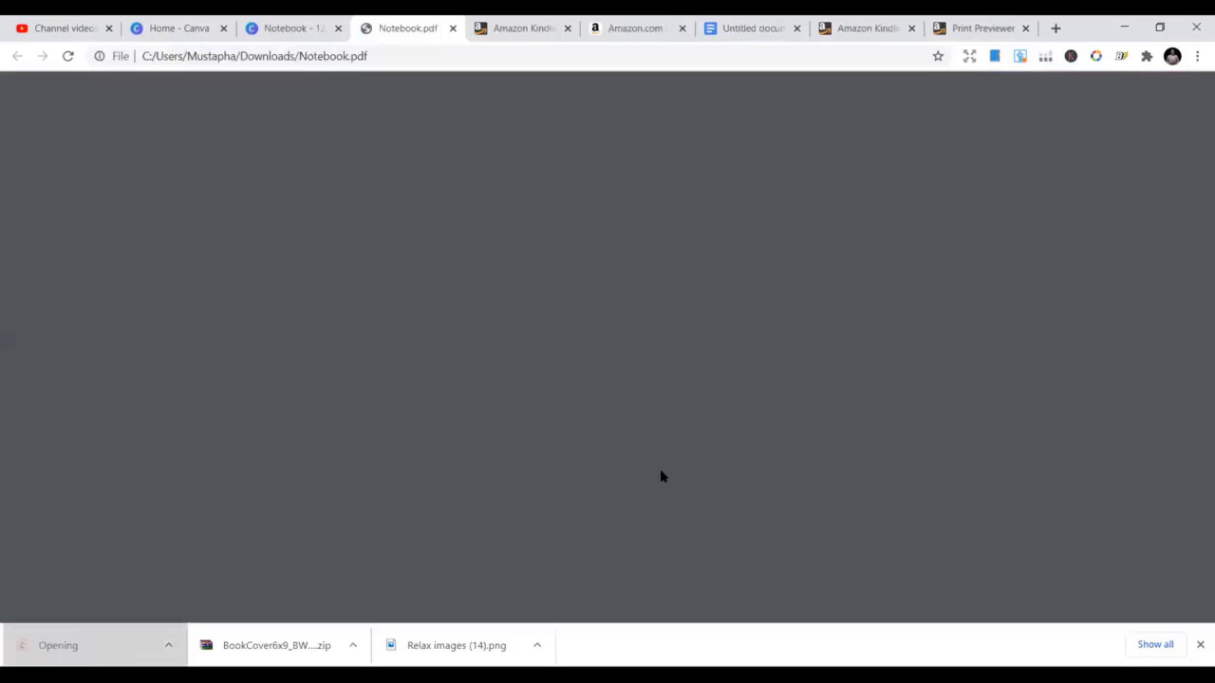
Scroll through the exported Notebook.pdf cover, then close its tab to return to Canva
scroll(835, 482, "down", 2)
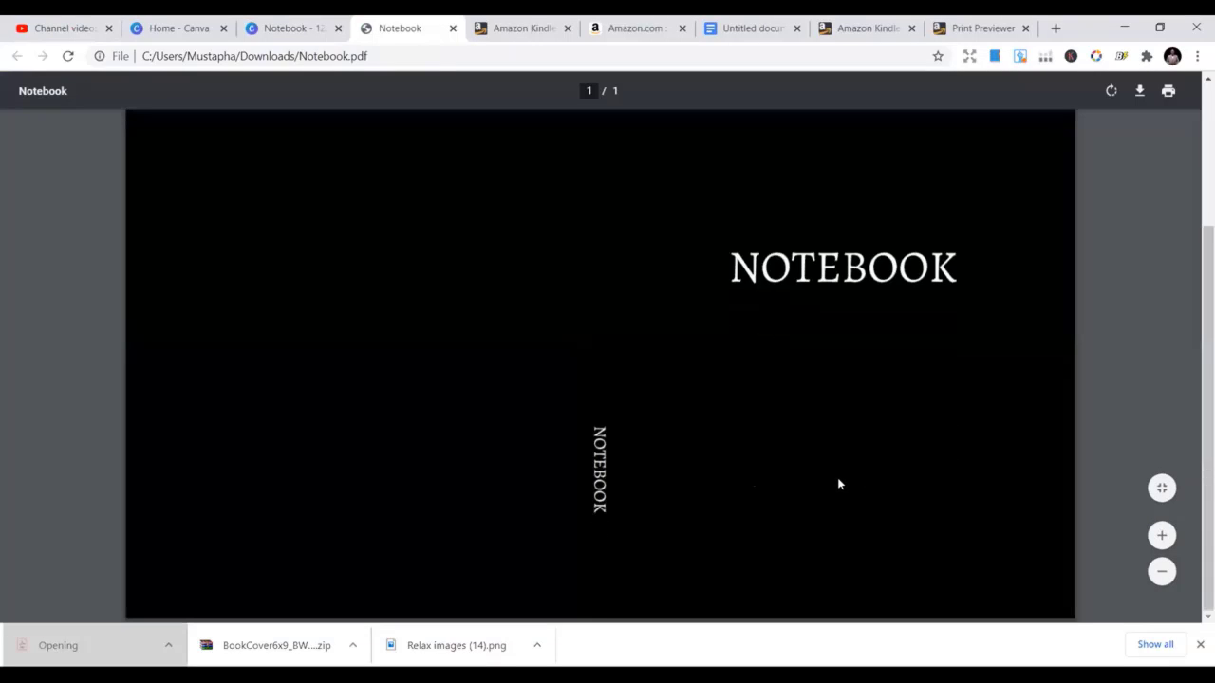
scroll(839, 479, "up", 2)
scroll(849, 484, "down", 2)
scroll(857, 486, "up", 2)
scroll(900, 414, "up", 1)
scroll(896, 434, "down", 2)
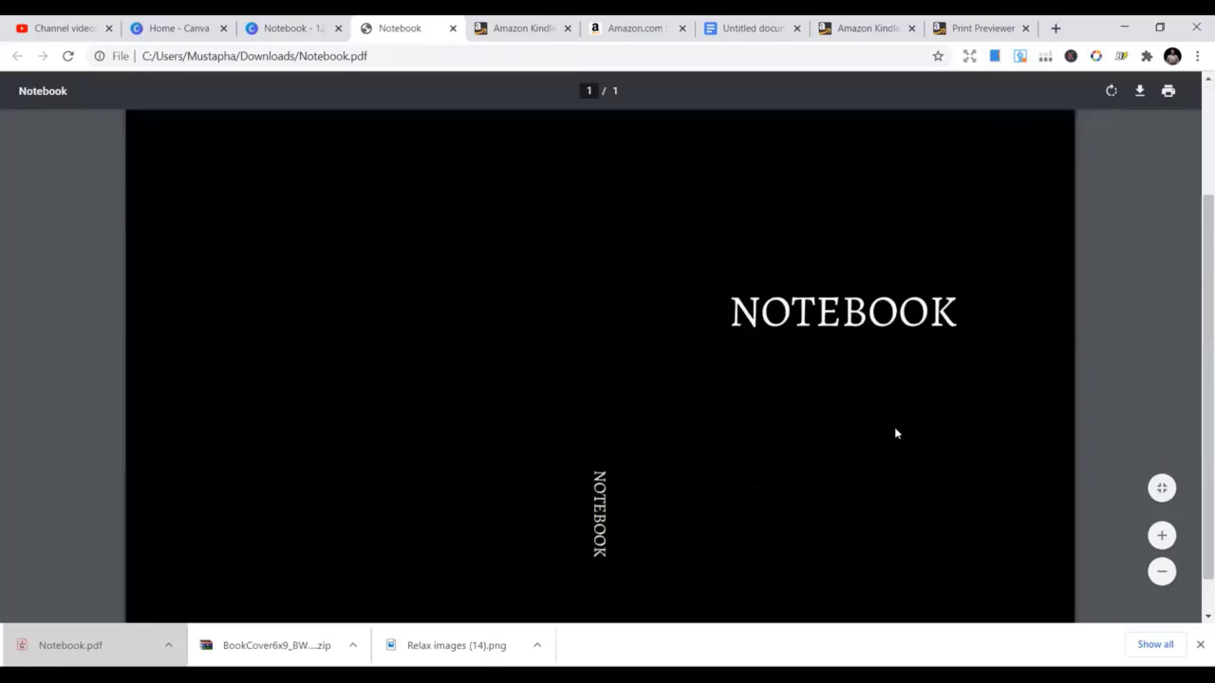
scroll(896, 438, "down", 1)
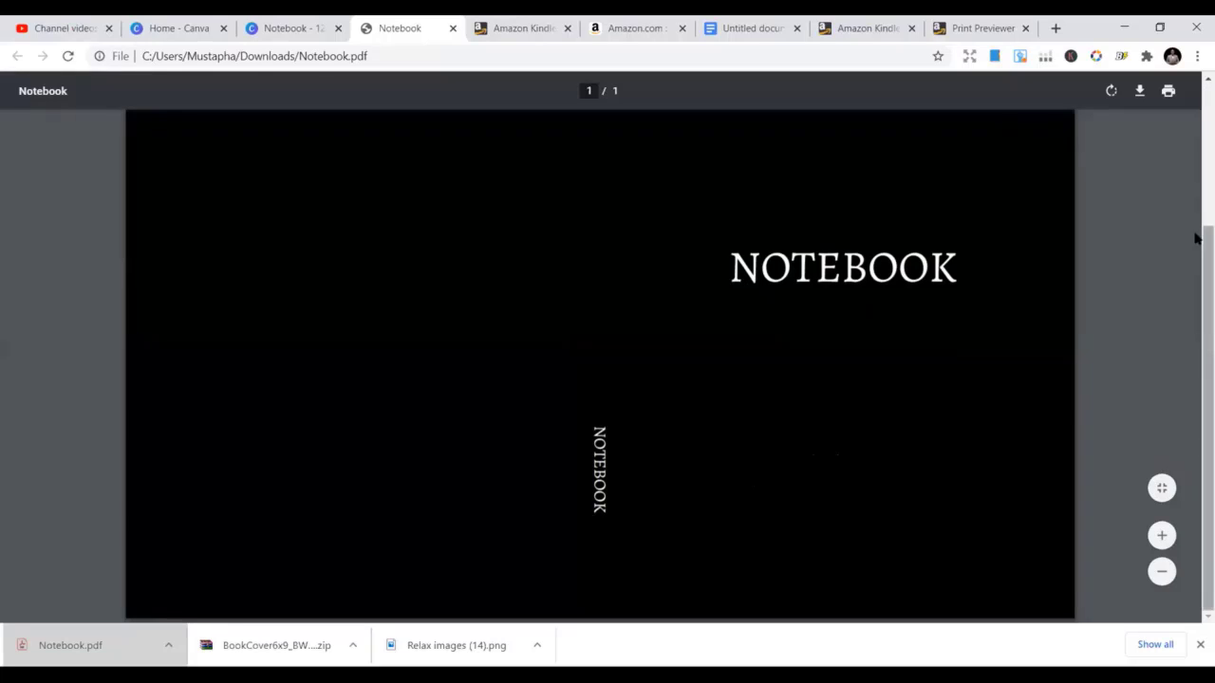
left_click(453, 28)
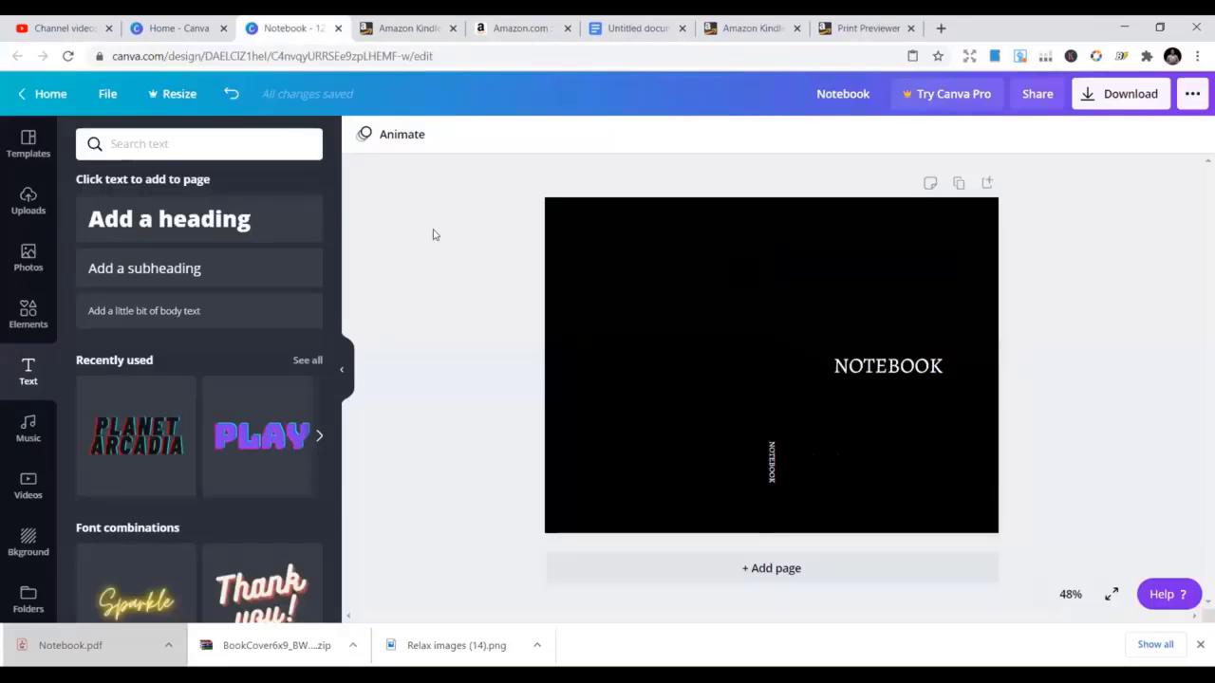
Select the black front and back cover panels and nudge the back panel's top edge down
left_click(884, 377)
left_click(888, 286)
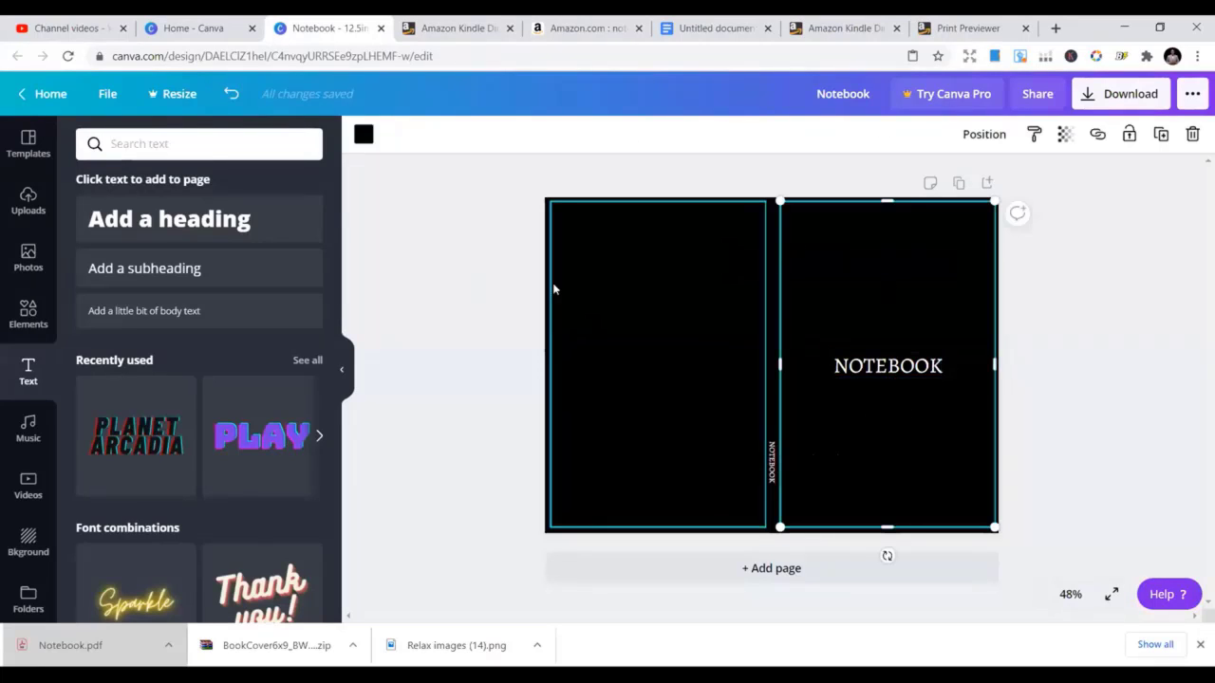
left_click(451, 298)
left_click(806, 313)
left_click(680, 219)
left_click_drag(658, 201, 662, 206)
Turn the page background yellow from Photo Colors and restore the back panel's top edge
left_click(662, 206)
left_click(364, 134)
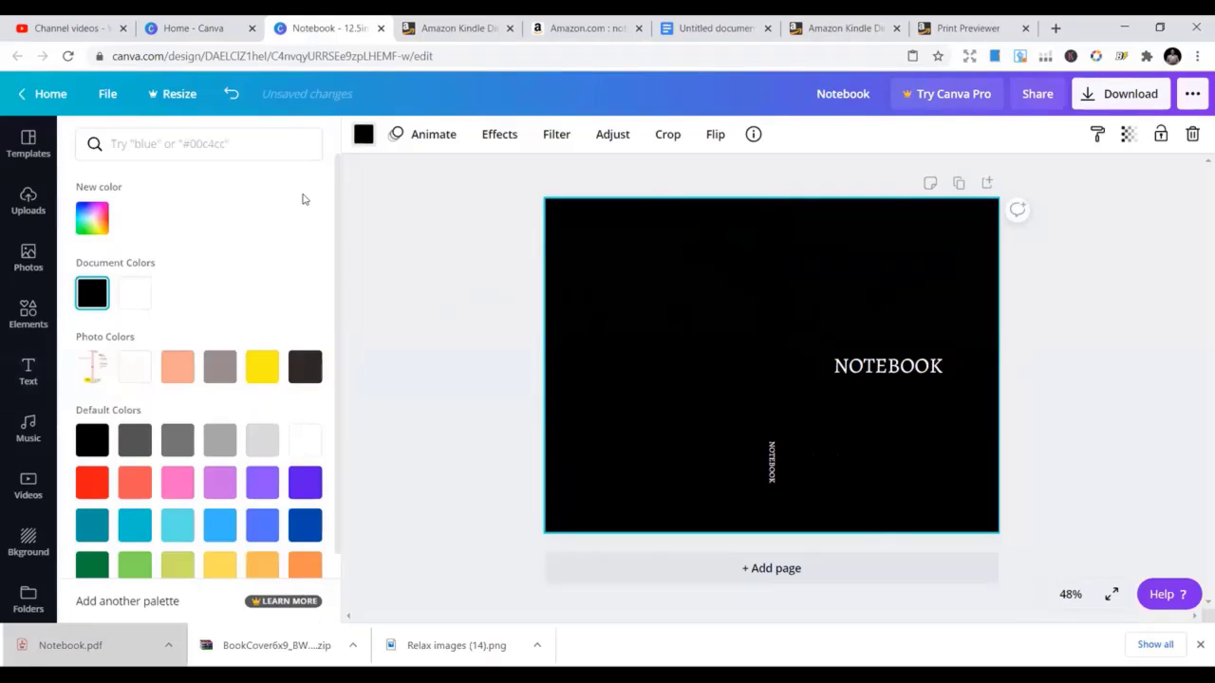
left_click(256, 363)
left_click(650, 241)
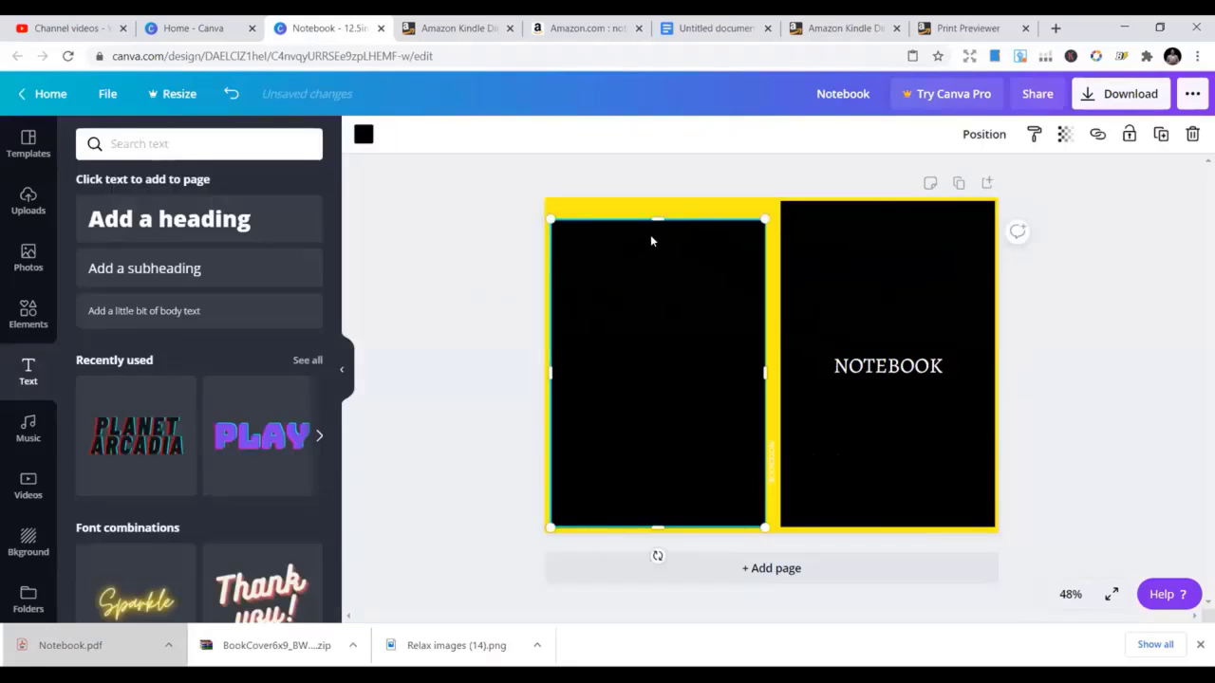
left_click_drag(657, 216, 658, 203)
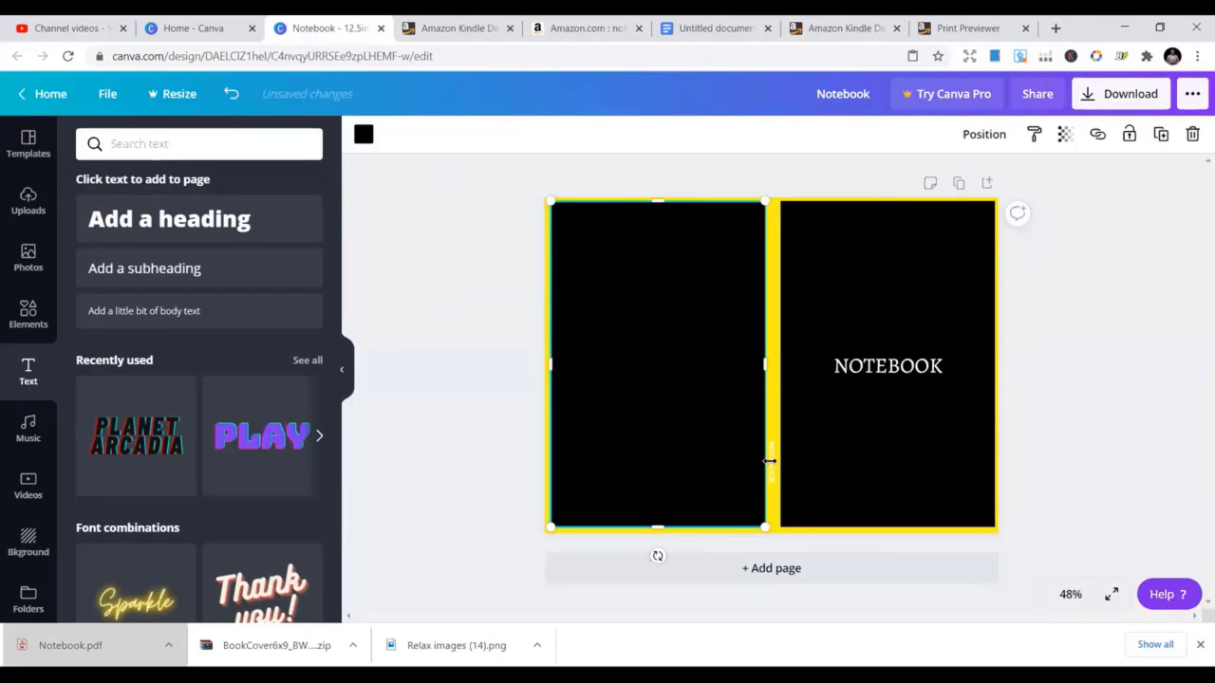
left_click(435, 342)
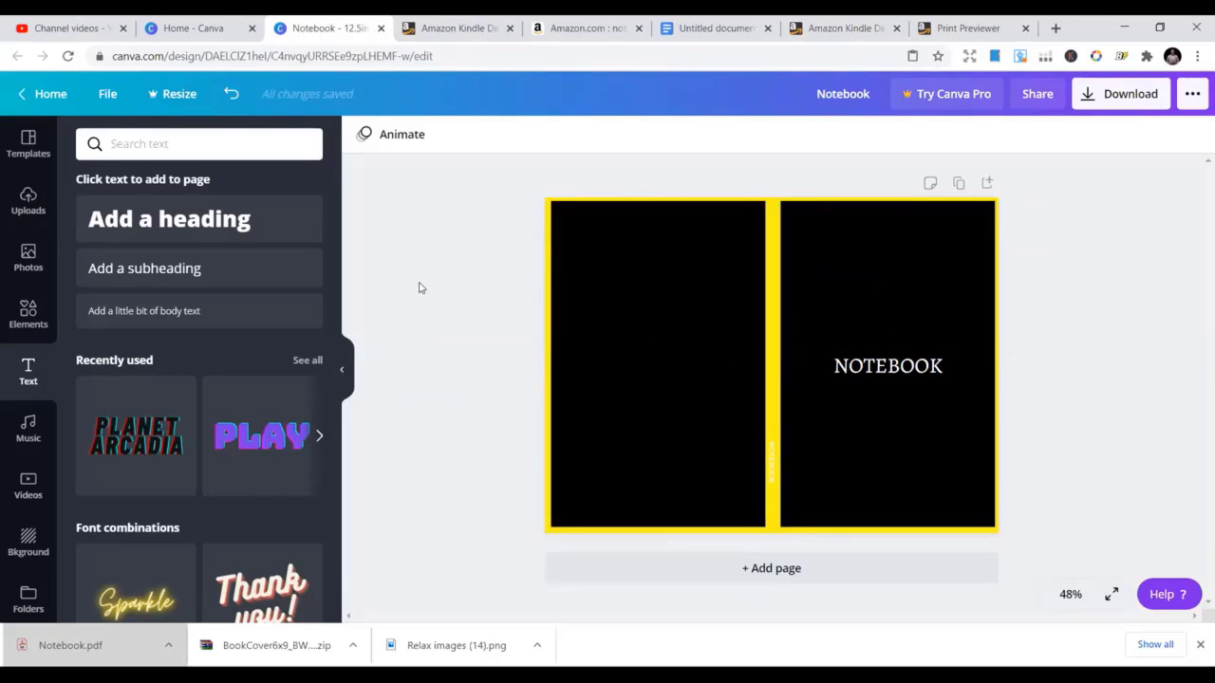
Find the pink lotus image among the uploads and insert it onto the cover
left_click(29, 201)
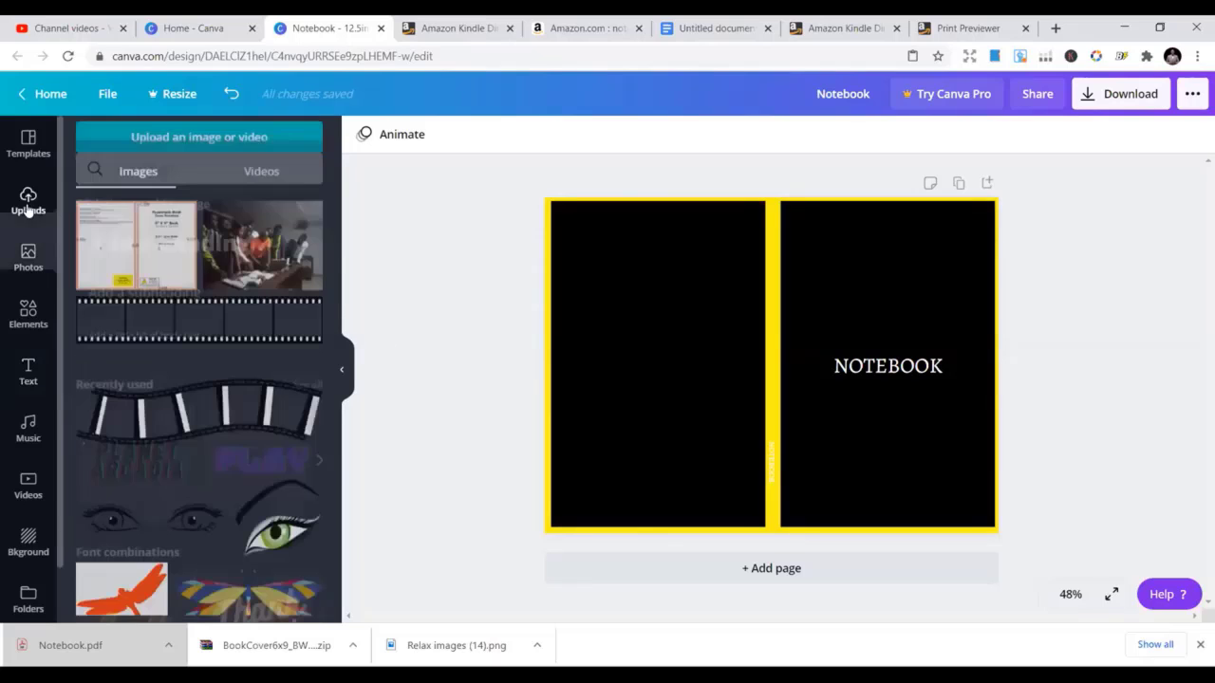
scroll(224, 313, "down", 3)
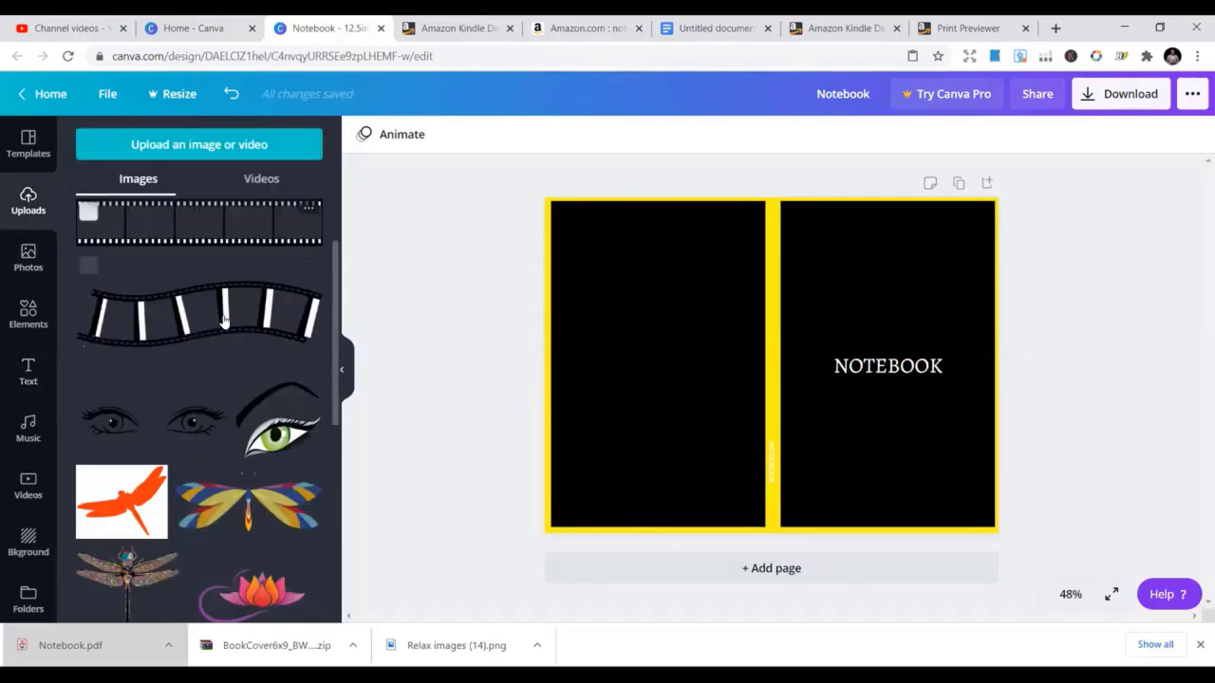
scroll(226, 330, "down", 5)
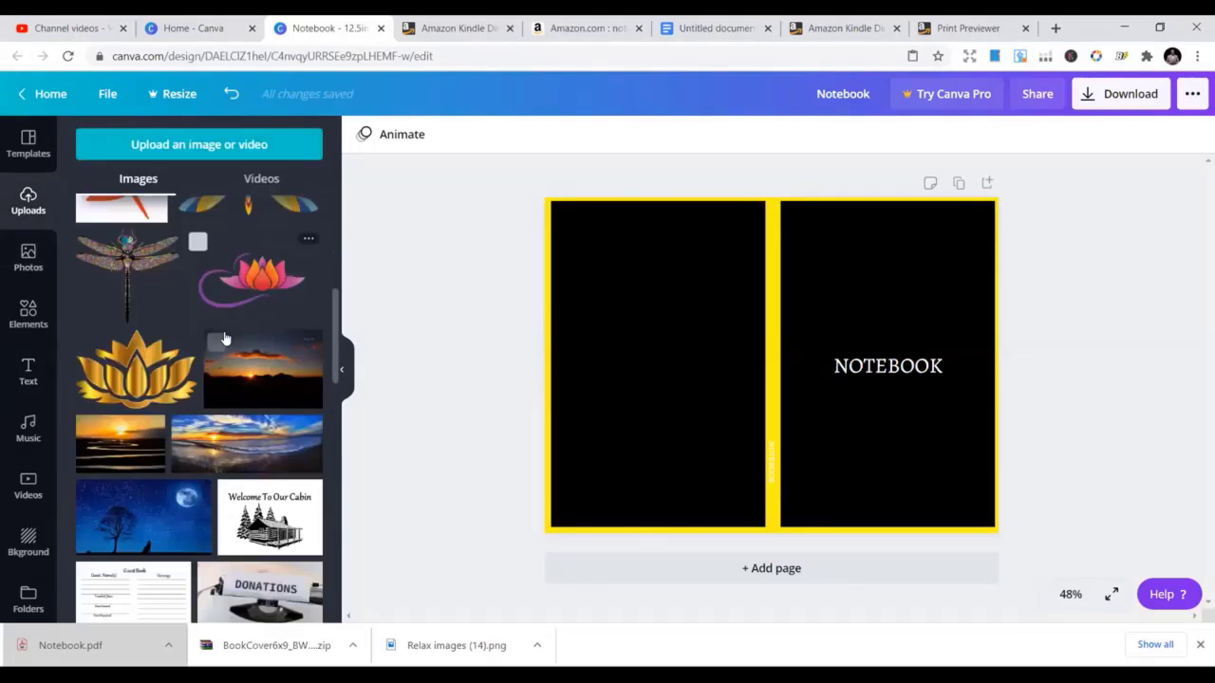
left_click(284, 299)
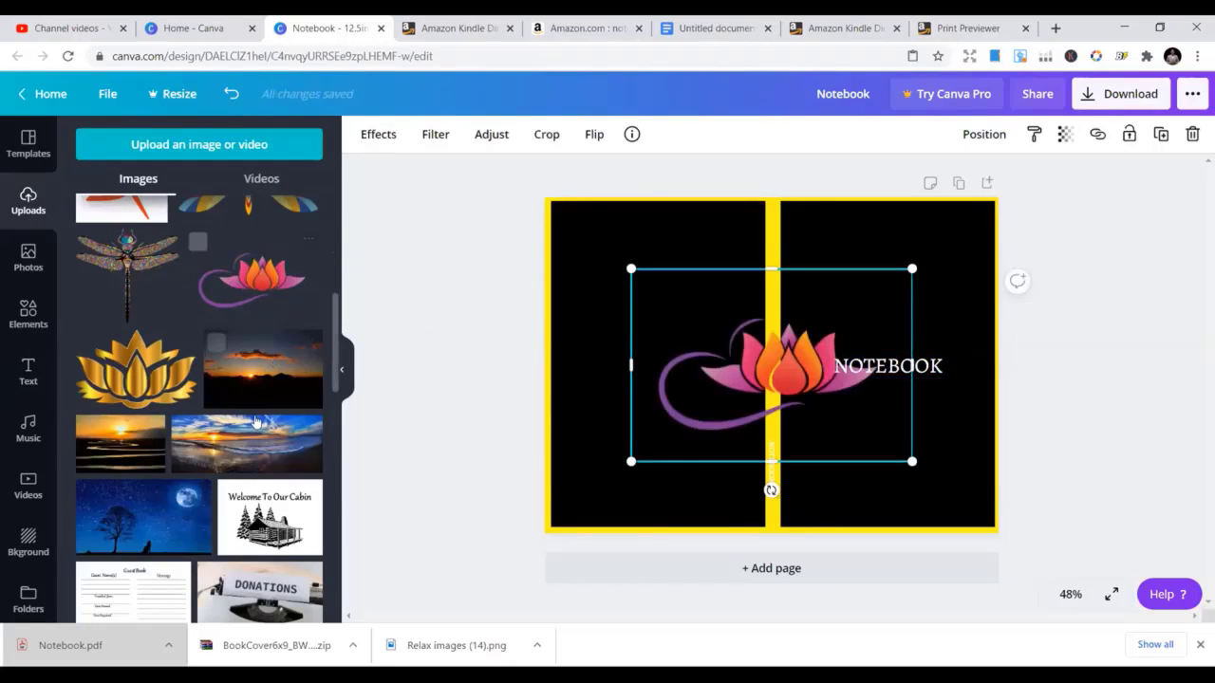
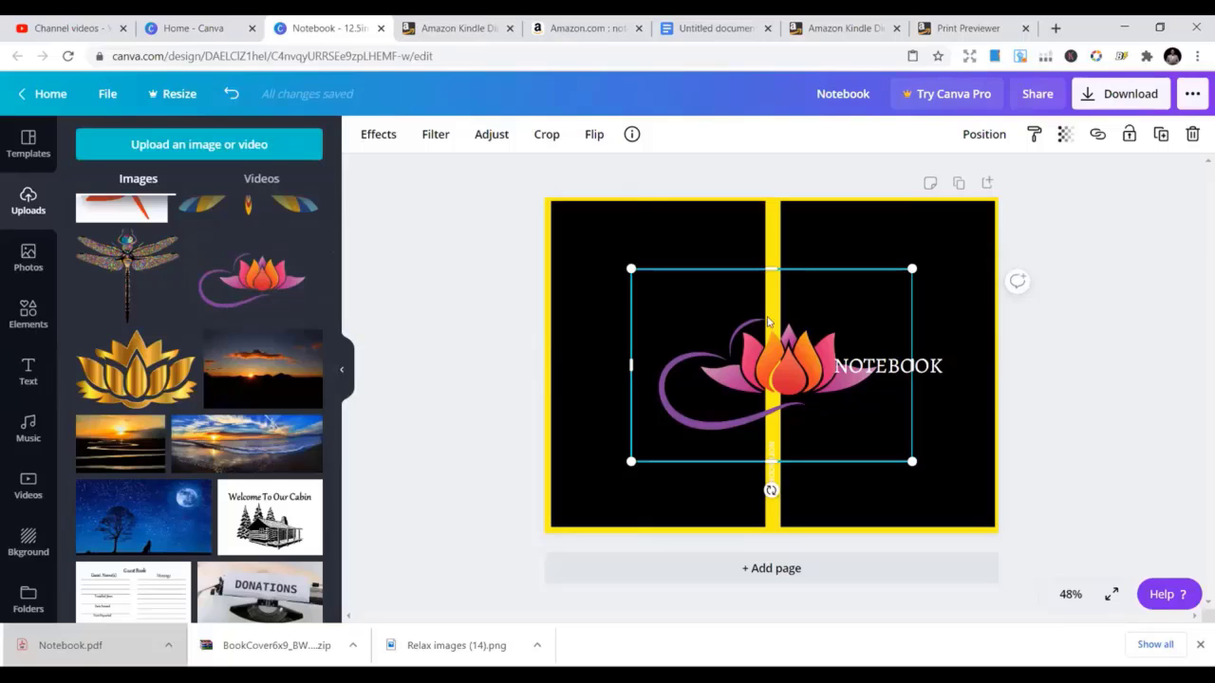
Shrink the lotus image and move it onto the front cover
left_click_drag(631, 269, 769, 366)
left_click_drag(822, 410, 878, 312)
left_click(848, 320)
left_click(850, 314)
left_click(626, 374)
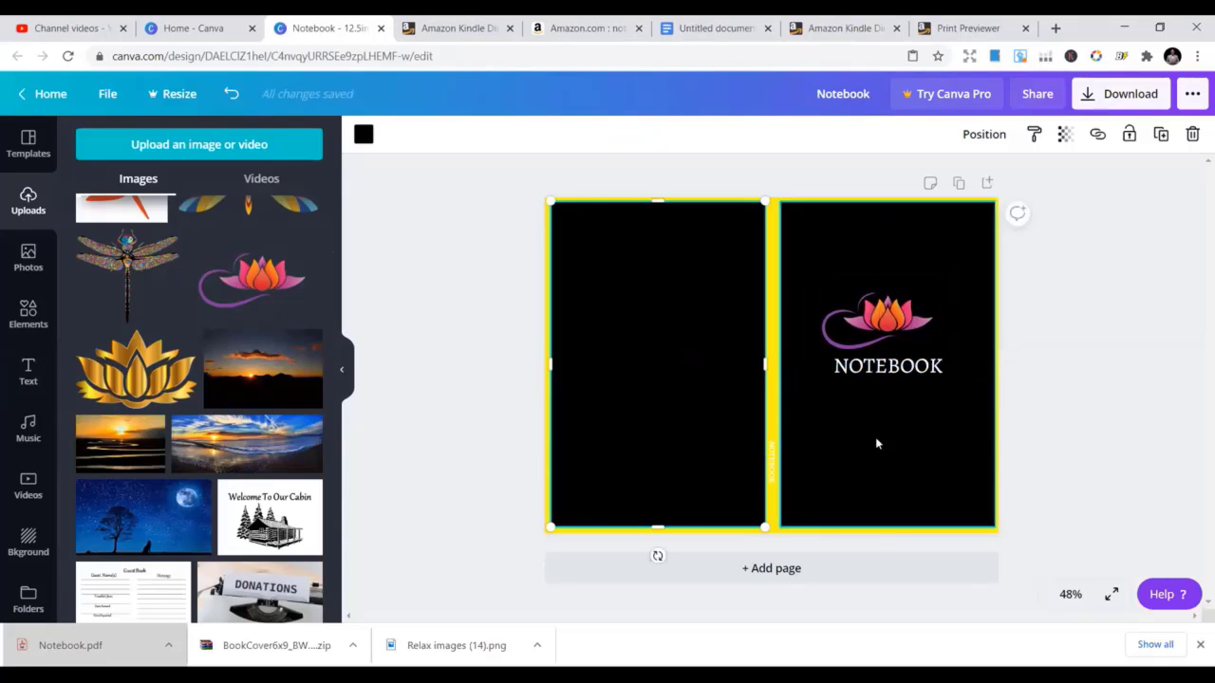
Shrink the lotus further and sit it centred just above the NOTEBOOK title
left_click(895, 337)
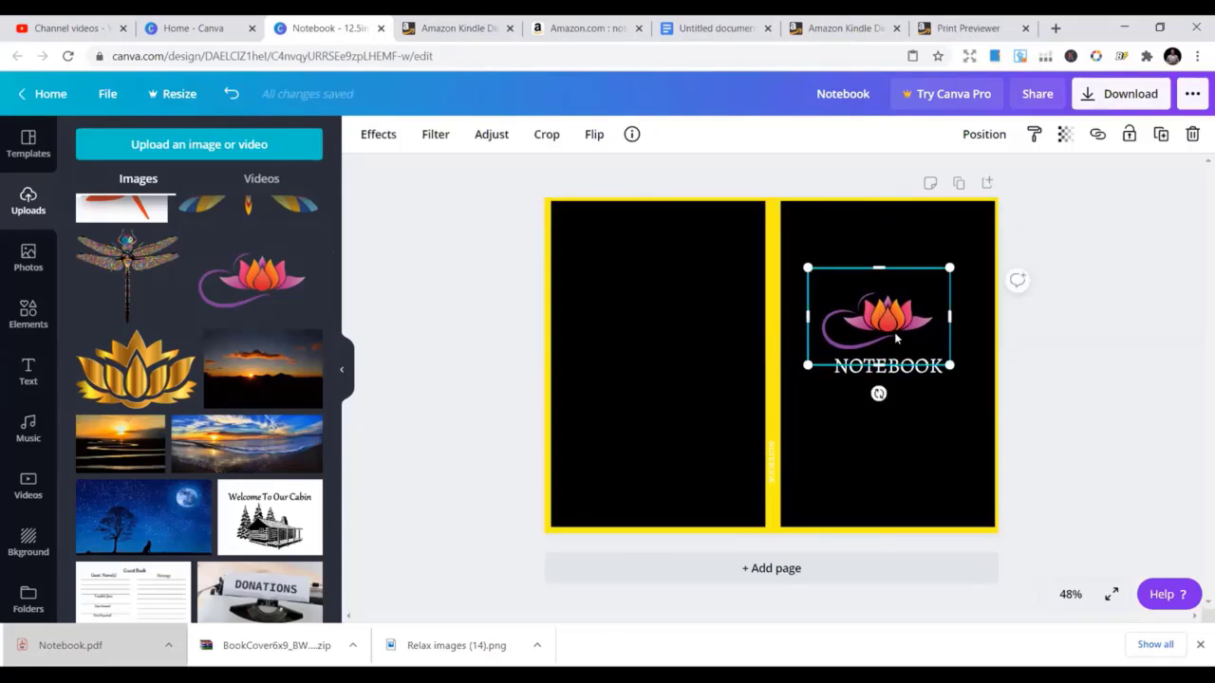
left_click_drag(887, 324, 872, 305)
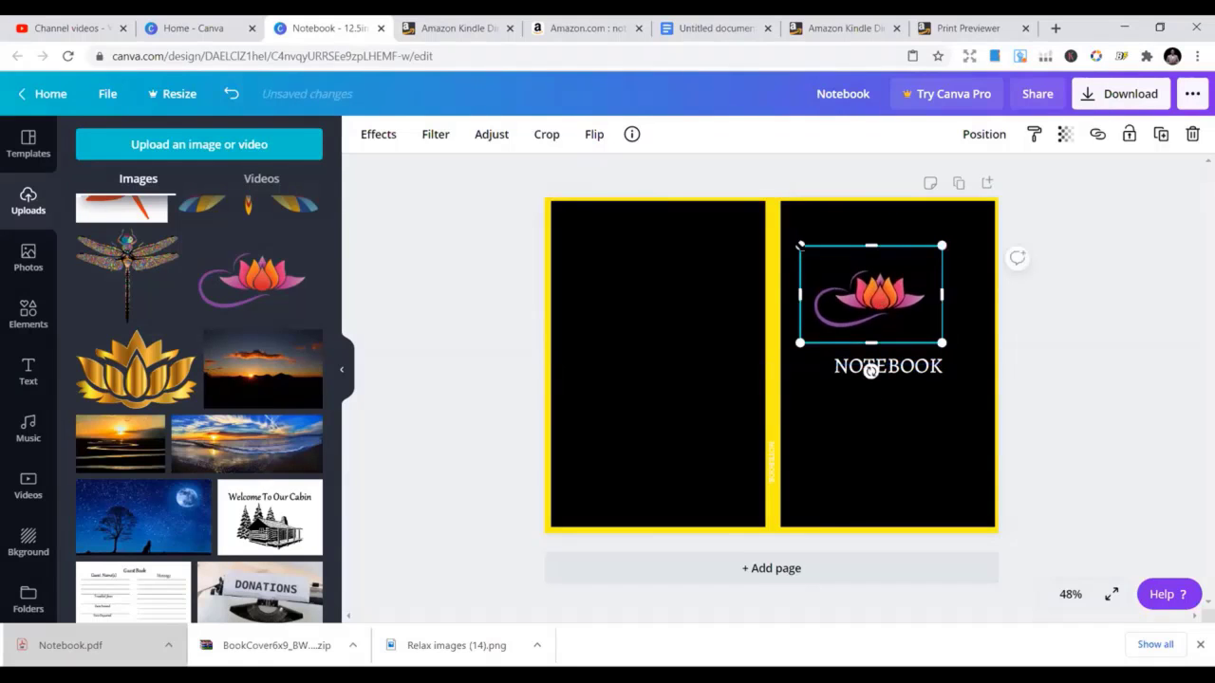
left_click_drag(800, 245, 824, 262)
left_click_drag(874, 303, 868, 272)
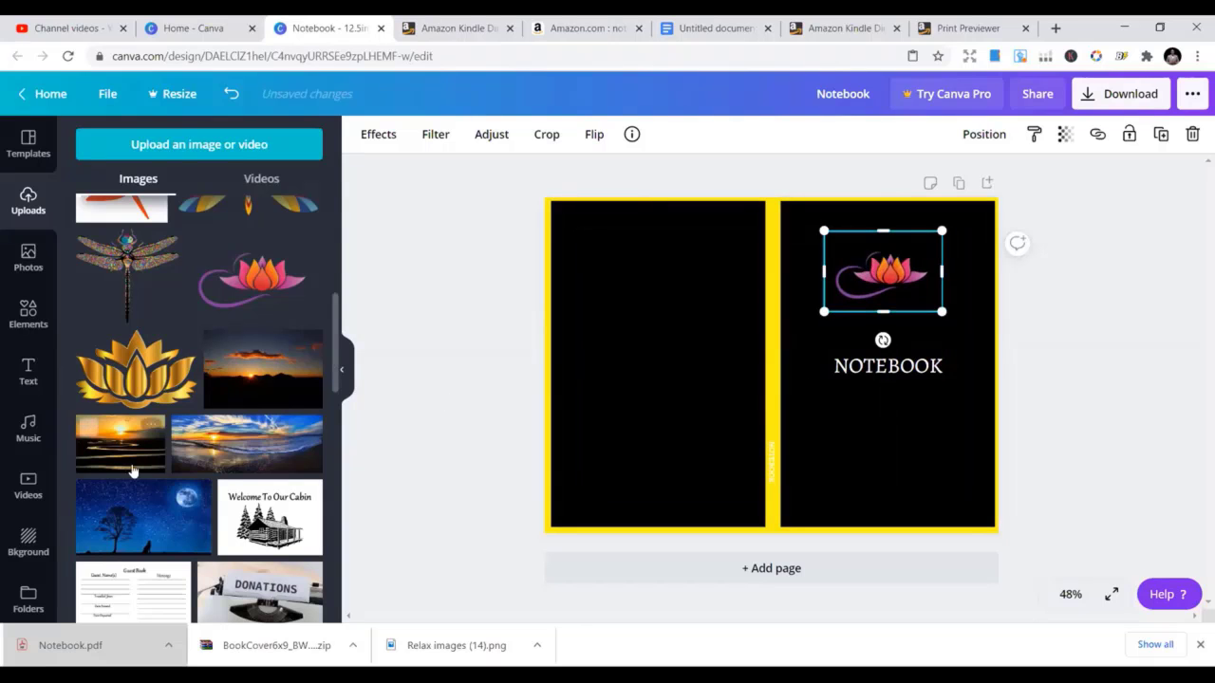
scroll(174, 478, "down", 3)
scroll(213, 481, "down", 10)
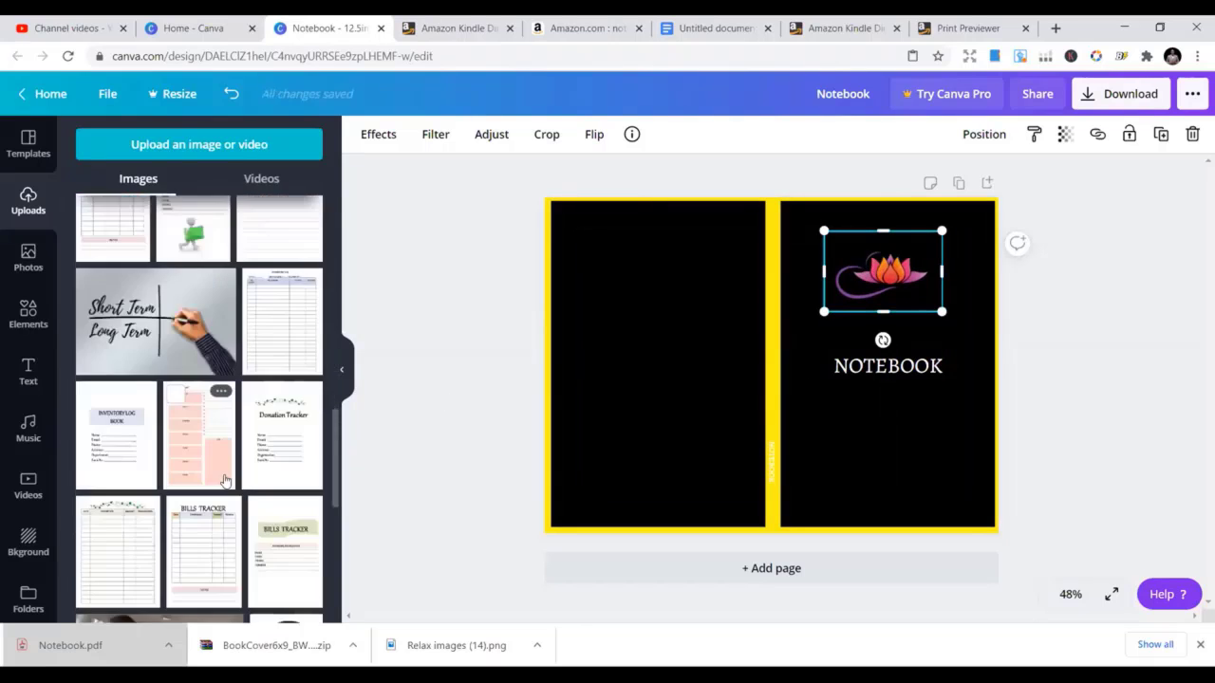
scroll(237, 492, "down", 5)
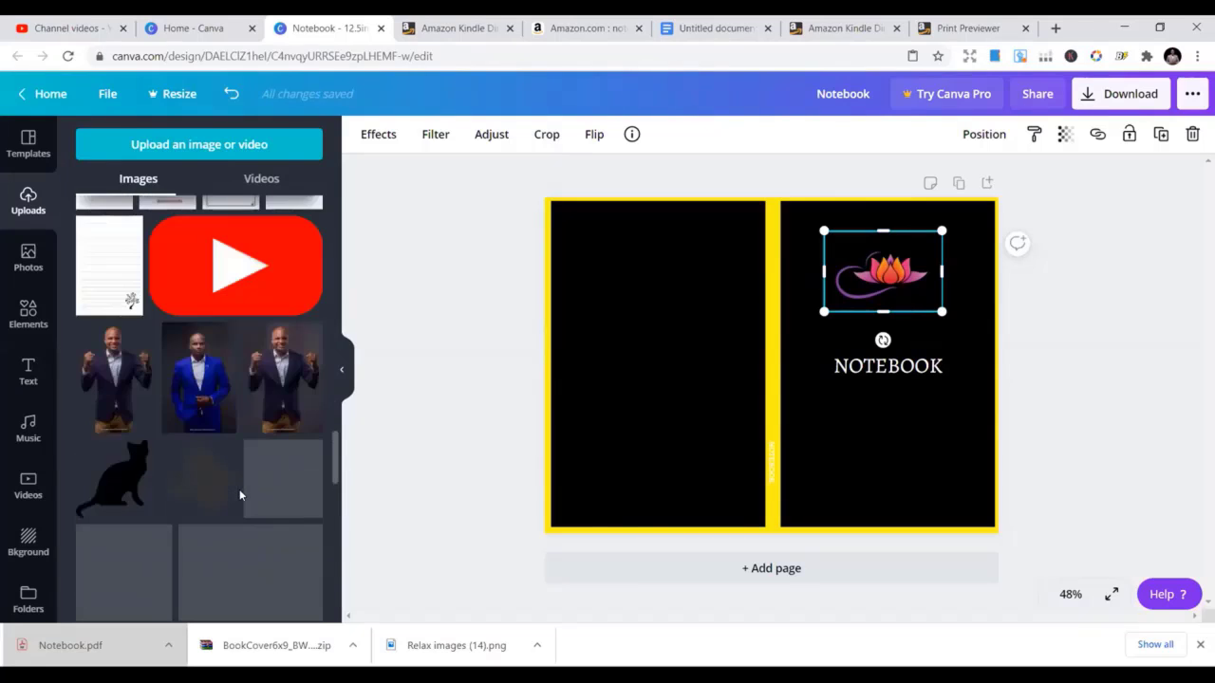
scroll(238, 491, "down", 3)
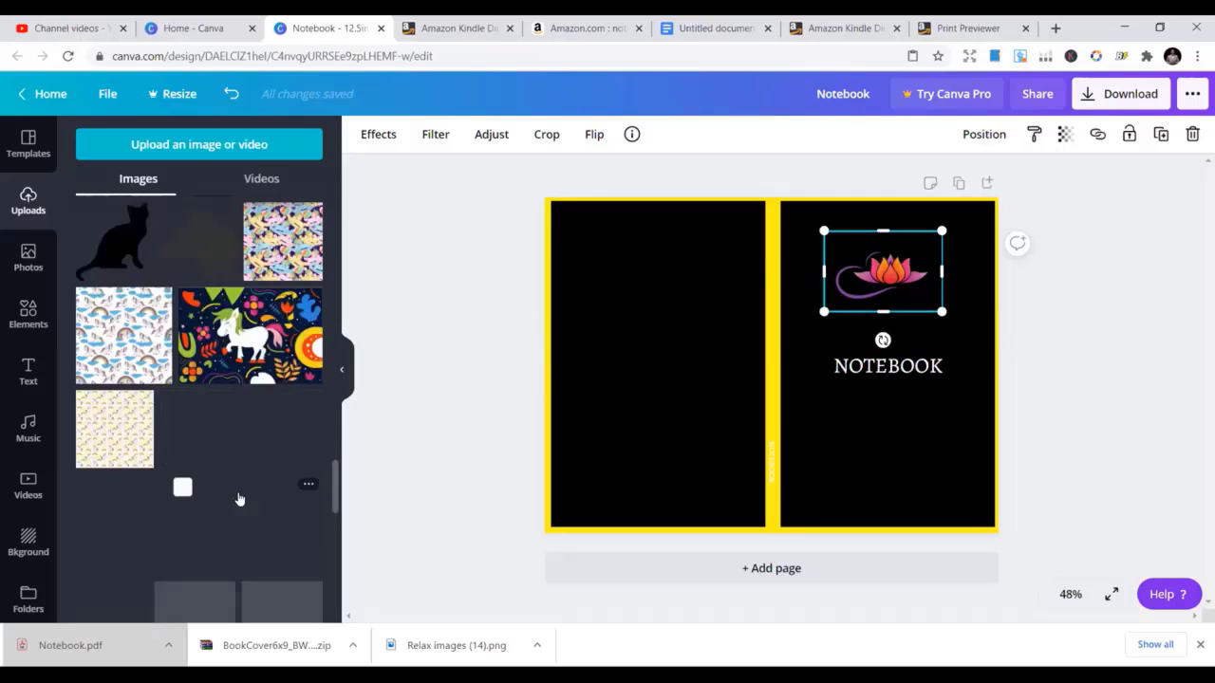
scroll(242, 498, "up", 3)
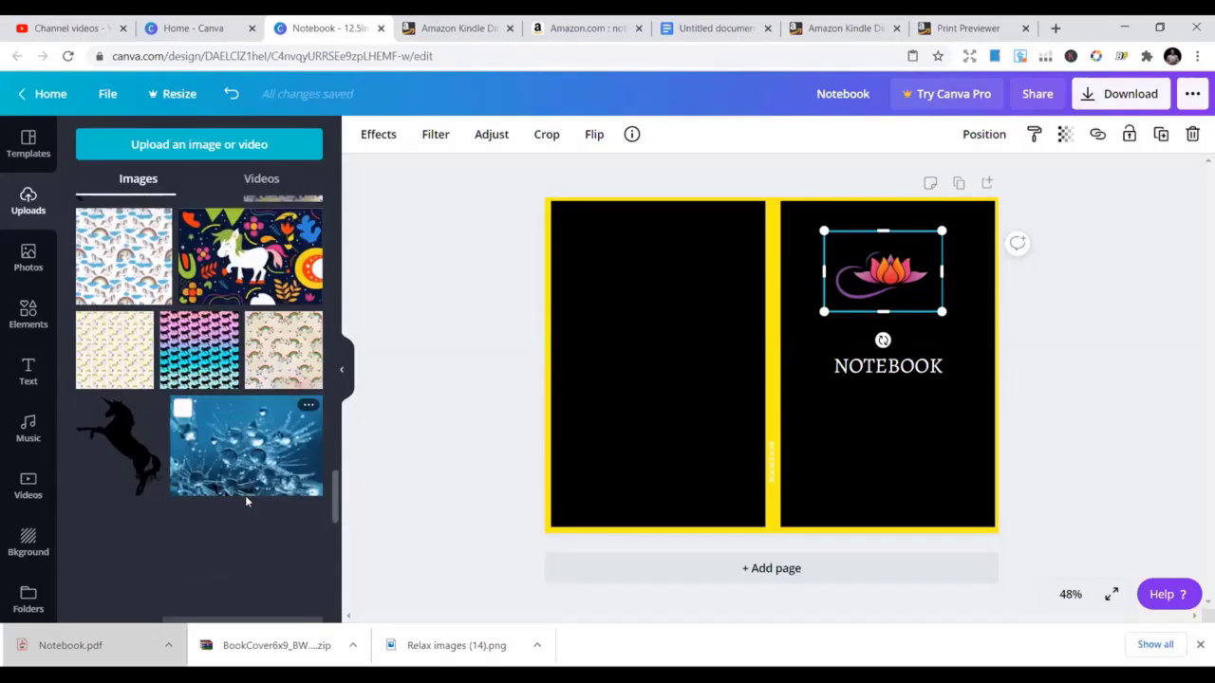
scroll(244, 493, "up", 2)
scroll(247, 490, "down", 4)
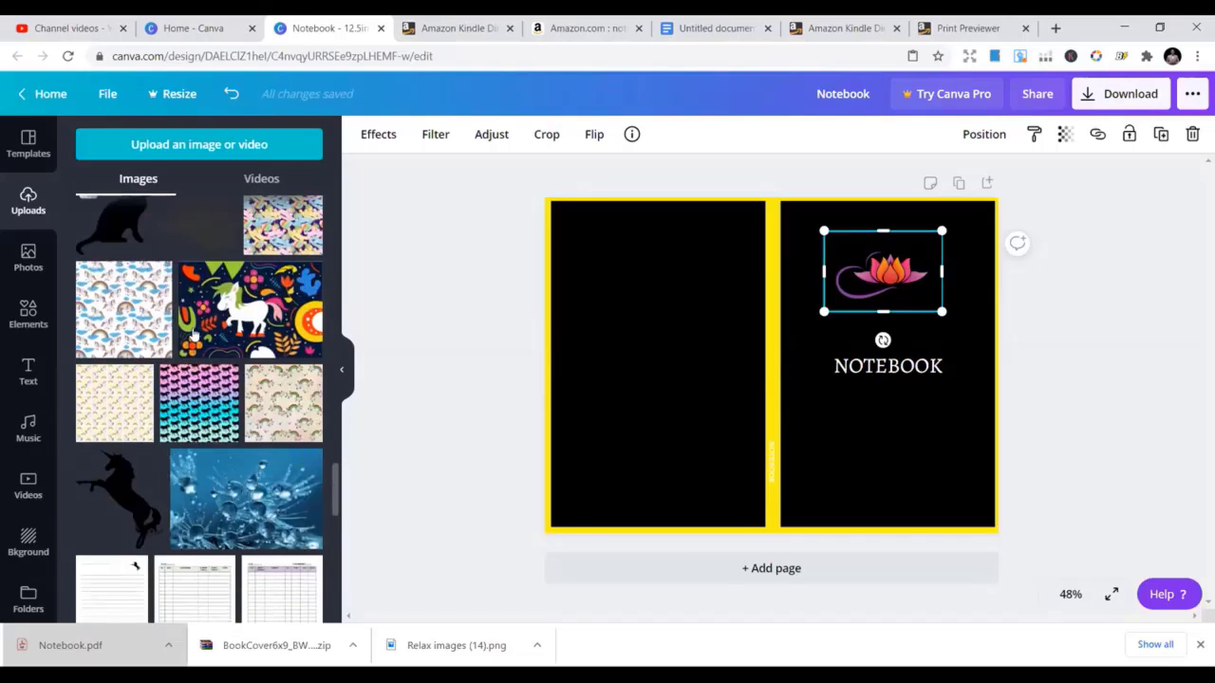
scroll(245, 490, "up", 3)
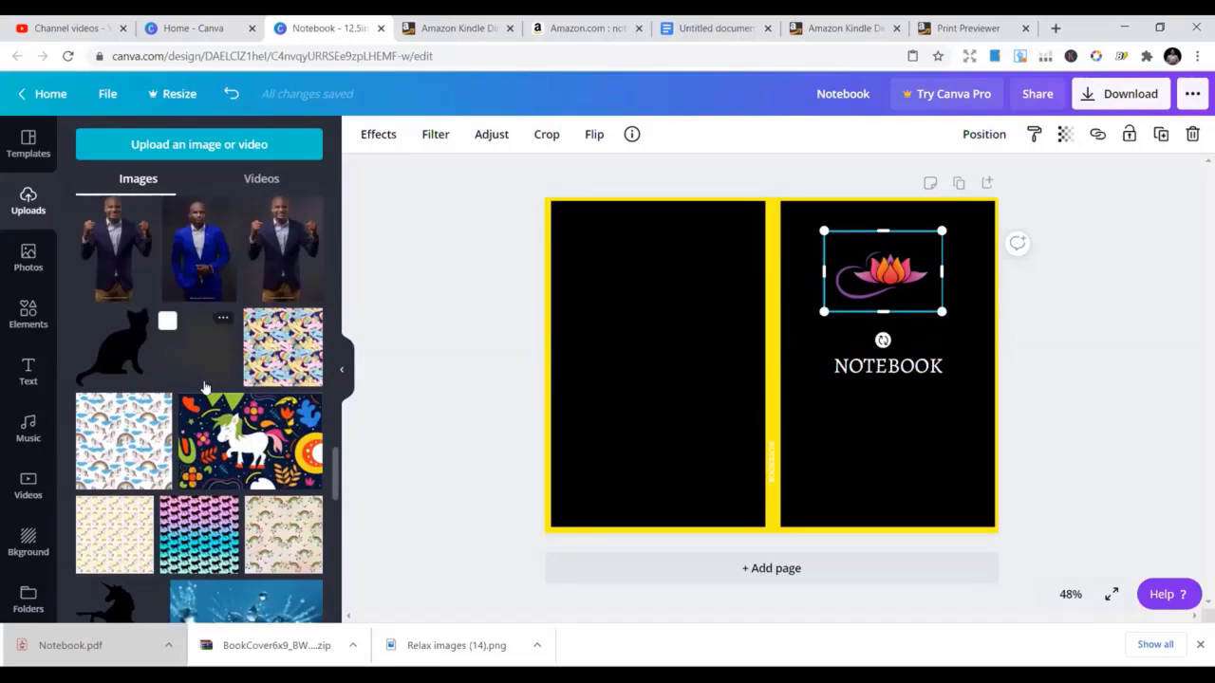
Go to Pixabay and search for 'unicorn' images
left_click(450, 21)
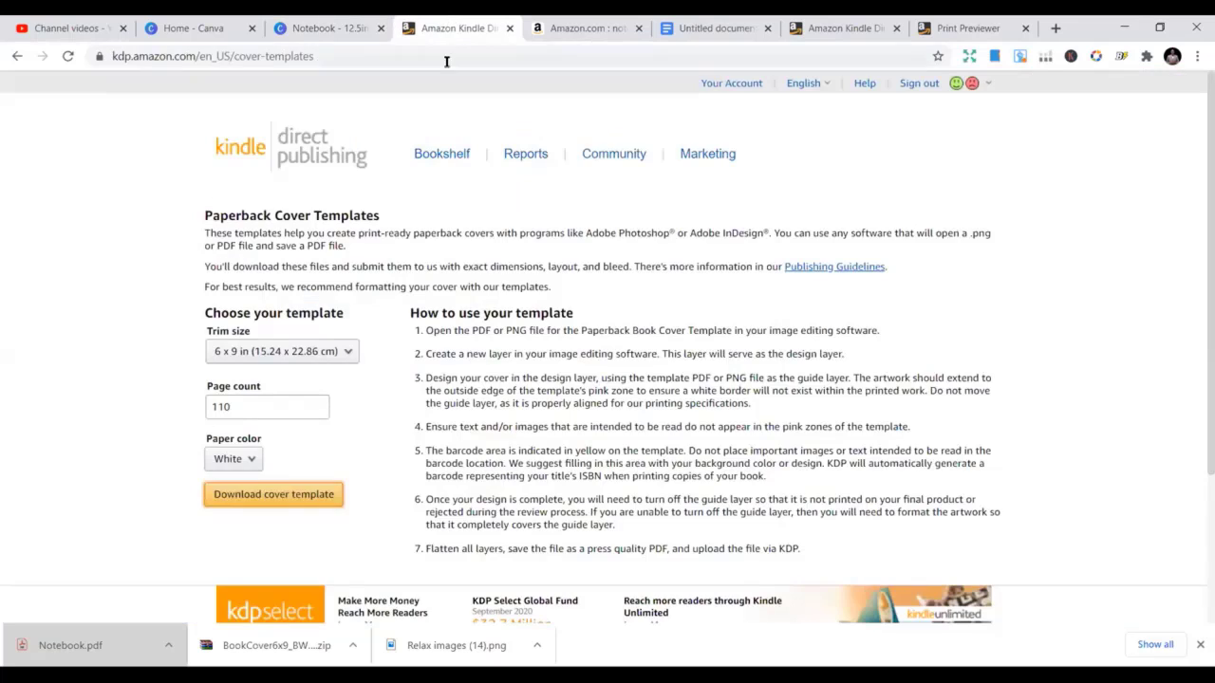
left_click(450, 61)
type("pixabay.com")
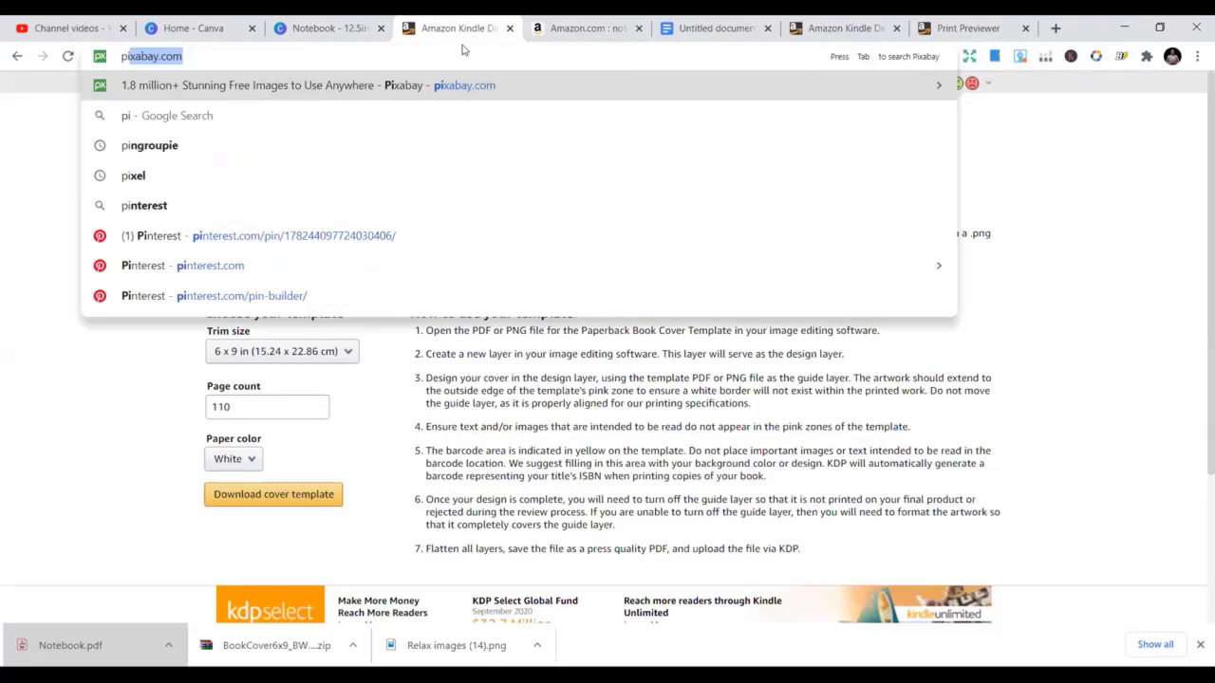
key("Return")
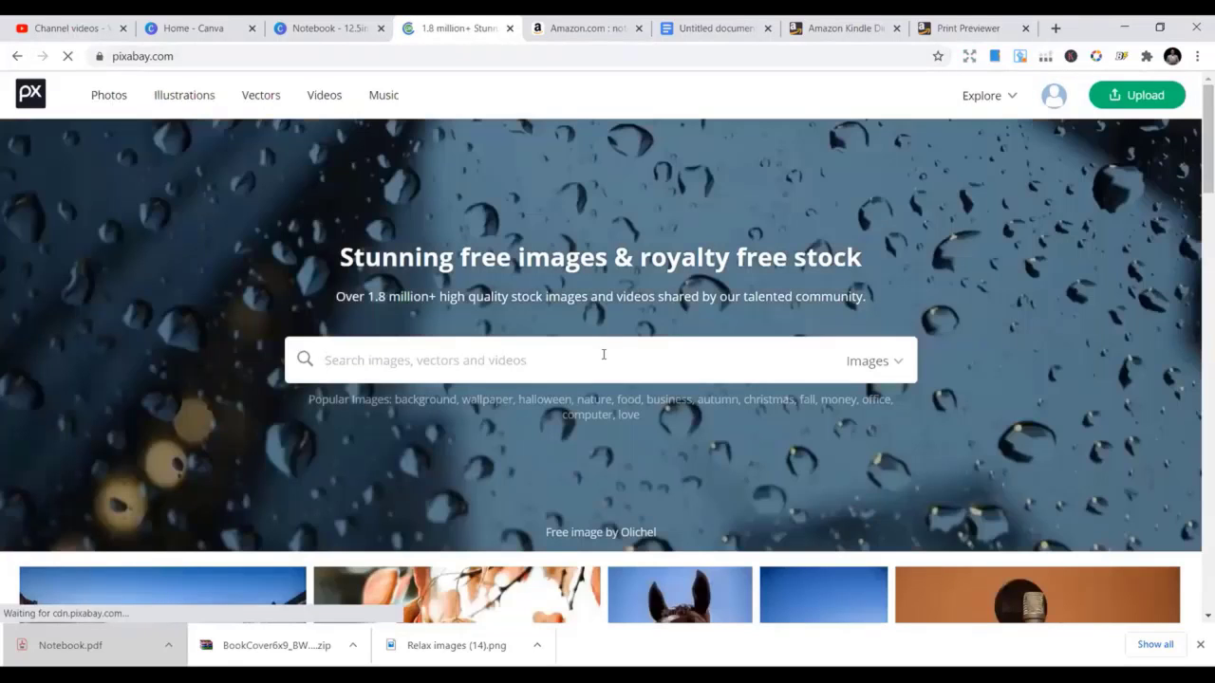
type("uni")
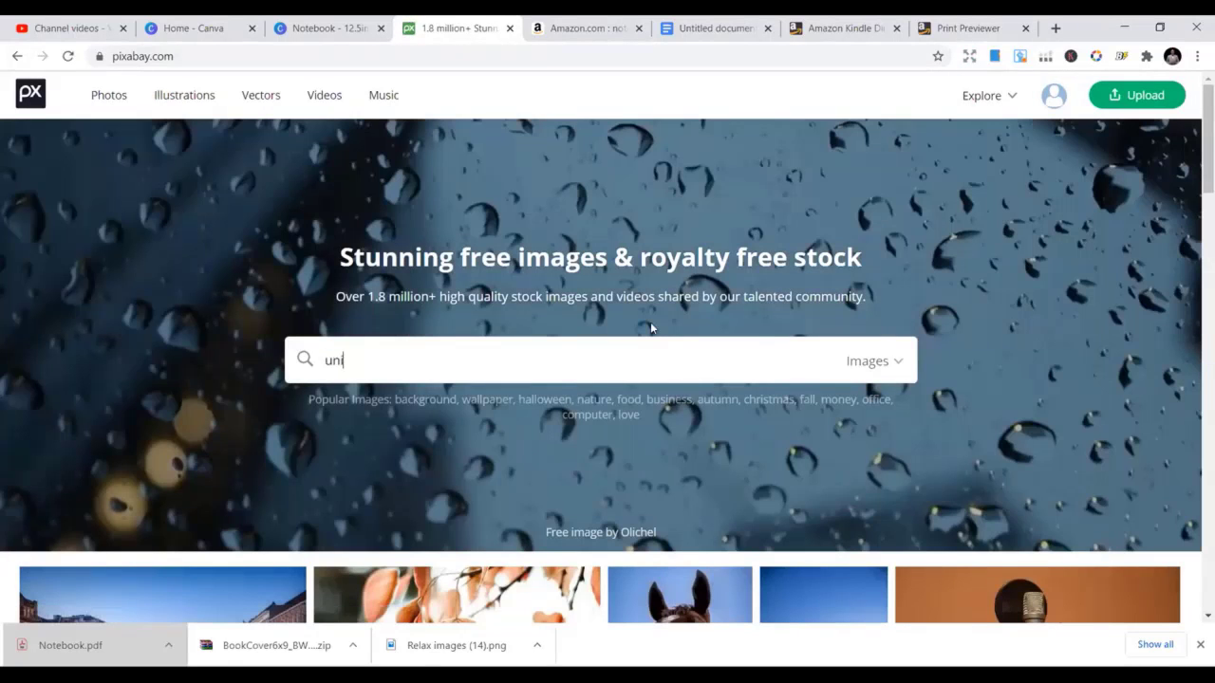
type("corn")
key("Return")
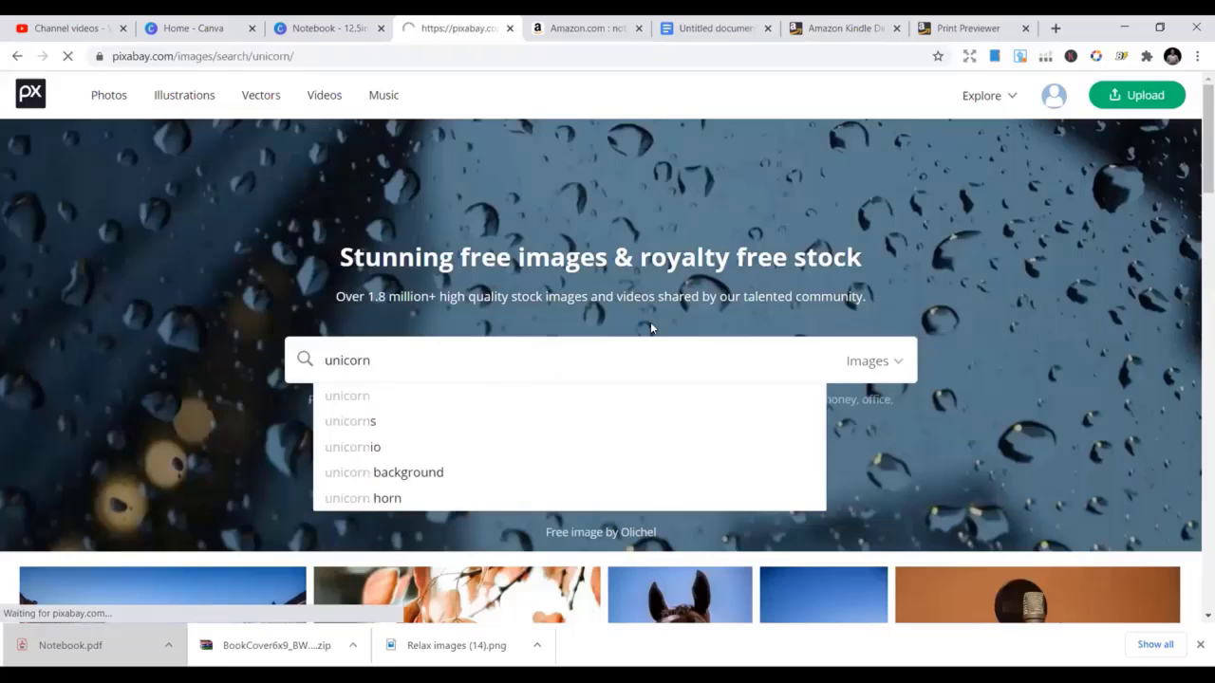
Download the Rabbit Hare Unicorn illustration as a 1018×1280 PNG
scroll(651, 328, "down", 2)
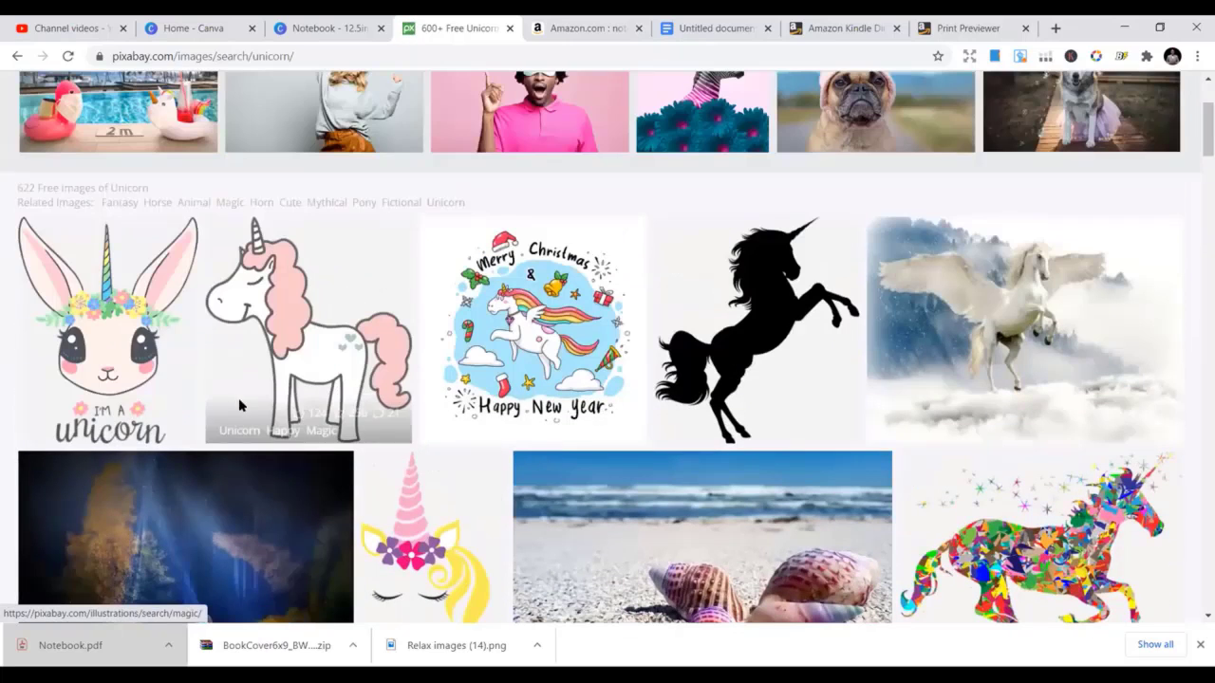
left_click(167, 357)
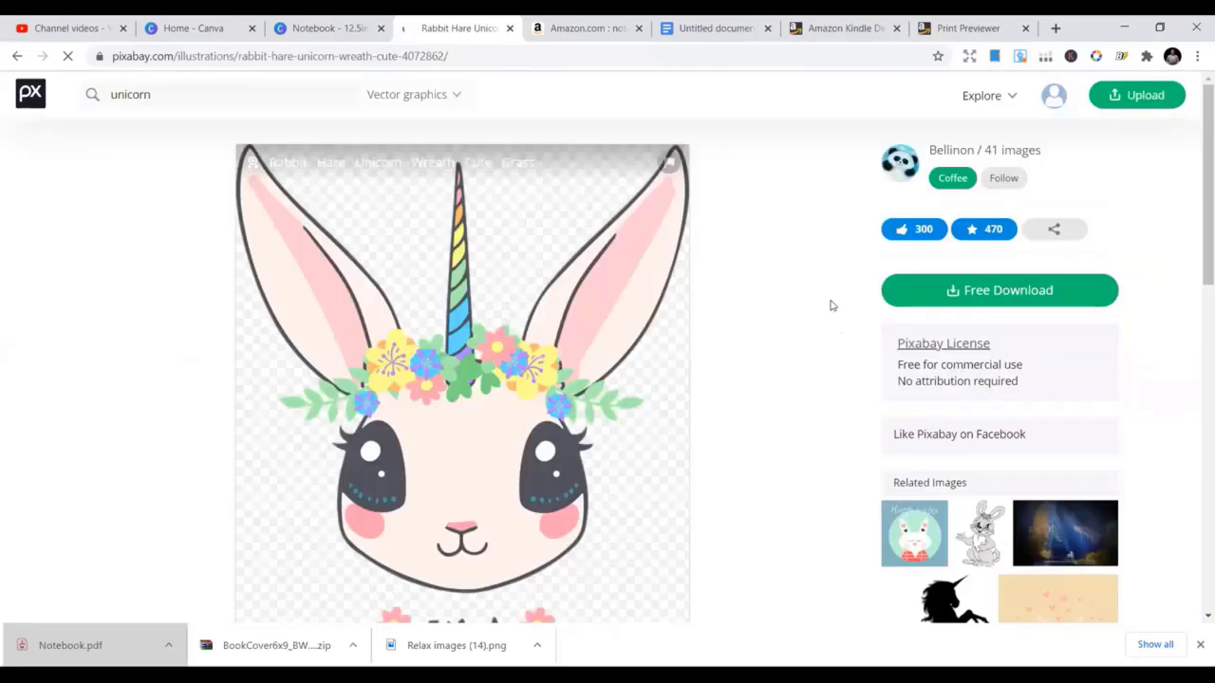
left_click(1015, 294)
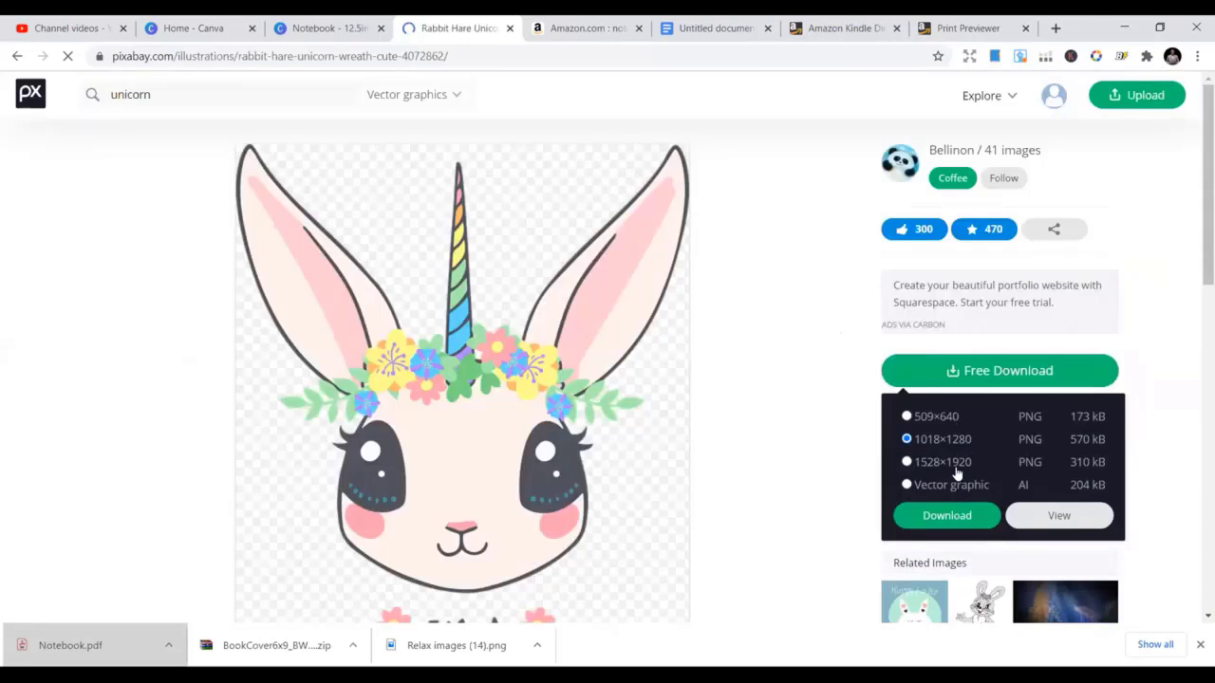
left_click(954, 554)
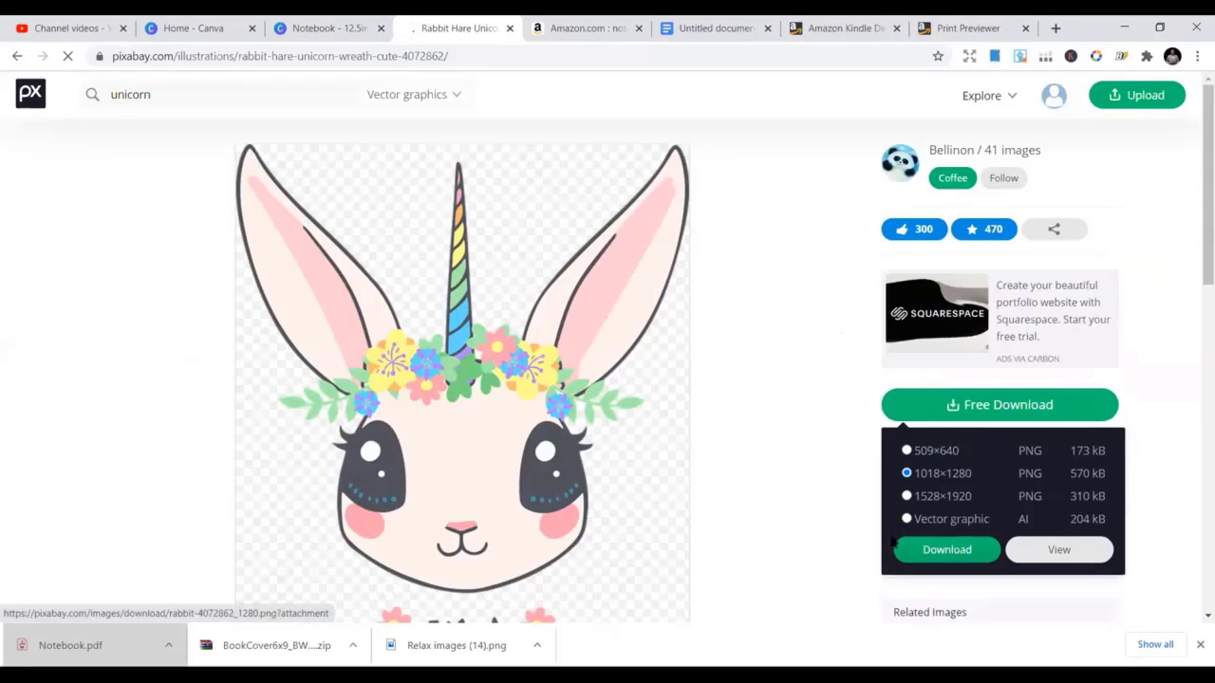
Delete the lotus image and upload the rabbit PNG from the Downloads folder
left_click(361, 23)
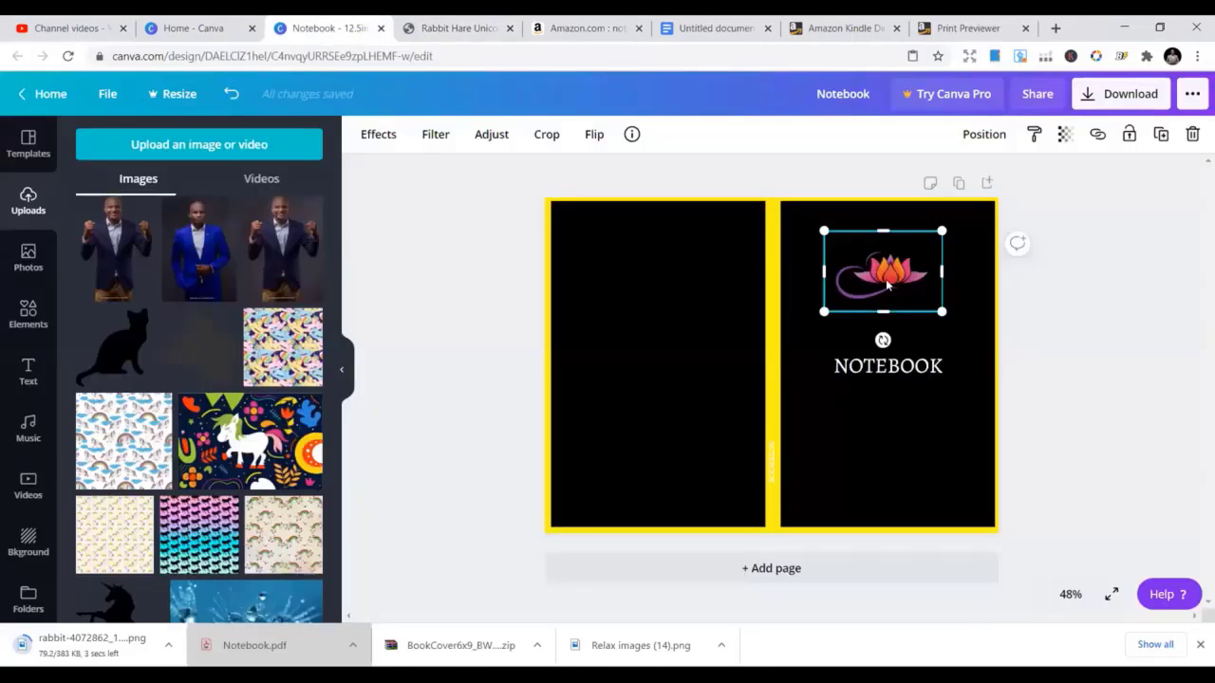
key("Delete")
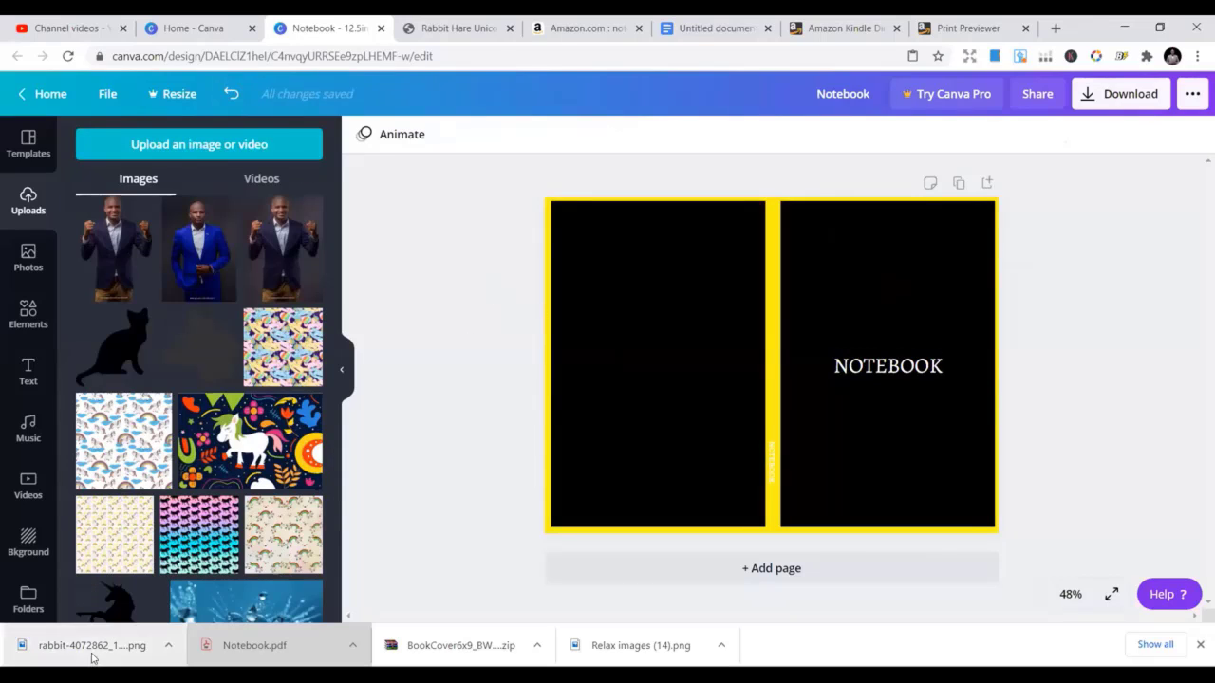
left_click(218, 144)
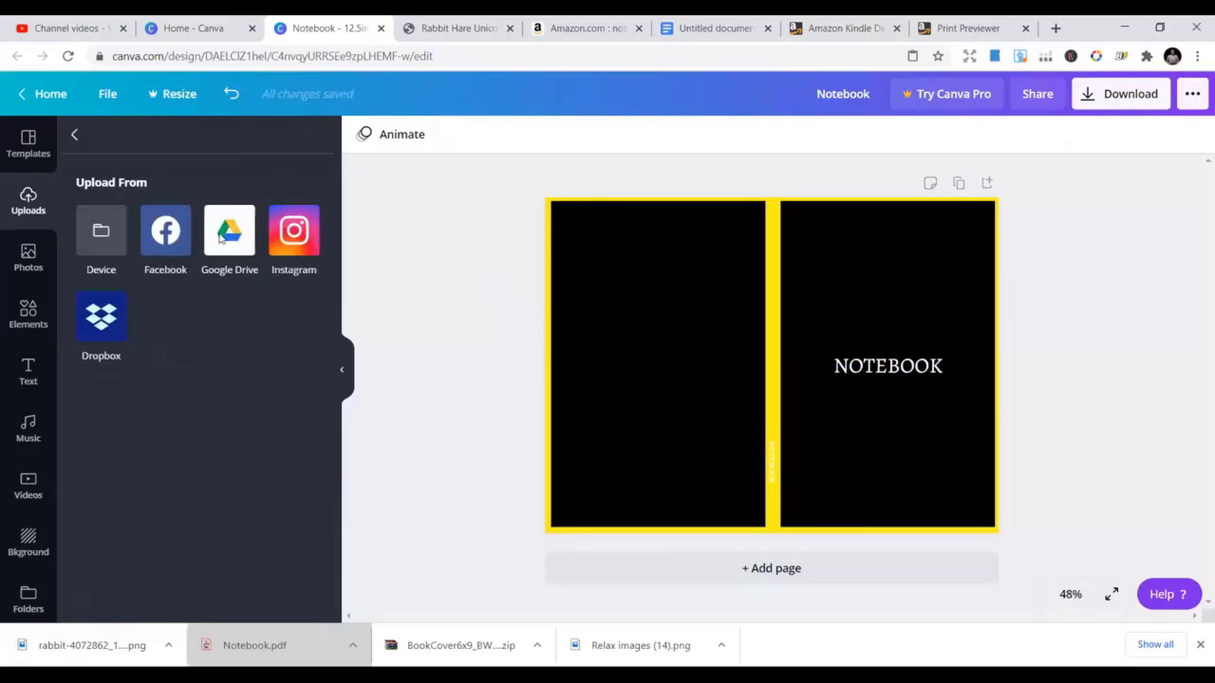
left_click(116, 282)
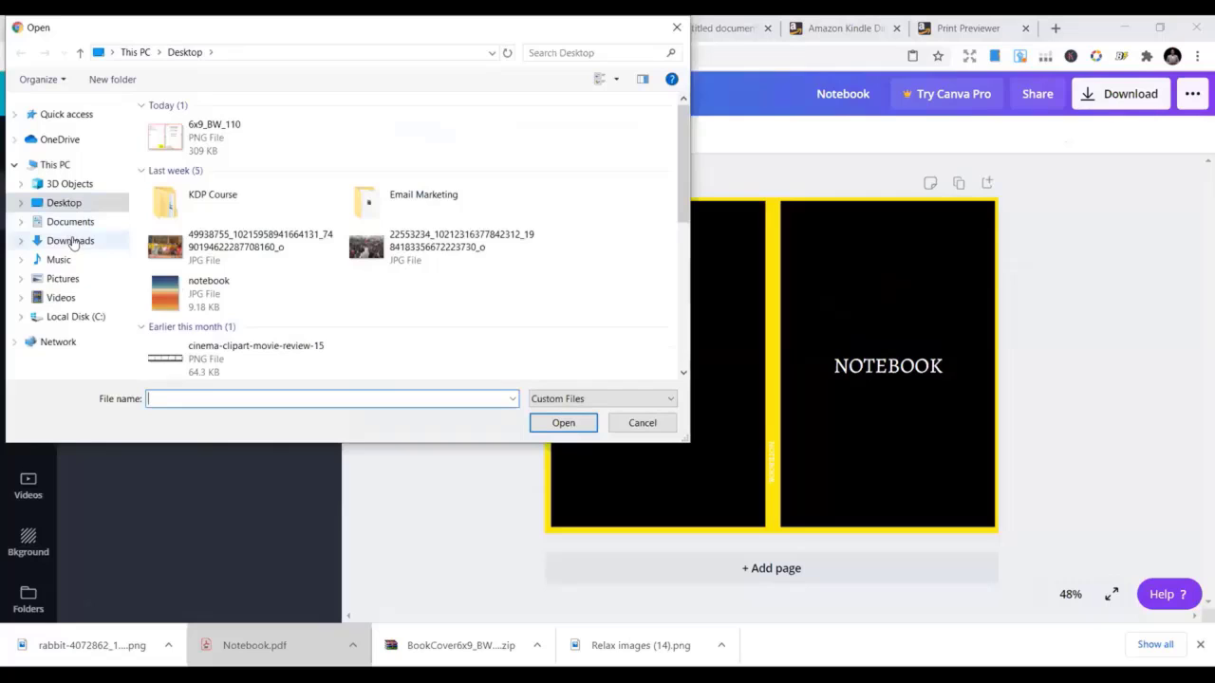
left_click(70, 241)
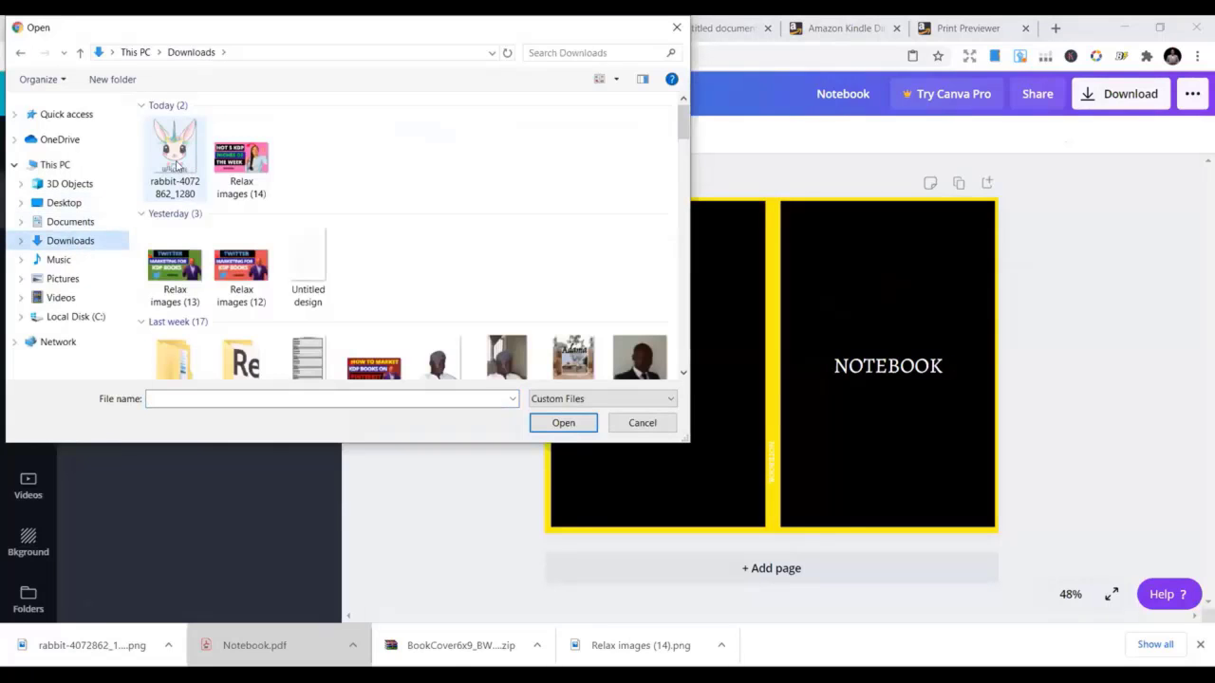
left_click(175, 165)
double_click(176, 165)
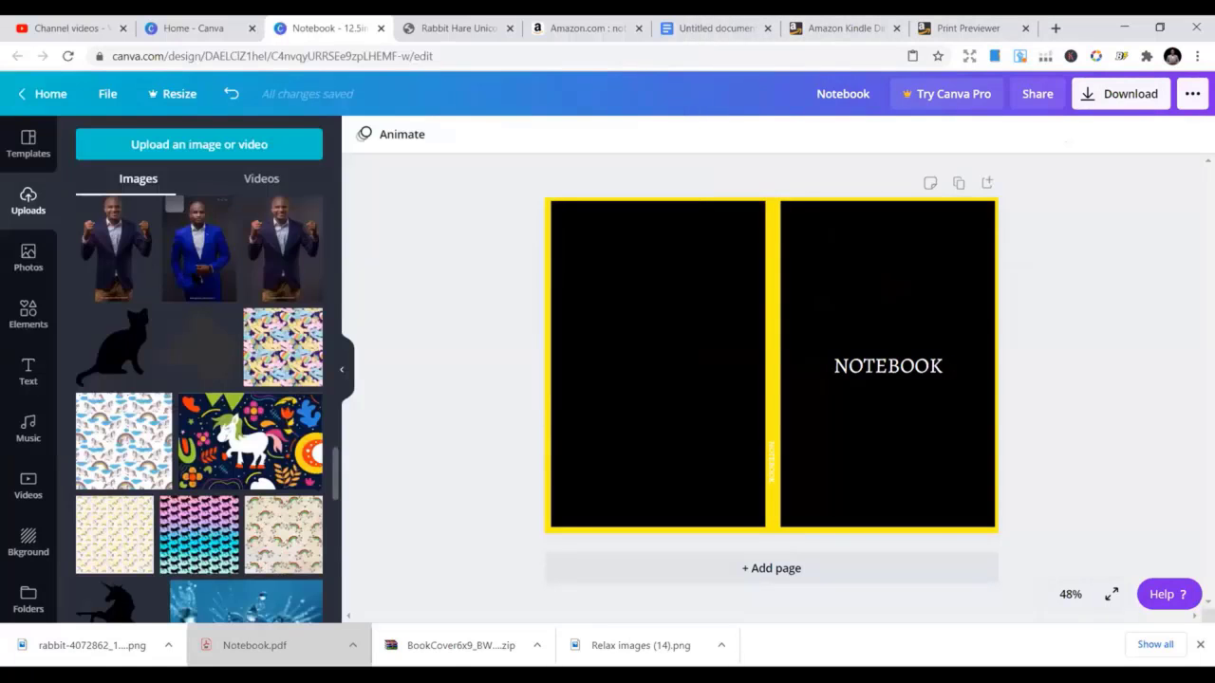
Add the uploaded rabbit unicorn image to the cover
scroll(194, 282, "up", 5)
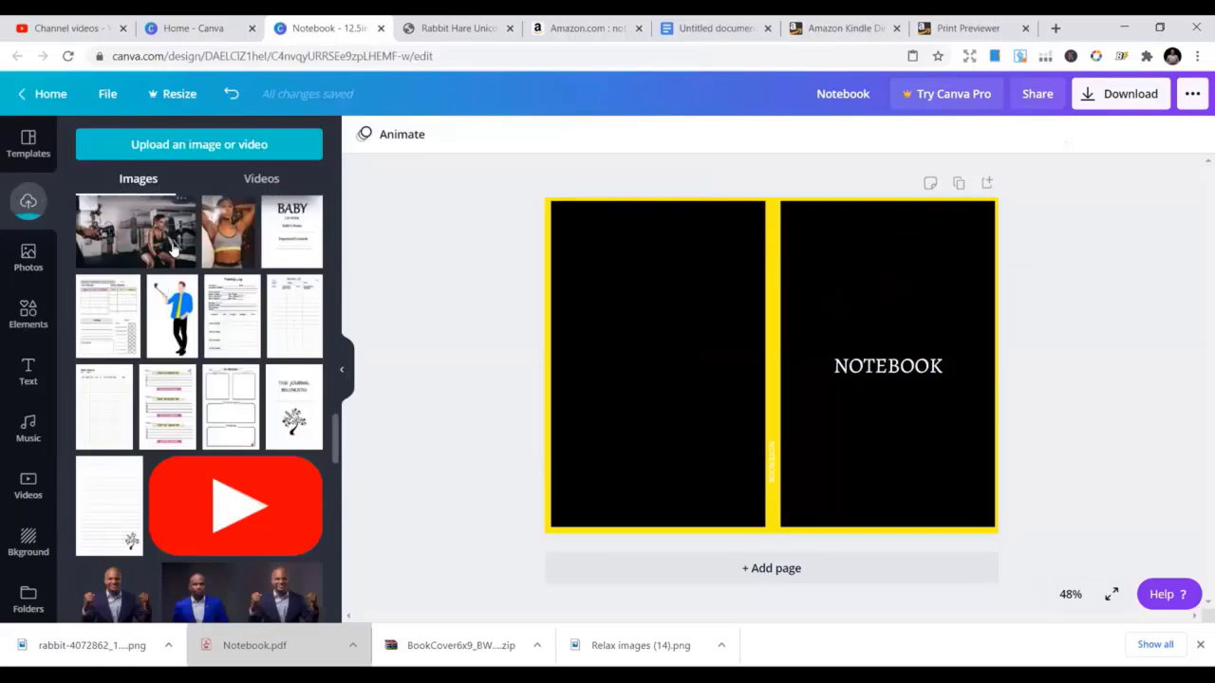
scroll(311, 393, "up", 2)
left_click_drag(338, 417, 332, 181)
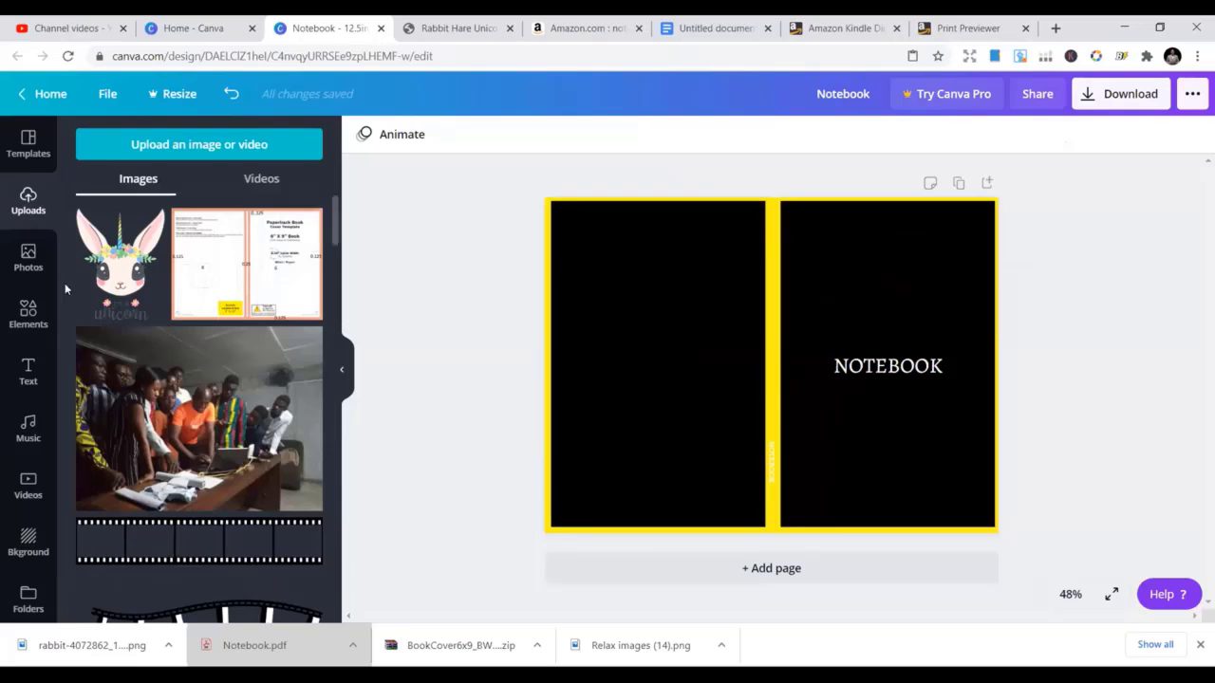
left_click(104, 283)
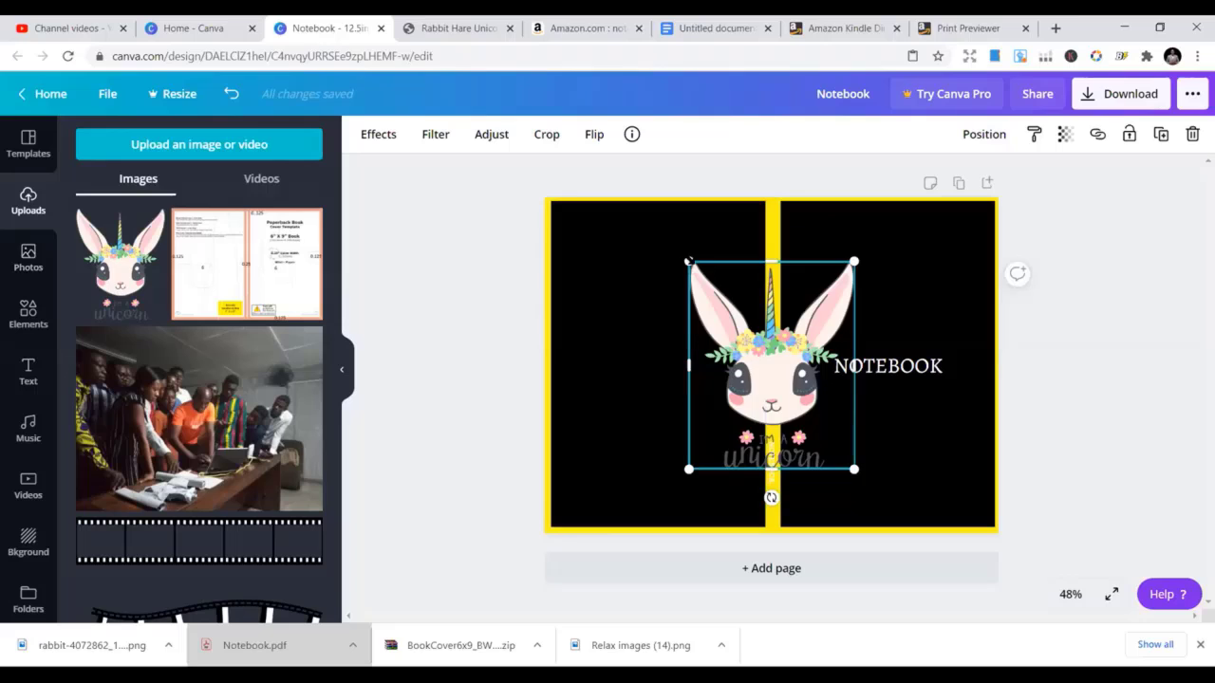
Shrink the rabbit unicorn image and centre it just above the NOTEBOOK title
left_click_drag(725, 307, 767, 364)
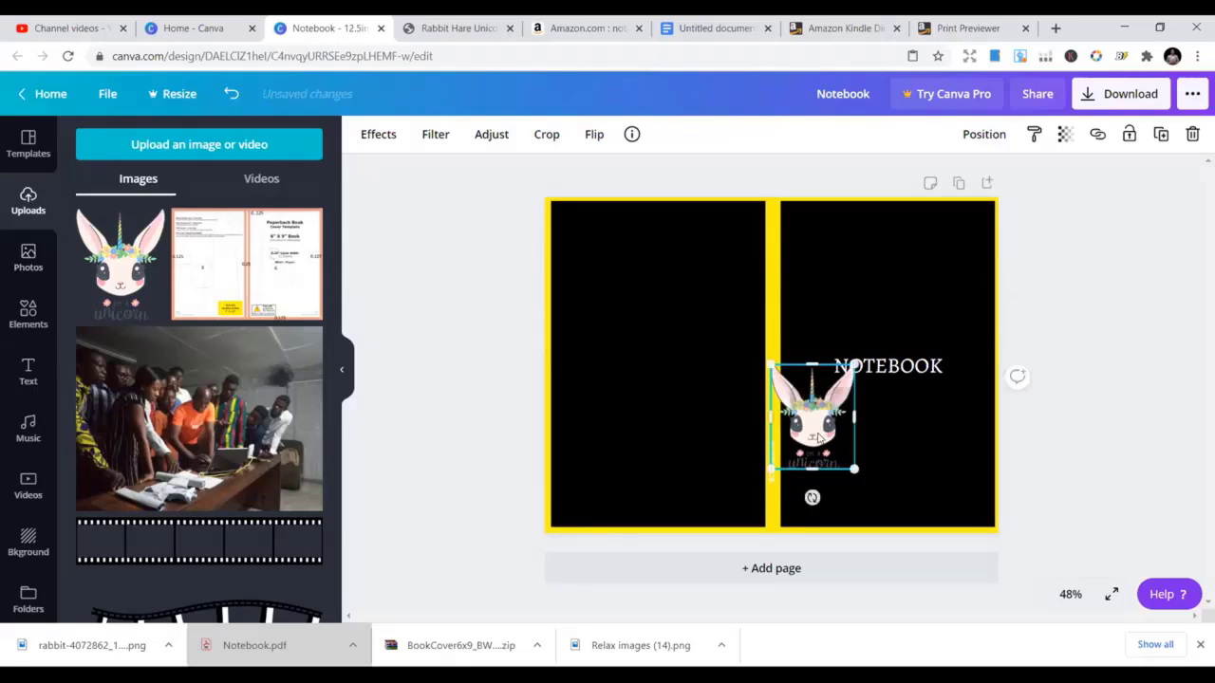
left_click_drag(841, 380, 919, 247)
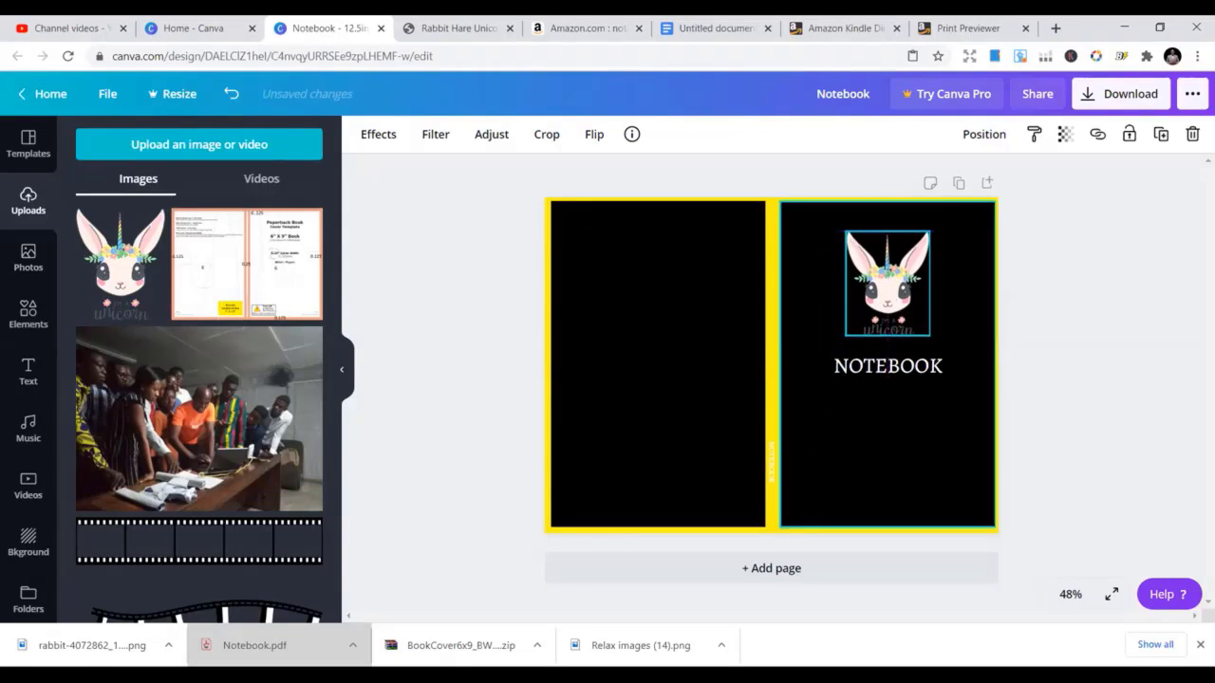
mouse_move(812, 345)
left_mouse_down()
mouse_move(795, 385)
mouse_move(799, 362)
left_mouse_up()
left_click_drag(868, 285, 868, 268)
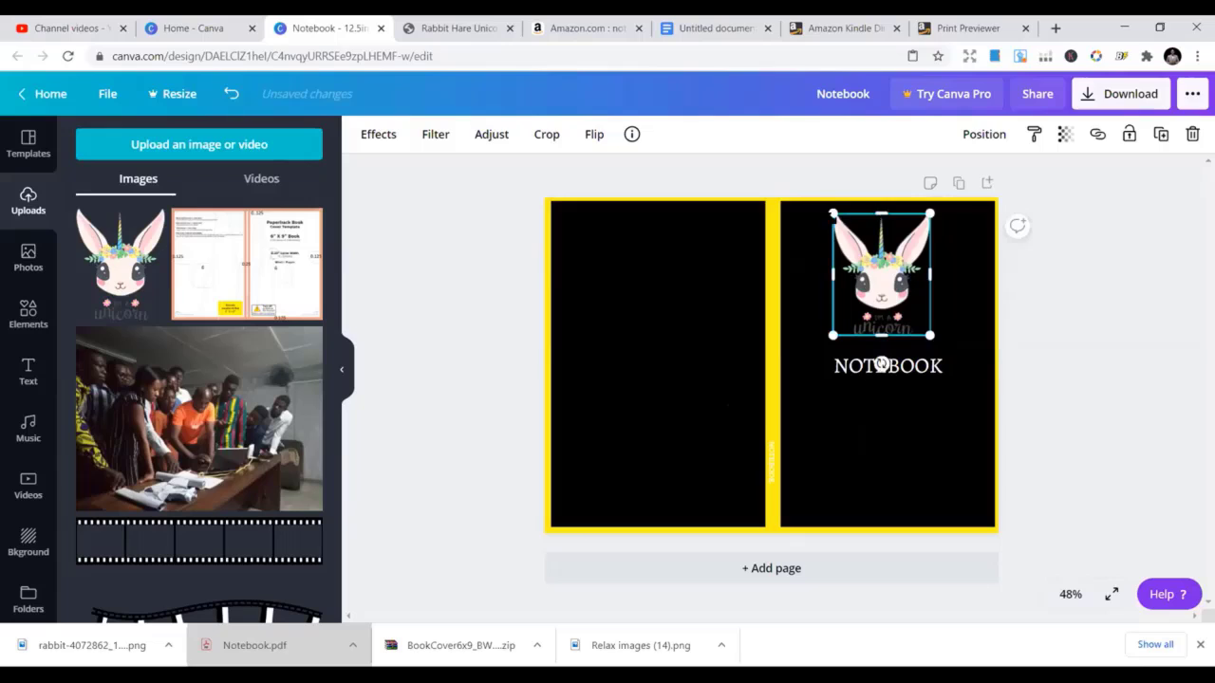
left_click_drag(832, 213, 847, 231)
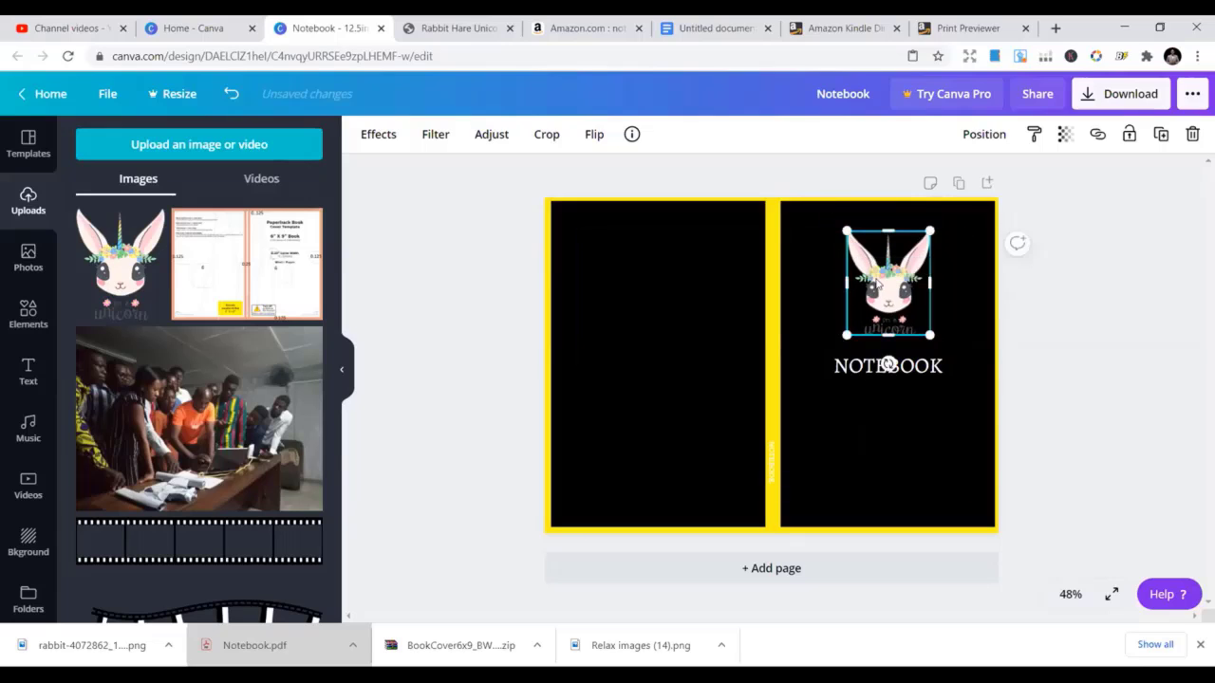
left_click_drag(873, 277, 868, 278)
left_click(670, 303)
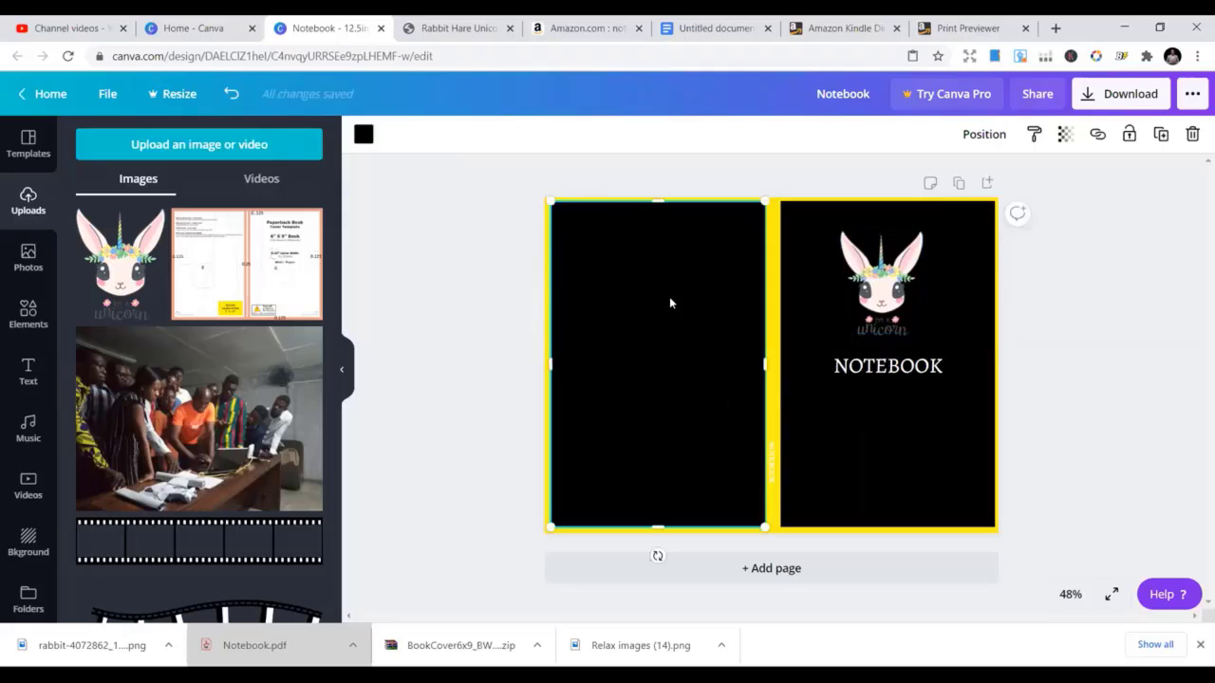
left_click(1130, 272)
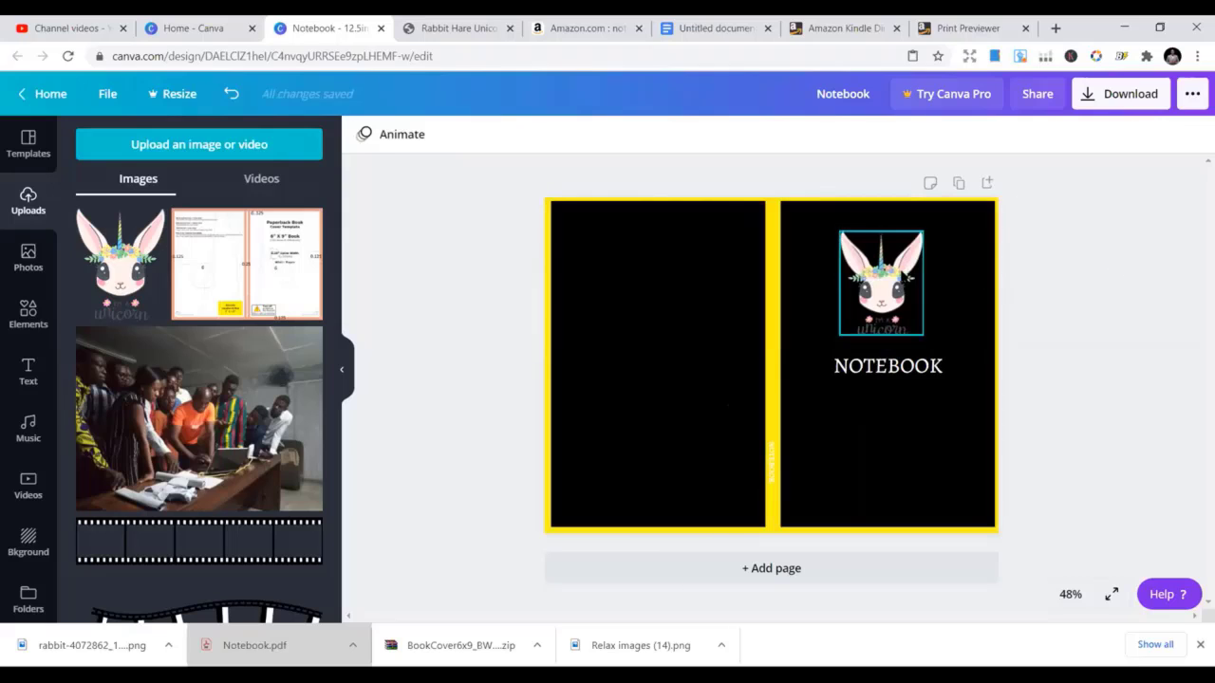
left_click_drag(901, 272, 908, 277)
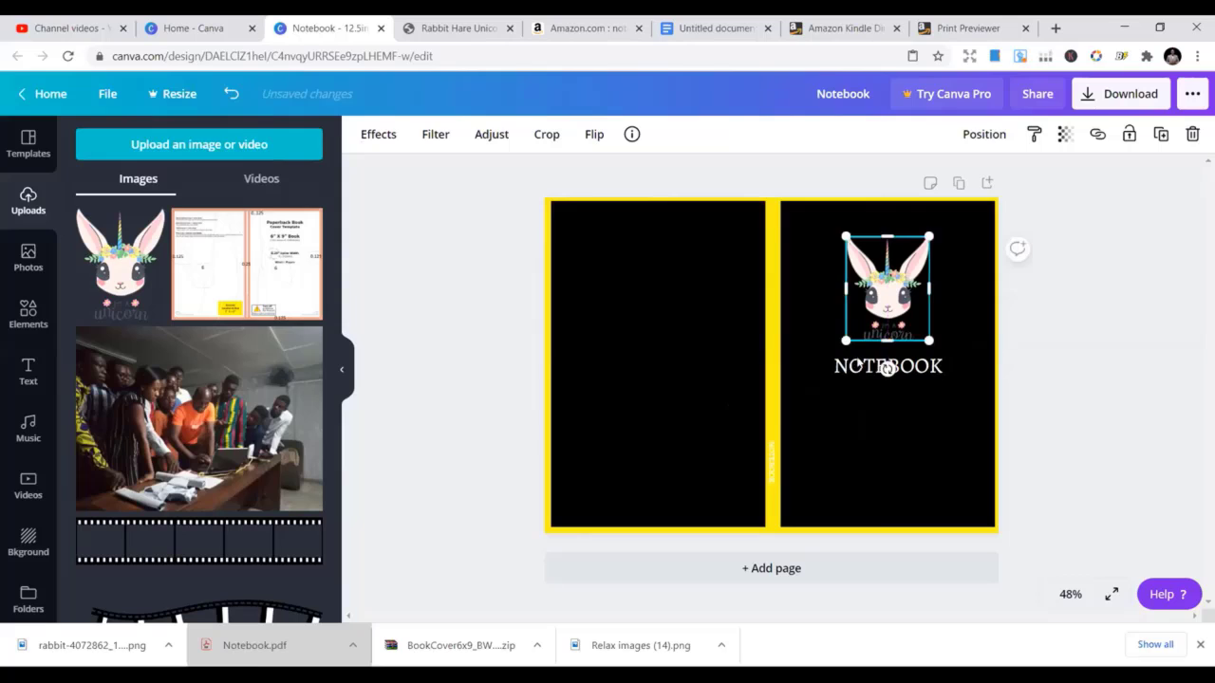
left_click(857, 369)
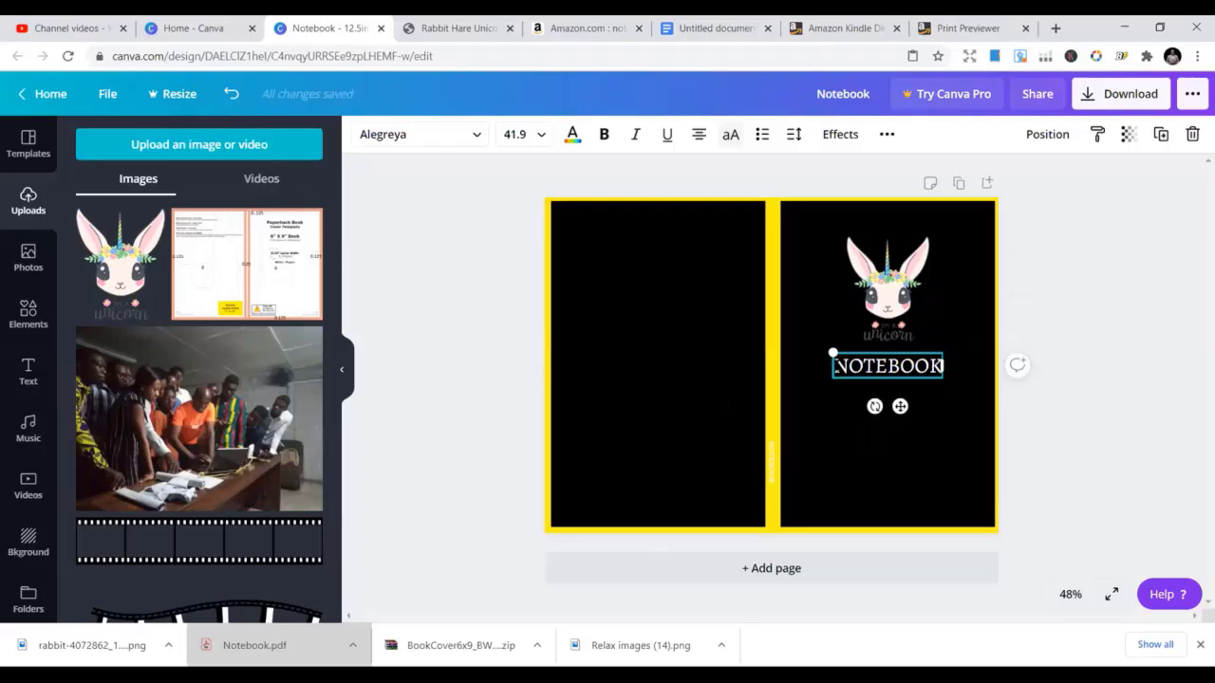
Retitle it 'UNICORN NOTEBOOK' at size 24, moved to the bottom of the front cover
type("UN")
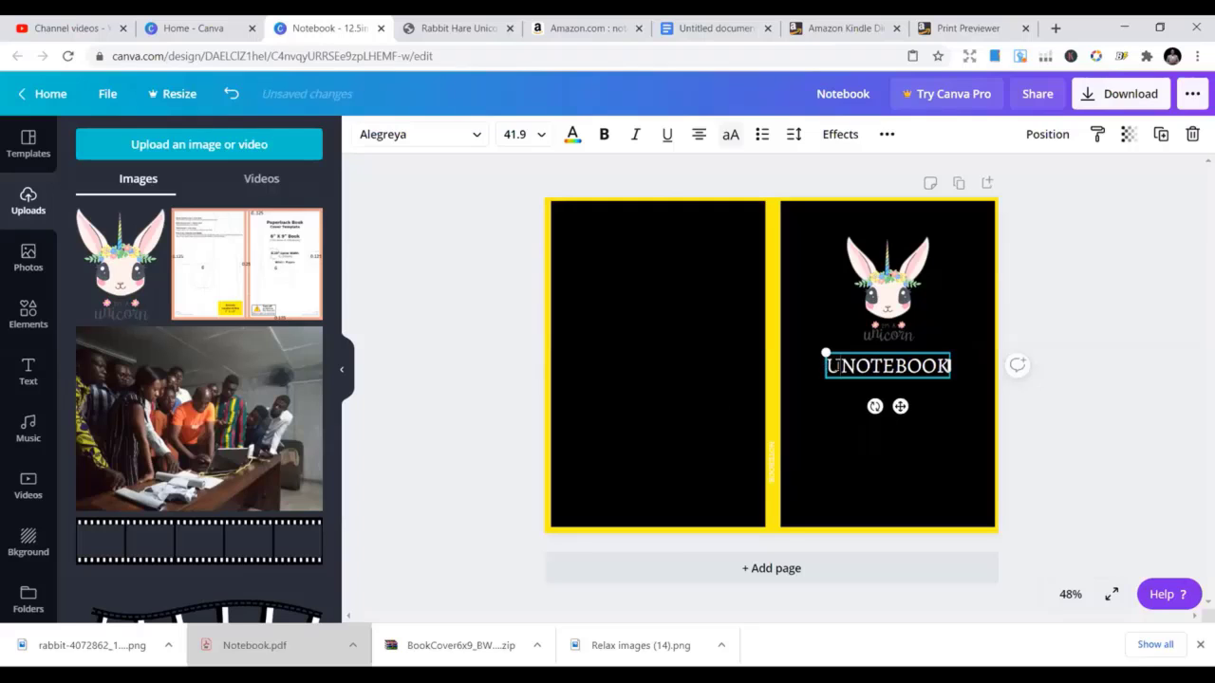
type("ICO")
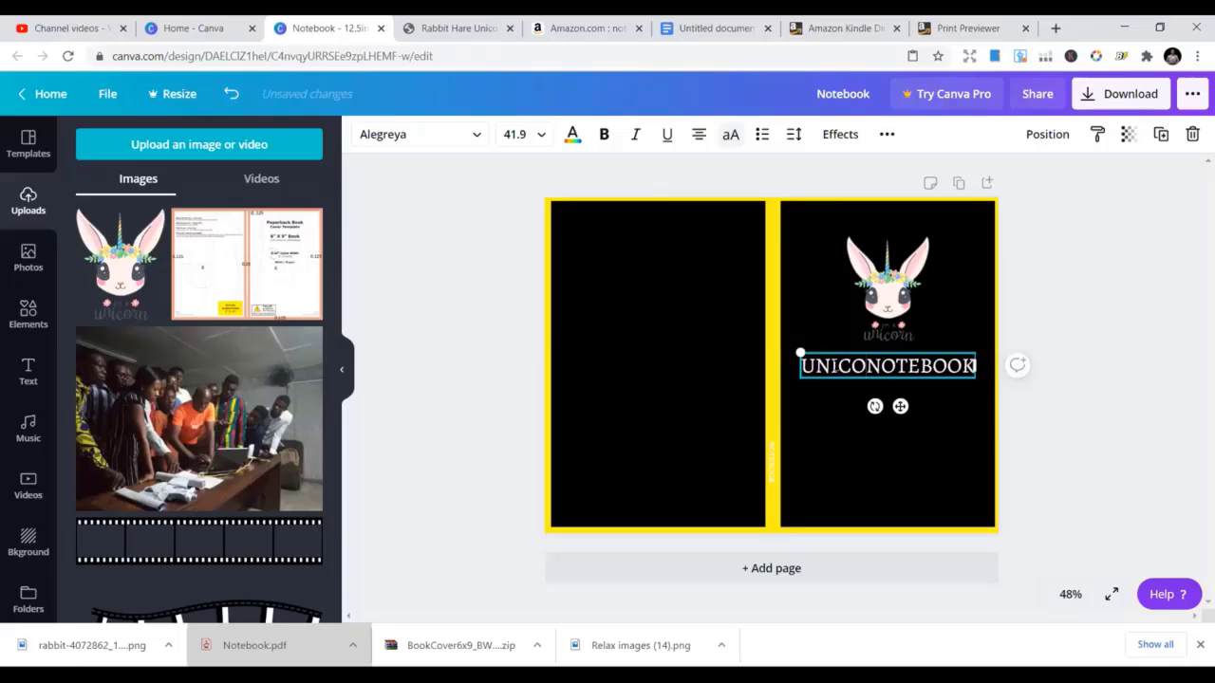
type("RN")
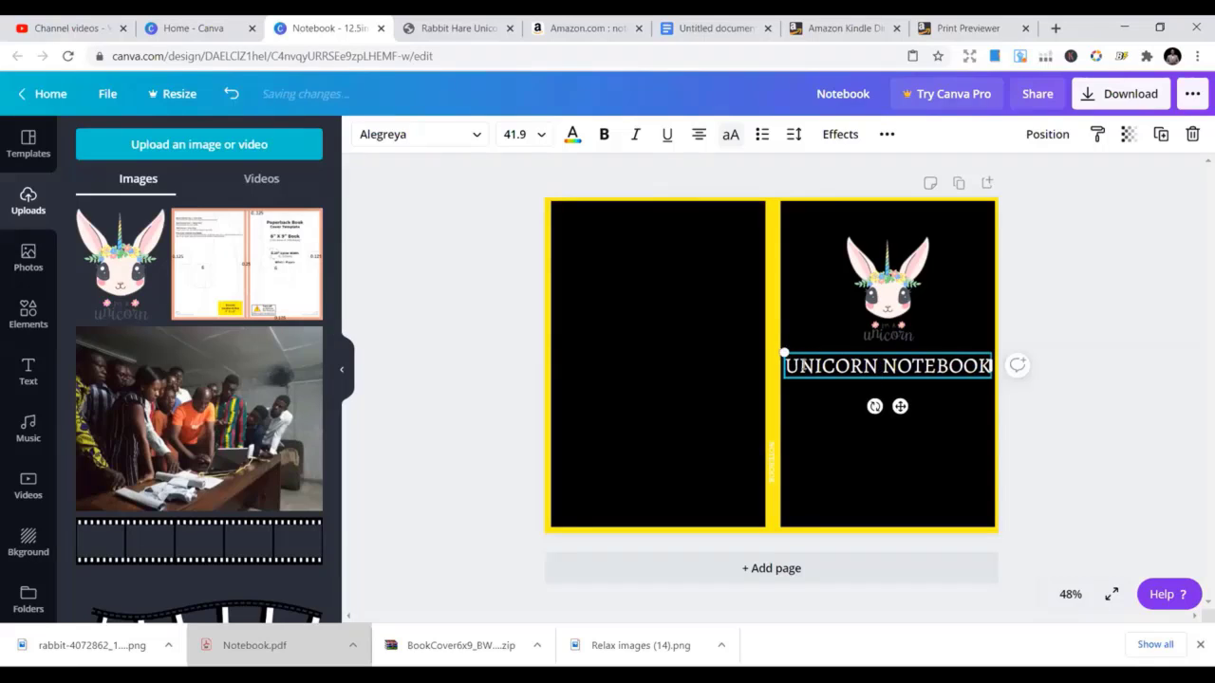
left_click_drag(784, 354, 871, 364)
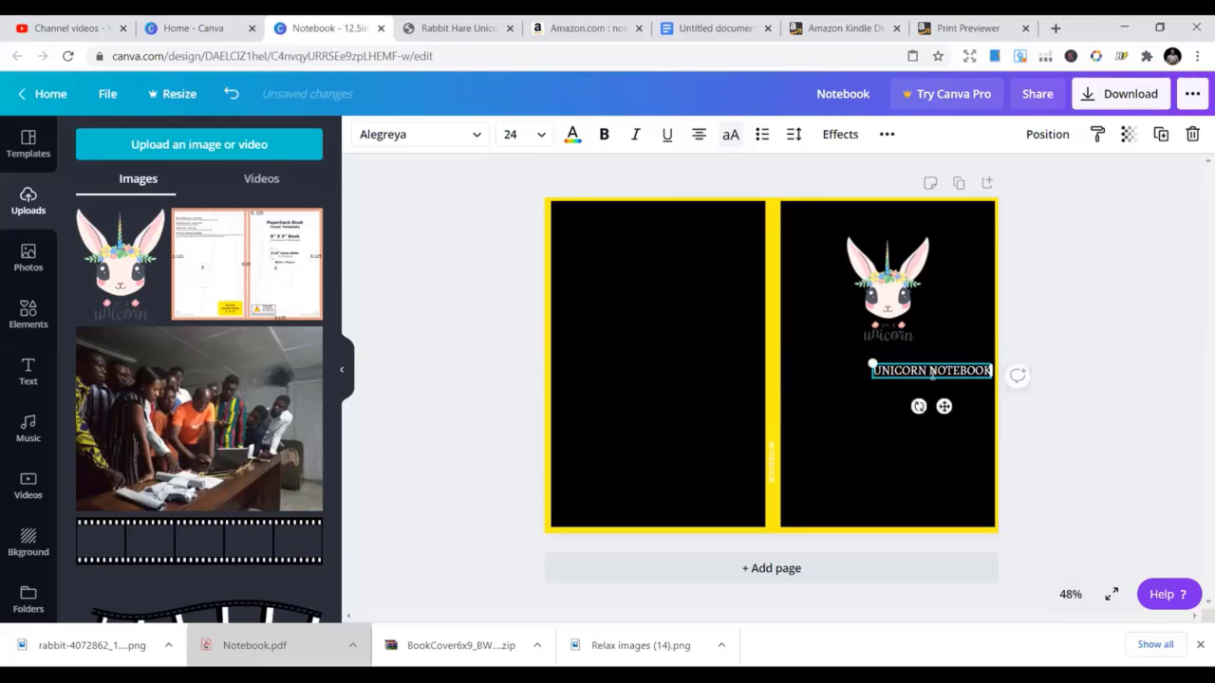
left_click_drag(944, 406, 910, 538)
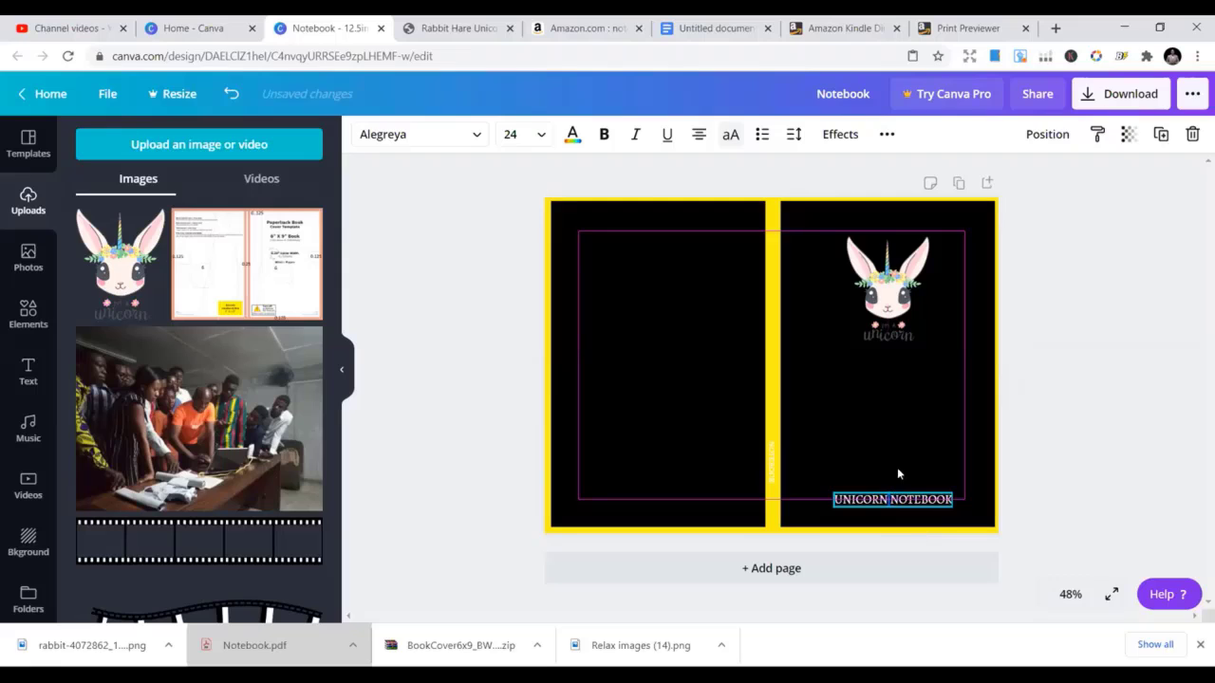
left_click(885, 431)
Centre the unicorn on the front cover and give the front panel a custom plum colour
left_click_drag(893, 325, 895, 390)
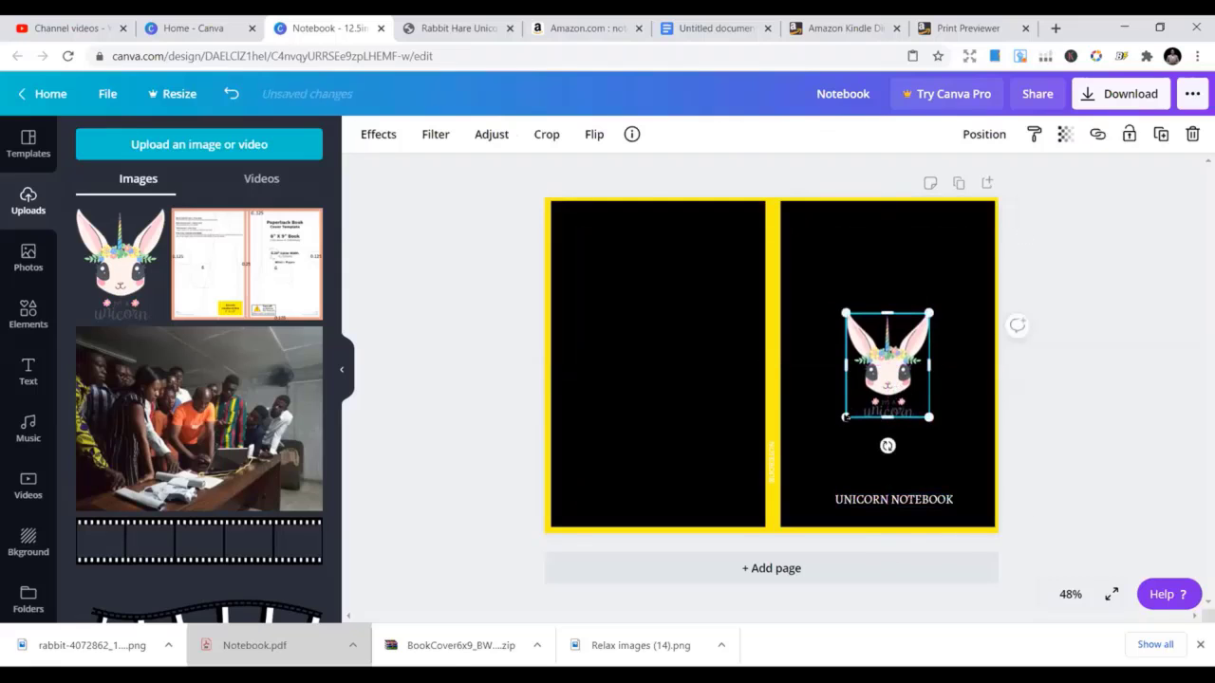
left_click(897, 247)
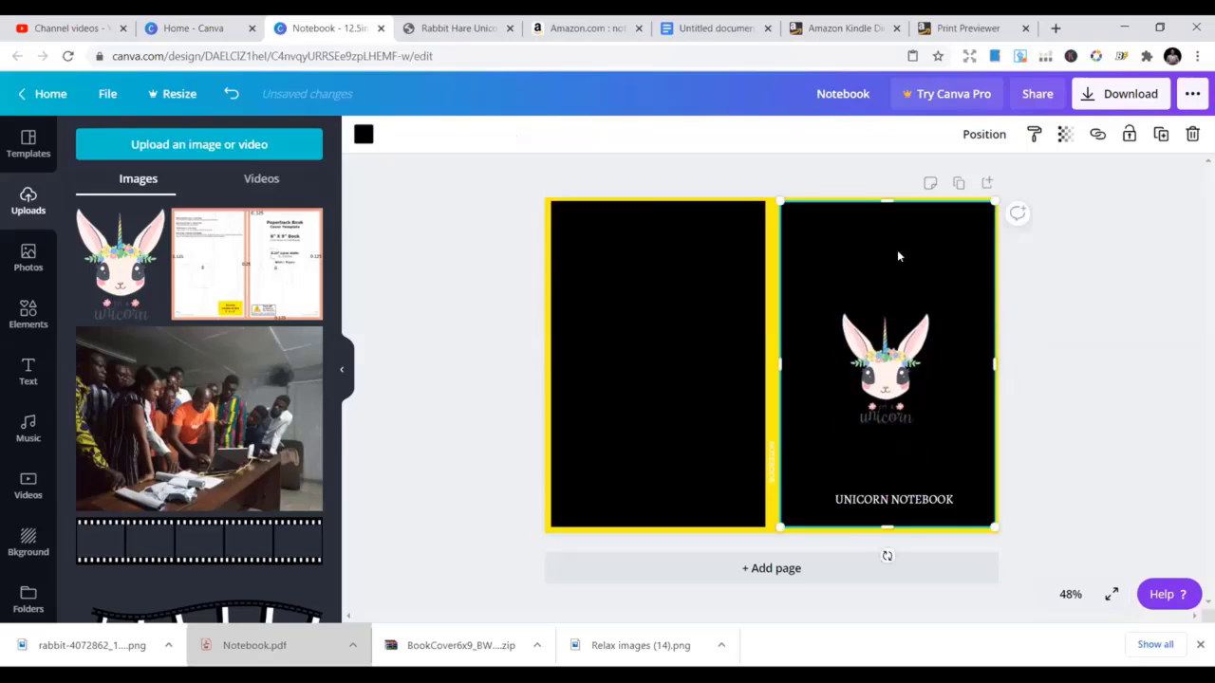
left_click(362, 137)
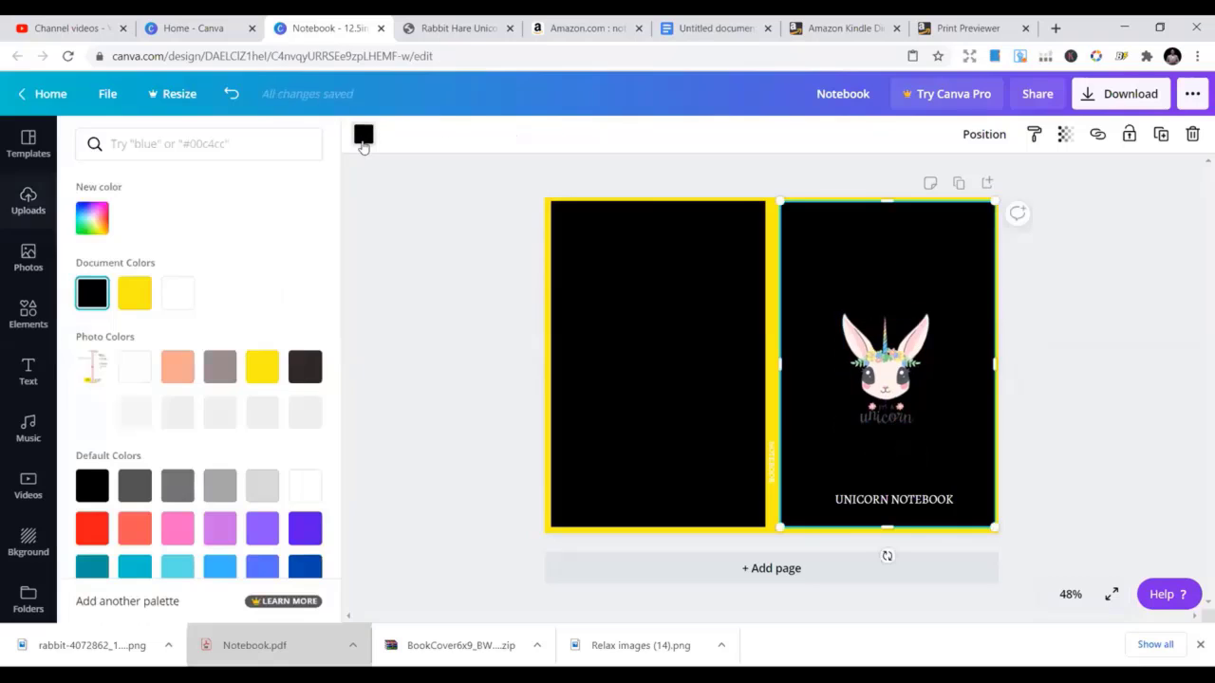
left_click(92, 219)
left_click(186, 308)
left_click(199, 356)
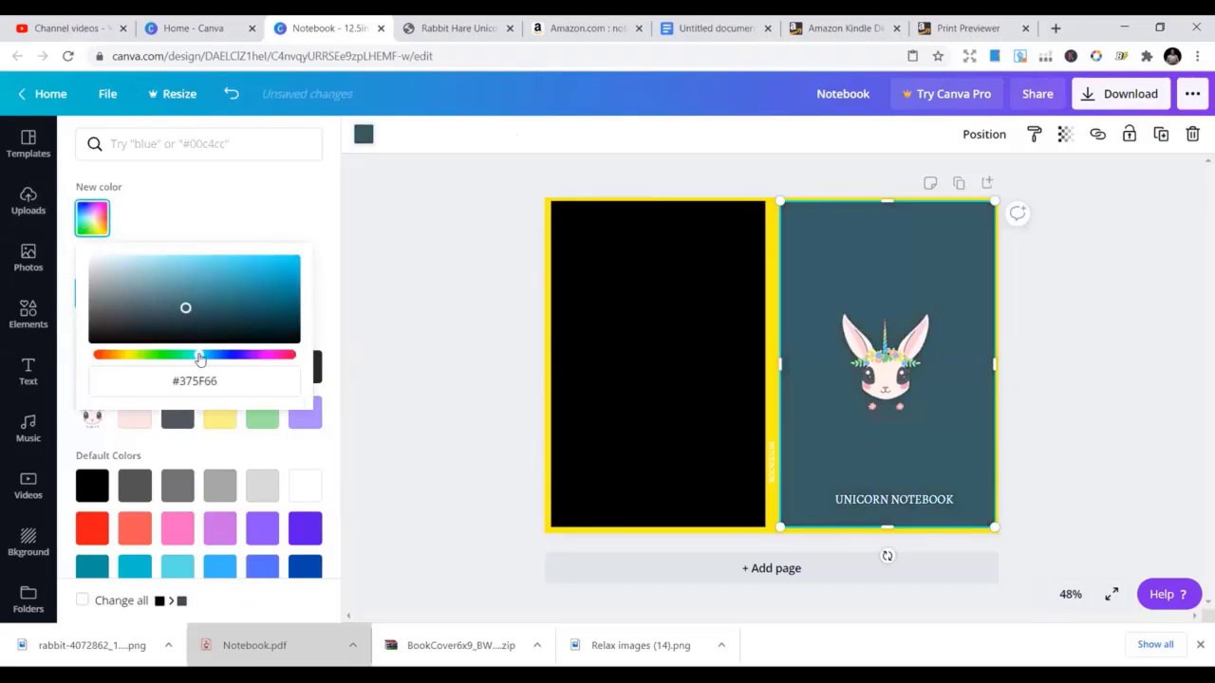
left_click_drag(186, 308, 269, 329)
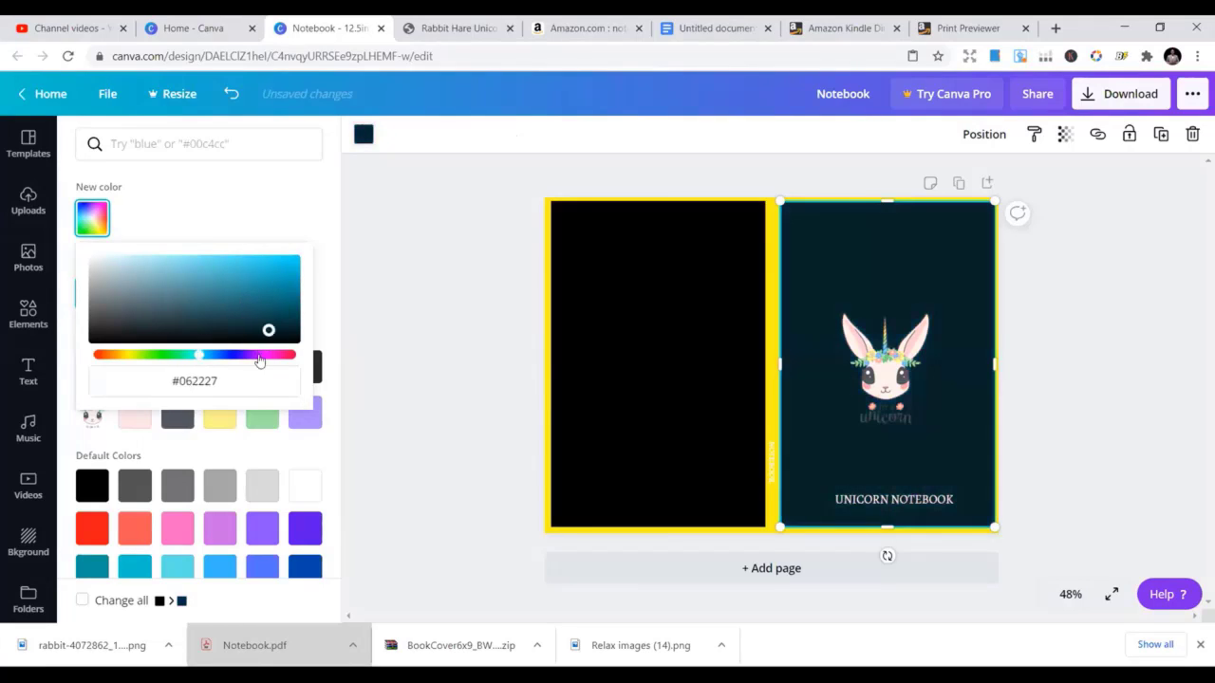
left_click(271, 356)
left_click_drag(275, 276, 254, 306)
Apply the same plum #7B1C5B swatch to the back cover panel
left_click(659, 363)
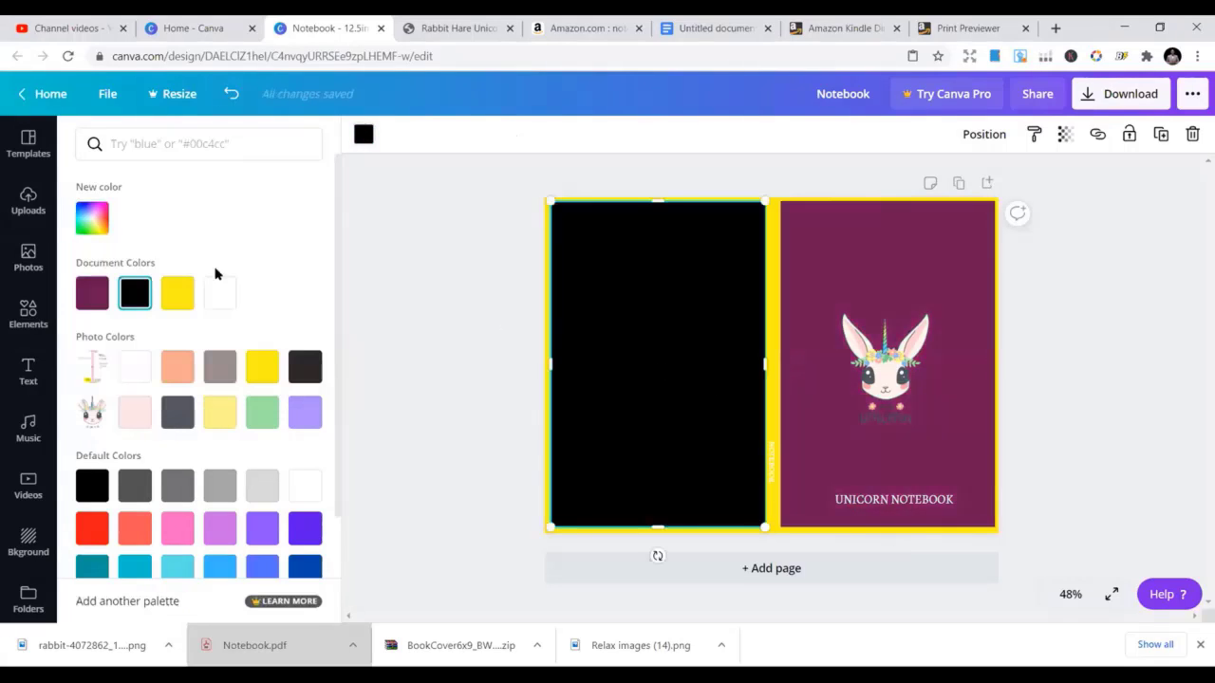
left_click(99, 294)
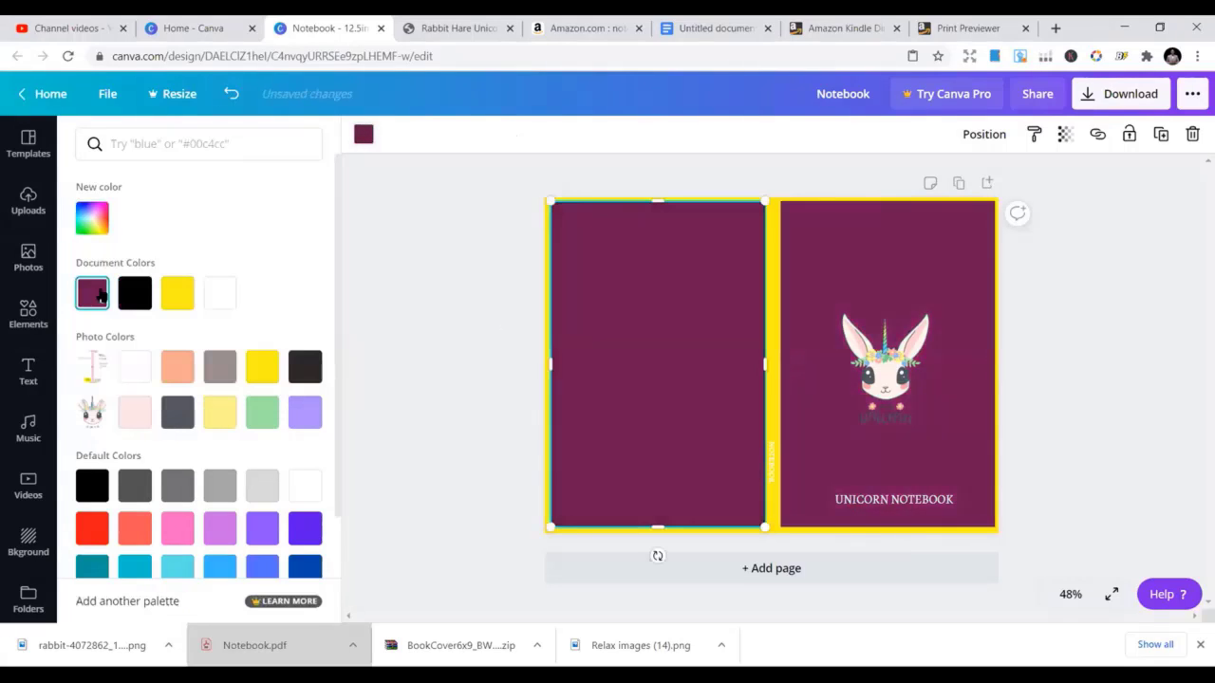
left_click(463, 290)
left_click(1110, 299)
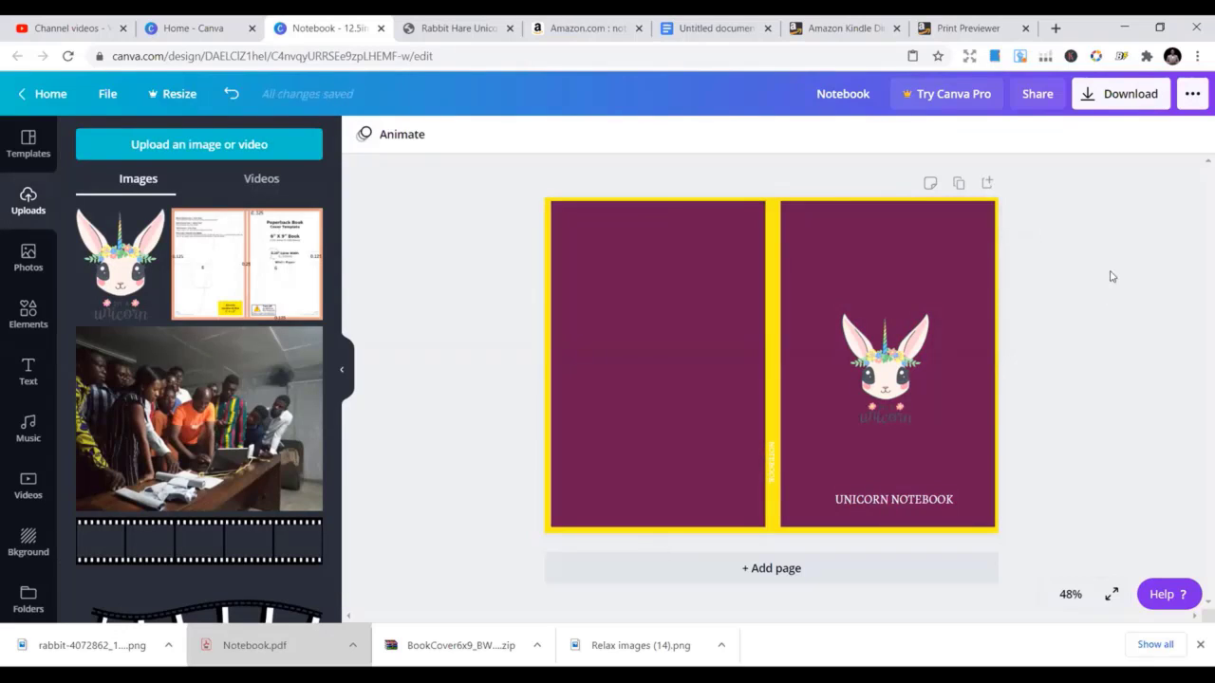
Turn the yellow background behind the panels plum, then restore the back panel's full height
left_click(645, 344)
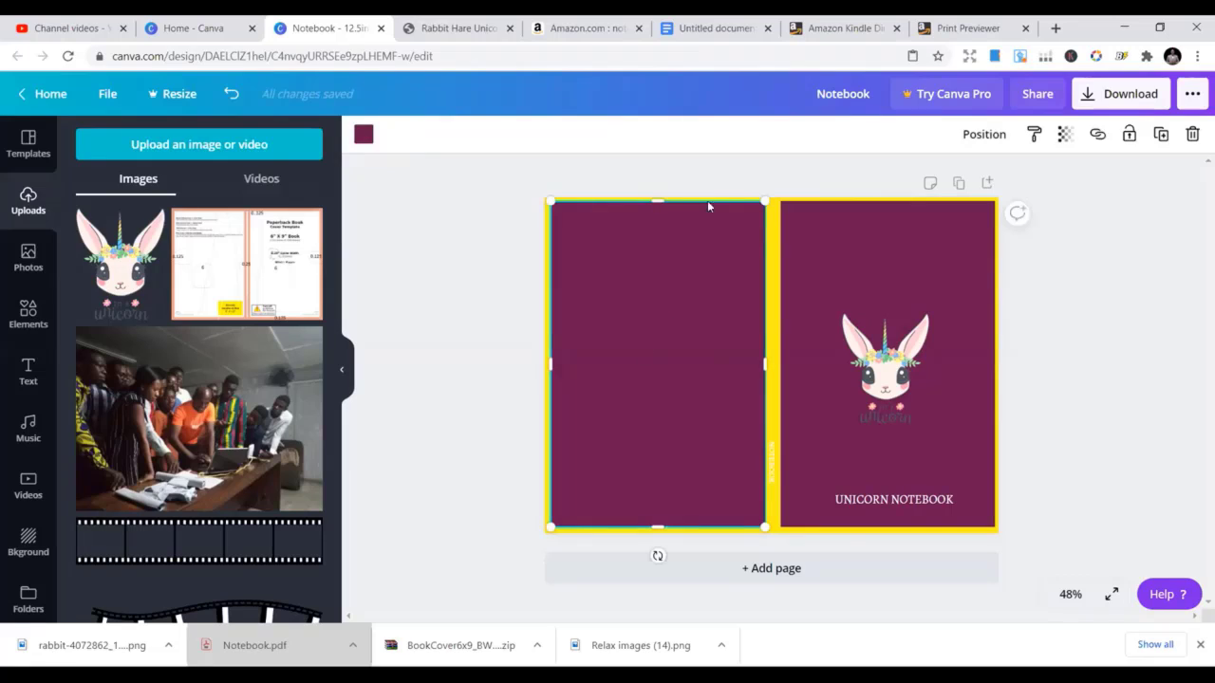
left_click_drag(661, 224, 661, 226)
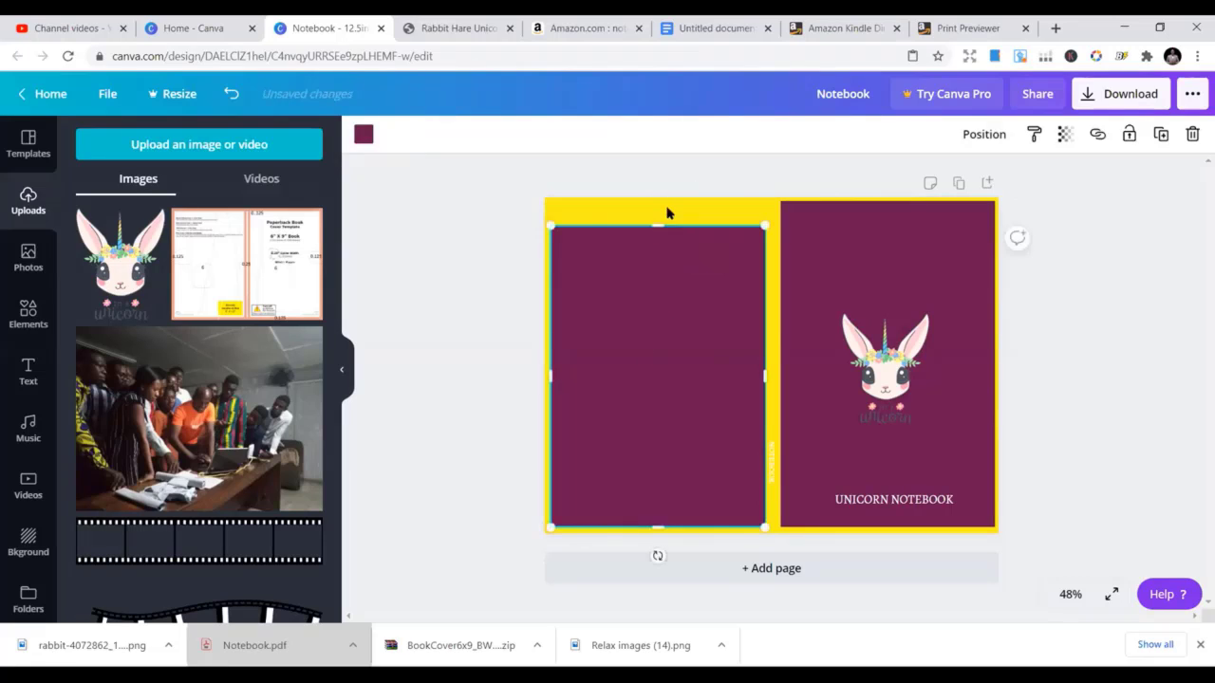
left_click(667, 213)
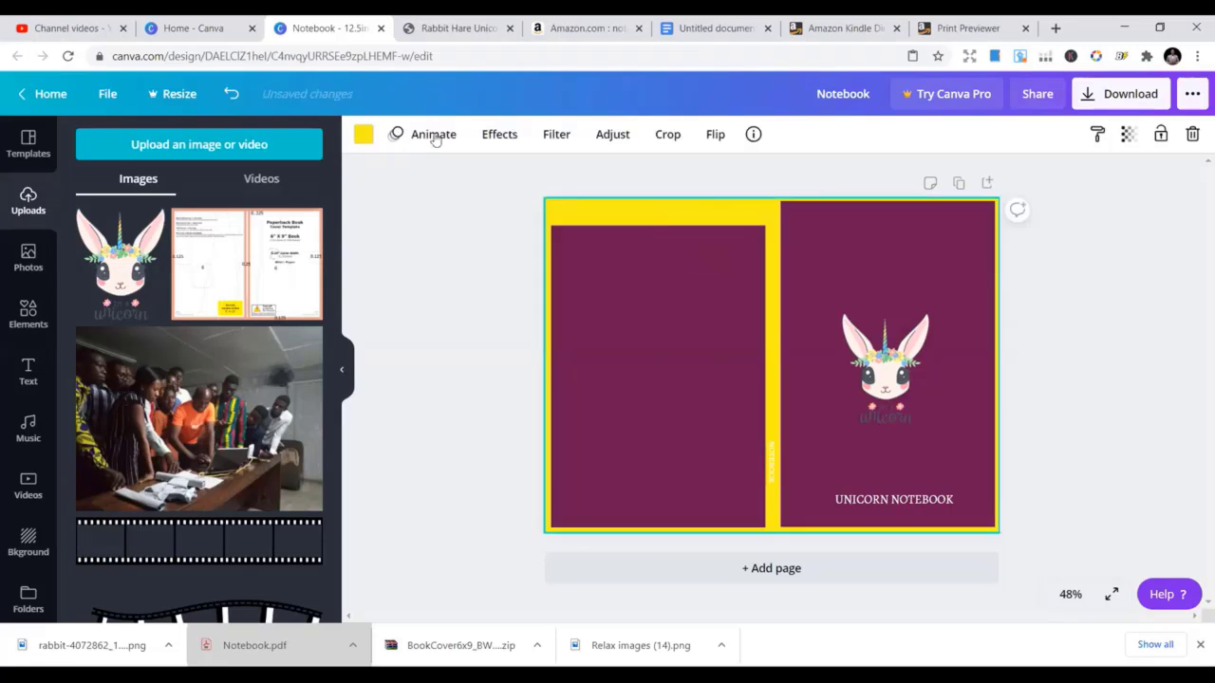
left_click(363, 134)
left_click(93, 293)
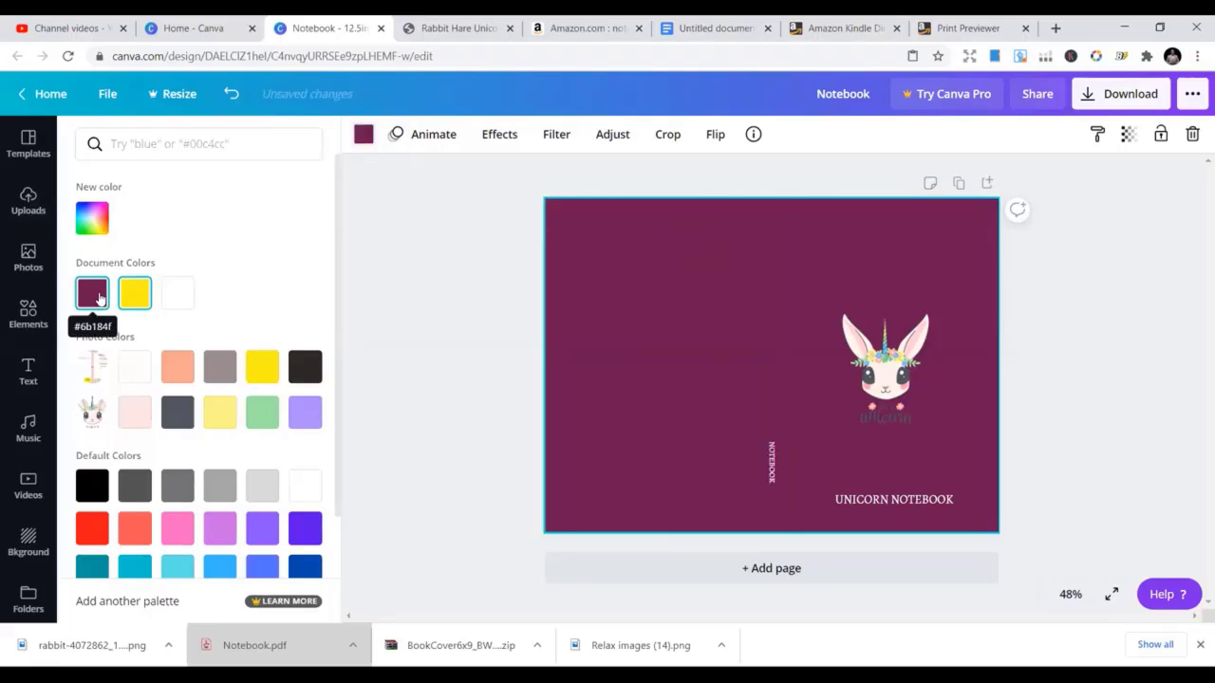
left_click(646, 279)
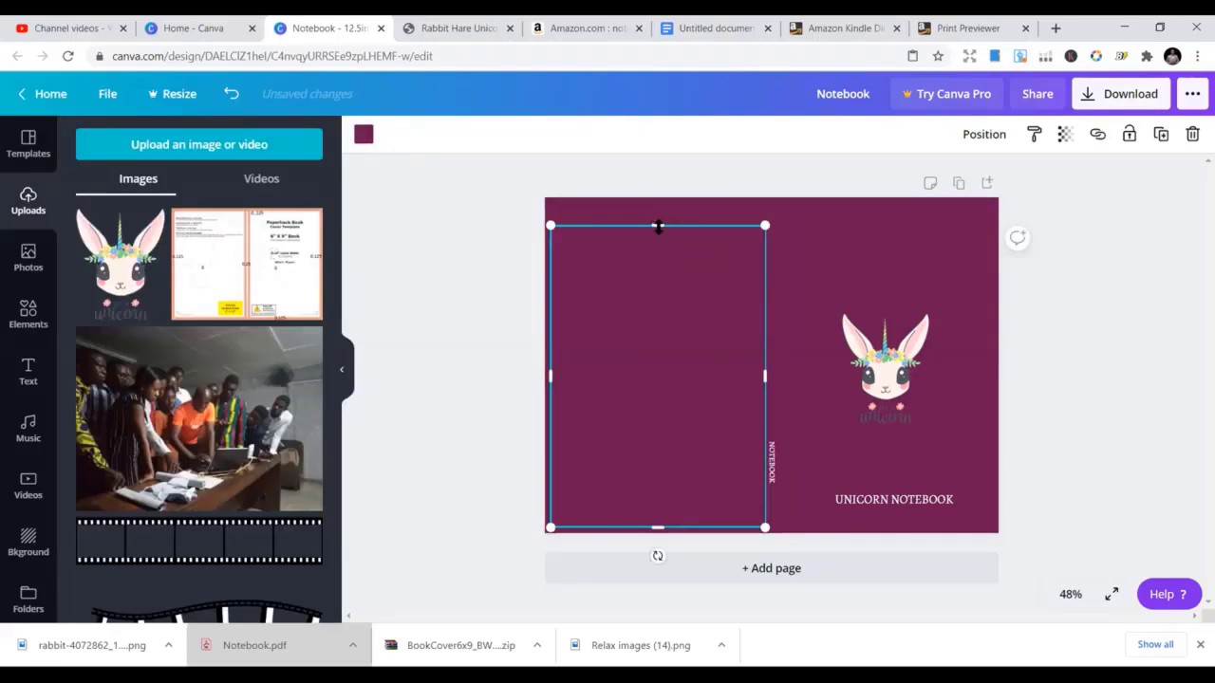
left_click_drag(658, 227, 657, 203)
left_click(1054, 261)
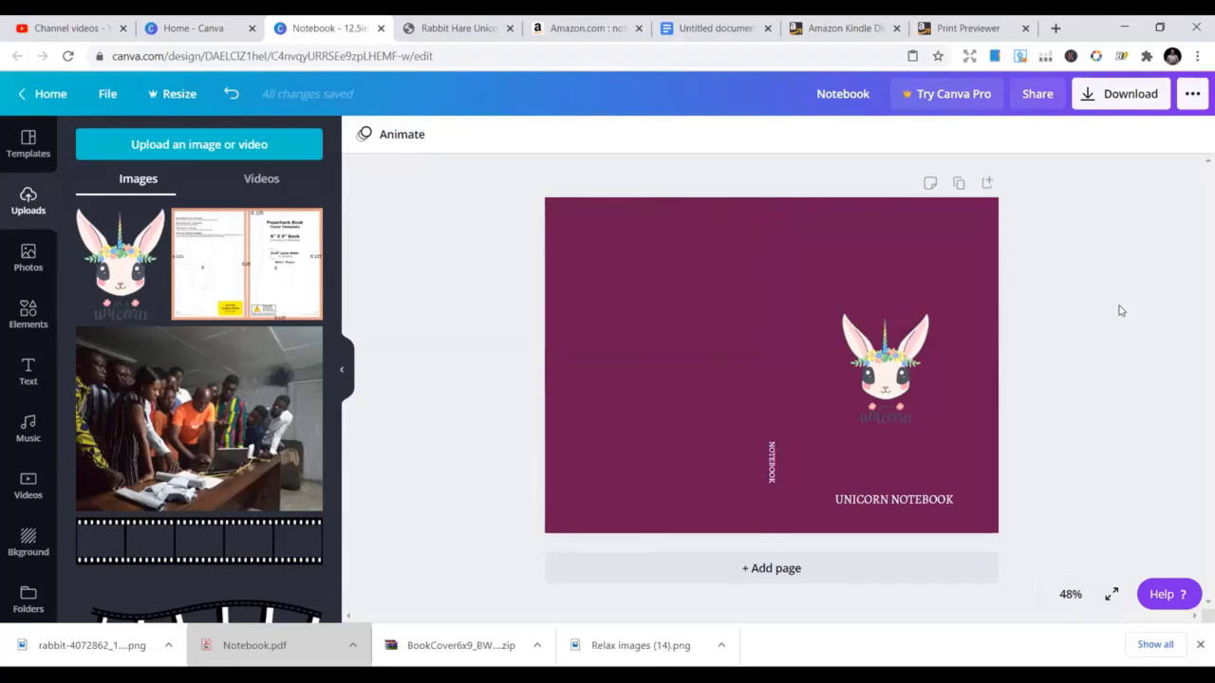
Select the front and back cover panels in turn, ending on the front panel
left_click(909, 319)
left_click(608, 315)
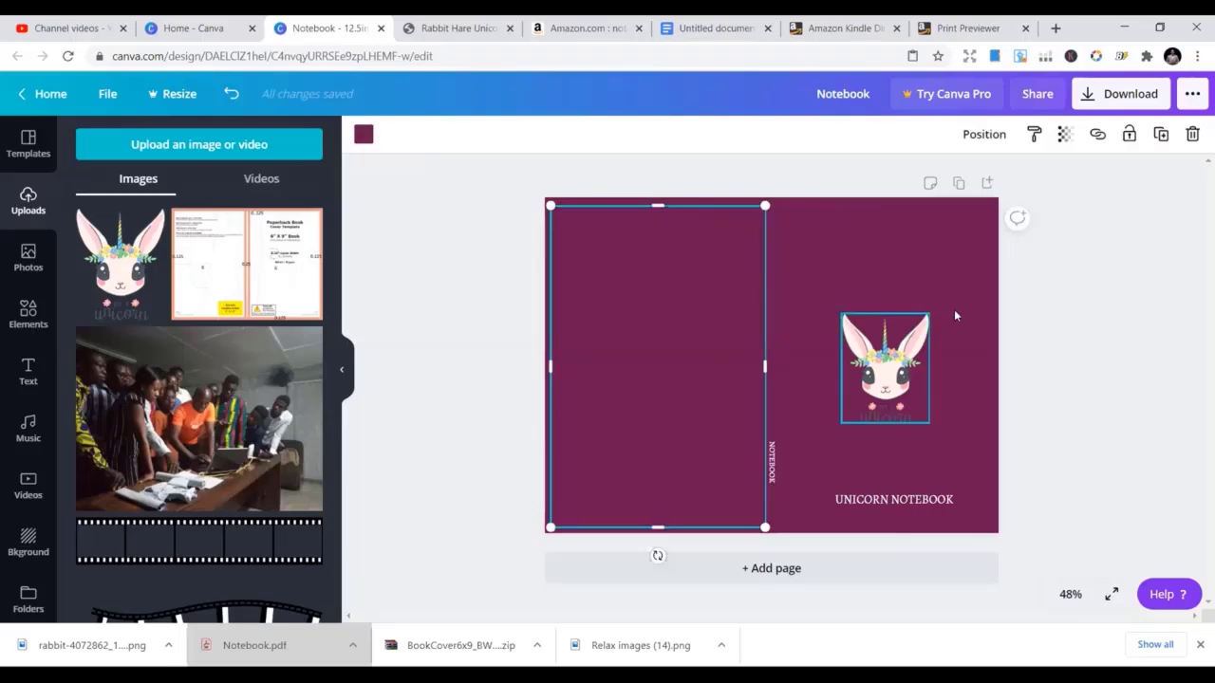
left_click(1026, 302)
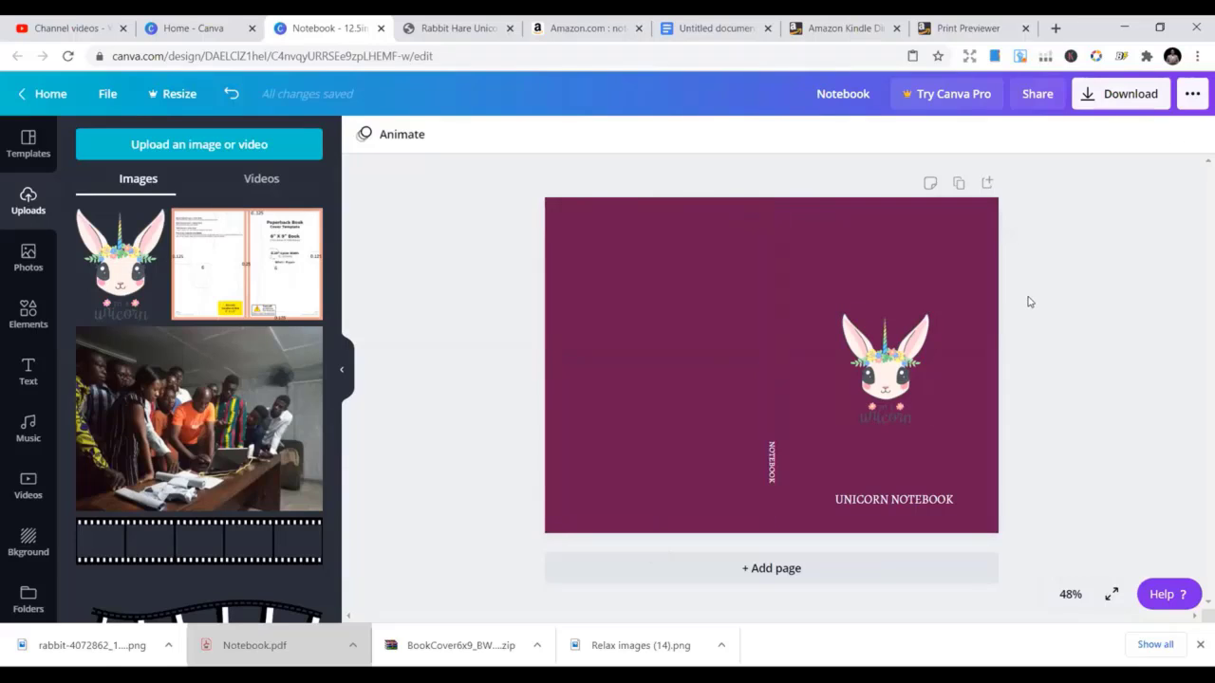
left_click(817, 319)
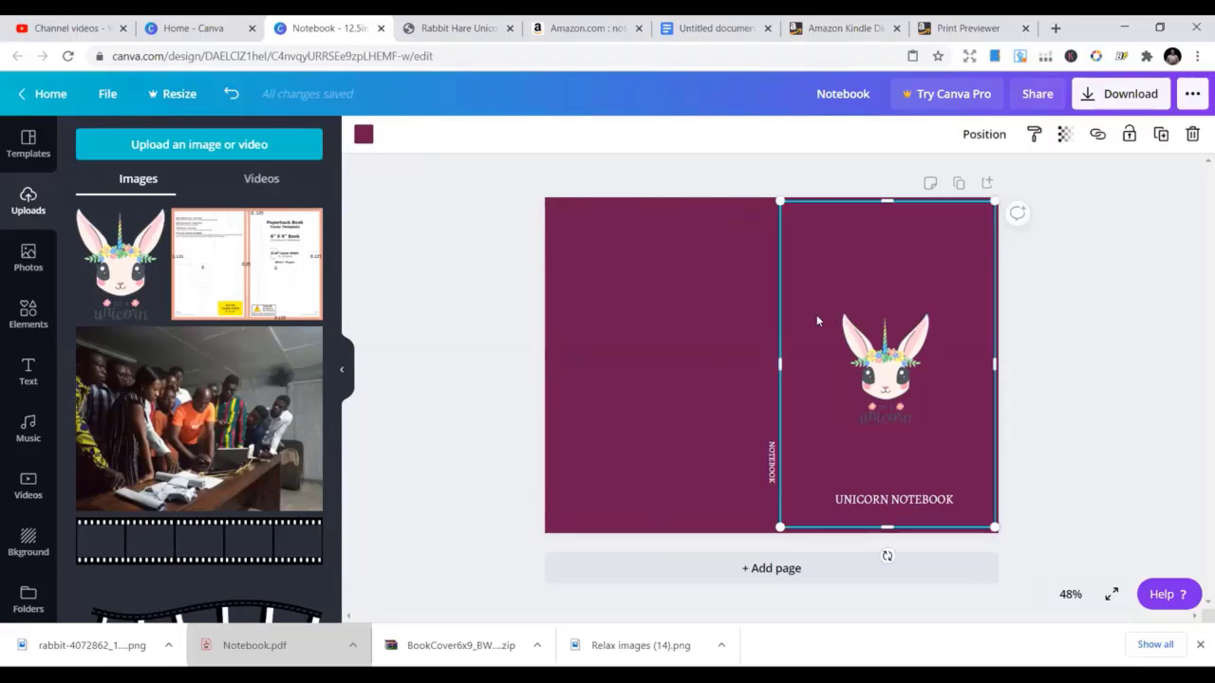
Delete the front panel, unicorn image, plum background and back panel
key("Delete")
left_click(818, 330)
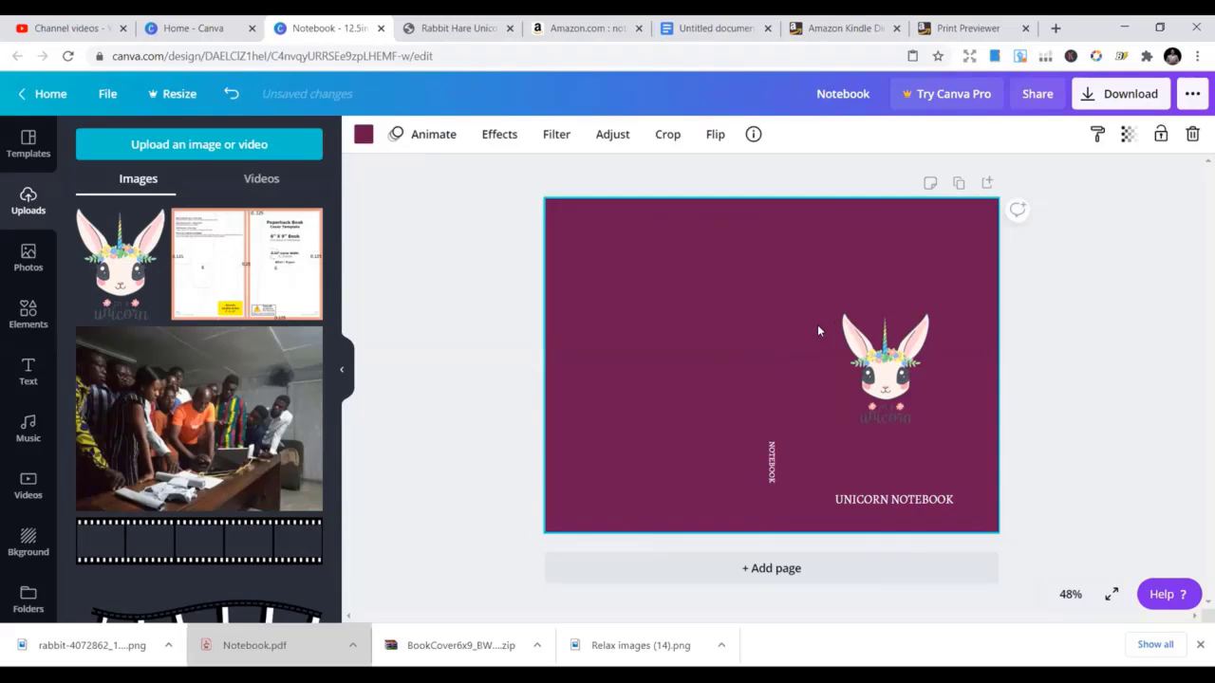
left_click(854, 349)
key("Delete")
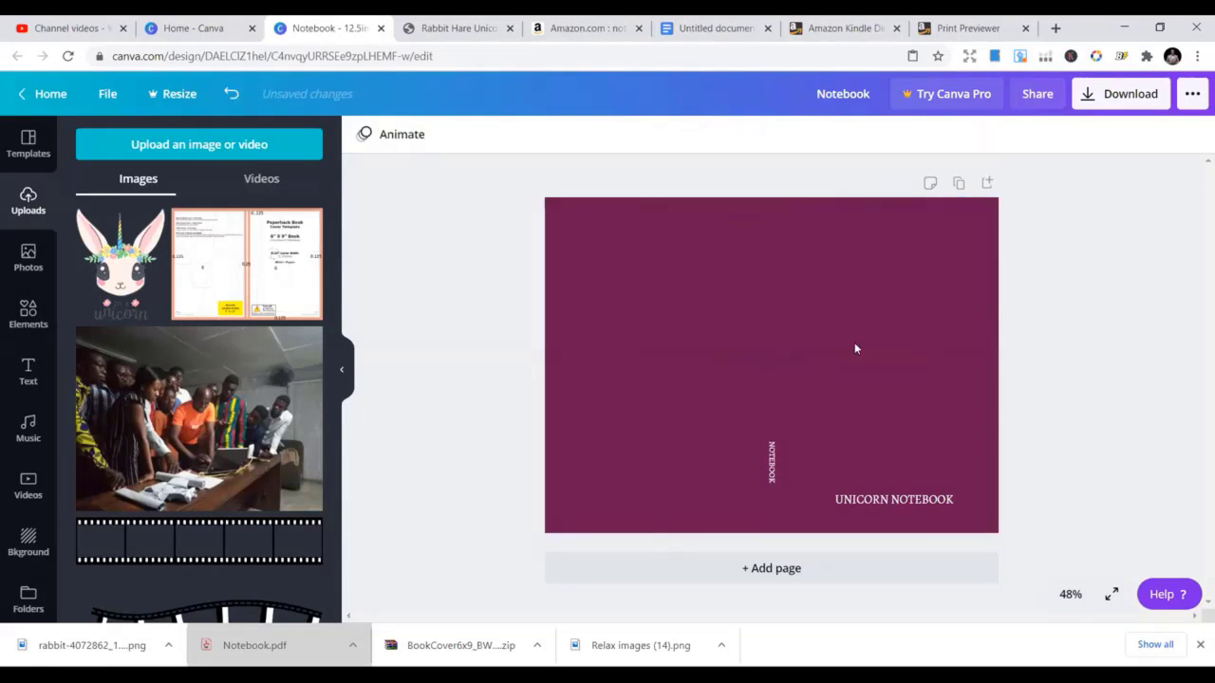
left_click(855, 348)
key("Delete")
left_click(716, 363)
key("Delete")
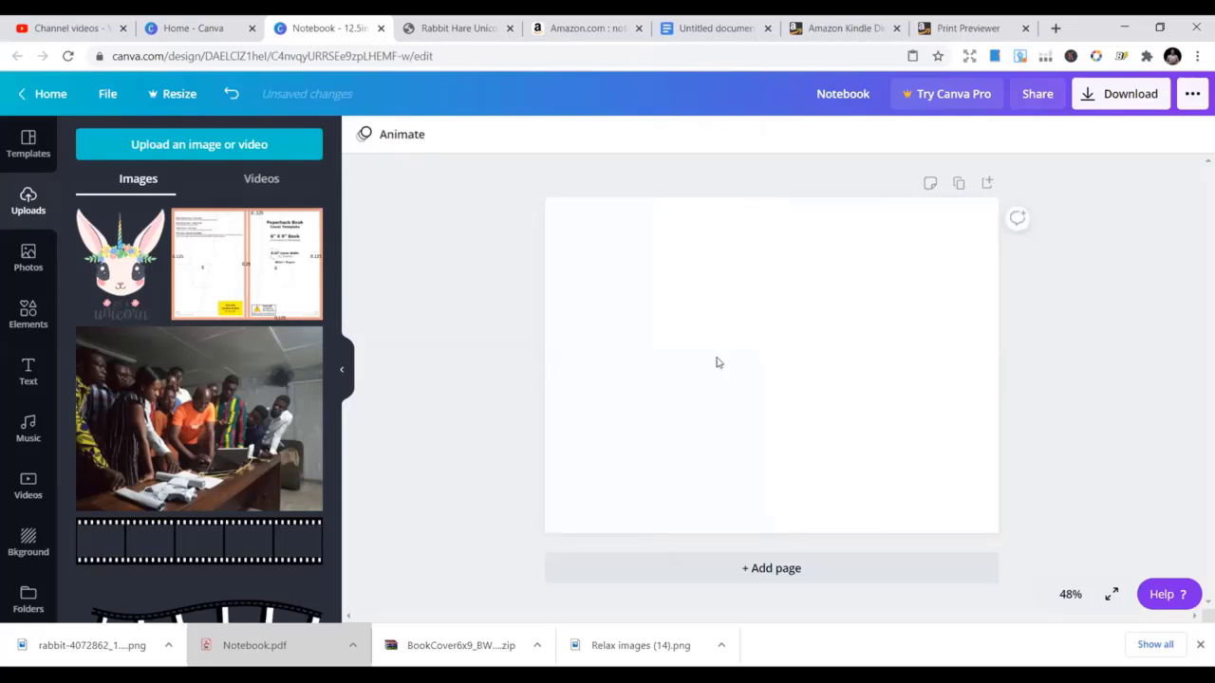
left_click(728, 389)
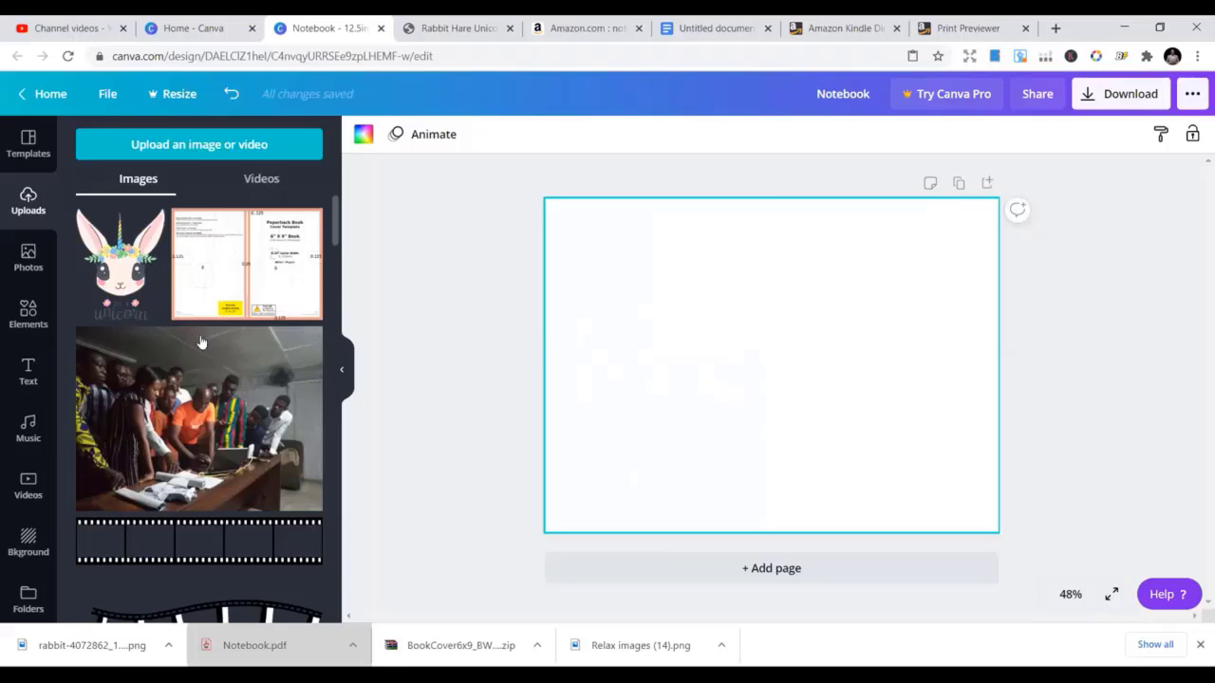
Browse the Elements panel down toward the Grids section
left_click(15, 313)
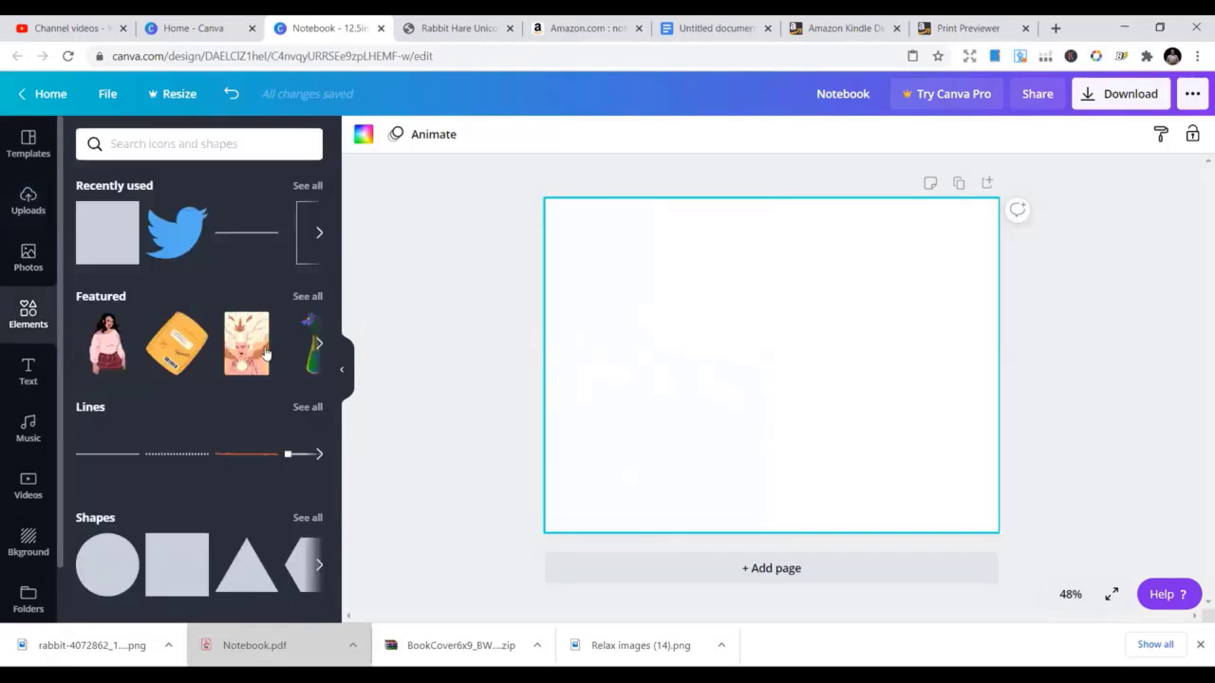
scroll(218, 426, "down", 3)
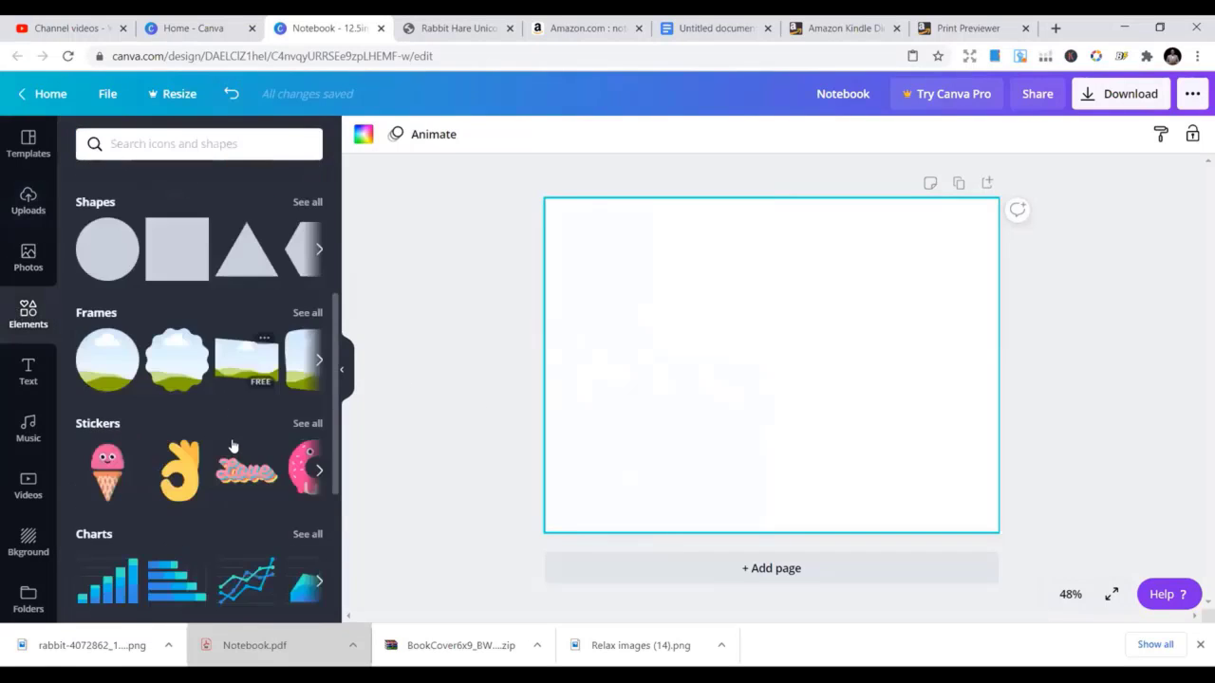
scroll(209, 443, "up", 1)
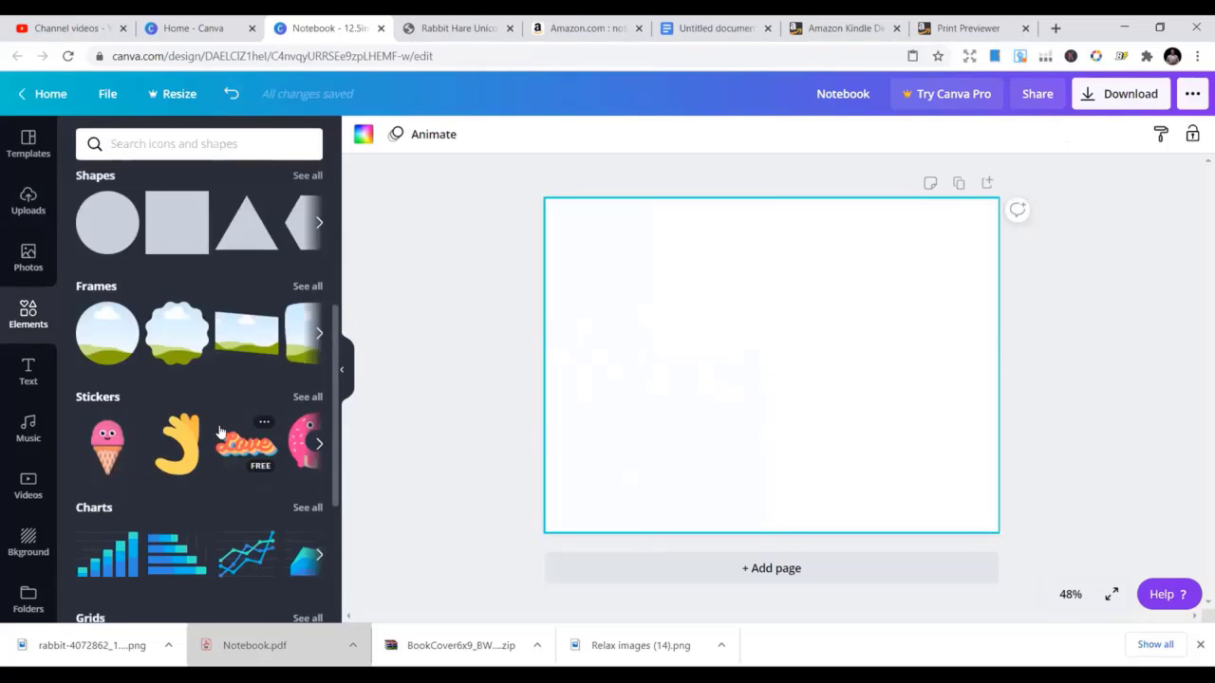
scroll(223, 436, "down", 1)
scroll(231, 403, "down", 3)
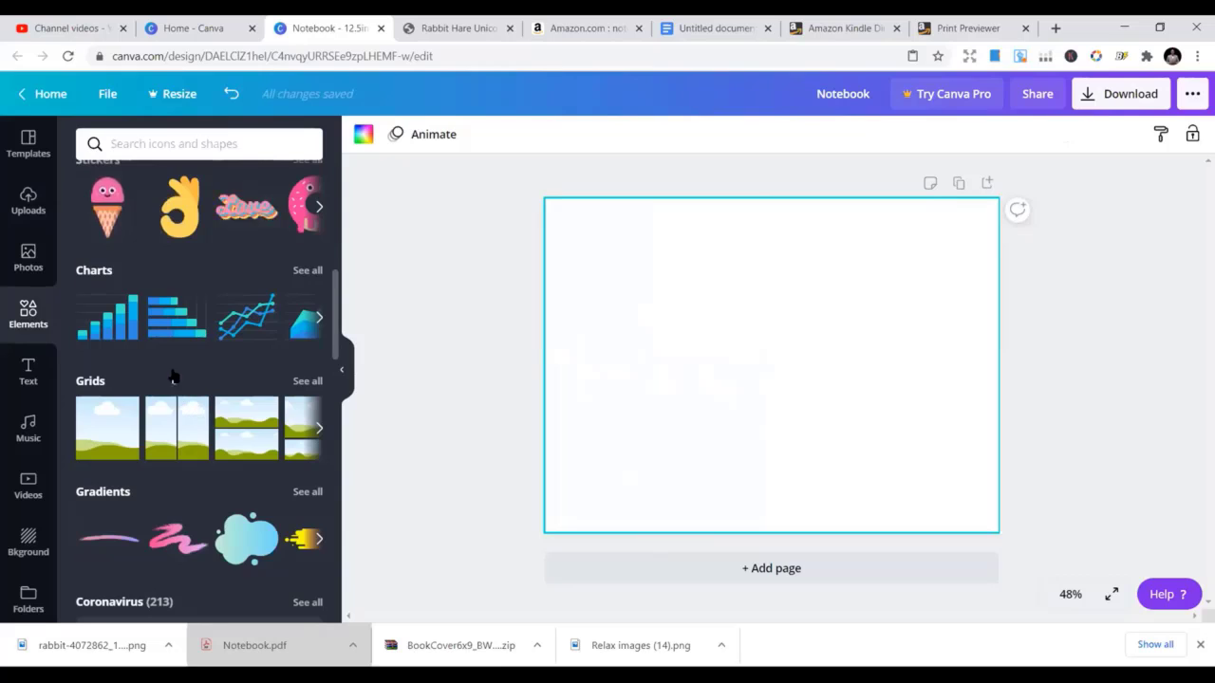
Add the two-column sky-and-hill grid and delete the UNICORN NOTEBOOK text
left_click(177, 429)
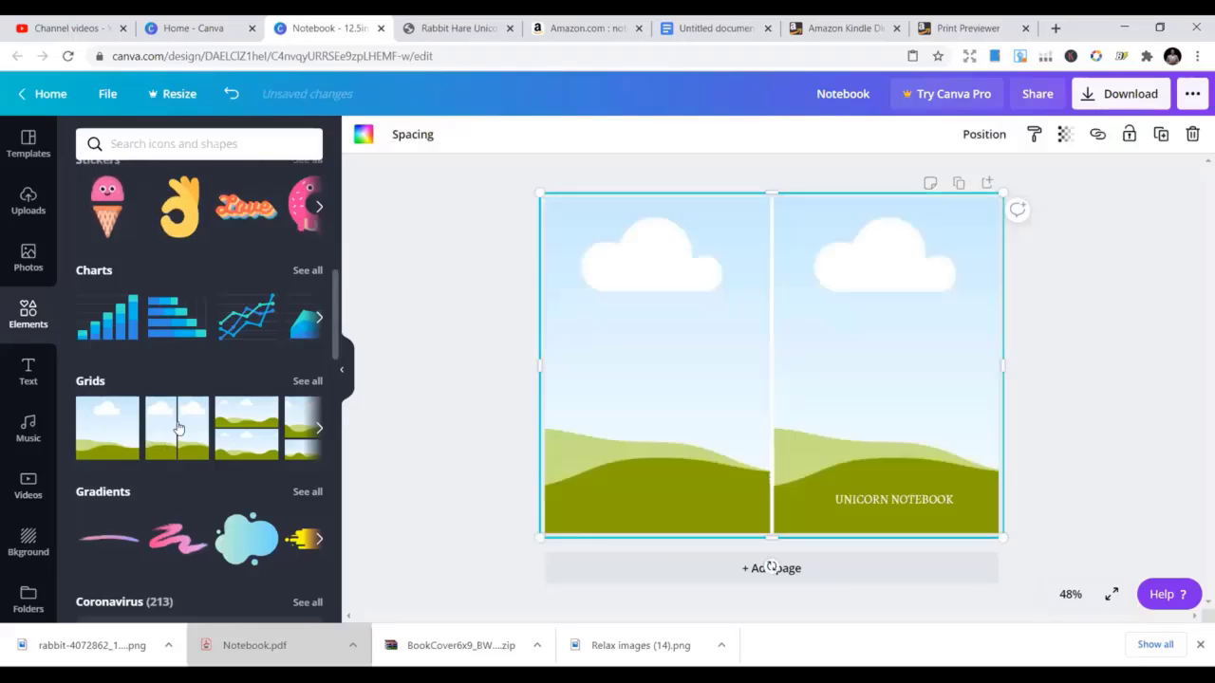
double_click(867, 500)
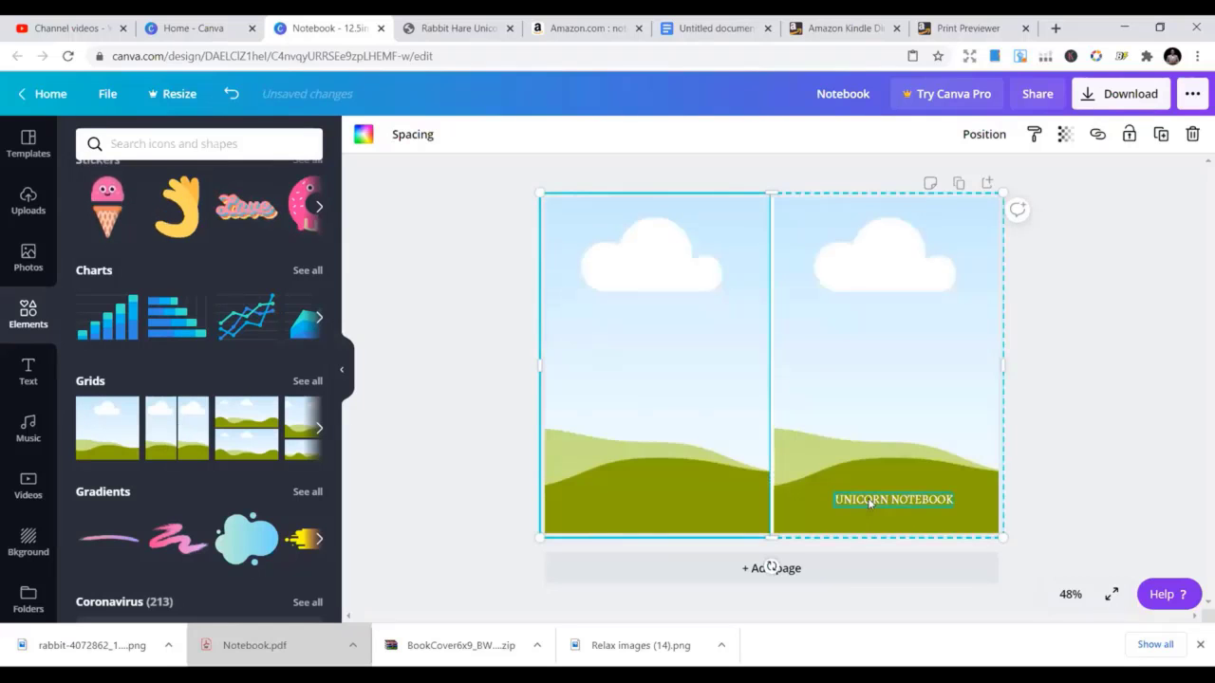
key("Delete")
left_click(867, 493)
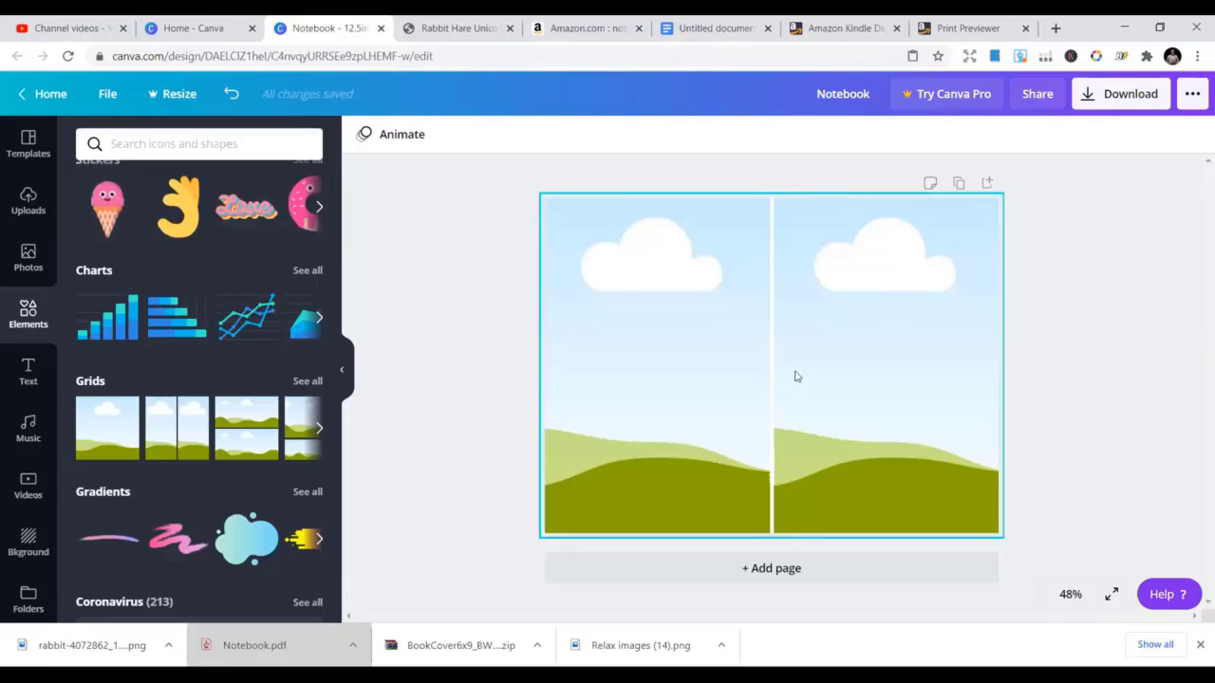
left_click(655, 327)
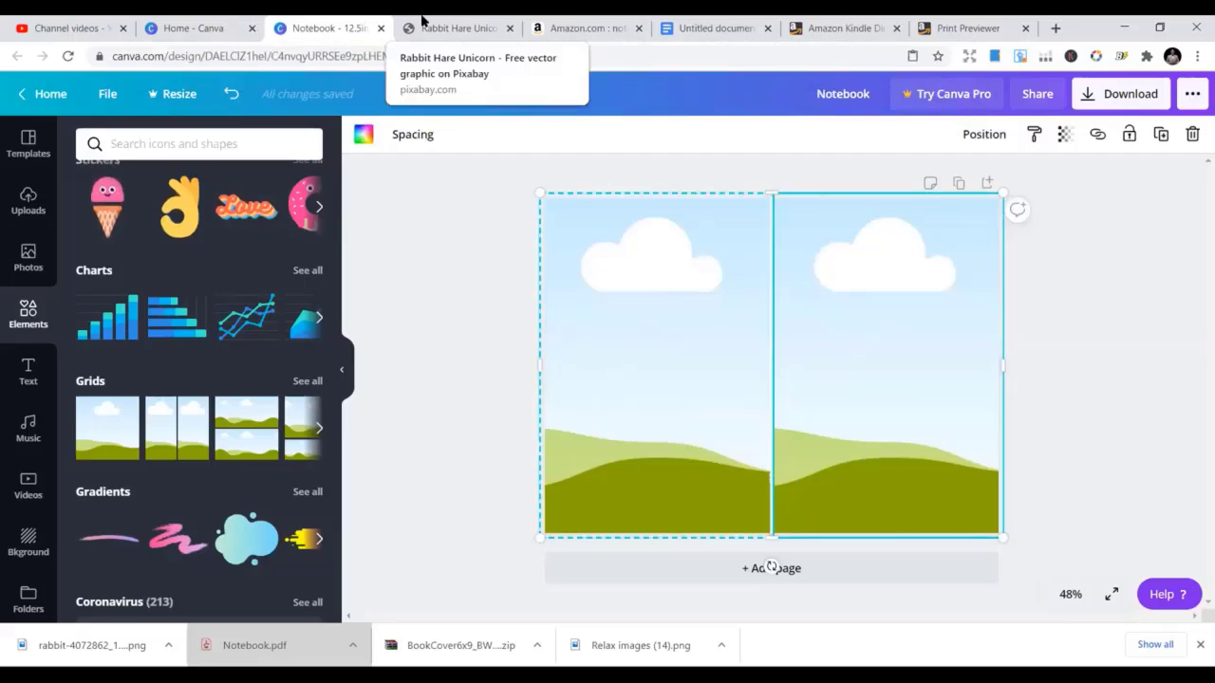
Load the pixabay.com home page in the Pixabay tab and scroll down it
left_click(451, 26)
left_click(450, 55)
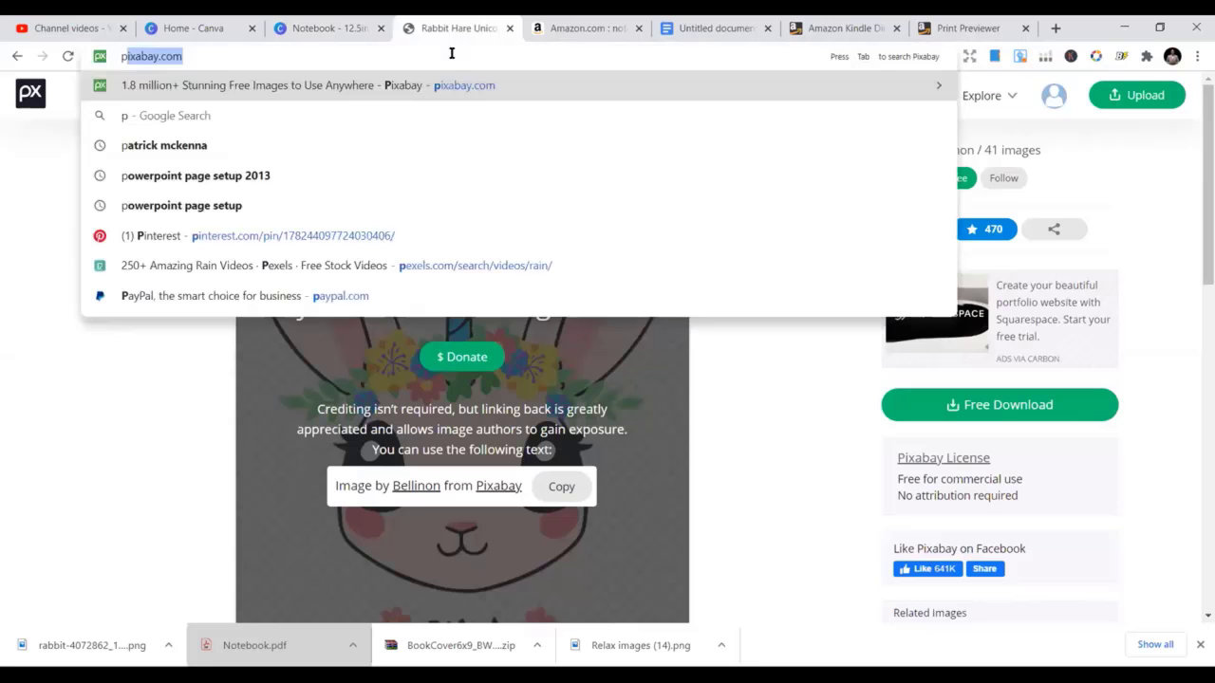
key("Return")
scroll(668, 350, "down", 1)
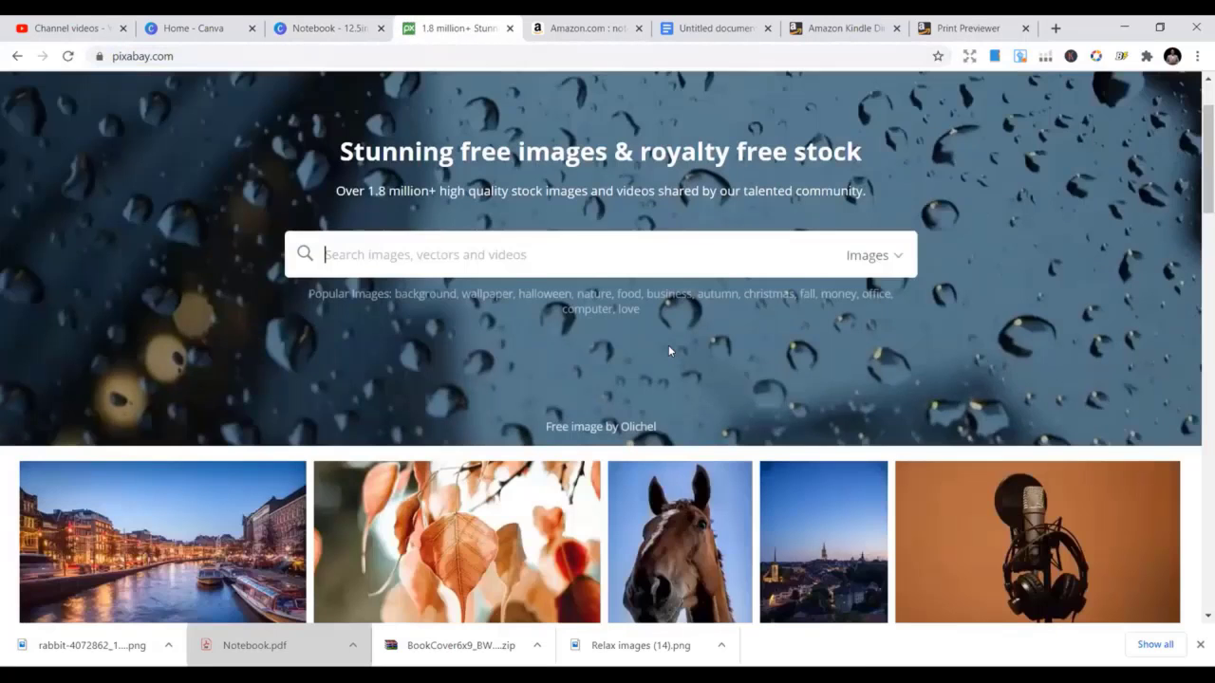
scroll(668, 350, "down", 9)
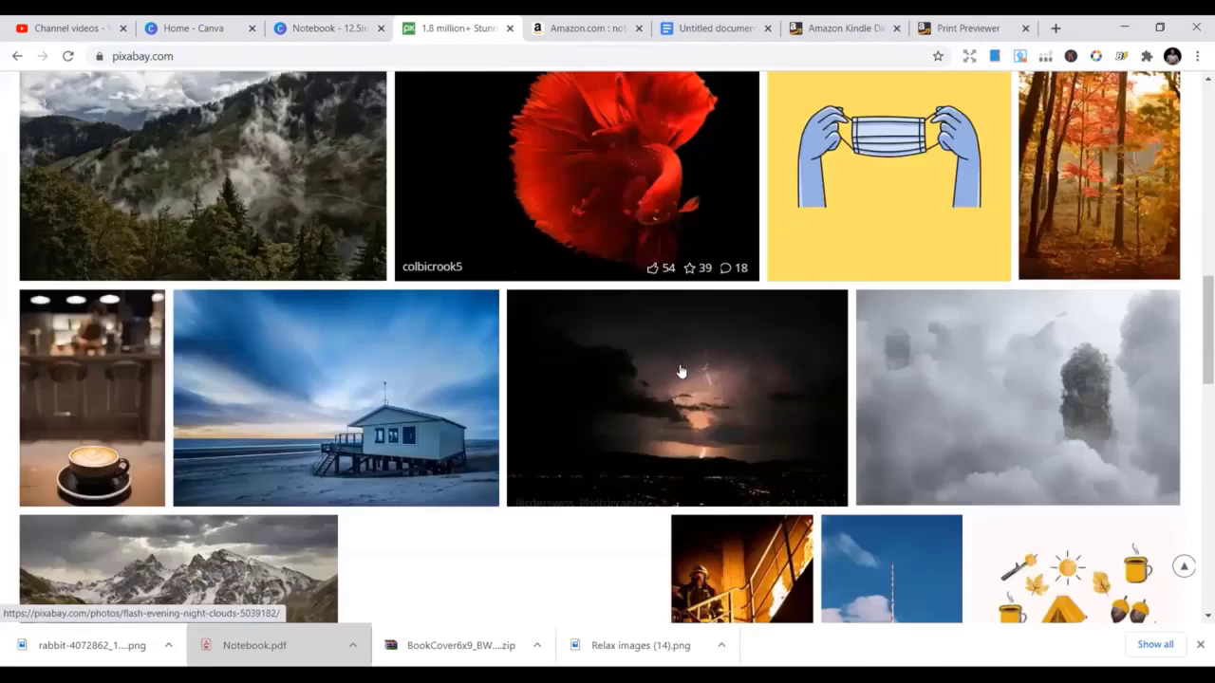
scroll(680, 371, "down", 3)
scroll(1103, 406, "down", 3)
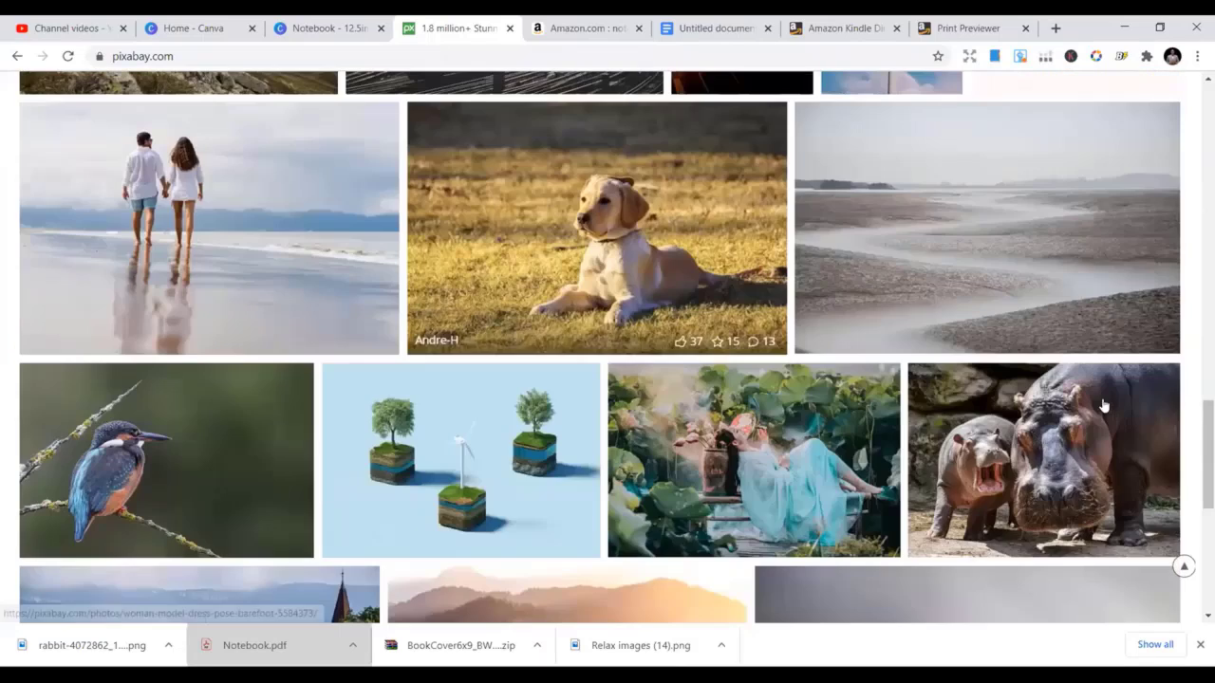
left_click_drag(1206, 450, 1206, 133)
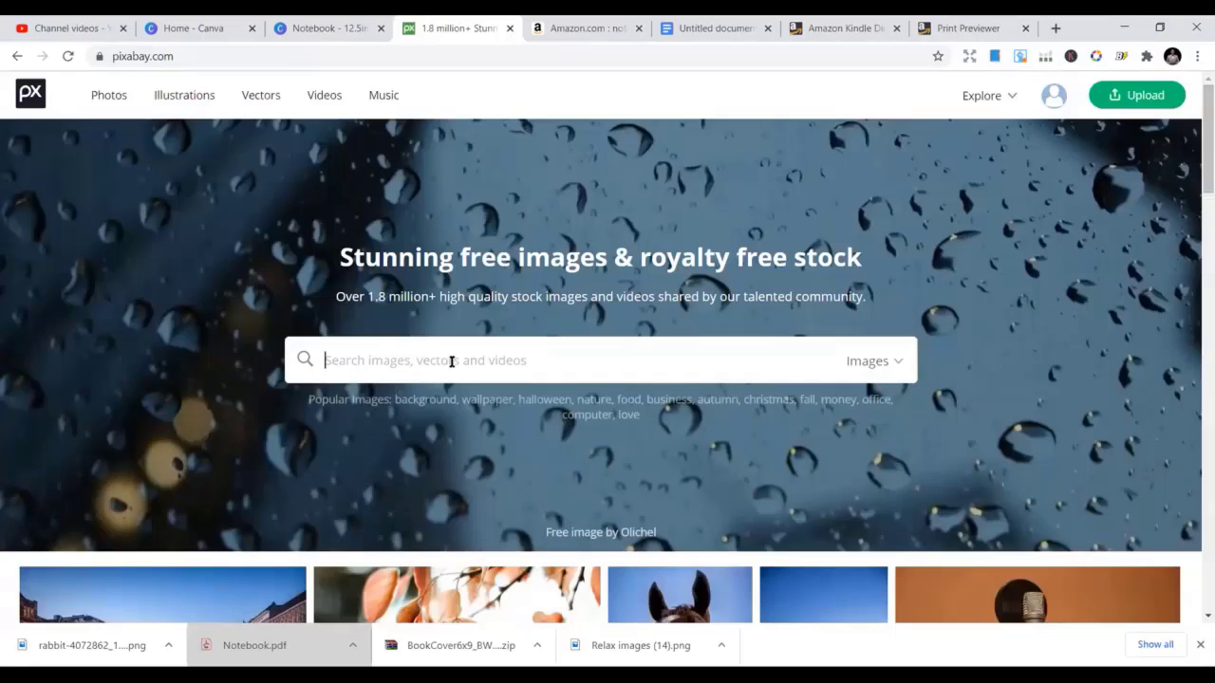
Search Pixabay for 'patterns' and browse the results to the autumn leaves pattern
type("patterns")
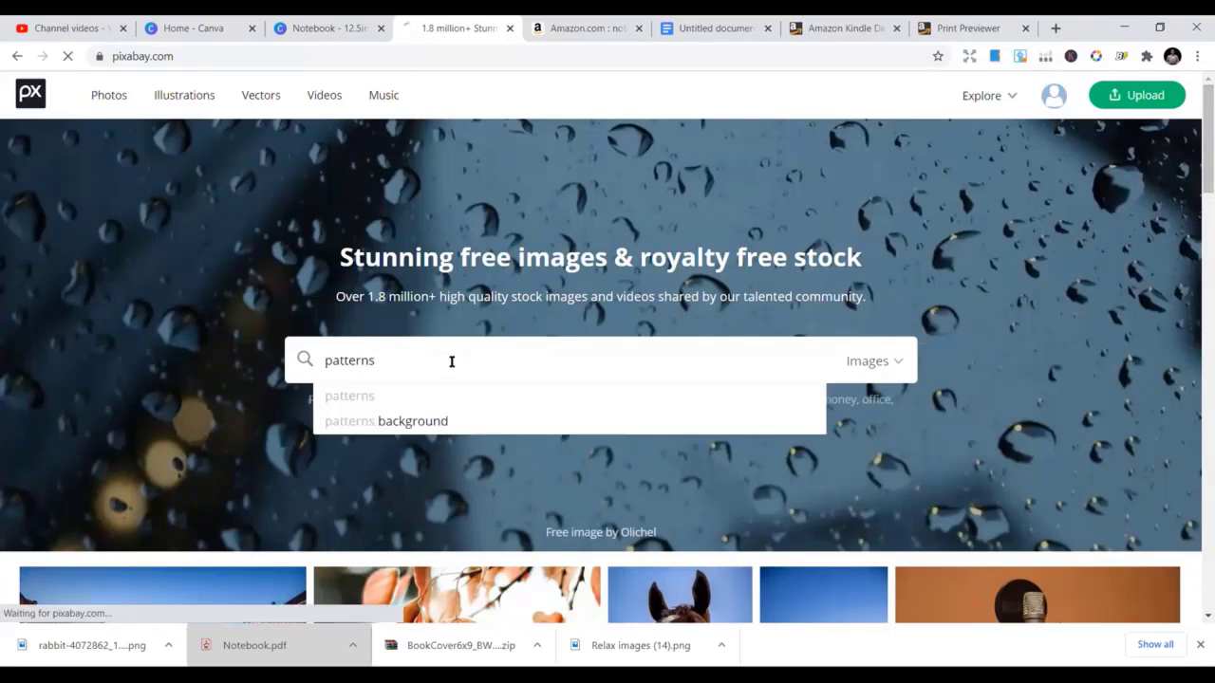
key("Return")
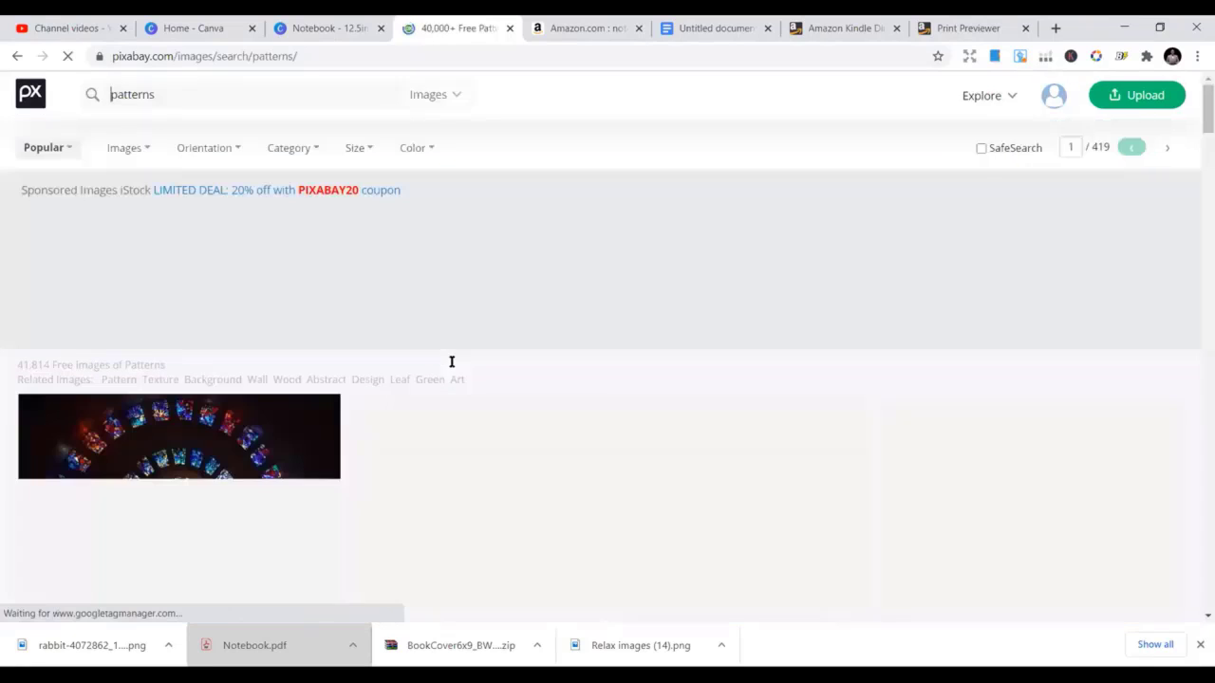
scroll(597, 493, "down", 5)
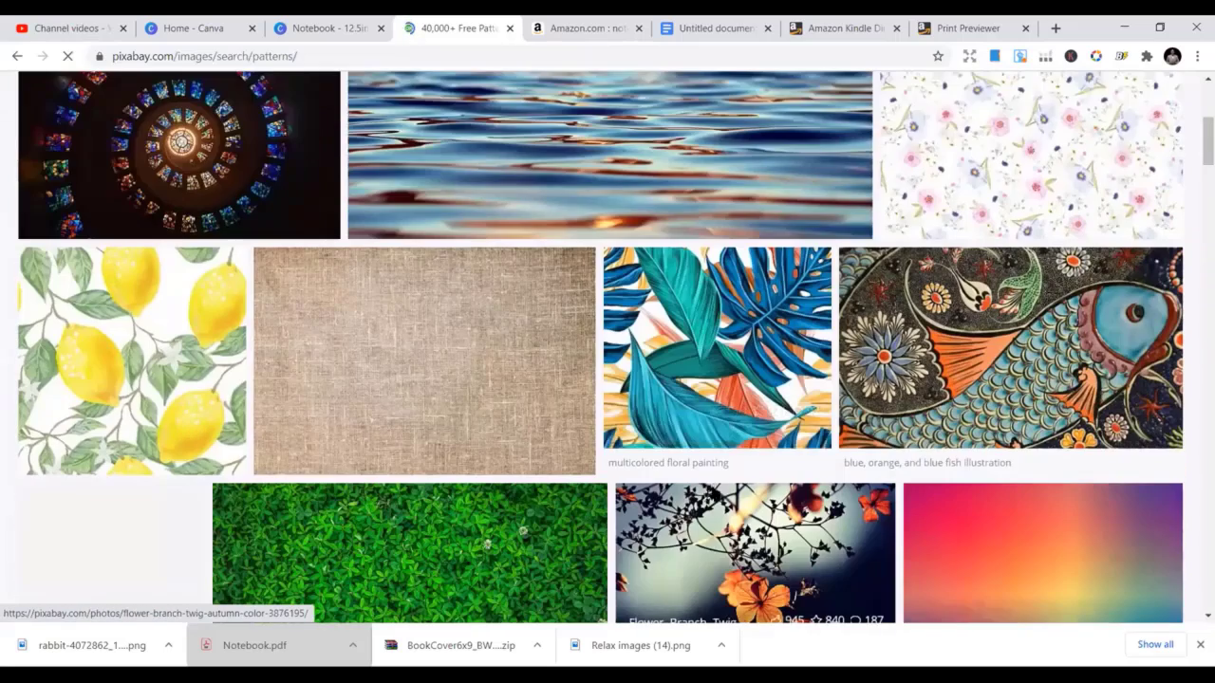
scroll(742, 482, "down", 4)
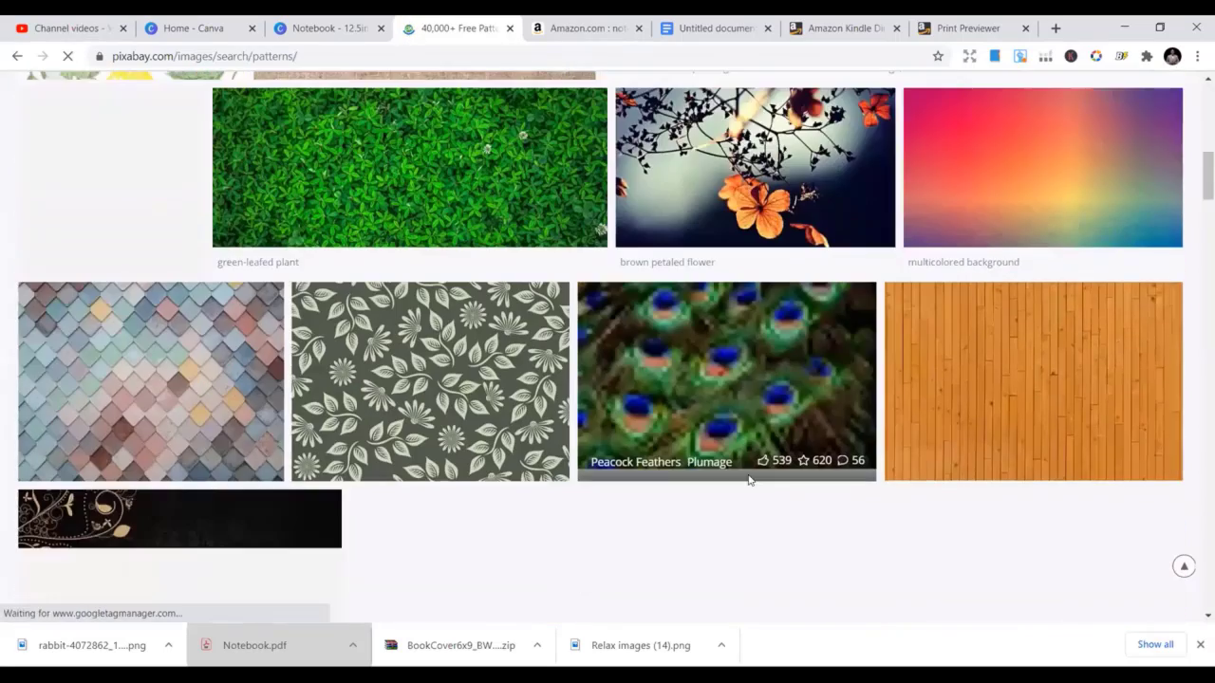
scroll(749, 481, "down", 4)
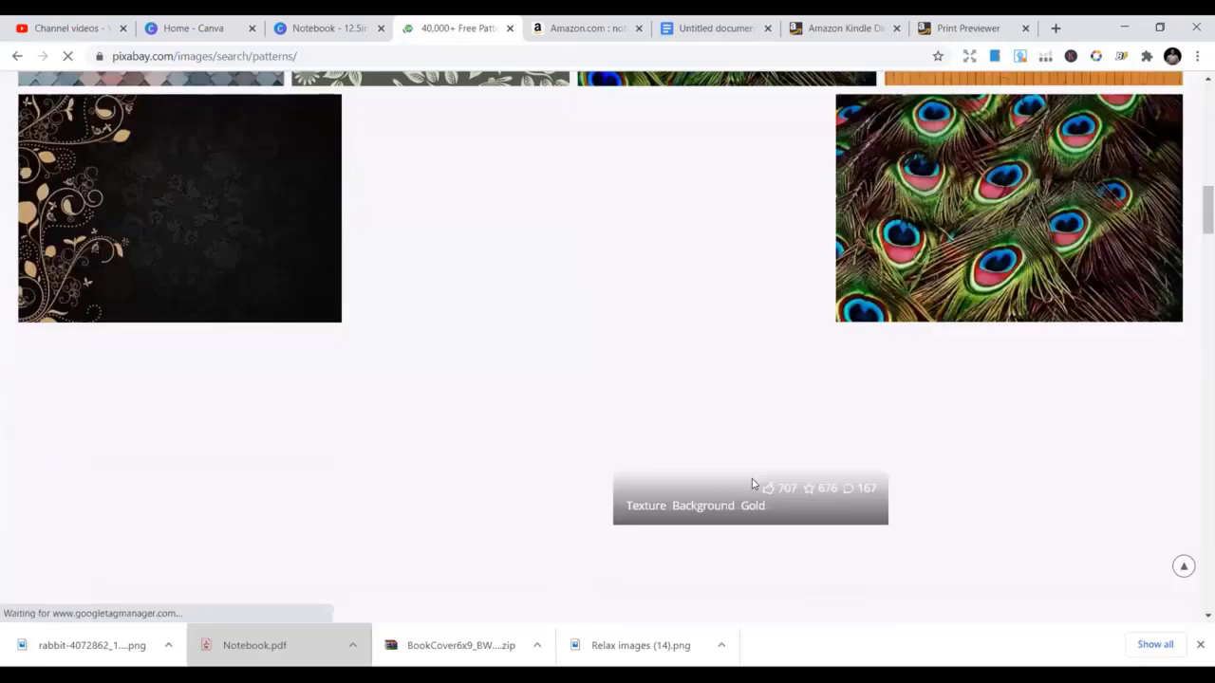
scroll(754, 482, "down", 4)
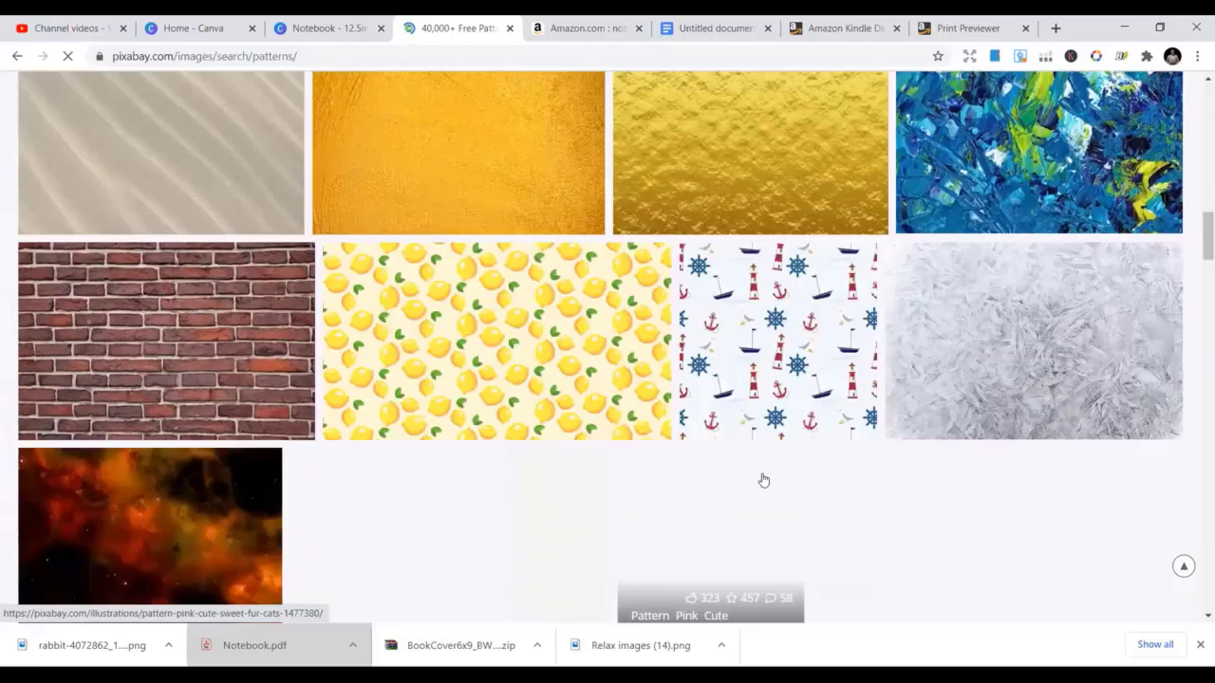
scroll(760, 481, "down", 5)
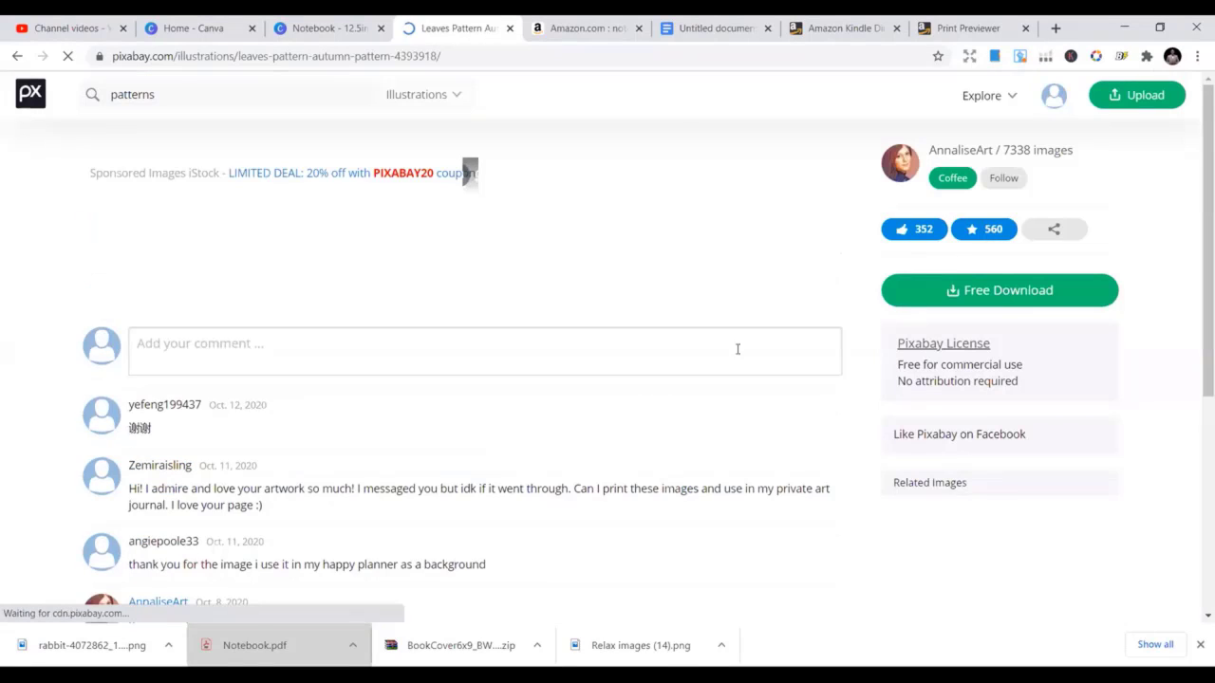
scroll(354, 337, "down", 2)
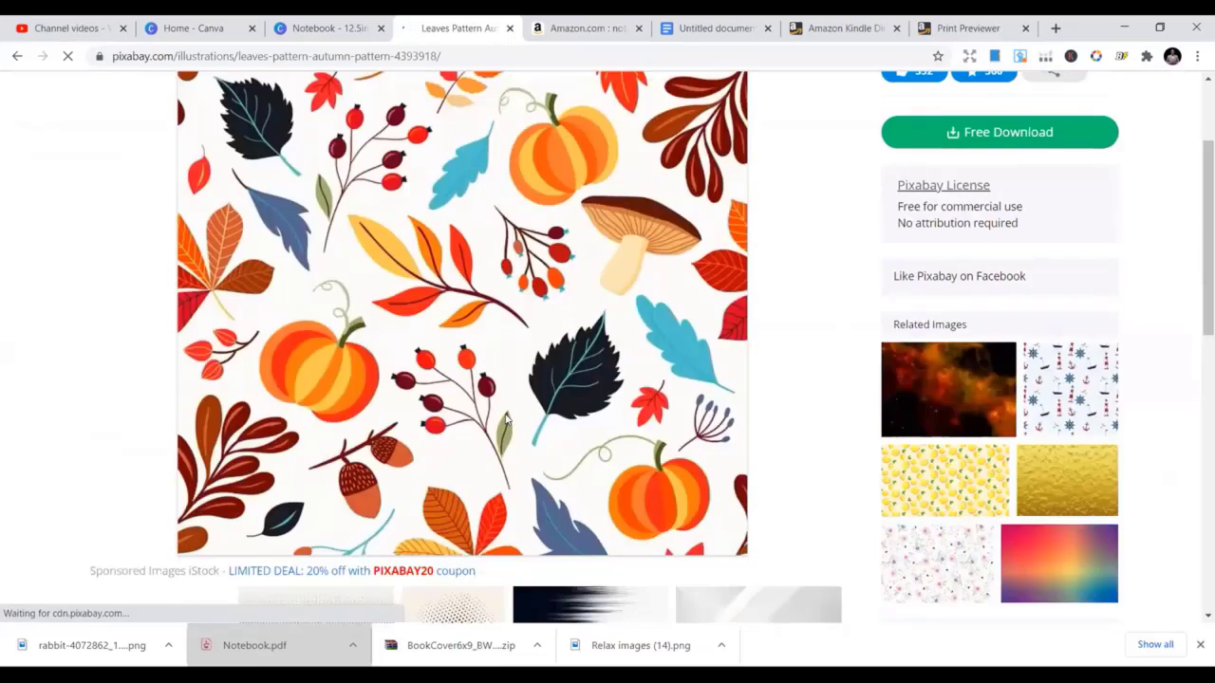
scroll(508, 417, "up", 1)
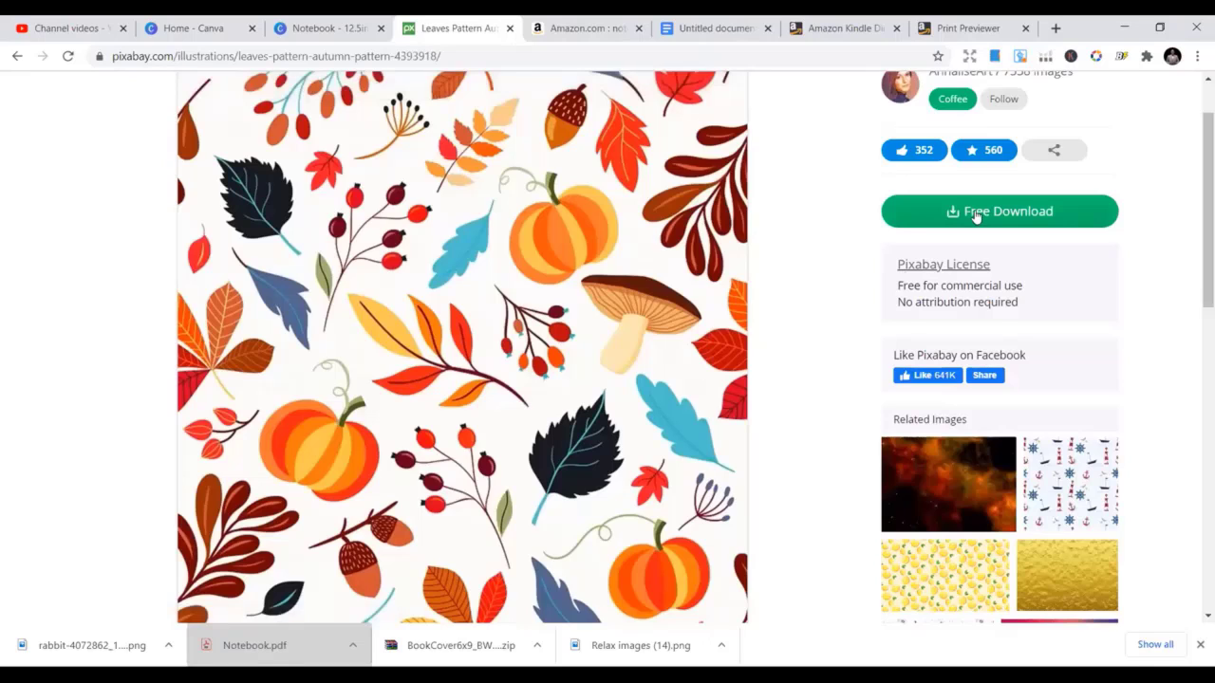
Download the leaves pattern at 1920×1920 and open the downloaded JPG
left_click(975, 215)
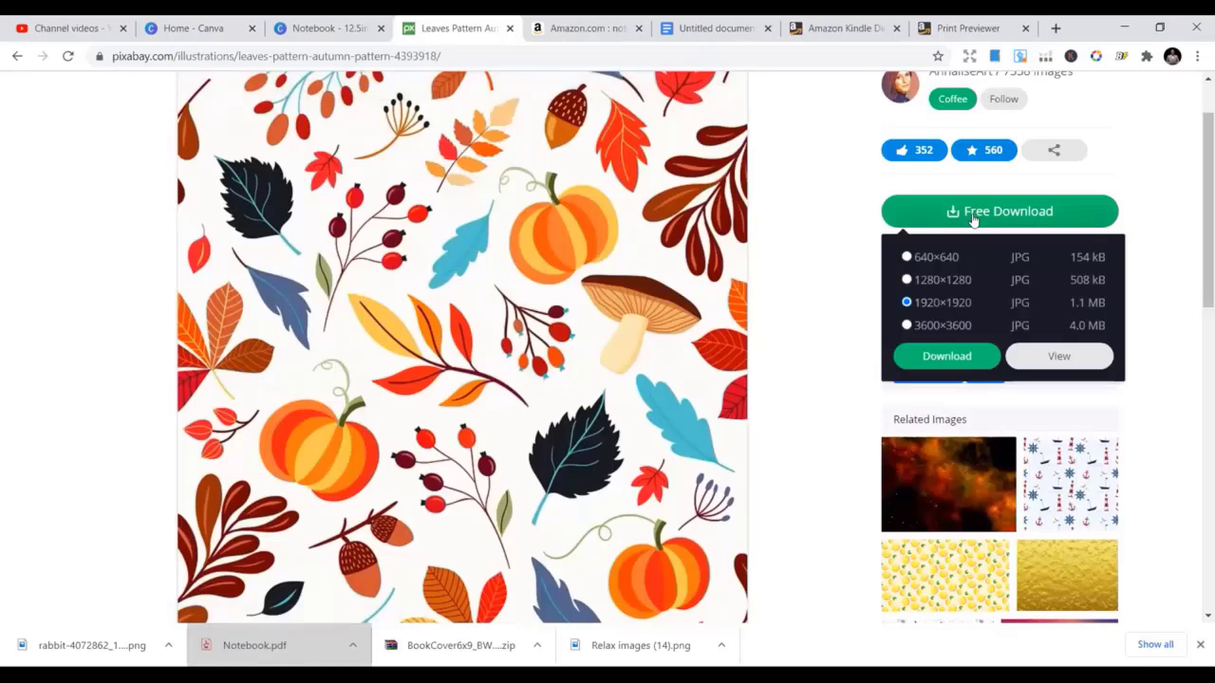
left_click(944, 357)
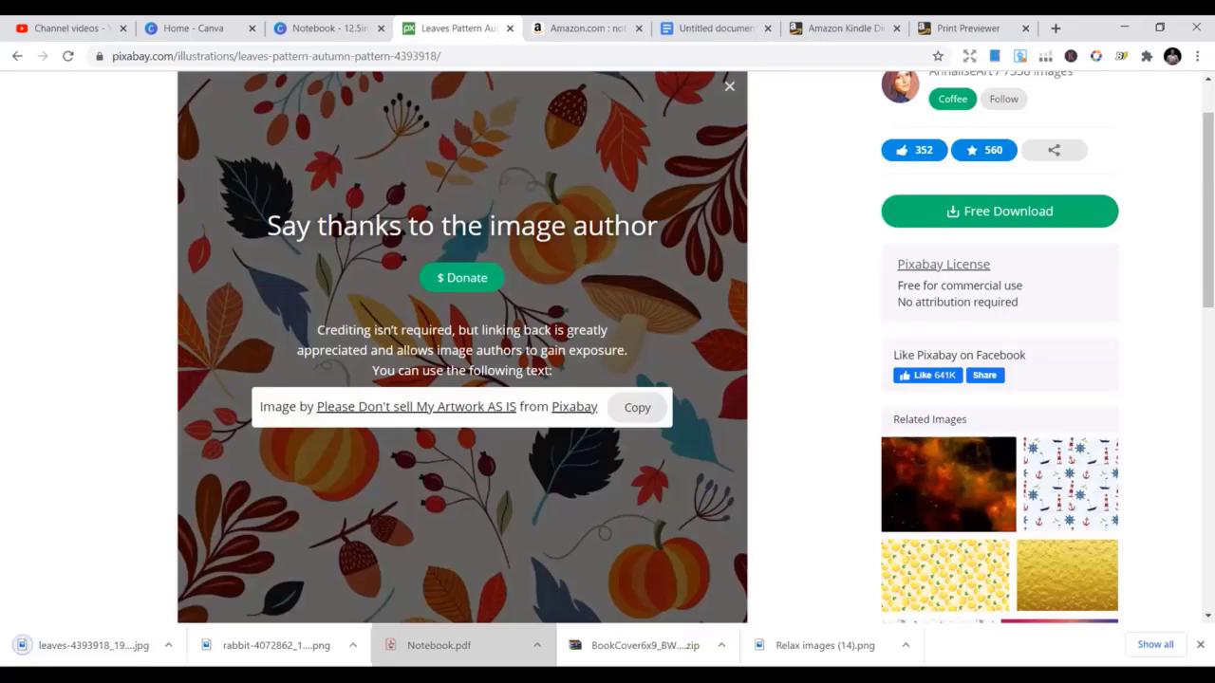
left_click(60, 648)
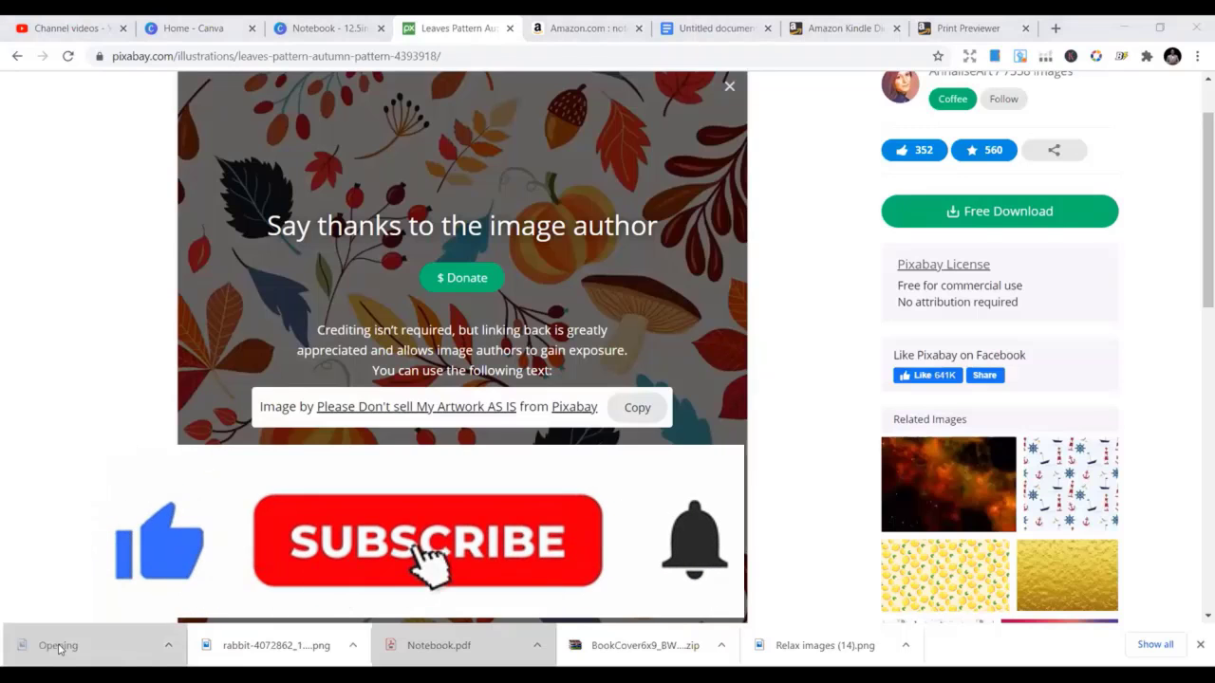
Return to the Notebook design editor in Canva
left_click(302, 19)
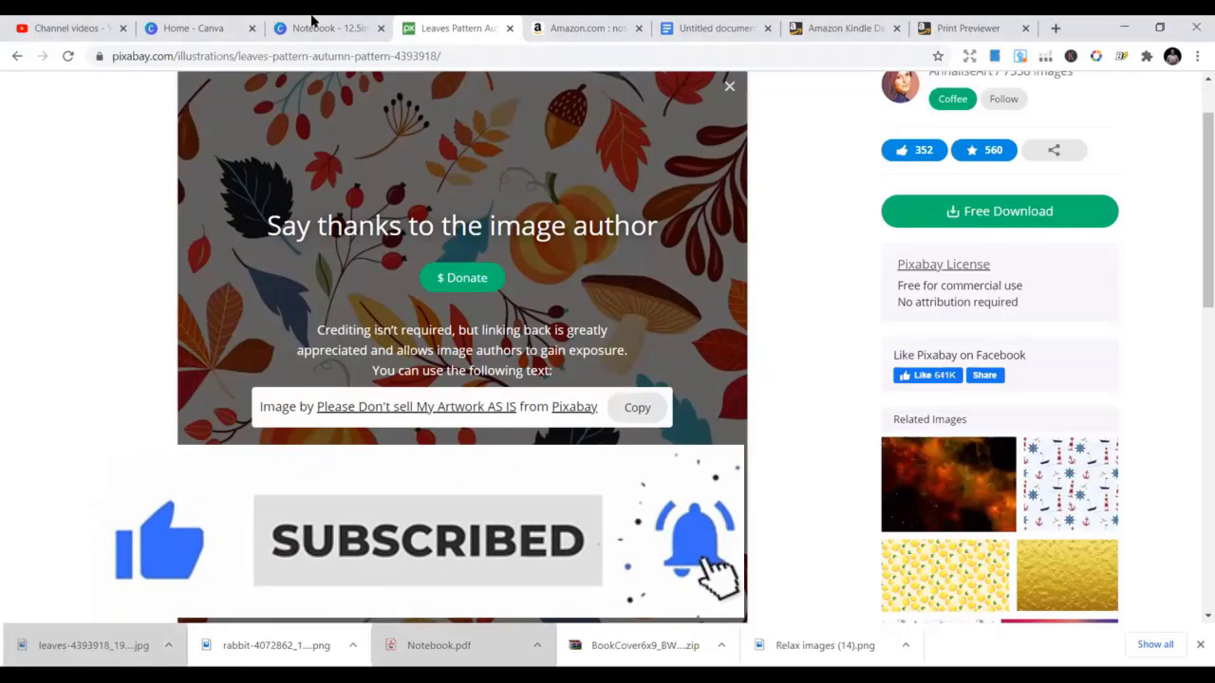
left_click(188, 26)
left_click(313, 27)
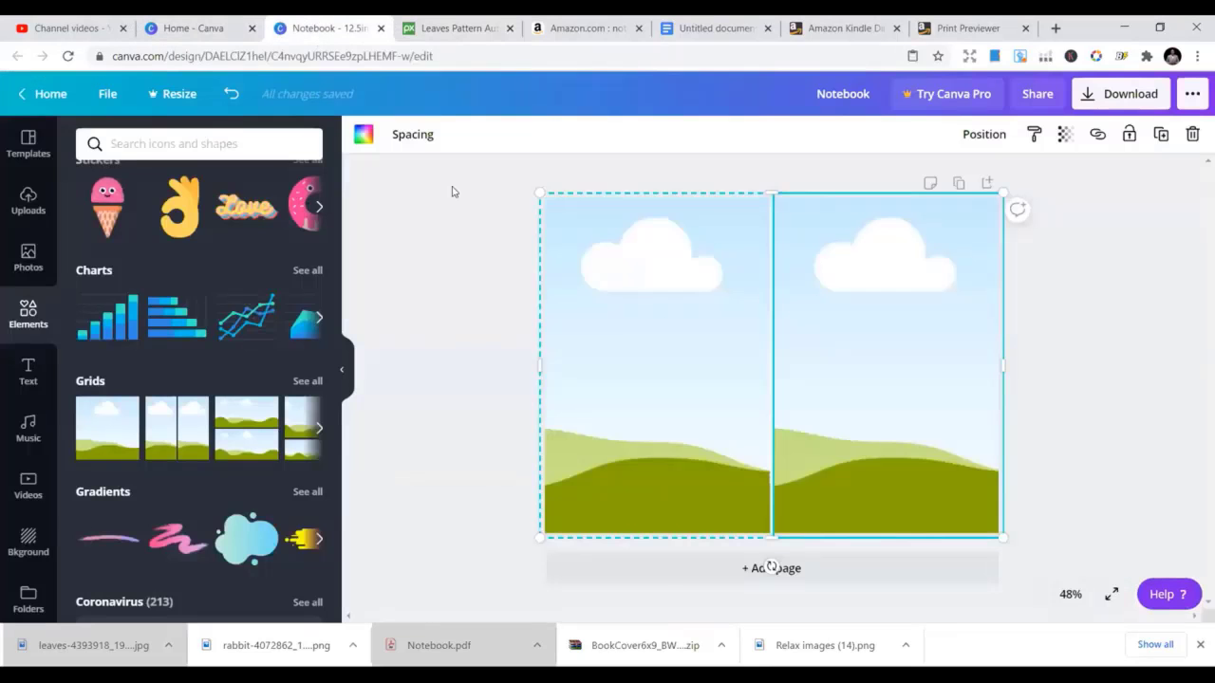
Upload leaves-4393918_1920.jpg from the device into Canva and add it to the notebook page
left_click(473, 239)
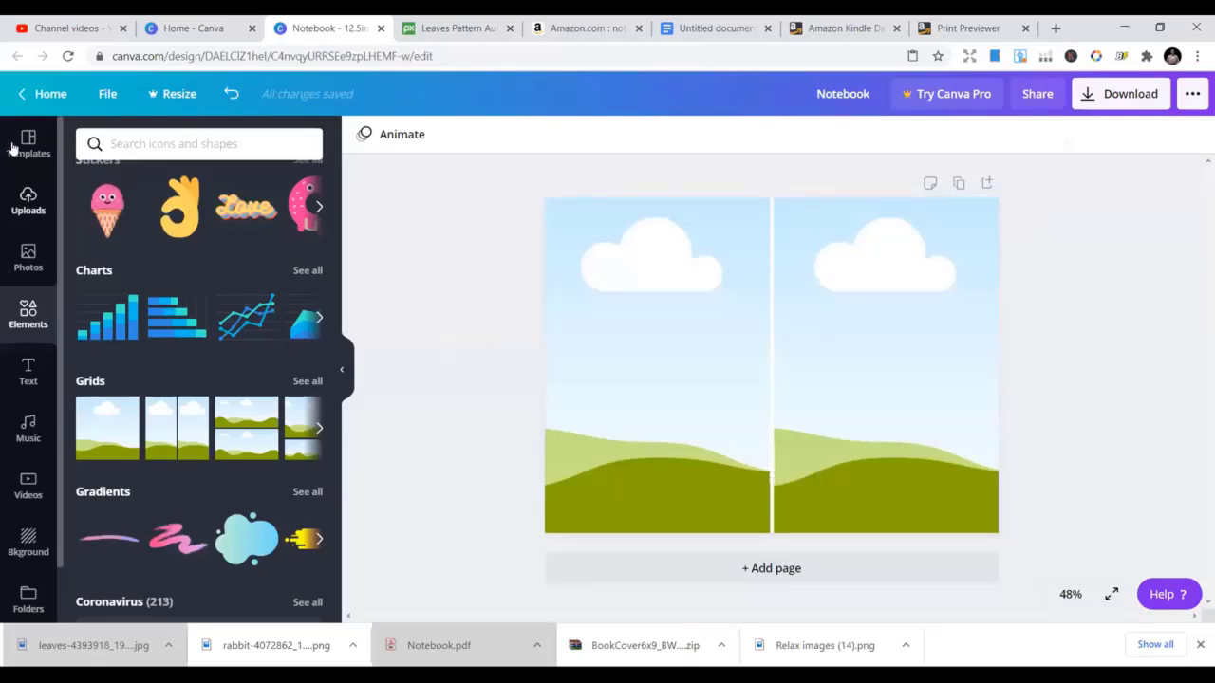
left_click(28, 202)
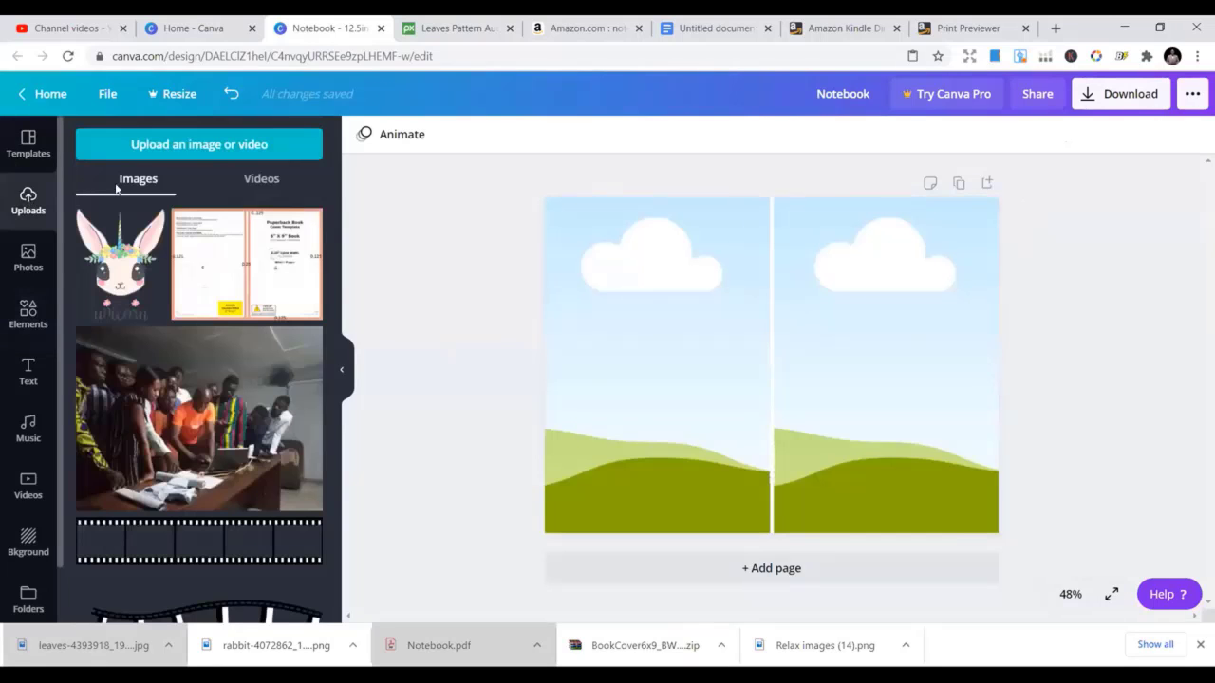
left_click(203, 144)
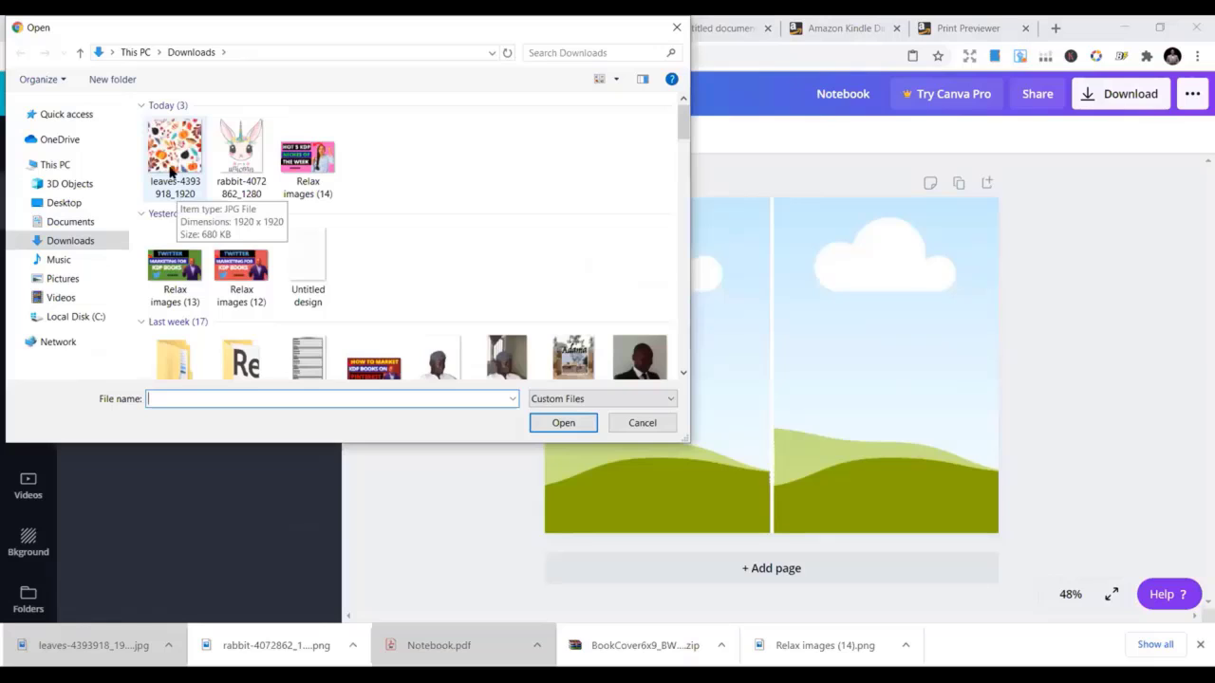
double_click(178, 181)
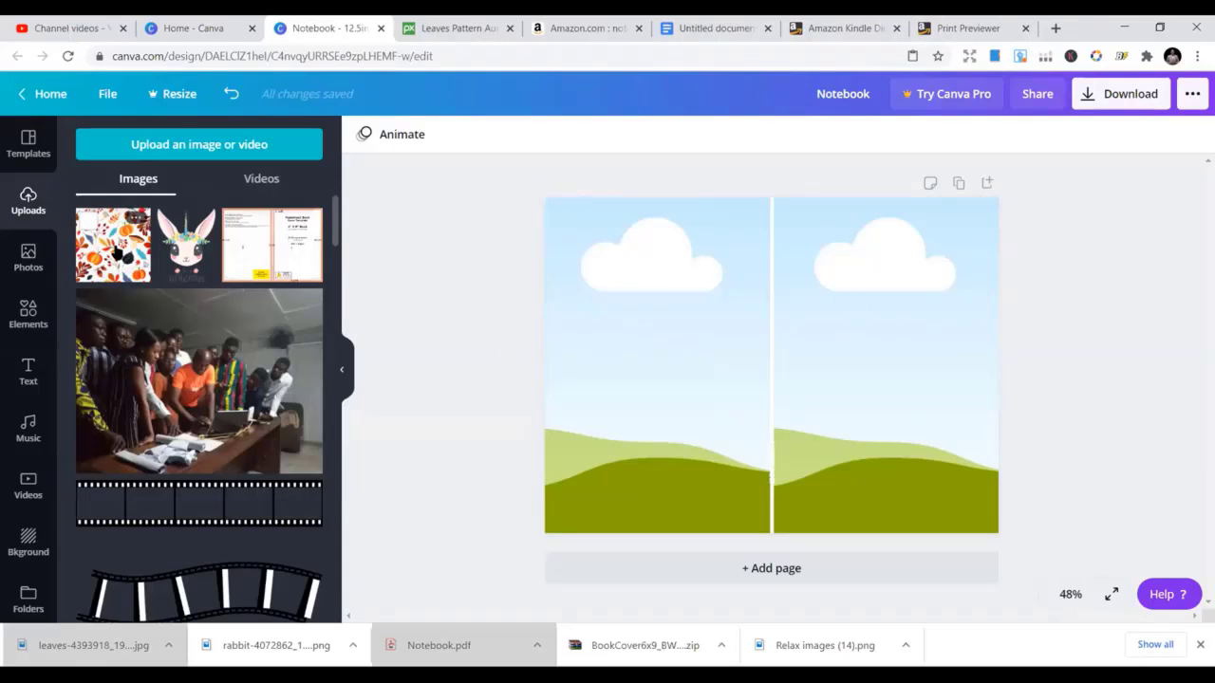
left_click(116, 252)
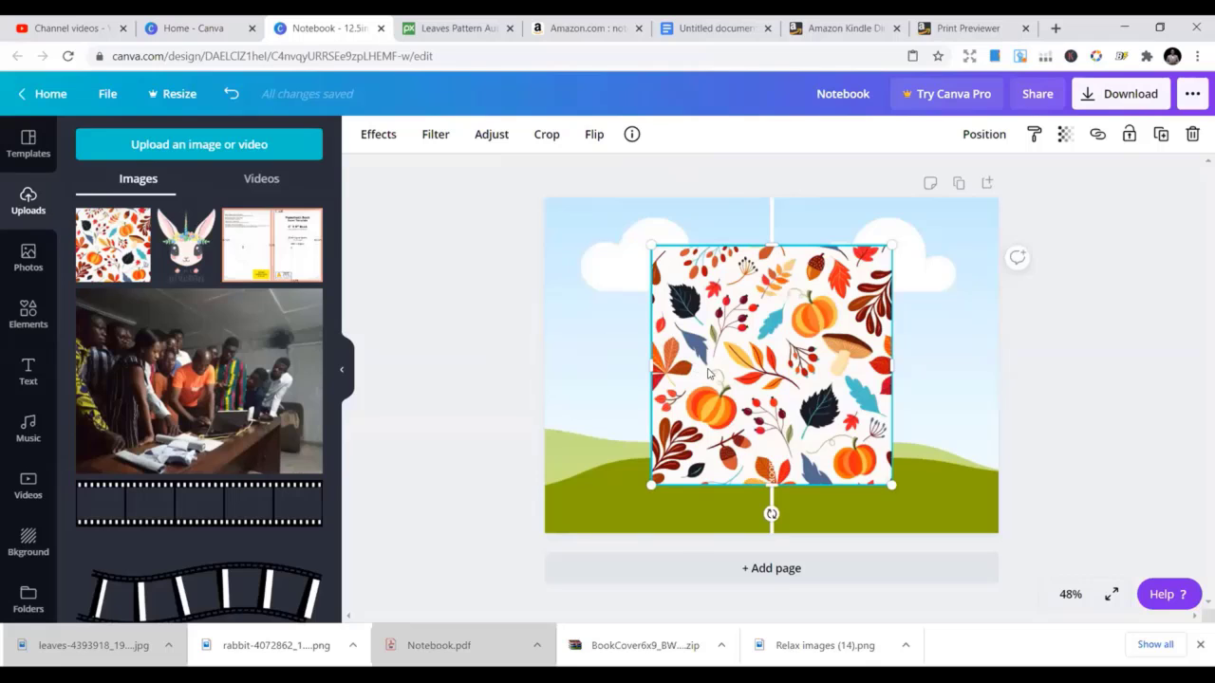
Drop the leaves pattern into the right grid frame and shift it left within its crop
left_click_drag(707, 373, 778, 373)
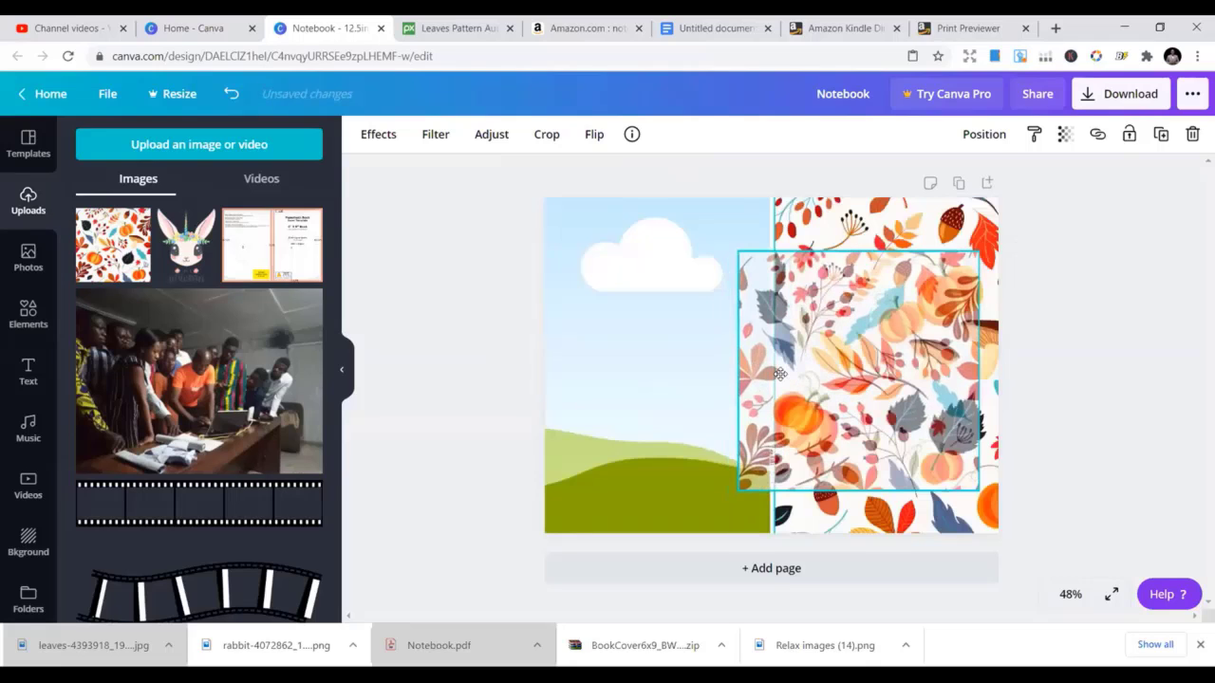
left_click_drag(686, 389, 680, 391)
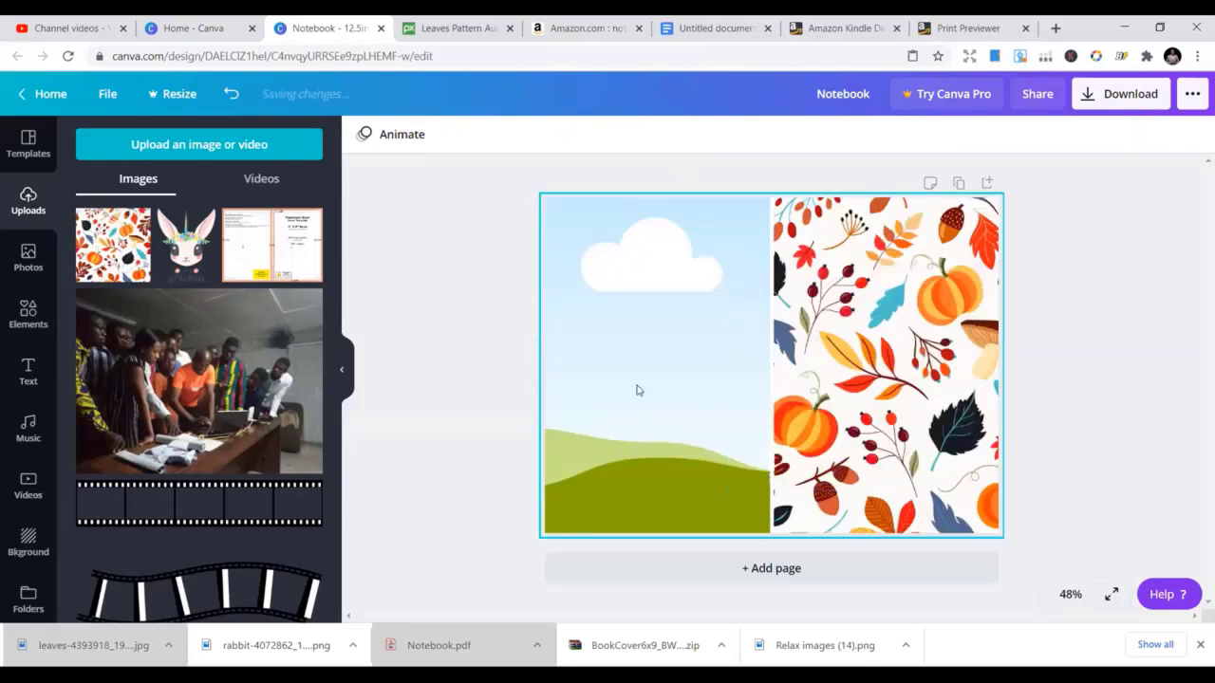
double_click(829, 366)
left_click_drag(829, 364, 788, 364)
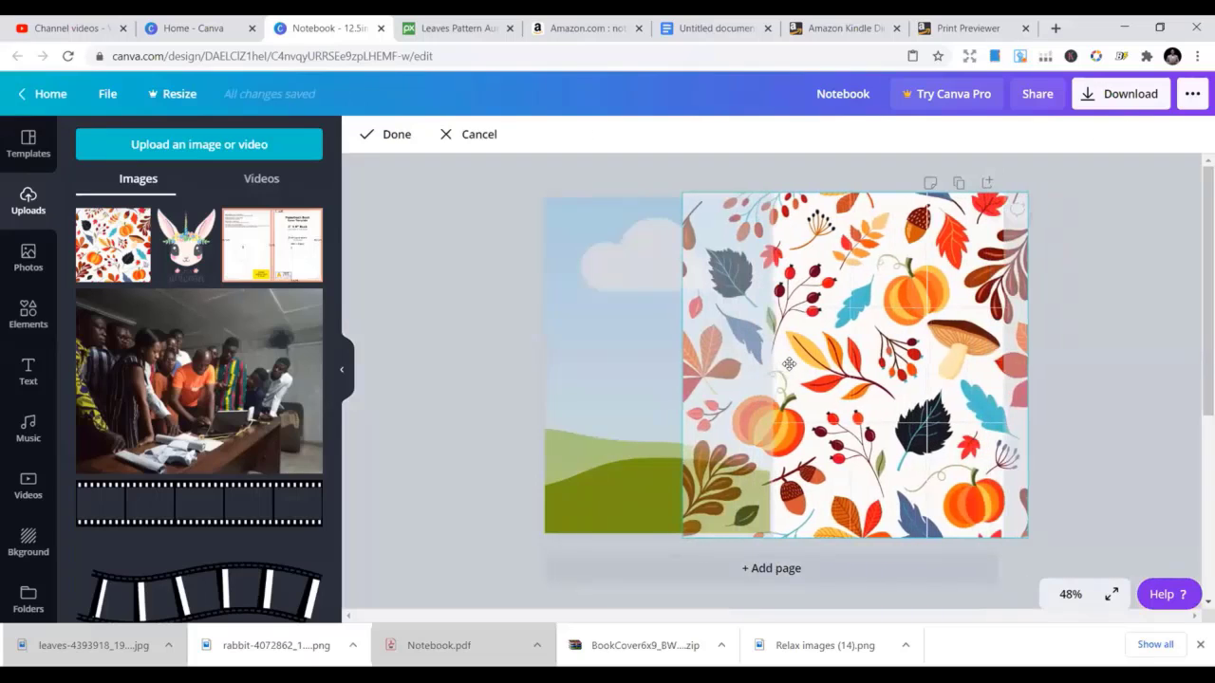
left_click(367, 346)
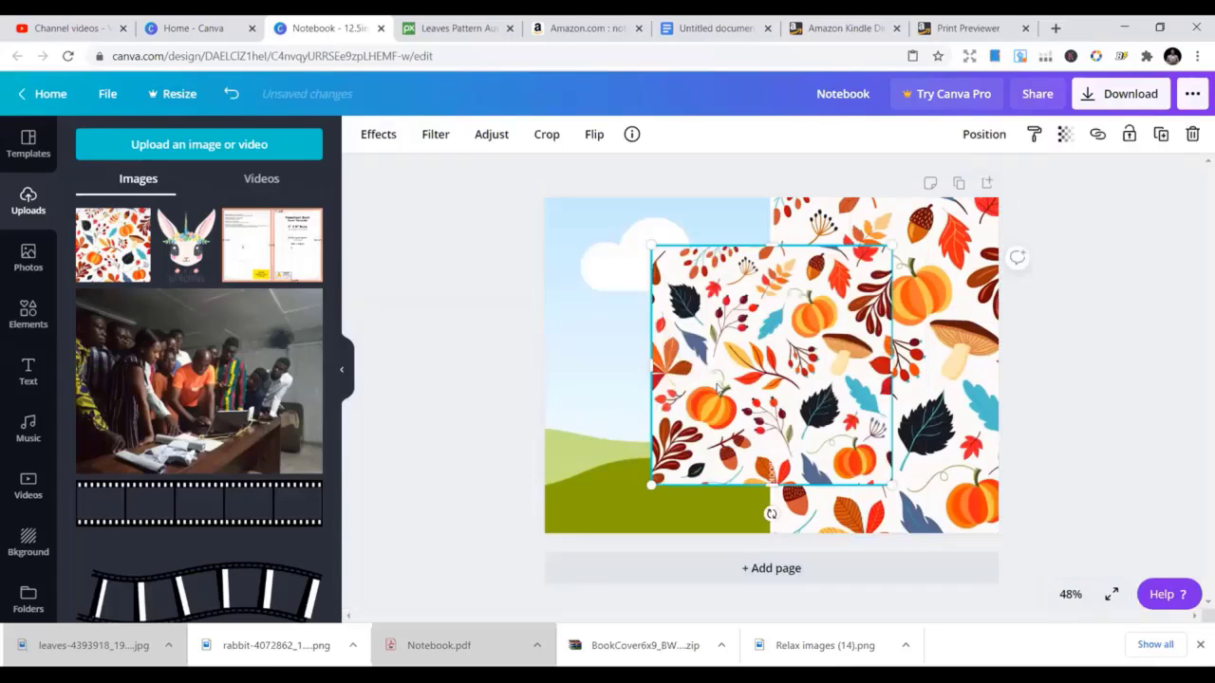
Fill the left grid frame with the leaves pattern as well
left_click_drag(670, 381, 593, 378)
double_click(604, 377)
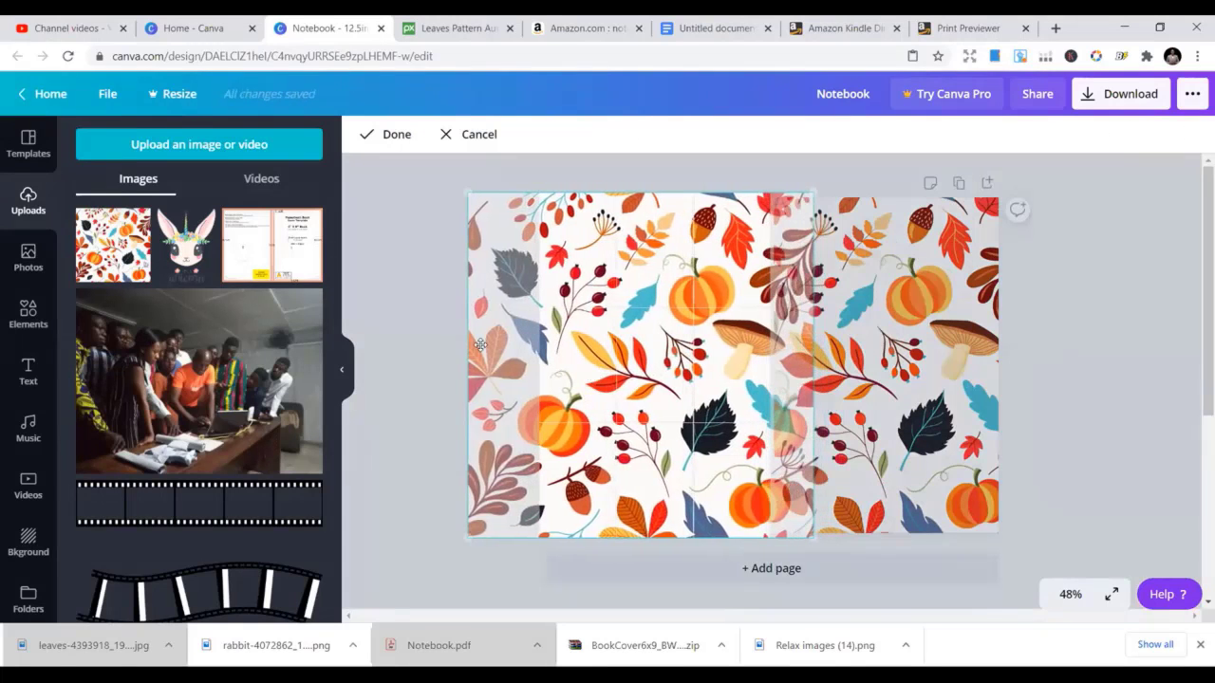
left_click(410, 321)
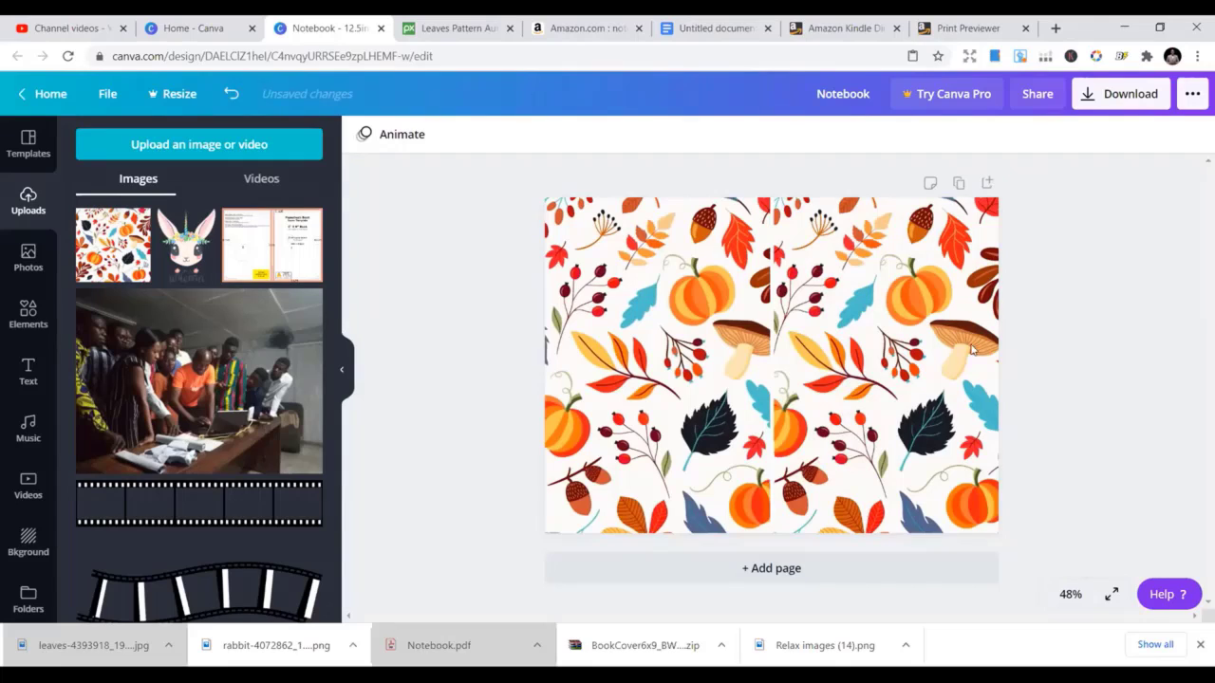
left_click(940, 341)
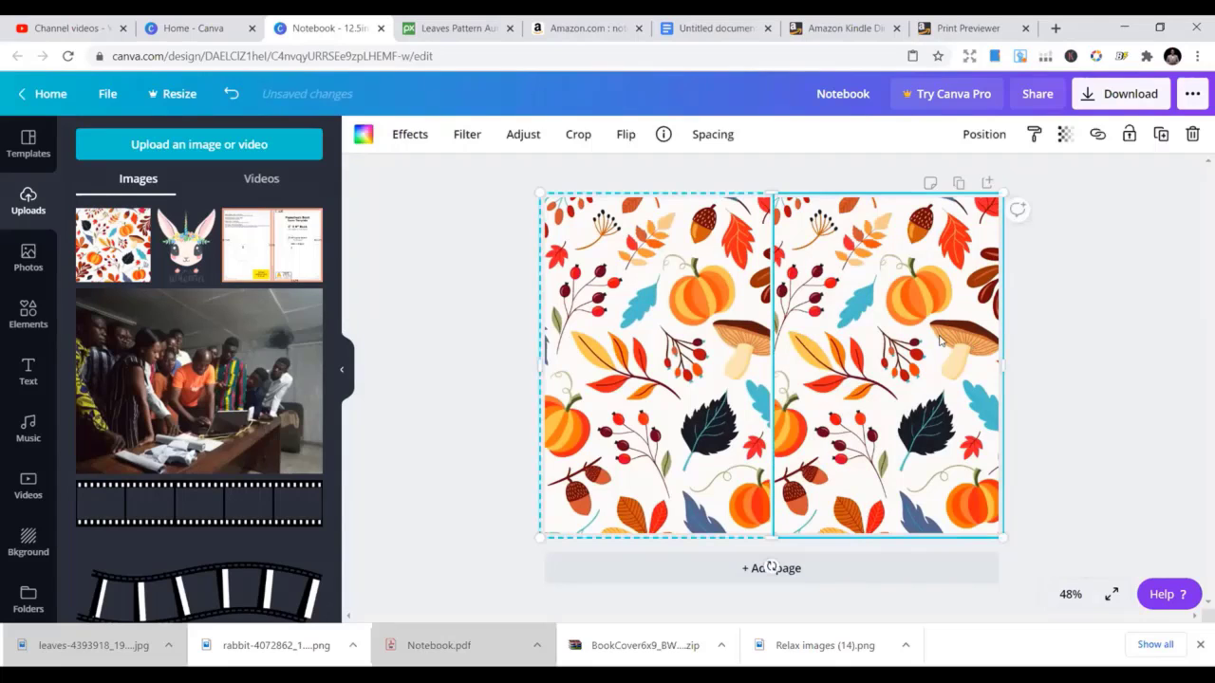
left_click(434, 333)
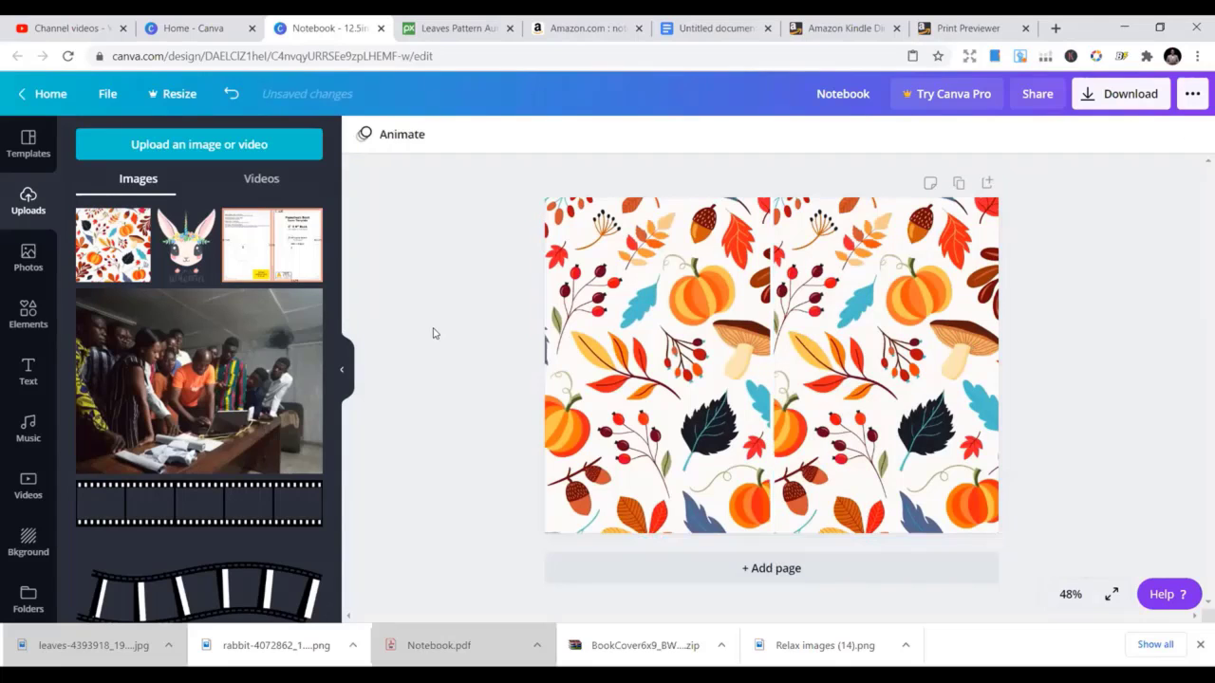
left_click(617, 23)
Scroll through Amazon's notebook listings for cover ideas, then go back to the Canva Notebook tab
scroll(738, 365, "down", 2)
scroll(738, 365, "down", 10)
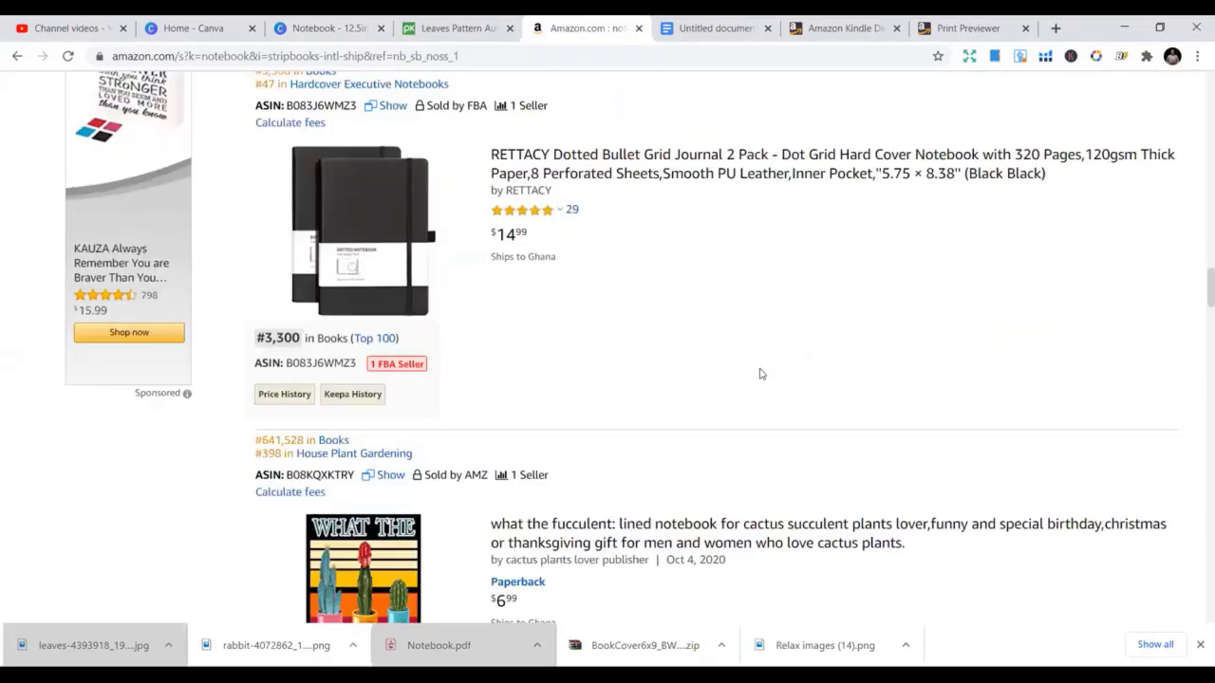
scroll(645, 397, "down", 4)
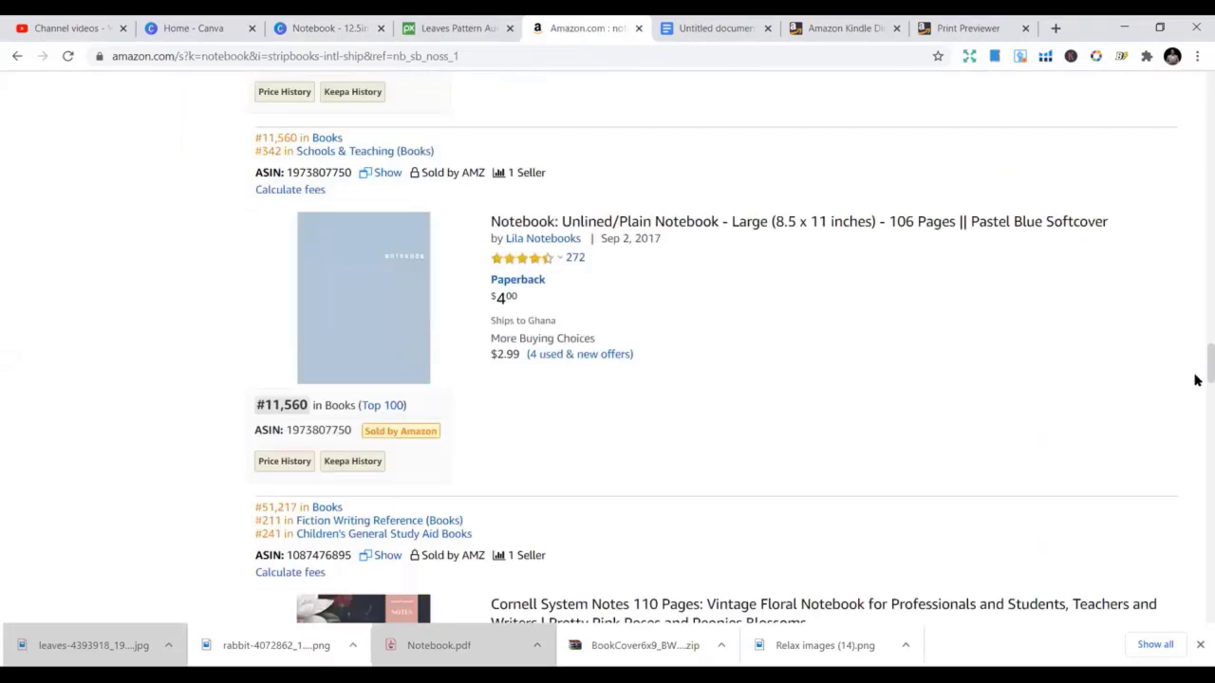
left_click_drag(1205, 366, 1196, 212)
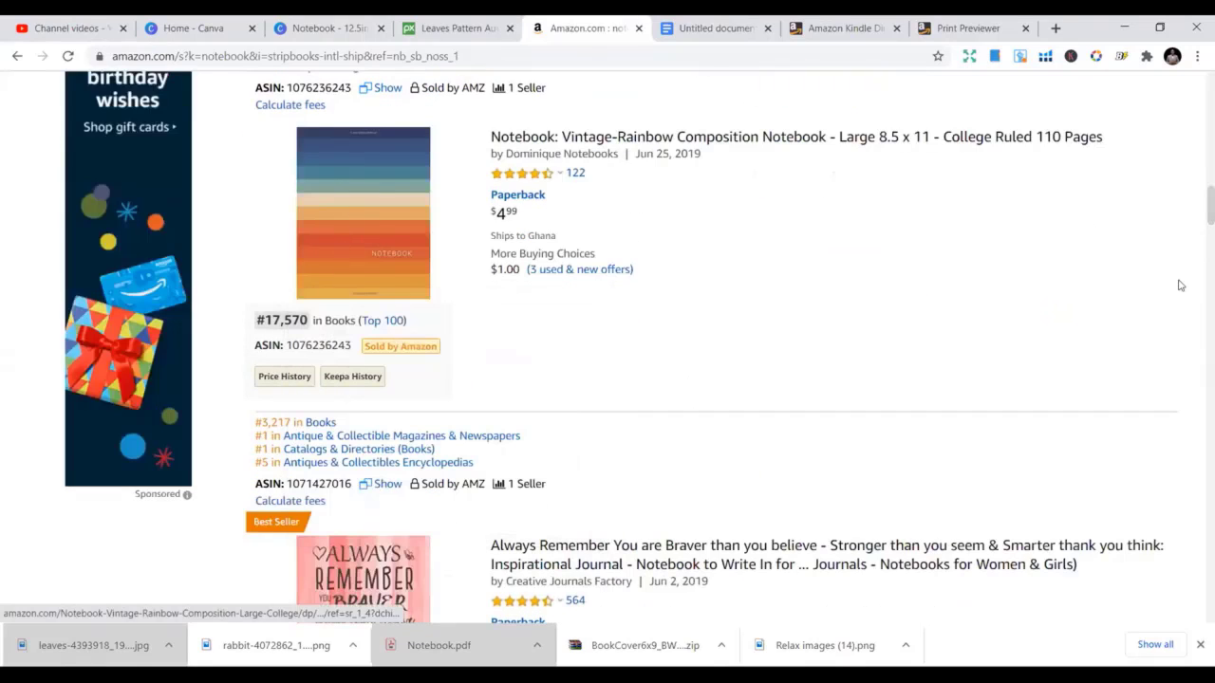
left_click_drag(1193, 206, 1196, 136)
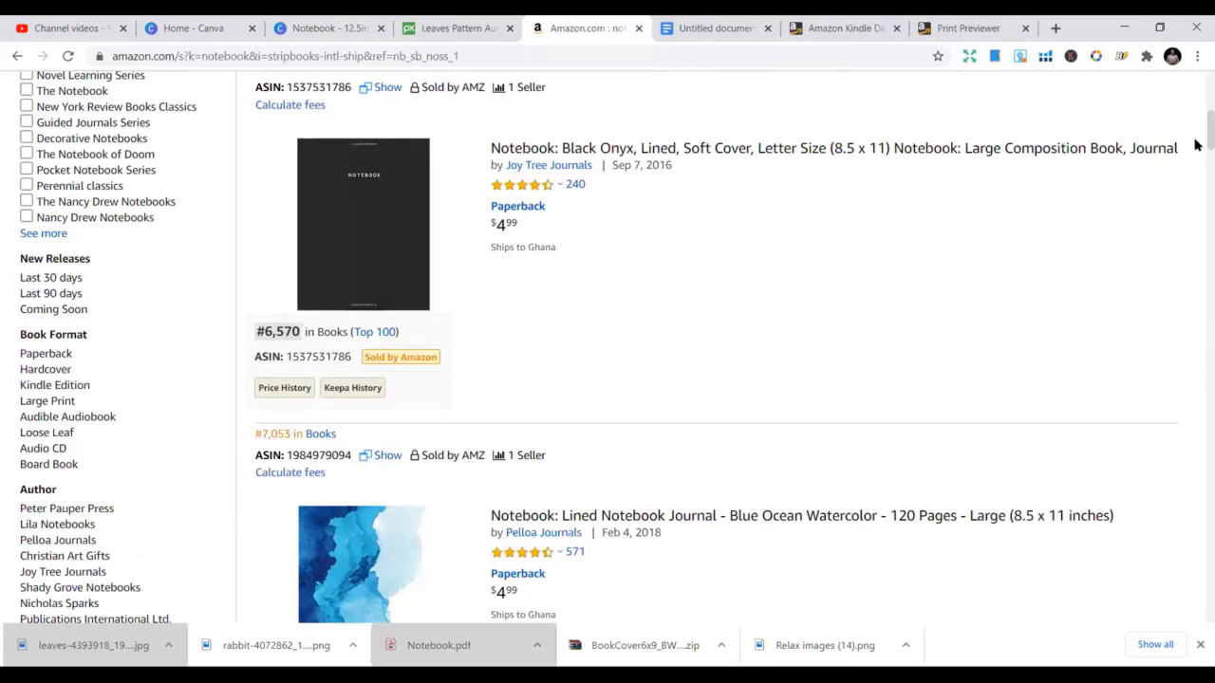
left_click_drag(1195, 136, 1196, 538)
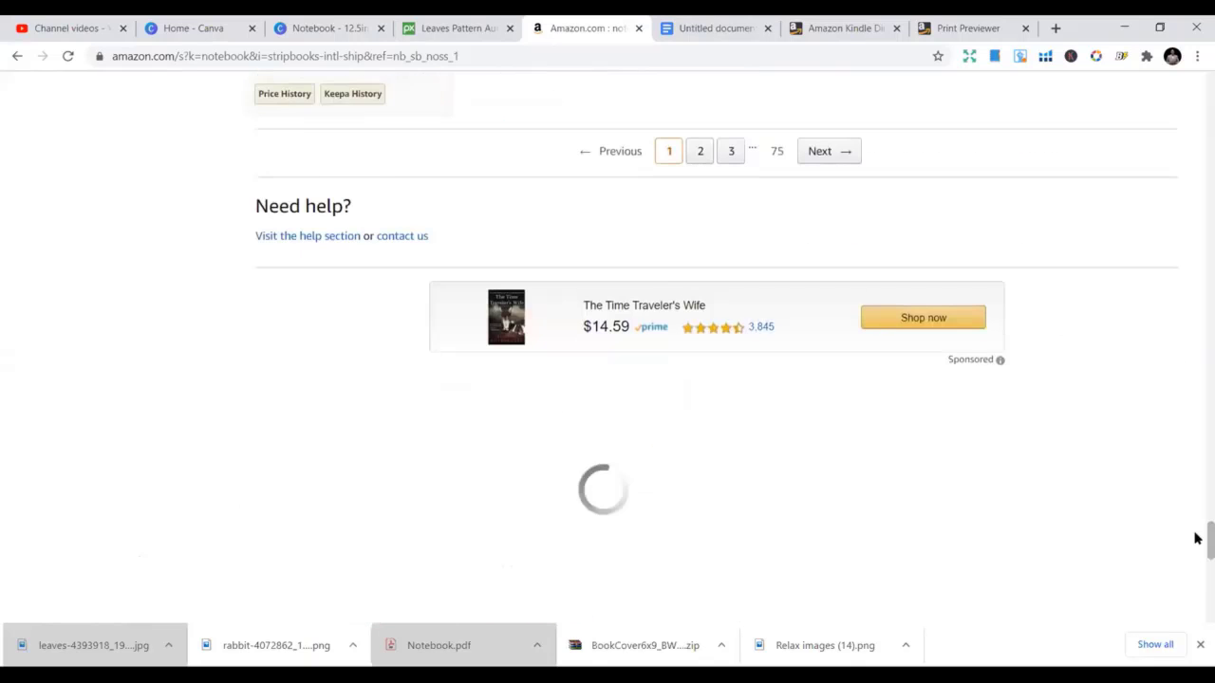
left_click(332, 23)
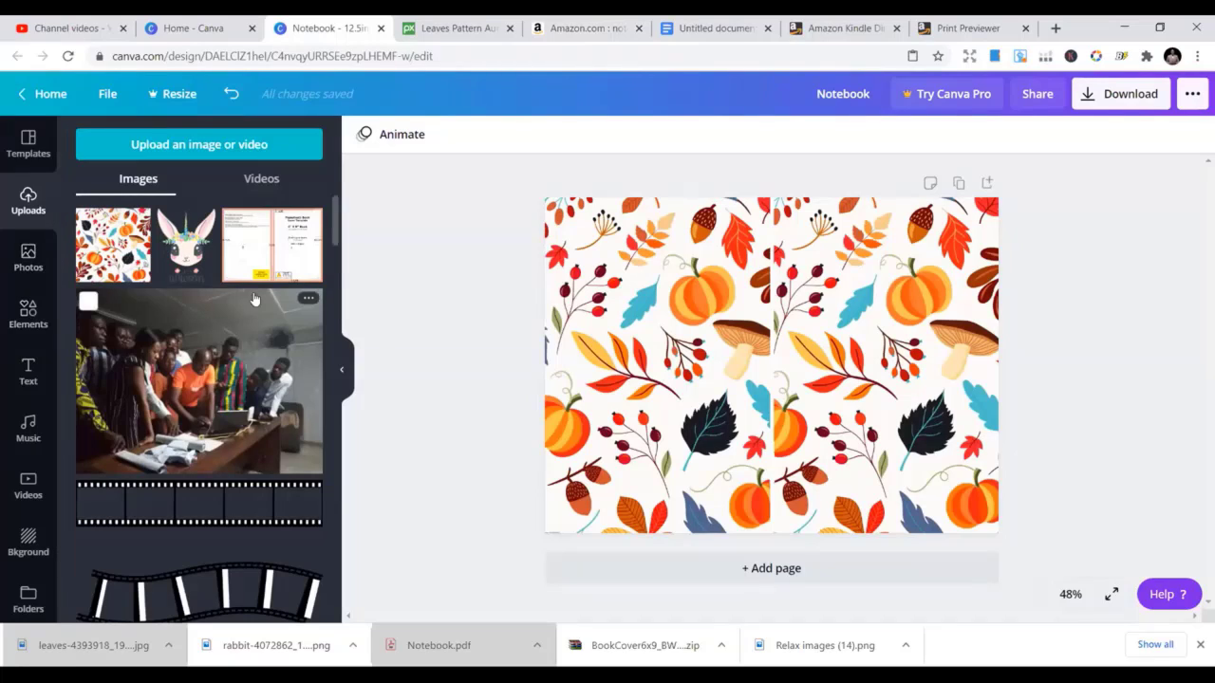
Open the Elements panel and scroll up to the Shapes section
left_click(840, 313)
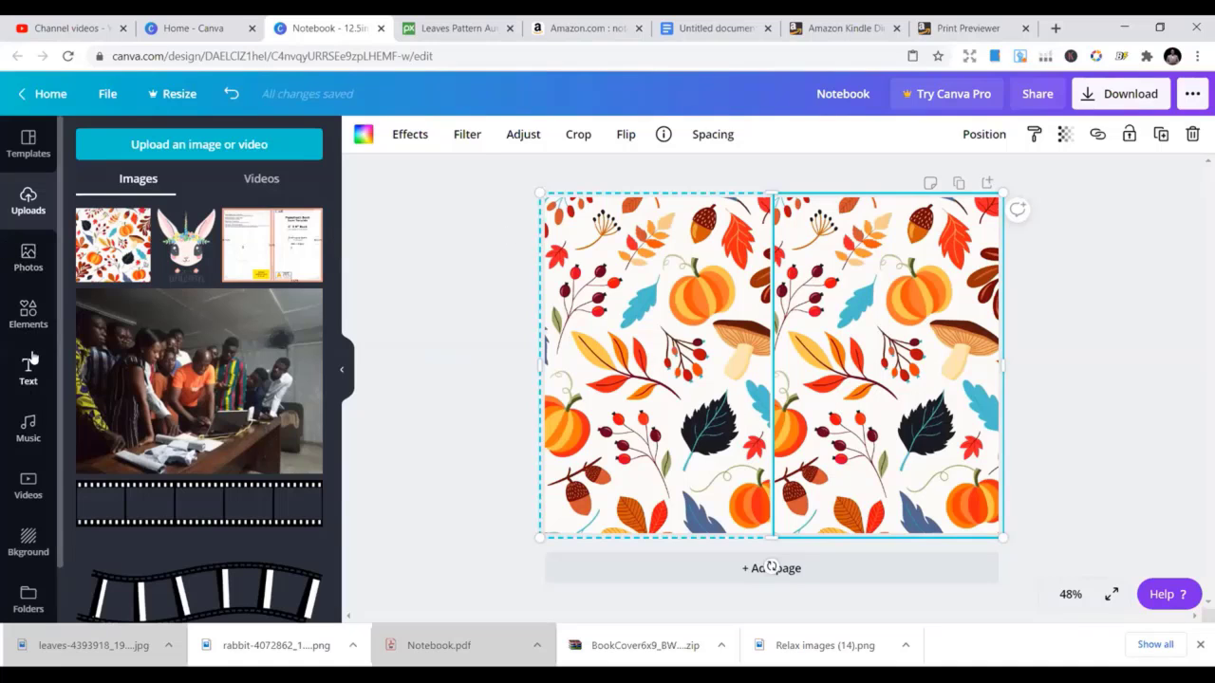
left_click(29, 323)
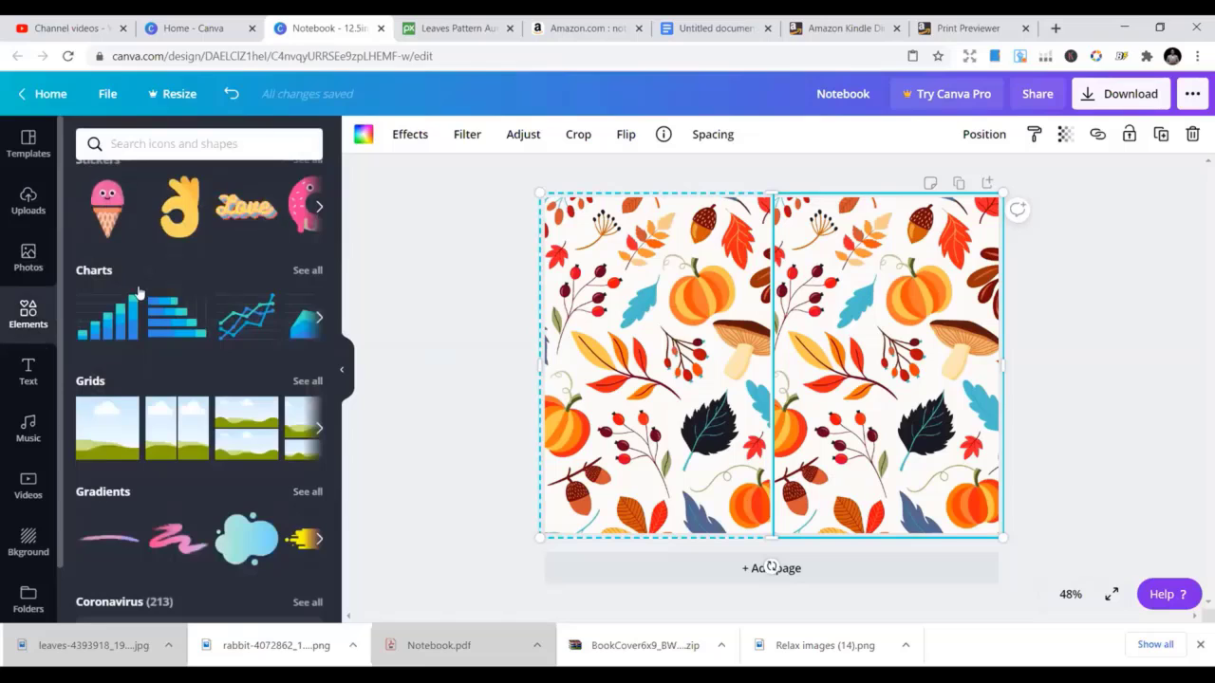
scroll(210, 258, "up", 5)
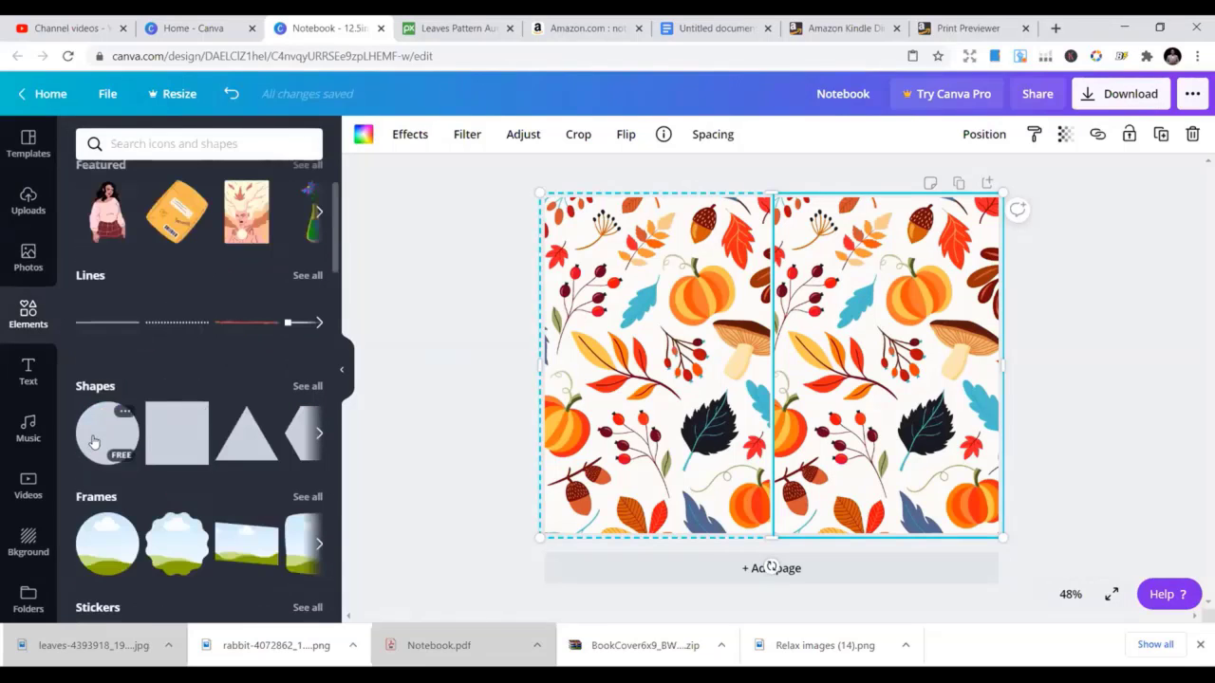
Add a square and reshape it into a short wide rectangle on the cover's right half
left_click(150, 432)
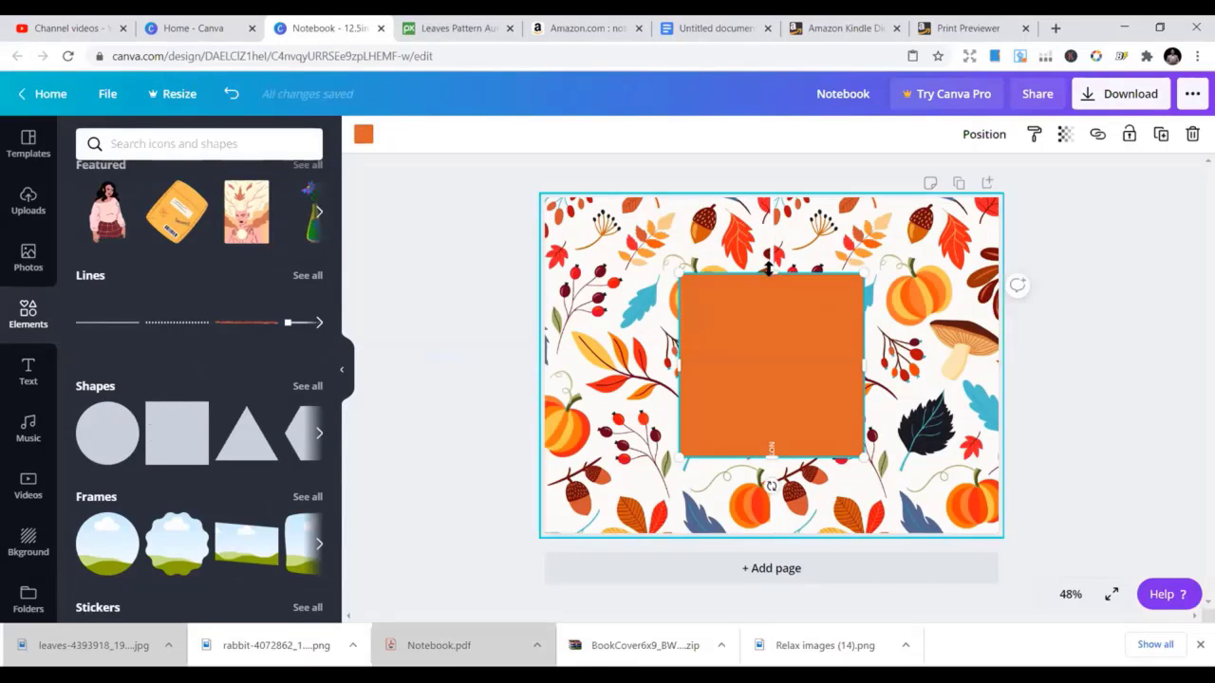
left_click_drag(769, 273, 771, 378)
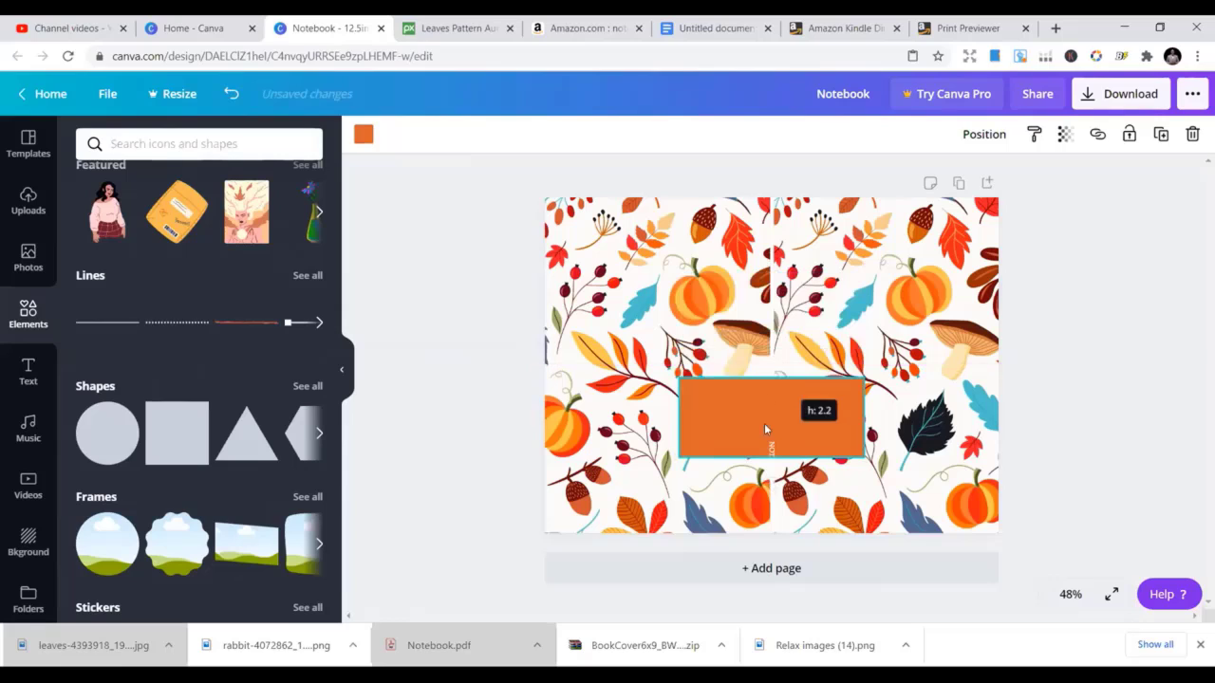
left_click_drag(794, 423, 807, 366)
left_click_drag(889, 389, 879, 370)
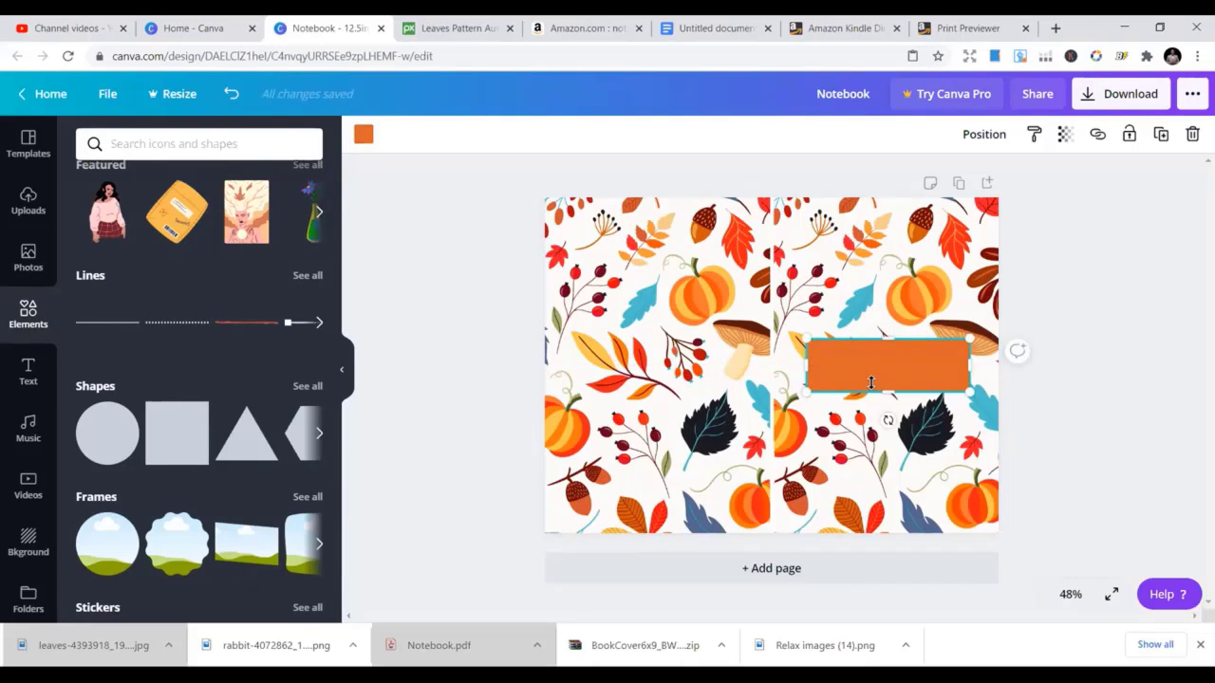
Try black, grey-blue and orange-red fills on the label rectangle, ending on orange-red
left_click(363, 134)
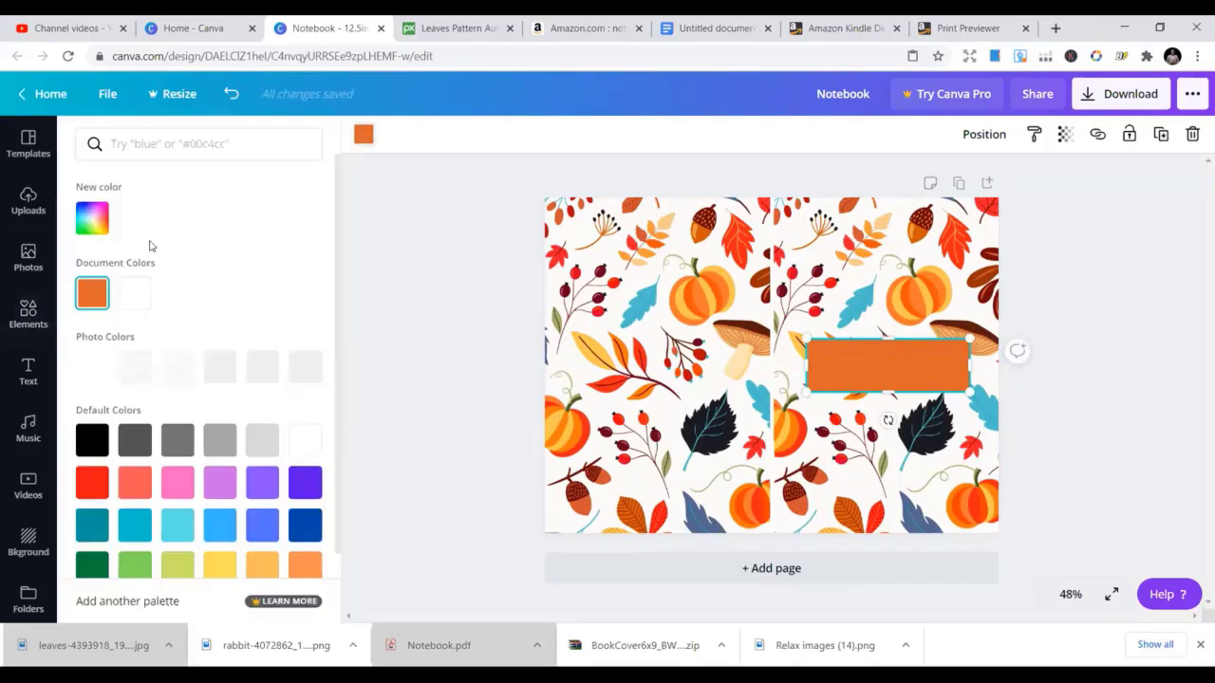
left_click(93, 439)
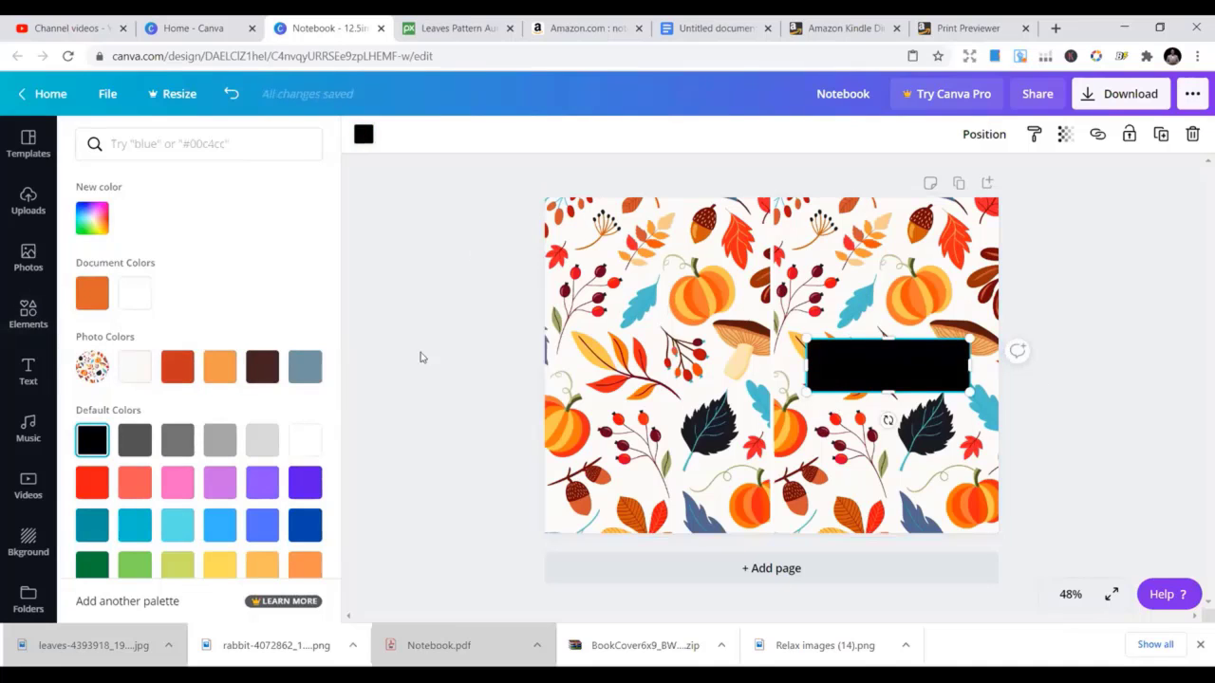
left_click(305, 367)
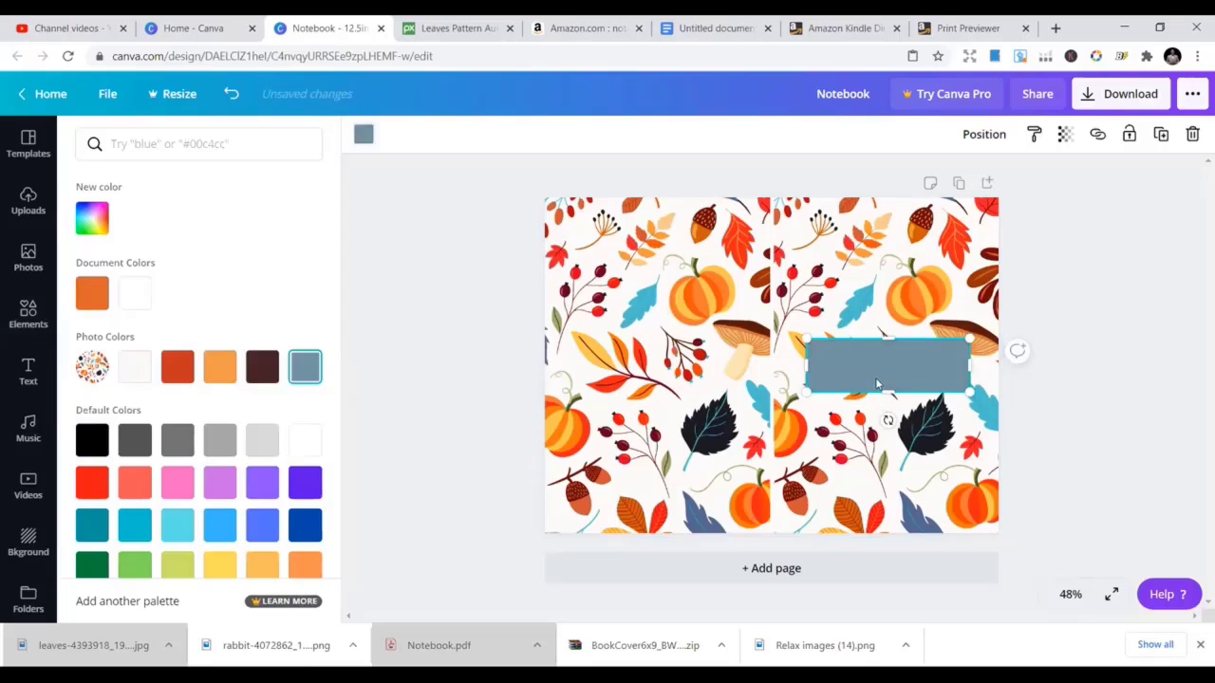
left_click(178, 368)
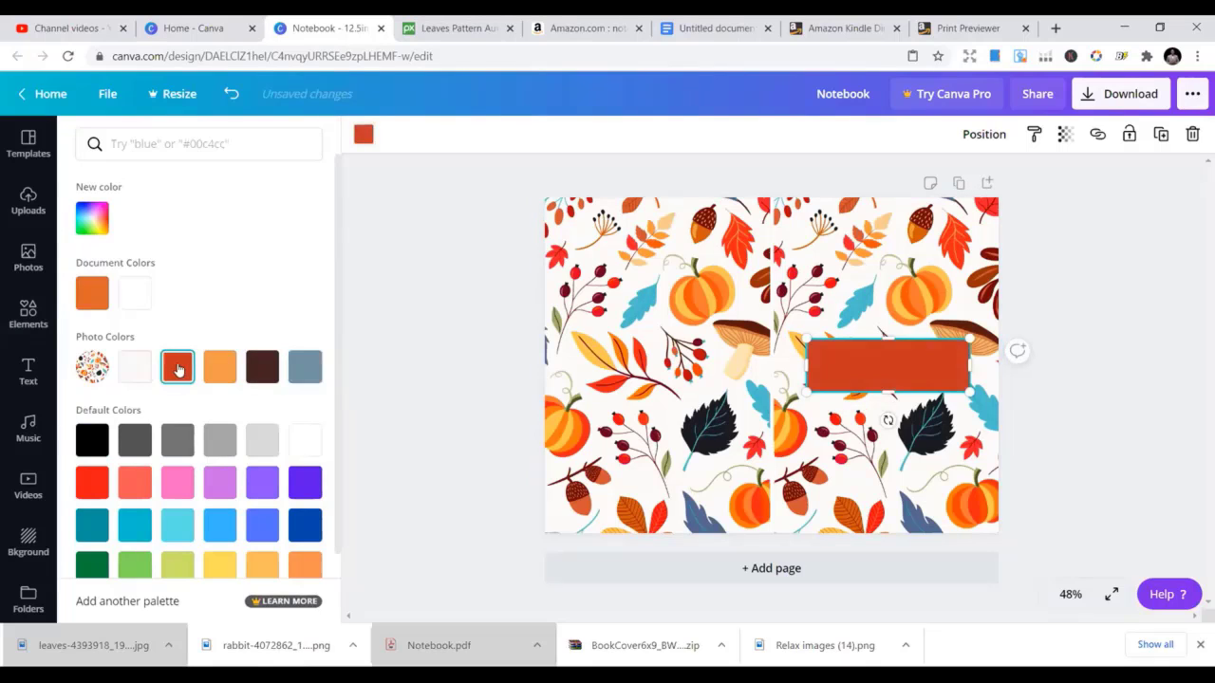
left_click(894, 311)
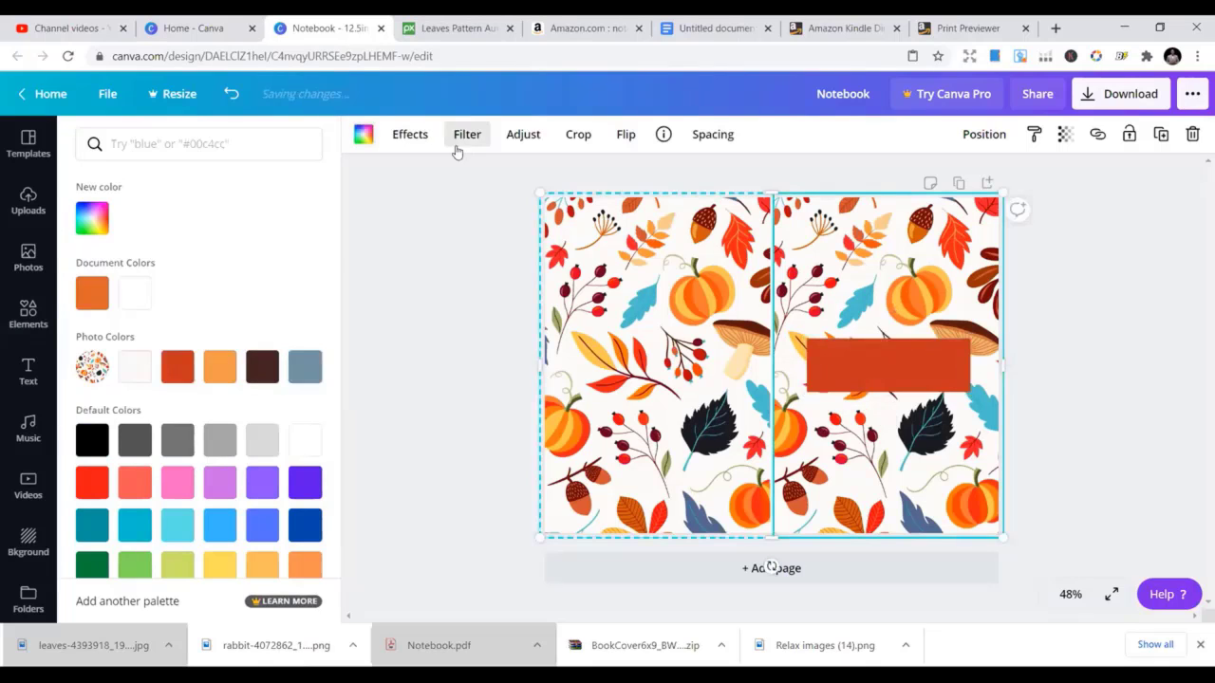
left_click(894, 368)
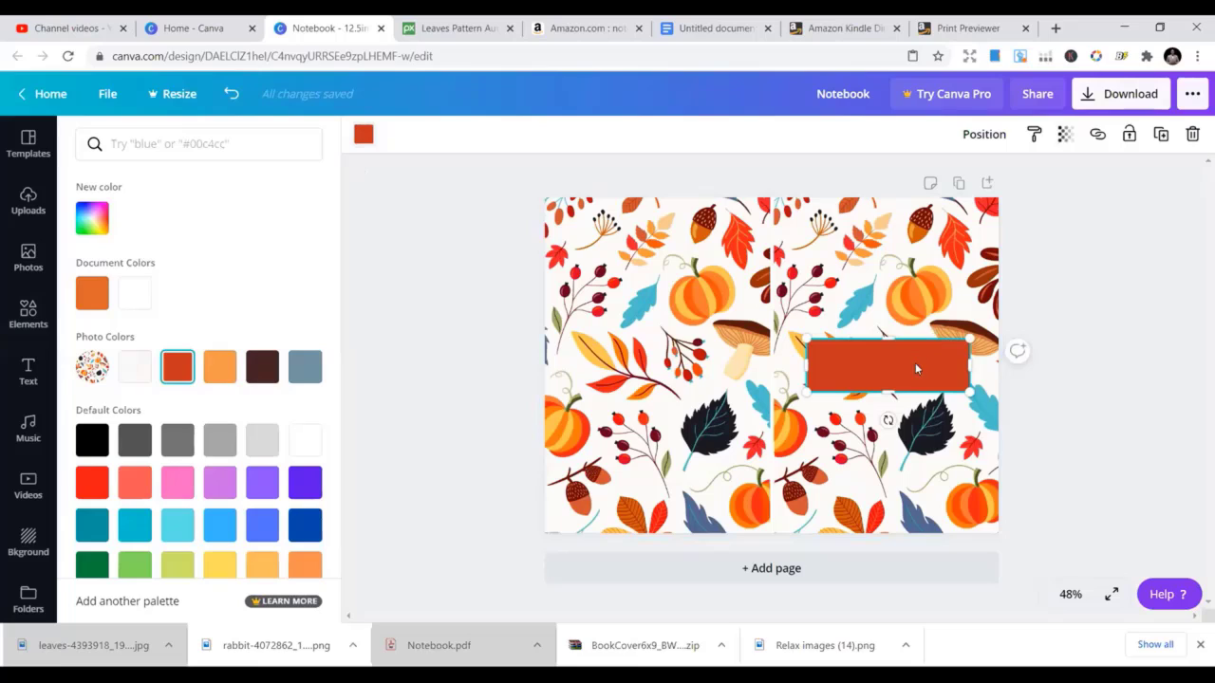
Lower the label rectangle's transparency to make it semi-transparent
left_click(1065, 136)
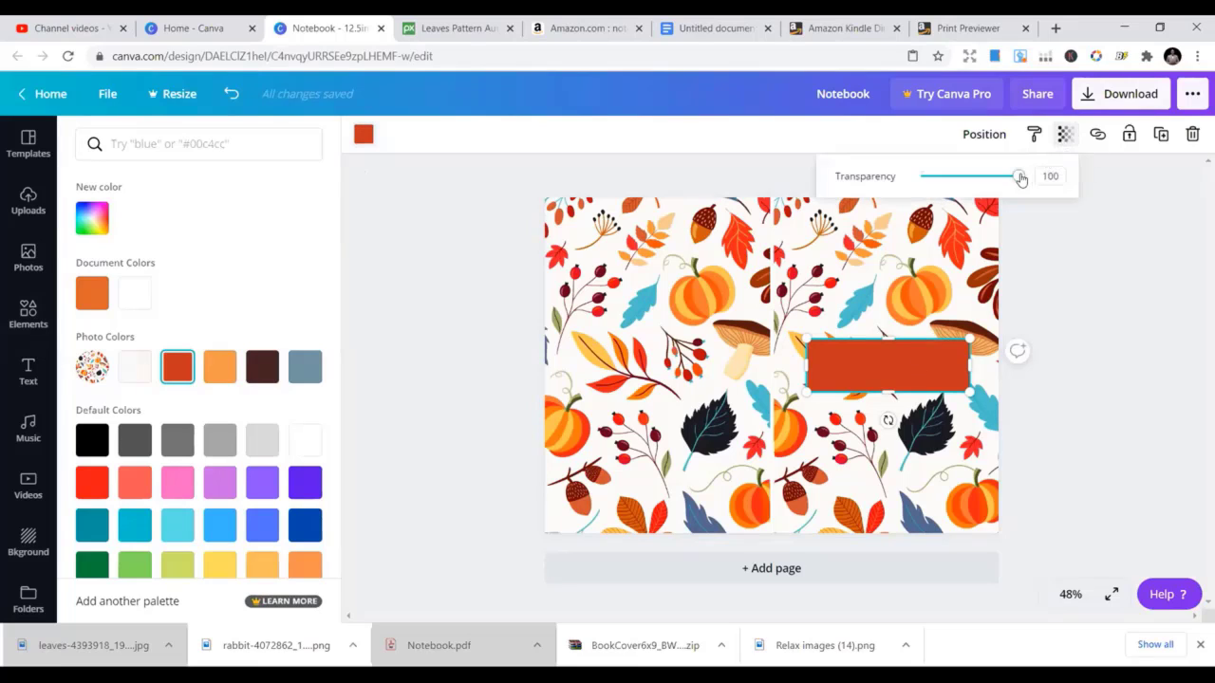
left_click_drag(1020, 178, 994, 180)
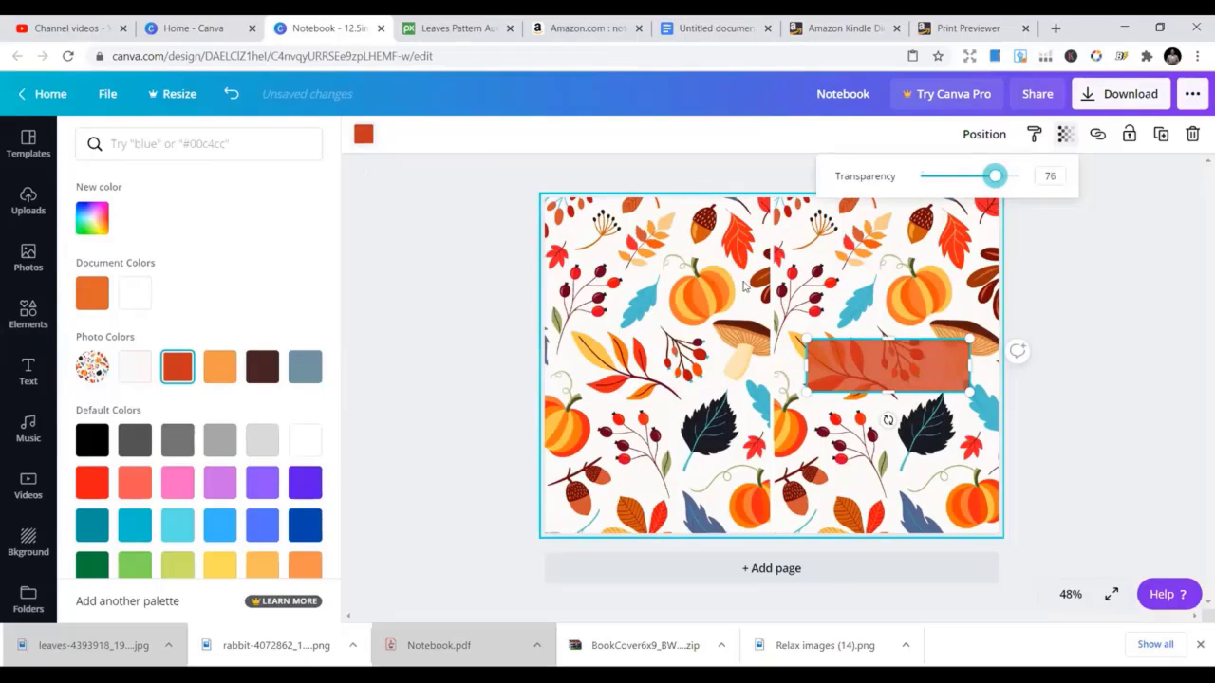
left_click(859, 278)
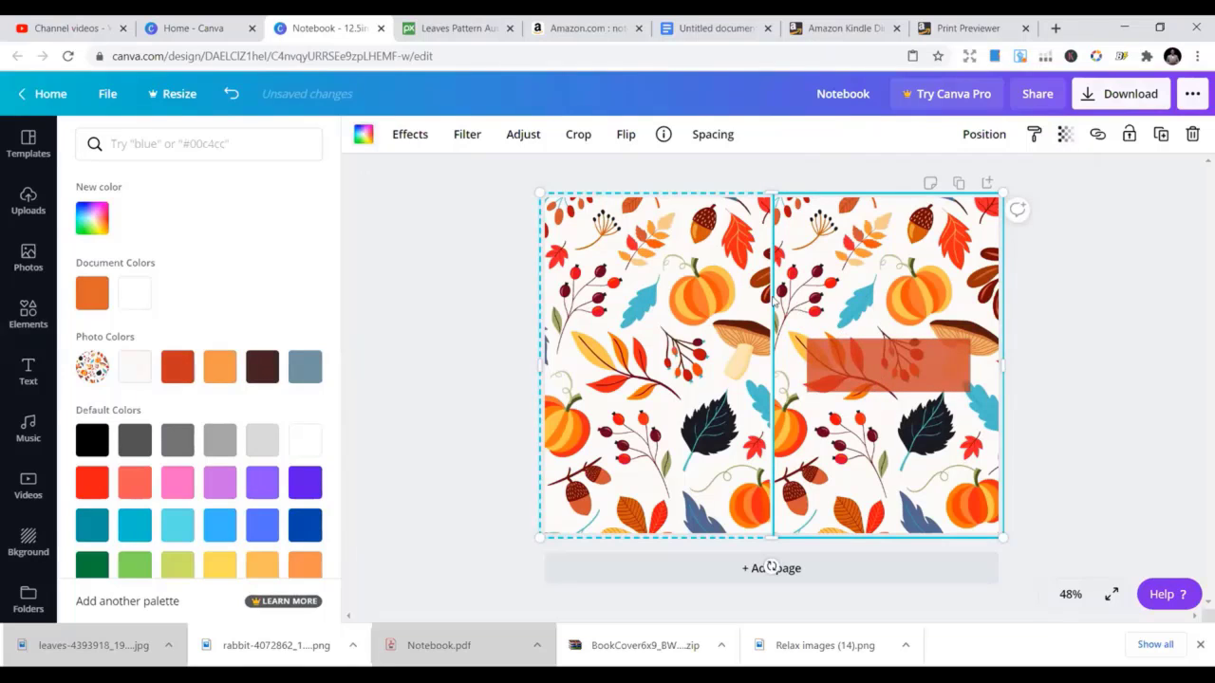
left_click(864, 361)
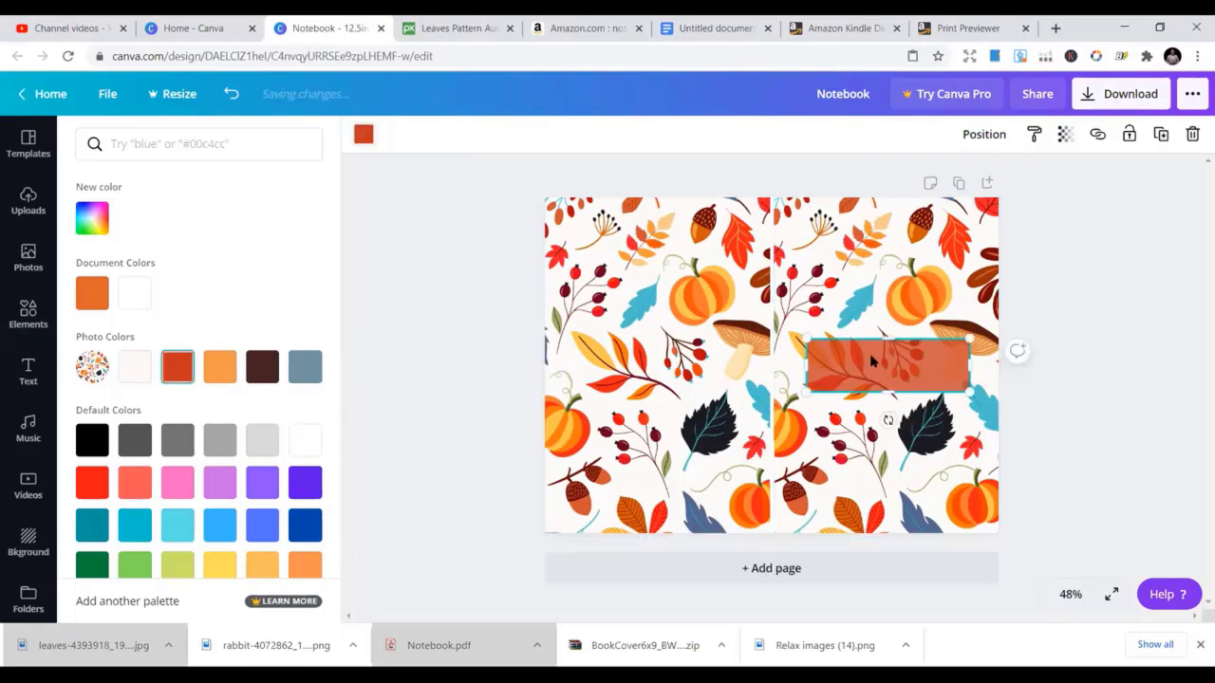
left_click(361, 137)
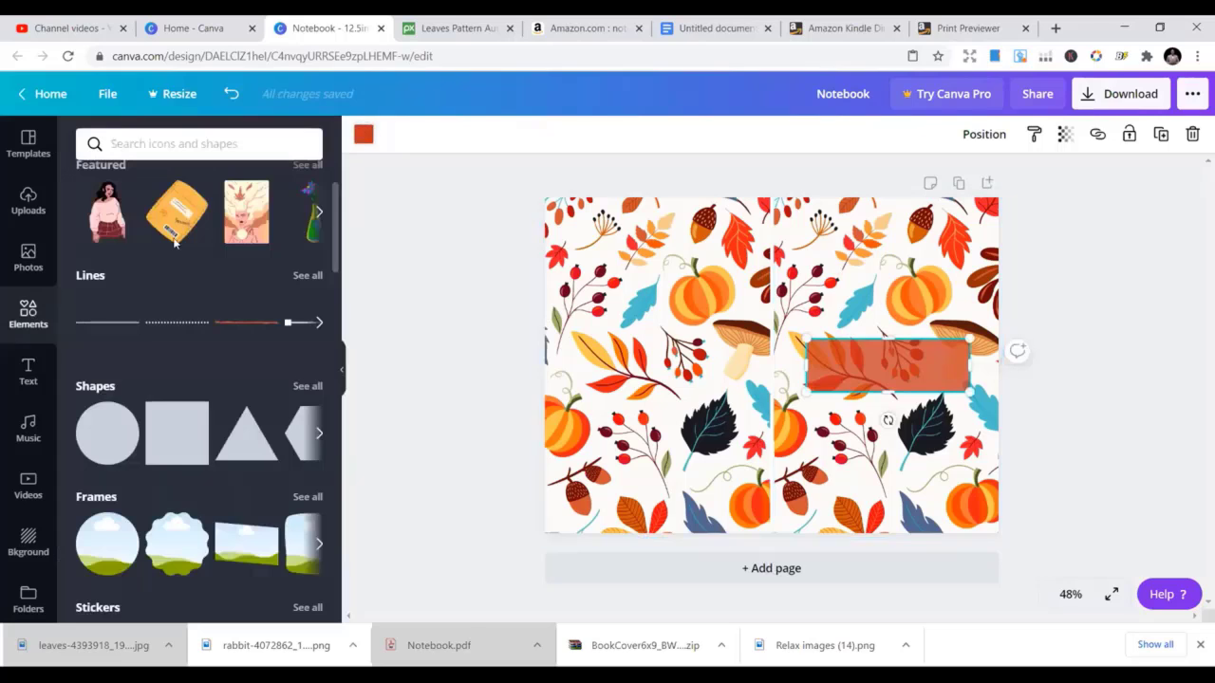
Recolour the label rectangle black, then switch it to the orange Photo Colors swatch
left_click(363, 135)
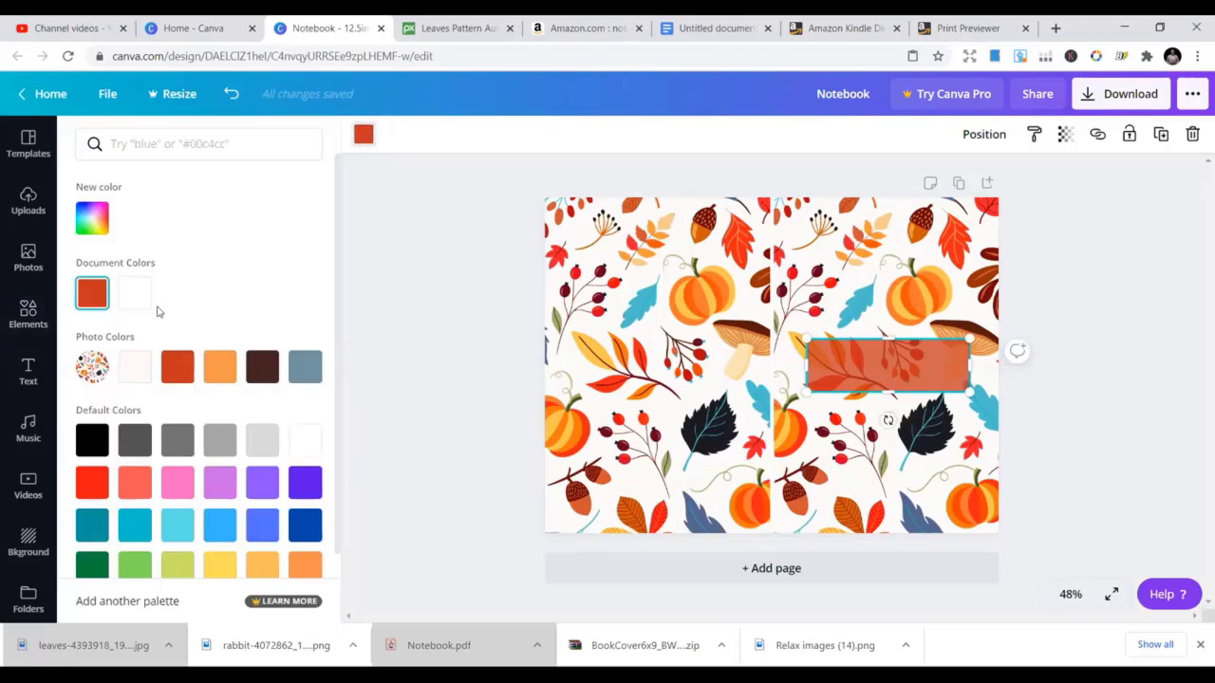
left_click(93, 440)
left_click(879, 313)
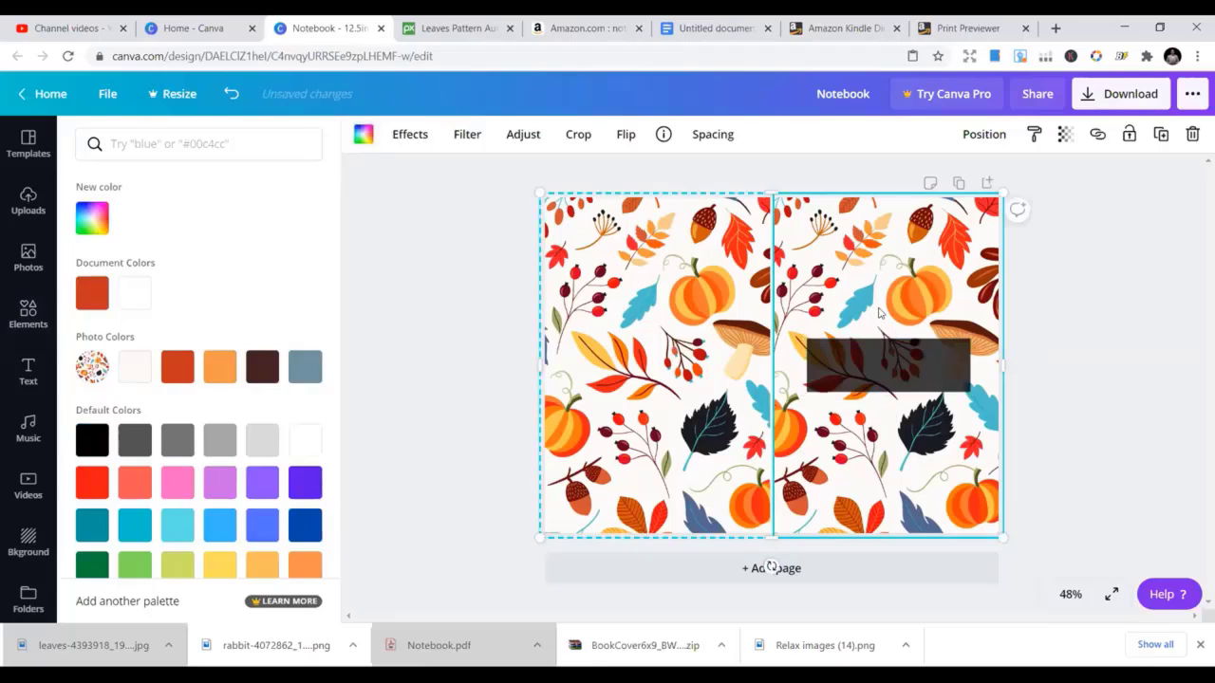
left_click(870, 343)
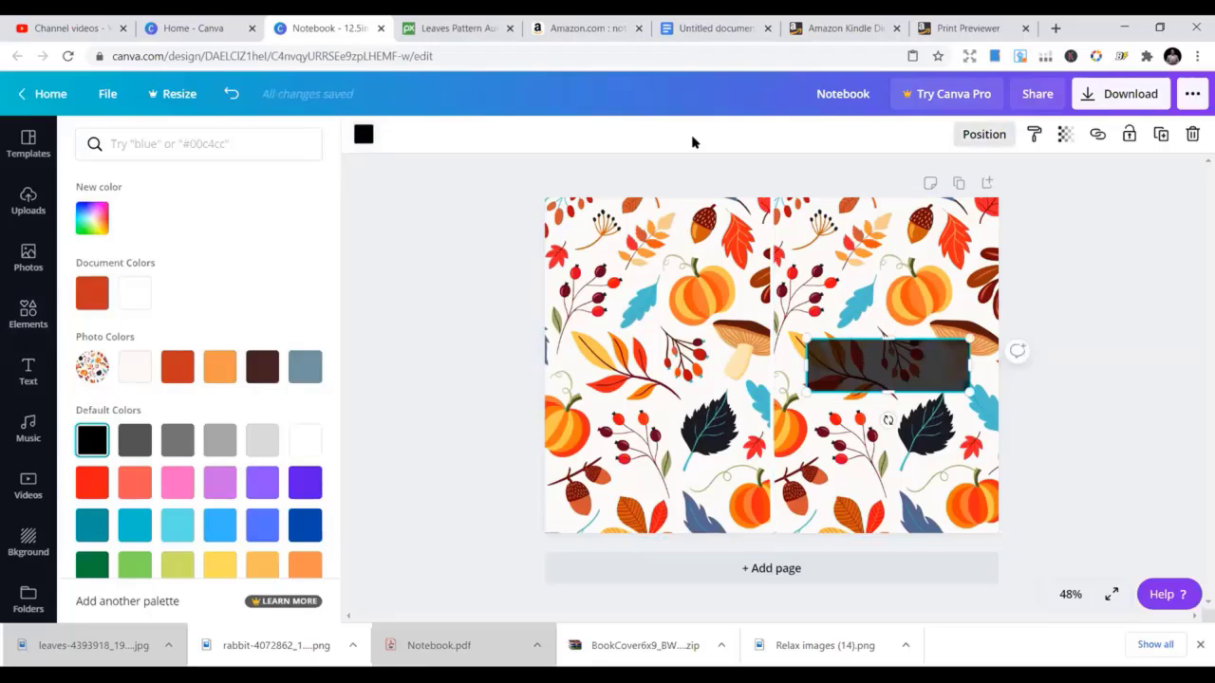
left_click(362, 138)
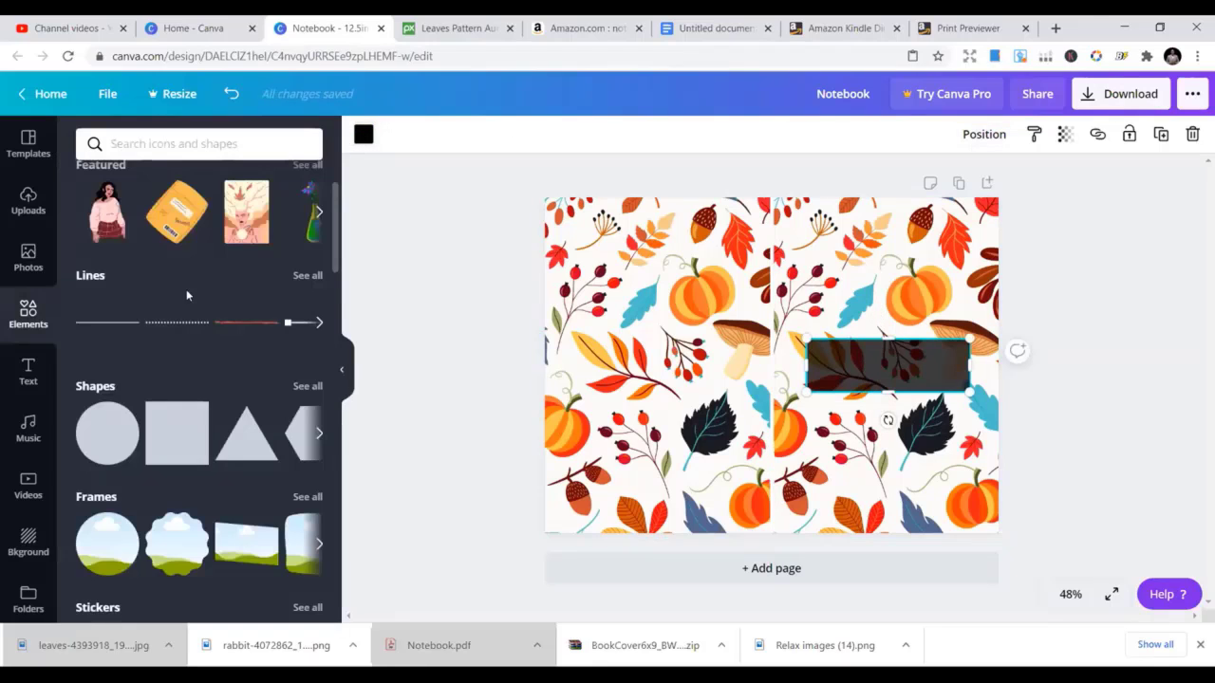
left_click(362, 138)
left_click(220, 366)
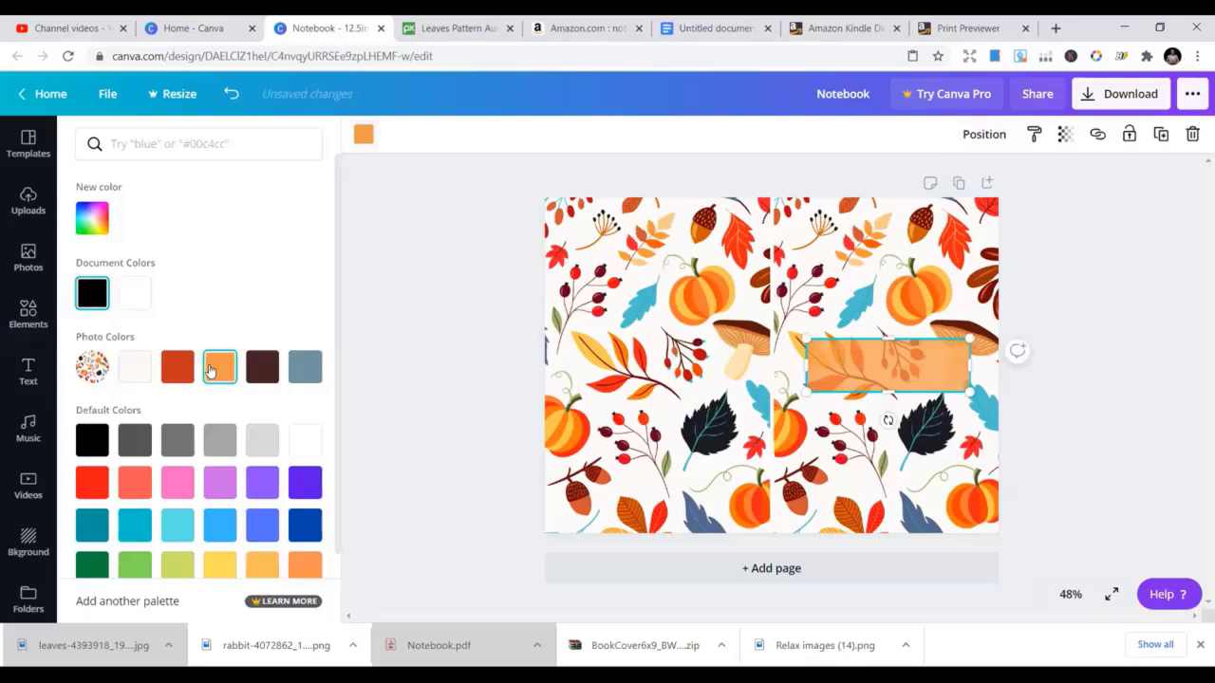
left_click(846, 277)
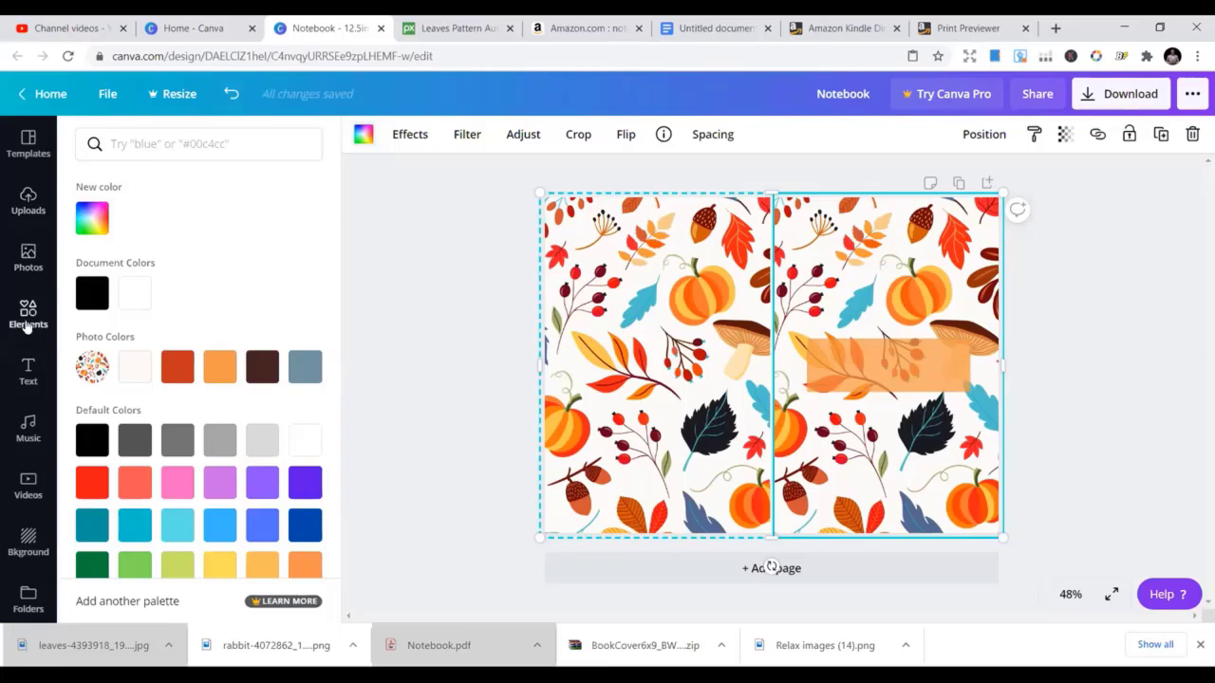
Add a heading reading 'Prayer Journal' and shrink it to size 45.1
left_click(27, 378)
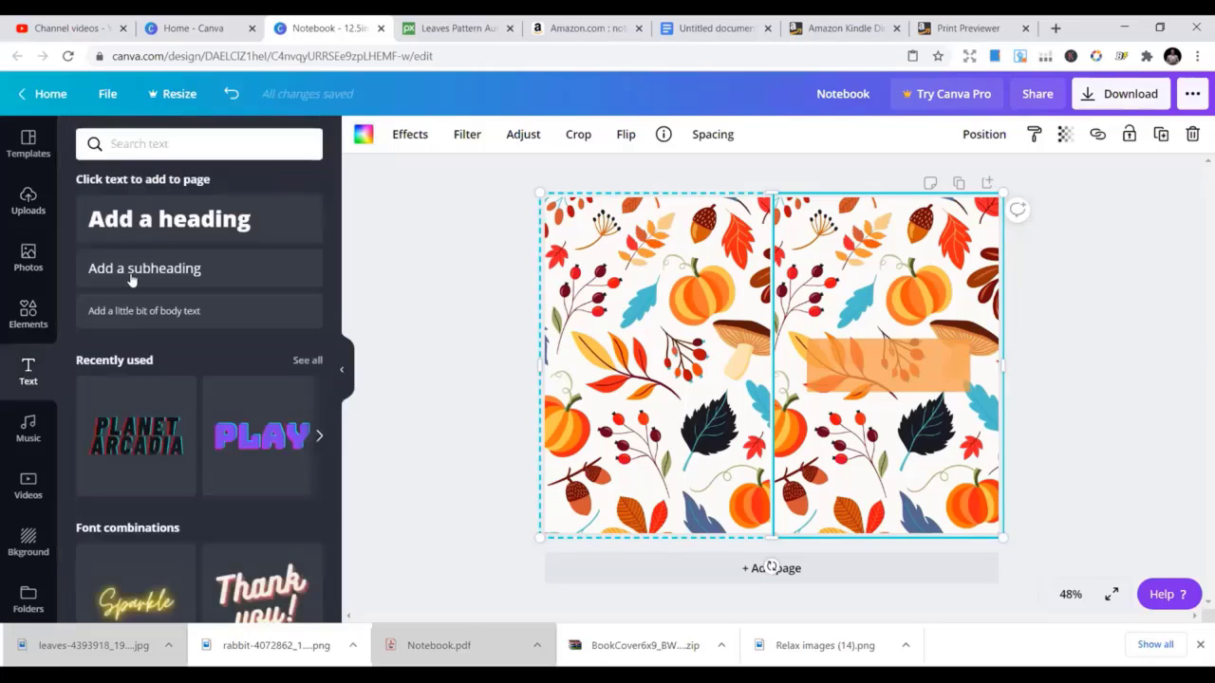
left_click(170, 219)
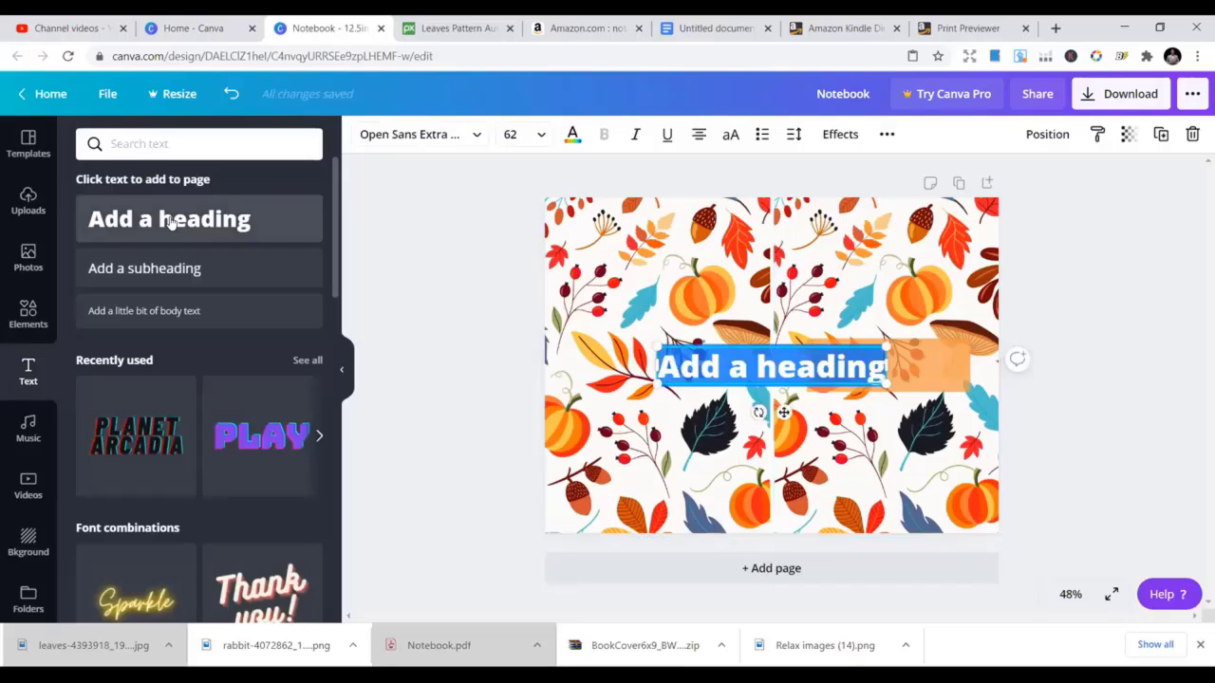
type("P")
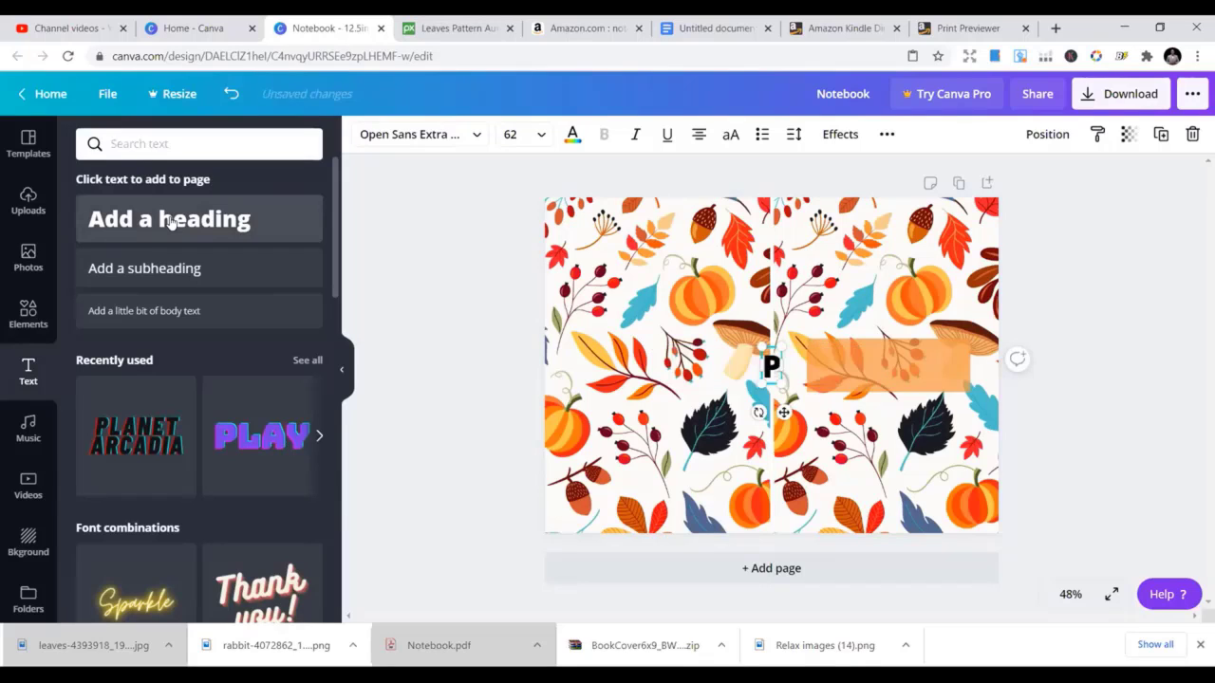
type("rayer")
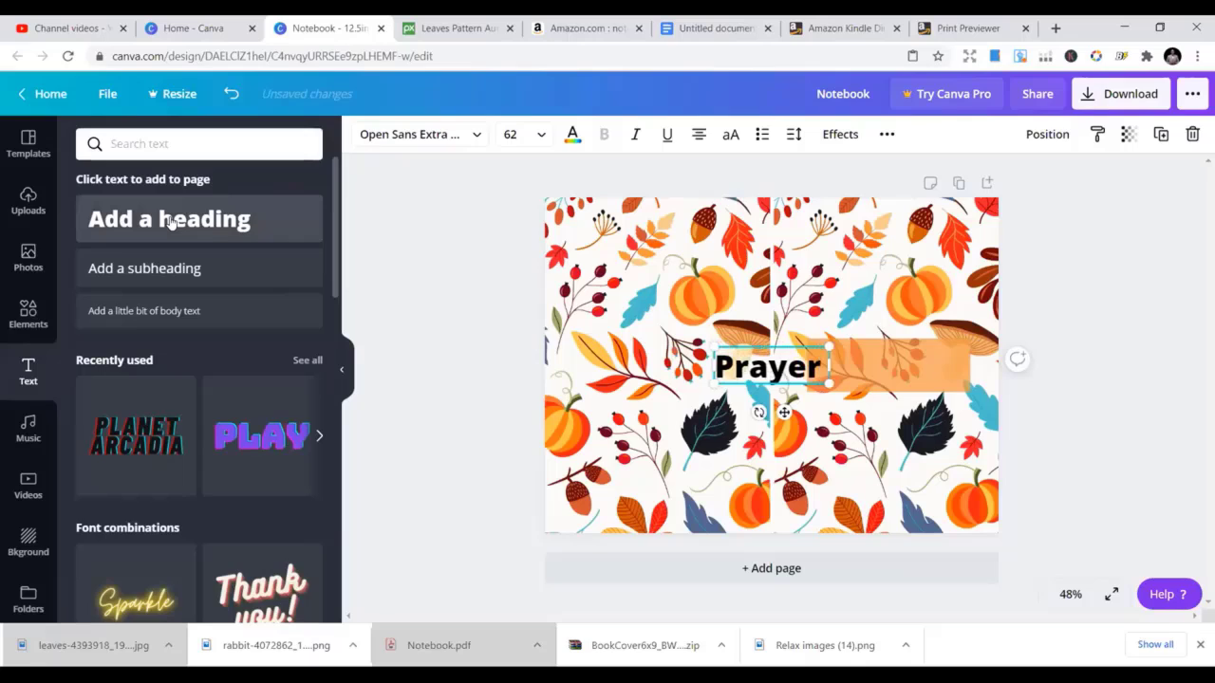
type(" Journal")
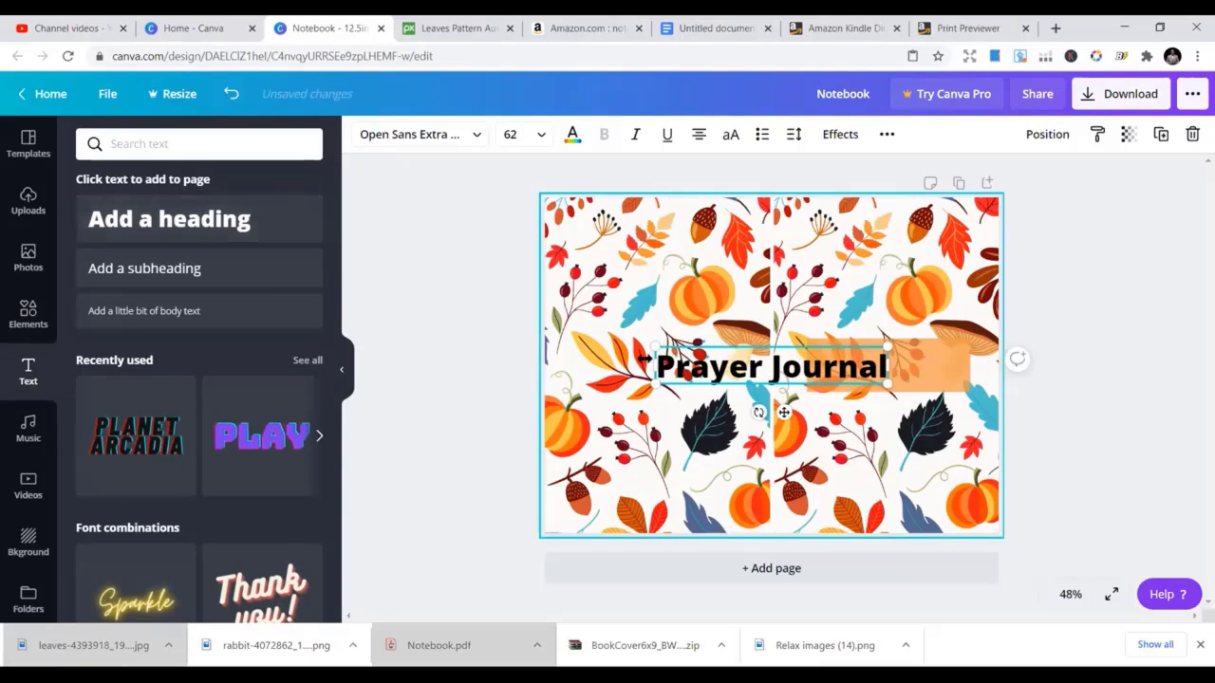
left_click_drag(657, 350, 718, 359)
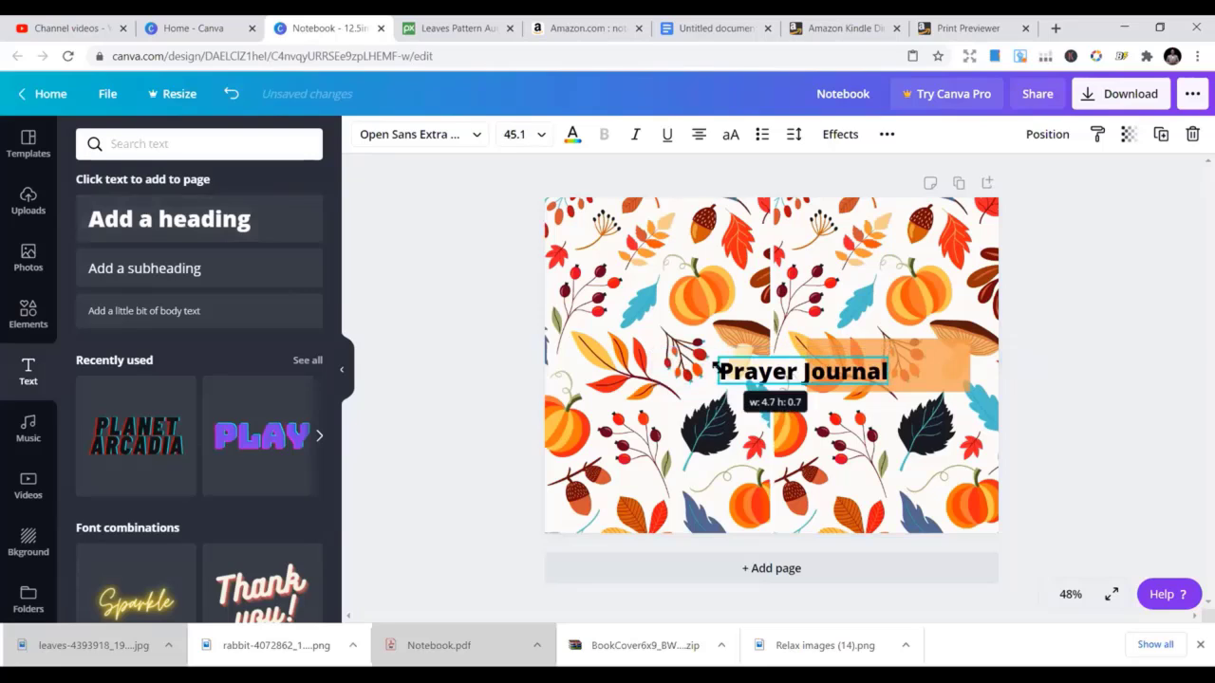
Move the title onto the orange label and lower the label's top edge slightly
left_click_drag(852, 357, 936, 351)
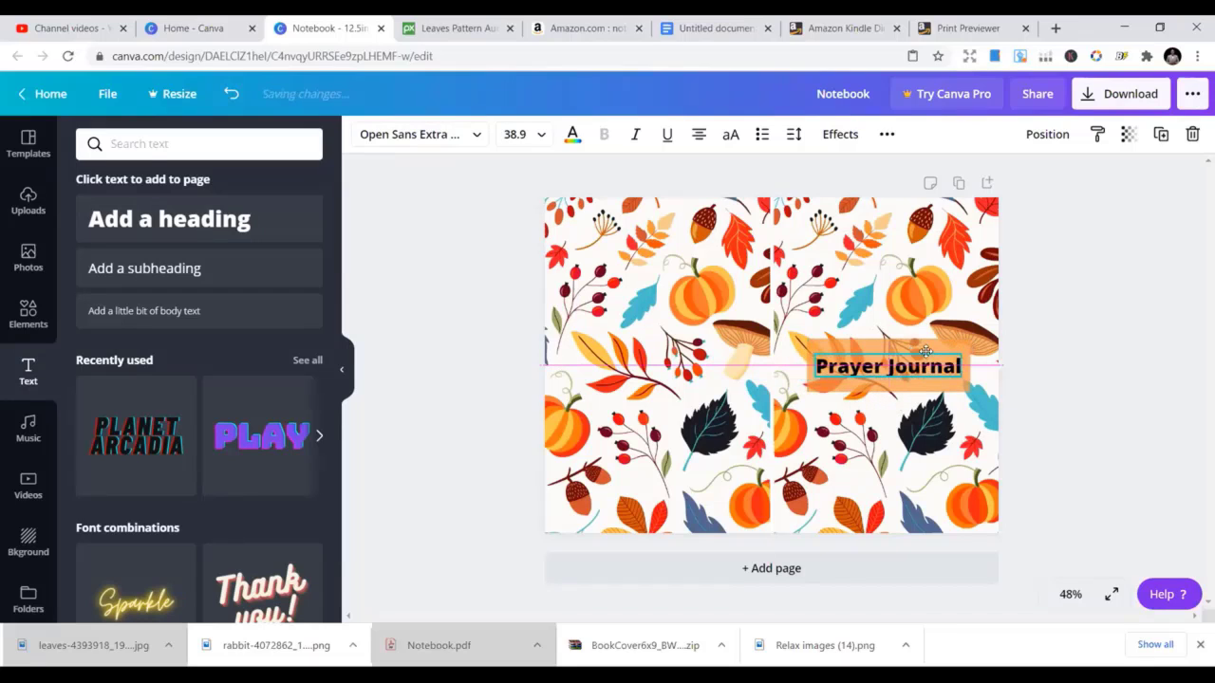
left_click(888, 341)
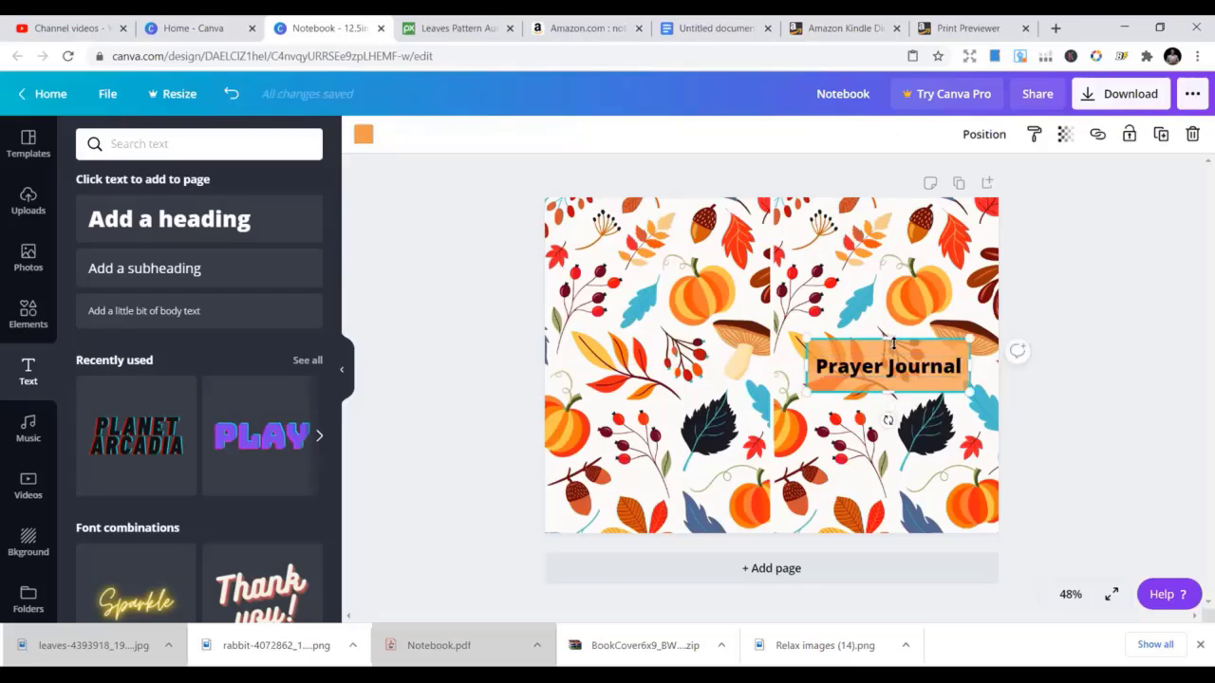
left_click_drag(892, 341, 891, 384)
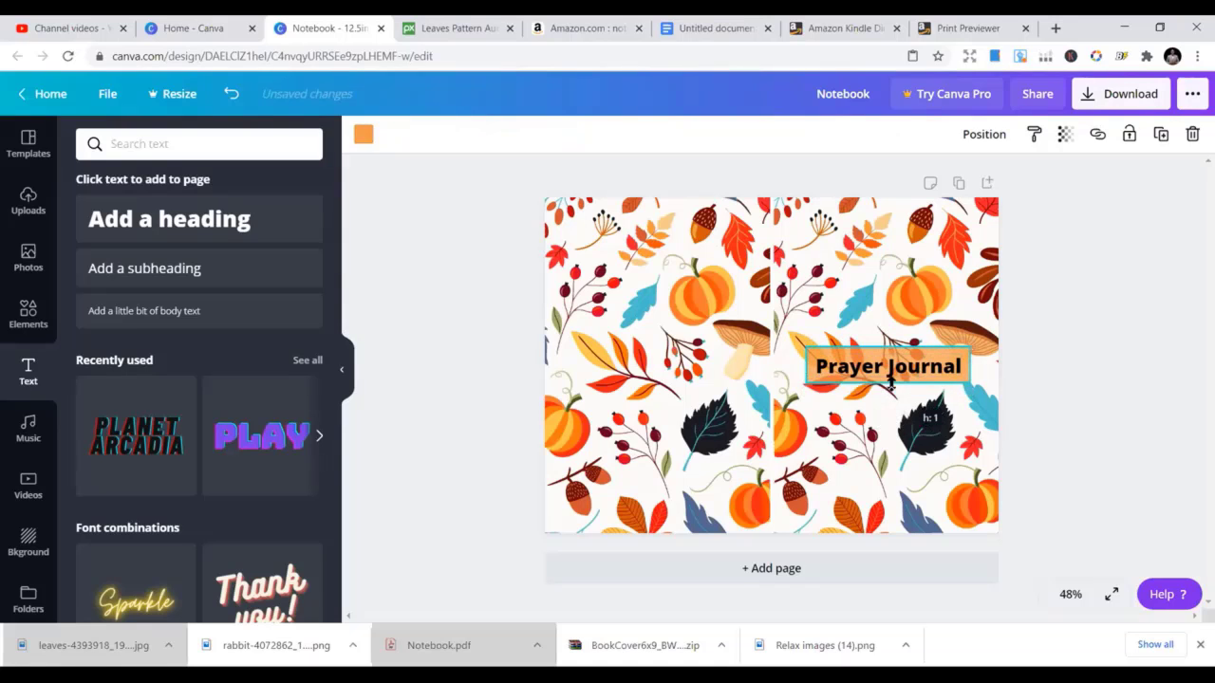
left_click(883, 313)
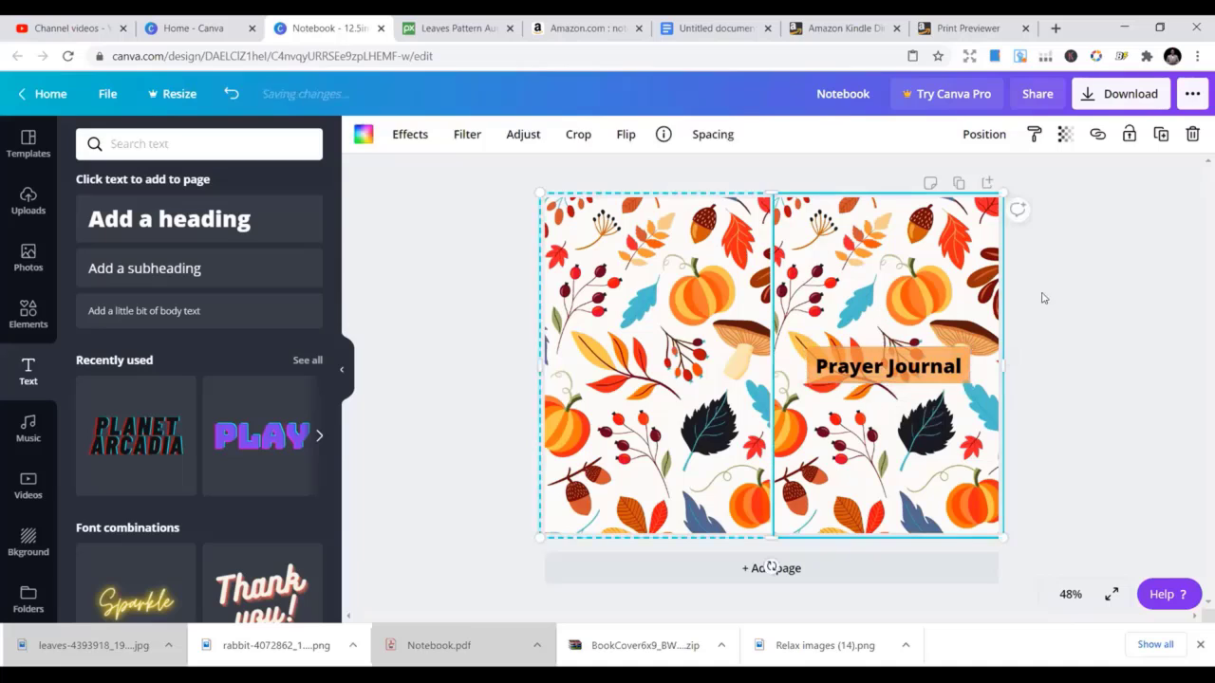
Set the Prayer Journal title in the Gagalin font
left_click(887, 370)
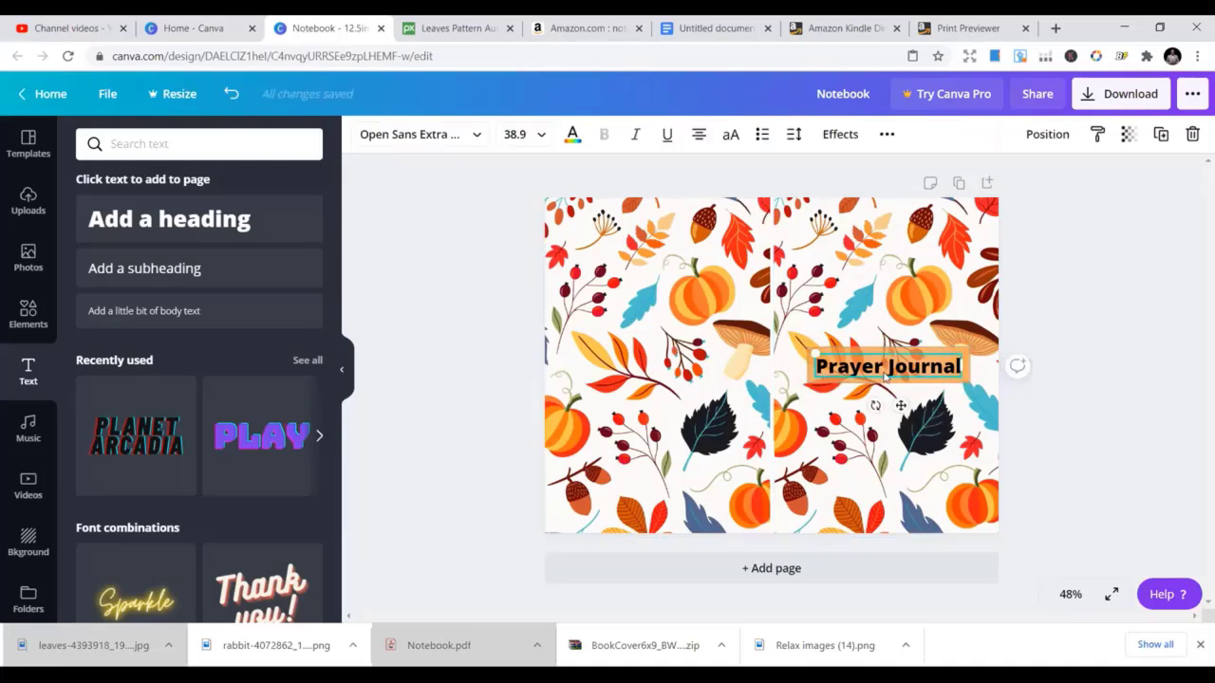
left_click(433, 134)
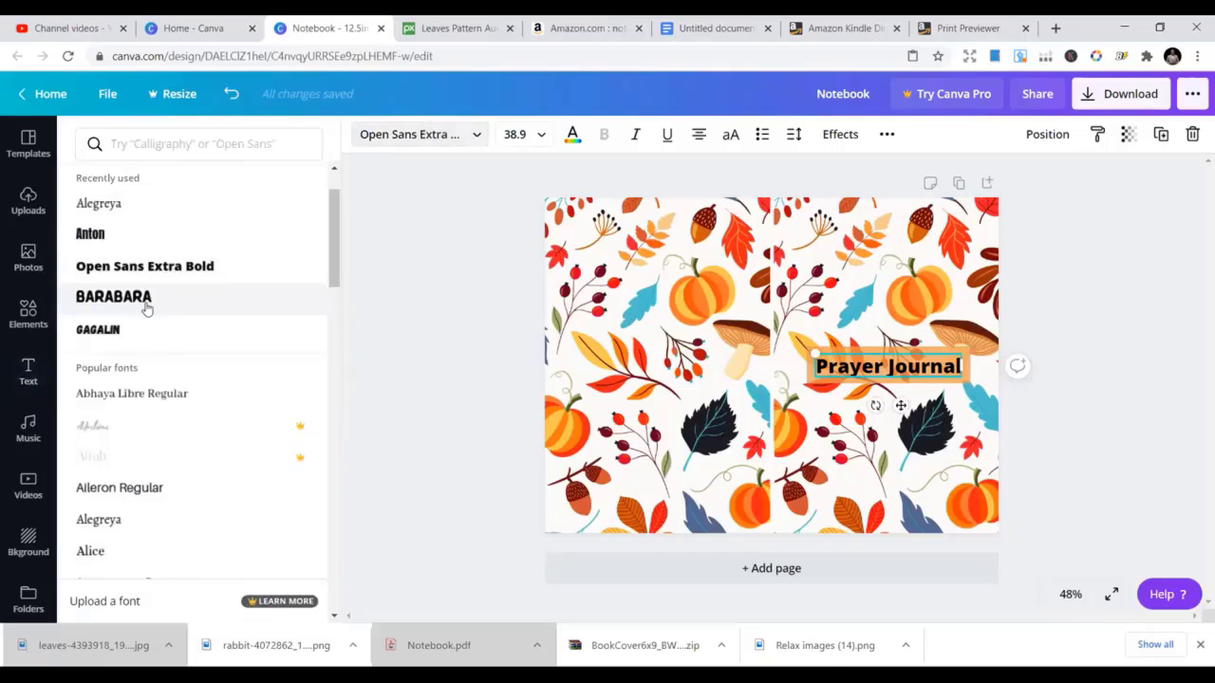
left_click(143, 328)
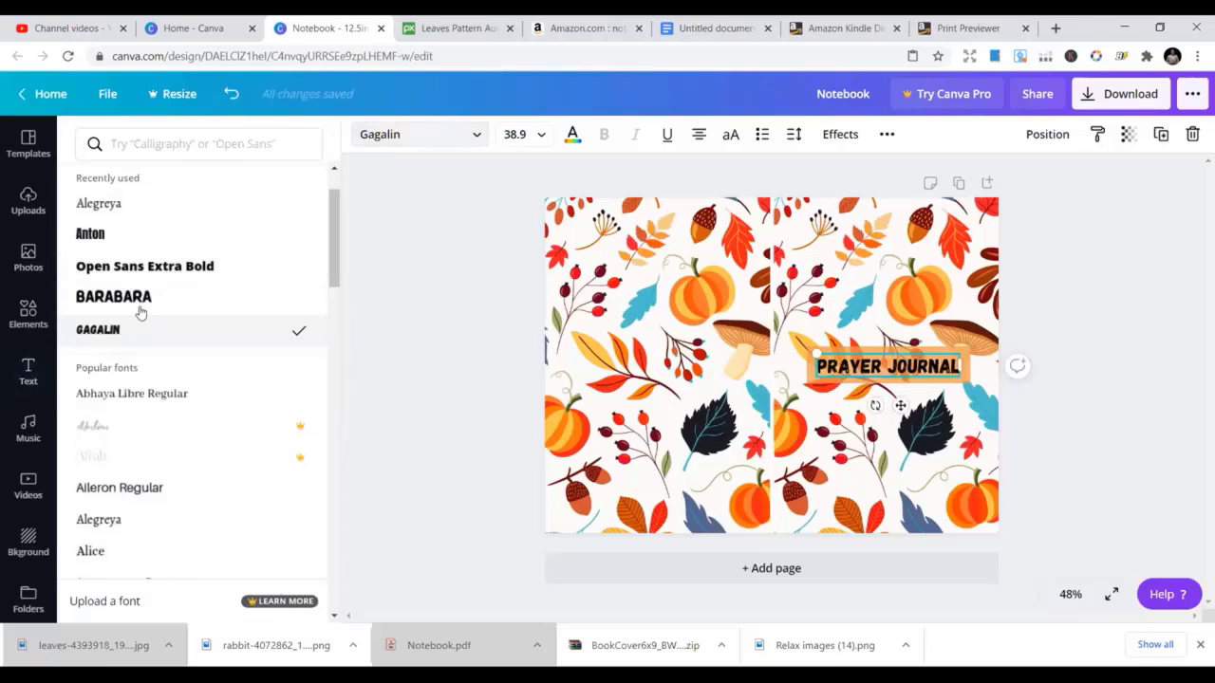
left_click(864, 417)
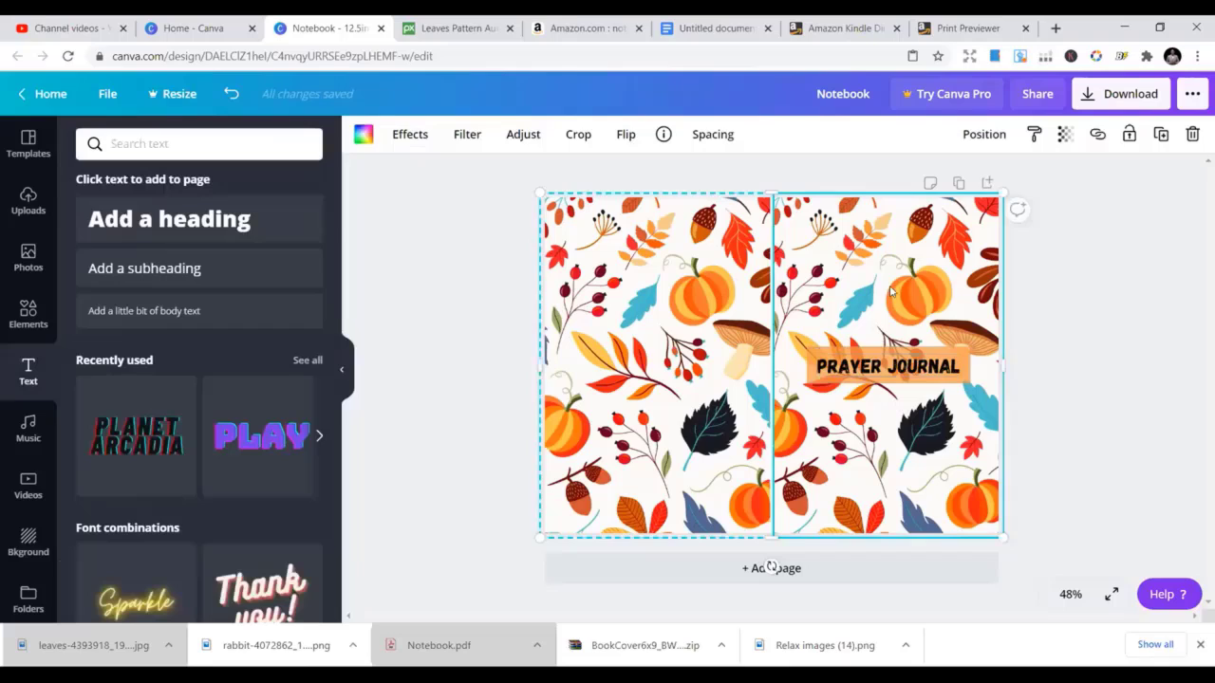
Enlarge the PRAYER JOURNAL title to size 41.9 to fill the orange label
left_click(871, 371)
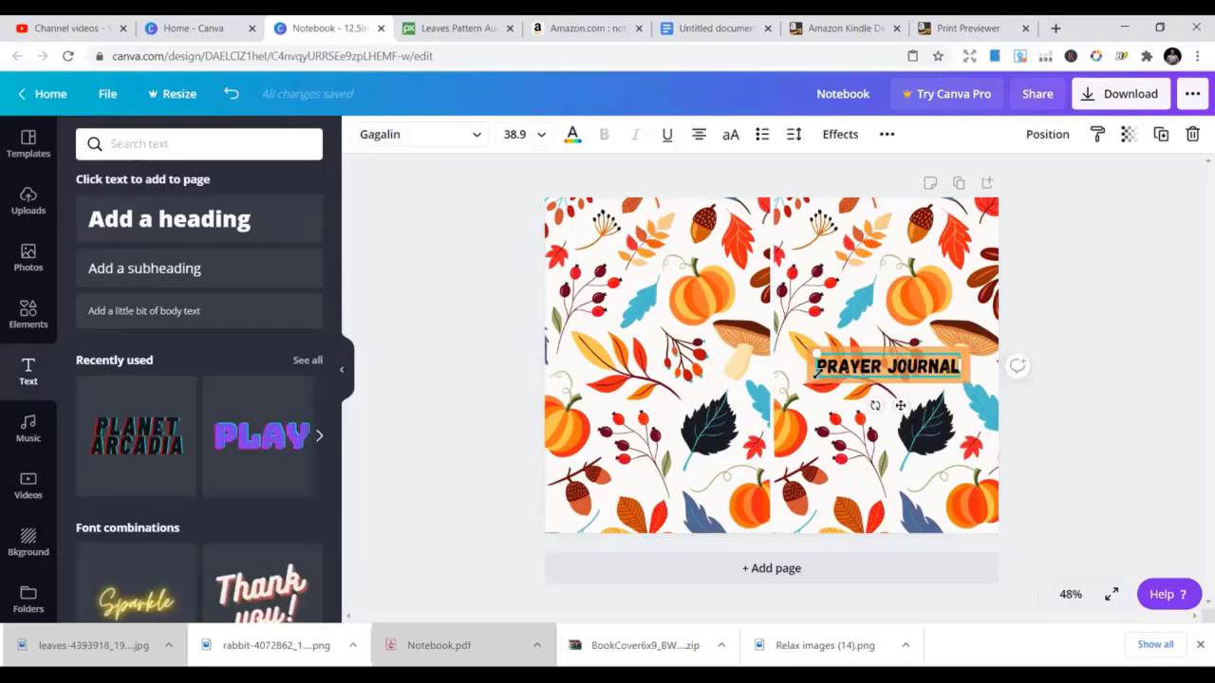
left_click_drag(816, 377, 812, 377)
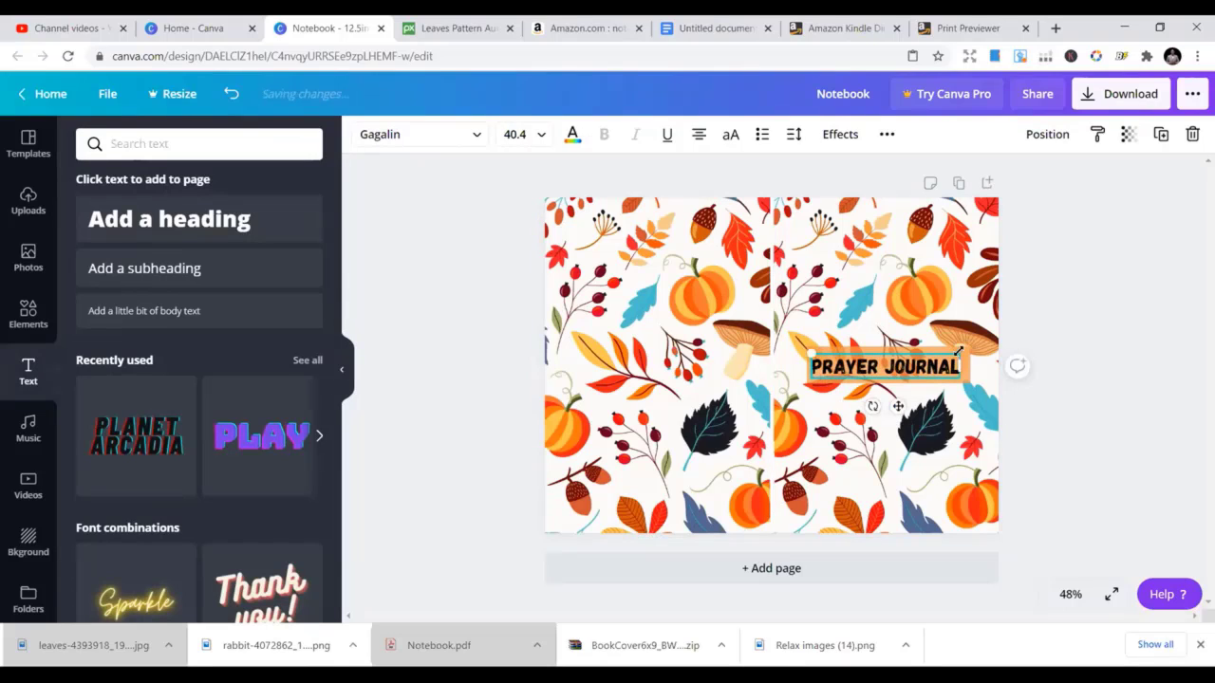
left_click_drag(958, 353, 965, 352)
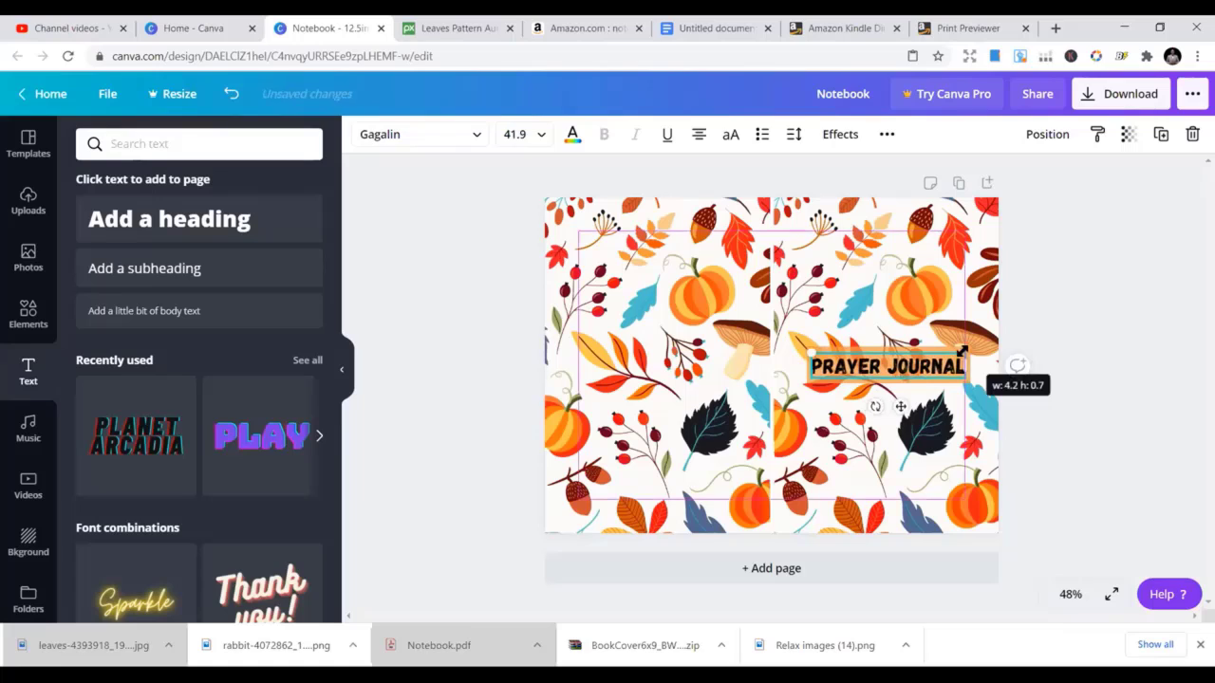
left_click(865, 306)
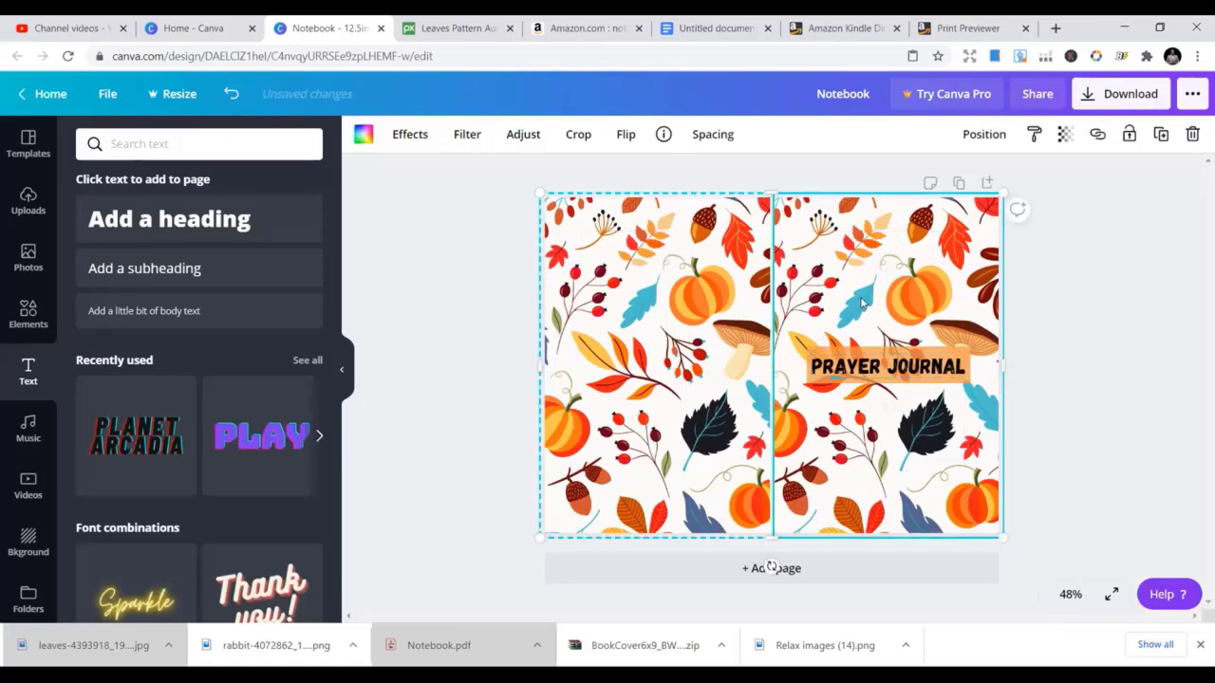
left_click(887, 349)
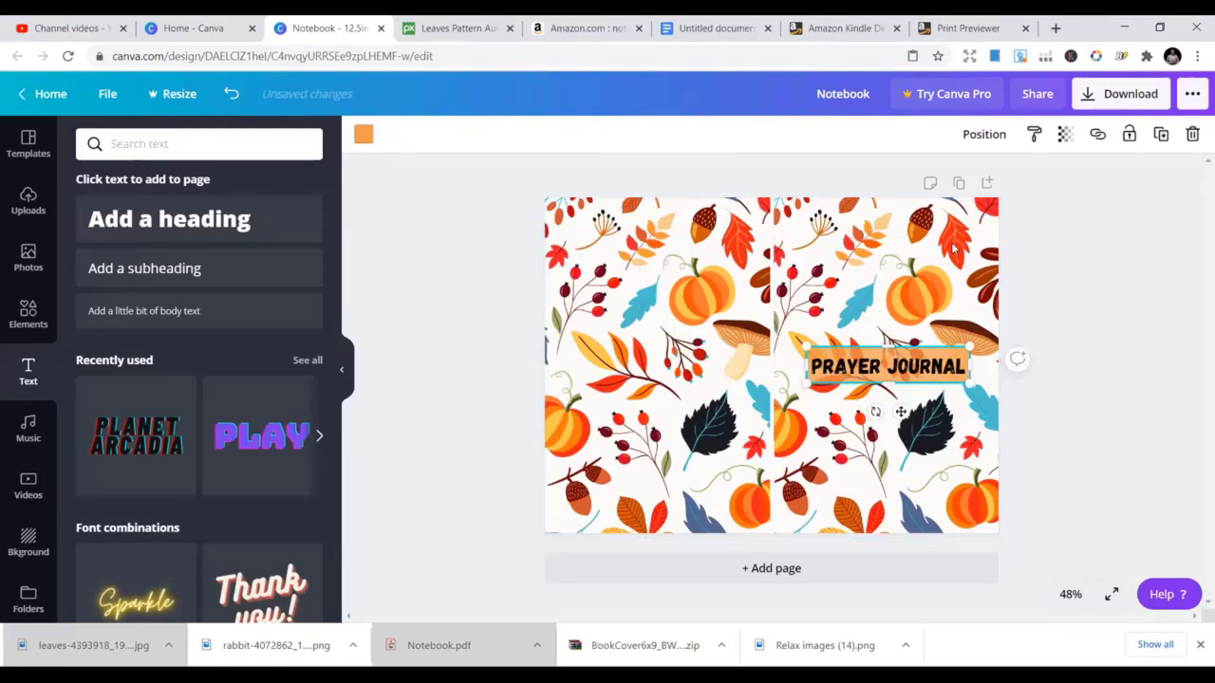
Raise the title label's transparency value from 76 to 81 and make the label black
left_click(1063, 133)
left_click_drag(1009, 183, 1000, 179)
left_click(364, 134)
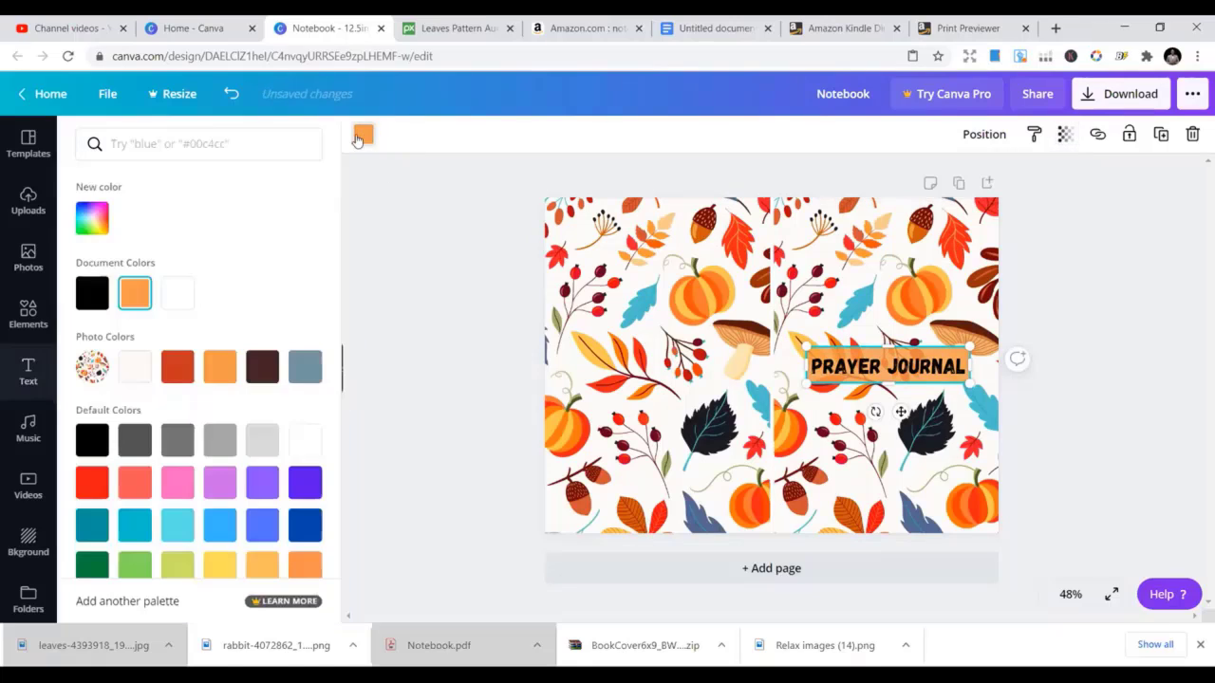
left_click(92, 299)
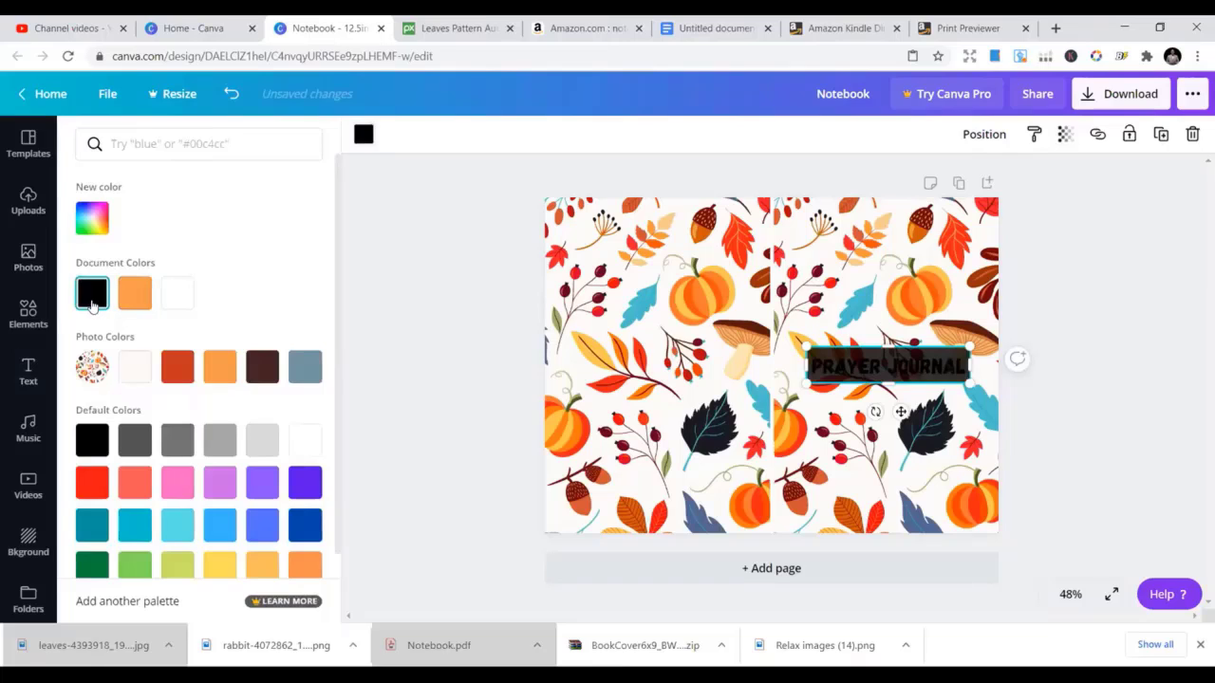
Make the PRAYER JOURNAL title text white and preview it
left_click(847, 370)
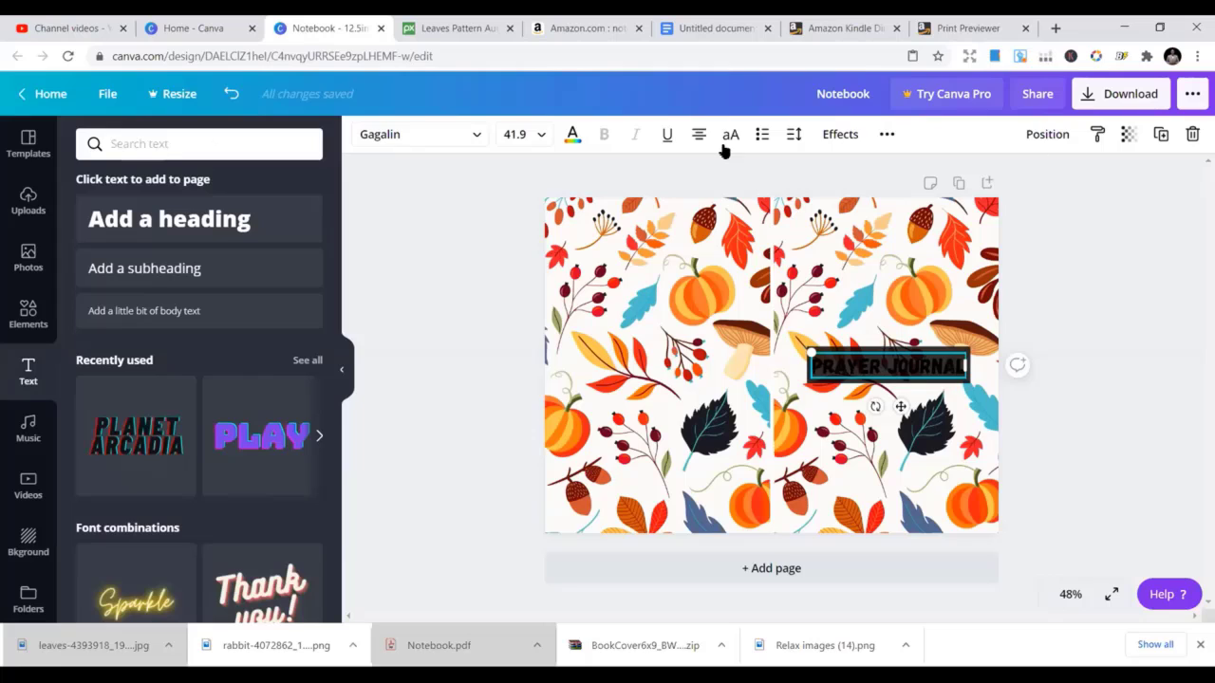
left_click(572, 134)
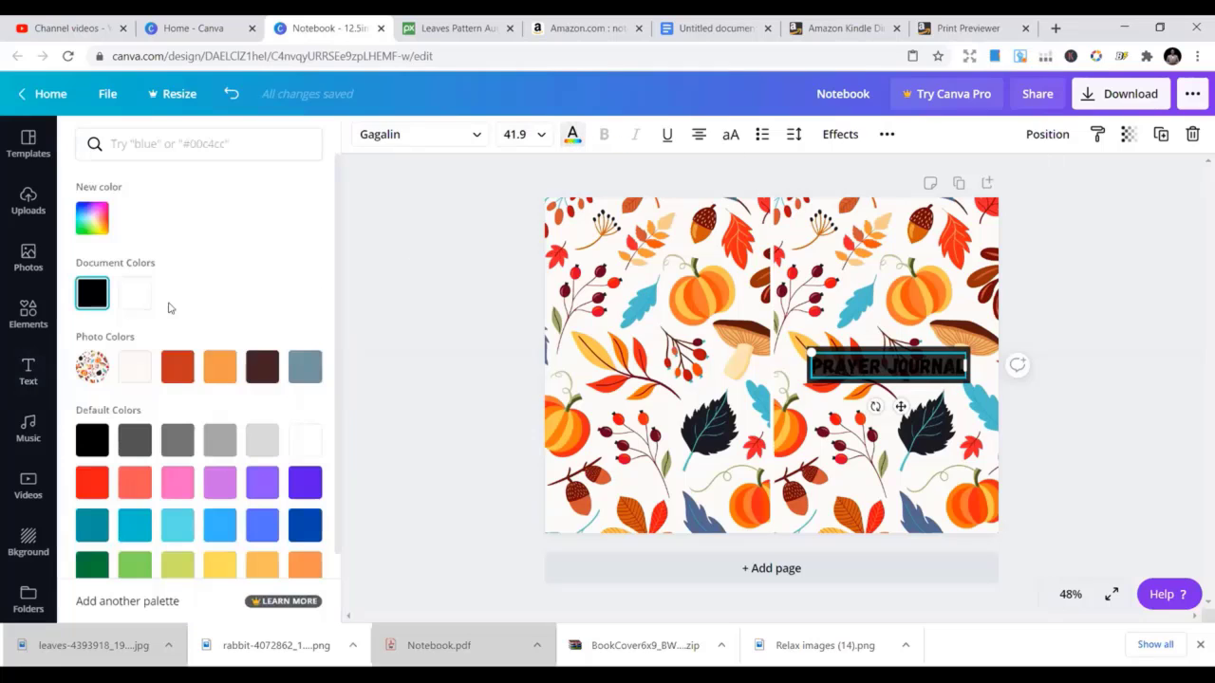
left_click(136, 301)
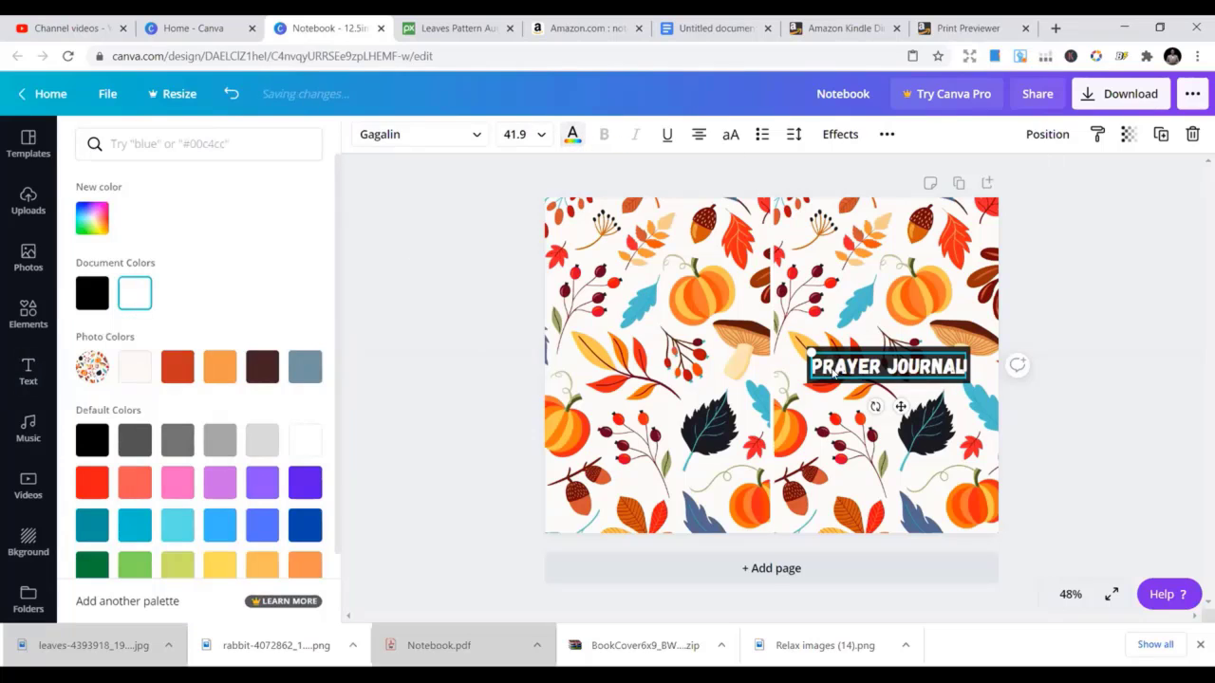
left_click(859, 277)
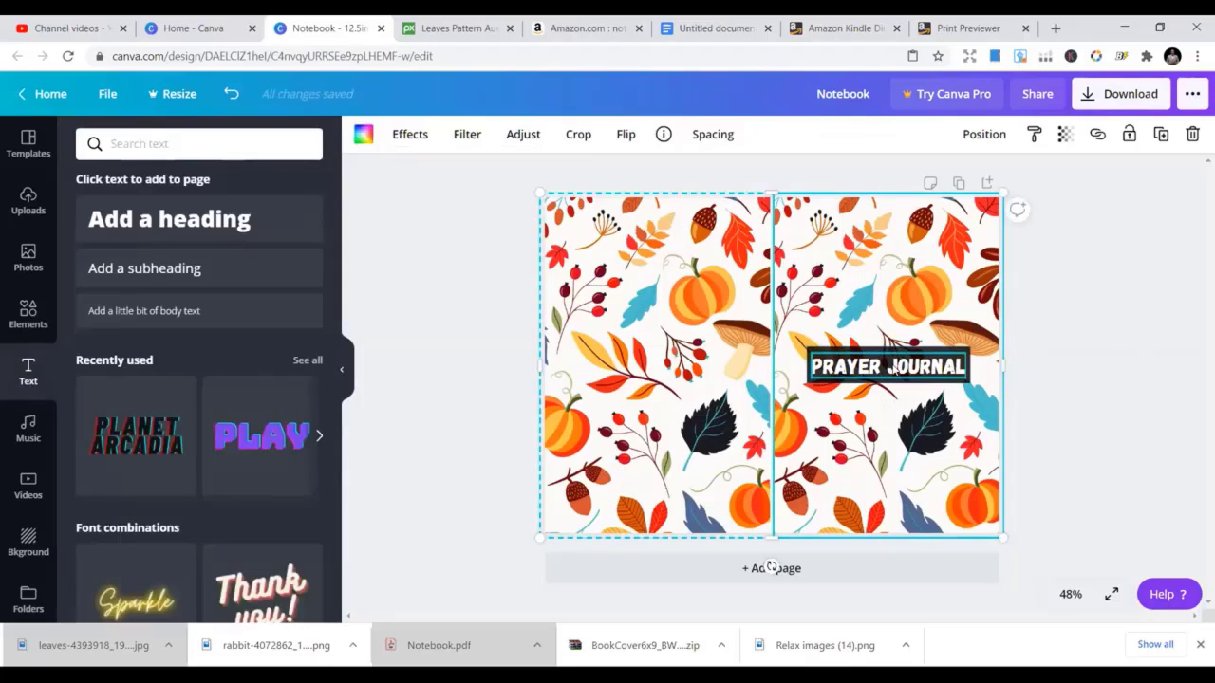
Try a custom bright green for the PRAYER JOURNAL title text
left_click(896, 369)
left_click(572, 134)
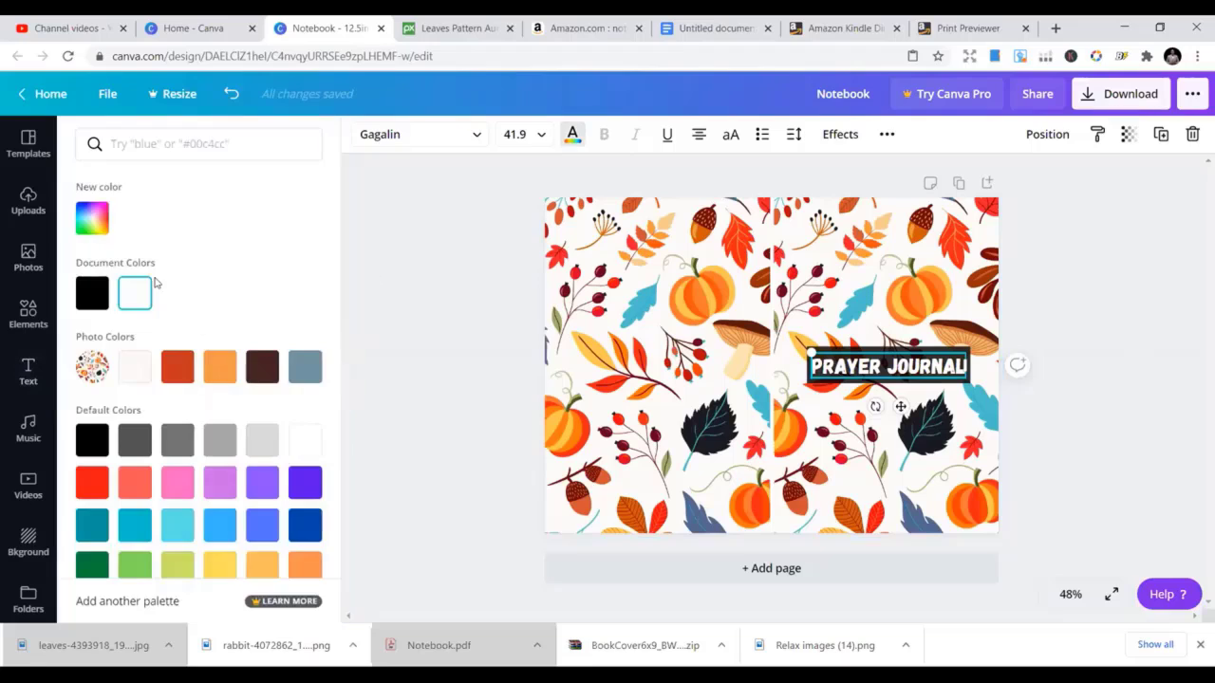
left_click(83, 217)
left_click(155, 355)
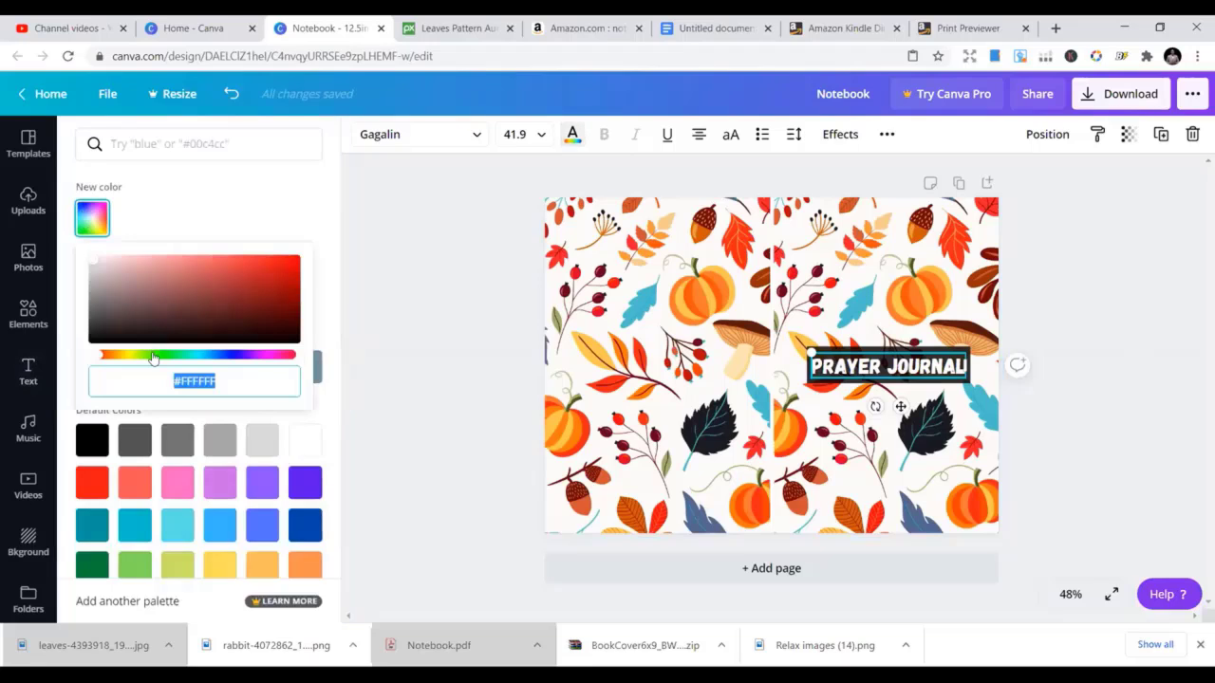
left_click_drag(271, 281, 296, 257)
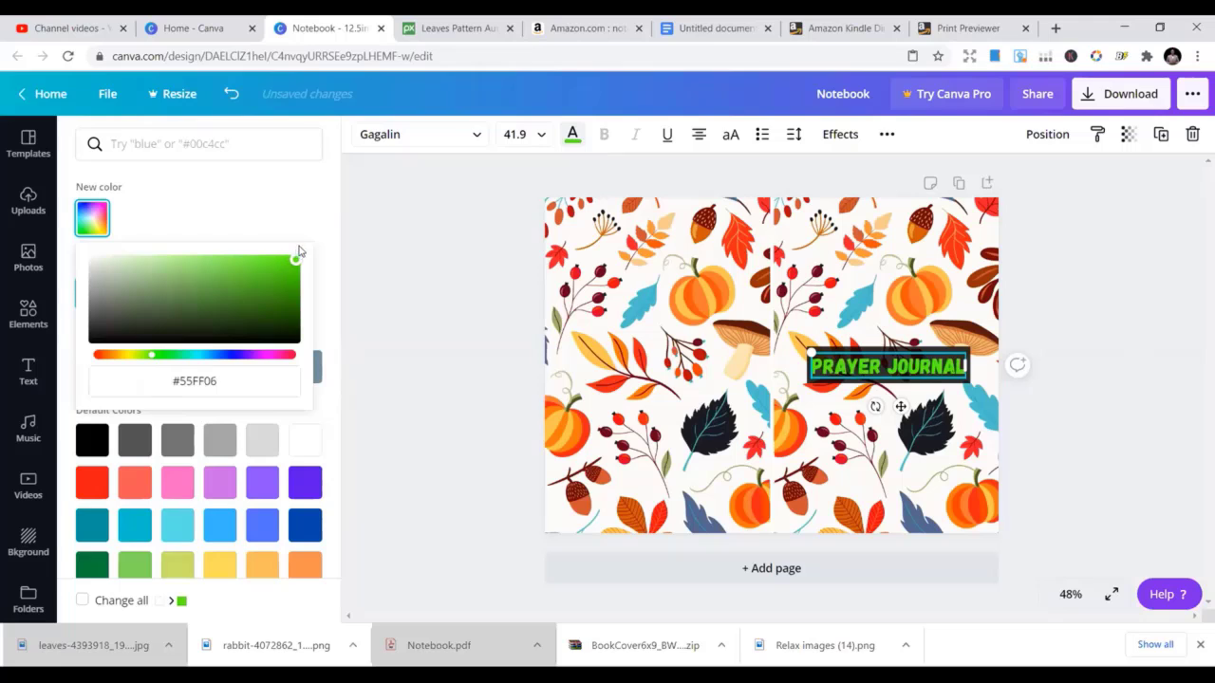
left_click(650, 226)
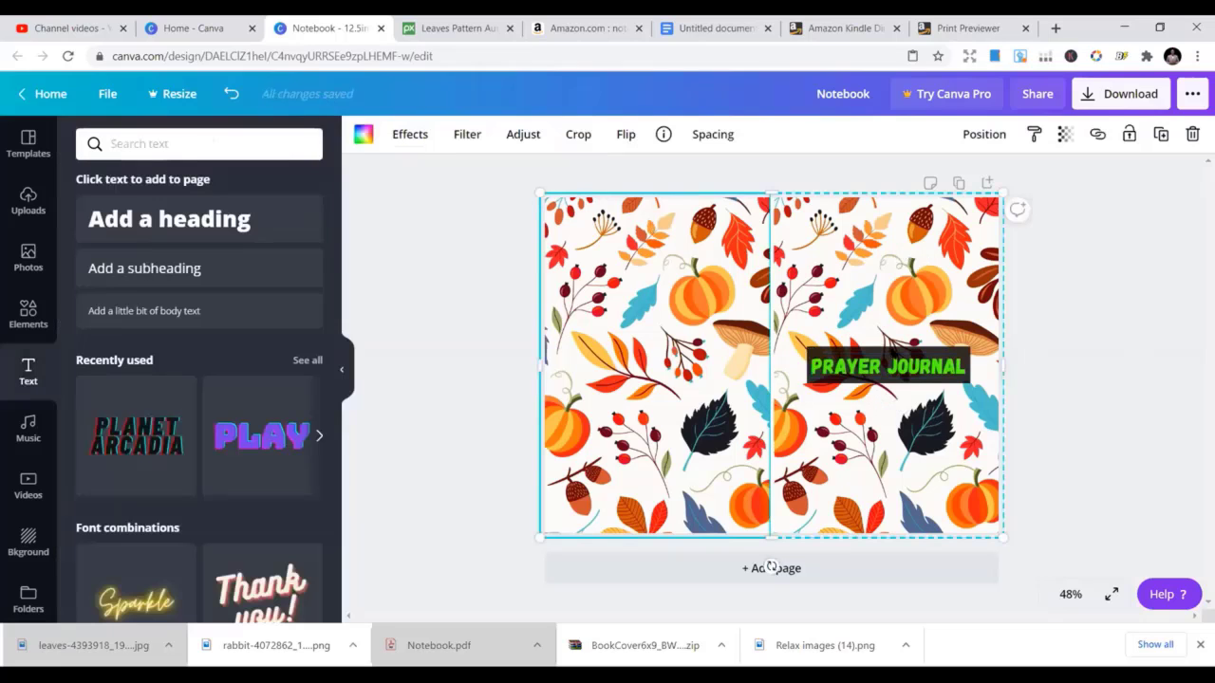
Try dark orange, then a brighter custom red, for the title text
left_click(892, 365)
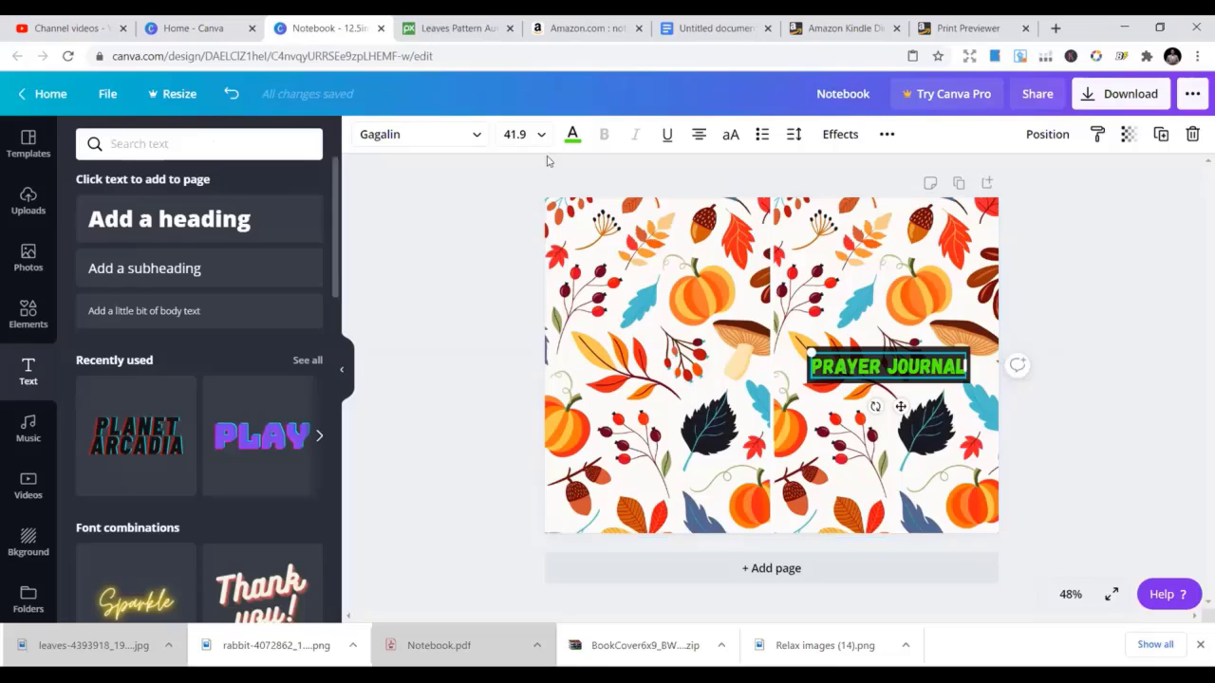
left_click(573, 134)
left_click(177, 367)
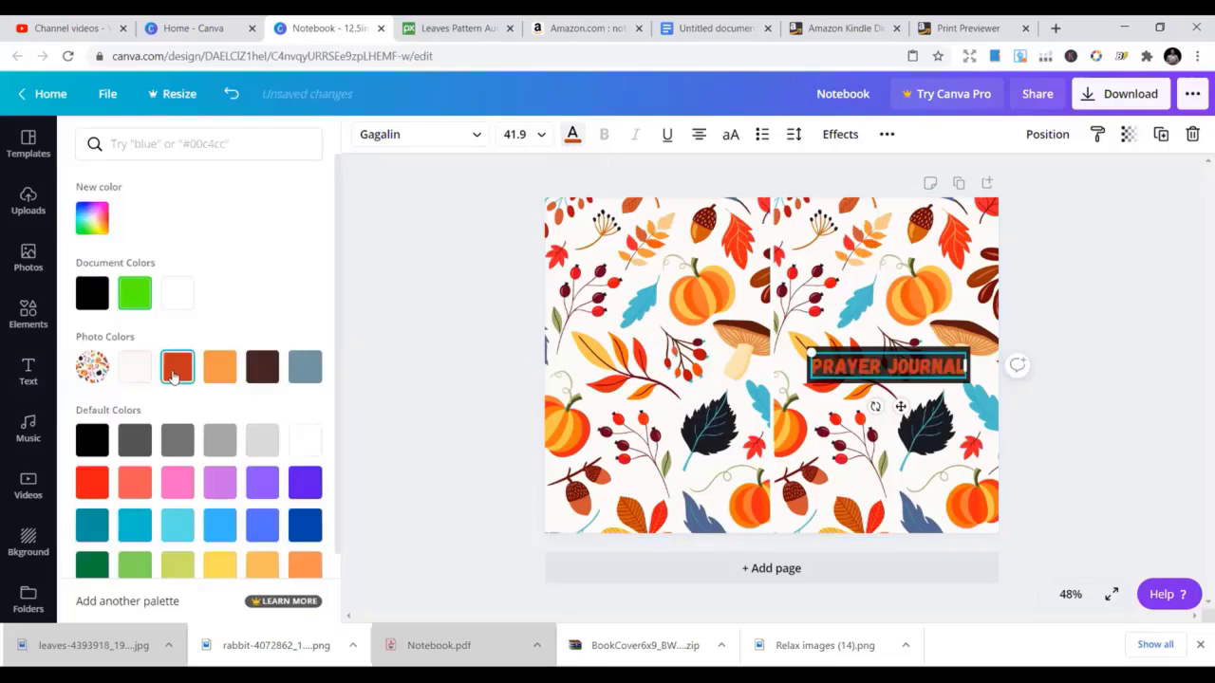
left_click(92, 218)
mouse_move(269, 276)
left_mouse_down()
mouse_move(307, 262)
mouse_move(309, 277)
mouse_move(316, 262)
left_mouse_up()
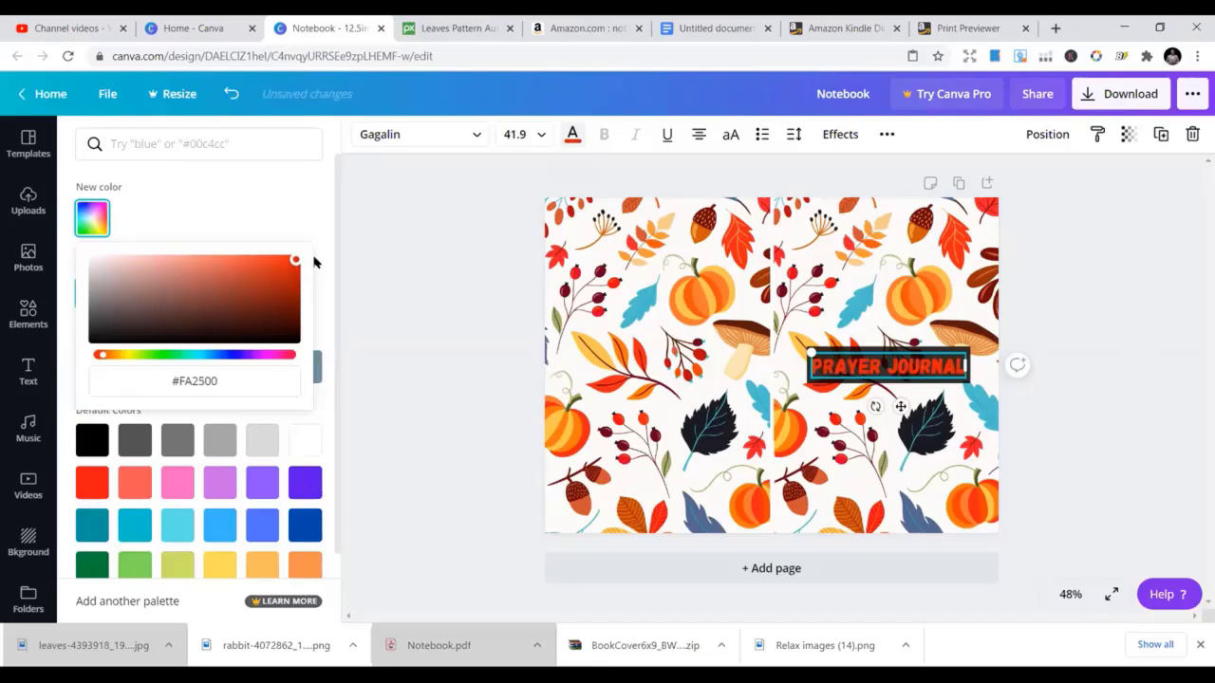
left_click(553, 262)
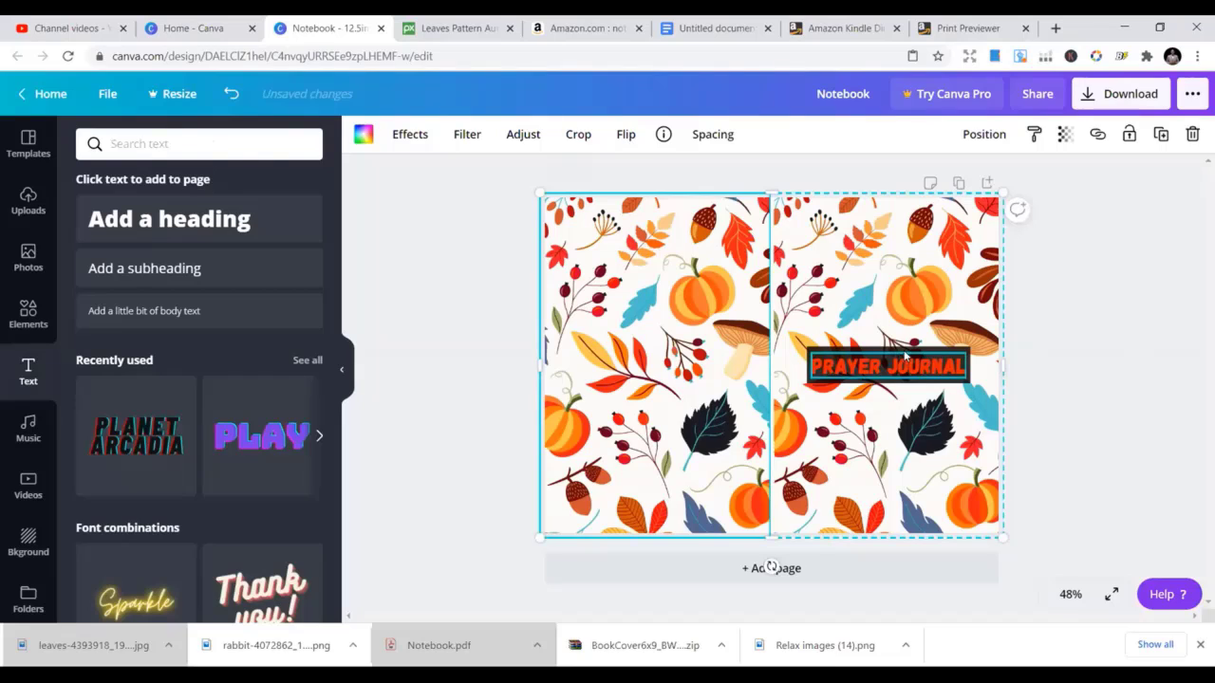
Set the black label's Transparency to 99 so it is fully opaque
left_click(904, 362)
left_click(1065, 134)
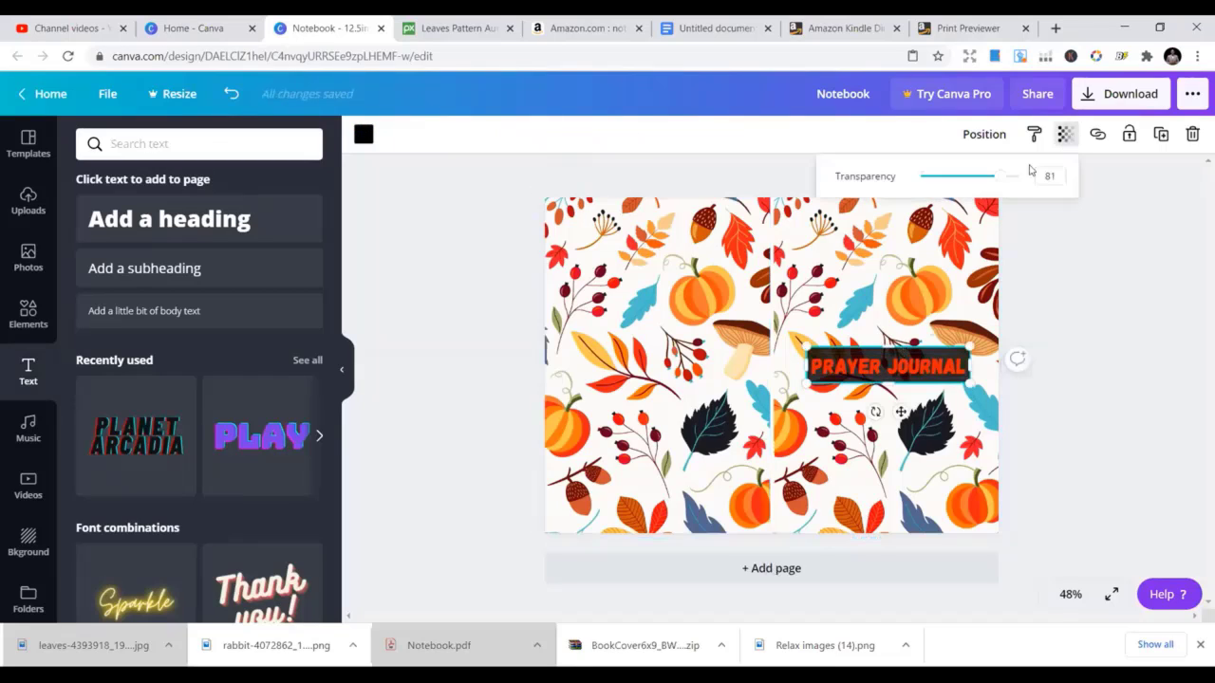
left_click_drag(1003, 178, 1022, 180)
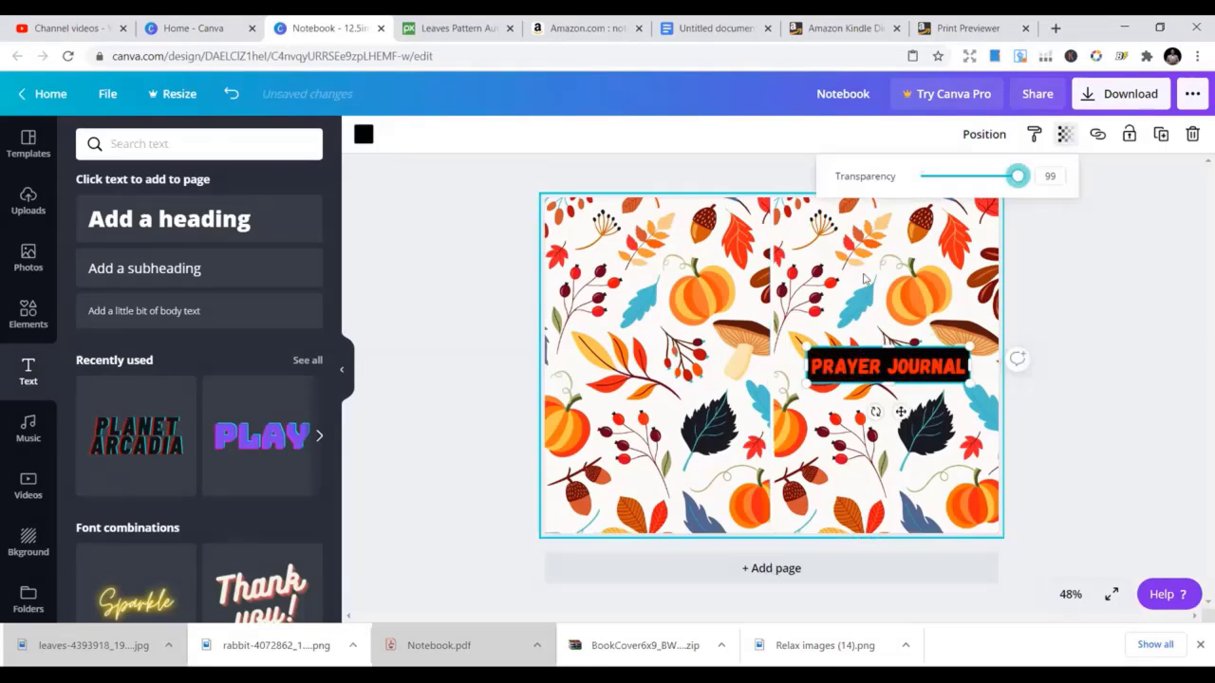
left_click(829, 289)
Switch the PRAYER JOURNAL title back to the white document colour
left_click(892, 374)
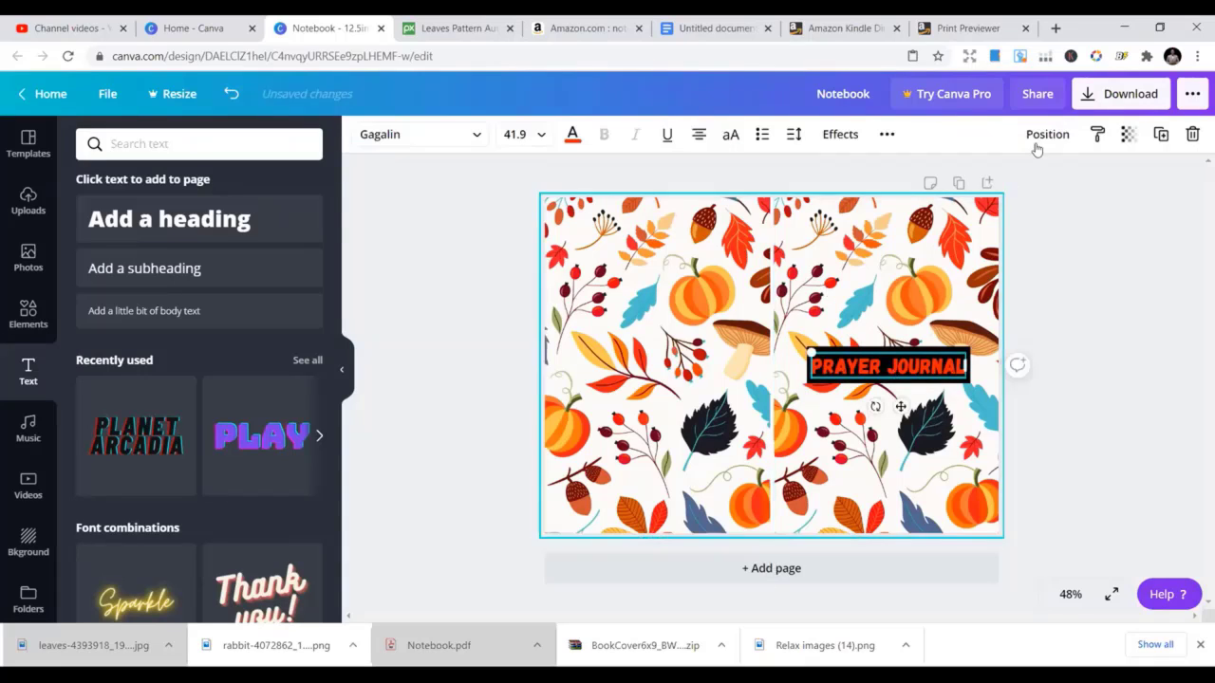
left_click(574, 138)
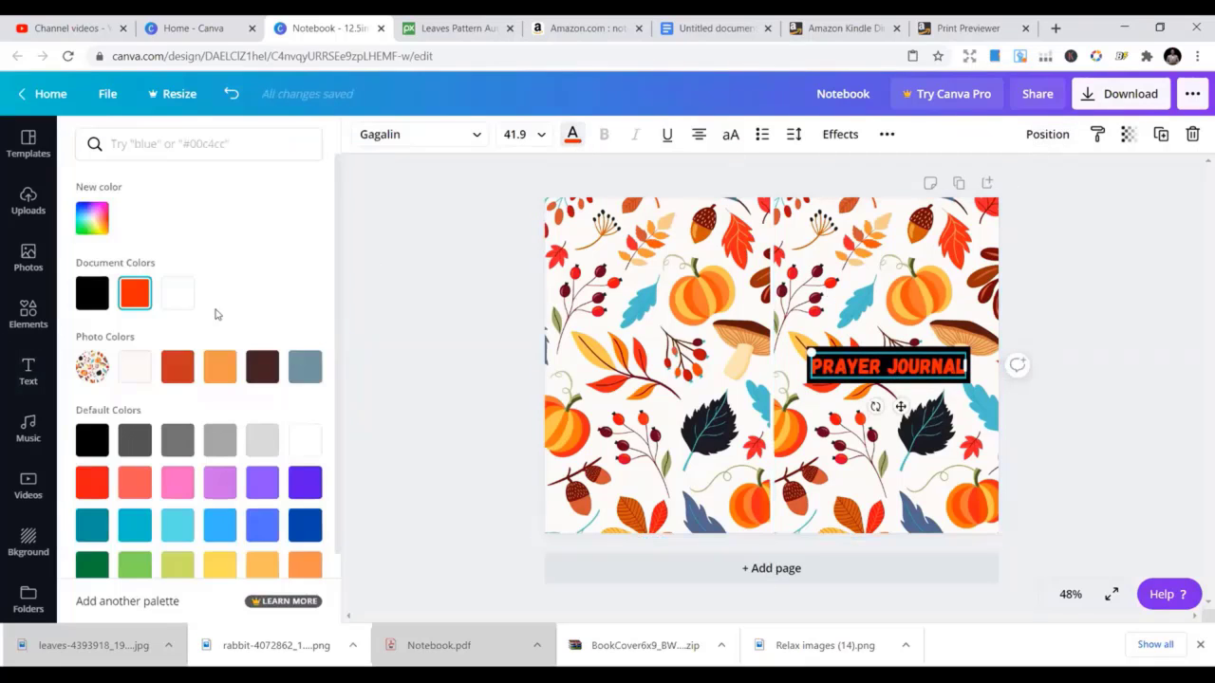
left_click(184, 300)
left_click(630, 266)
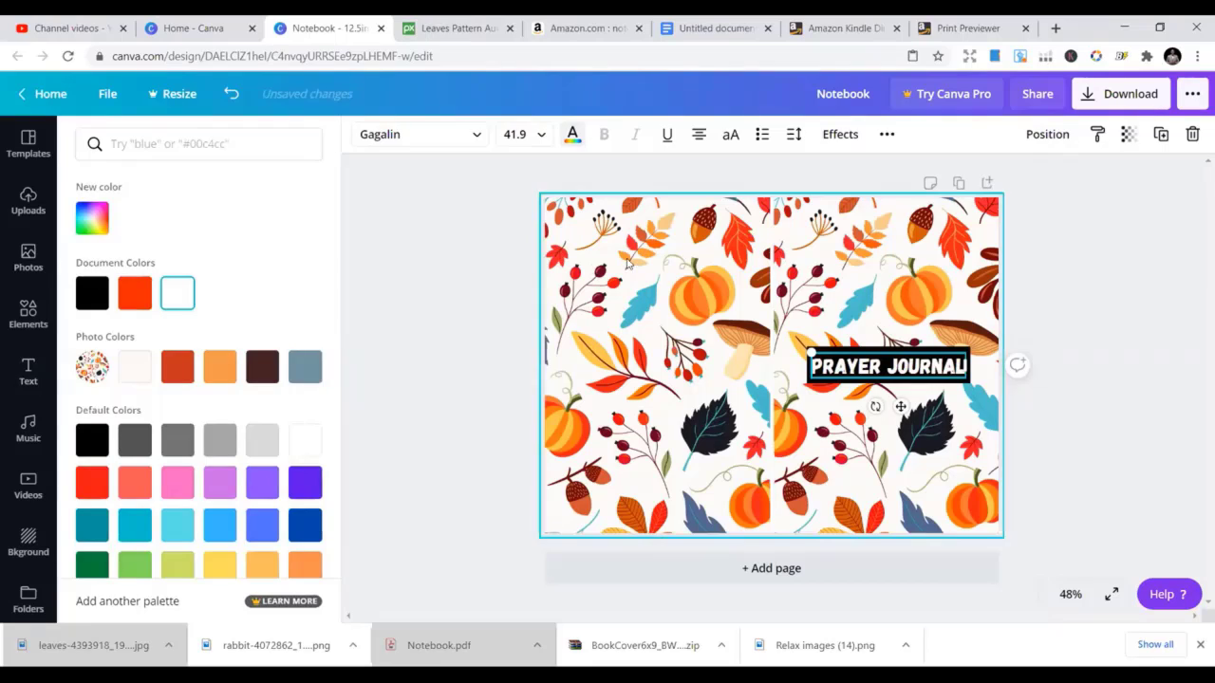
left_click(874, 372)
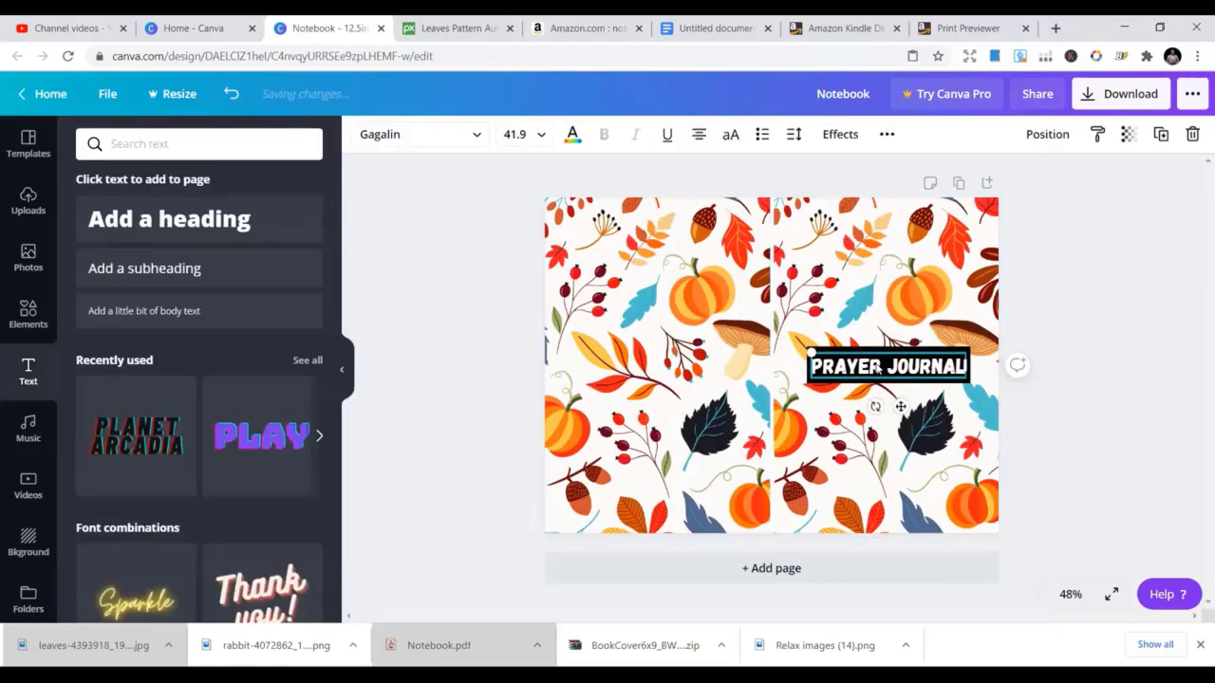
left_click(694, 332)
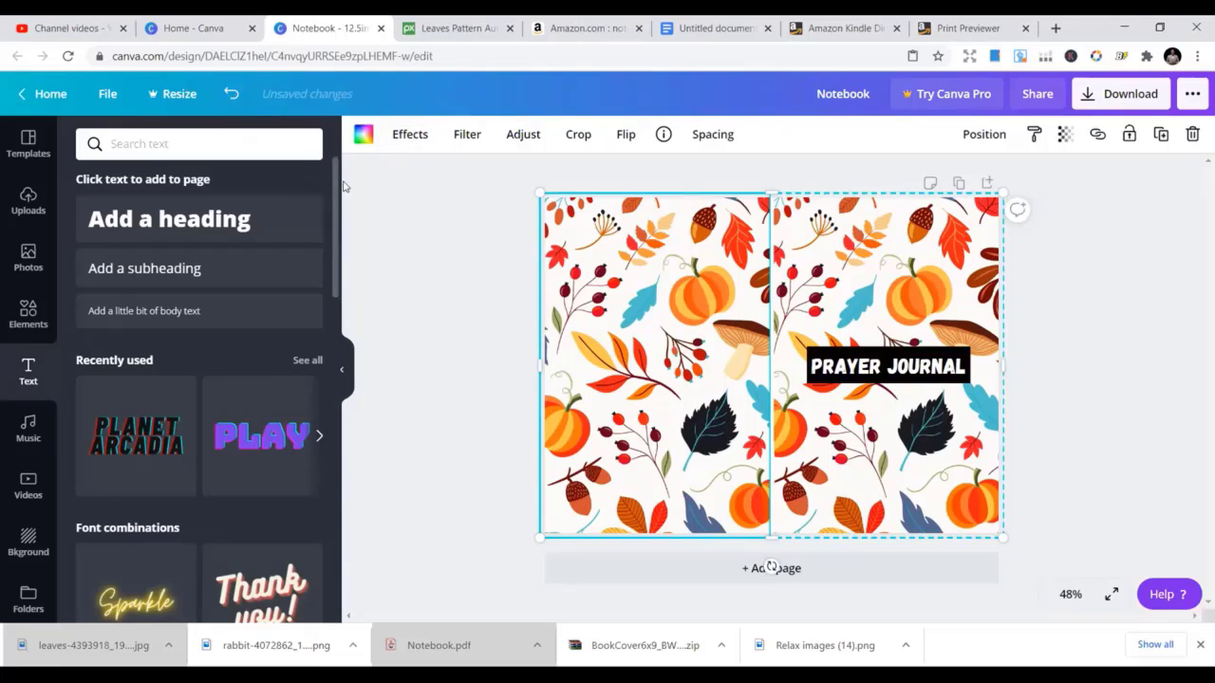
Add the recently used outline frame from Elements and move it over the PRAYER JOURNAL label
left_click(42, 324)
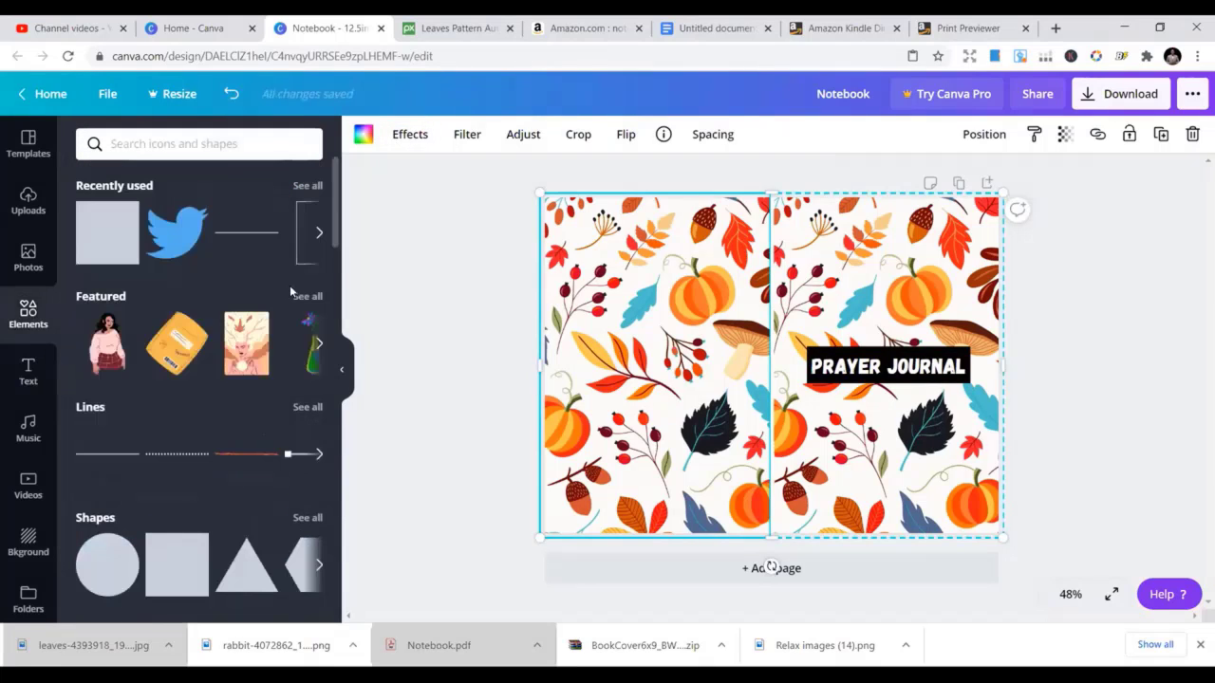
left_click(320, 233)
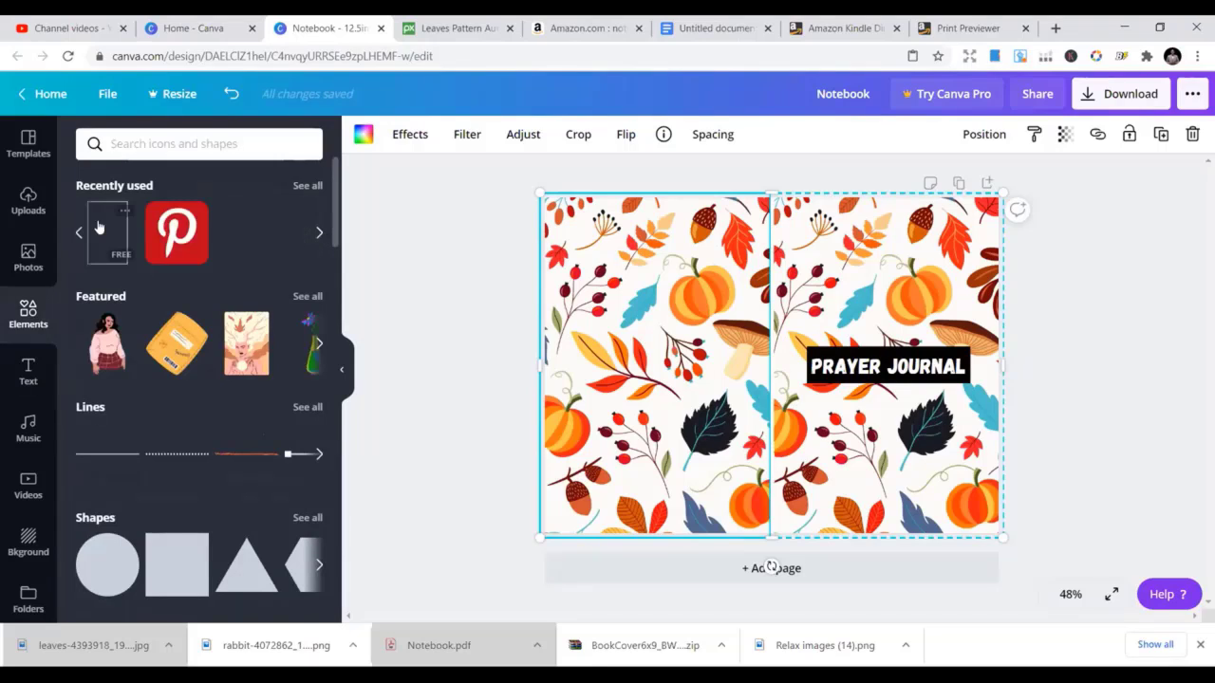
scroll(332, 285, "down", 7)
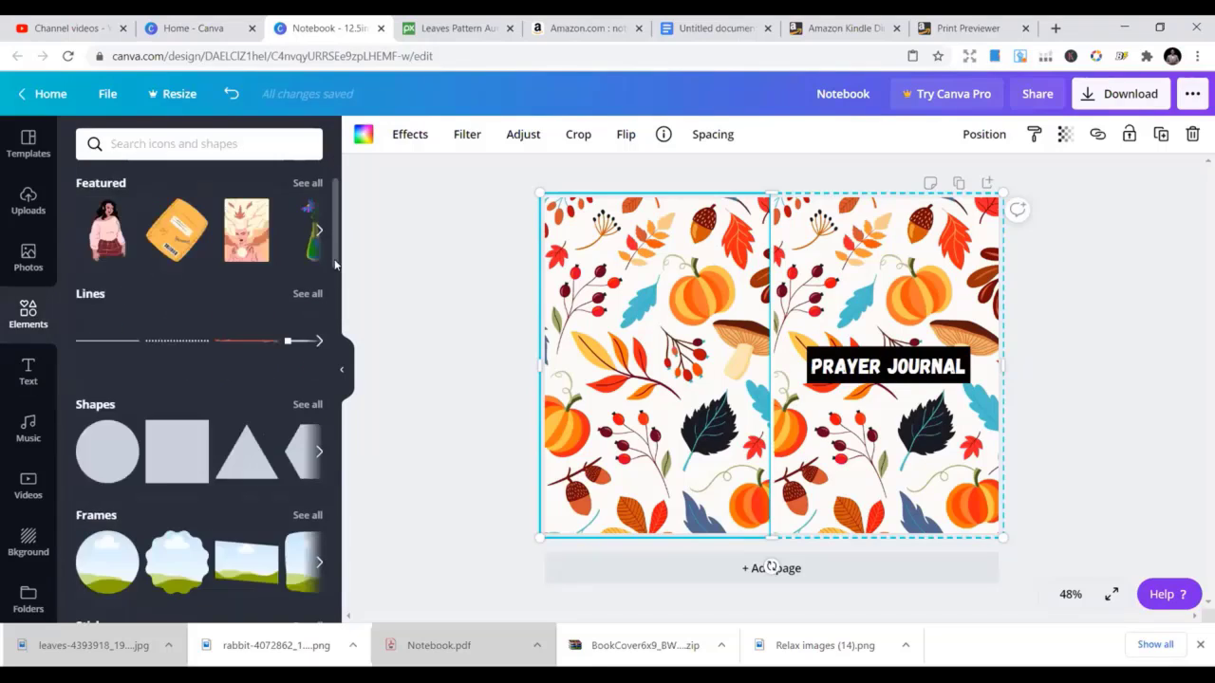
scroll(323, 392, "down", 9)
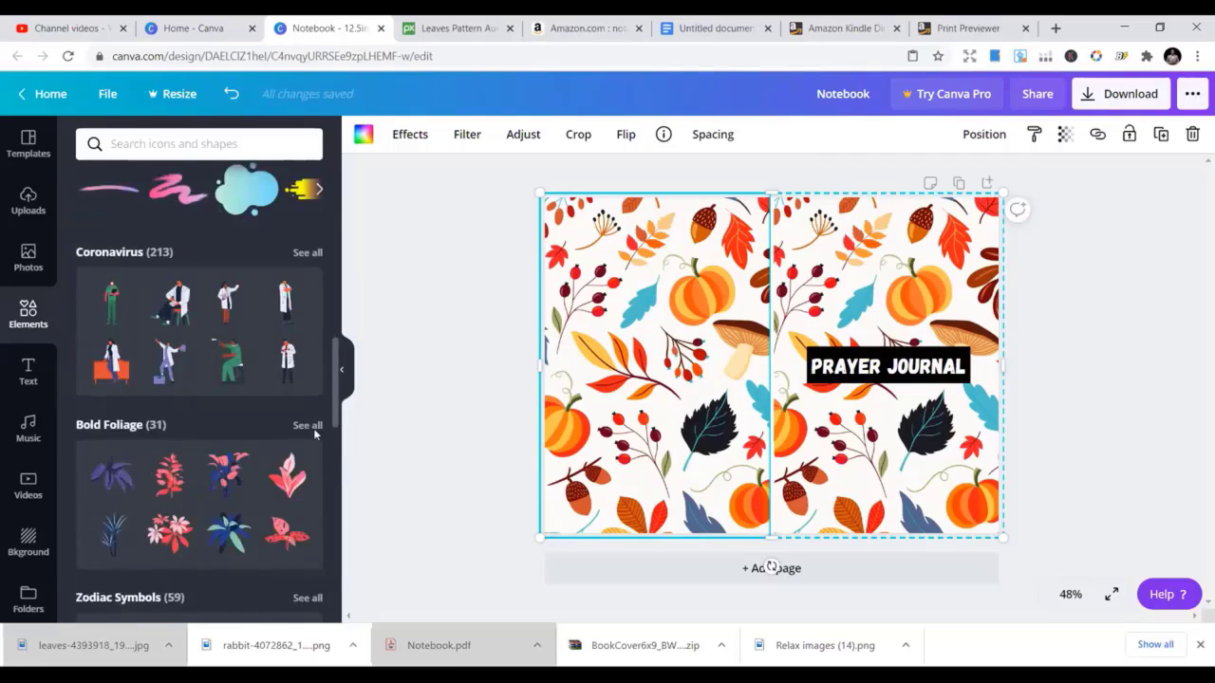
scroll(301, 455, "up", 2)
scroll(300, 454, "up", 14)
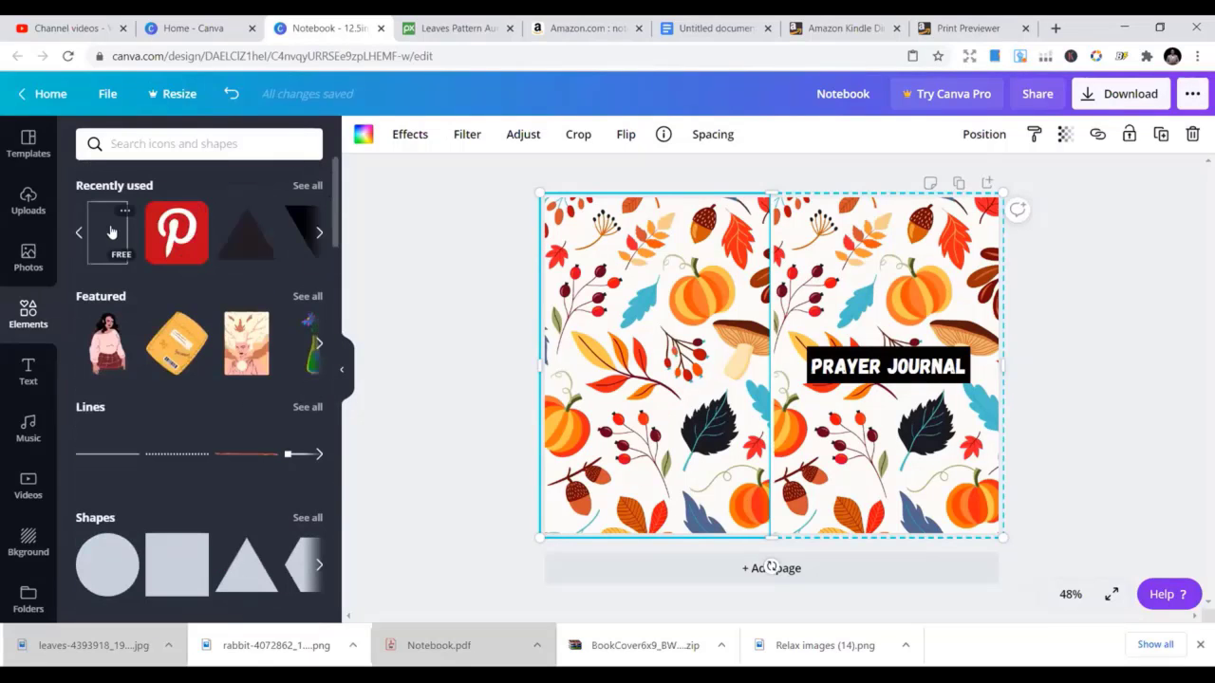
left_click(111, 233)
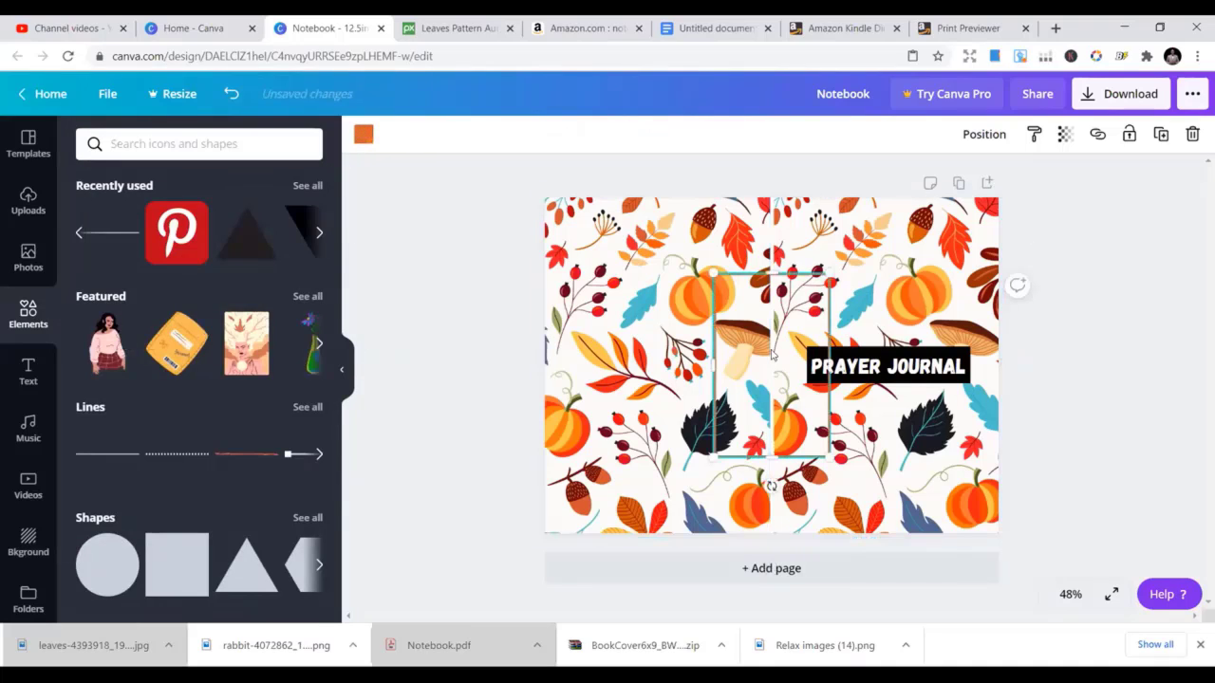
left_click_drag(771, 351, 863, 337)
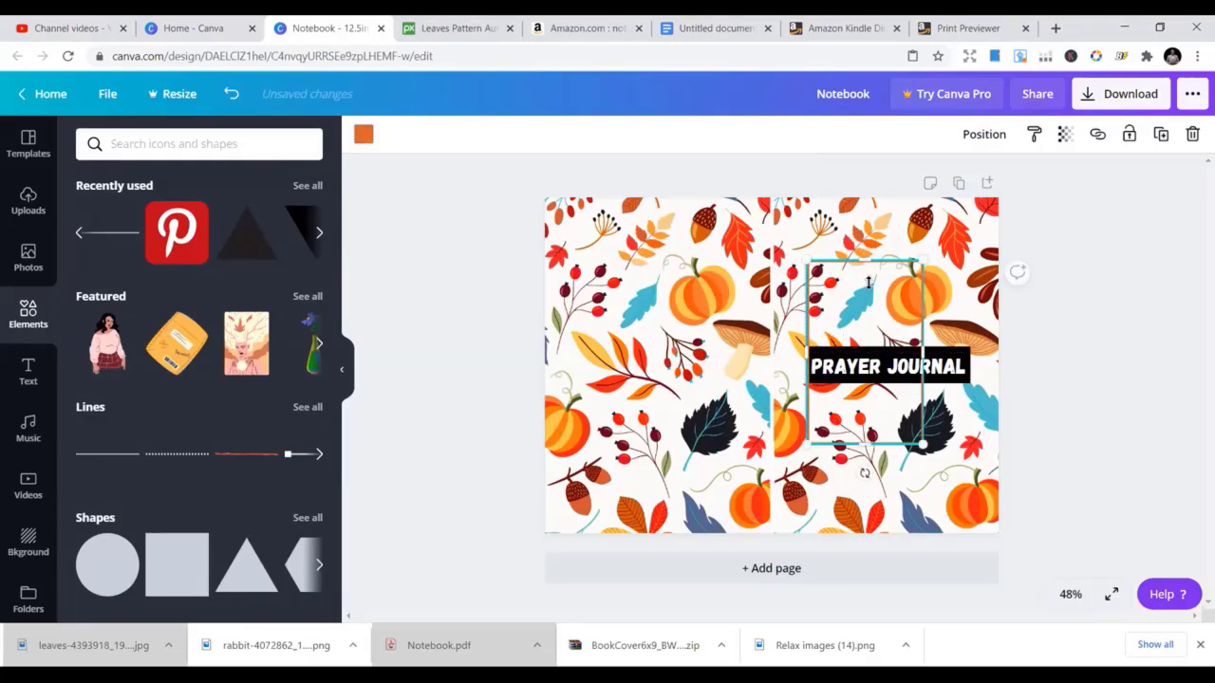
Resize the frame's top, side and bottom edges to wrap the label, about 4.5 × 1.2
left_click_drag(868, 282, 906, 352)
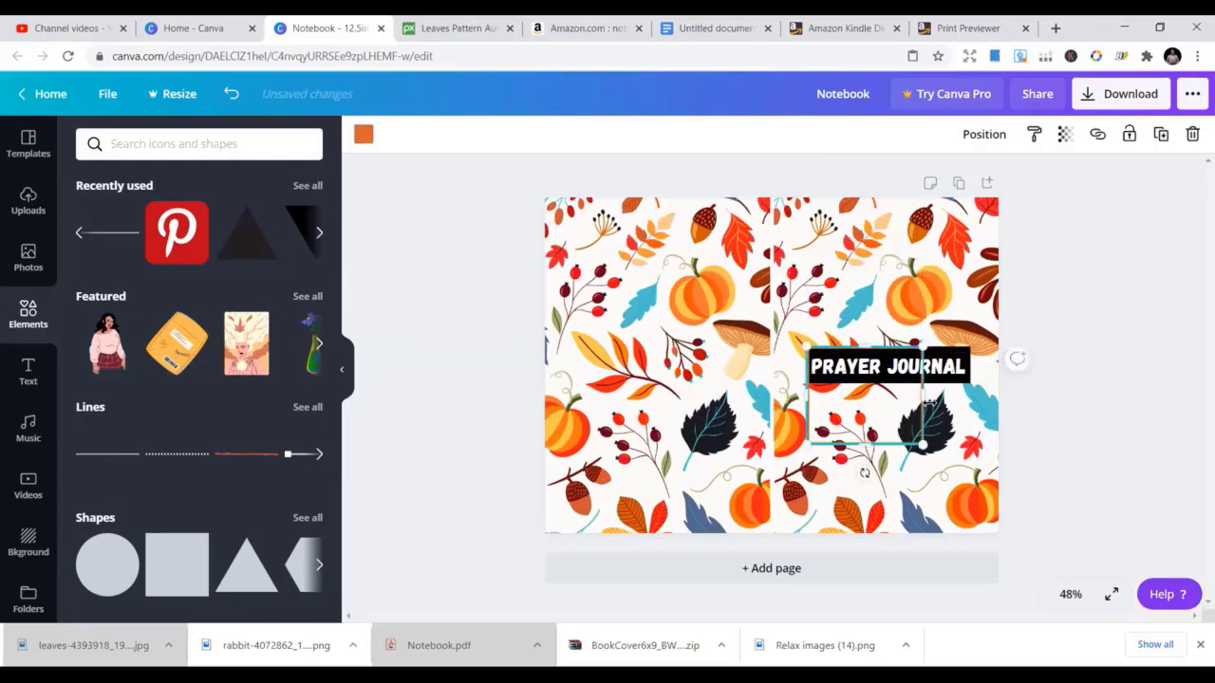
left_click_drag(966, 386, 970, 391)
left_click_drag(887, 444, 886, 382)
left_click(776, 334)
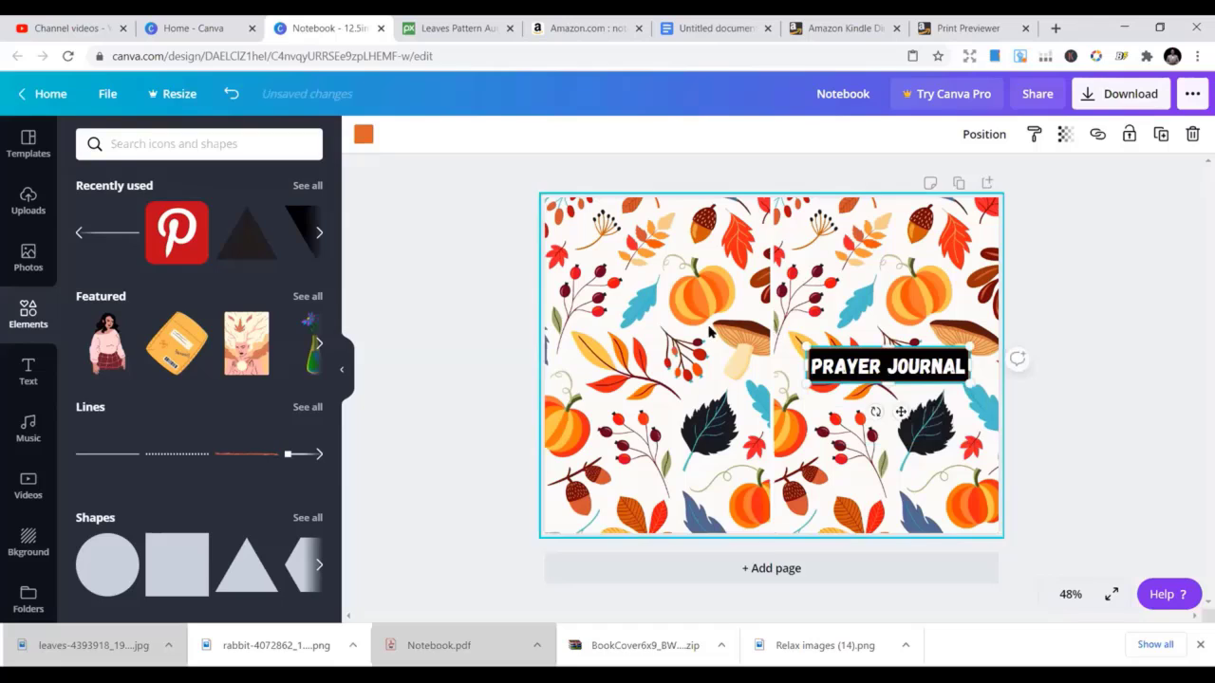
left_click(920, 348)
Recolour the label's outline frame to a custom bright green, #02DF18
left_click(364, 134)
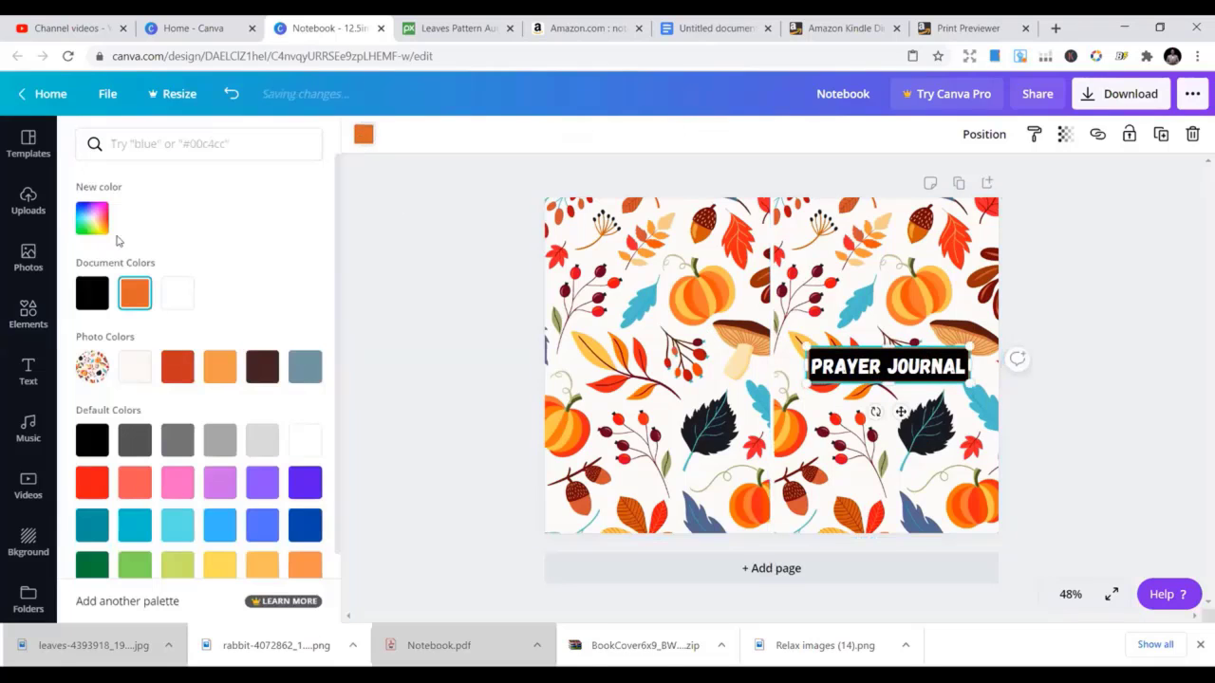
left_click(92, 218)
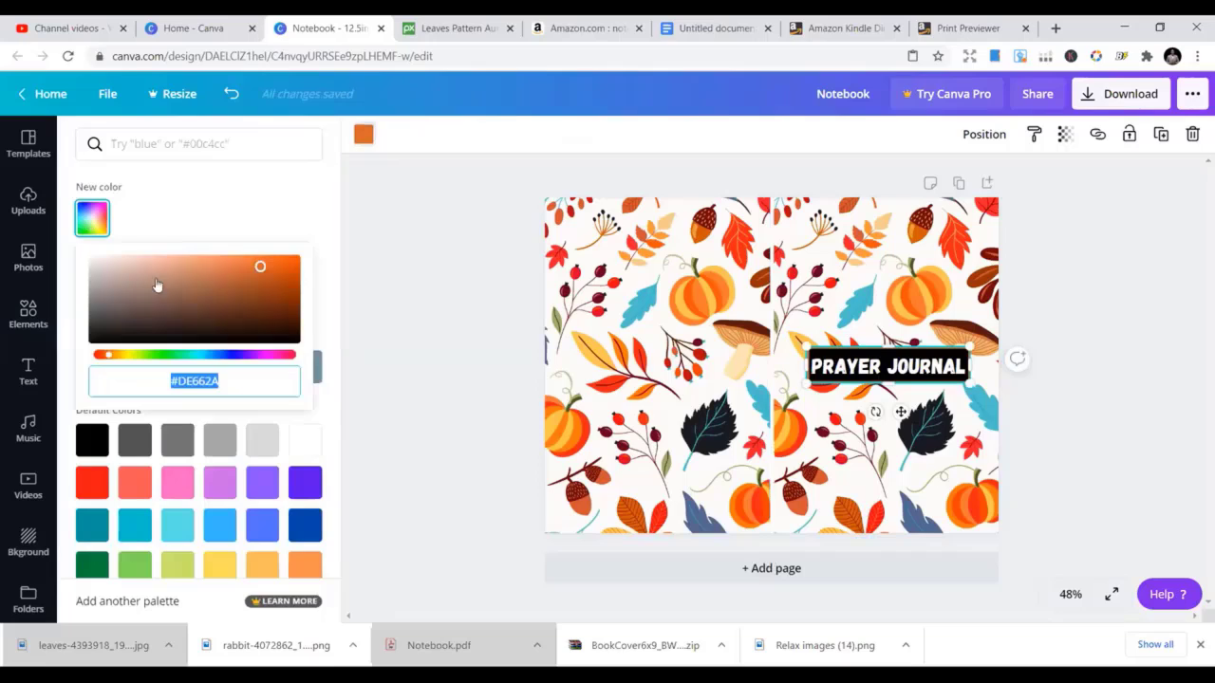
left_click(167, 356)
left_click_drag(258, 290, 295, 266)
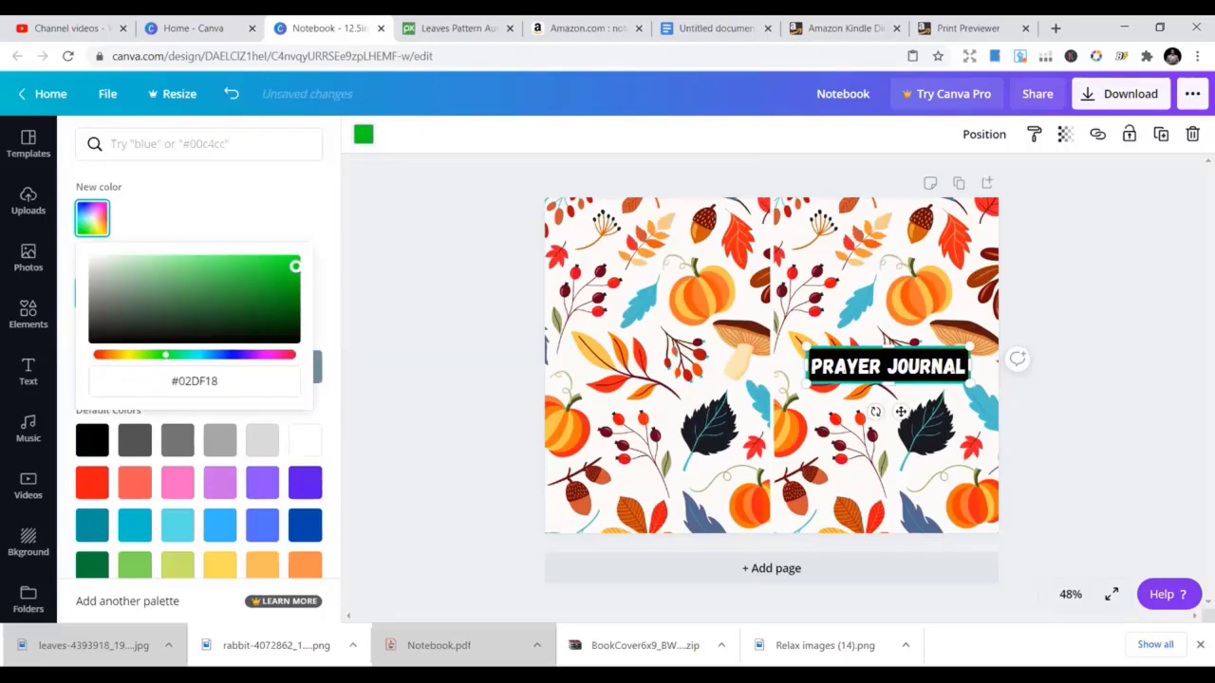
left_click(814, 224)
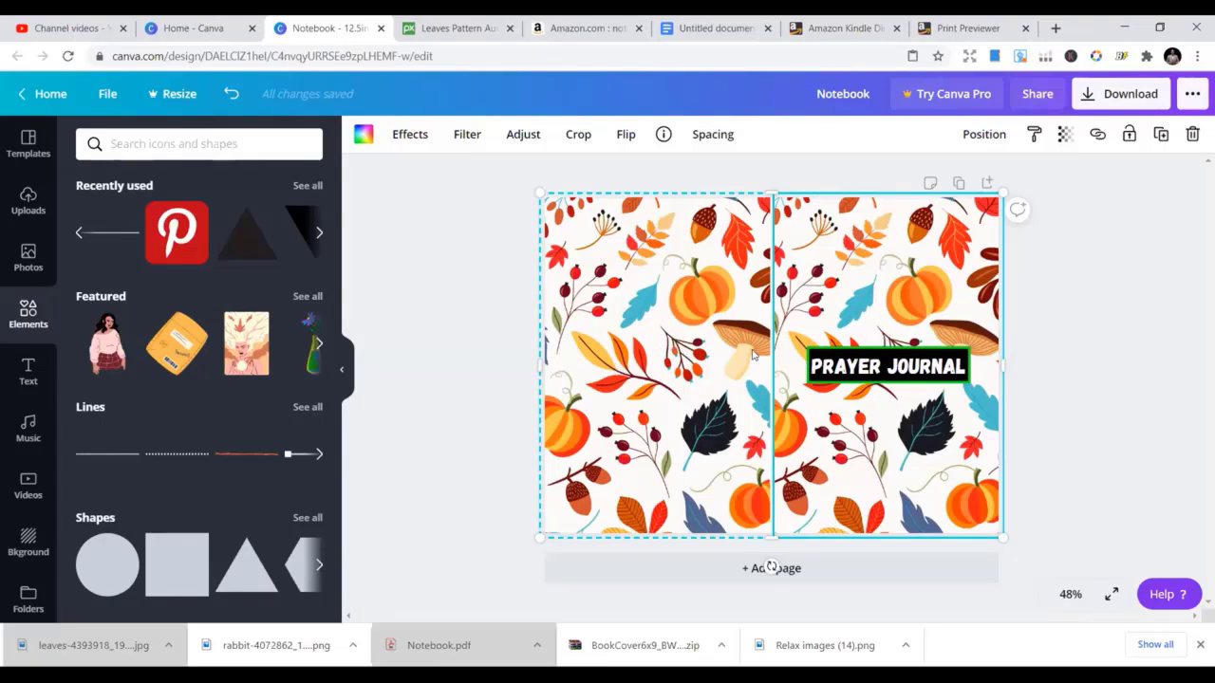
left_click(606, 356)
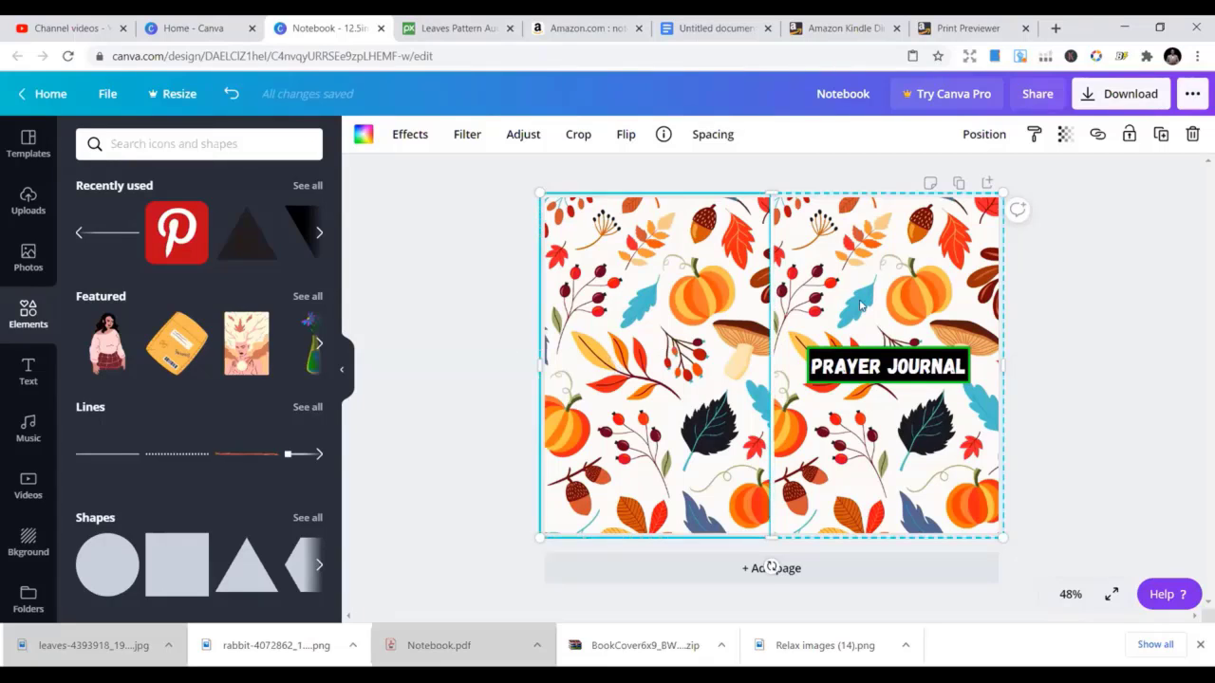
left_click(892, 296)
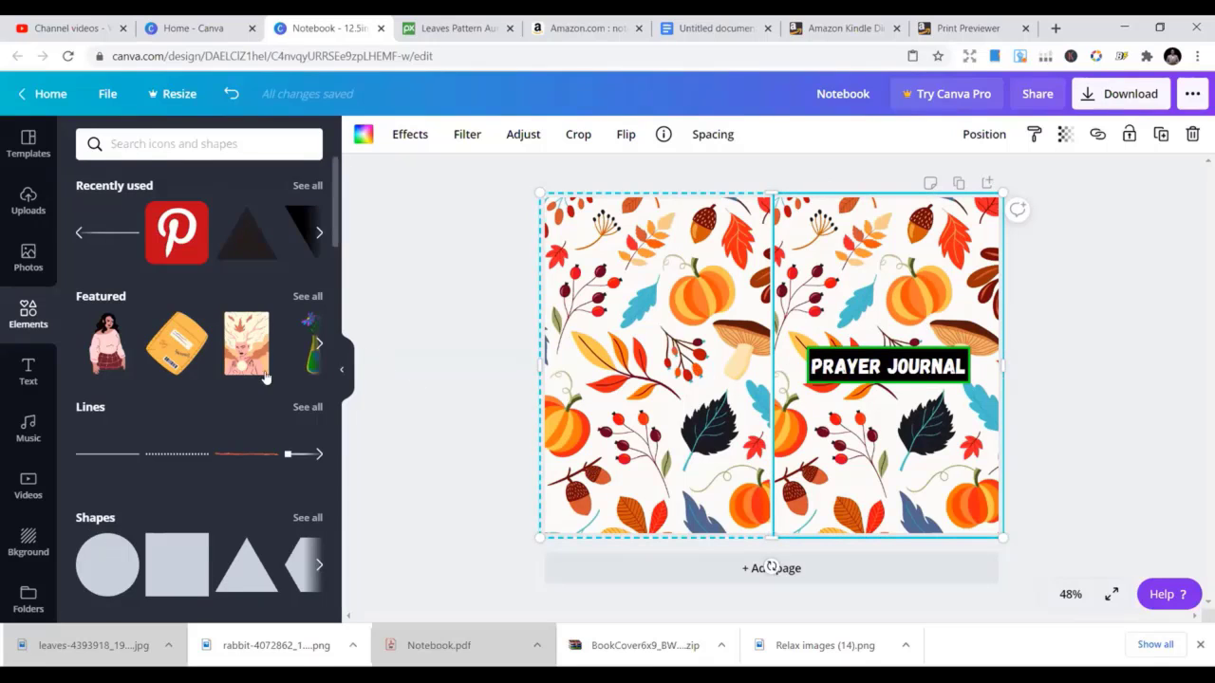
left_click(43, 269)
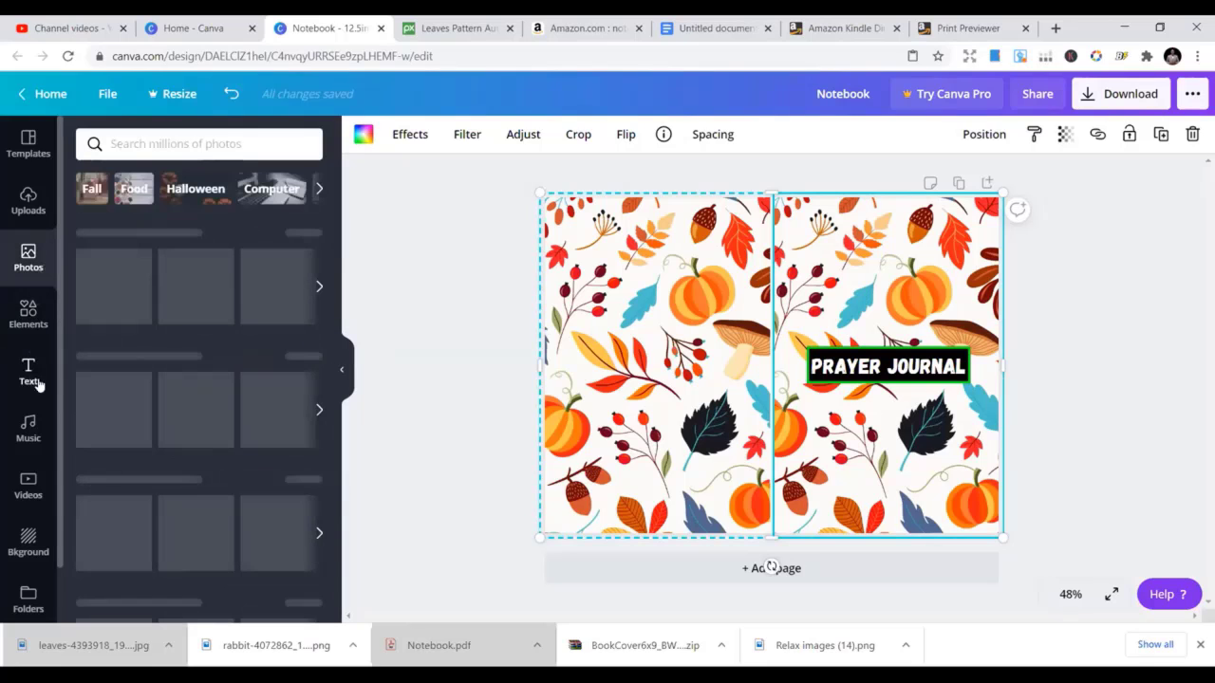
scroll(28, 474, "down", 1)
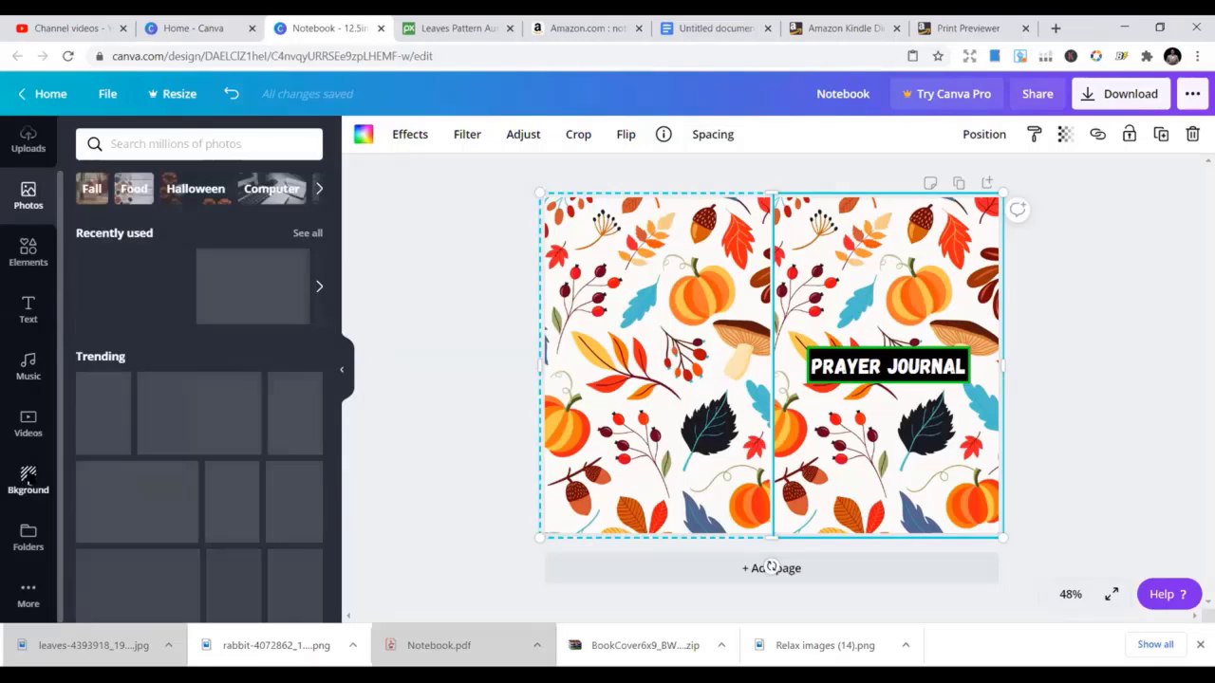
left_click(29, 481)
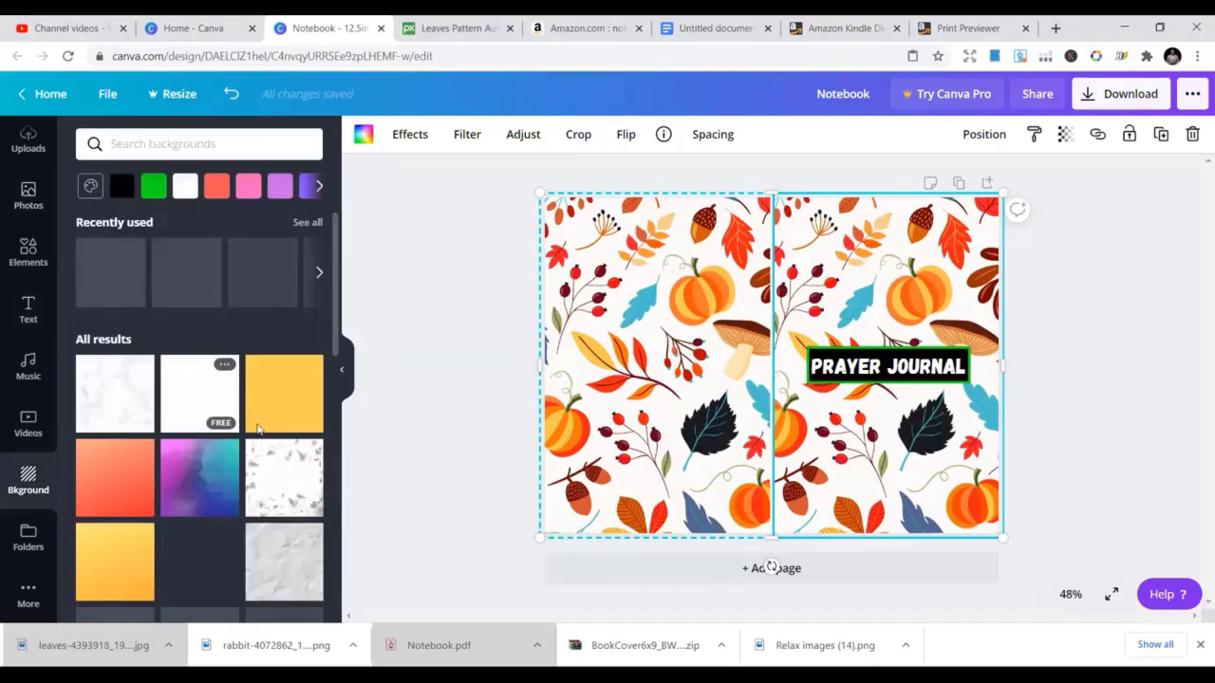
scroll(268, 435, "down", 1)
scroll(267, 435, "down", 3)
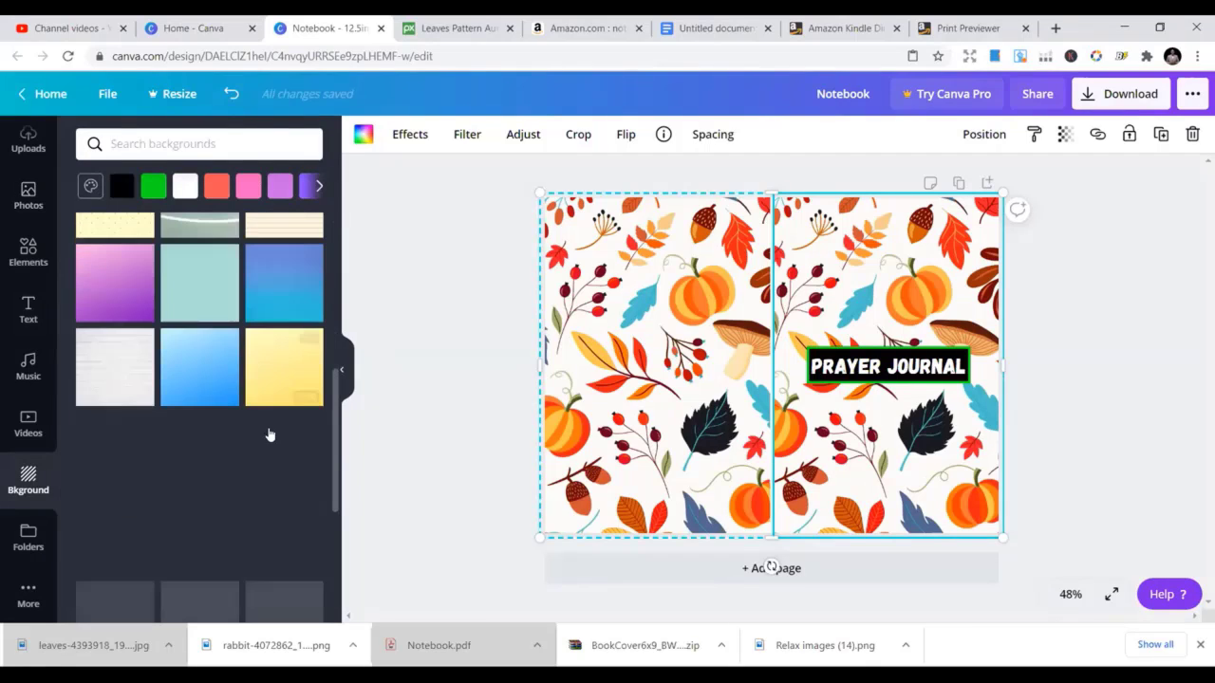
scroll(269, 433, "down", 3)
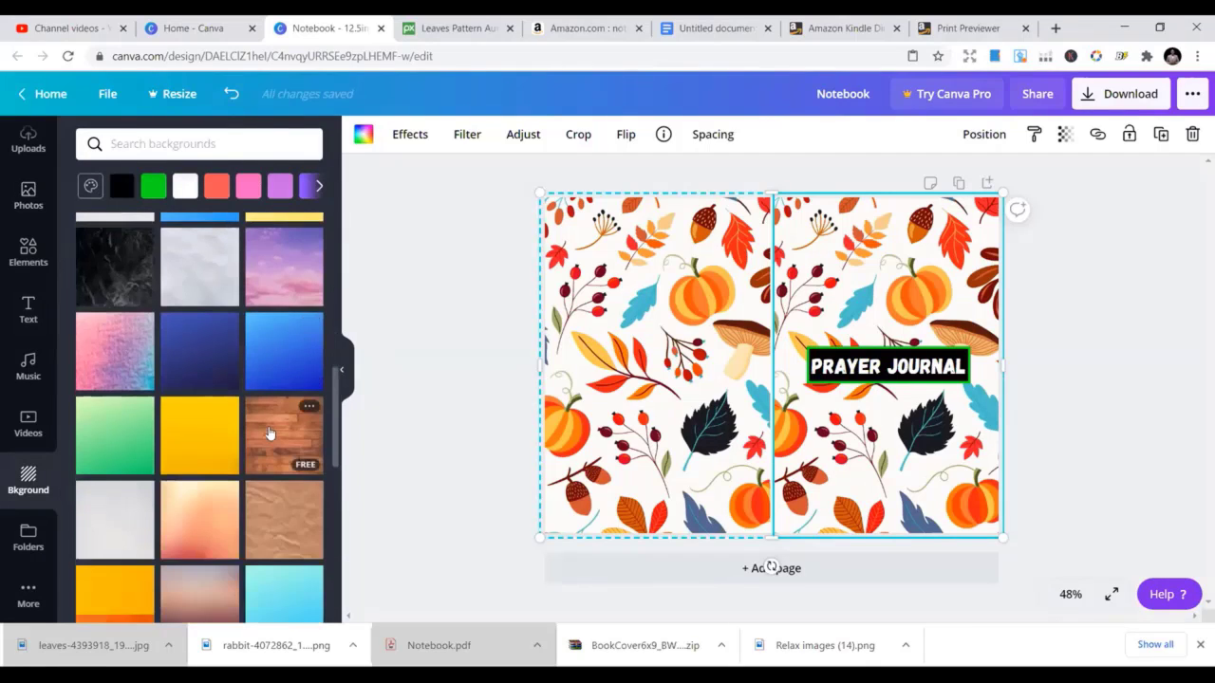
scroll(270, 436, "down", 1)
left_click(273, 296)
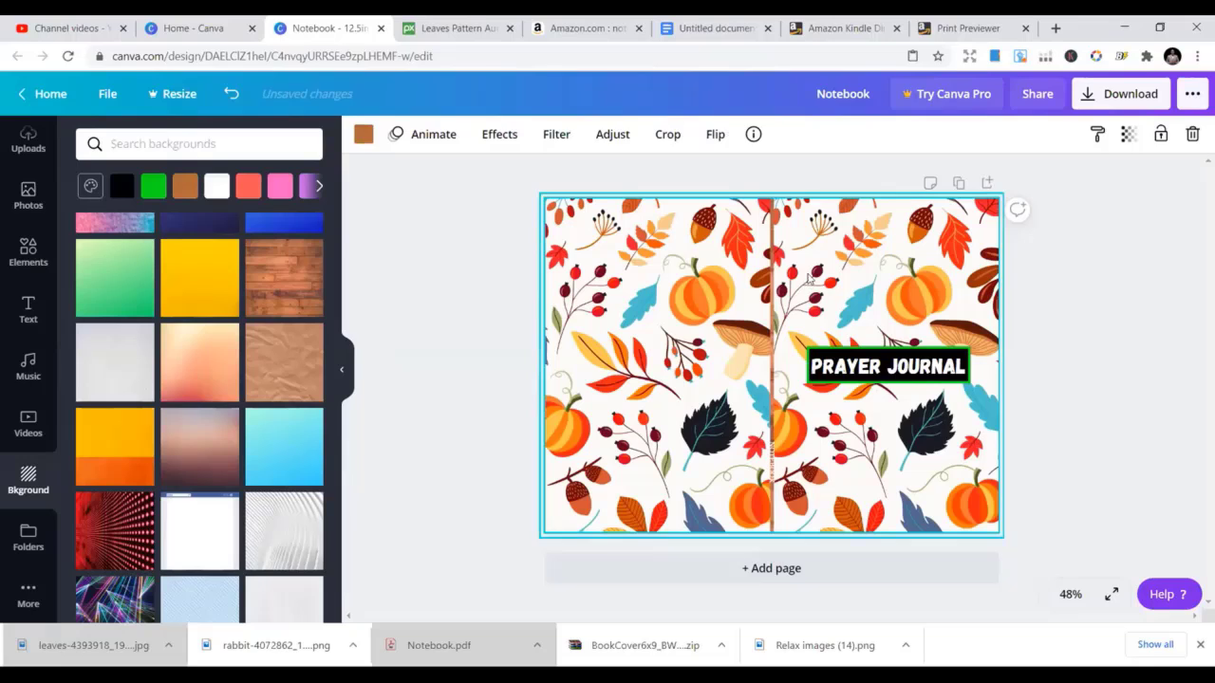
left_click(807, 277)
left_click_drag(776, 219, 789, 196)
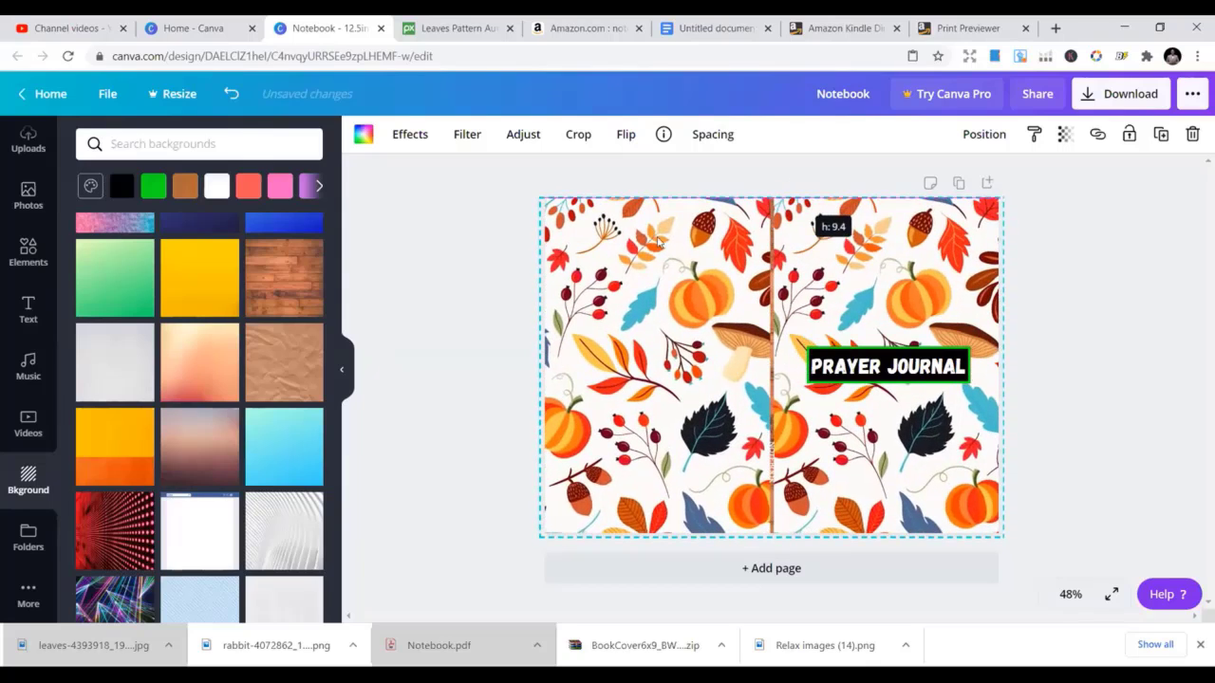
left_click(453, 275)
Show the previously uploaded images in the Uploads panel
scroll(40, 313, "up", 1)
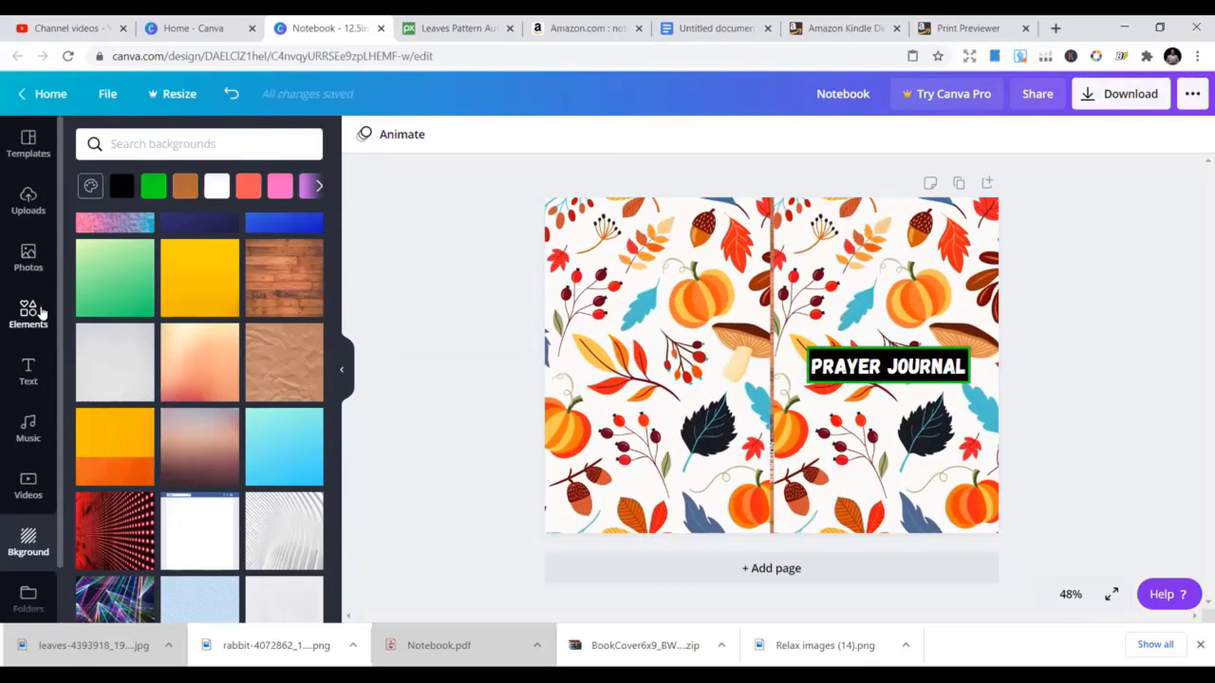
left_click(29, 279)
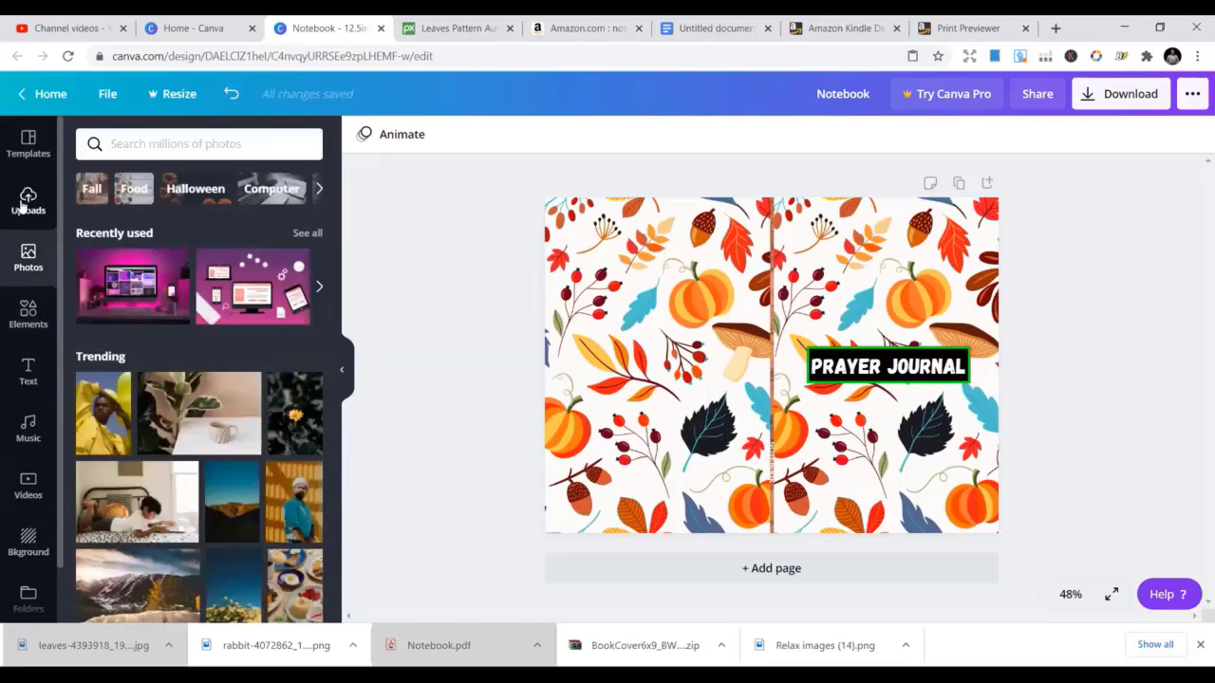
left_click(28, 201)
scroll(285, 344, "down", 3)
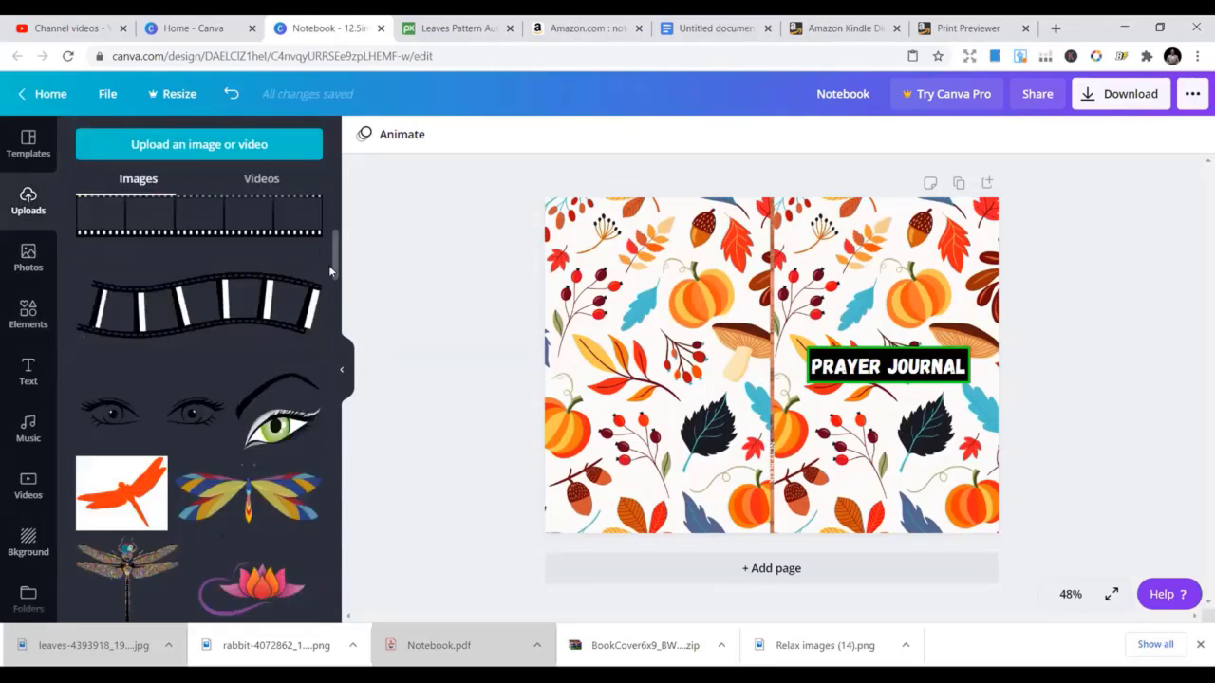
left_click_drag(336, 256, 209, 550)
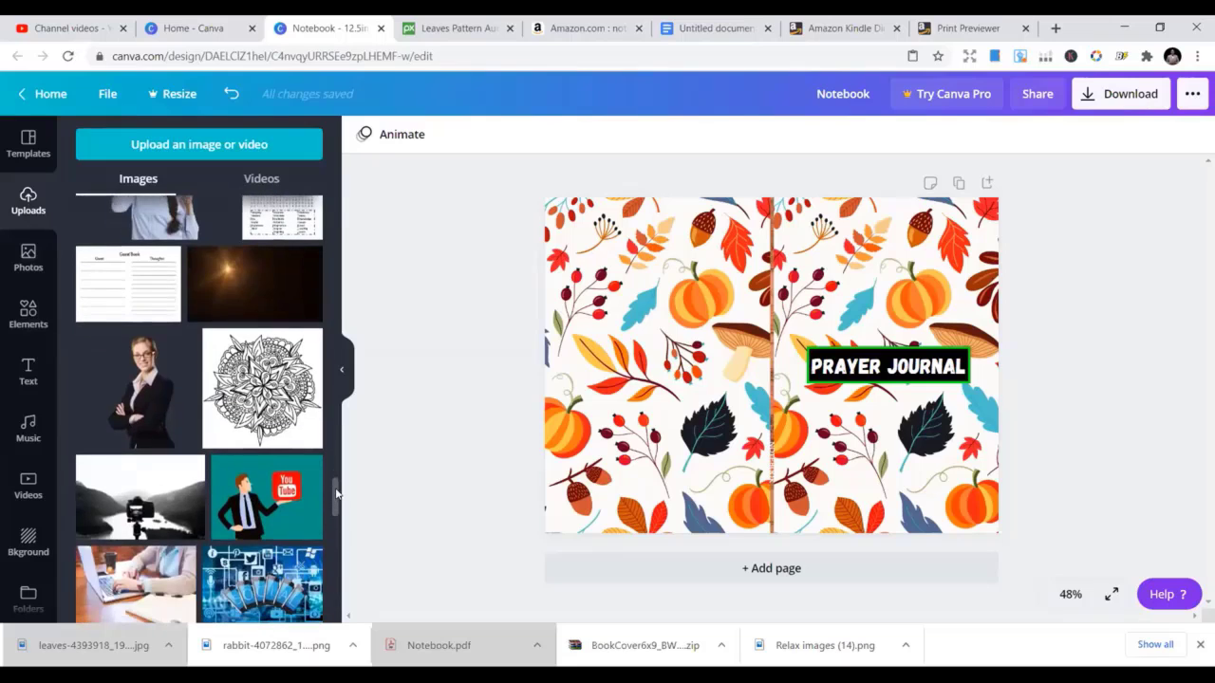
left_click_drag(336, 490, 340, 546)
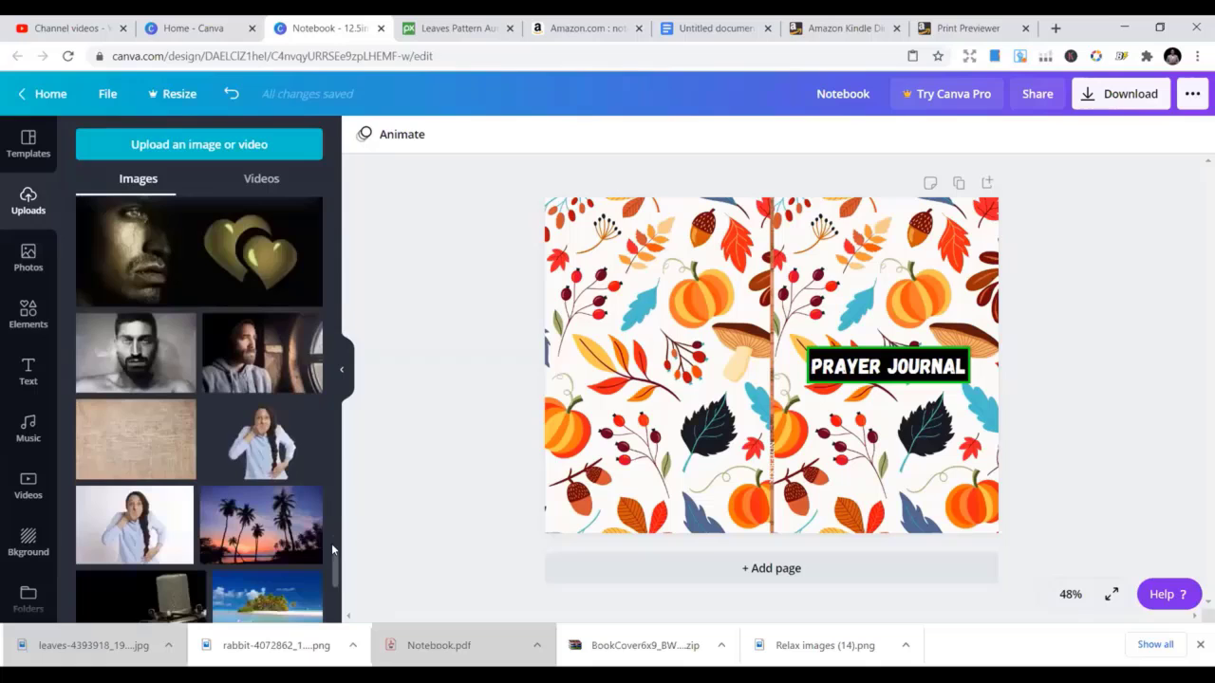
Scroll down through the uploaded images looking for a cover pattern
scroll(337, 563, "down", 3)
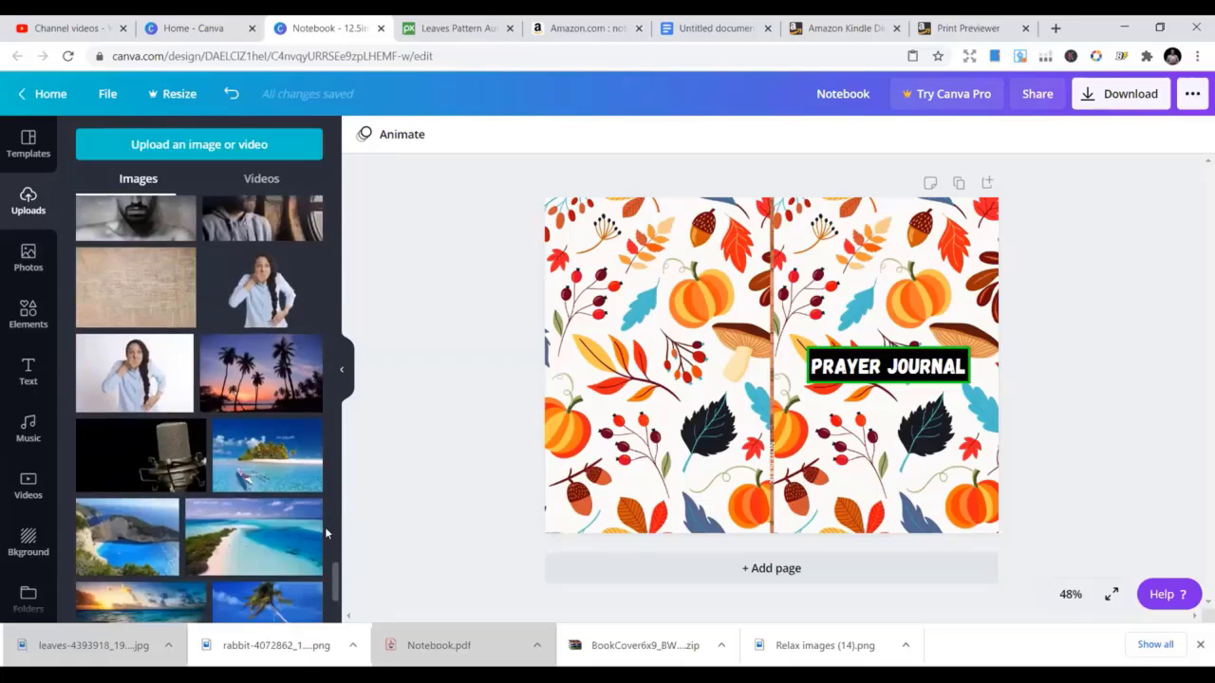
scroll(324, 527, "down", 5)
scroll(313, 517, "down", 5)
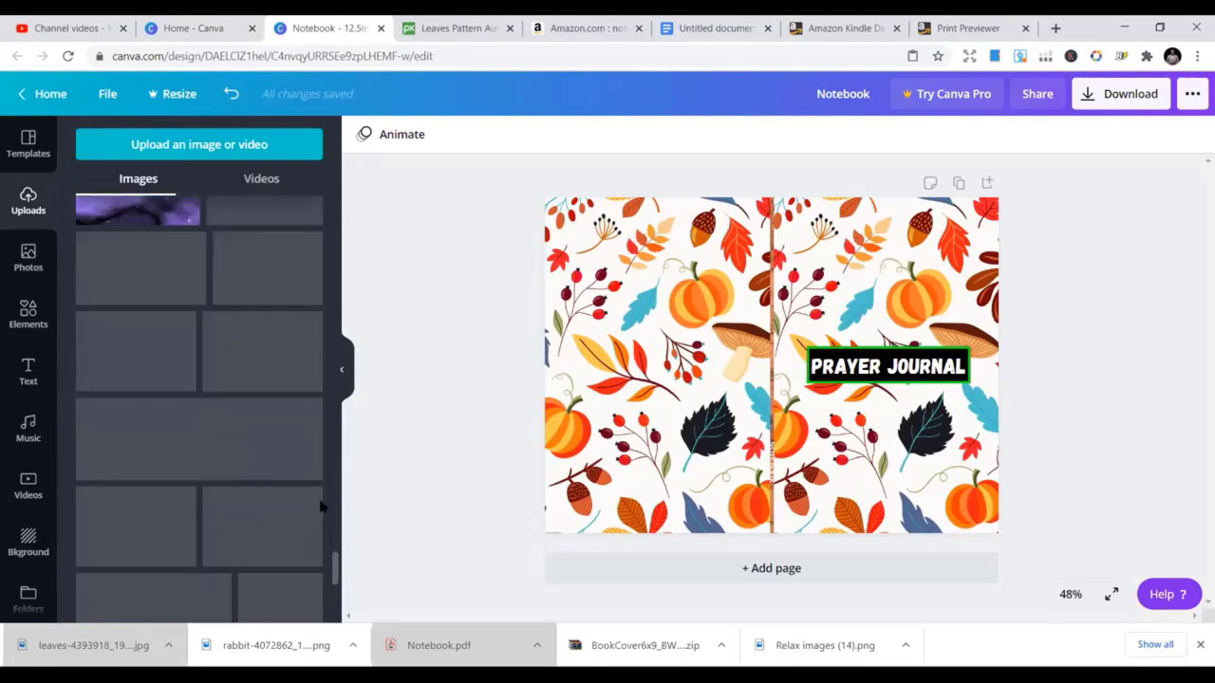
scroll(317, 491, "down", 5)
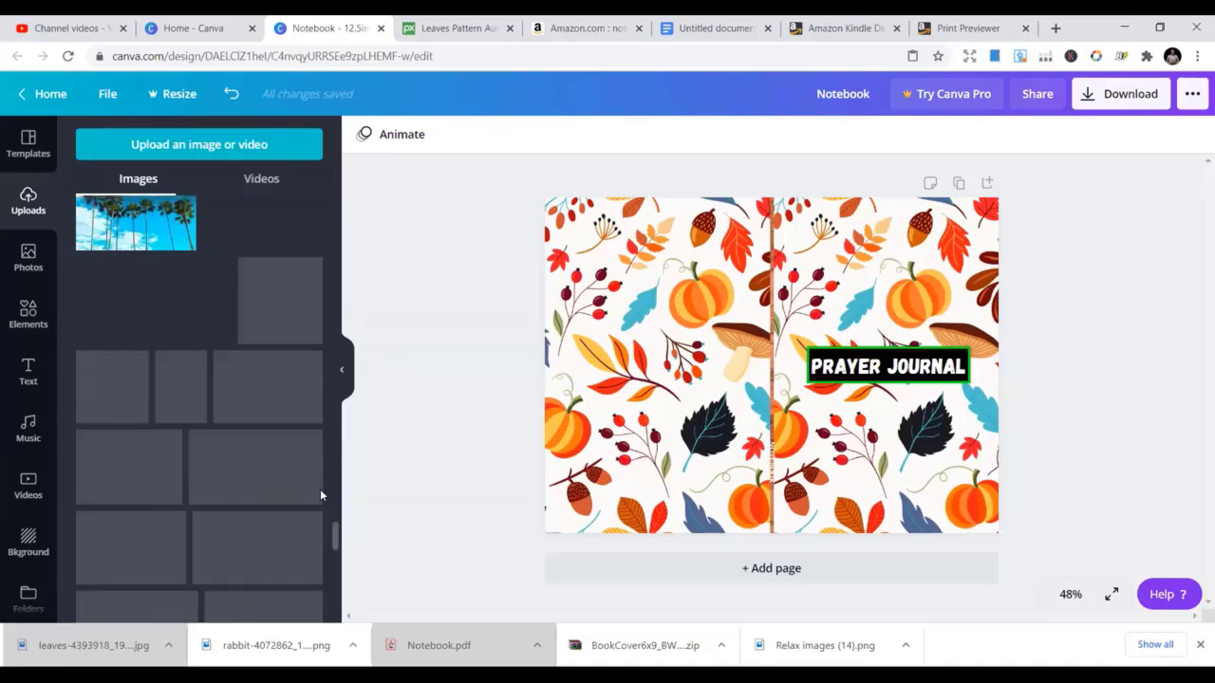
scroll(319, 489, "down", 8)
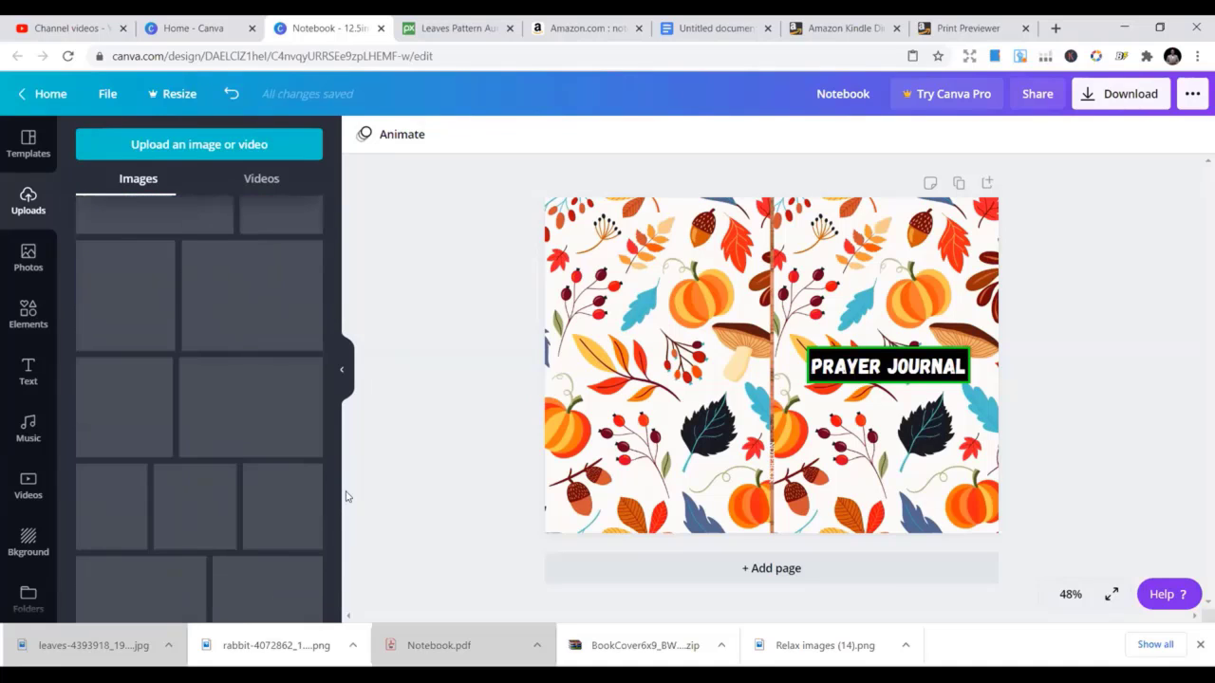
scroll(316, 489, "down", 8)
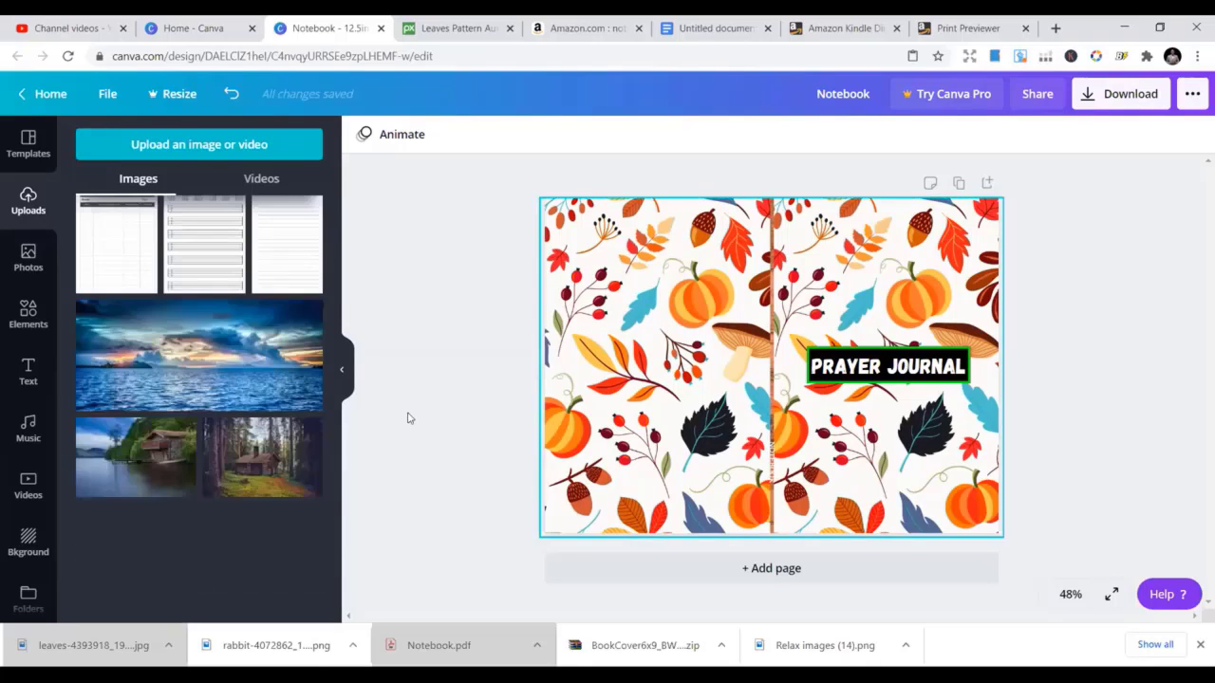
scroll(258, 446, "down", 5)
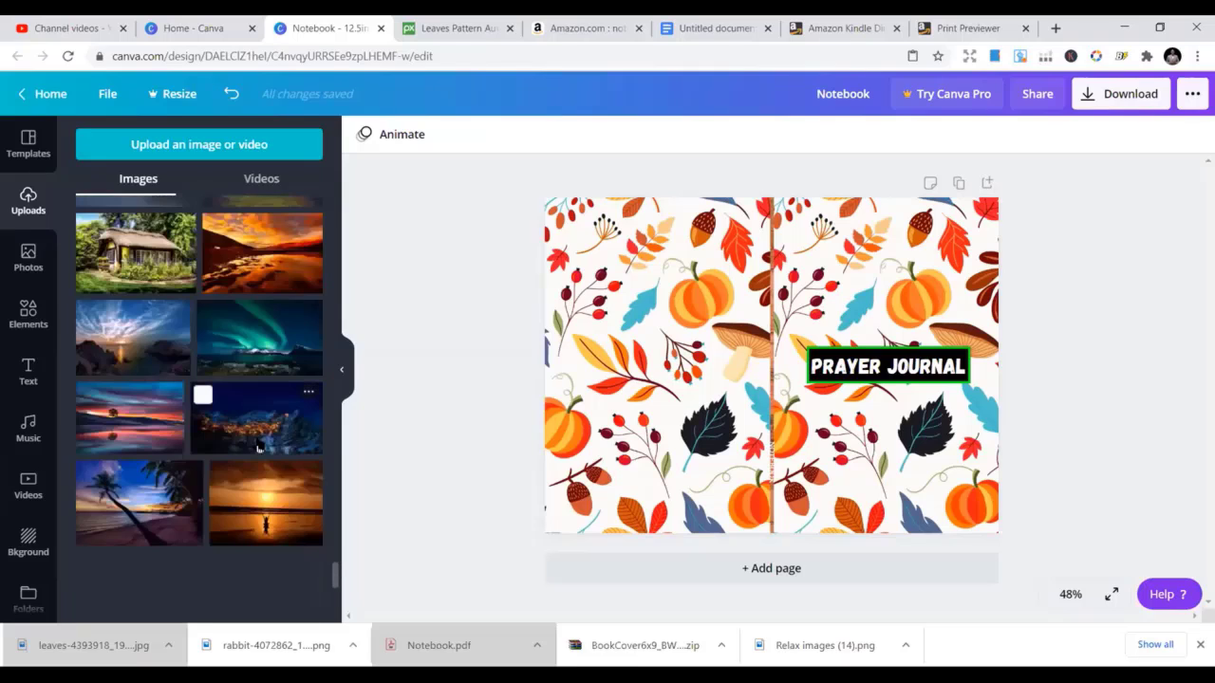
scroll(260, 453, "down", 6)
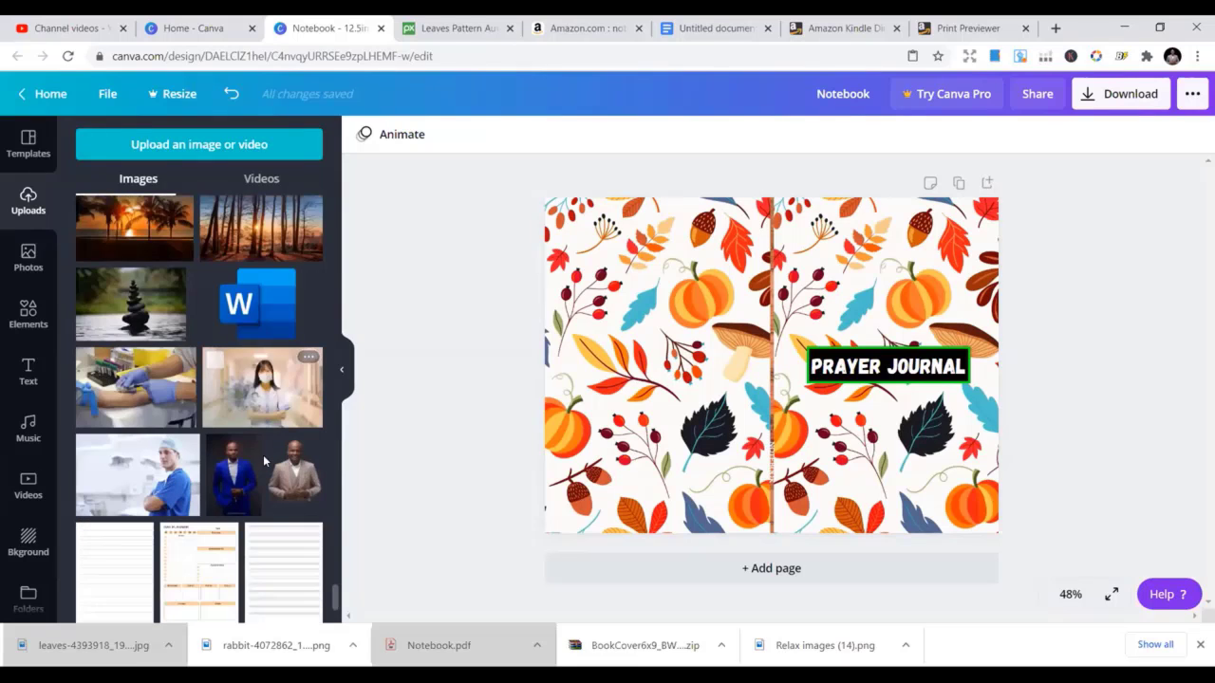
scroll(265, 455, "down", 8)
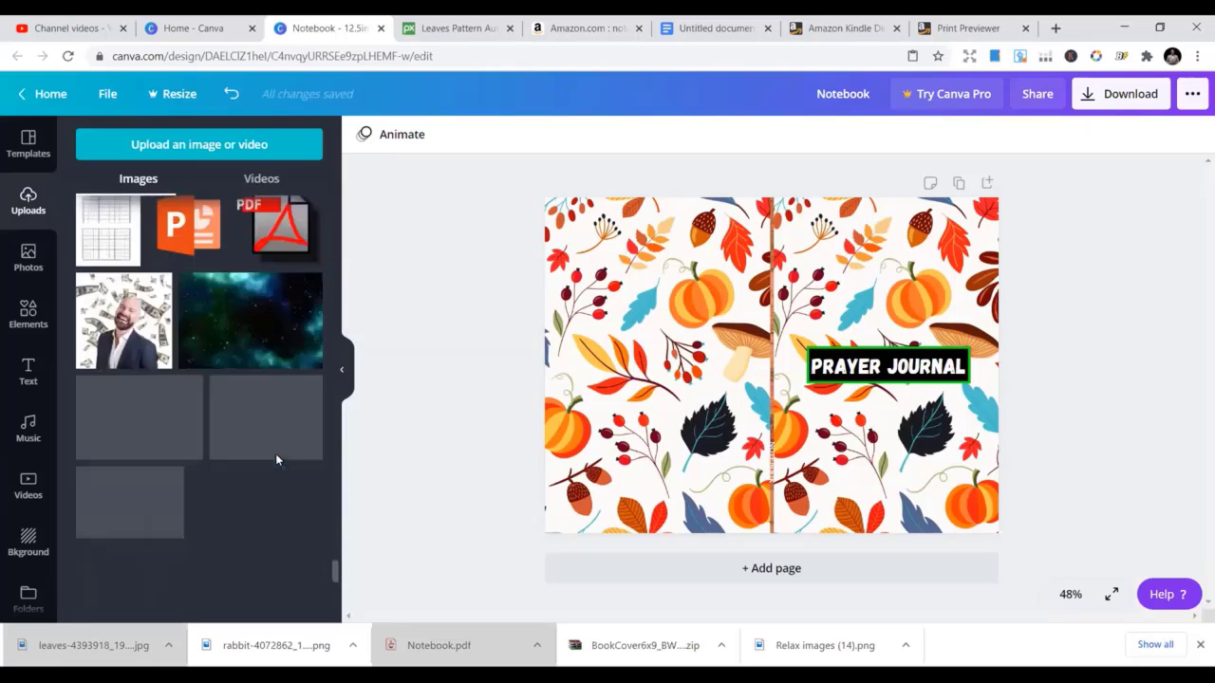
scroll(283, 462, "down", 4)
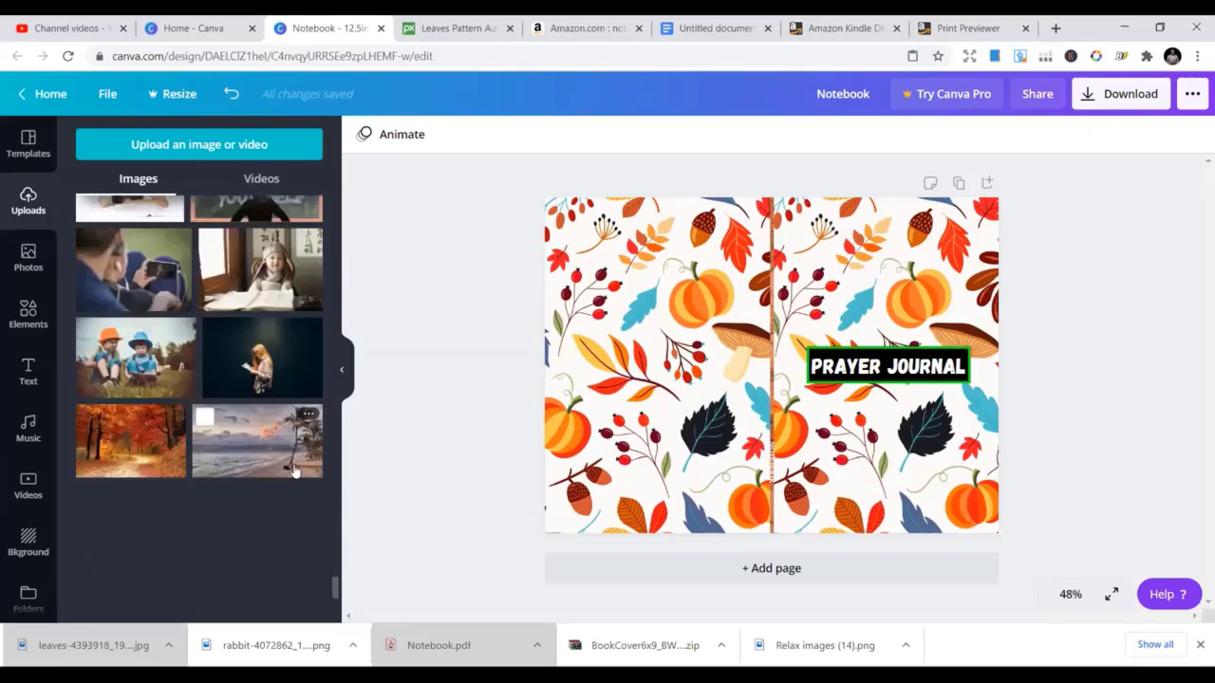
scroll(294, 472, "down", 5)
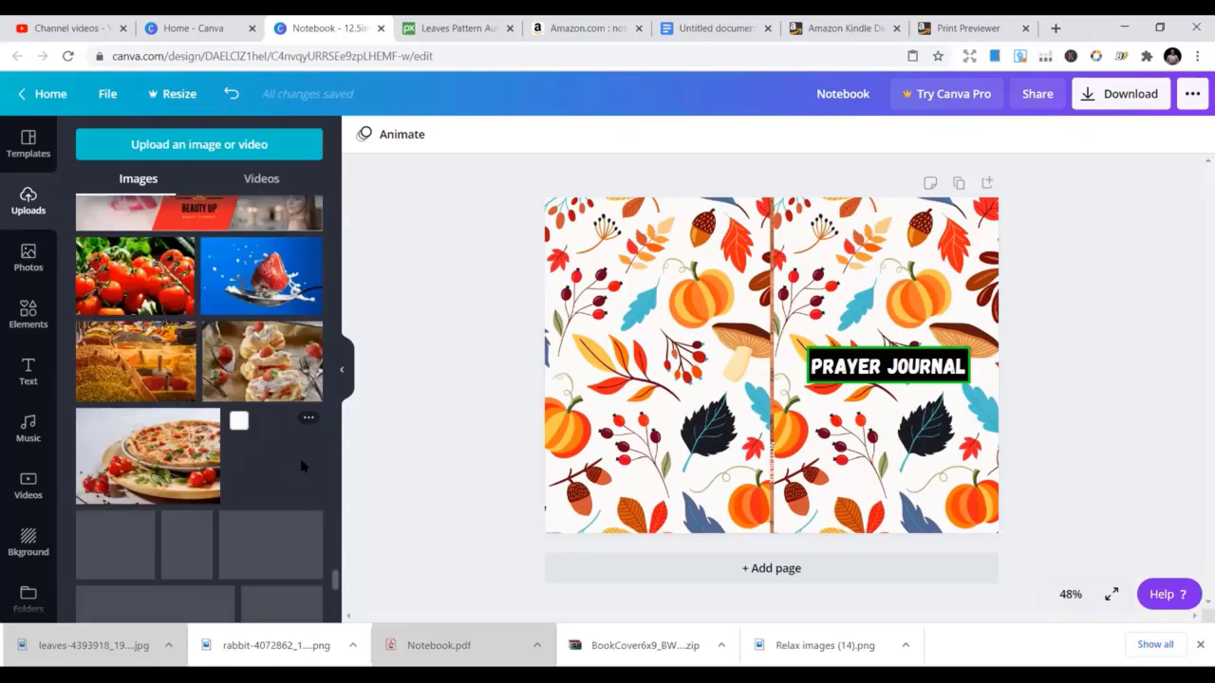
scroll(302, 465, "down", 5)
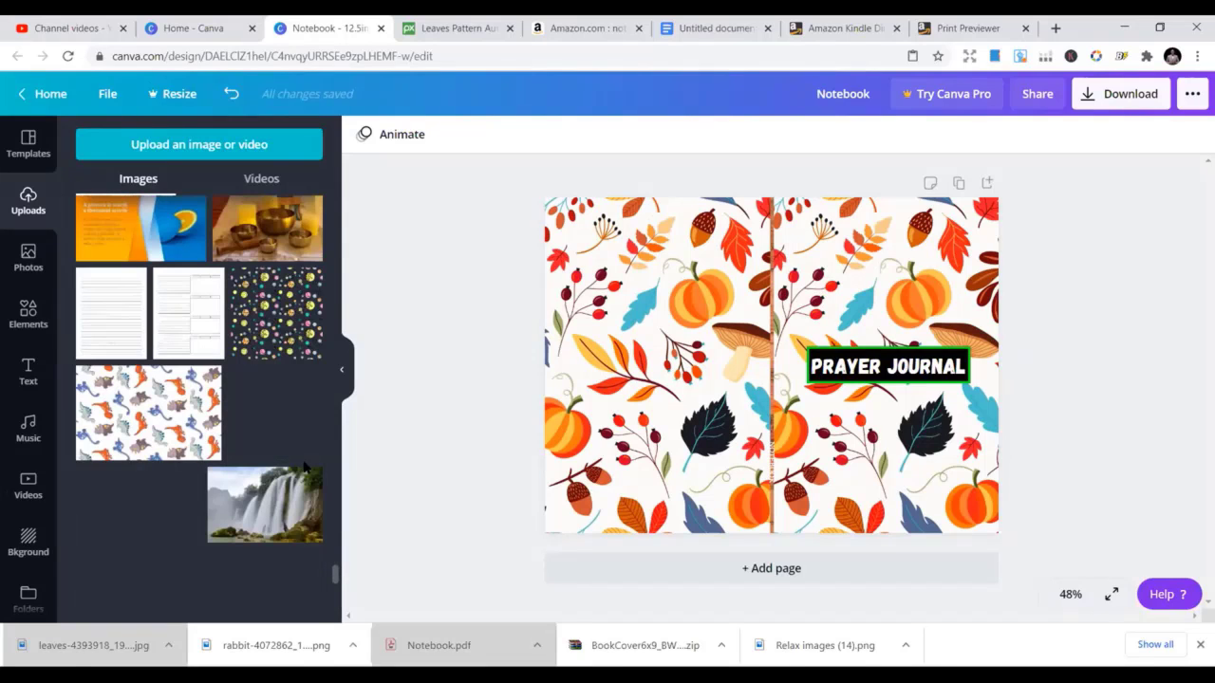
scroll(302, 459, "down", 5)
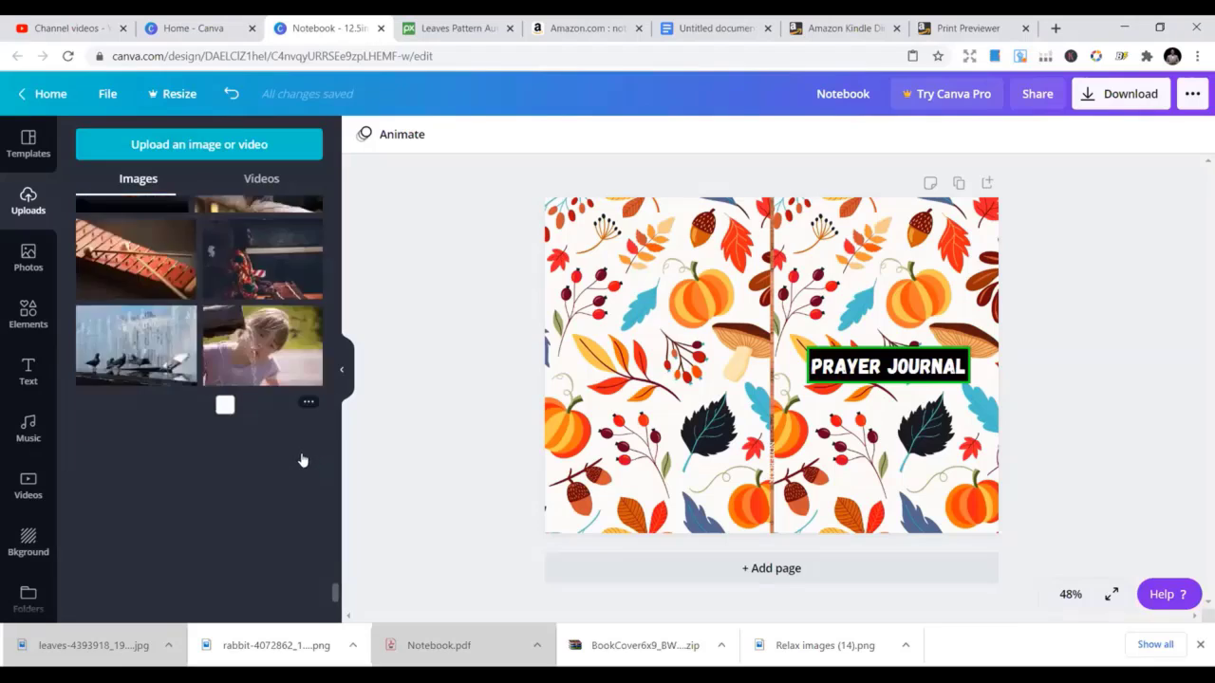
scroll(302, 461, "down", 10)
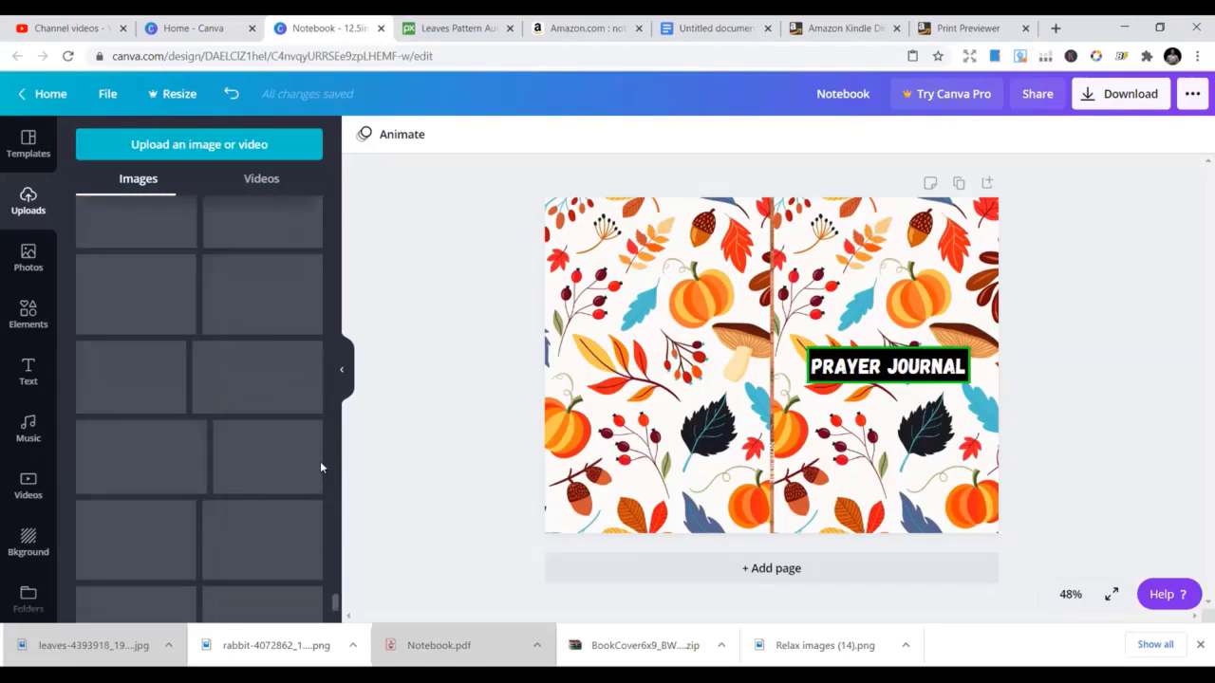
scroll(320, 464, "down", 10)
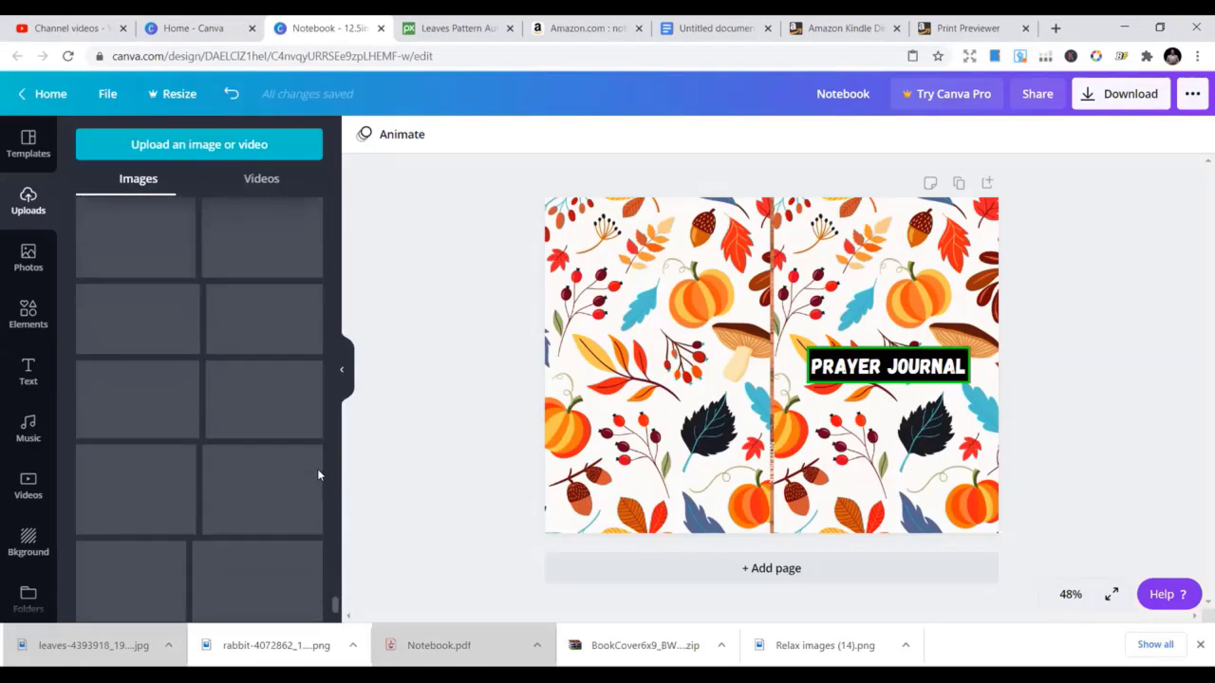
scroll(318, 471, "down", 8)
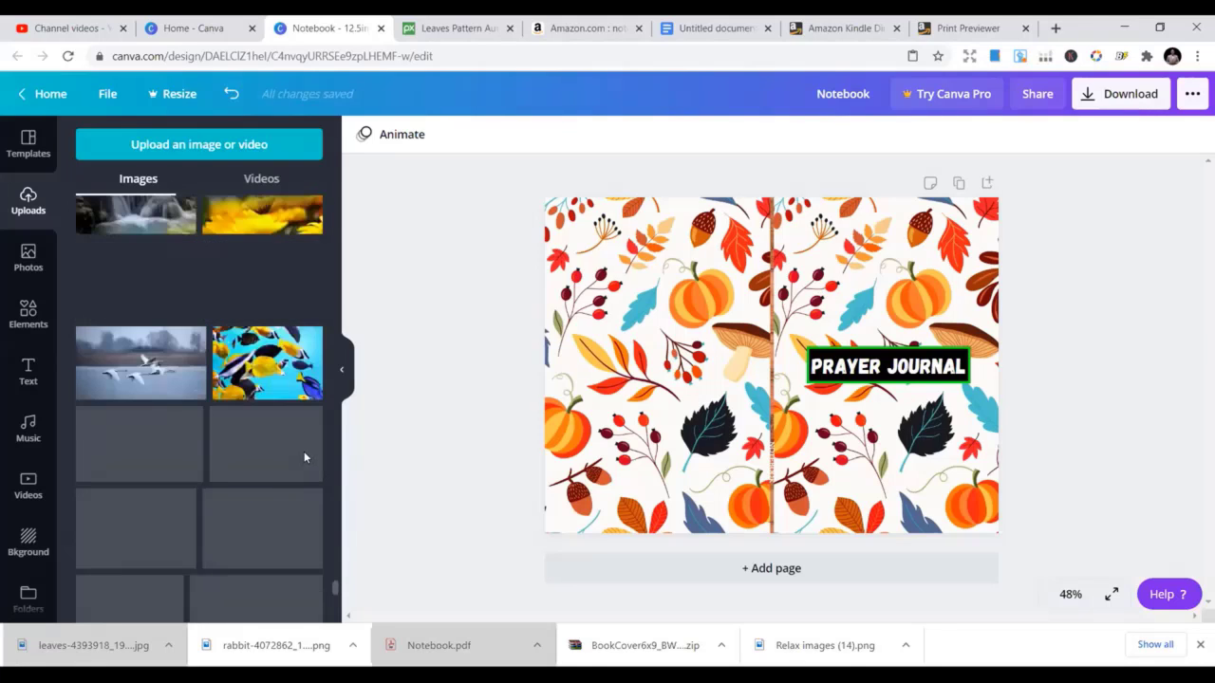
scroll(309, 463, "down", 8)
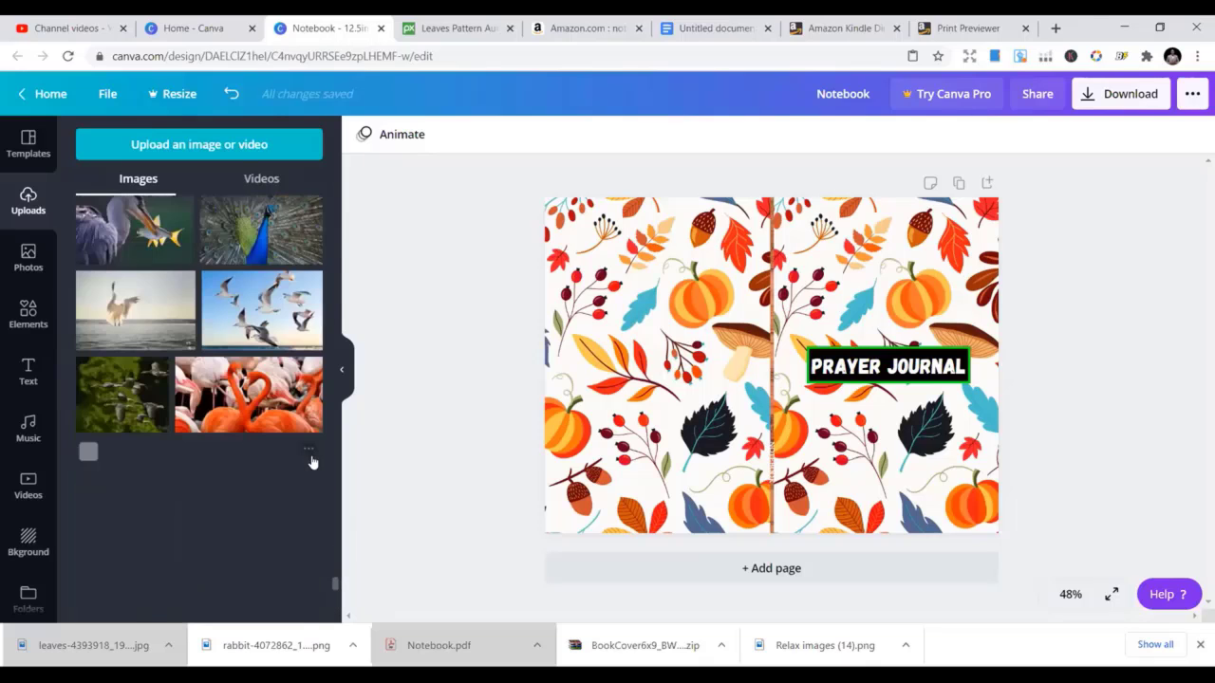
scroll(309, 461, "down", 5)
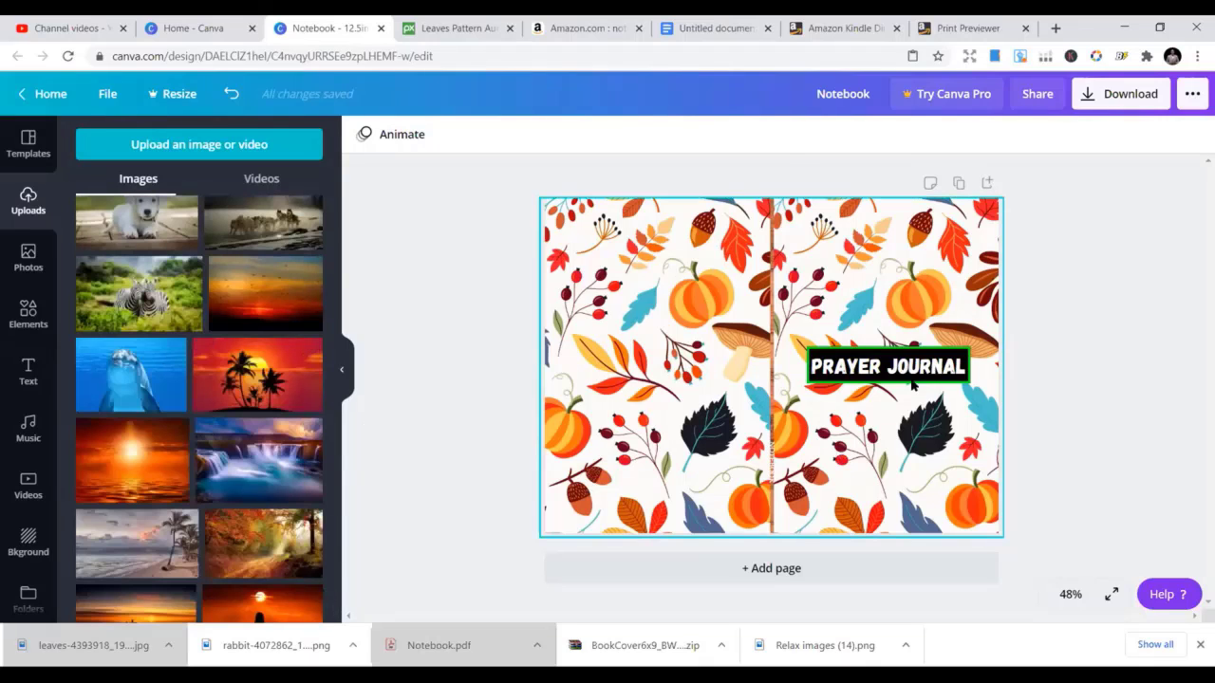
scroll(227, 522, "down", 10)
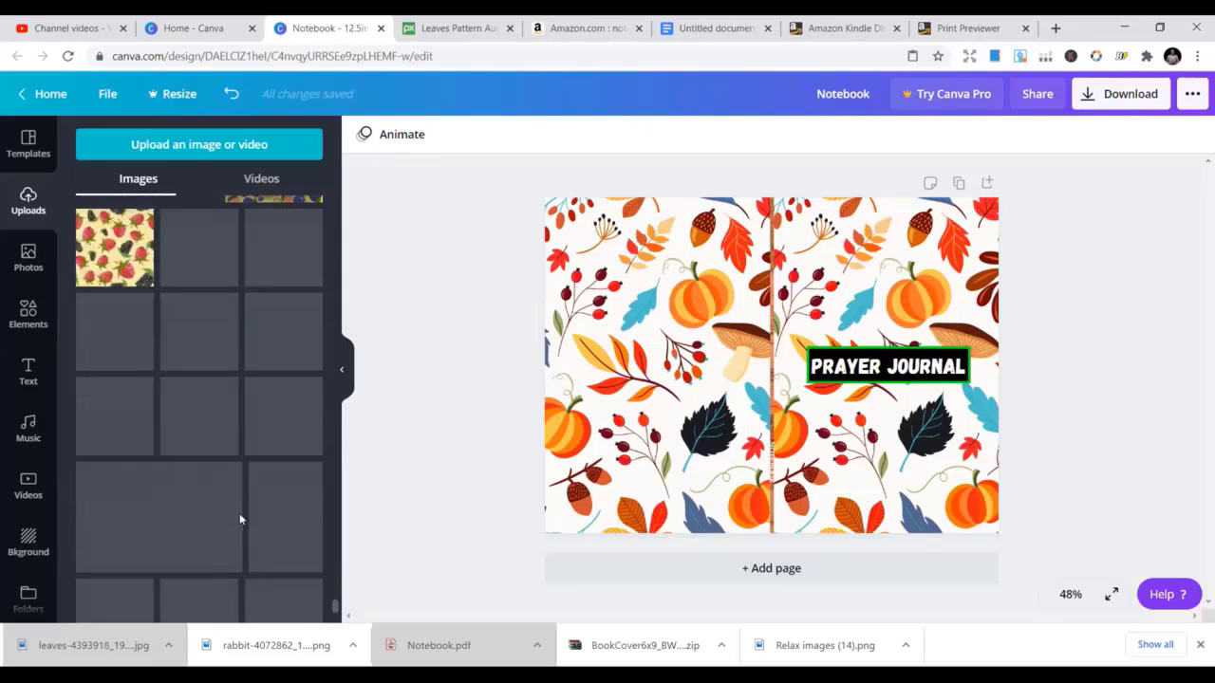
scroll(239, 513, "up", 1)
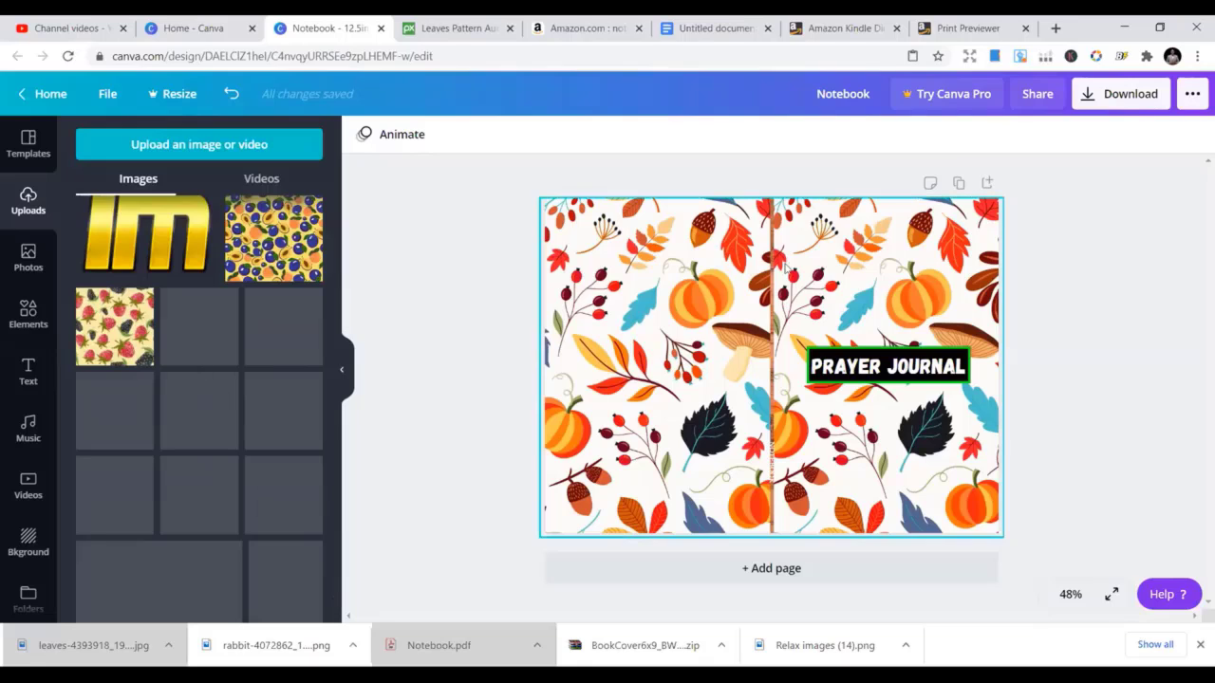
Check the Download file-type options, then scroll Uploads down to the animal-print patterns
left_click(1135, 97)
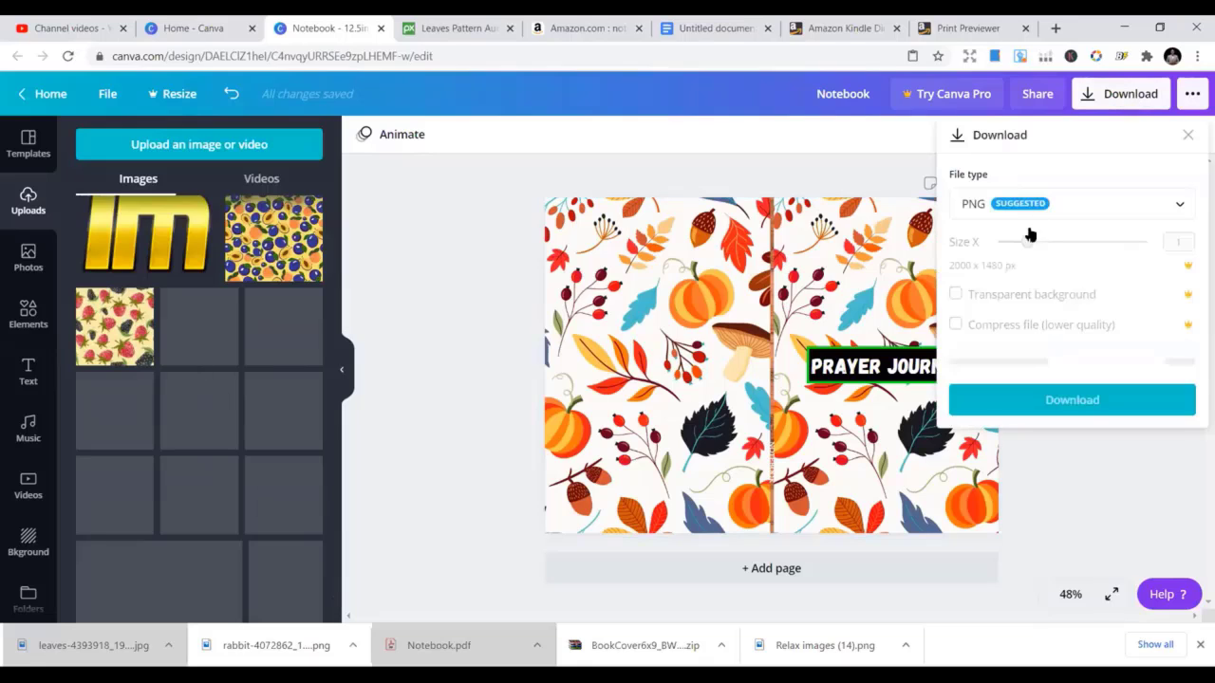
left_click(1032, 204)
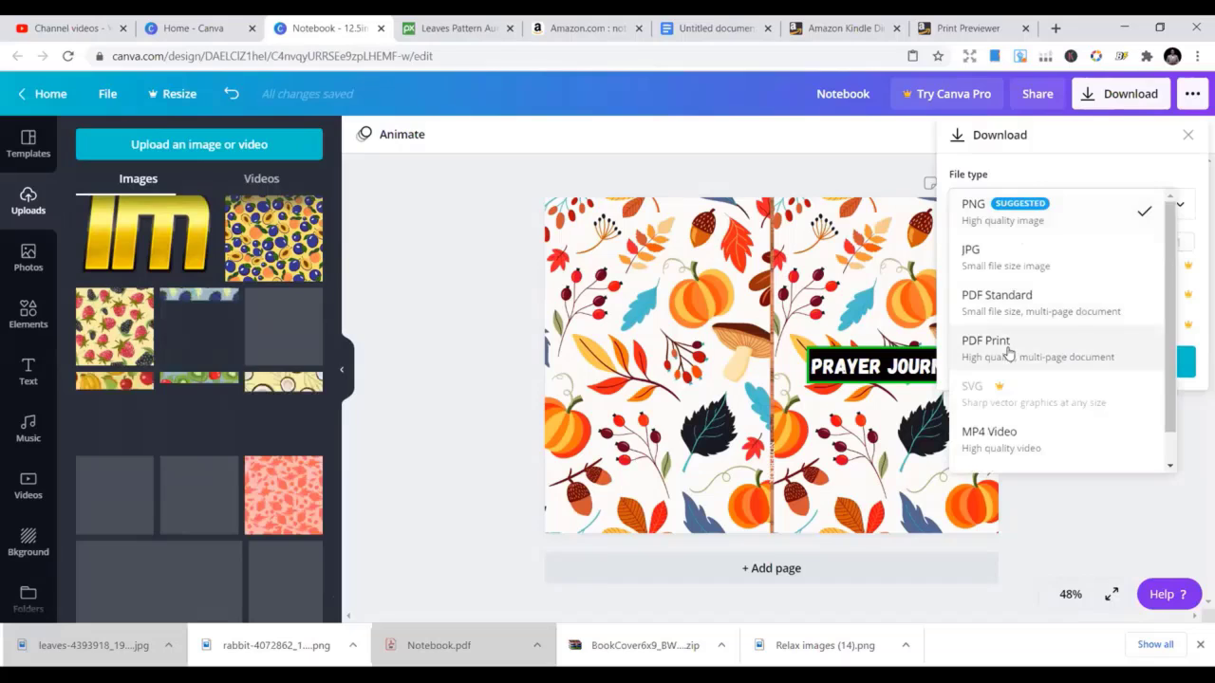
left_click(610, 343)
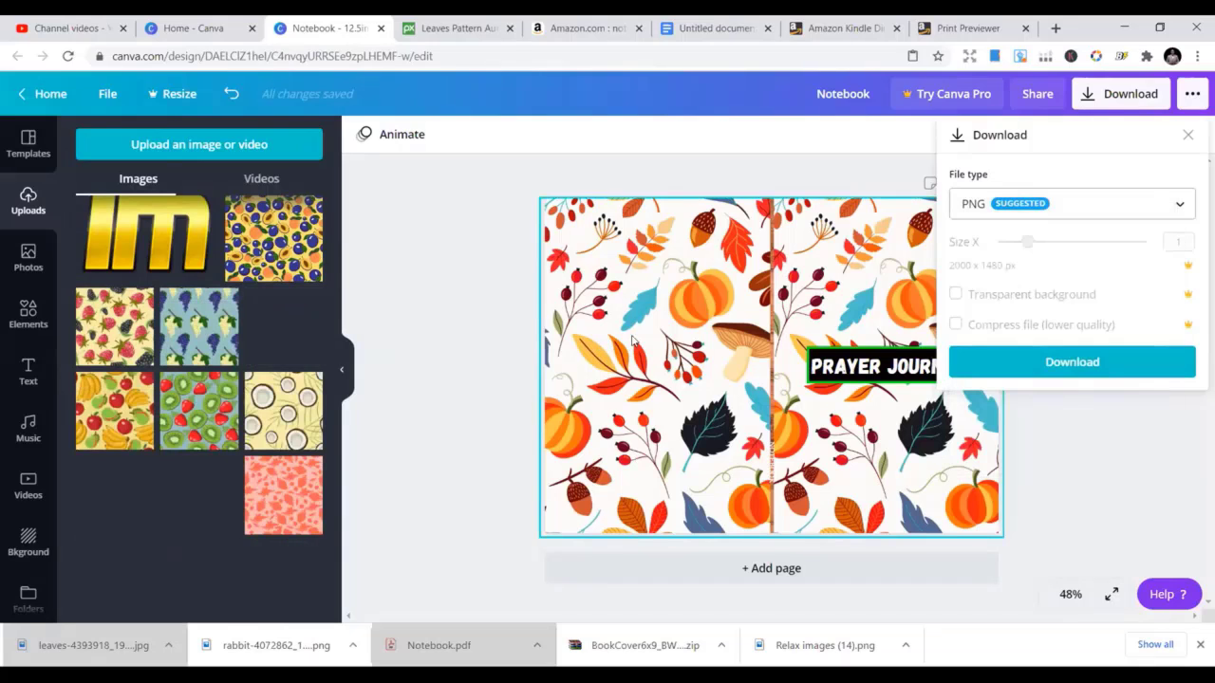
scroll(254, 494, "down", 3)
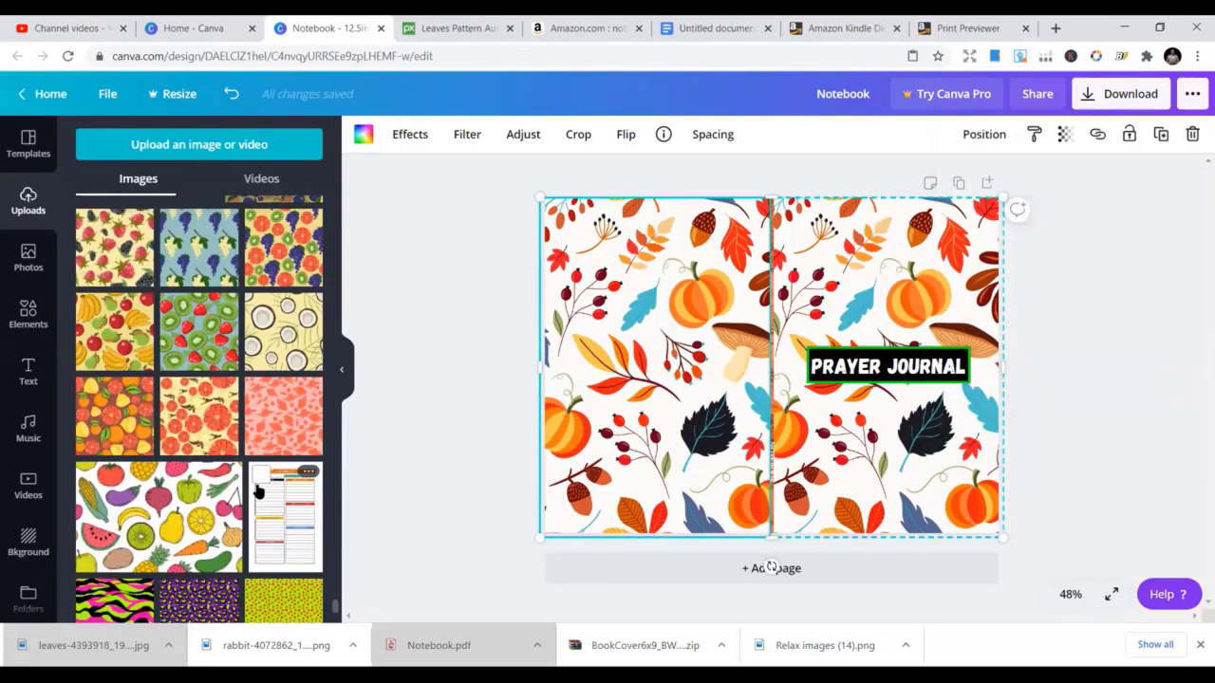
scroll(254, 504, "down", 2)
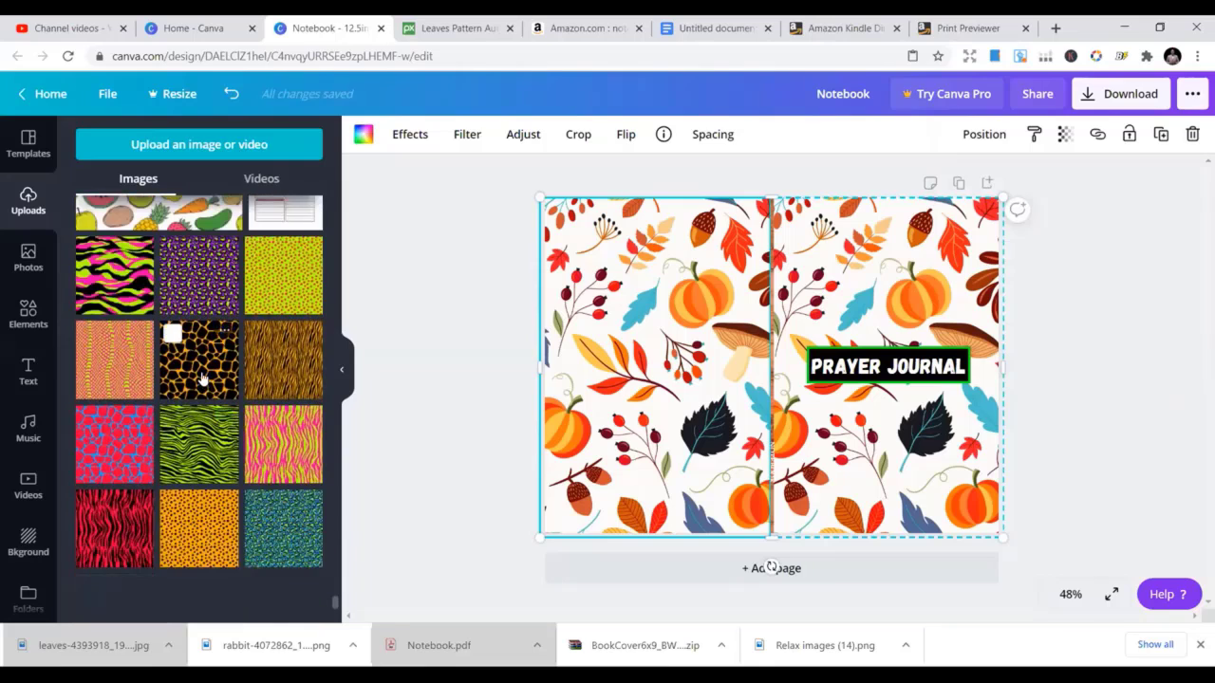
Cover both halves of the notebook with the orange giraffe-print pattern, replacing the leaves
left_click(201, 376)
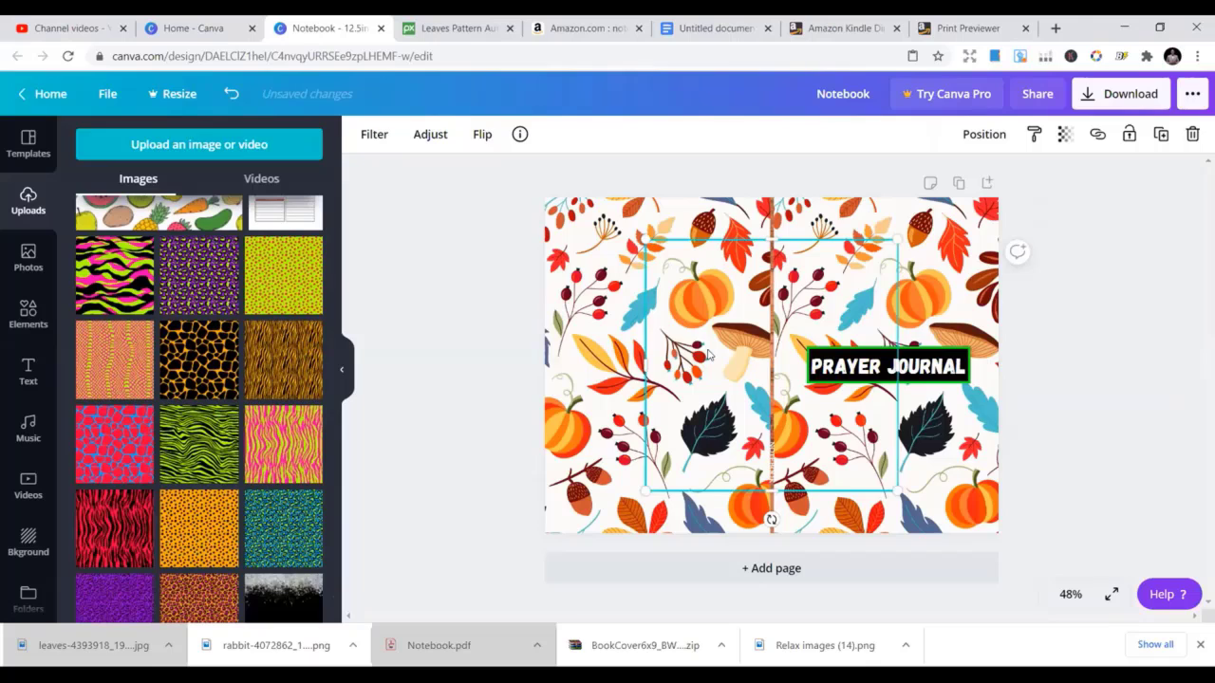
left_click_drag(664, 350, 661, 349)
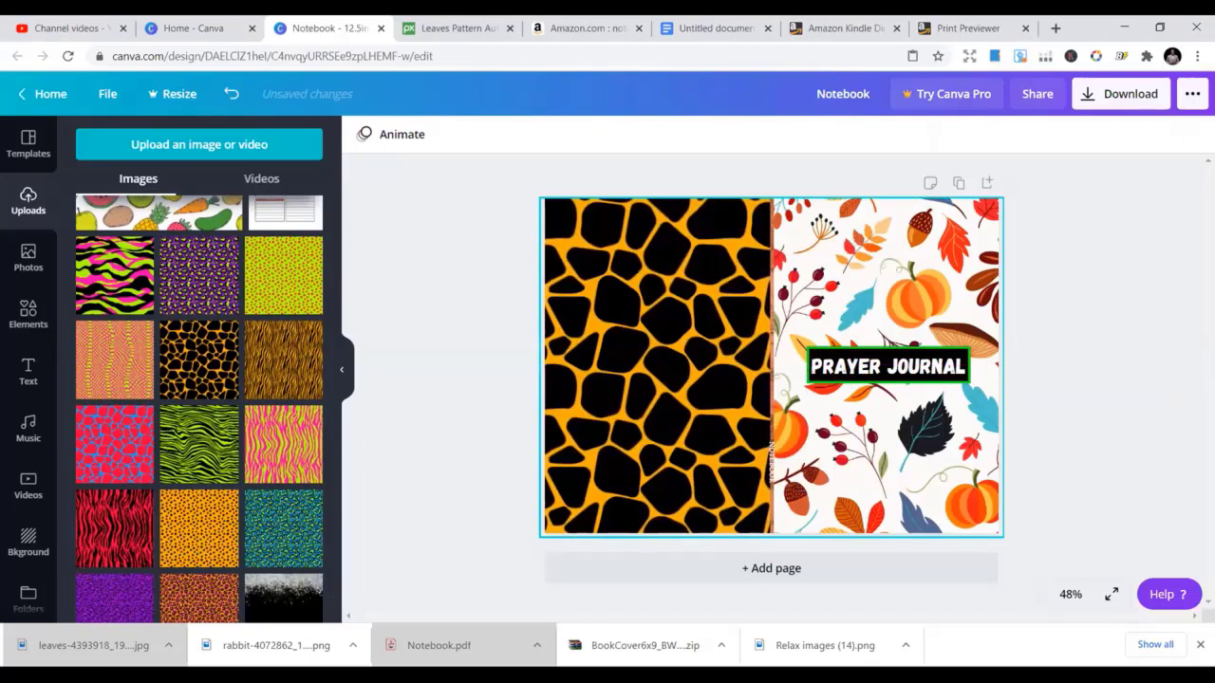
left_click(219, 379)
left_click_drag(752, 332, 789, 313)
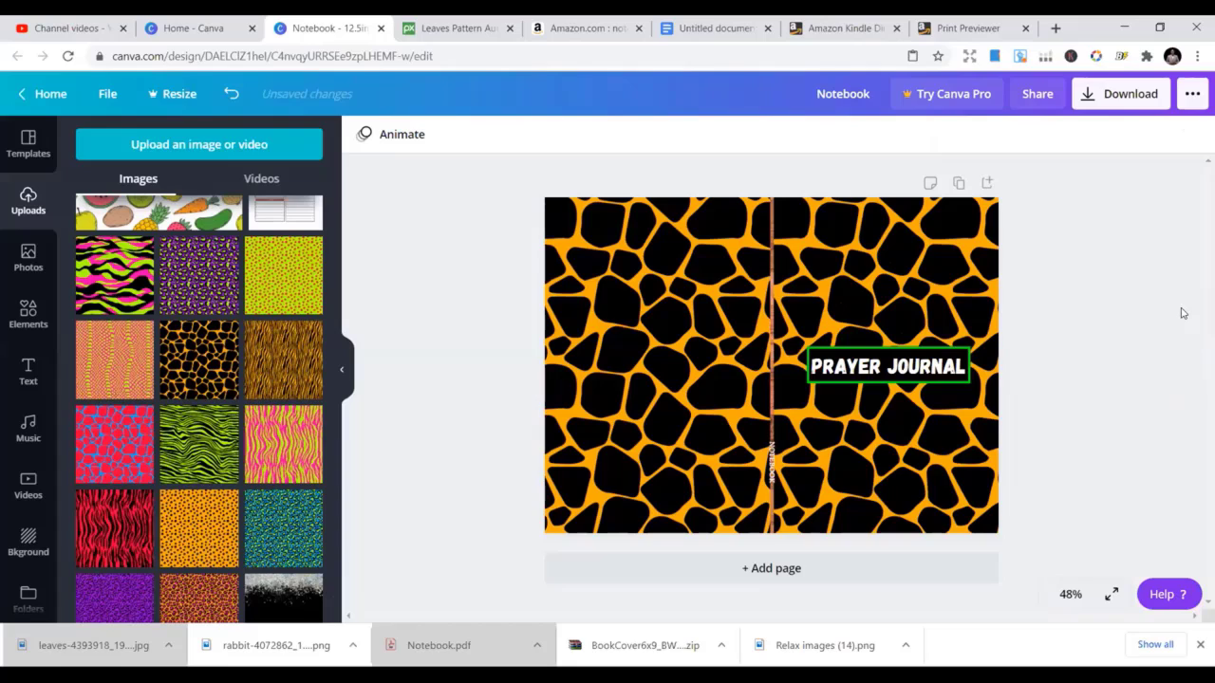
left_click(743, 439)
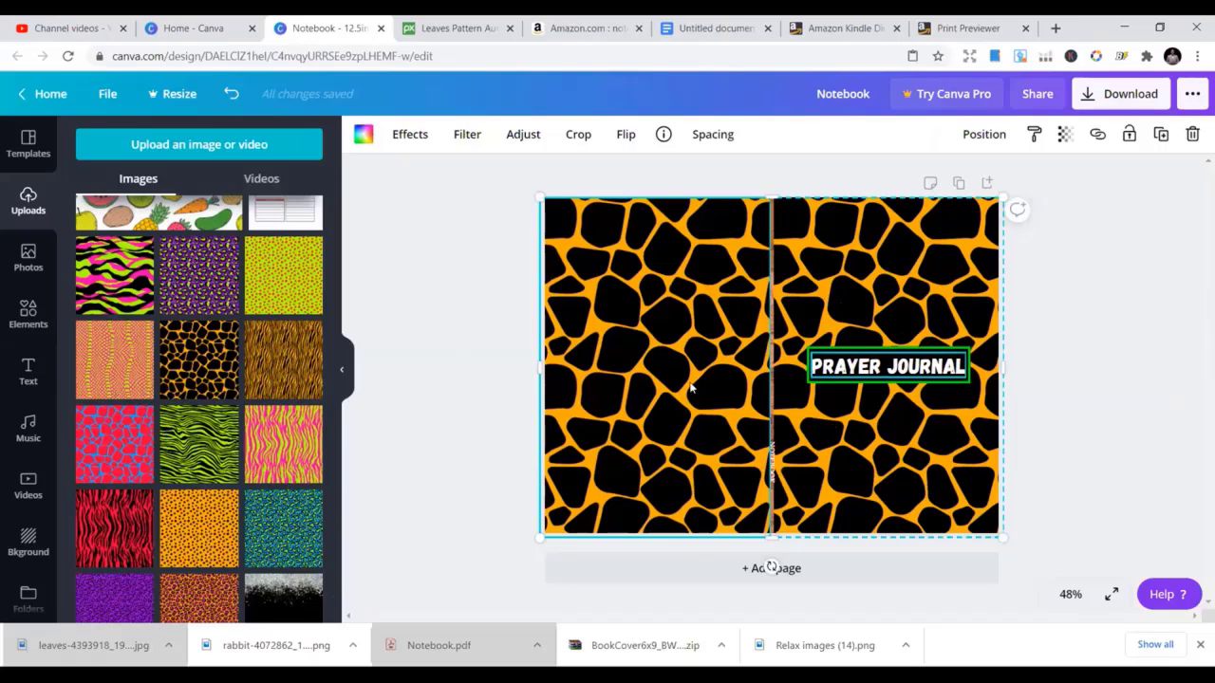
left_click(1043, 276)
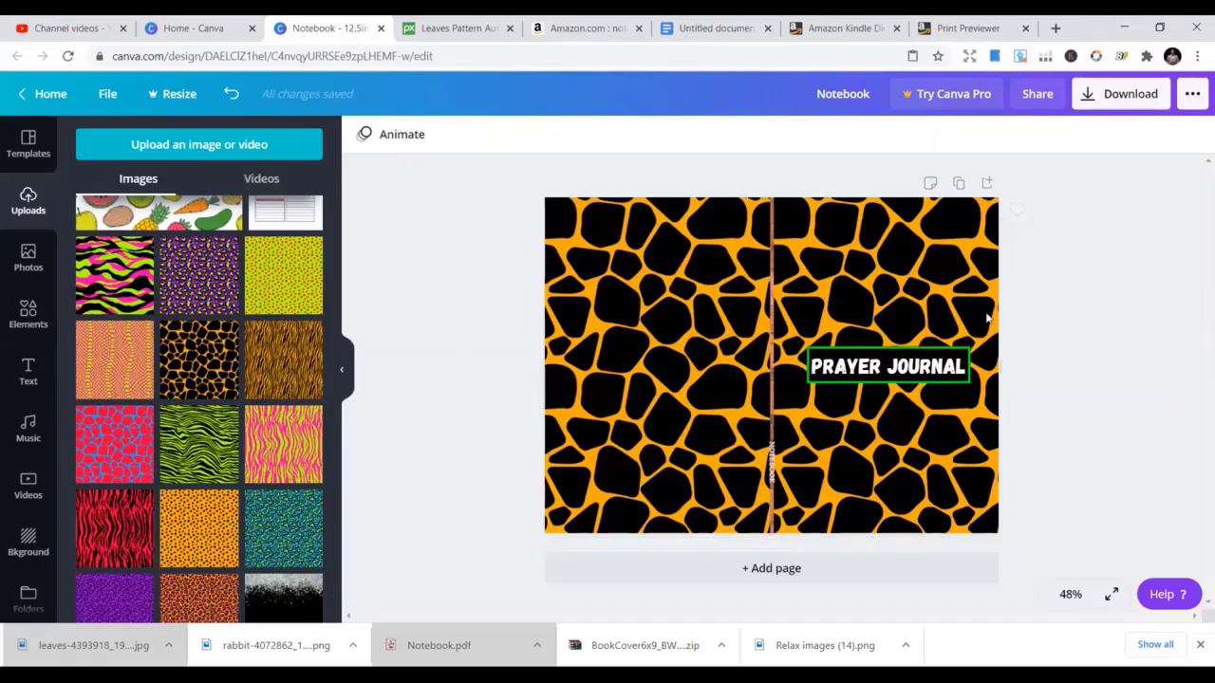
Recolour the PRAYER JOURNAL label's outline orange to match the giraffe pattern
left_click(939, 353)
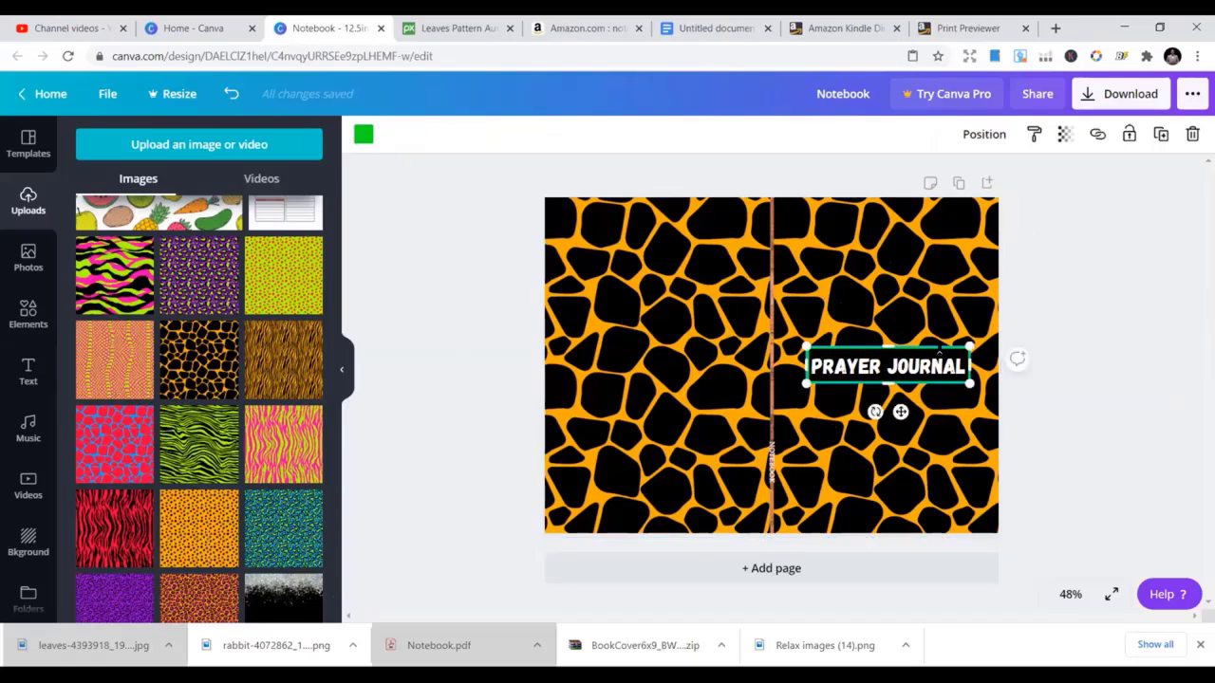
left_click(361, 134)
left_click(177, 369)
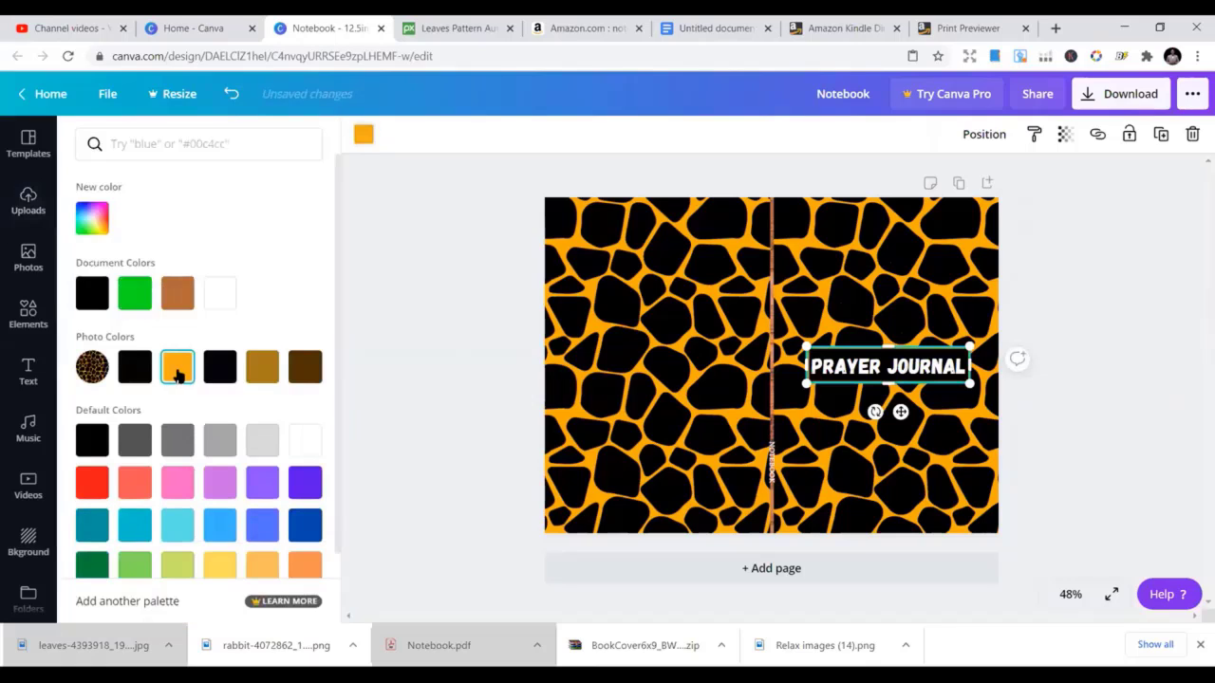
left_click(446, 230)
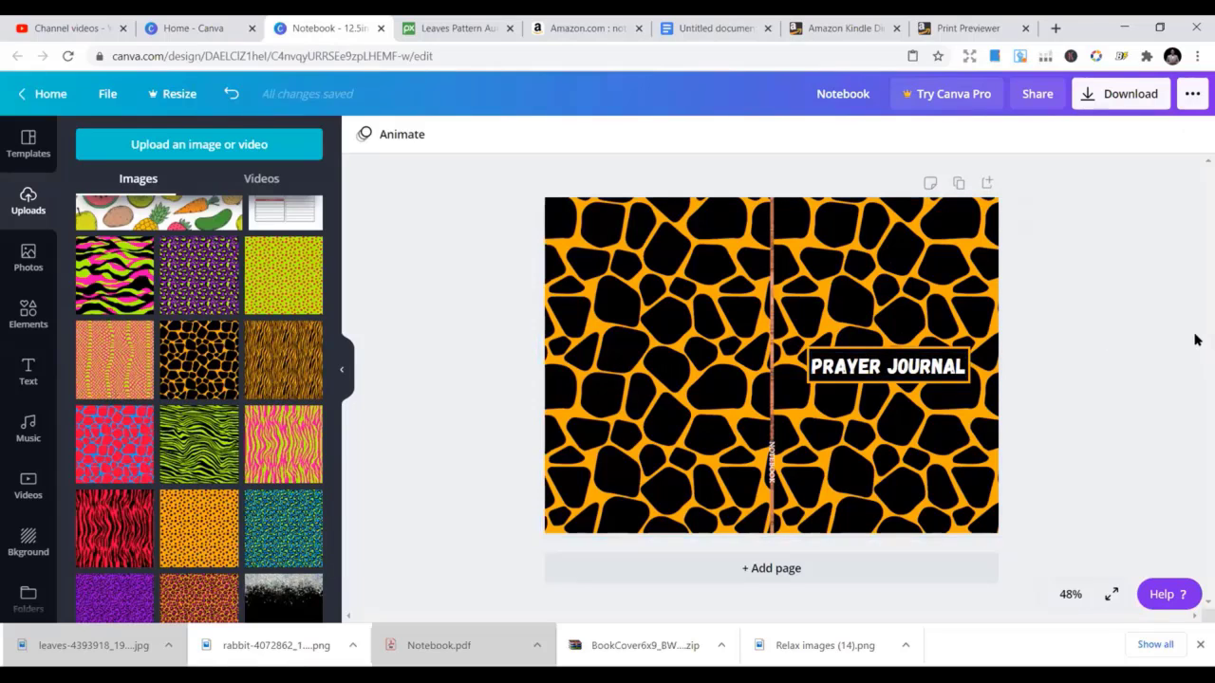
left_click(1132, 99)
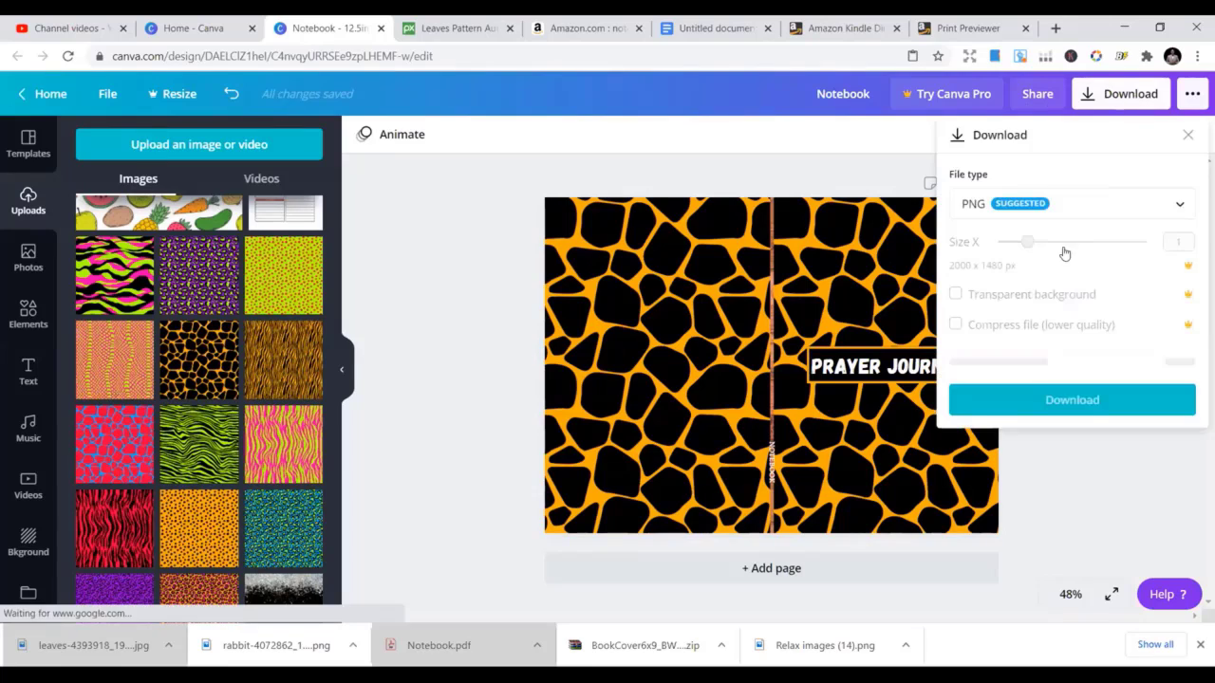
left_click(425, 284)
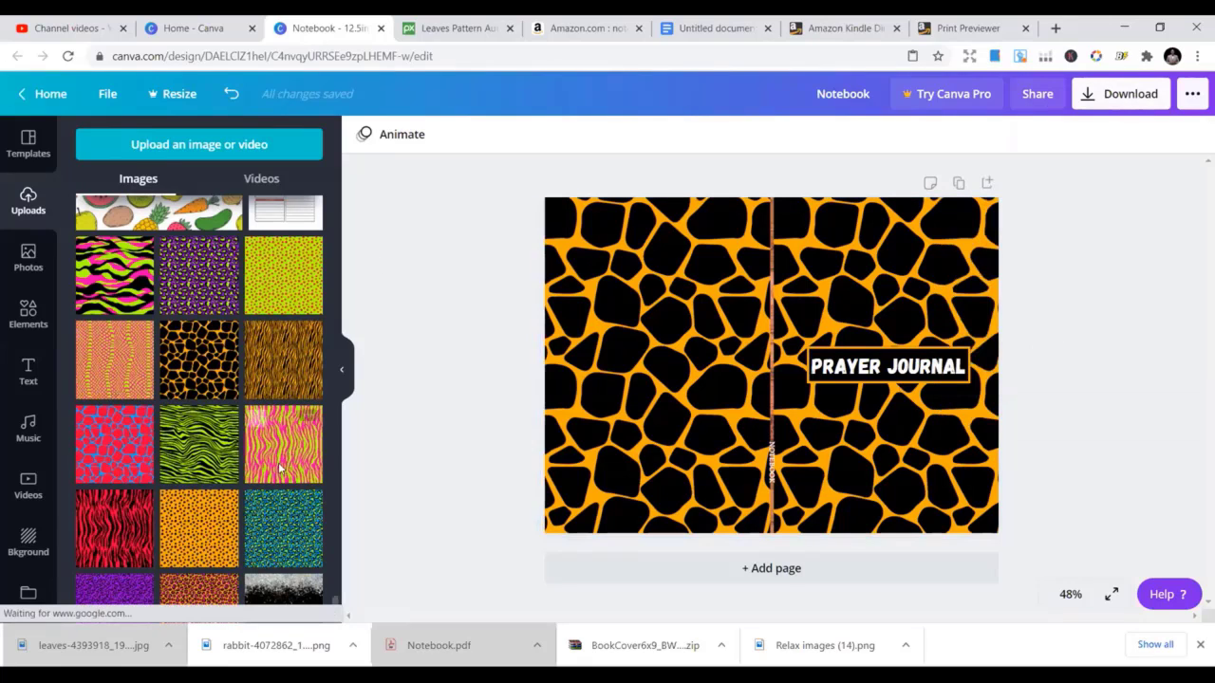
scroll(276, 474, "down", 3)
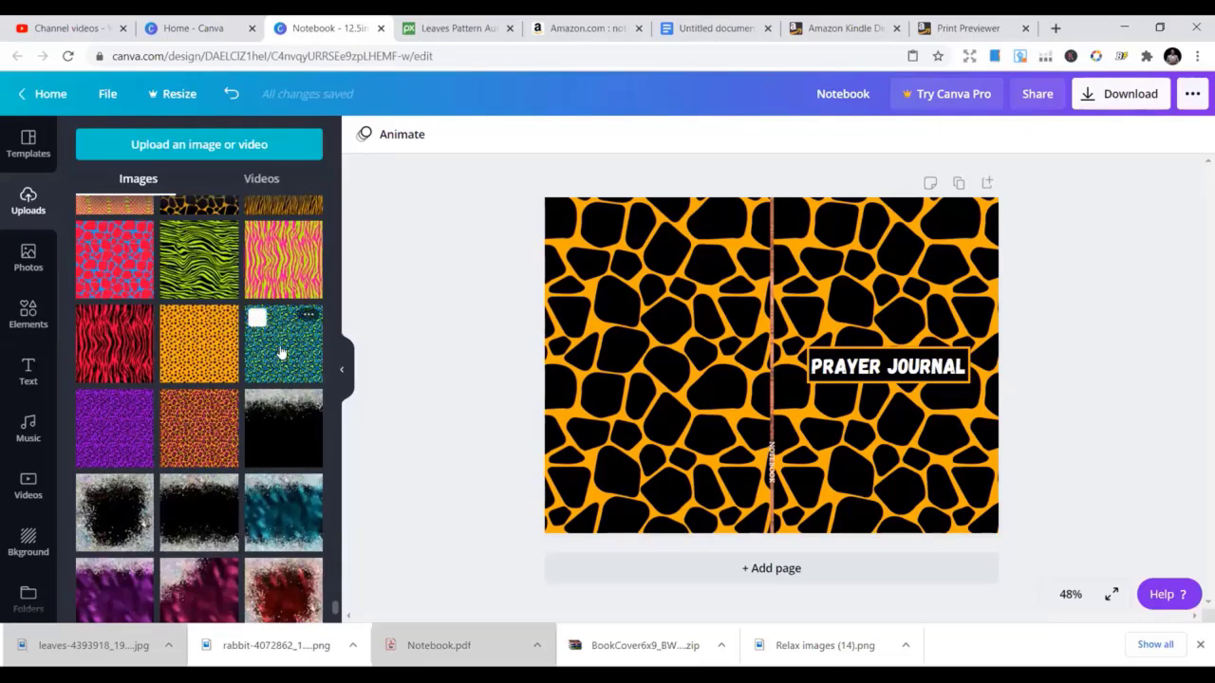
Place the blue-green leopard pattern over both halves of the cover
left_click(283, 344)
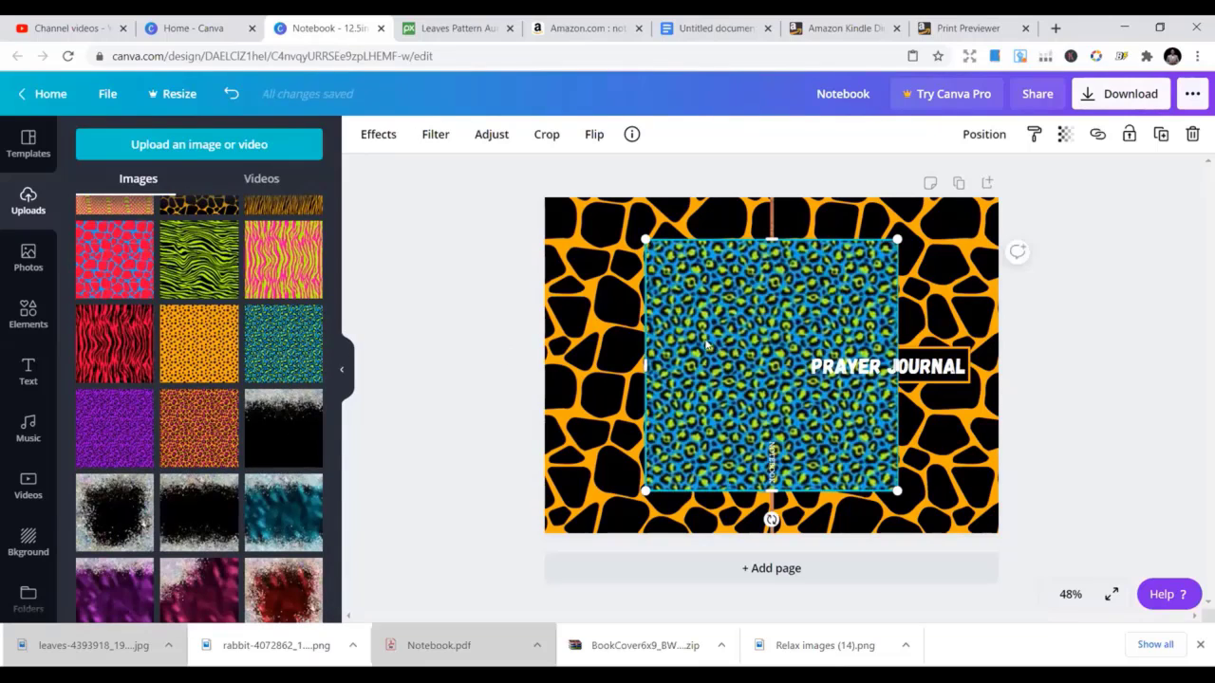
left_click_drag(715, 360, 690, 340)
left_click(287, 360)
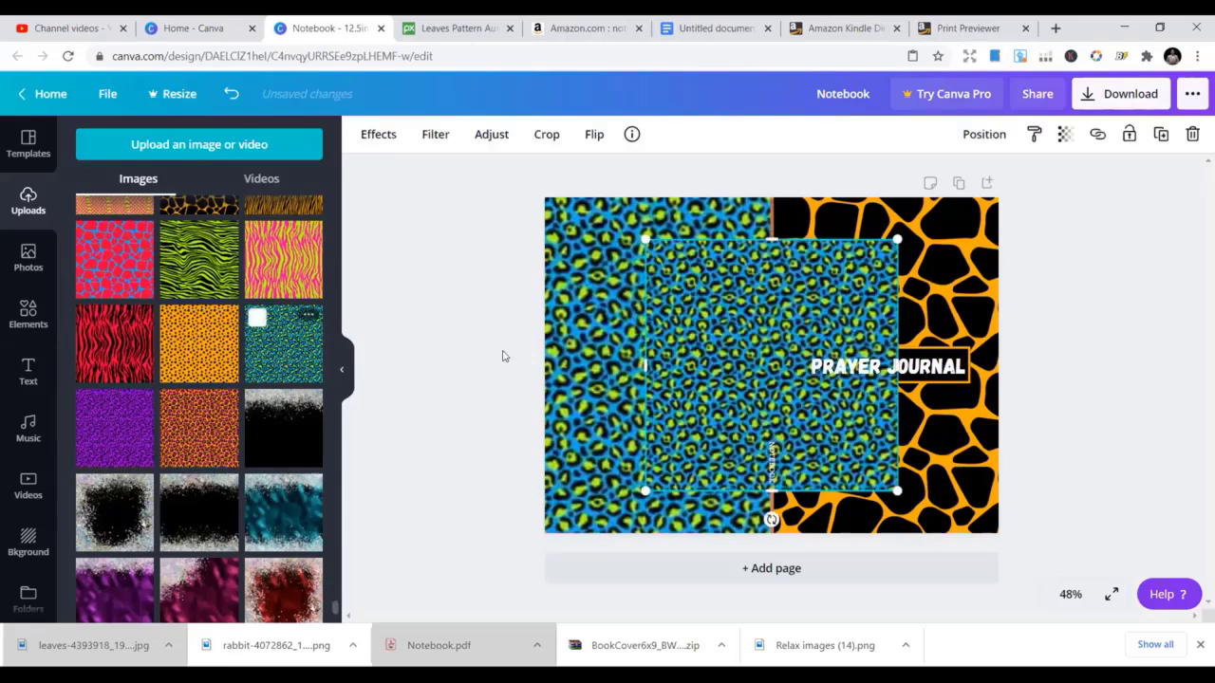
left_click_drag(809, 353, 806, 331)
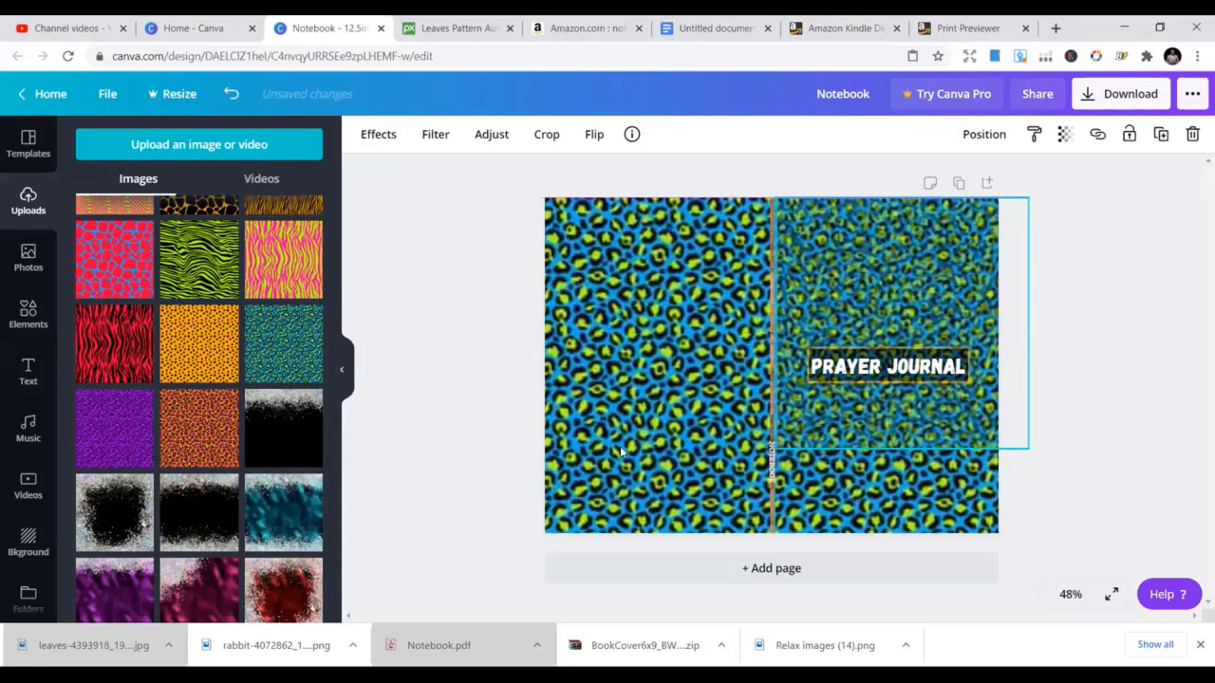
Make the PRAYER JOURNAL text red, after trying blue and green
left_click(865, 376)
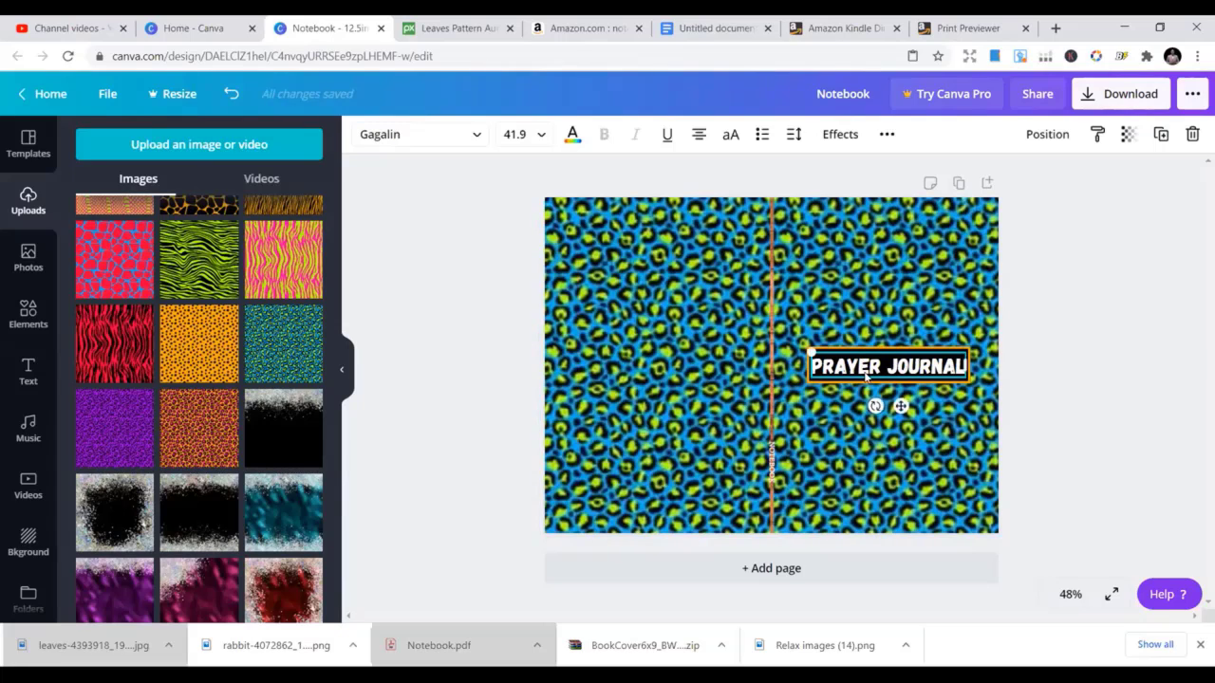
left_click(572, 136)
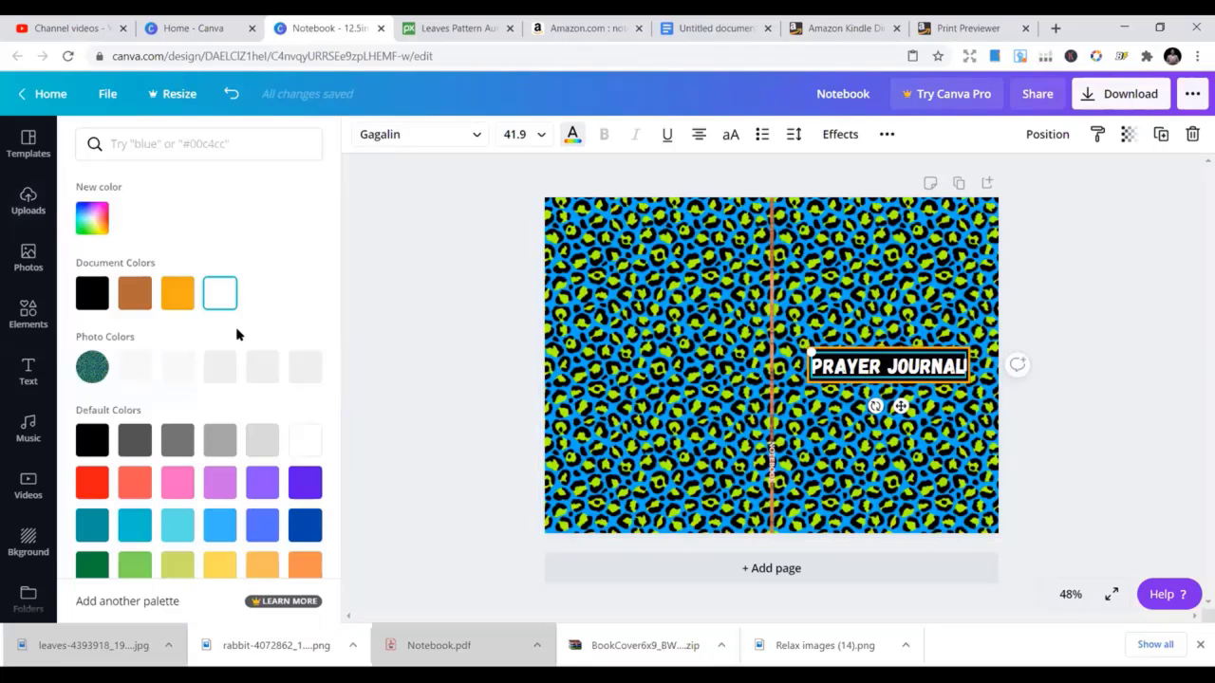
left_click(138, 373)
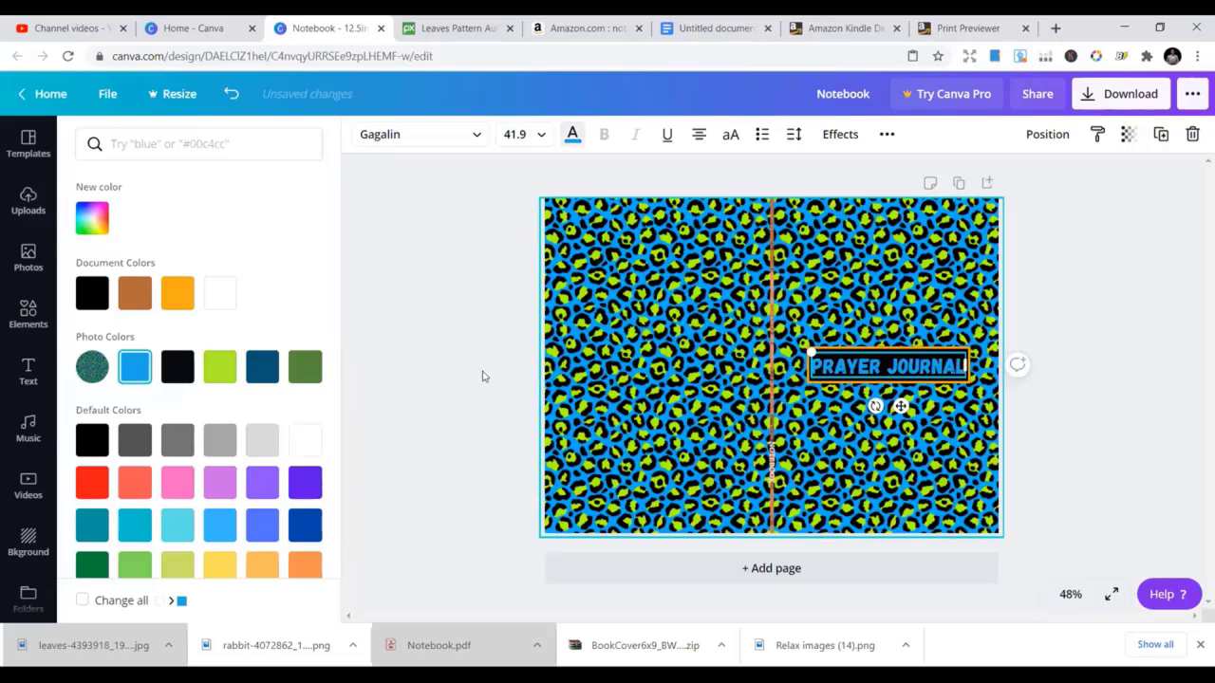
left_click(311, 368)
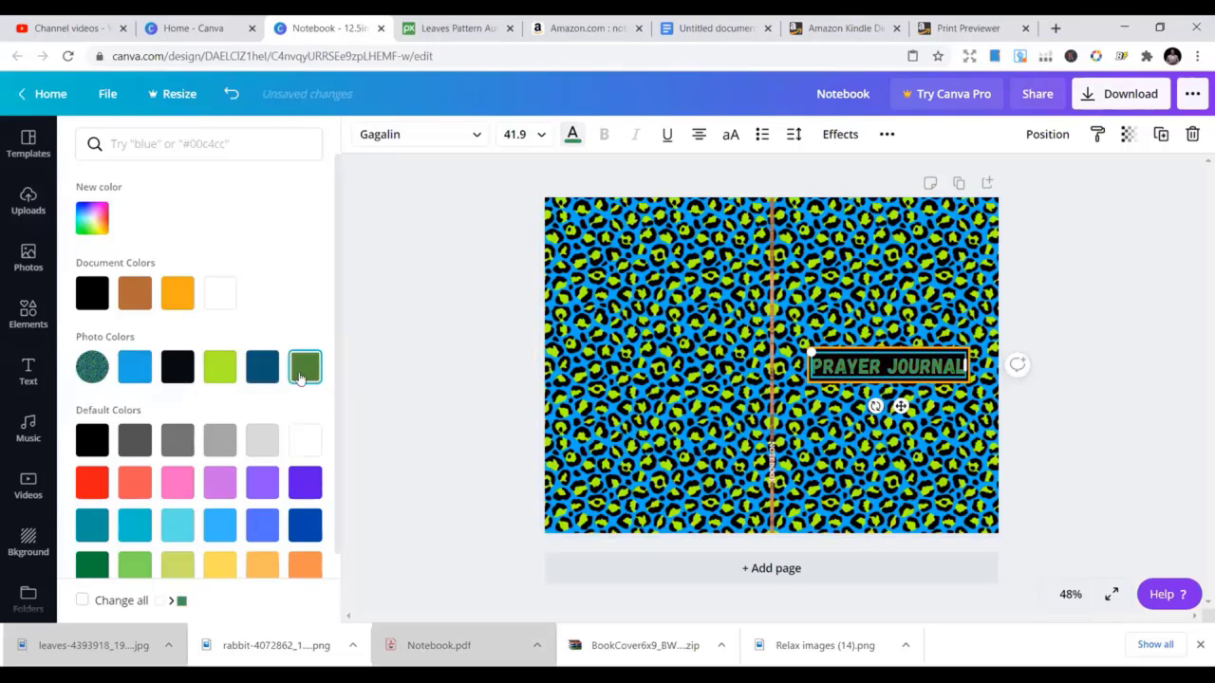
left_click(89, 482)
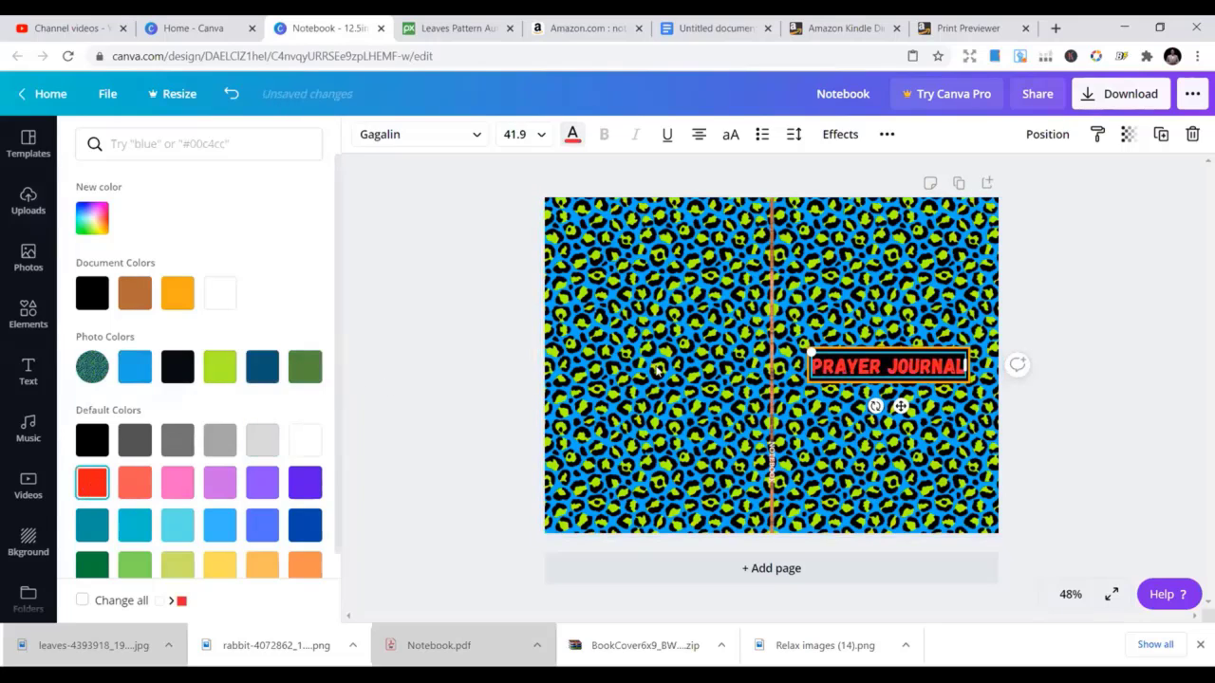
left_click(1077, 293)
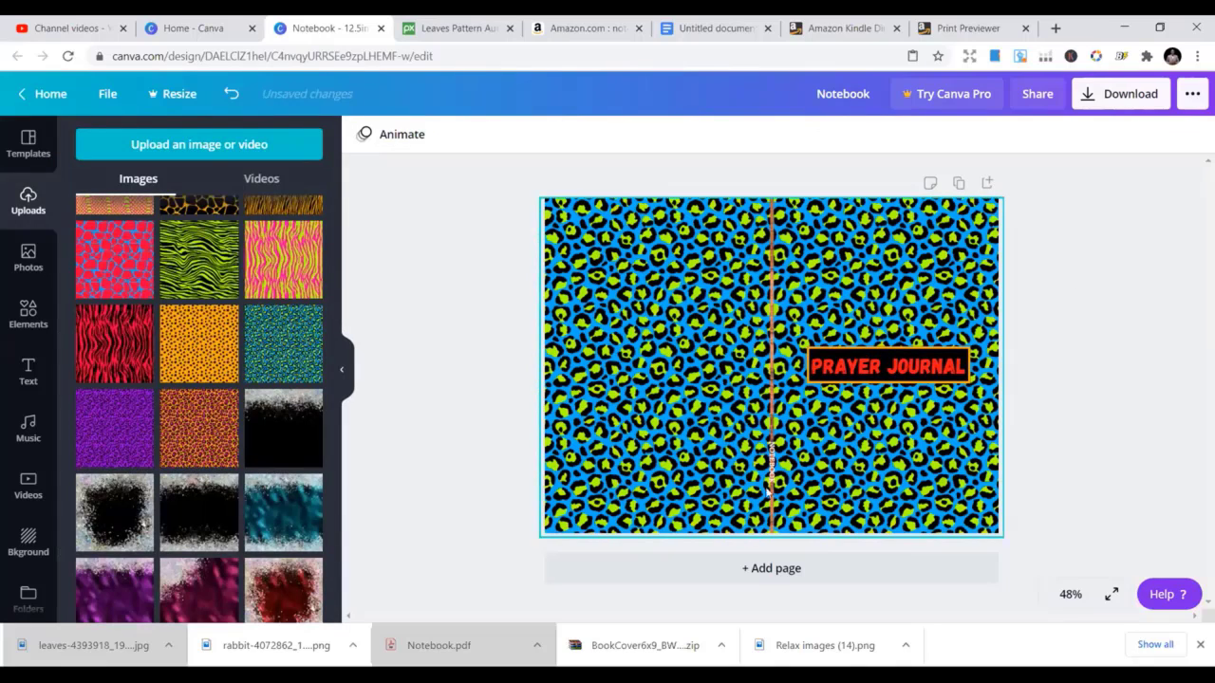
Flip through the other browser tabs, return to the Notebook design and close the Download panel
left_click(1120, 94)
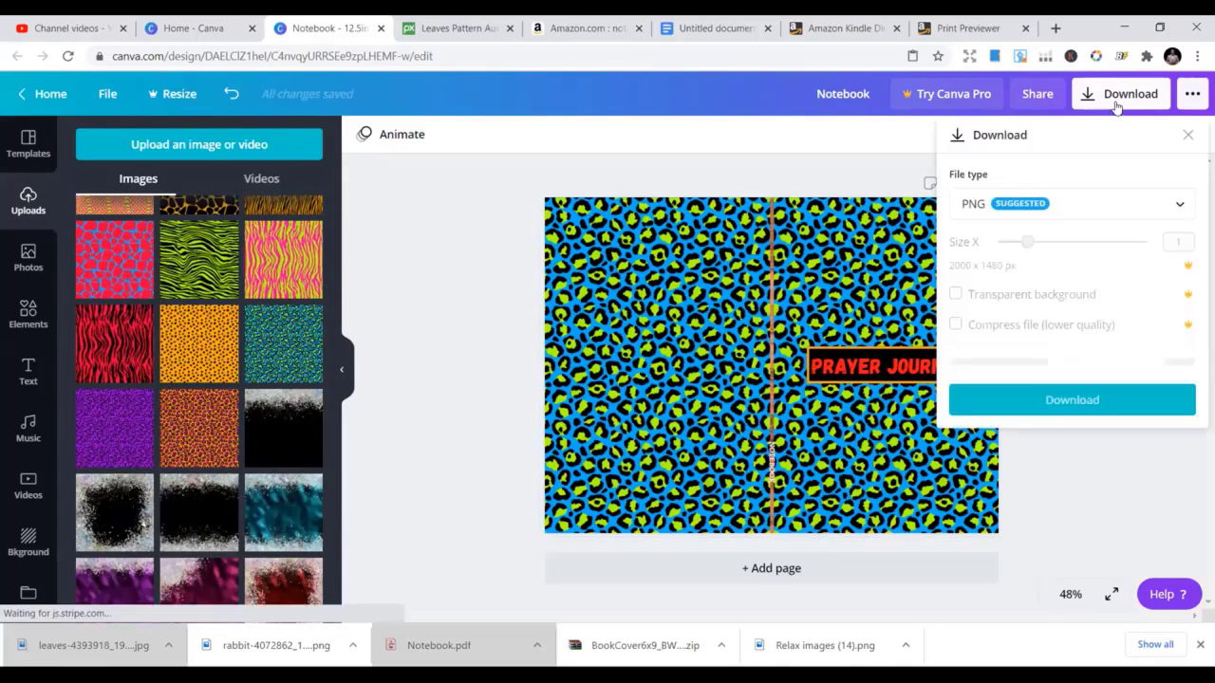
left_click(810, 23)
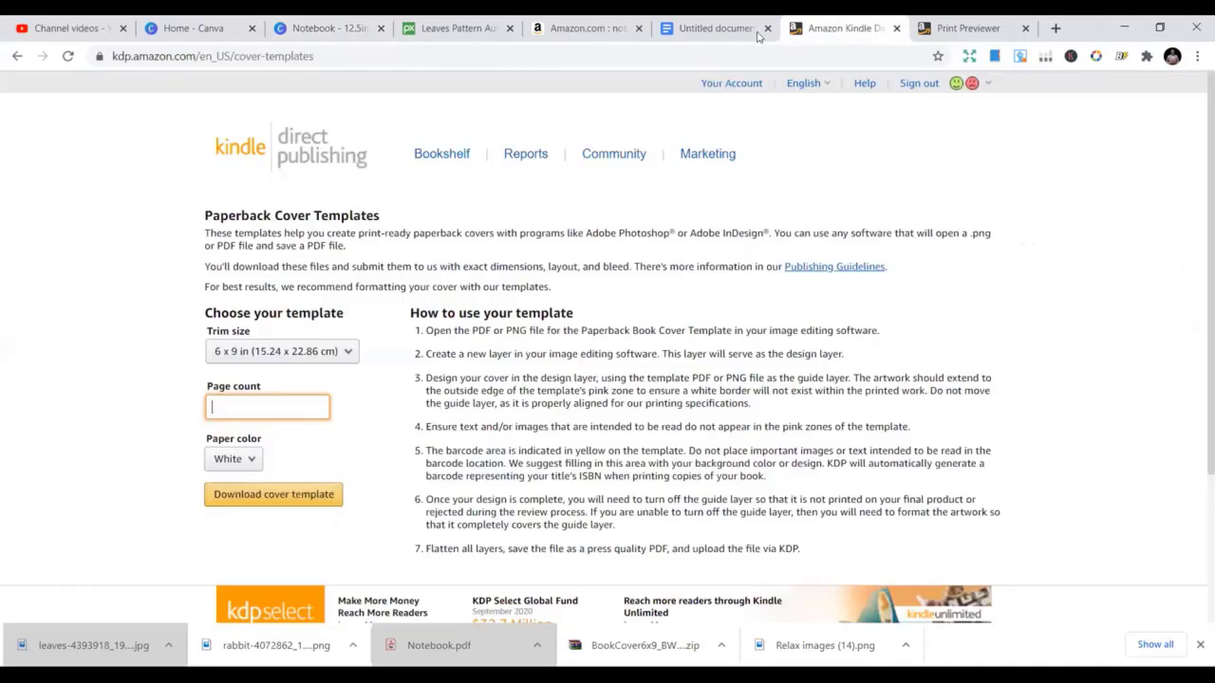
left_click(707, 28)
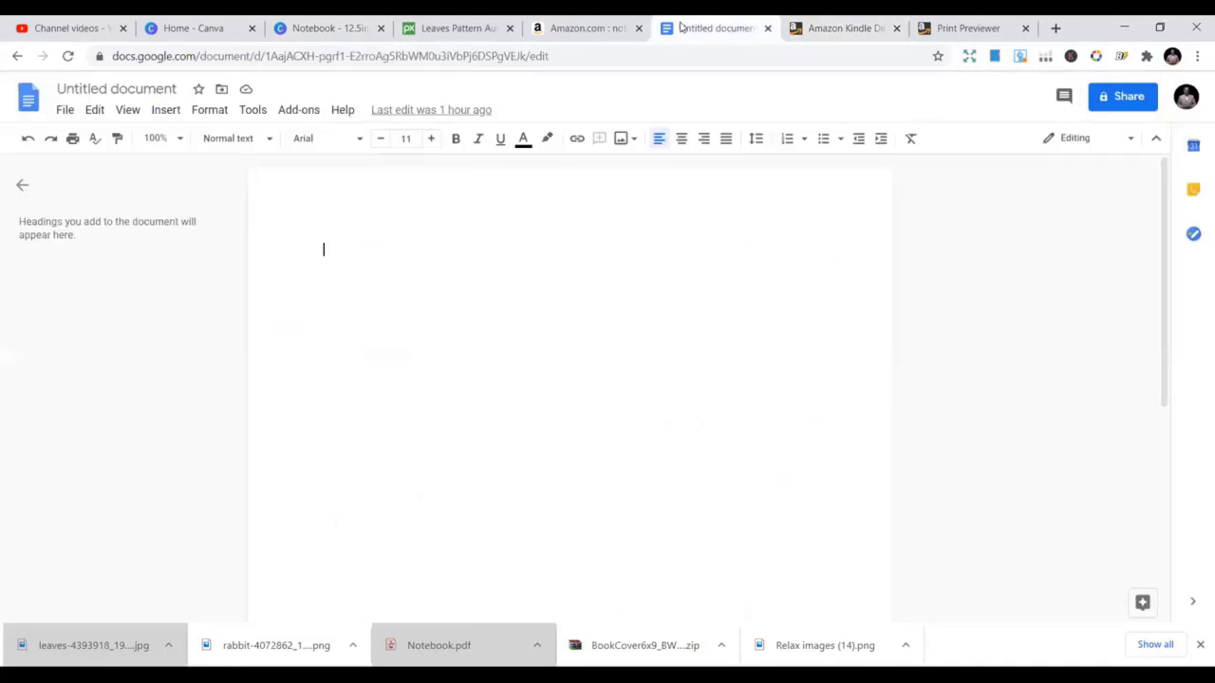
left_click(569, 26)
left_click(919, 27)
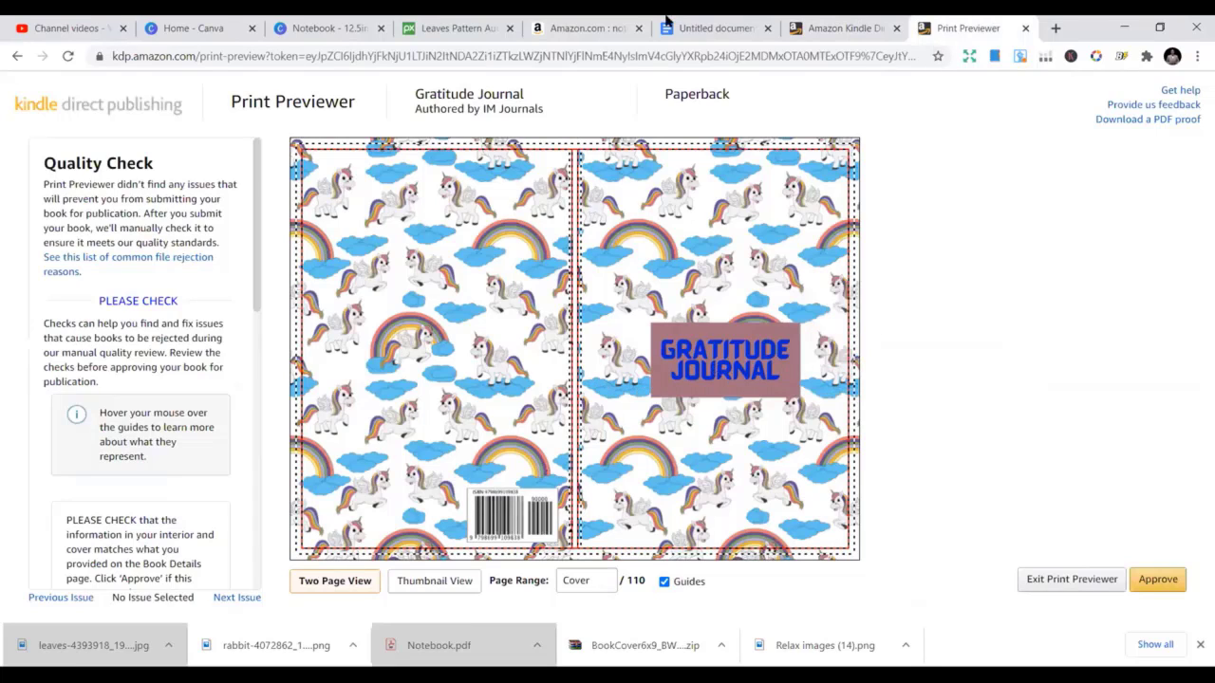
left_click(456, 27)
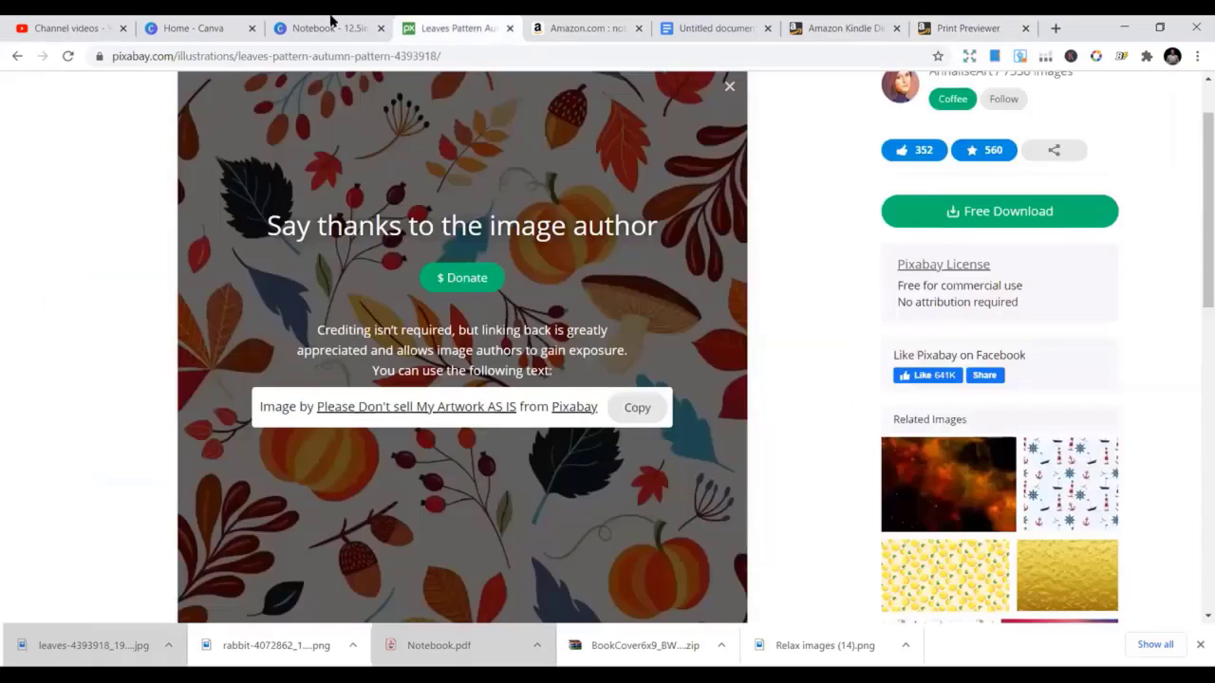
left_click(332, 28)
left_click(490, 300)
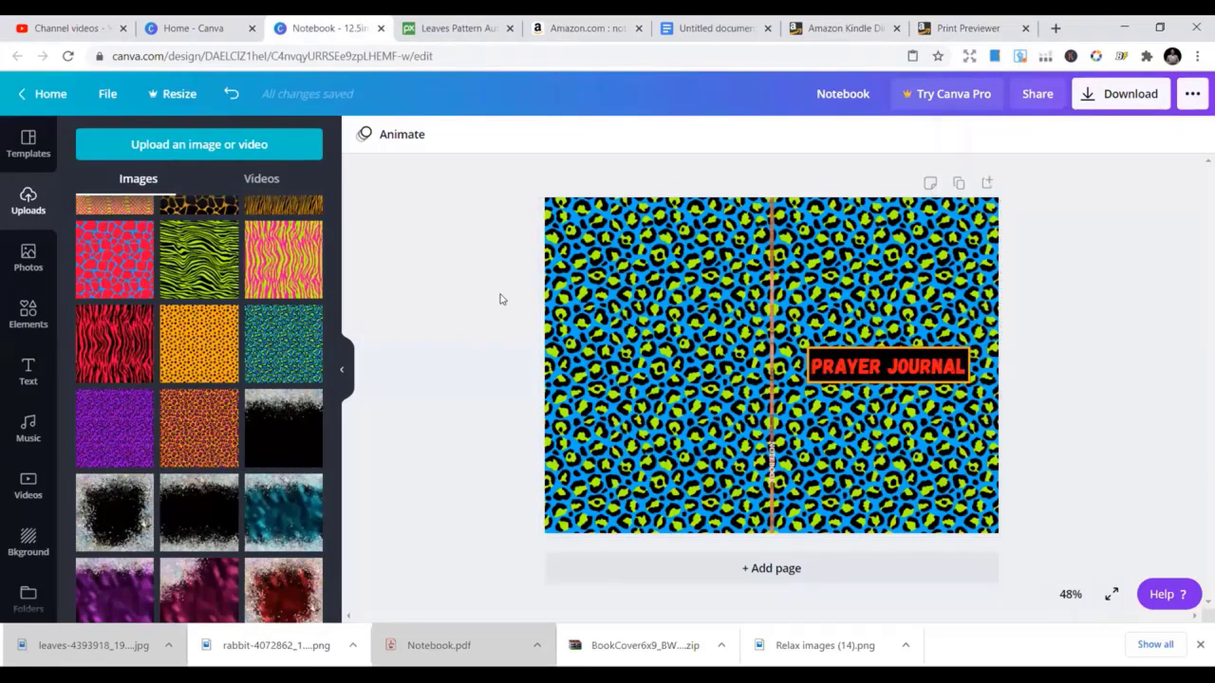